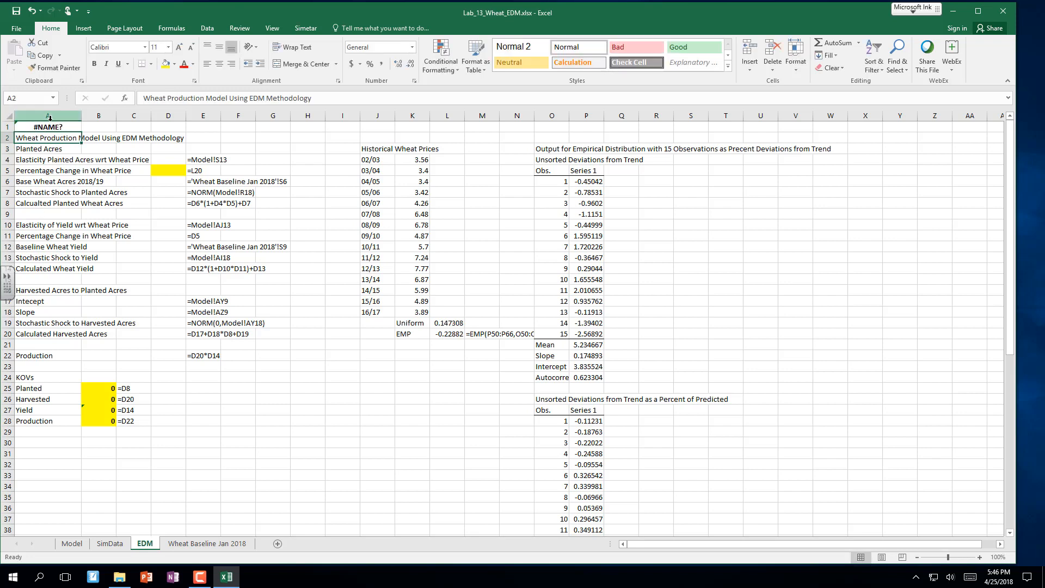
# Step: Enter the formula =wbname() in cell A1 of the EDM sheet to show the workbook name
pyautogui.click(46, 127)
pyautogui.write('=')
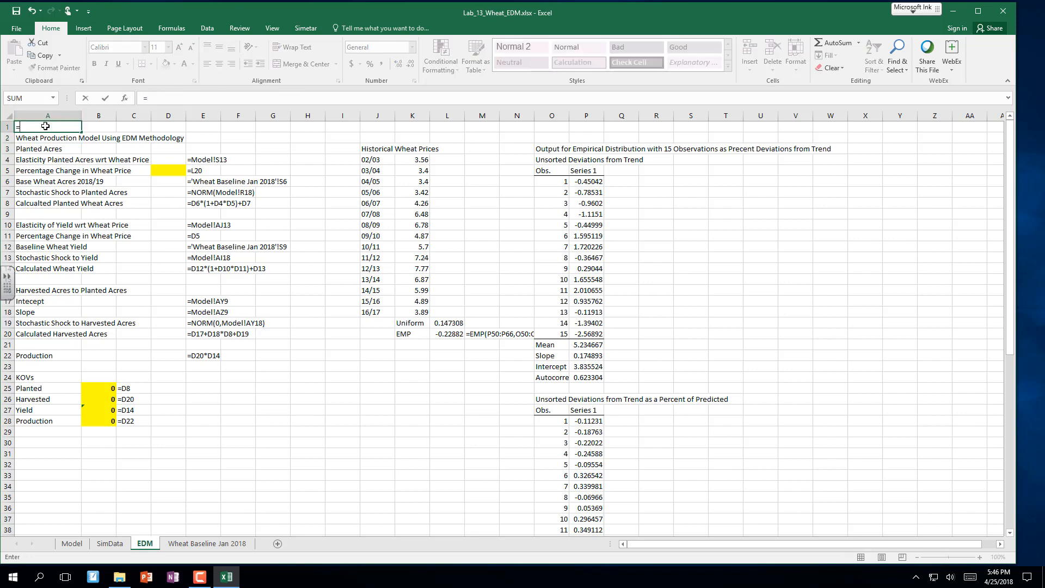
pyautogui.write('wbn')
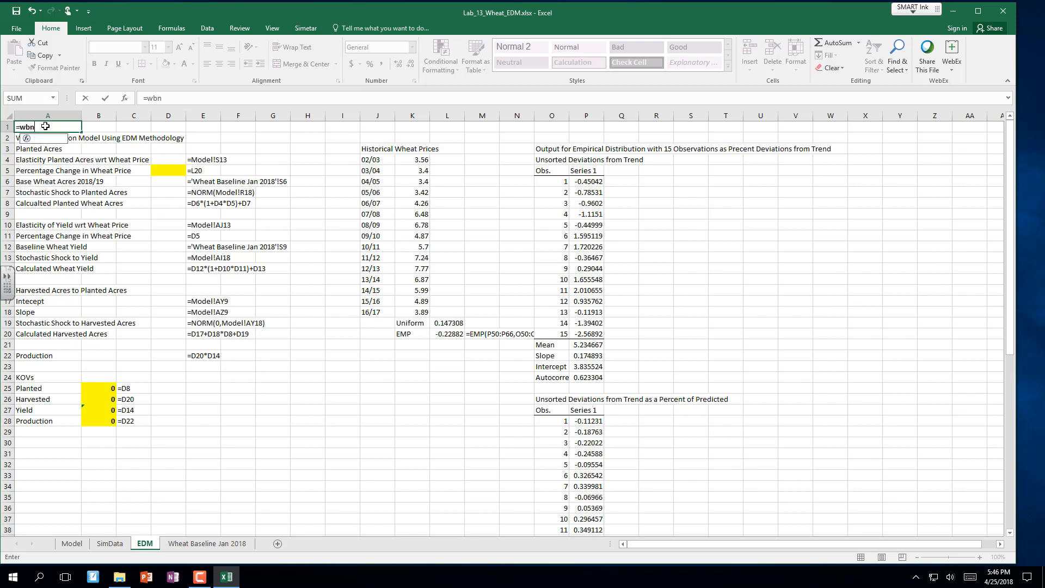
pyautogui.write('ame()')
pyautogui.press('Return')
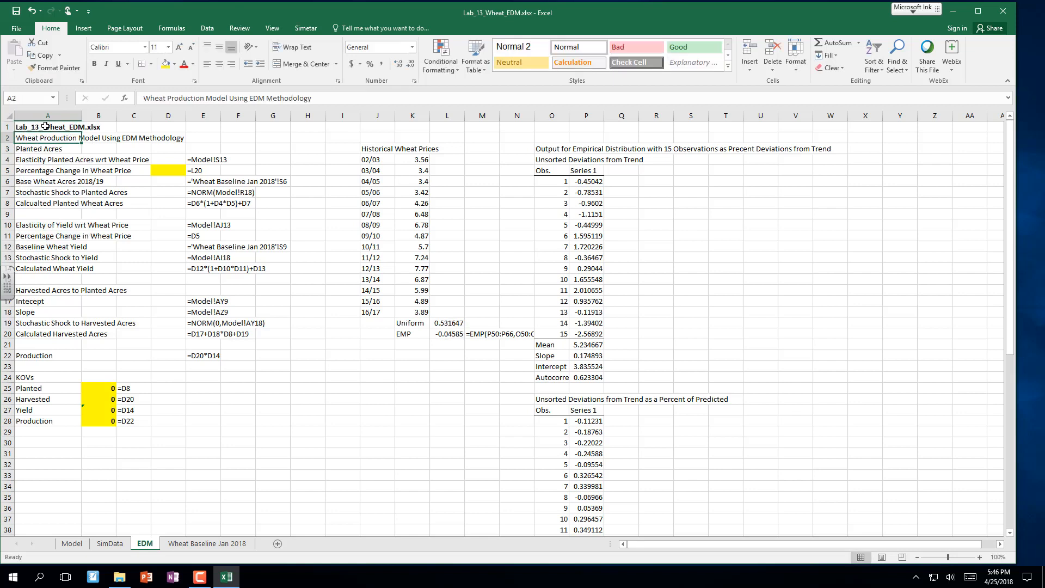
# Step: Examine the elasticities at mean in the Planted t and Yield t regression outputs on the Model sheet
pyautogui.click(170, 163)
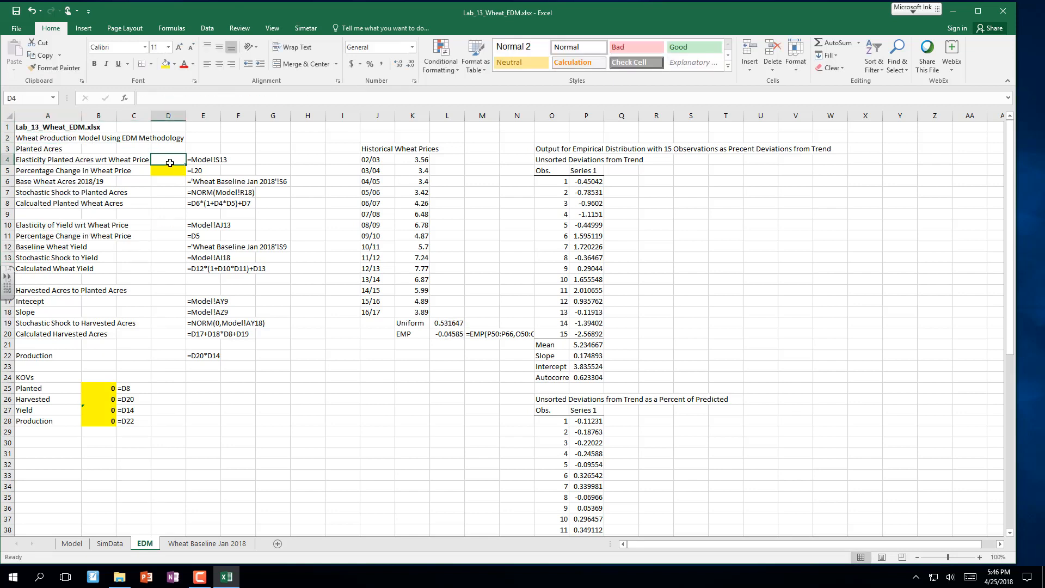
pyautogui.click(73, 544)
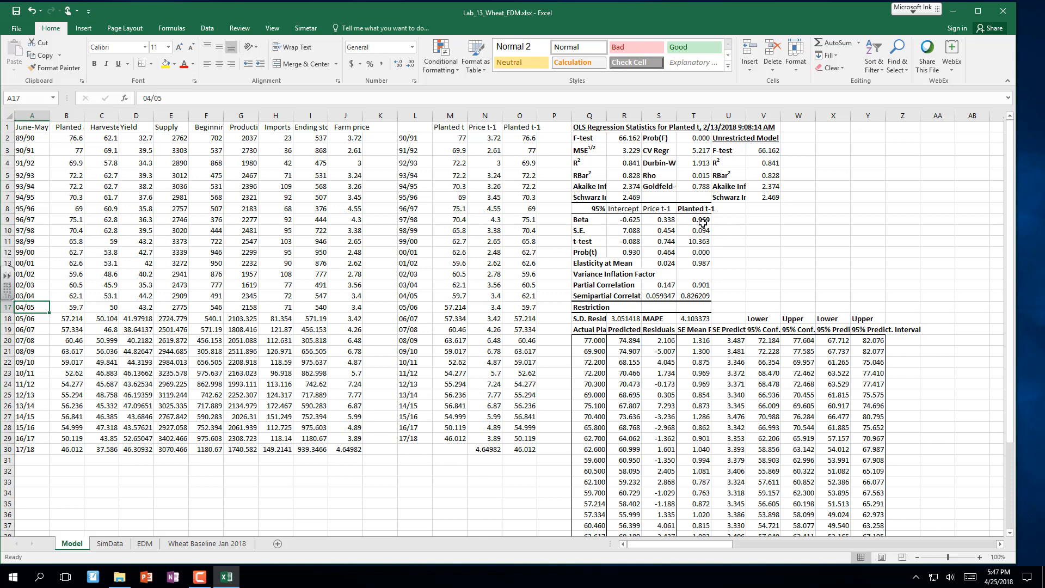
pyautogui.click(660, 262)
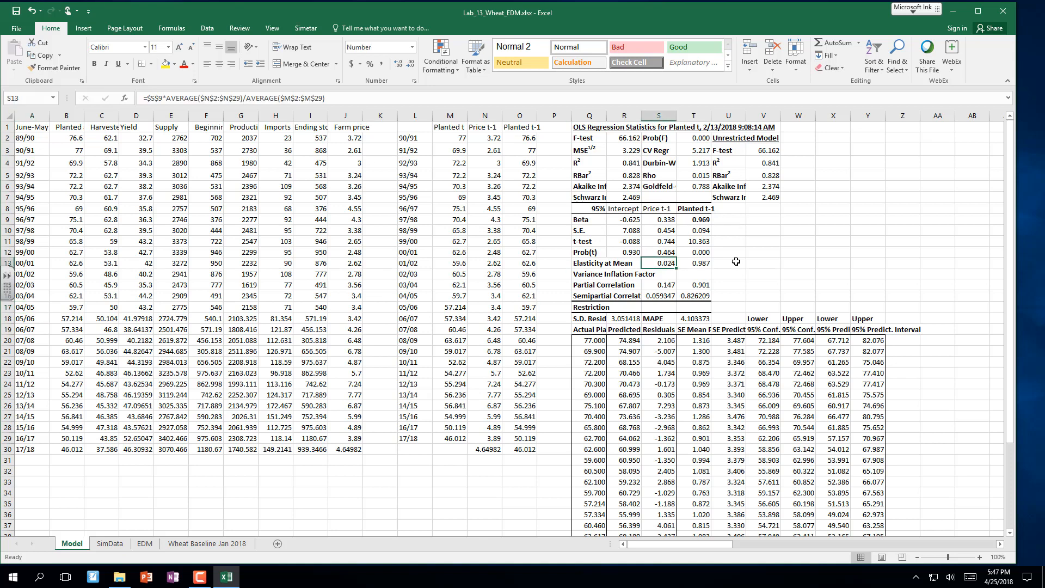
pyautogui.press('Right')
pyautogui.press('Right')
pyautogui.press('Right')
pyautogui.press('Right')
pyautogui.press('Right')
pyautogui.press('Right')
pyautogui.press('Right')
pyautogui.press('Right')
pyautogui.press('Right')
pyautogui.press('Right')
pyautogui.press('Right')
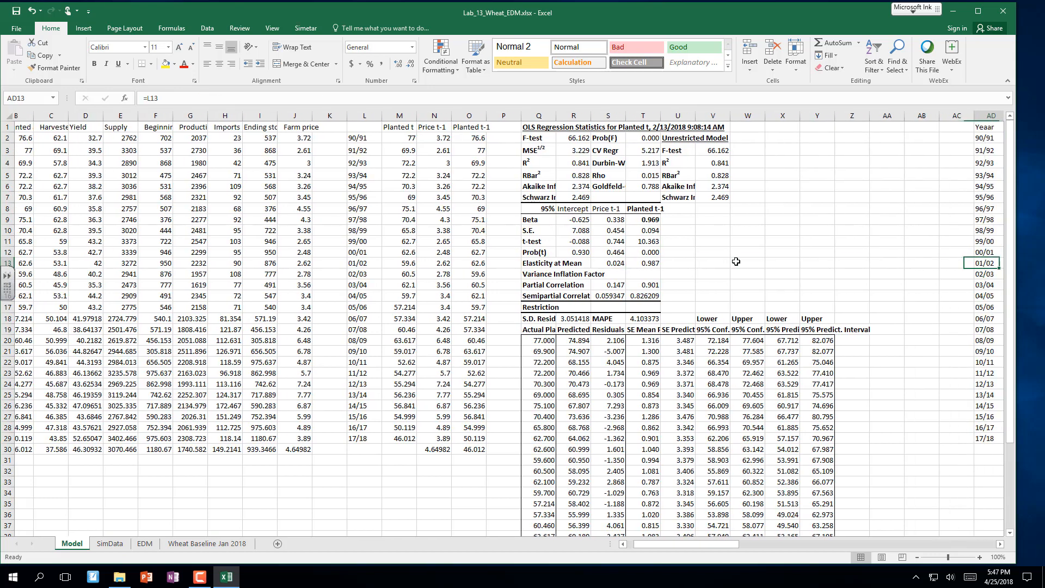
pyautogui.press('Right')
pyautogui.press('Right')
pyautogui.press('Right')
pyautogui.press('Right')
pyautogui.press('Right')
pyautogui.press('Right')
pyautogui.press('Right')
pyautogui.press('Right')
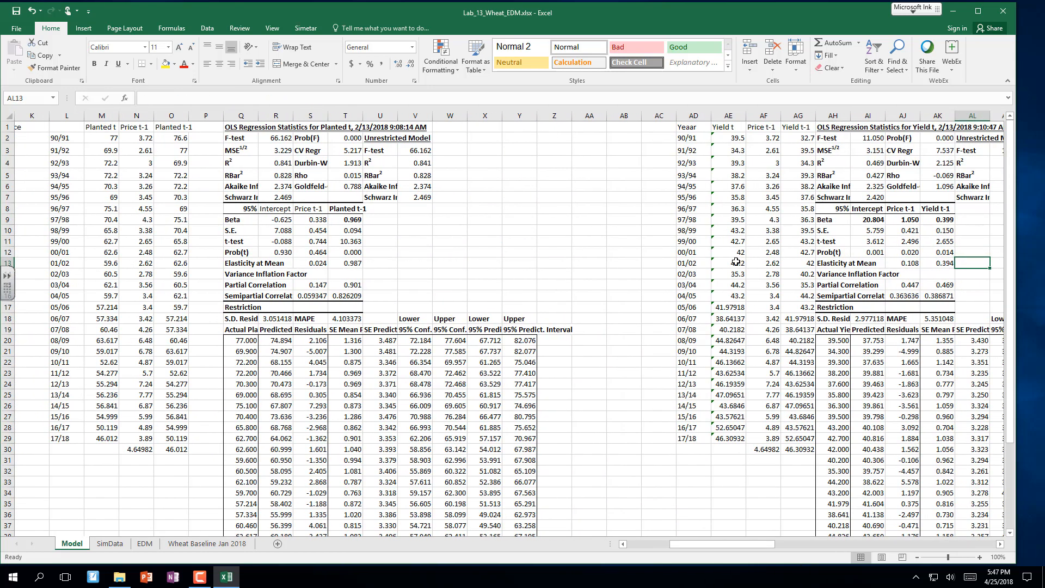
# Step: Link the elasticity of planted acres with respect to wheat price in EDM cell D4 to Model!S13
pyautogui.click(148, 544)
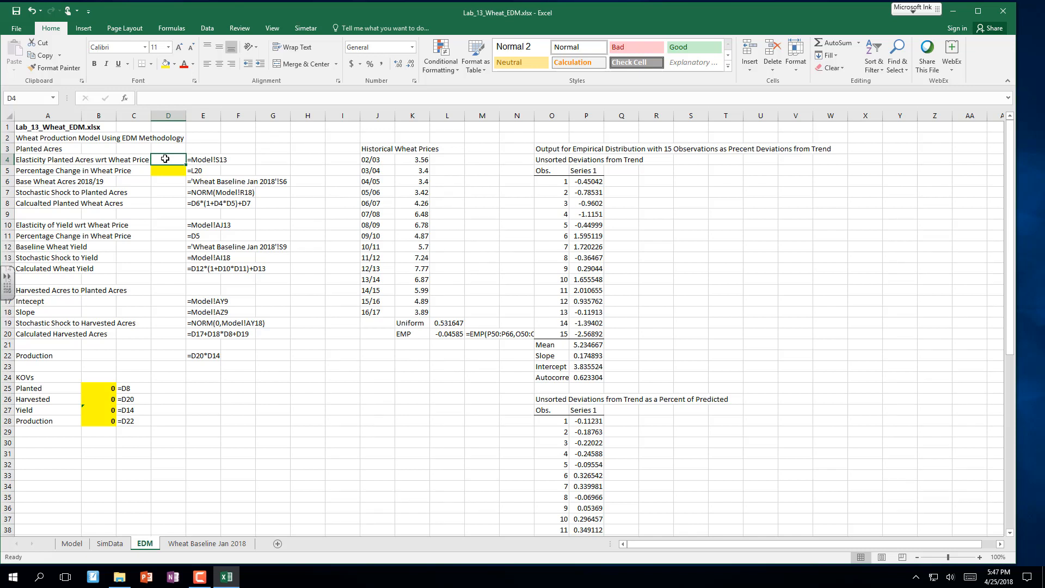
pyautogui.write('=')
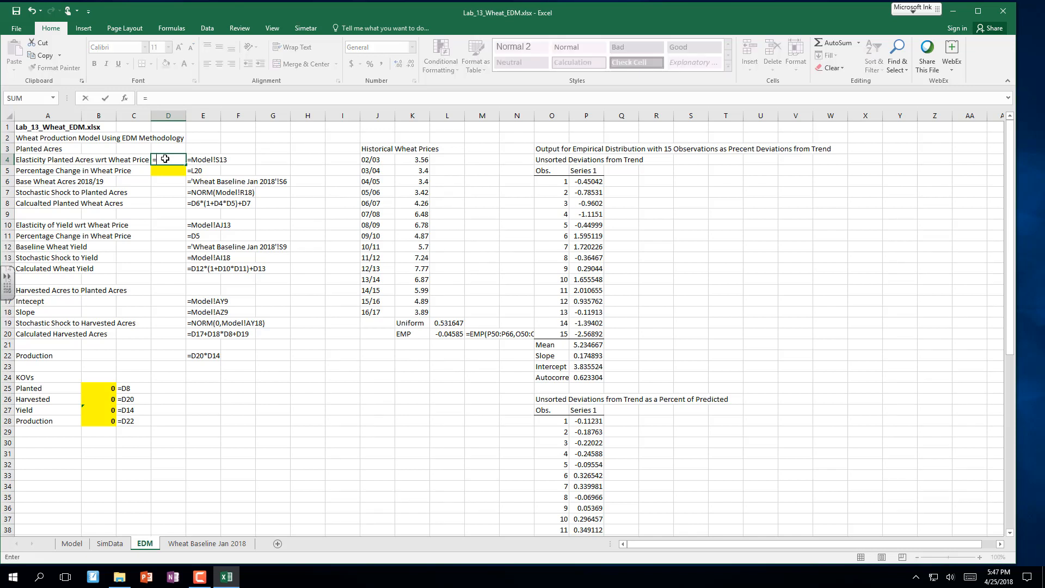
pyautogui.click(80, 544)
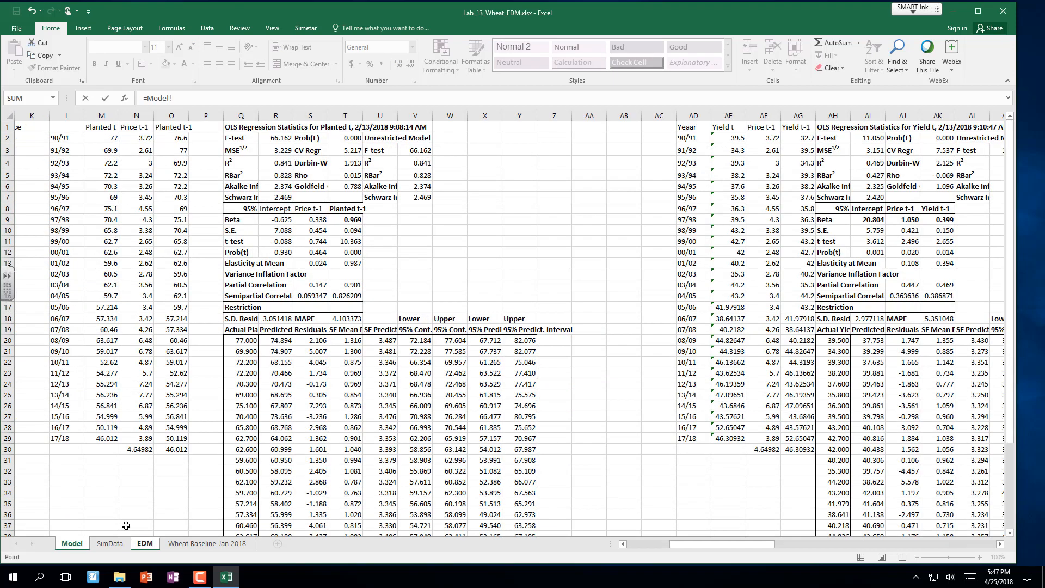
pyautogui.click(307, 265)
pyautogui.press('Return')
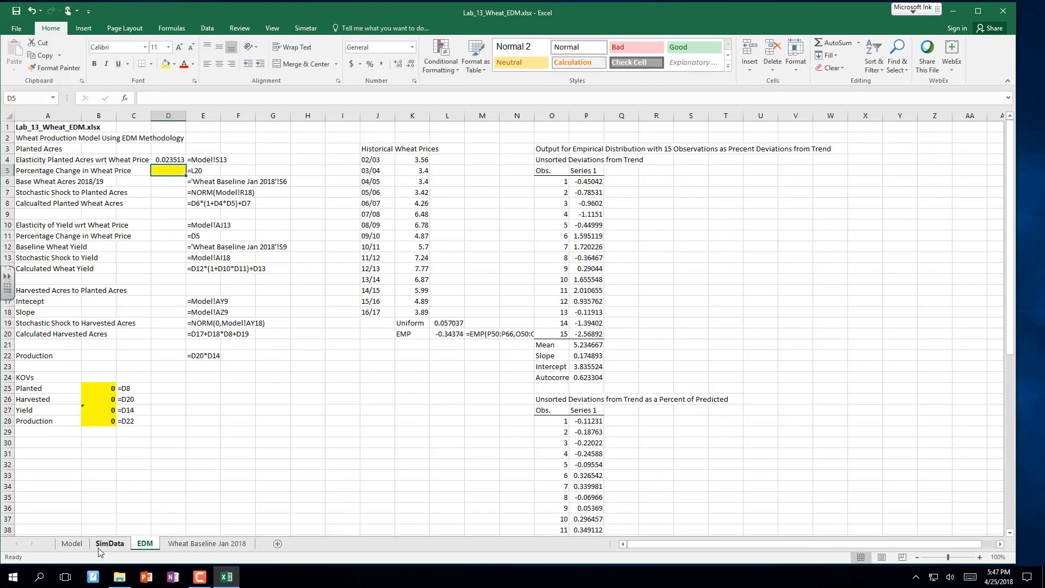
# Step: Fill the Price t-1 elasticity at mean of the Planted t regression, cell S13 on the Model sheet, with yellow
pyautogui.click(72, 543)
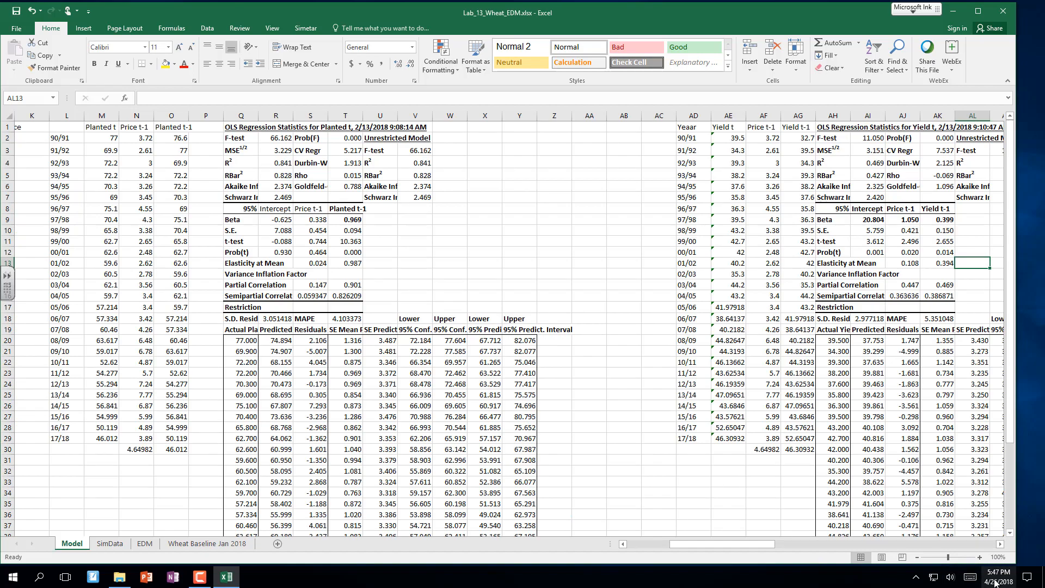
pyautogui.click(980, 557)
pyautogui.click(980, 557)
pyautogui.click(980, 558)
pyautogui.click(979, 557)
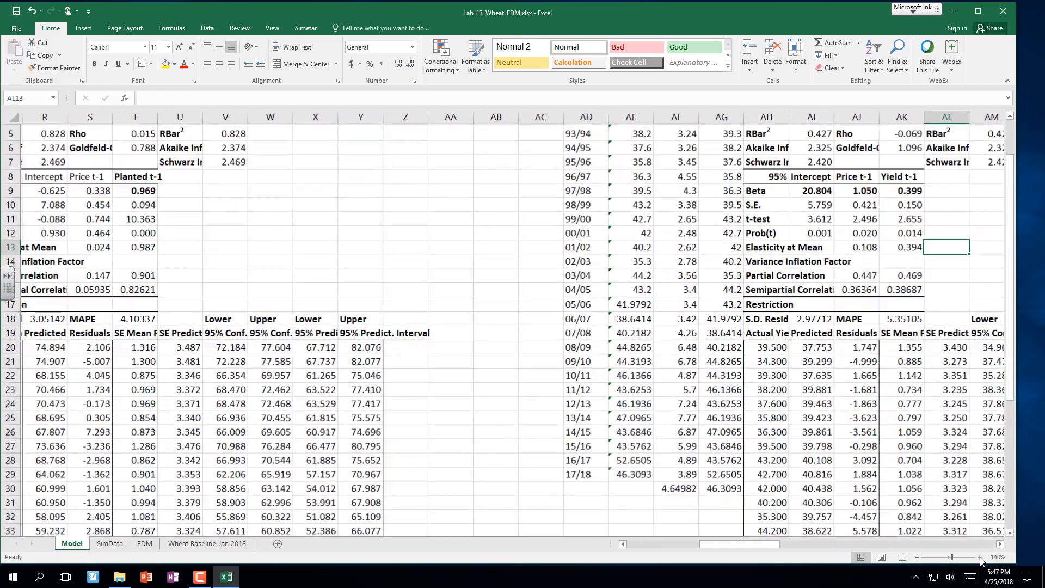
pyautogui.click(980, 557)
pyautogui.click(980, 557)
pyautogui.click(400, 366)
pyautogui.press('Up')
pyautogui.press('Up')
pyautogui.press('Up')
pyautogui.press('Up')
pyautogui.press('Up')
pyautogui.press('Up')
pyautogui.press('Up')
pyautogui.press('Up')
pyautogui.press('Up')
pyautogui.press('Up')
pyautogui.press('Up')
pyautogui.press('Up')
pyautogui.press('Up')
pyautogui.press('Up')
pyautogui.press('Up')
pyautogui.press('Up')
pyautogui.press('Up')
pyautogui.press('Up')
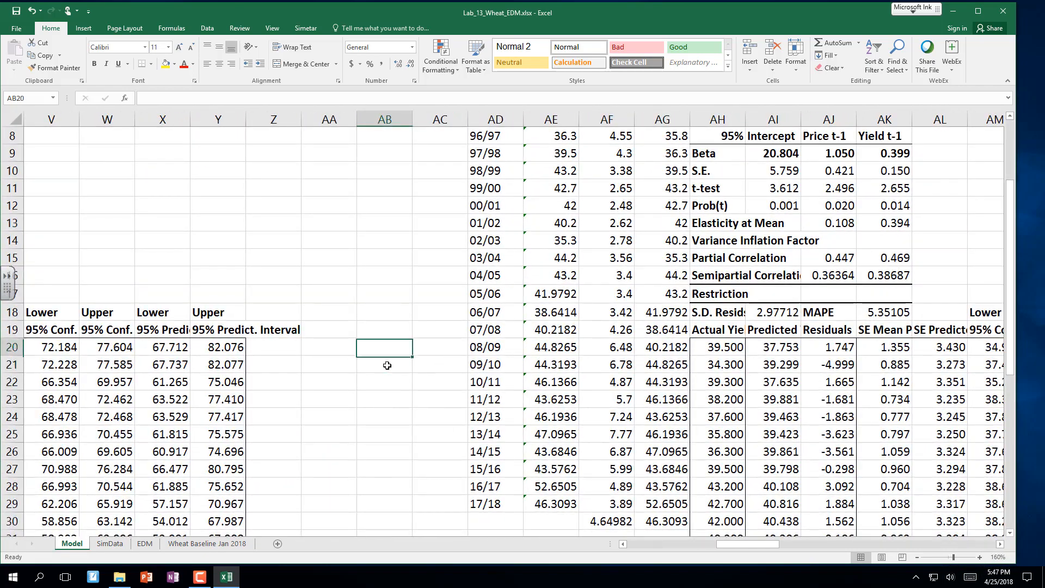
pyautogui.press('Up')
pyautogui.press('Up')
pyautogui.press('Left')
pyautogui.press('Left')
pyautogui.press('Left')
pyautogui.press('Left')
pyautogui.press('Left')
pyautogui.press('Left')
pyautogui.press('Left')
pyautogui.press('Left')
pyautogui.press('Left')
pyautogui.press('Left')
pyautogui.press('Left')
pyautogui.press('Left')
pyautogui.press('Left')
pyautogui.press('Left')
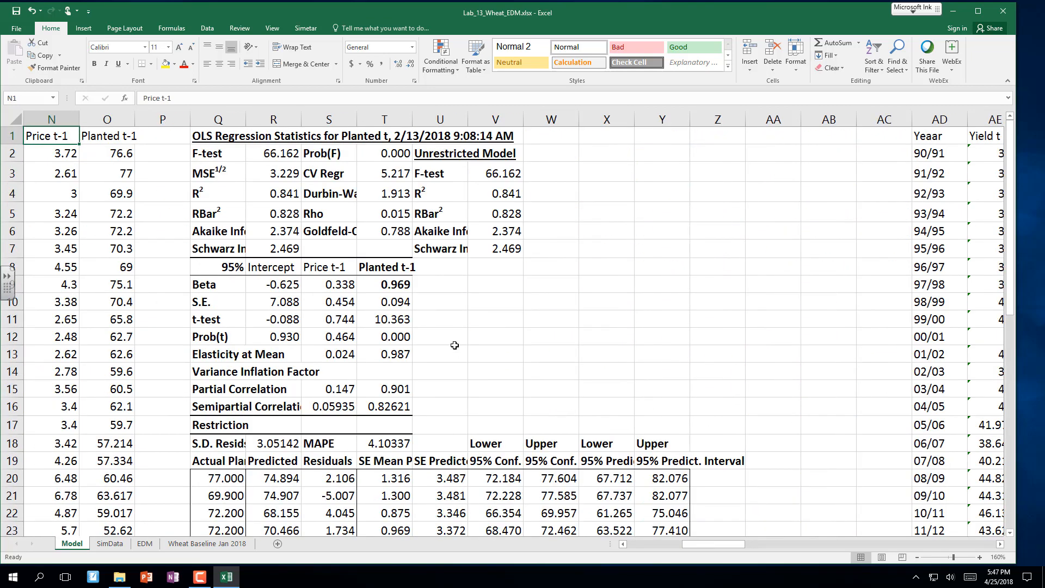
pyautogui.click(336, 352)
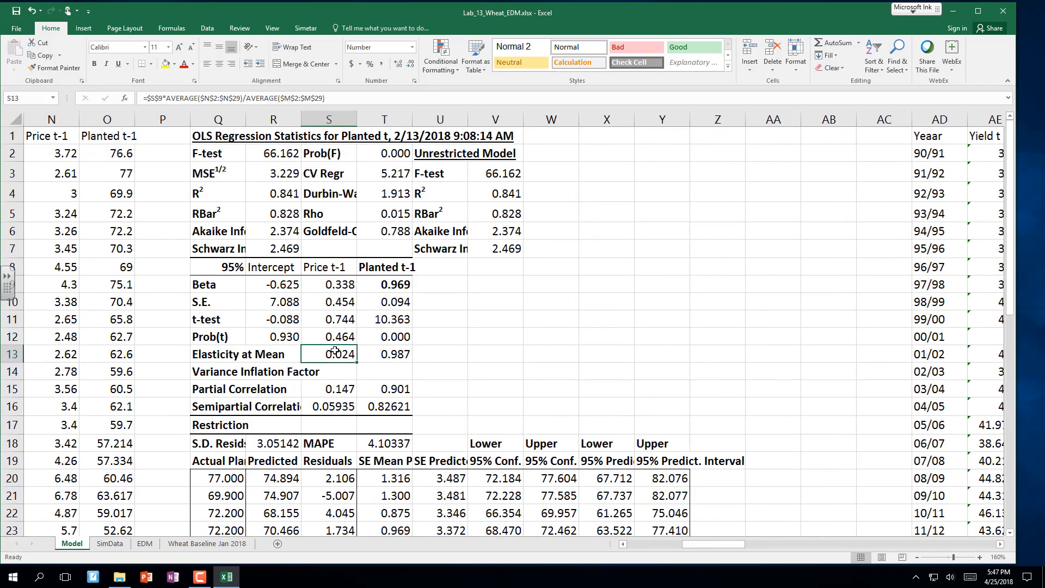
pyautogui.click(166, 64)
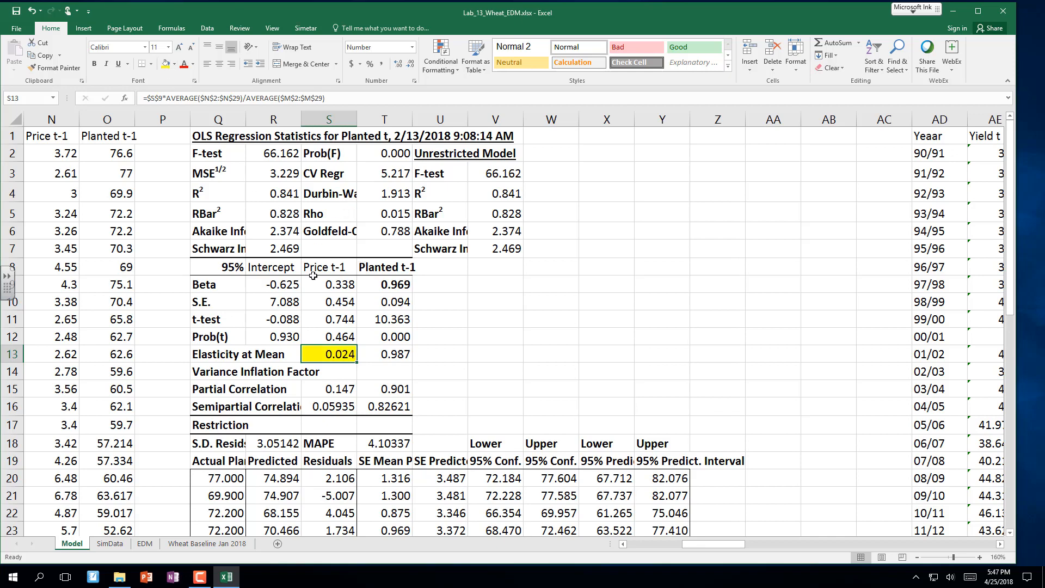
# Step: Link the elasticity of yield with respect to wheat price in EDM cell D10 to Model!AJ13
pyautogui.click(148, 545)
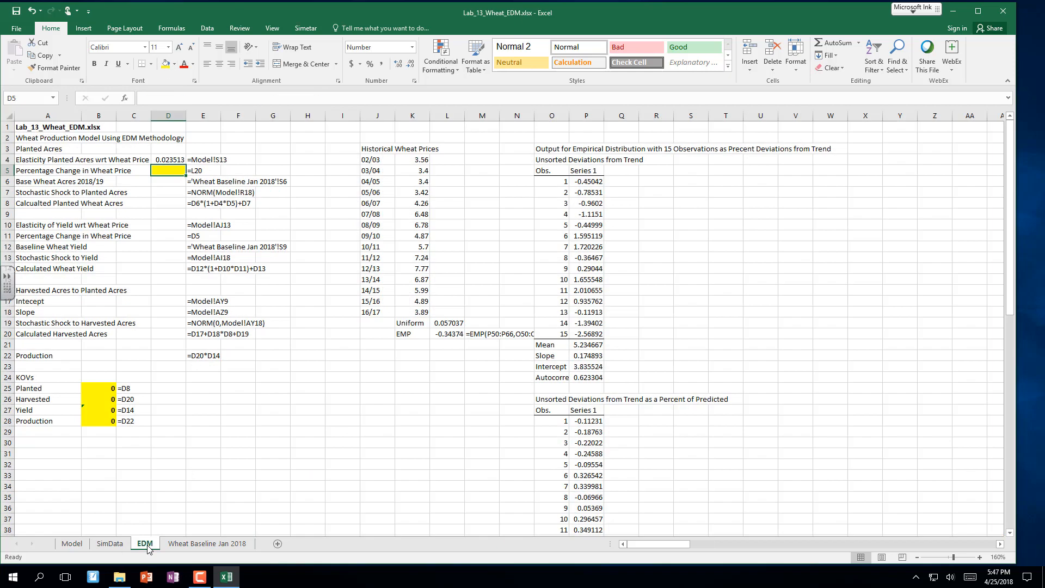
pyautogui.click(169, 223)
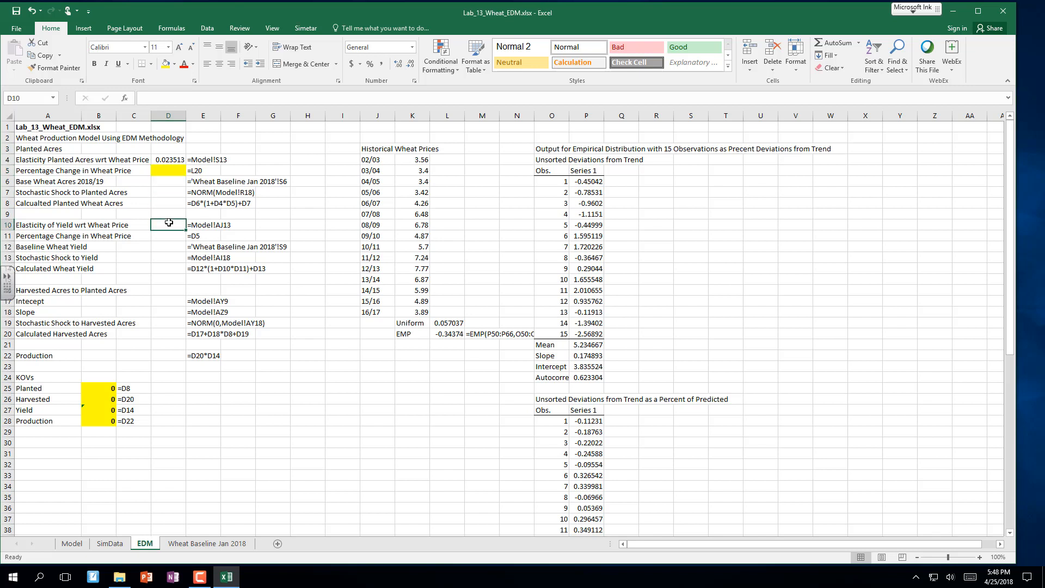
pyautogui.write('=')
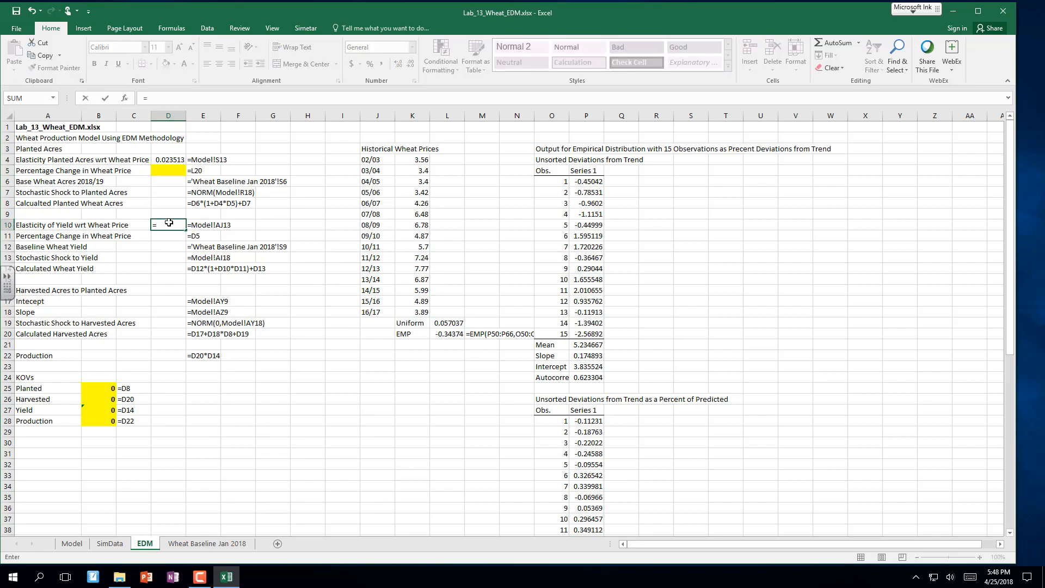
pyautogui.click(81, 546)
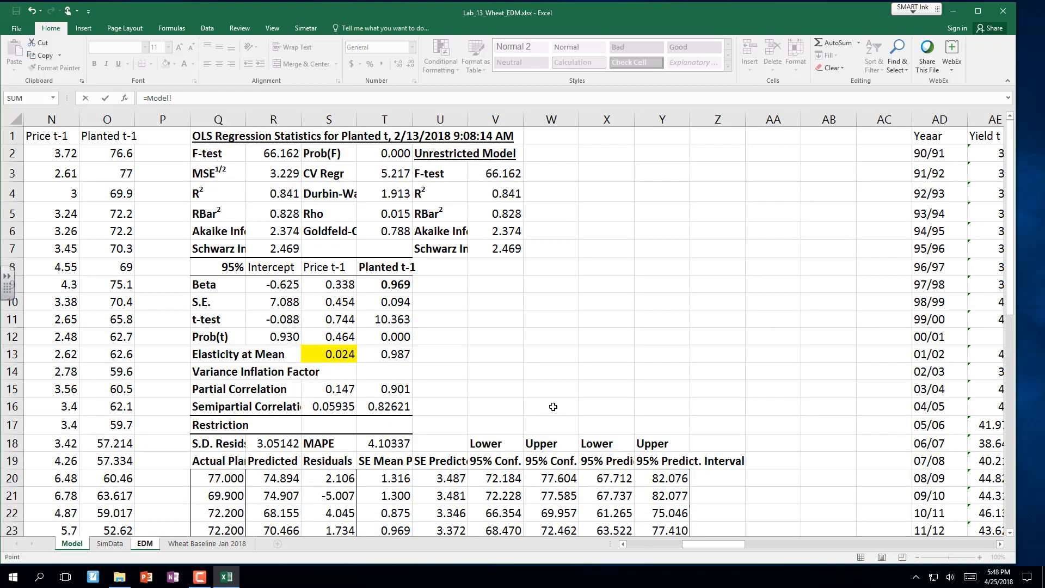
pyautogui.click(1000, 544)
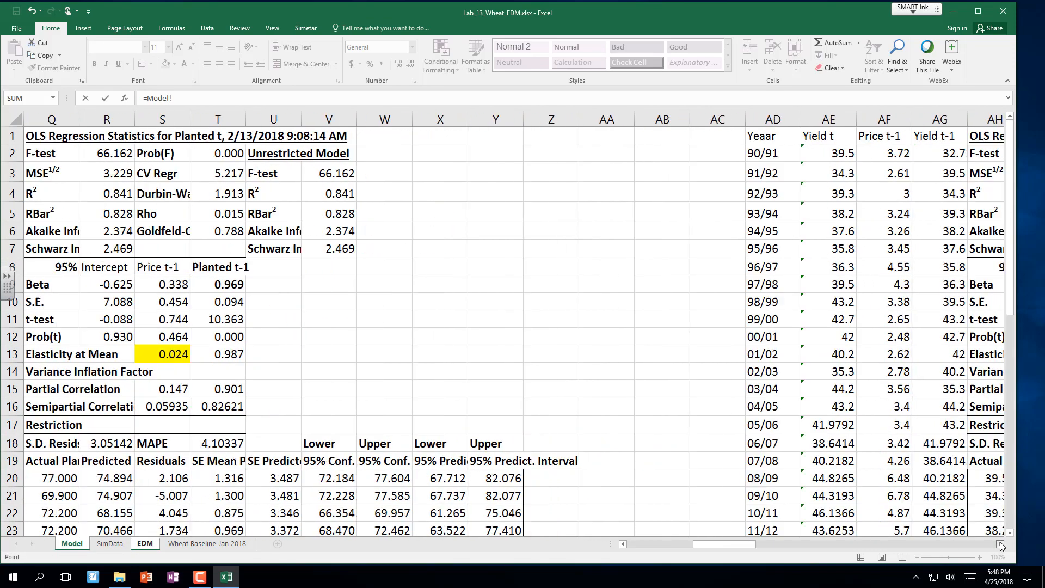
pyautogui.click(1001, 544)
pyautogui.click(719, 350)
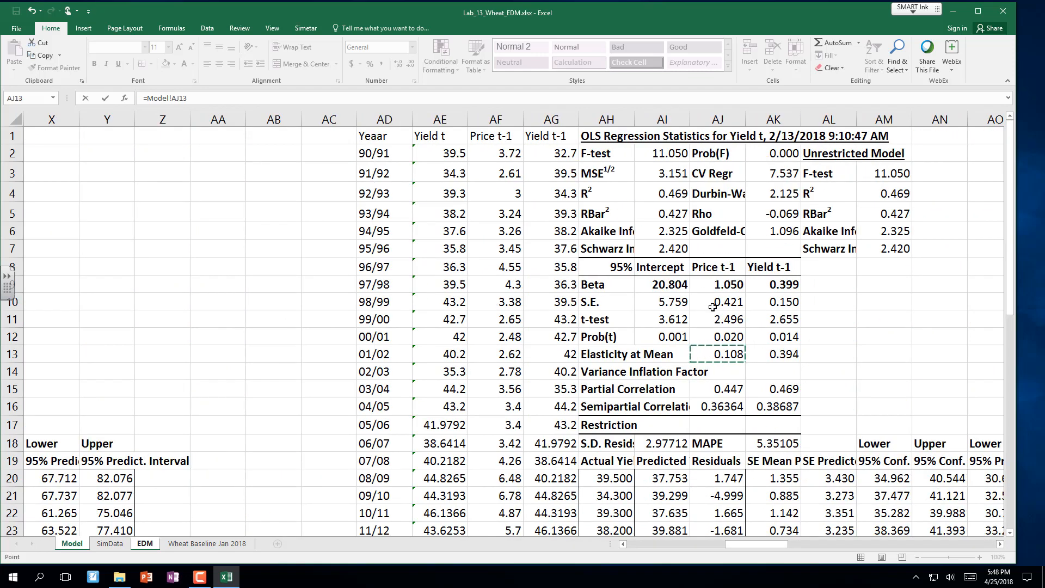
pyautogui.press('Return')
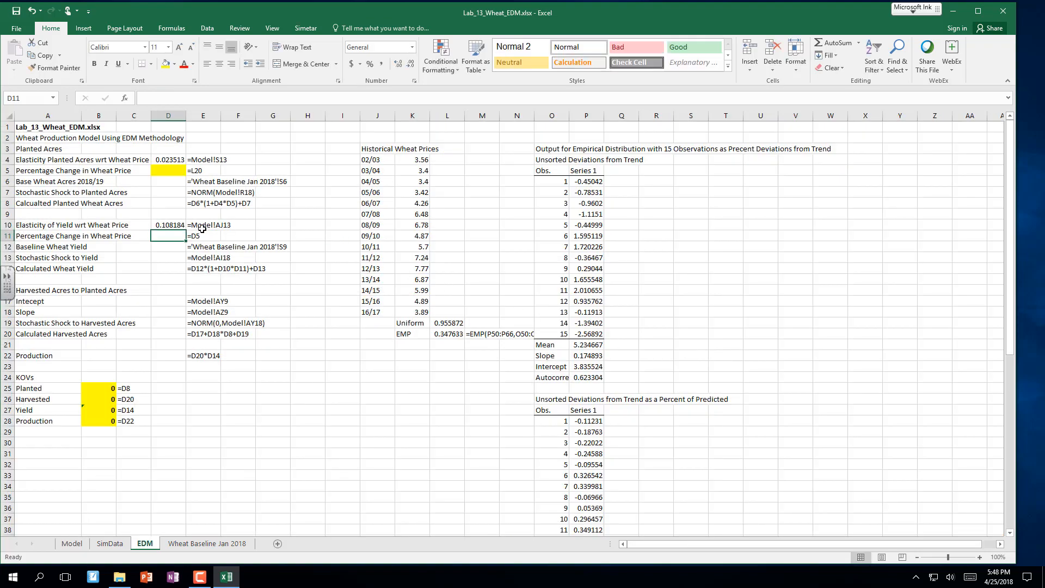
# Step: Examine the percentage change in wheat price cell D5 and the historical wheat prices in K4:K18 on the EDM sheet
pyautogui.click(979, 558)
pyautogui.click(979, 558)
pyautogui.click(979, 558)
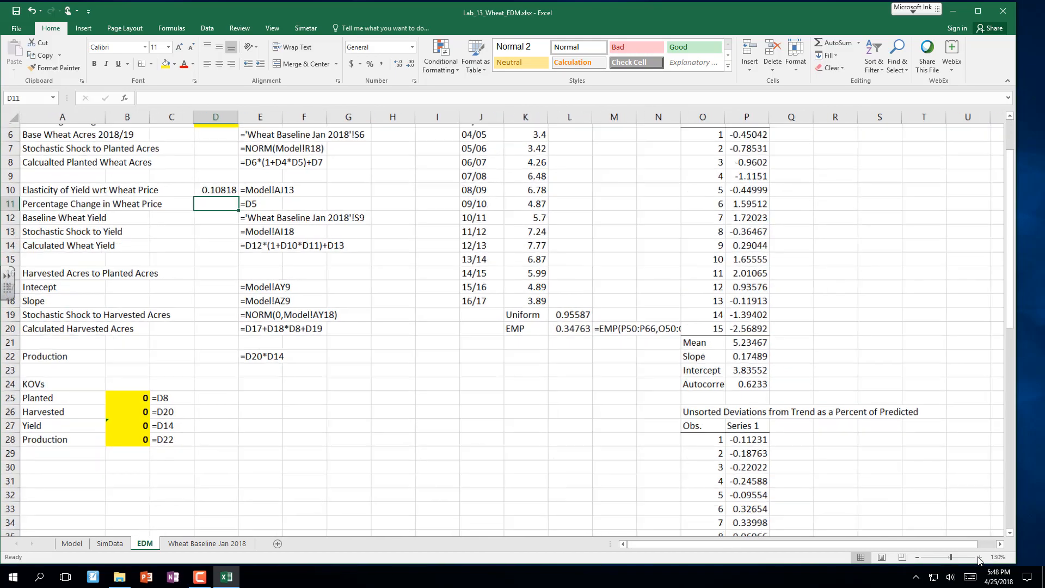
pyautogui.click(979, 558)
pyautogui.click(979, 558)
pyautogui.click(979, 558)
pyautogui.scroll(3, 296, 231)
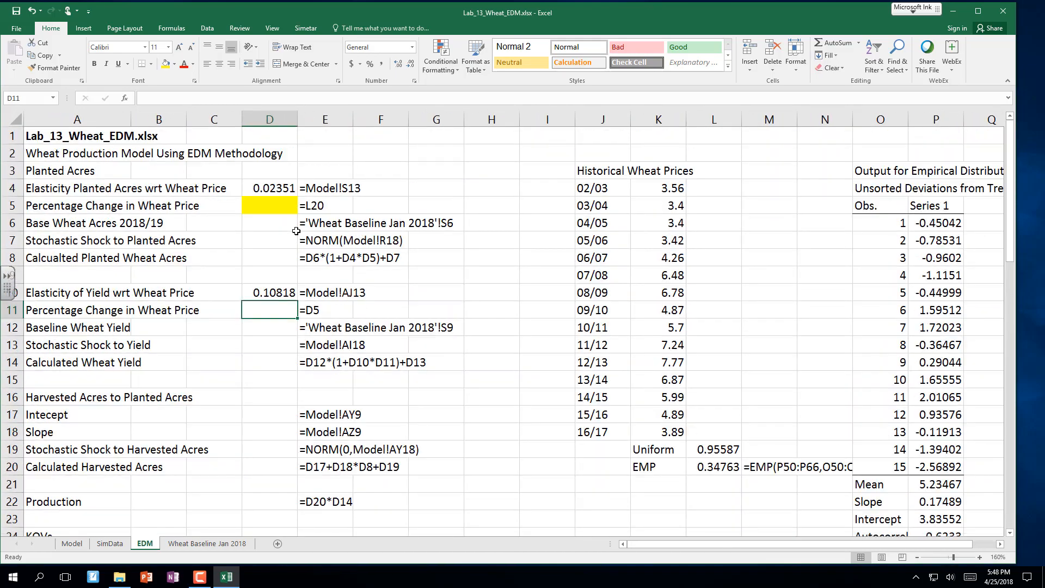
pyautogui.click(268, 210)
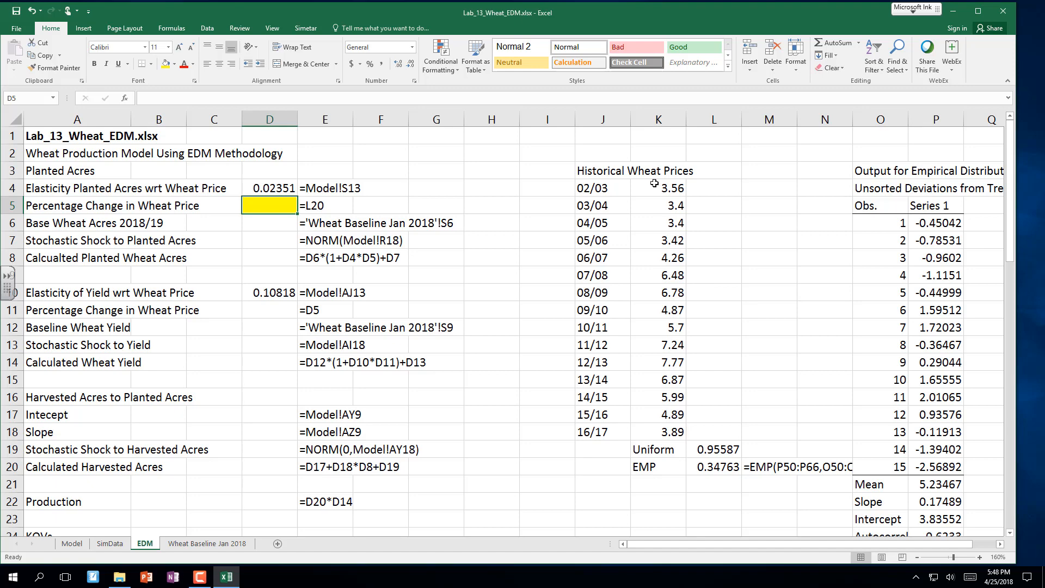
pyautogui.moveTo(656, 186); pyautogui.dragTo(666, 436)
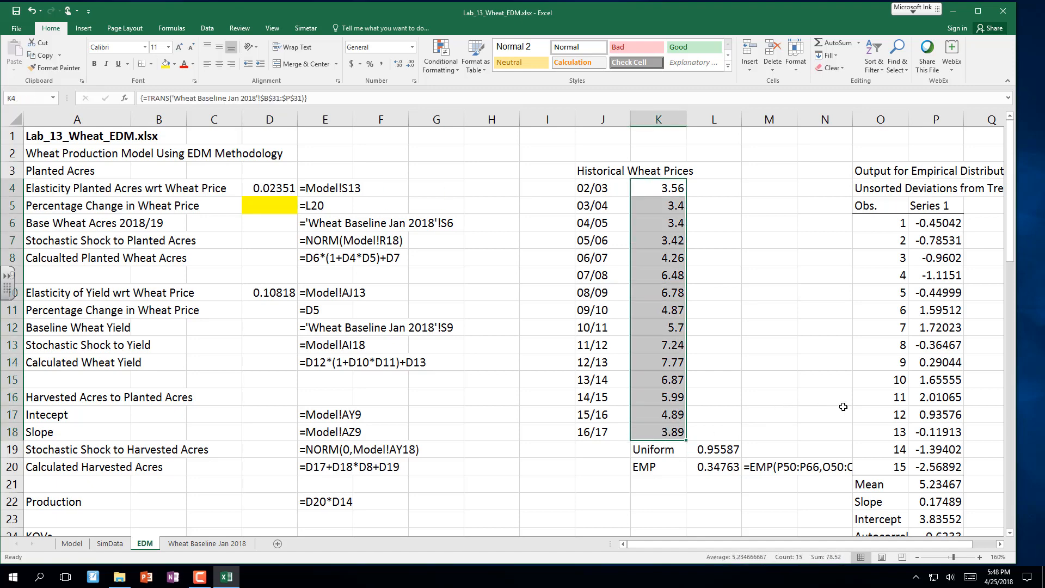
# Step: Examine the empirical distribution output through the table of sorted deviations from trend as a percent of predicted
pyautogui.press('Right')
pyautogui.press('Right')
pyautogui.press('Right')
pyautogui.press('Right')
pyautogui.press('Right')
pyautogui.press('Right')
pyautogui.press('Right')
pyautogui.press('Right')
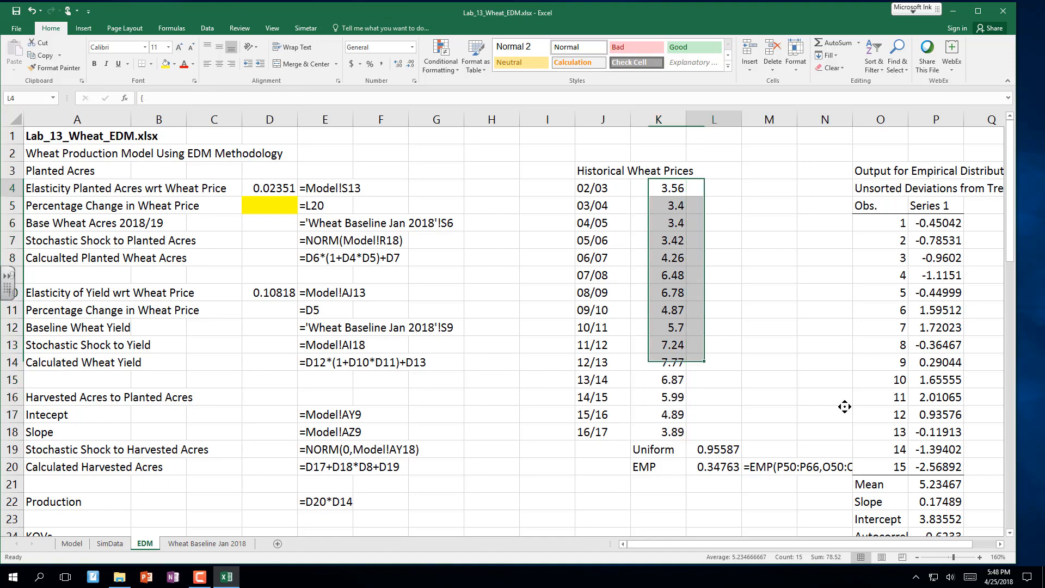
pyautogui.press('Down')
pyautogui.press('Down')
pyautogui.press('Down')
pyautogui.press('Down')
pyautogui.press('Down')
pyautogui.press('Down')
pyautogui.press('Down')
pyautogui.press('Down')
pyautogui.press('Down')
pyautogui.press('Down')
pyautogui.press('Down')
pyautogui.press('Down')
pyautogui.press('Down')
pyautogui.press('Down')
pyautogui.press('Down')
pyautogui.press('Down')
pyautogui.press('Down')
pyautogui.press('Down')
pyautogui.press('Down')
pyautogui.press('Down')
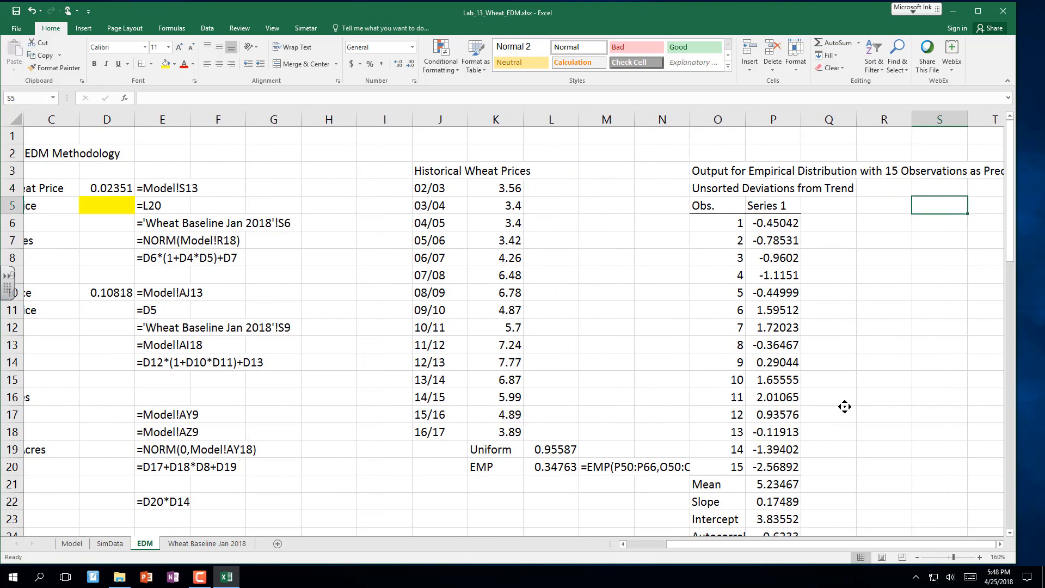
pyautogui.press('Down')
pyautogui.press('Down')
pyautogui.press('Down')
pyautogui.press('Down')
pyautogui.press('Down')
pyautogui.press('Down')
pyautogui.press('Down')
pyautogui.press('Down')
pyautogui.press('Down')
pyautogui.press('Down')
pyautogui.press('Down')
pyautogui.press('Down')
pyautogui.press('Down')
pyautogui.press('Down')
pyautogui.press('Down')
pyautogui.press('Down')
pyautogui.press('Down')
pyautogui.press('Down')
pyautogui.press('Down')
pyautogui.press('Down')
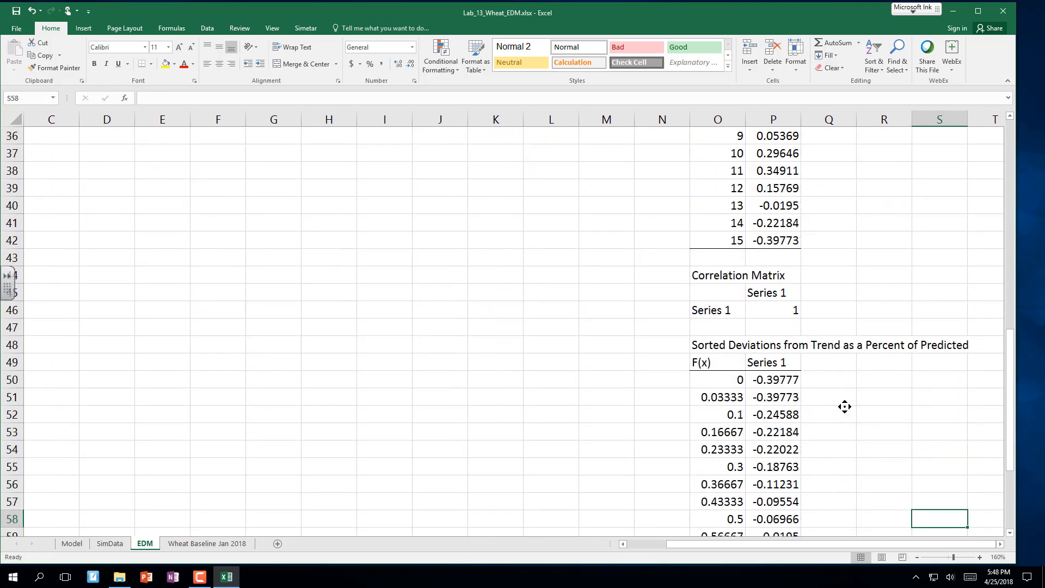
# Step: Examine the full table of sorted deviations and their F(x) probabilities in O50:P66
pyautogui.press('Up')
pyautogui.press('Up')
pyautogui.press('Up')
pyautogui.press('Up')
pyautogui.press('Up')
pyautogui.press('Up')
pyautogui.press('Up')
pyautogui.press('Up')
pyautogui.press('Up')
pyautogui.press('Up')
pyautogui.press('Up')
pyautogui.press('Up')
pyautogui.press('Up')
pyautogui.press('Up')
pyautogui.press('Up')
pyautogui.press('Up')
pyautogui.press('Up')
pyautogui.press('Up')
pyautogui.press('Up')
pyautogui.press('Up')
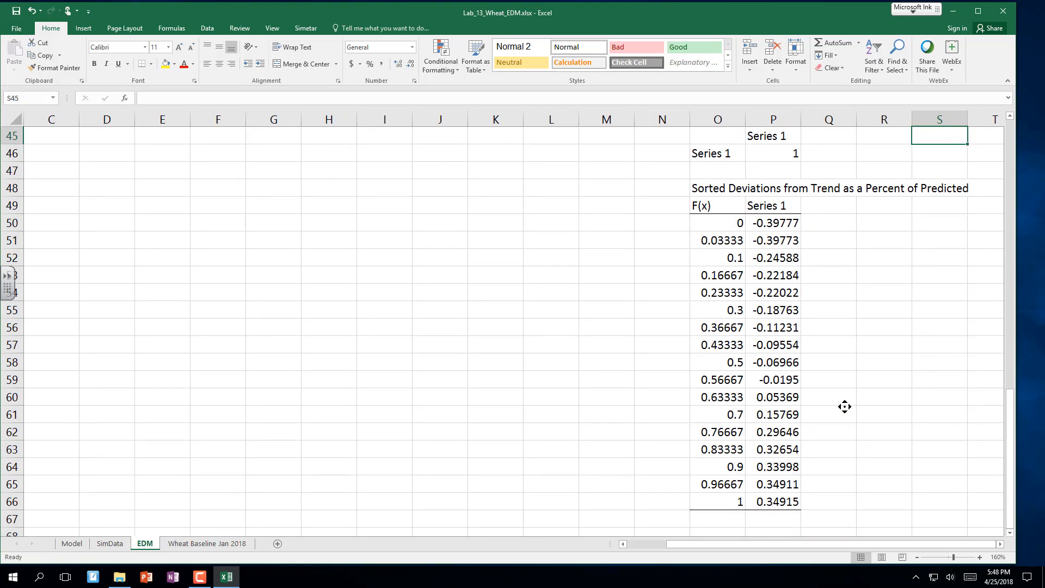
pyautogui.moveTo(732, 221); pyautogui.dragTo(766, 508)
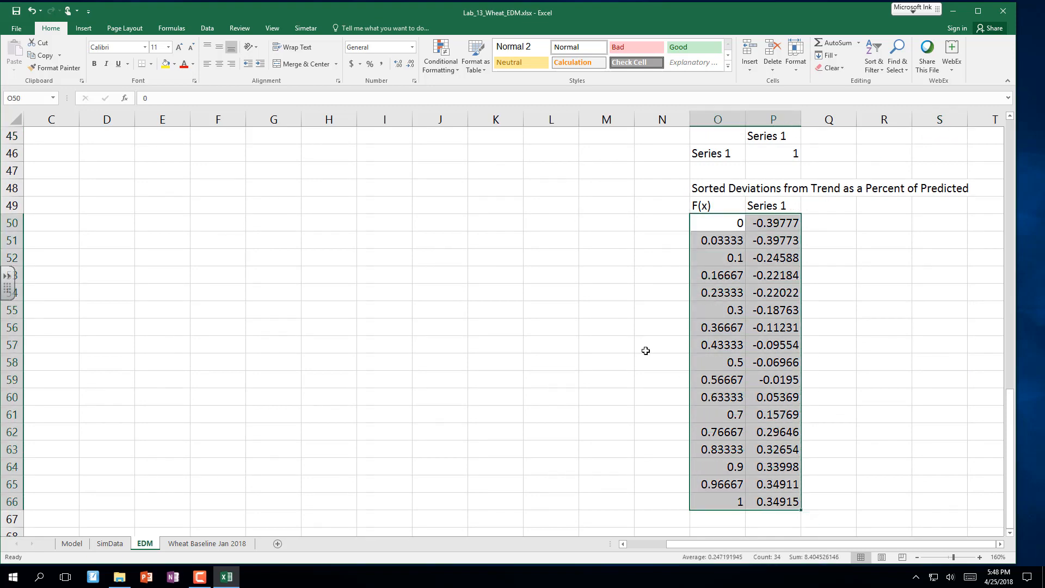
# Step: Inspect the EMP formula in L20 and the ranges it references on the EDM sheet
pyautogui.scroll(5, 605, 326)
pyautogui.scroll(7, 605, 326)
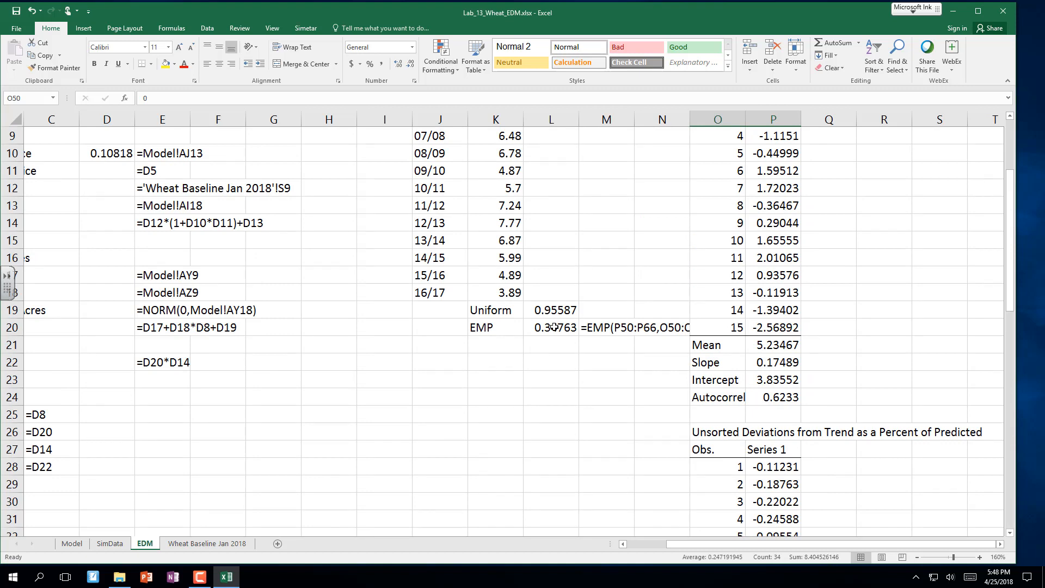
pyautogui.click(553, 327)
pyautogui.doubleClick(554, 328)
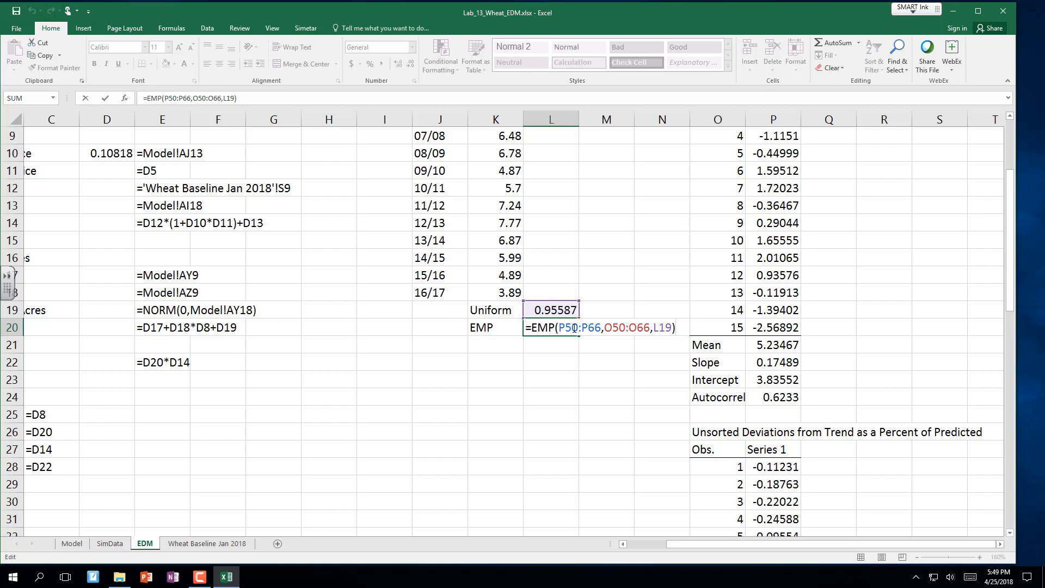
pyautogui.hotkey('ctrl', 'Return')
pyautogui.click(390, 305)
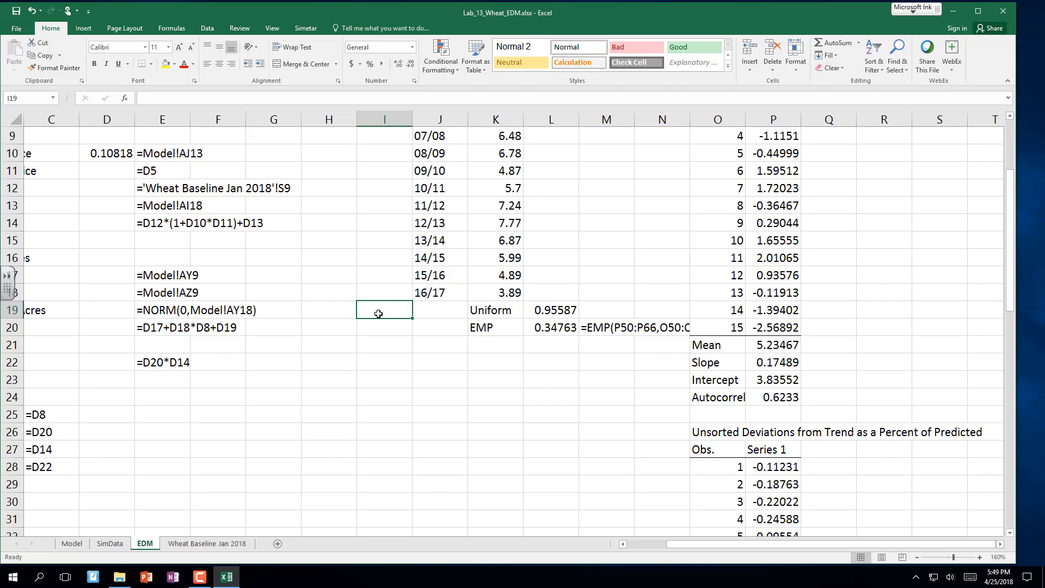
# Step: Link the Planted Acres percentage change in wheat price, cell D5, to the EMP value in L20
pyautogui.press('Home')
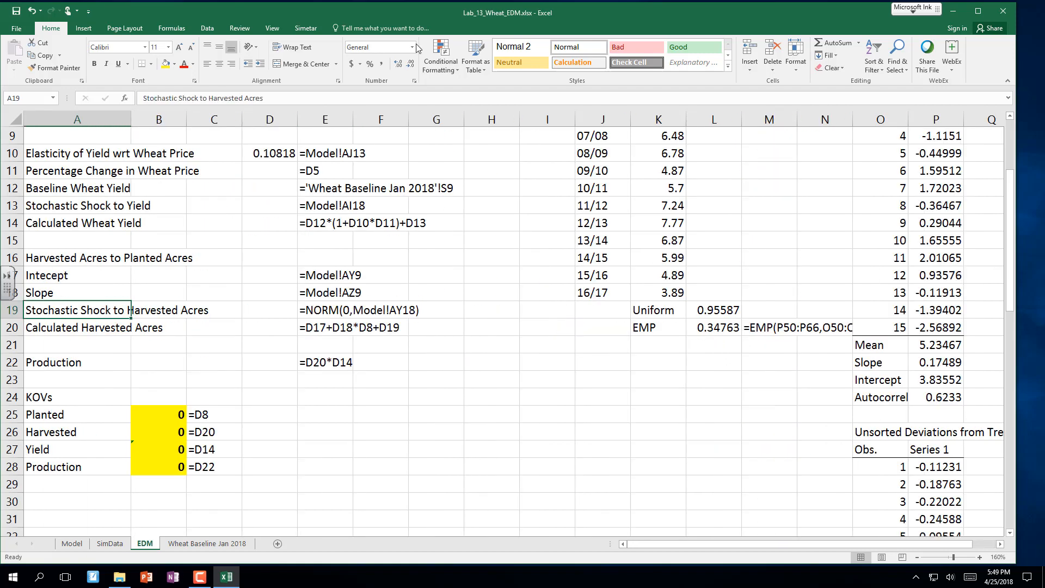
pyautogui.scroll(2, 258, 160)
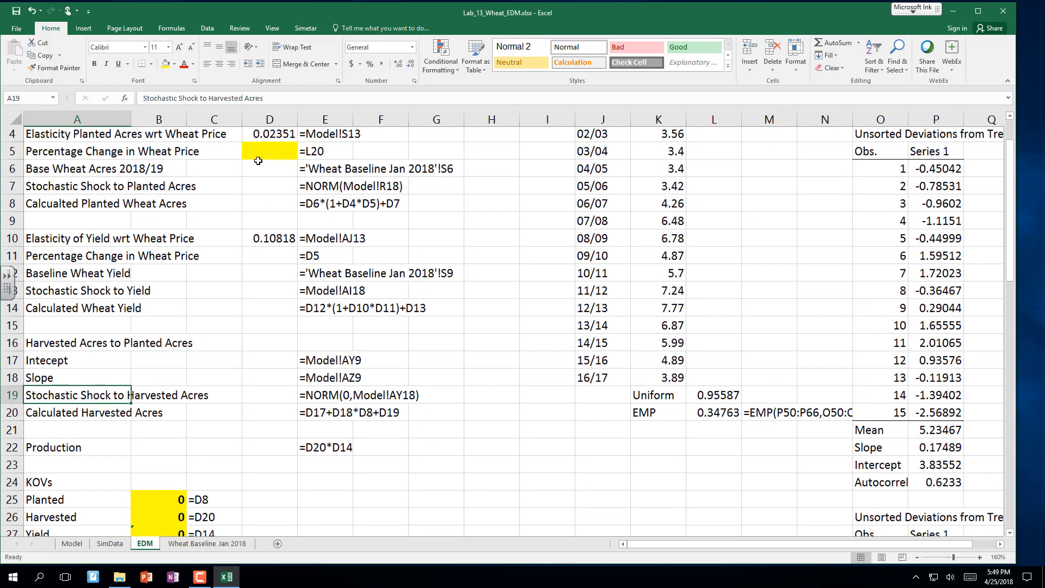
pyautogui.click(258, 169)
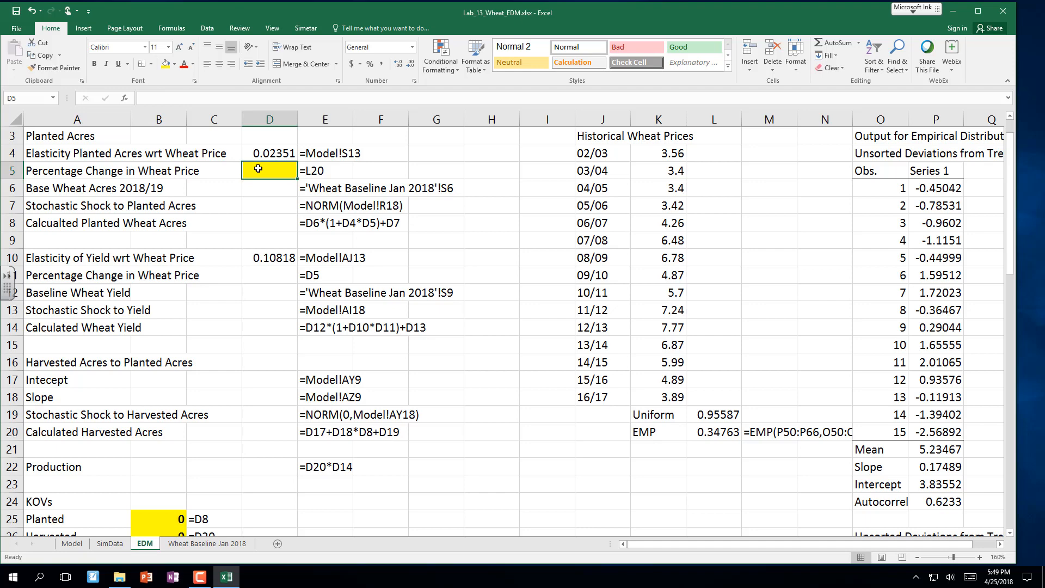
pyautogui.write('=')
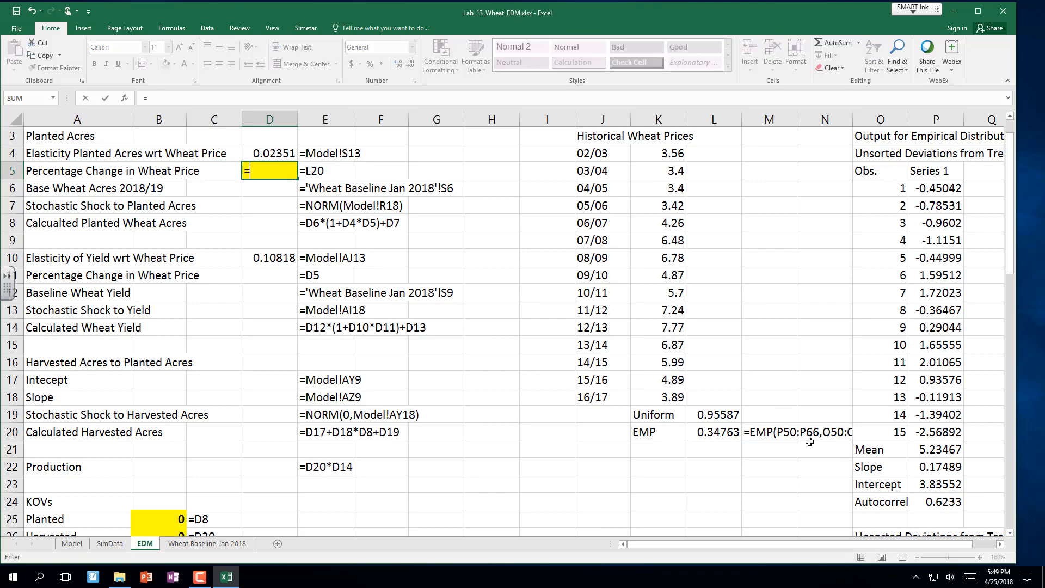
pyautogui.click(732, 434)
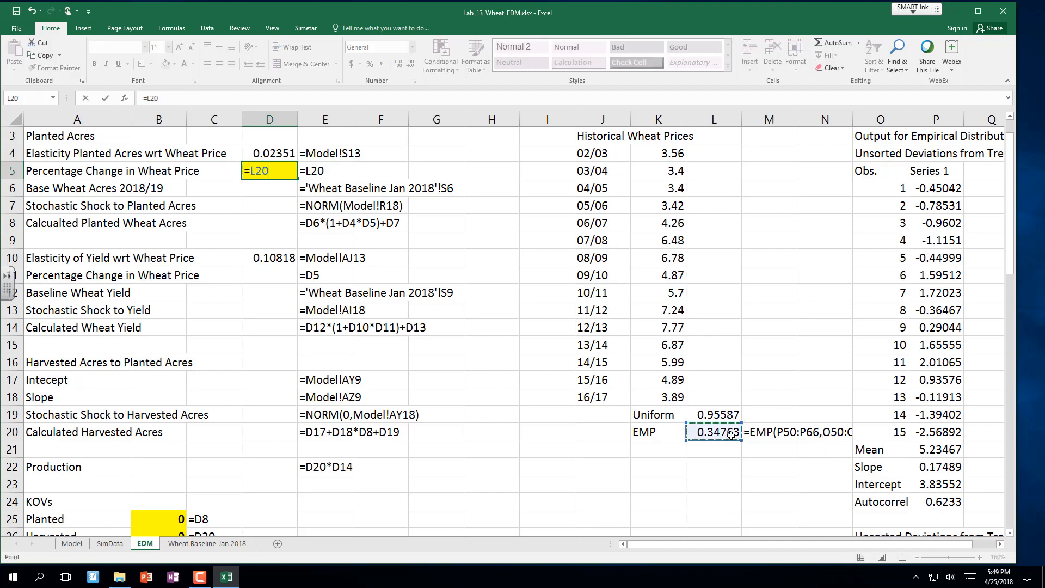
pyautogui.press('Return')
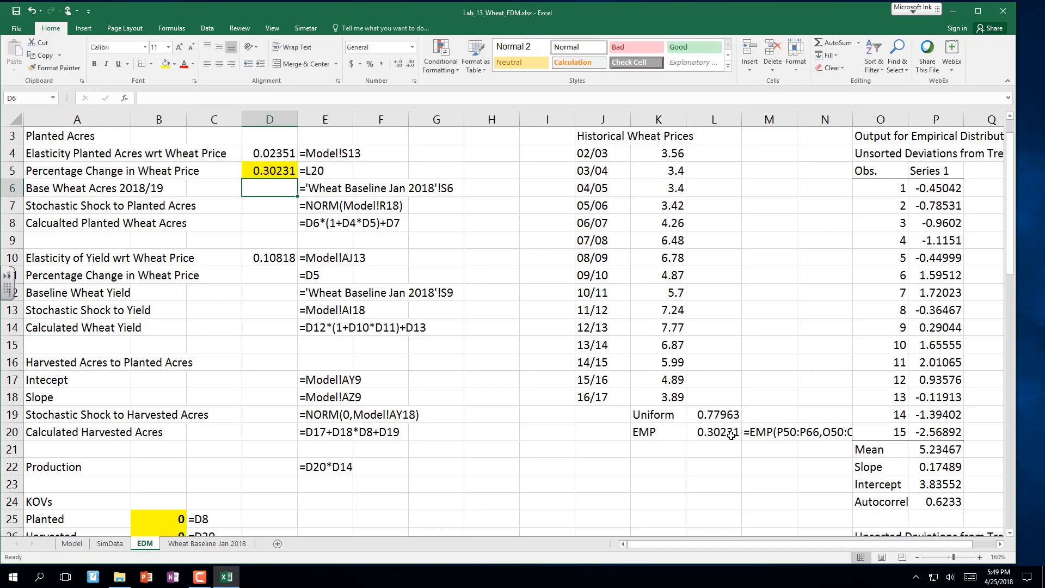
# Step: Link the yield section's percentage change in wheat price, cell D11, to the EMP value in L20
pyautogui.press('Down')
pyautogui.press('Down')
pyautogui.press('Down')
pyautogui.press('Down')
pyautogui.press('Down')
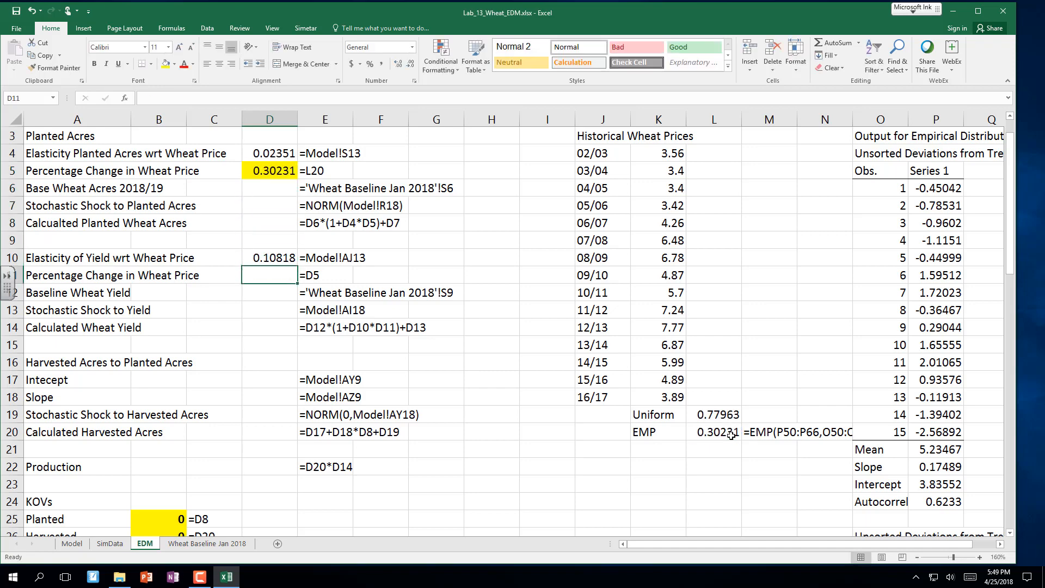
pyautogui.write('=')
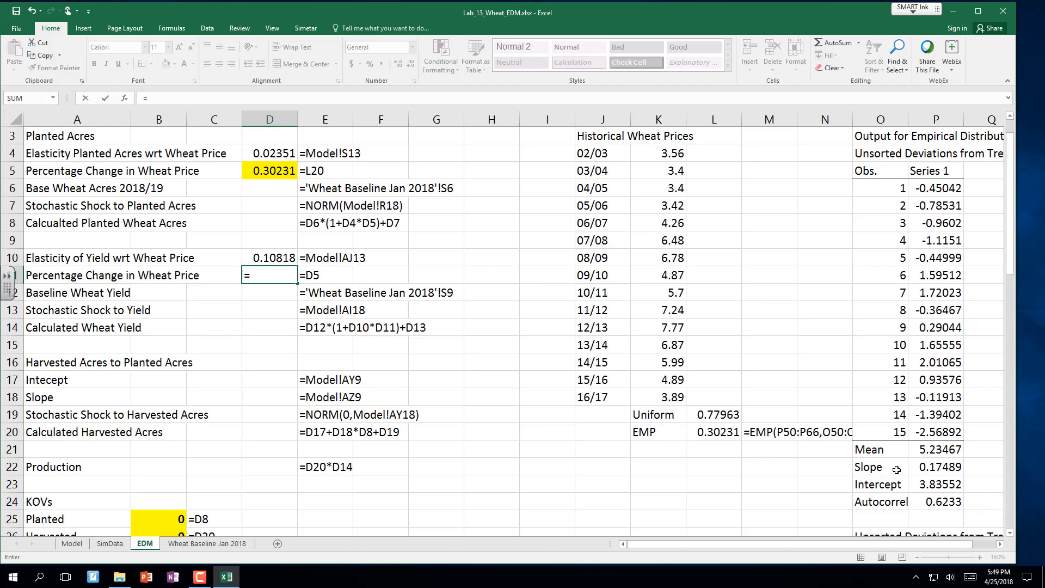
pyautogui.click(726, 432)
pyautogui.press('Return')
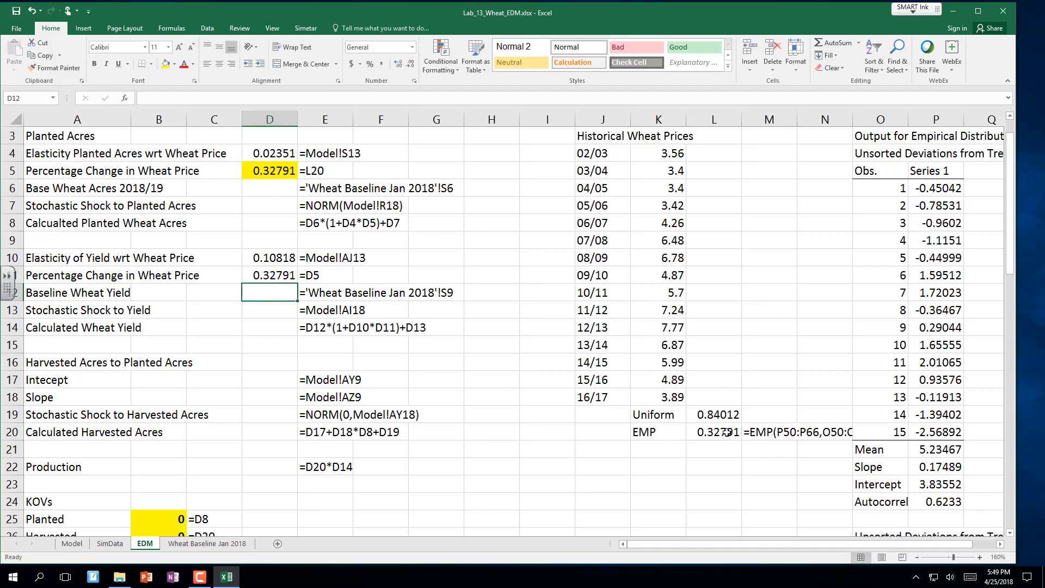
# Step: Open the Wheat Baseline Jan 2018 sheet and enlarge its view to 170%
pyautogui.press('Up')
pyautogui.press('Up')
pyautogui.press('Up')
pyautogui.press('Up')
pyautogui.press('Up')
pyautogui.press('Up')
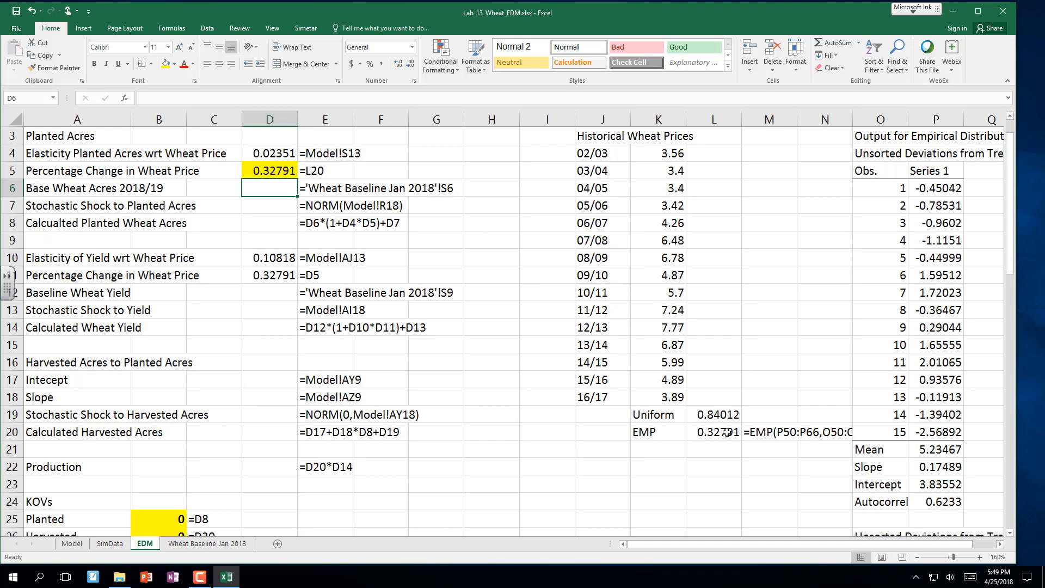
pyautogui.click(231, 543)
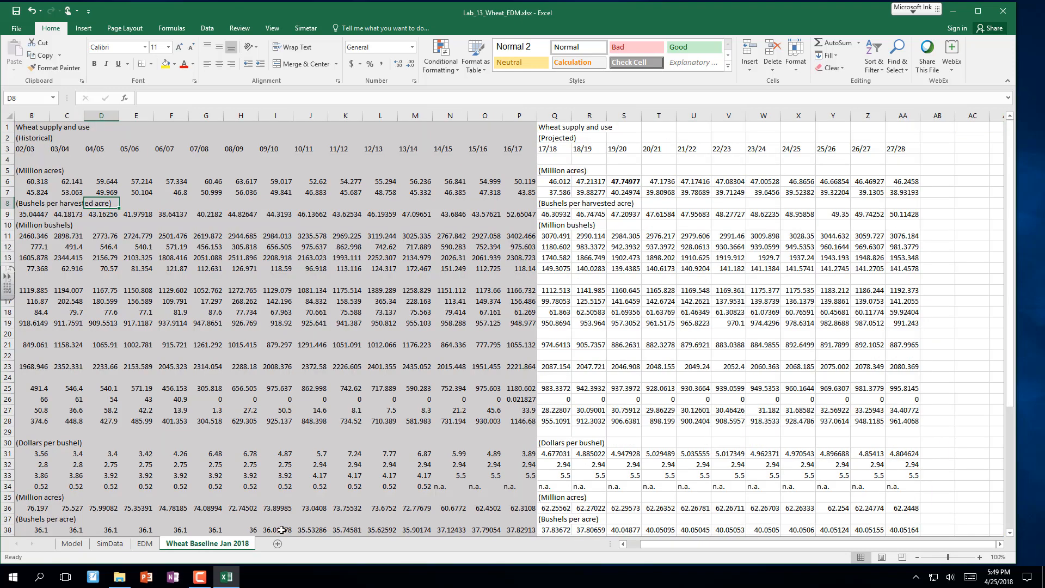
pyautogui.click(979, 557)
pyautogui.click(979, 557)
pyautogui.click(979, 557)
pyautogui.click(979, 557)
pyautogui.click(979, 557)
pyautogui.click(979, 558)
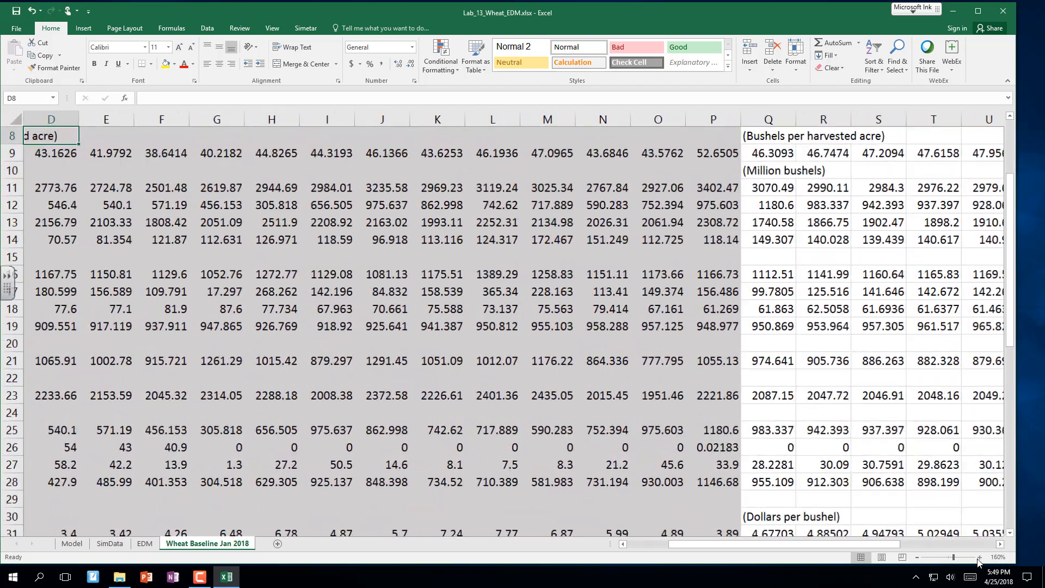
pyautogui.click(979, 557)
# Step: Examine the historical wheat supply and use table back to its row labels and year headings at A1
pyautogui.click(524, 435)
pyautogui.press('Left')
pyautogui.press('Left')
pyautogui.press('Left')
pyautogui.press('Left')
pyautogui.press('Left')
pyautogui.press('Left')
pyautogui.press('Left')
pyautogui.press('Left')
pyautogui.press('Left')
pyautogui.press('Left')
pyautogui.press('Left')
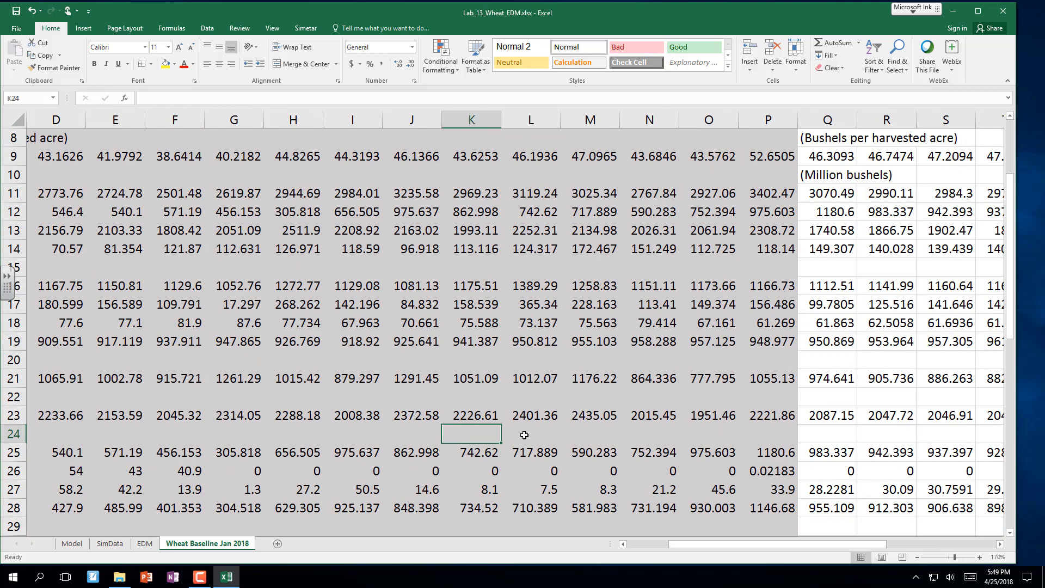
pyautogui.press('Up')
pyautogui.press('Up')
pyautogui.press('Up')
pyautogui.press('Up')
pyautogui.press('Up')
pyautogui.press('Up')
pyautogui.press('Up')
pyautogui.press('Up')
pyautogui.press('Up')
pyautogui.press('Up')
pyautogui.press('Up')
pyautogui.press('Up')
pyautogui.press('Up')
pyautogui.press('Up')
pyautogui.press('Up')
pyautogui.press('Up')
pyautogui.press('Up')
pyautogui.press('Up')
pyautogui.press('Up')
pyautogui.press('Up')
pyautogui.press('Up')
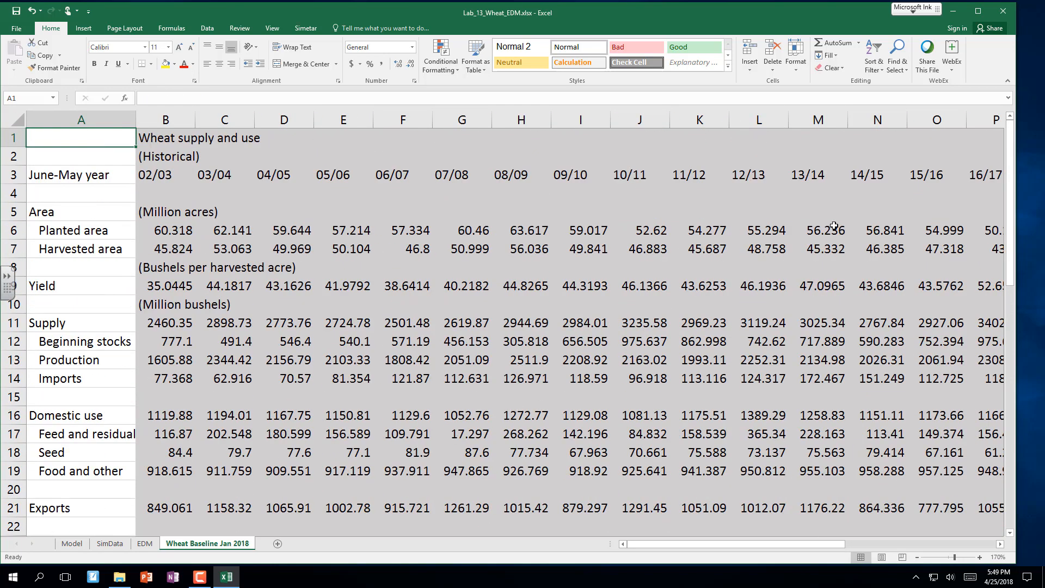
# Step: Narrow the historical columns B through P so the row labels and projected years fit together
pyautogui.moveTo(163, 119); pyautogui.dragTo(968, 143)
pyautogui.moveTo(1014, 143); pyautogui.dragTo(748, 121)
pyautogui.click(177, 197)
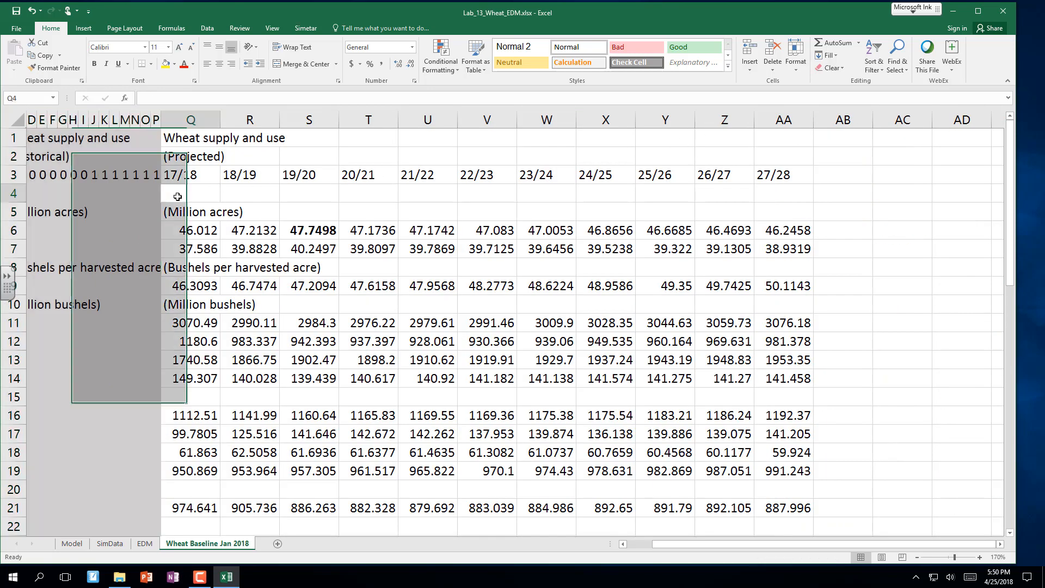
# Step: Examine the projected planted area row and its 18/19 value in cell R6
pyautogui.press('Home')
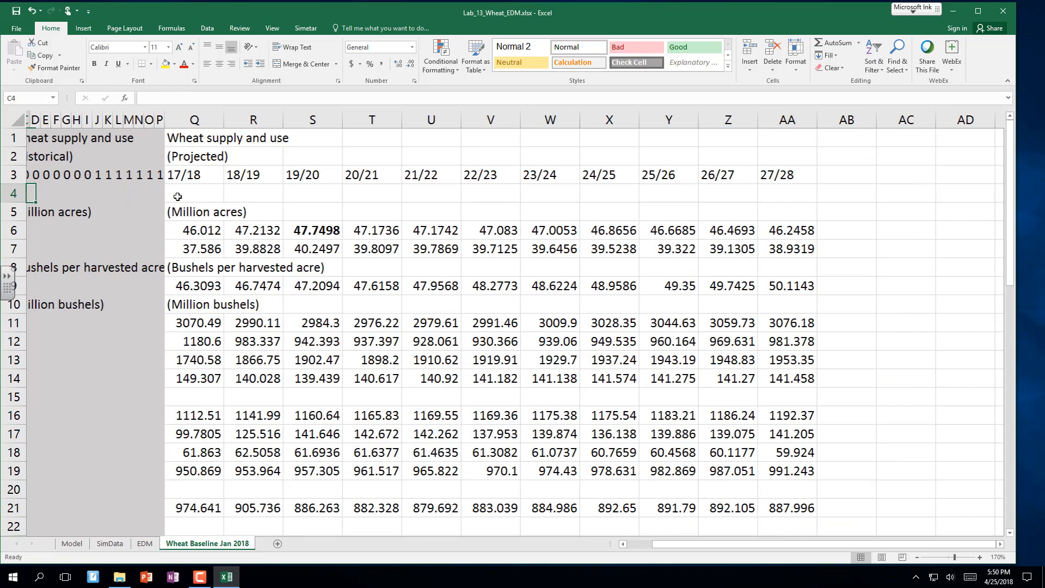
pyautogui.press('Up')
pyautogui.press('Down')
pyautogui.press('Down')
pyautogui.press('Down')
pyautogui.press('Down')
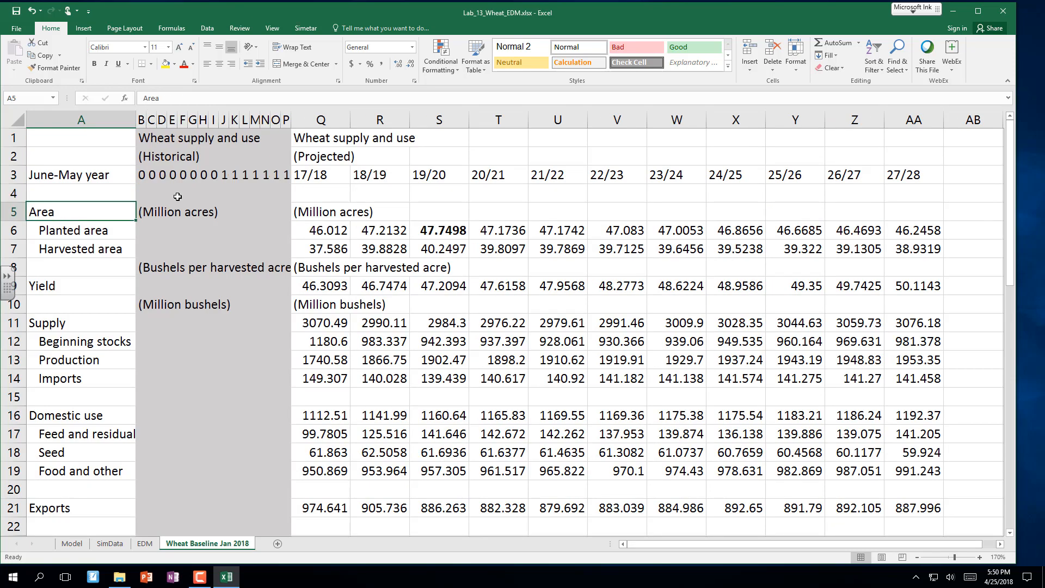
pyautogui.press('Up')
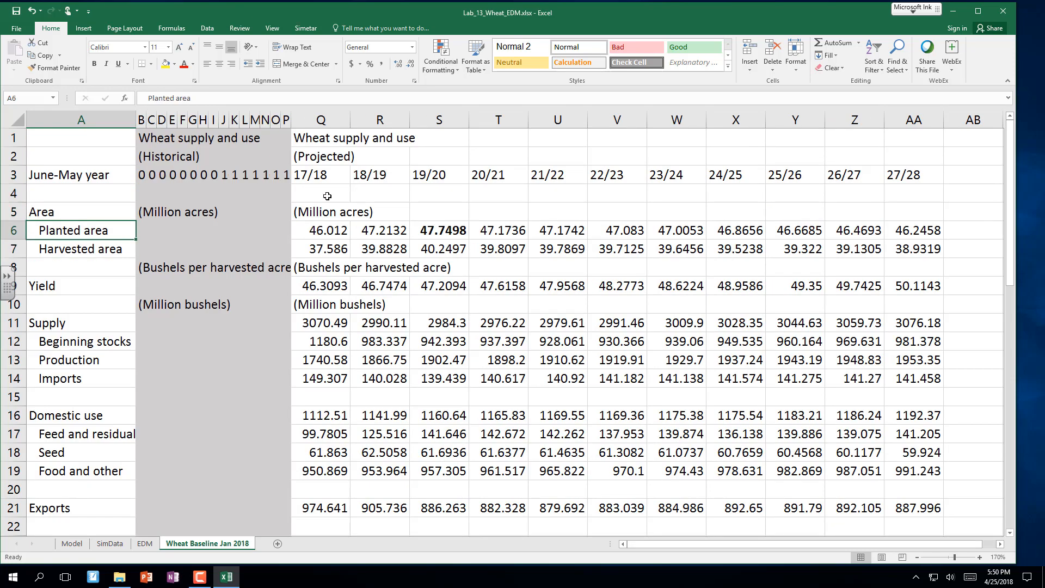
pyautogui.click(377, 236)
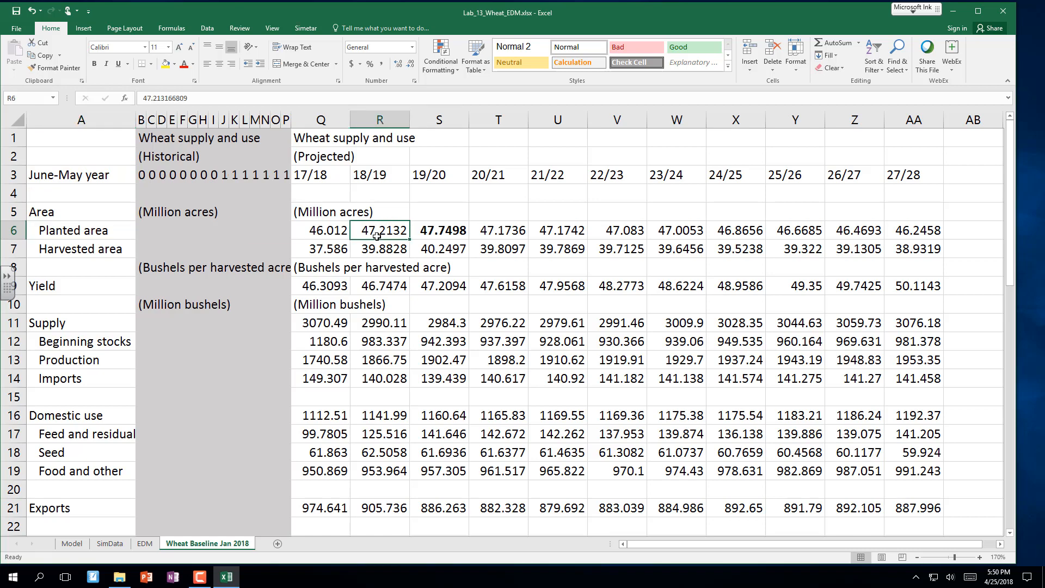
# Step: Link the base wheat acres in EDM cell D6 to the 17/18 planted area, 'Wheat Baseline Jan 2018'!Q6
pyautogui.click(144, 543)
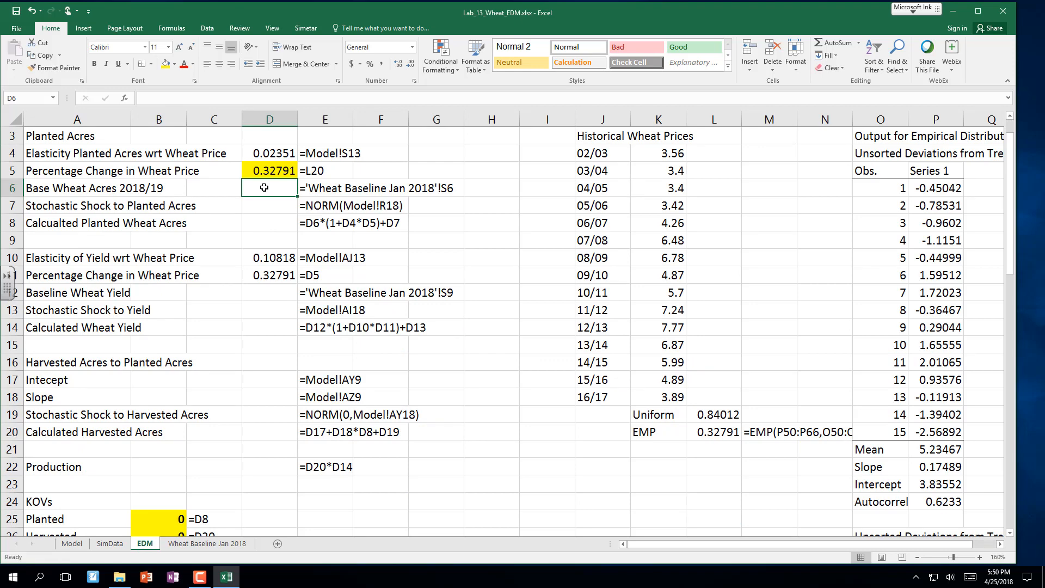
pyautogui.write('=')
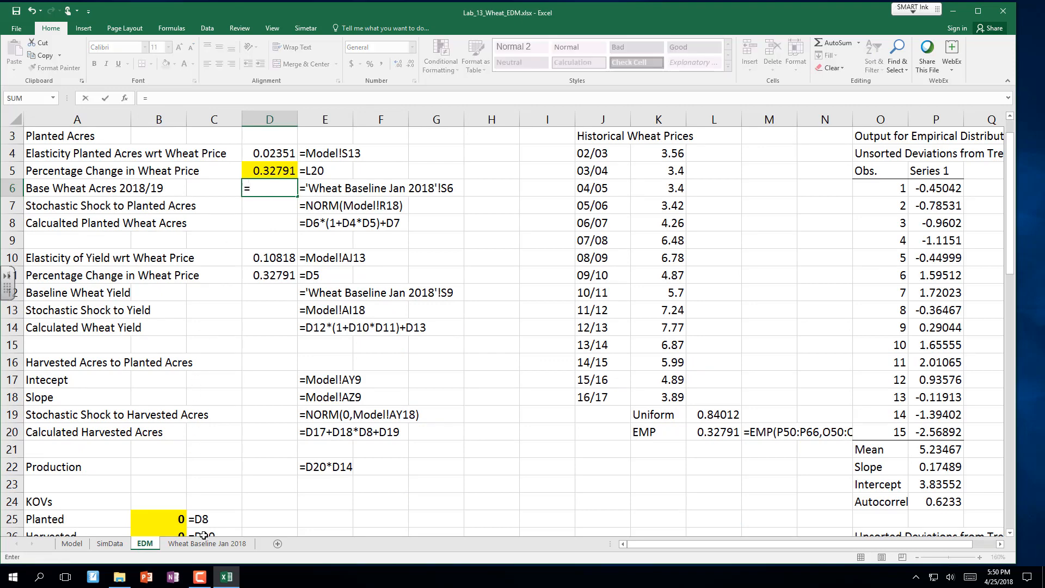
pyautogui.click(207, 543)
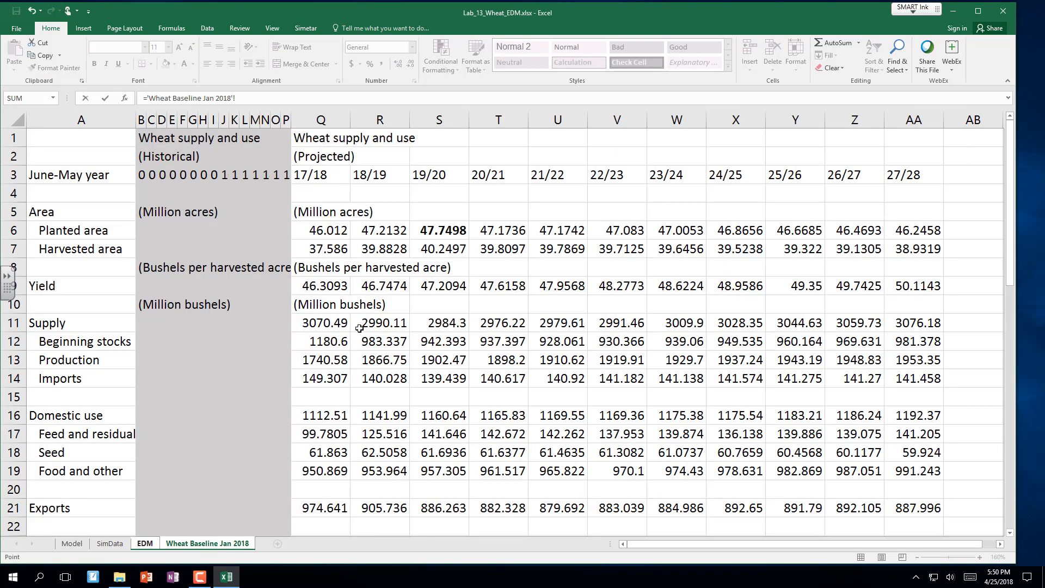
pyautogui.click(332, 229)
pyautogui.press('Return')
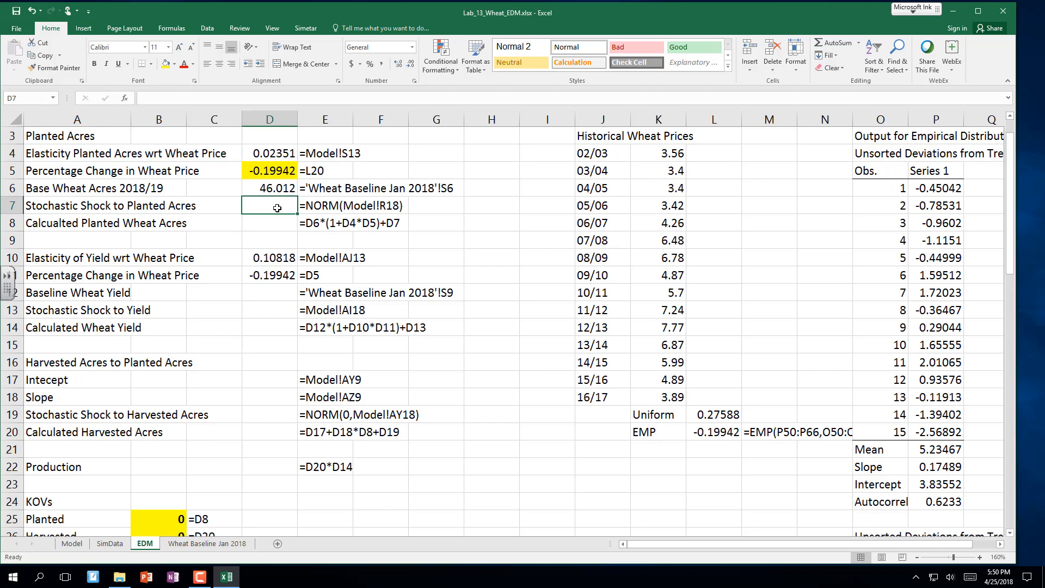
# Step: Enter =NORM(0,Model!R18) as the stochastic shock to planted acres in EDM cell D7 and check the formula
pyautogui.write('=')
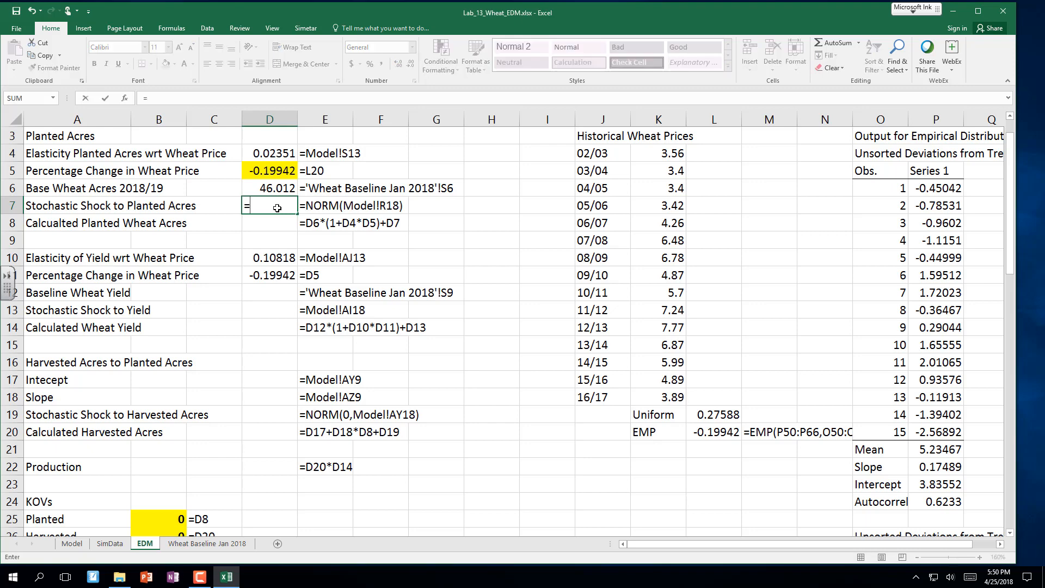
pyautogui.write('norm(')
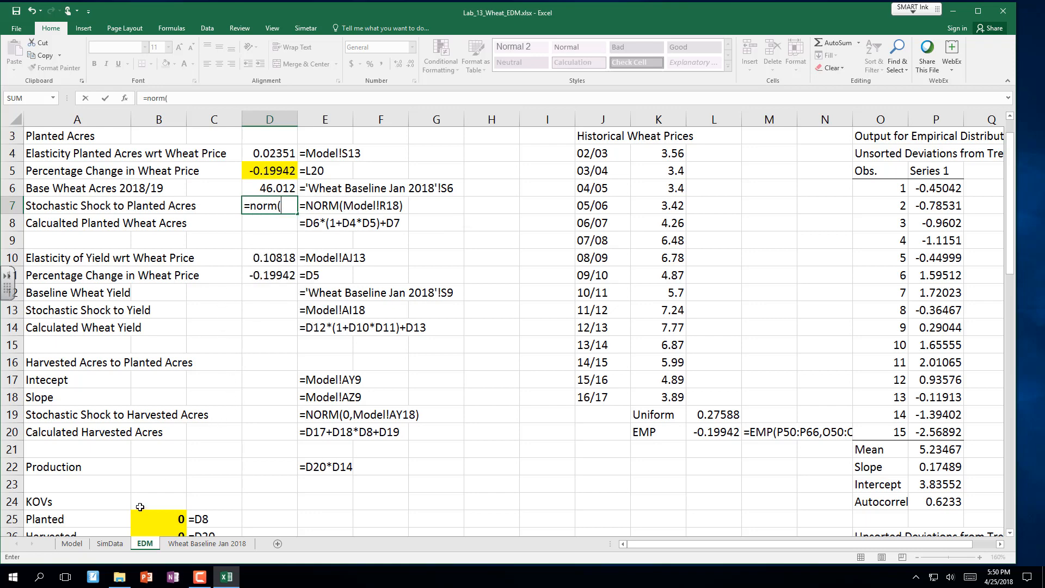
pyautogui.write('0,')
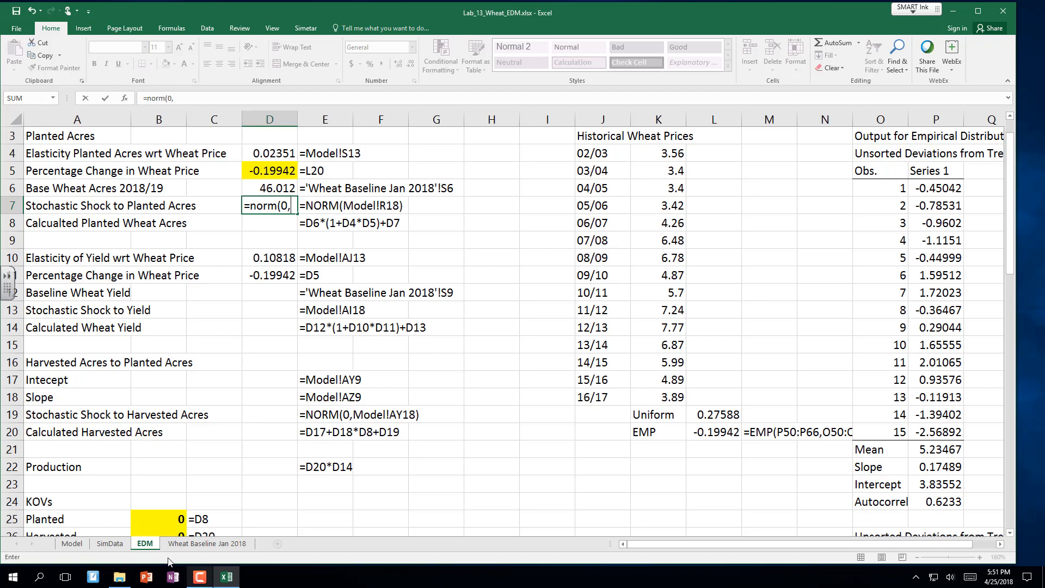
pyautogui.click(80, 546)
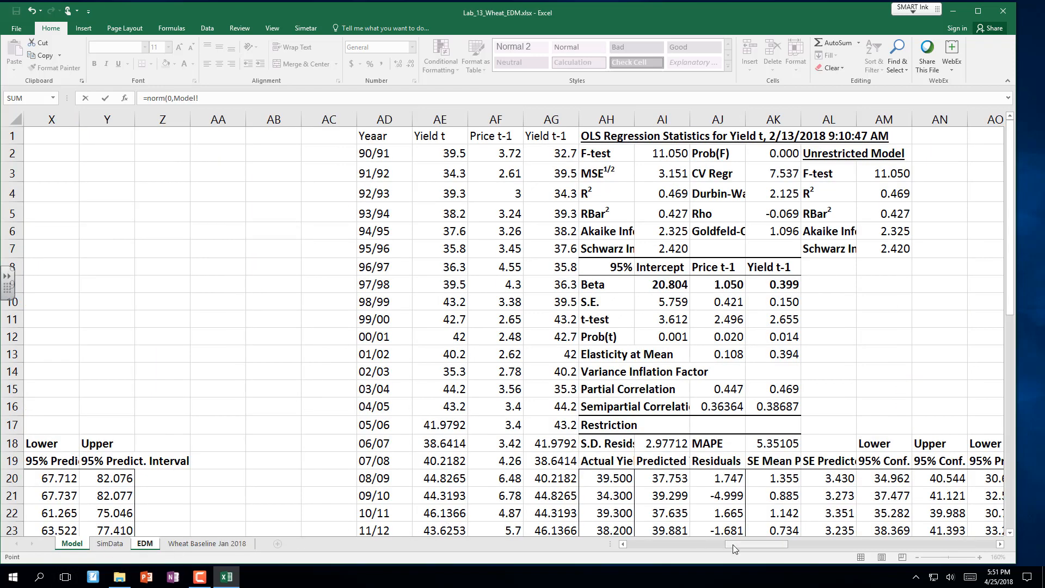
pyautogui.moveTo(733, 544); pyautogui.dragTo(677, 548)
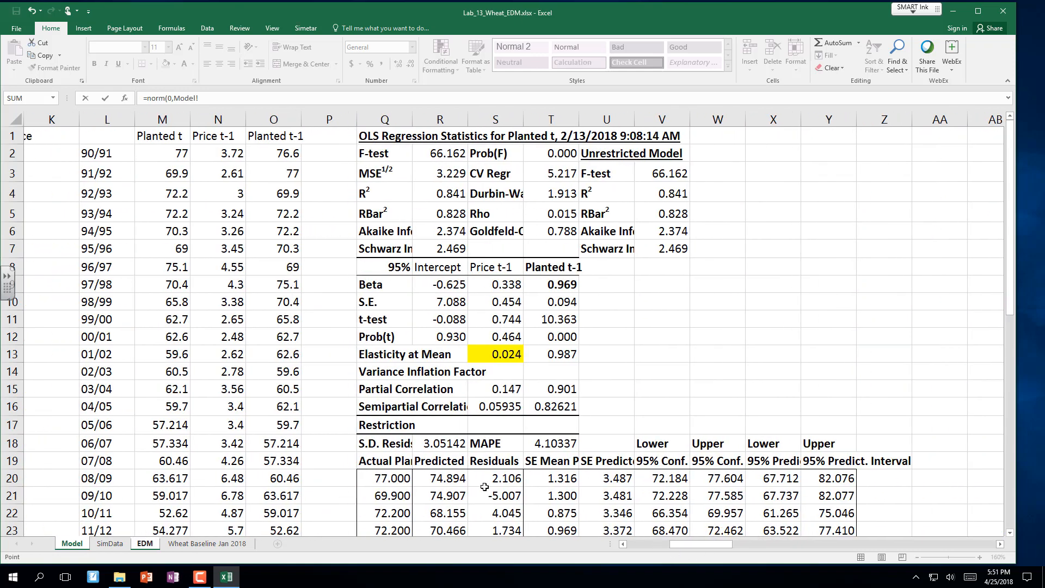
pyautogui.click(444, 447)
pyautogui.press('Escape')
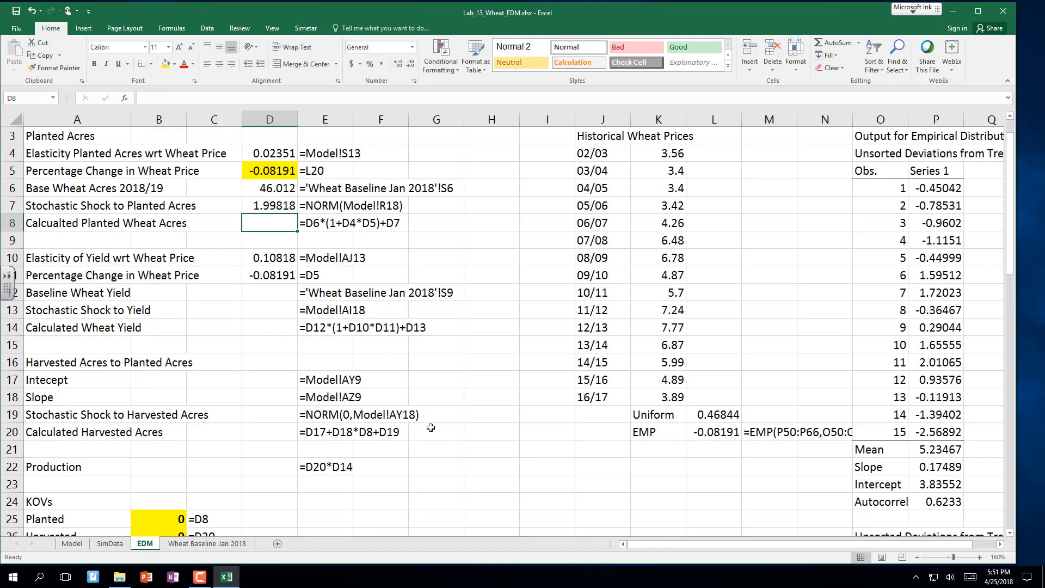
pyautogui.click(271, 206)
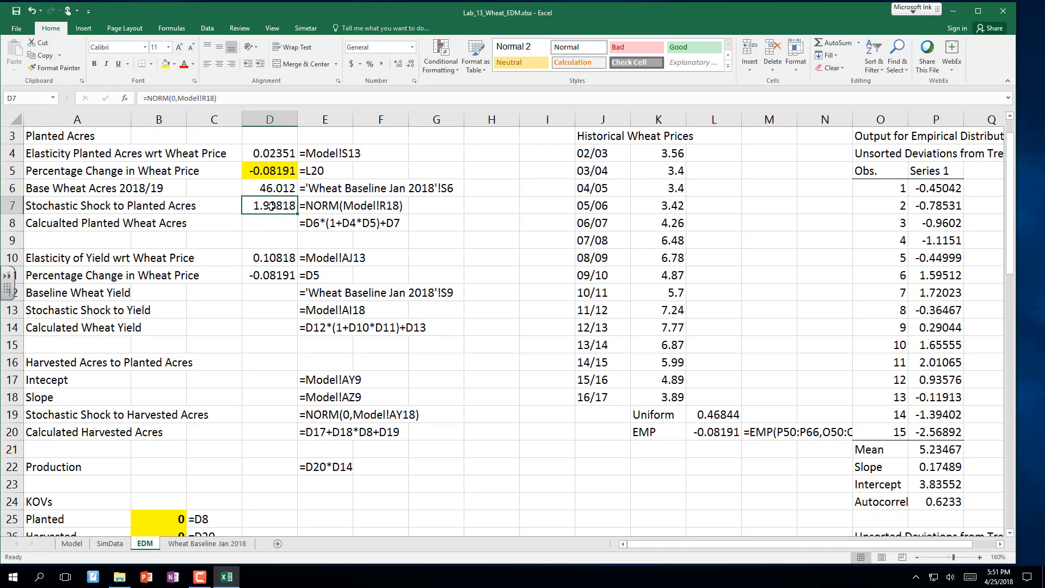
# Step: Enter =D6*(1+D5*D4)+D7 as the calculated planted wheat acres in EDM cell D8
pyautogui.doubleClick(271, 206)
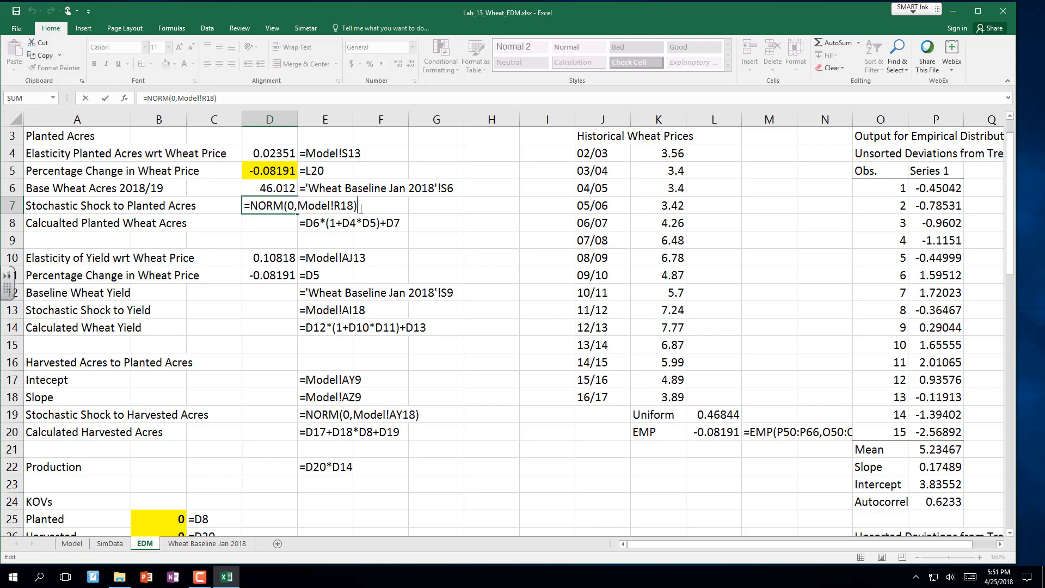
pyautogui.press('Escape')
pyautogui.click(272, 221)
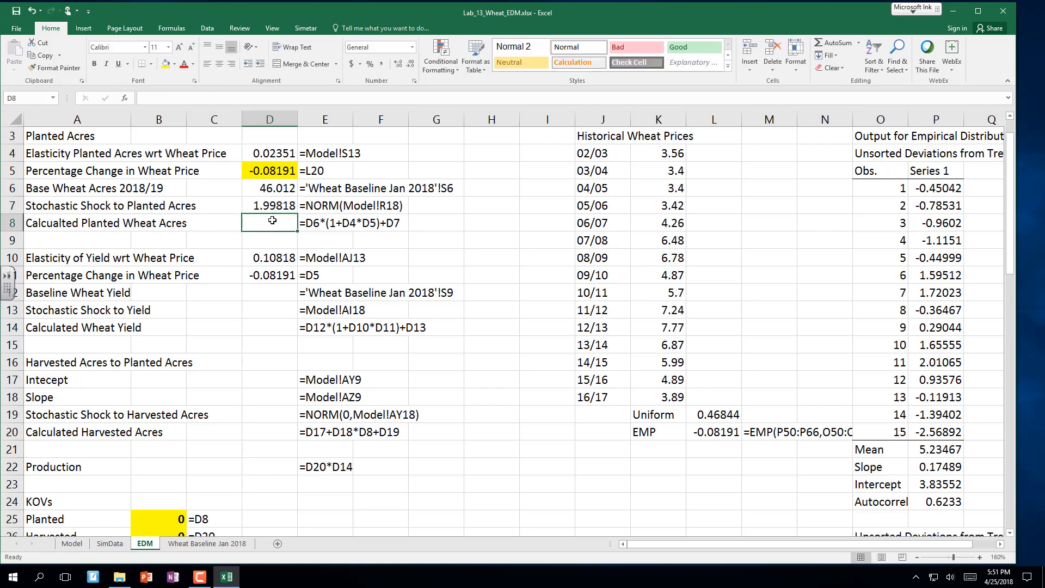
pyautogui.write('=')
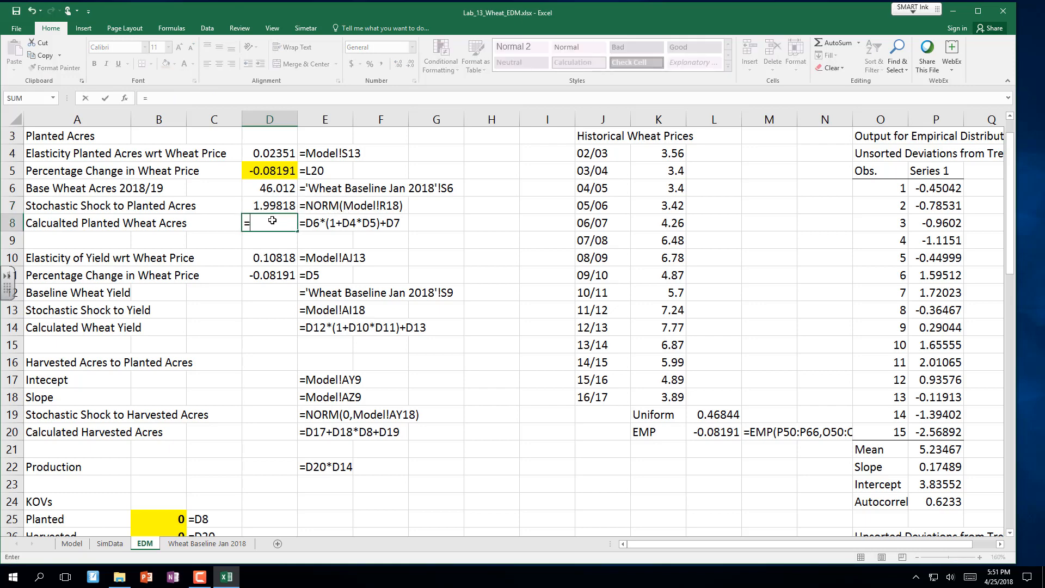
pyautogui.click(270, 183)
pyautogui.write('*')
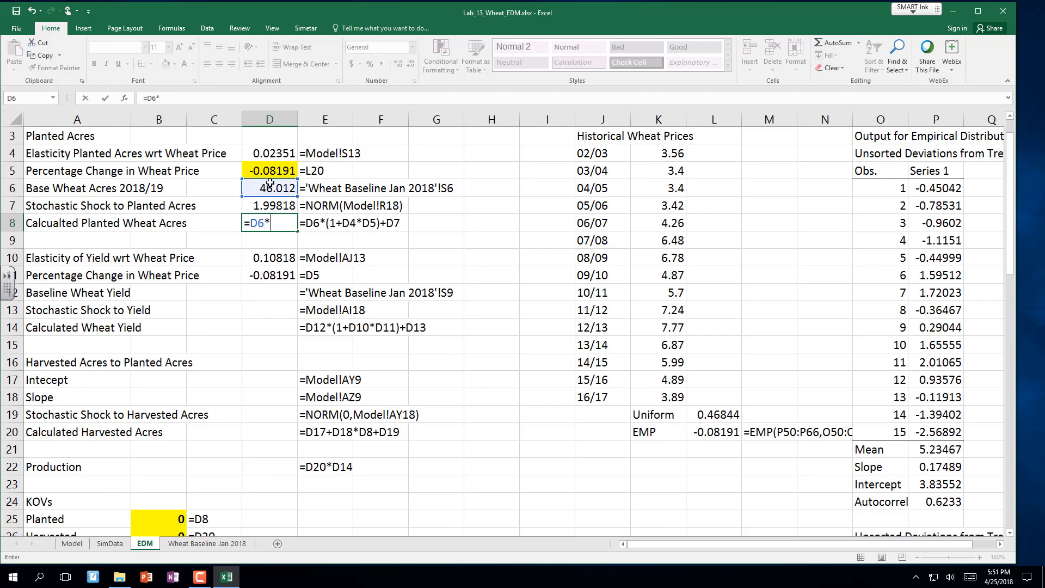
pyautogui.write('(1+')
pyautogui.click(267, 169)
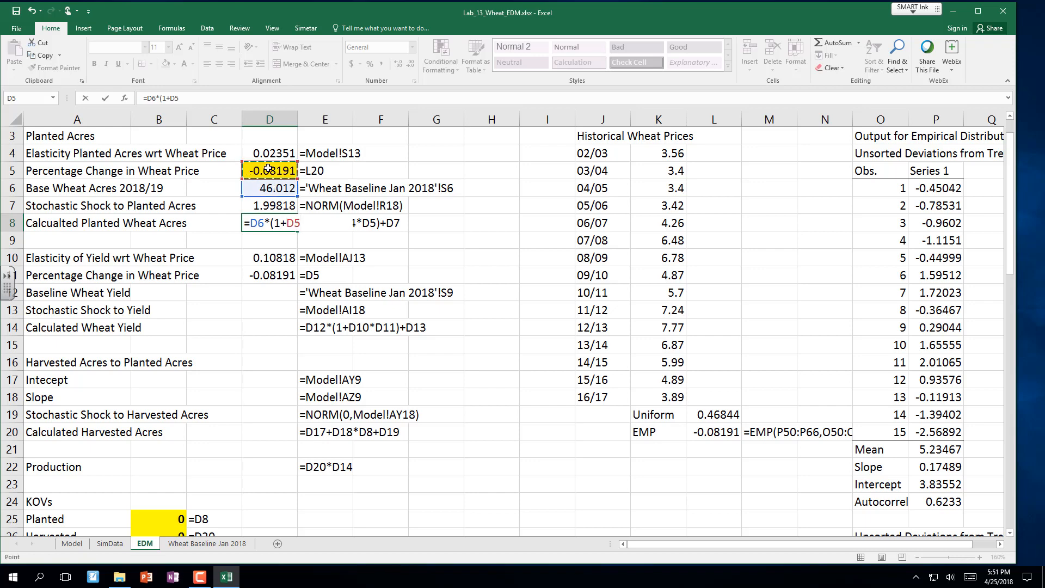
pyautogui.write('*')
pyautogui.click(264, 154)
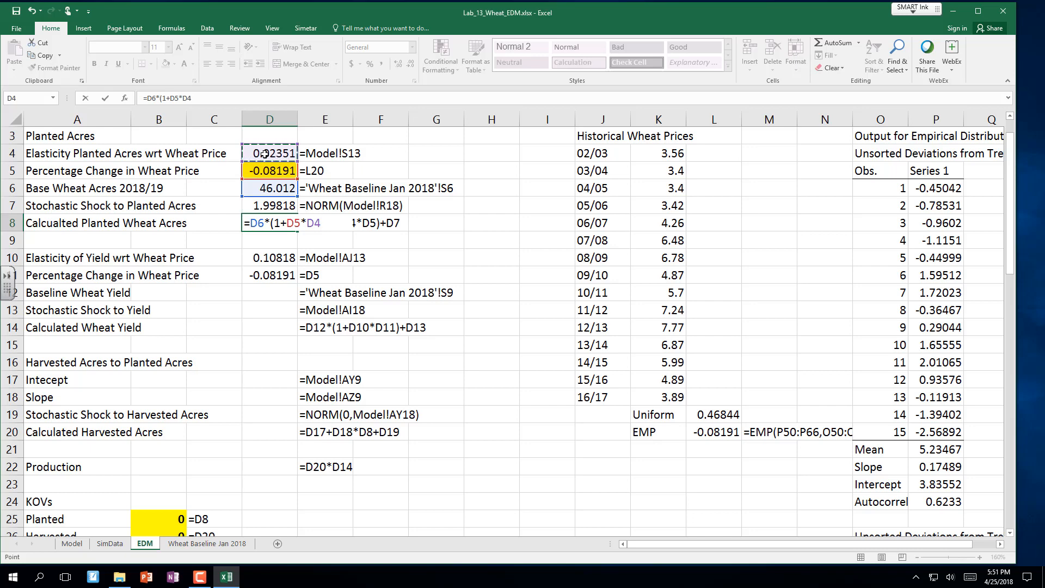
pyautogui.write(')+')
pyautogui.click(271, 205)
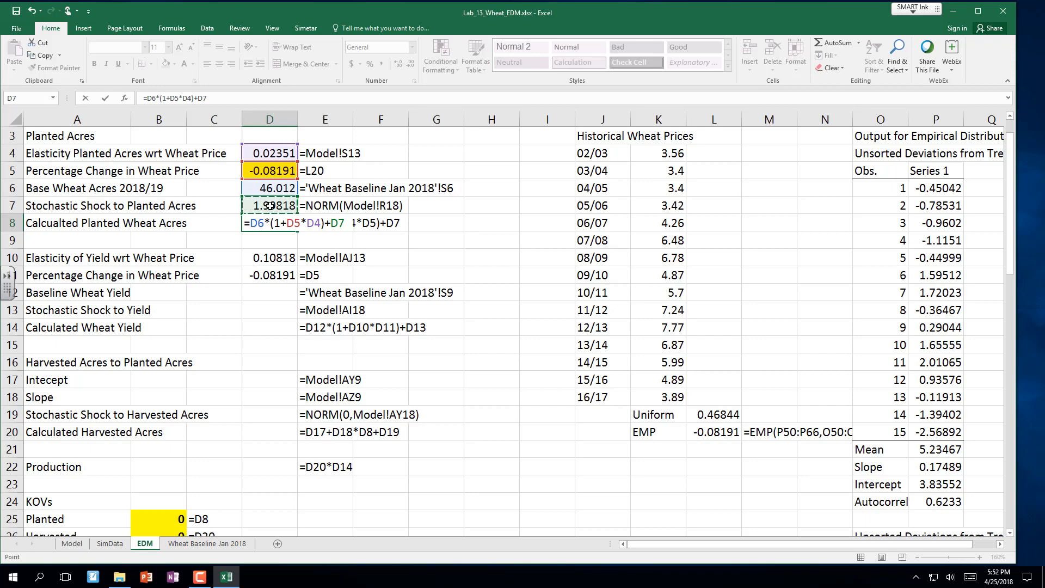
pyautogui.press('Return')
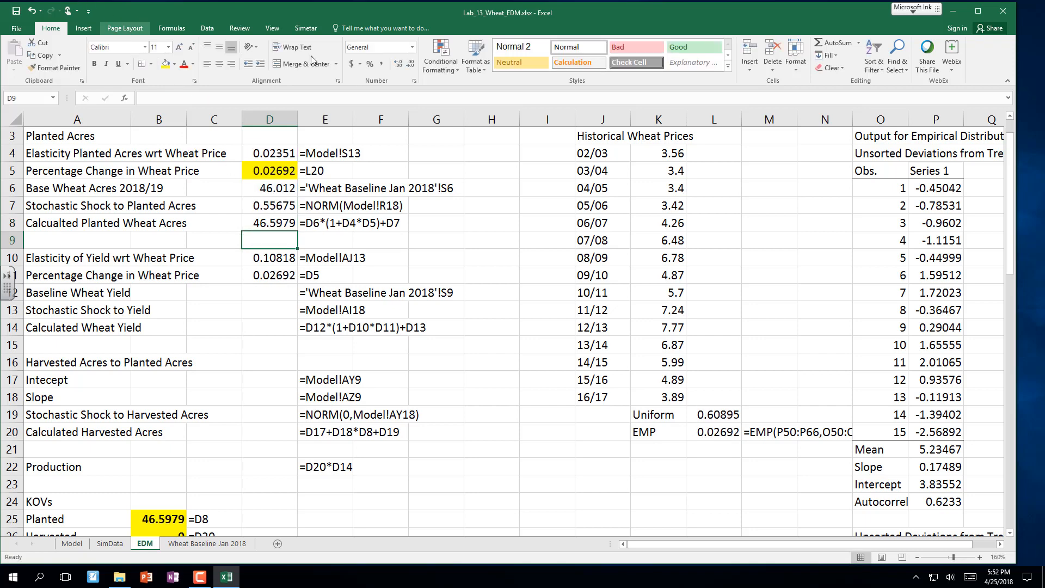
# Step: Turn on Simetar's expected value mode and check the calculated planted acres formula in D8
pyautogui.click(305, 28)
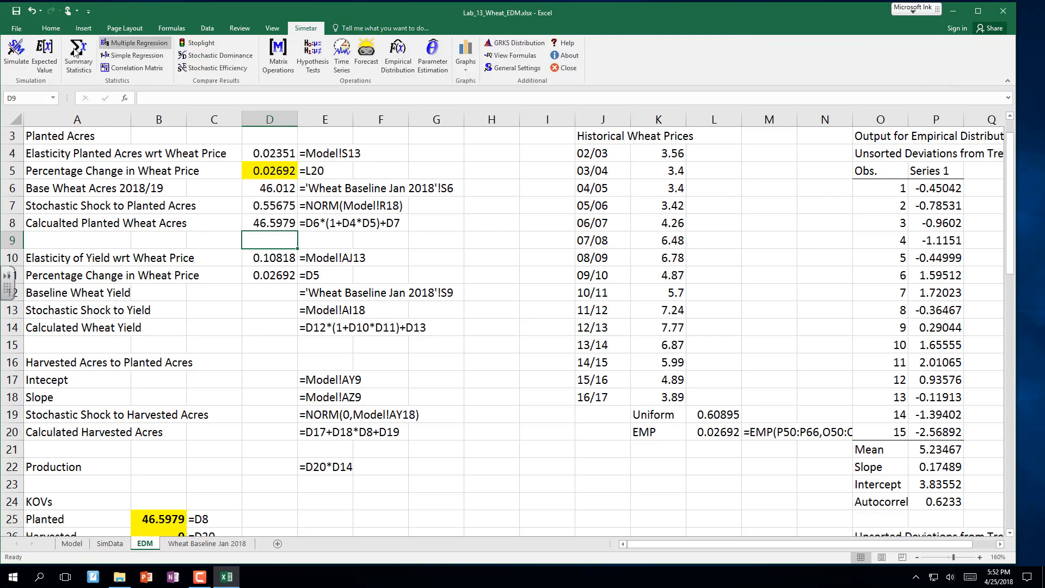
pyautogui.click(46, 53)
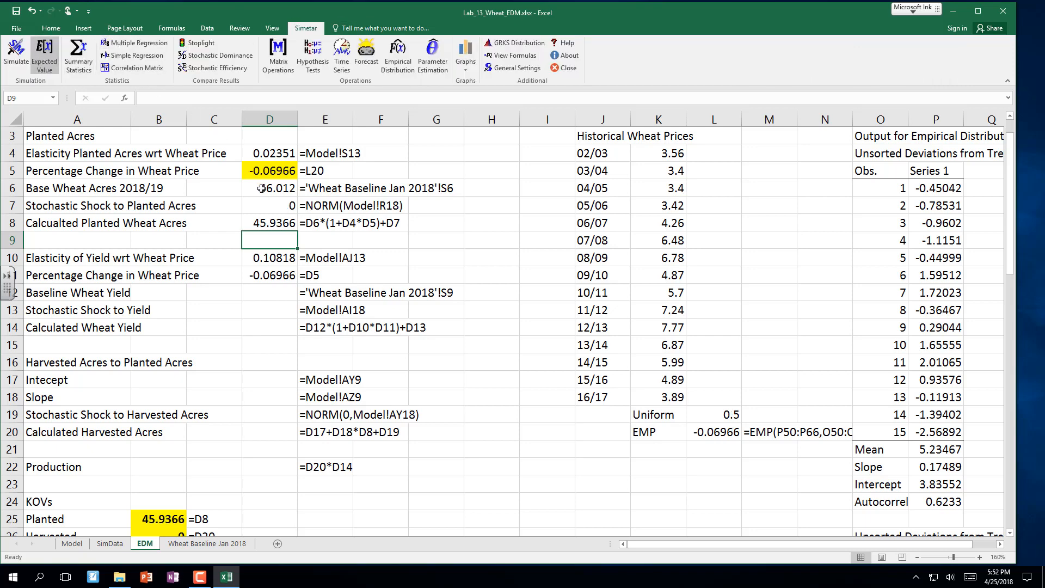
pyautogui.click(274, 223)
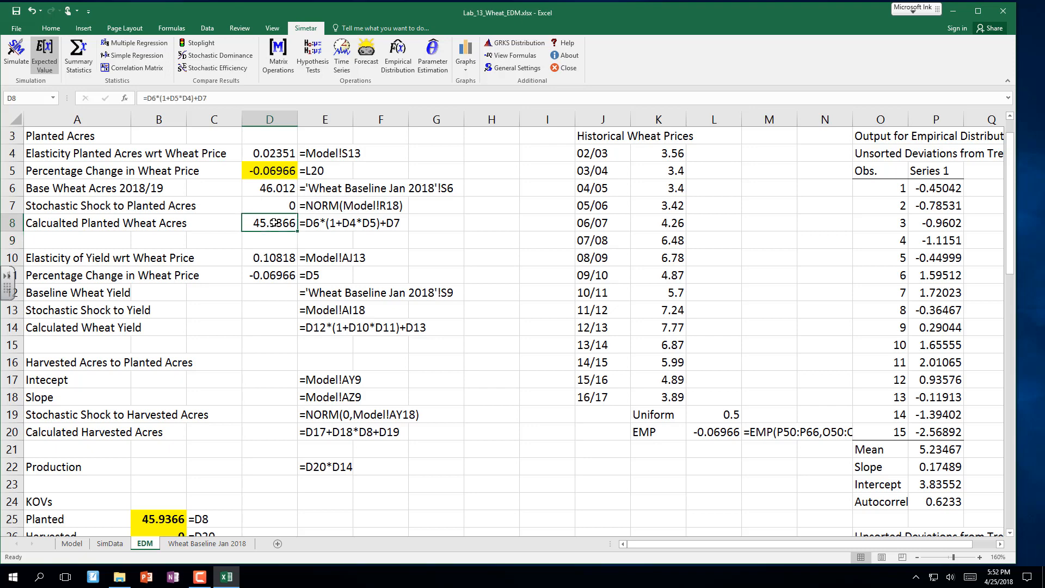
pyautogui.doubleClick(274, 223)
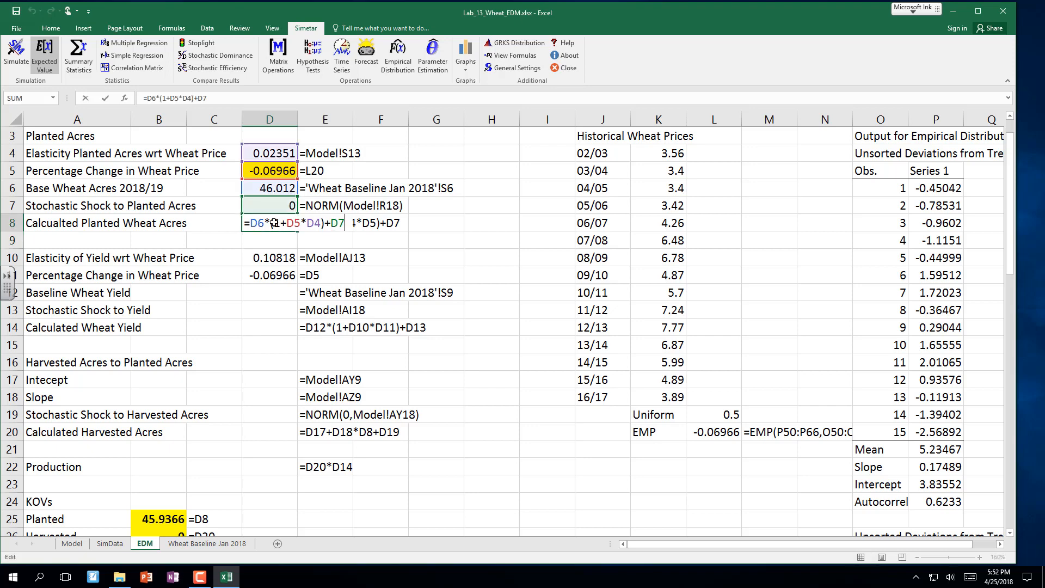
pyautogui.press('Escape')
# Step: Correct the base wheat acres link in D6 to the 18/19 planted area, ='Wheat Baseline Jan 2018'!R6
pyautogui.click(285, 187)
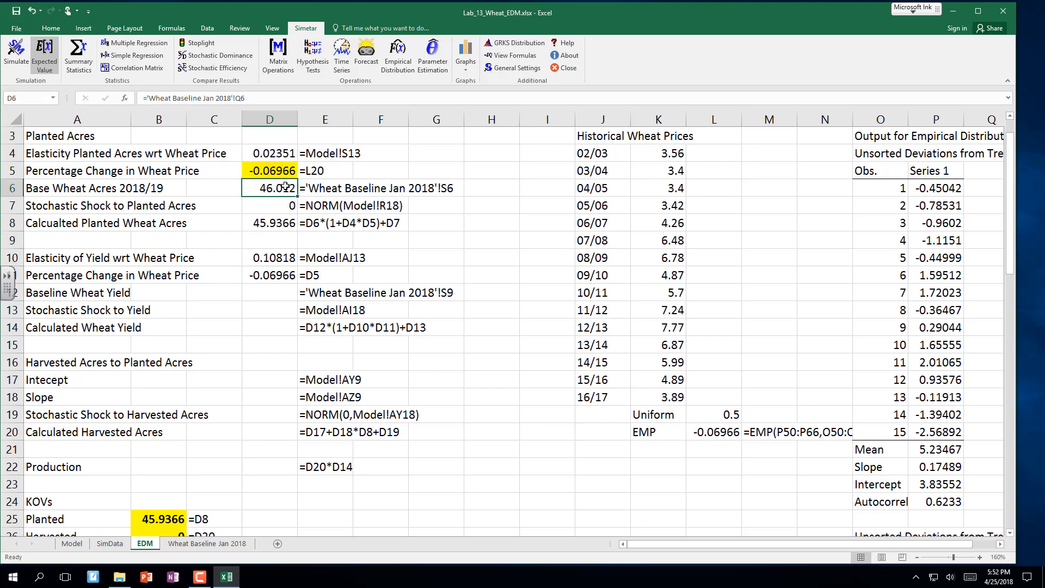
pyautogui.click(239, 98)
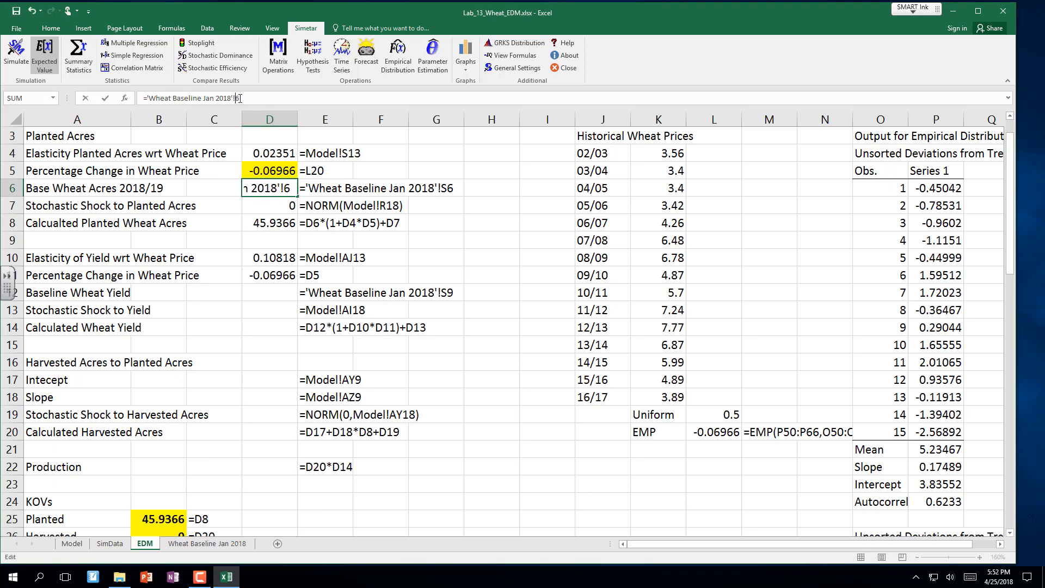
pyautogui.press('Return')
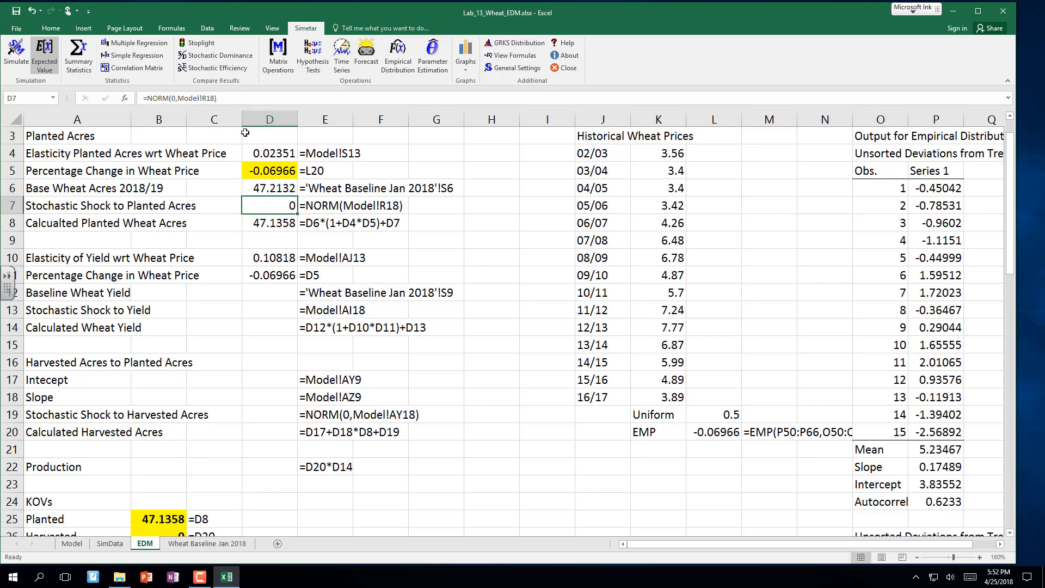
pyautogui.click(260, 188)
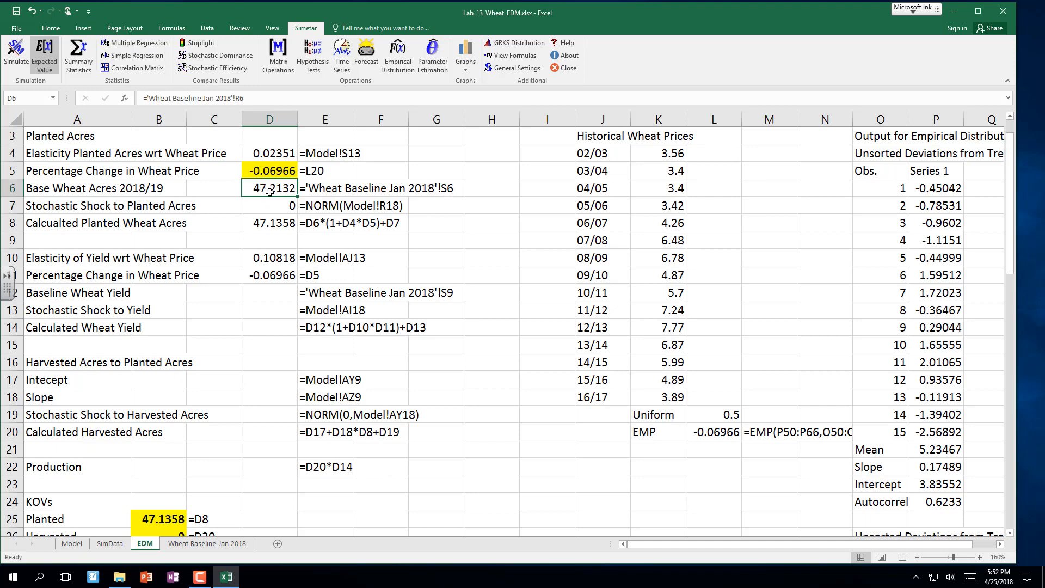
# Step: Link the baseline wheat yield in EDM cell D12 to the 18/19 yield, 'Wheat Baseline Jan 2018'!R9
pyautogui.click(266, 291)
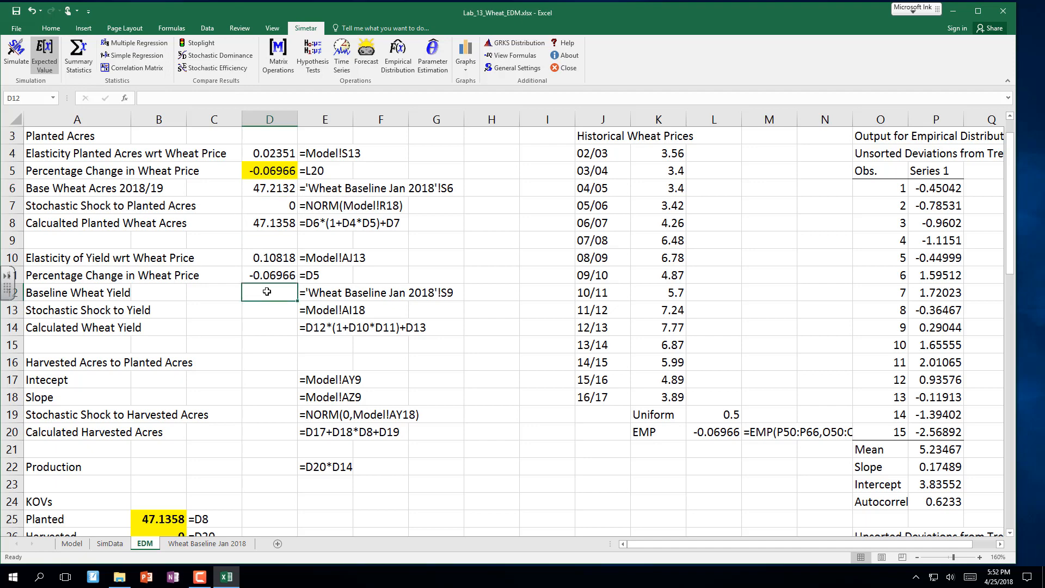
pyautogui.write('=')
pyautogui.click(204, 544)
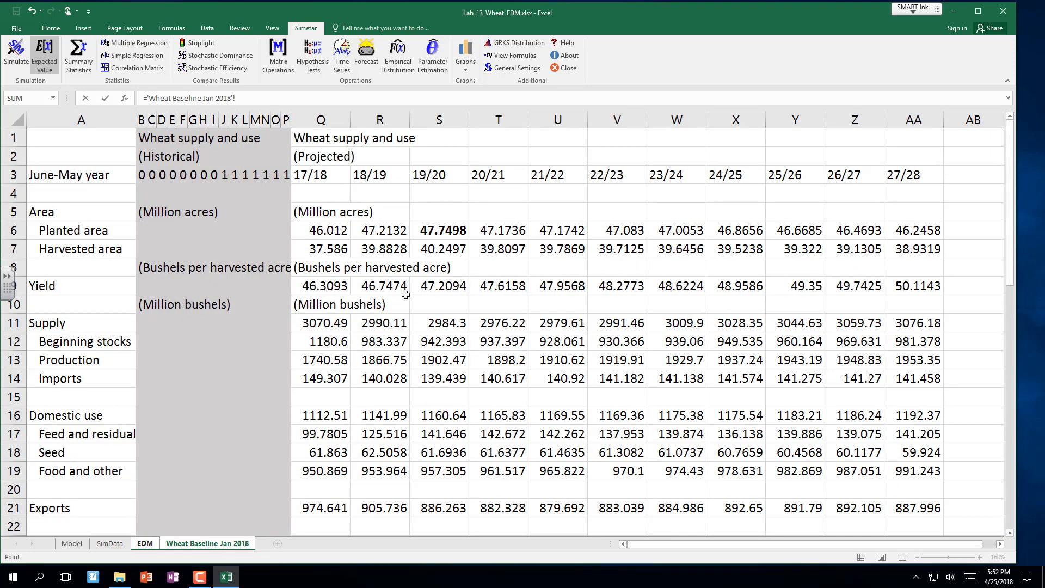
pyautogui.click(451, 289)
pyautogui.click(368, 290)
pyautogui.press('Return')
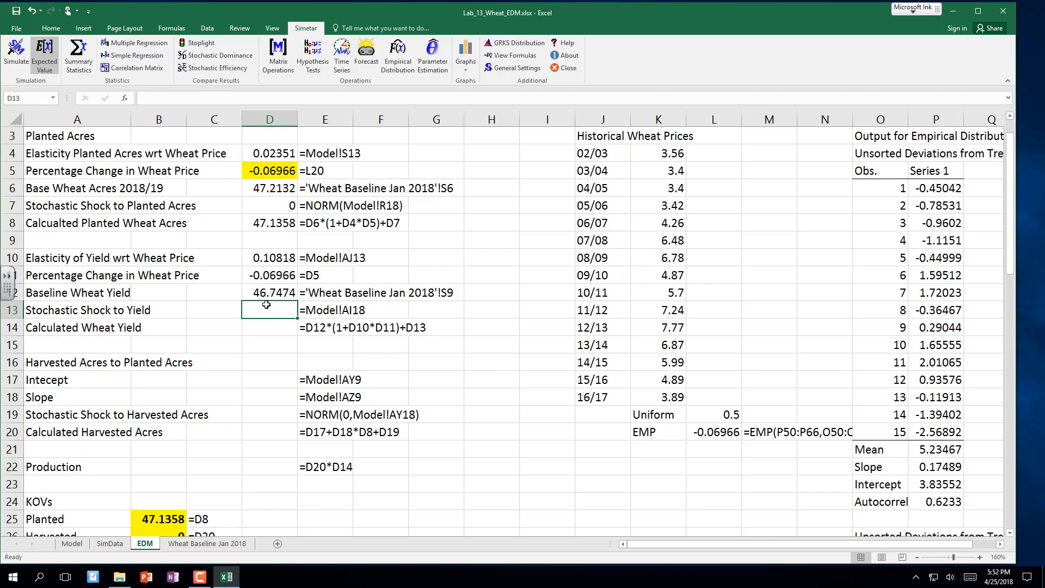
# Step: Enter =NORM(Model!AI18) as the stochastic shock to yield in EDM cell D13, using the yield regression's residual standard deviation
pyautogui.write('=norm')
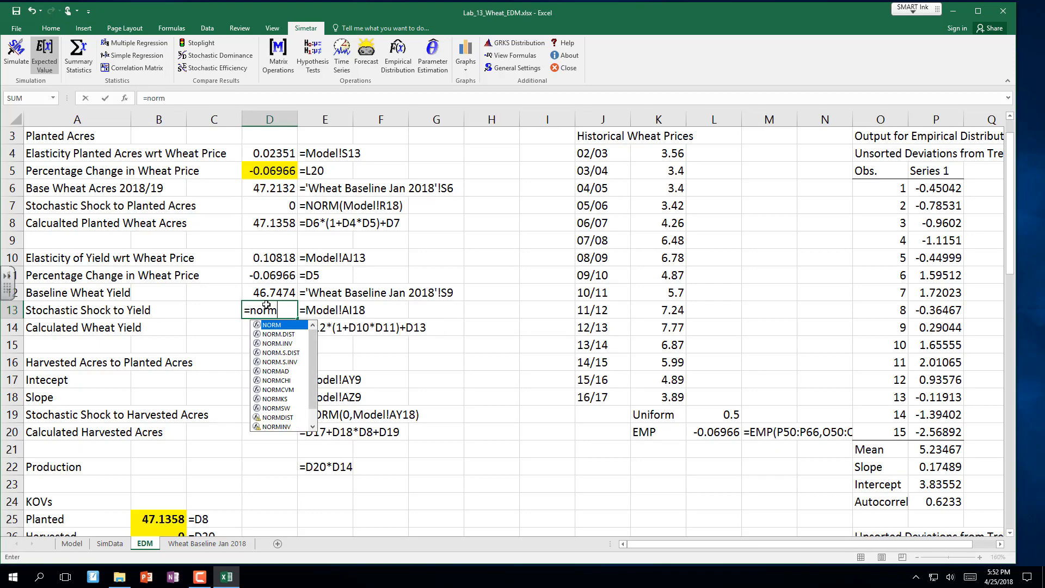
pyautogui.write('(')
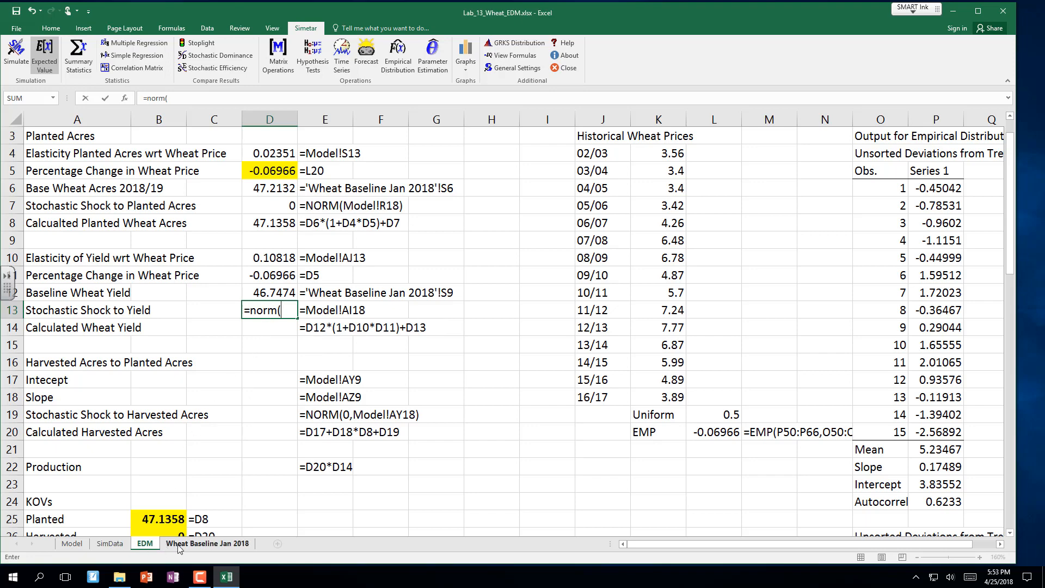
pyautogui.click(84, 543)
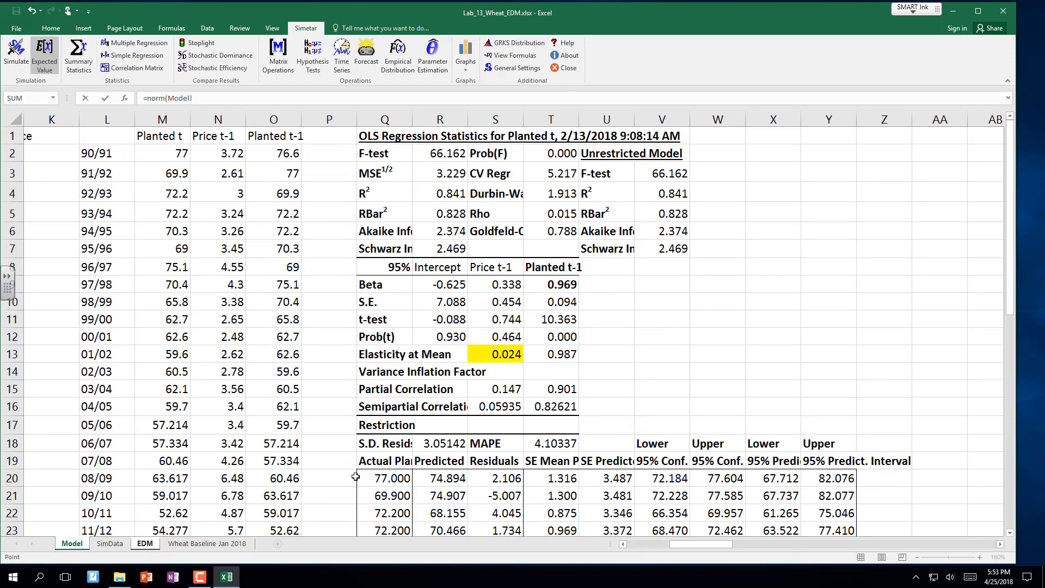
pyautogui.click(534, 361)
pyautogui.press('Right')
pyautogui.press('Right')
pyautogui.press('Right')
pyautogui.press('Right')
pyautogui.press('Right')
pyautogui.press('Right')
pyautogui.press('Right')
pyautogui.press('Right')
pyautogui.press('Right')
pyautogui.press('Right')
pyautogui.press('Right')
pyautogui.press('Right')
pyautogui.press('Right')
pyautogui.press('Right')
pyautogui.press('Right')
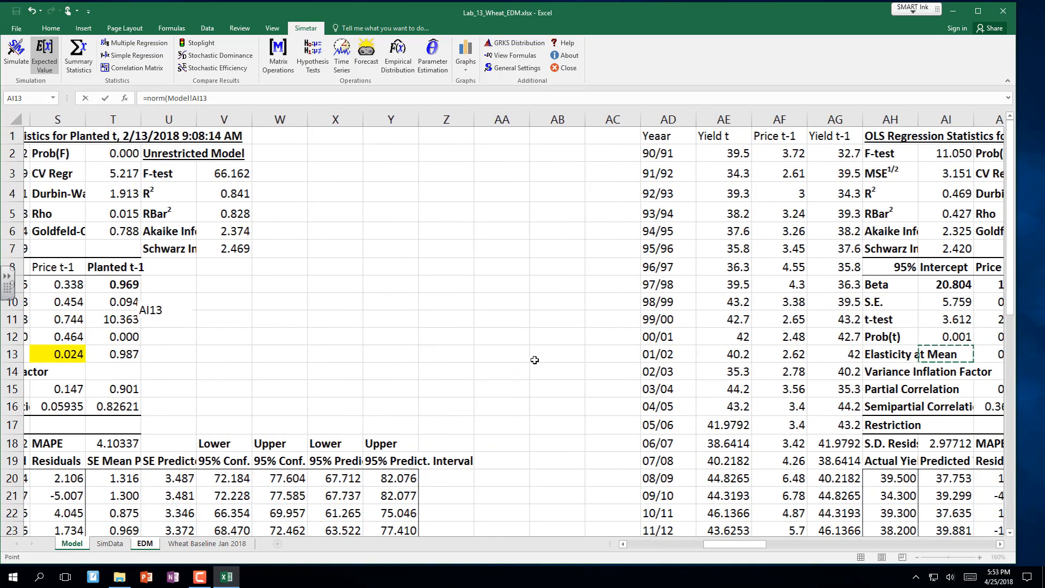
pyautogui.press('Right')
pyautogui.press('Right')
pyautogui.press('Right')
pyautogui.press('Right')
pyautogui.press('Right')
pyautogui.press('Right')
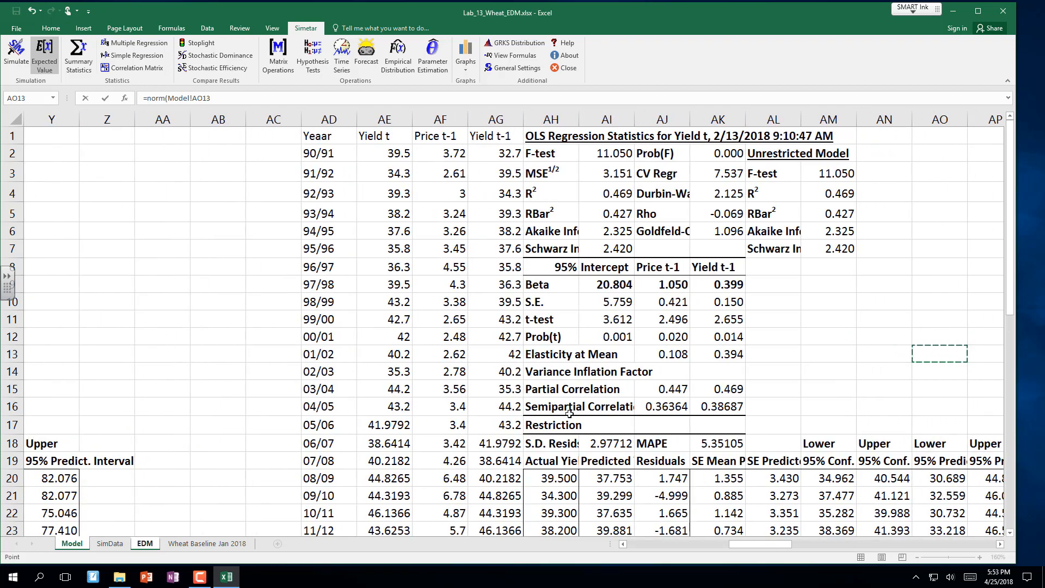
pyautogui.click(605, 444)
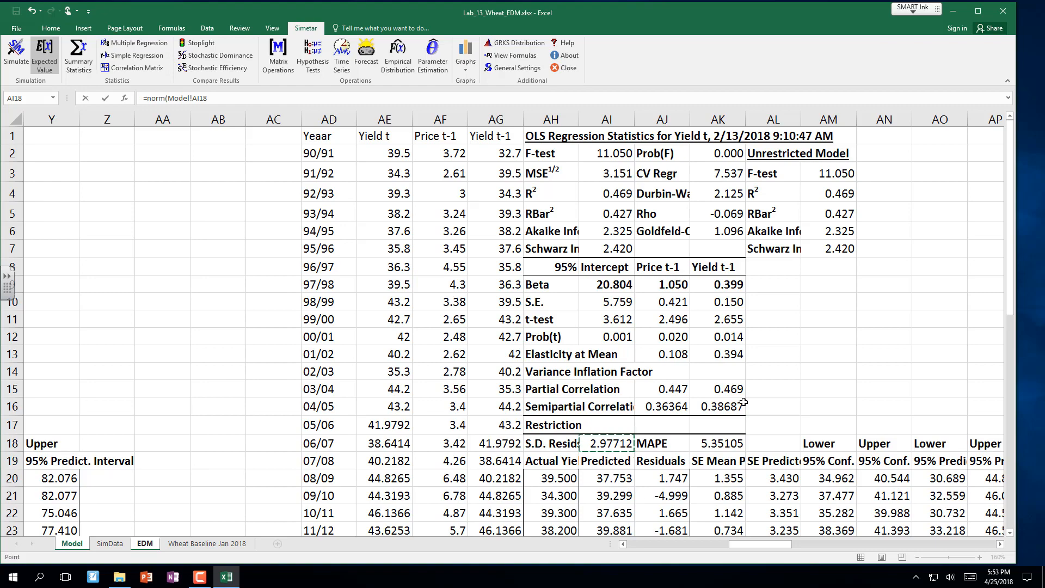
pyautogui.press('Return')
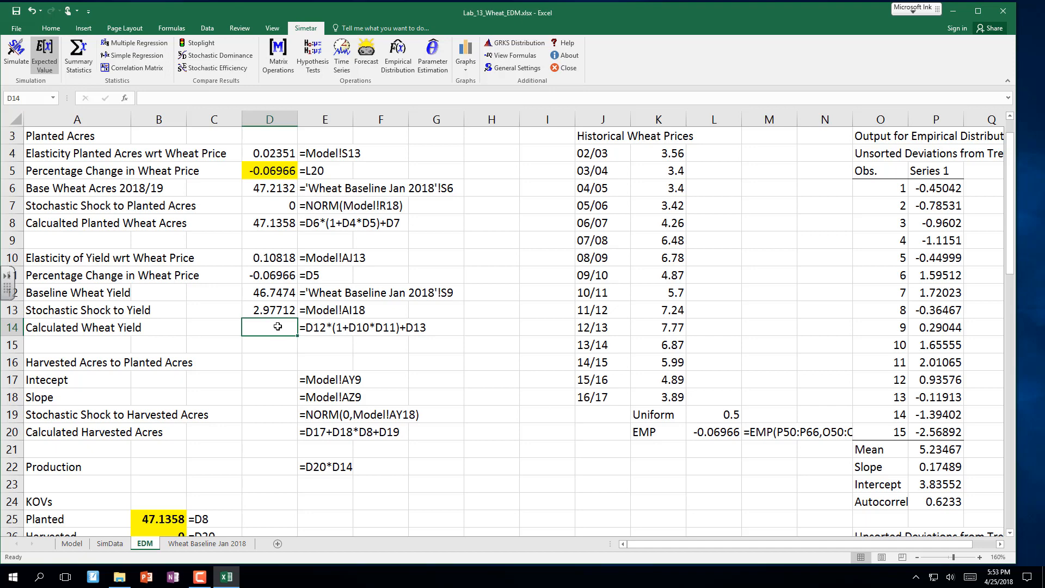
pyautogui.click(330, 310)
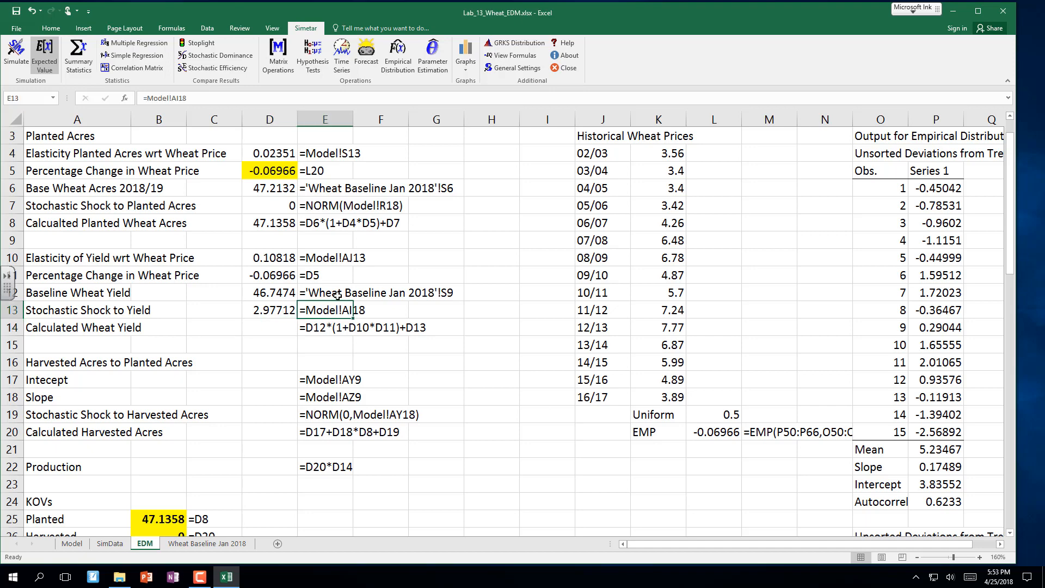
# Step: Enter =D12*(1+D10*D11)+D13 as the calculated wheat yield in EDM cell D14
pyautogui.click(273, 325)
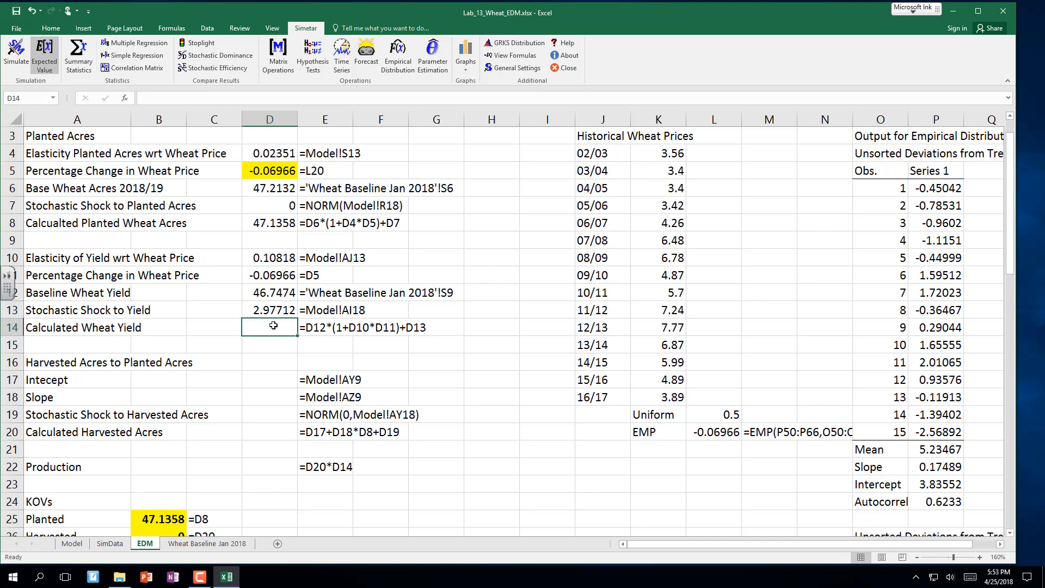
pyautogui.write('=')
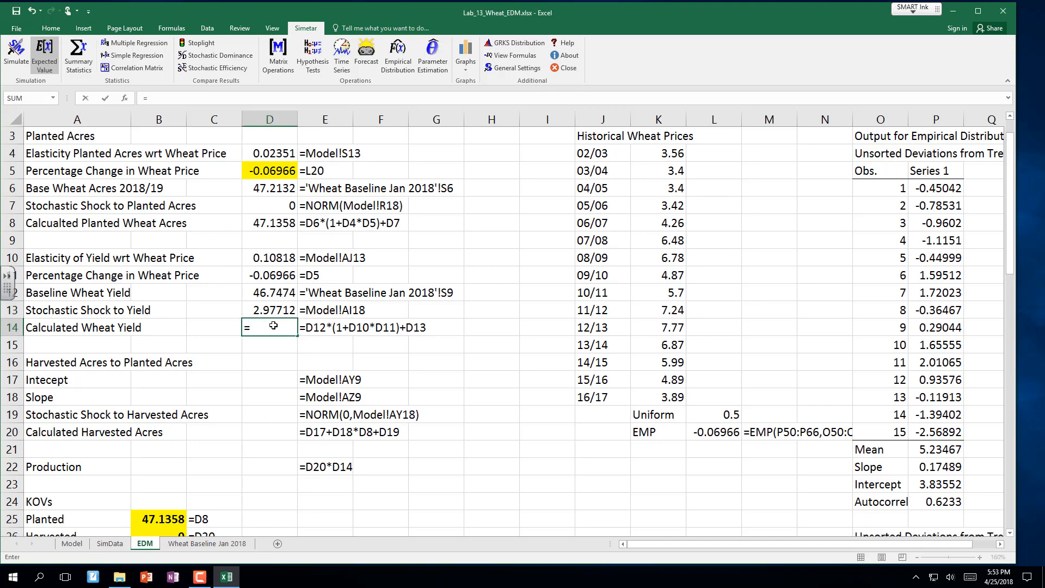
pyautogui.click(280, 296)
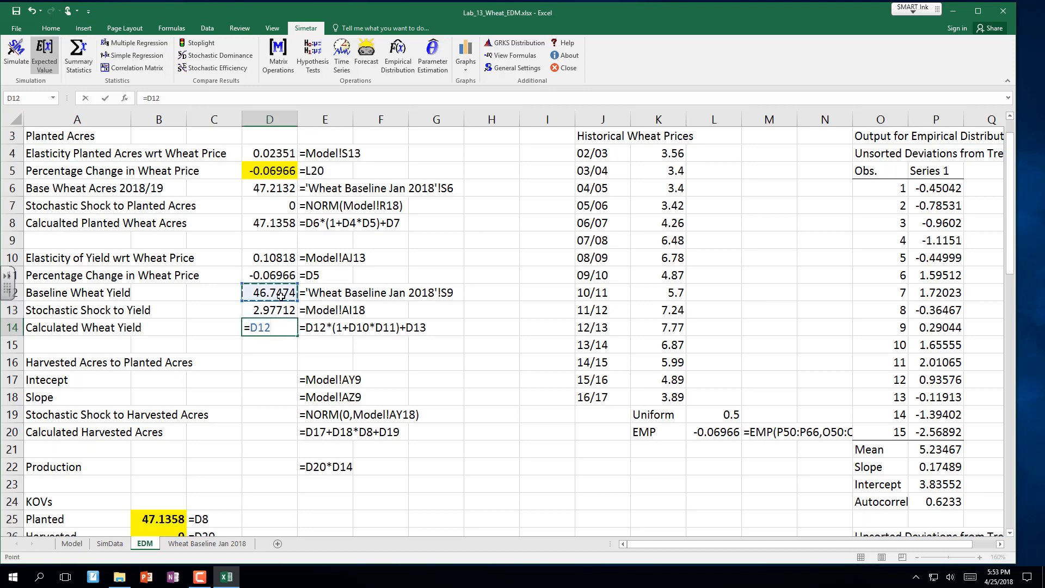
pyautogui.write('*(1+')
pyautogui.click(277, 258)
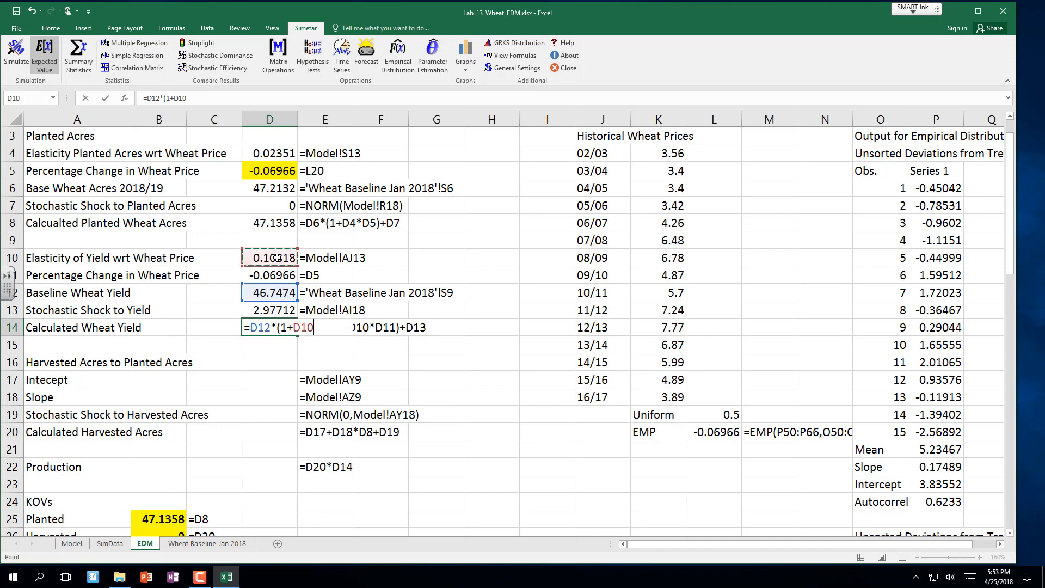
pyautogui.write('*')
pyautogui.click(271, 276)
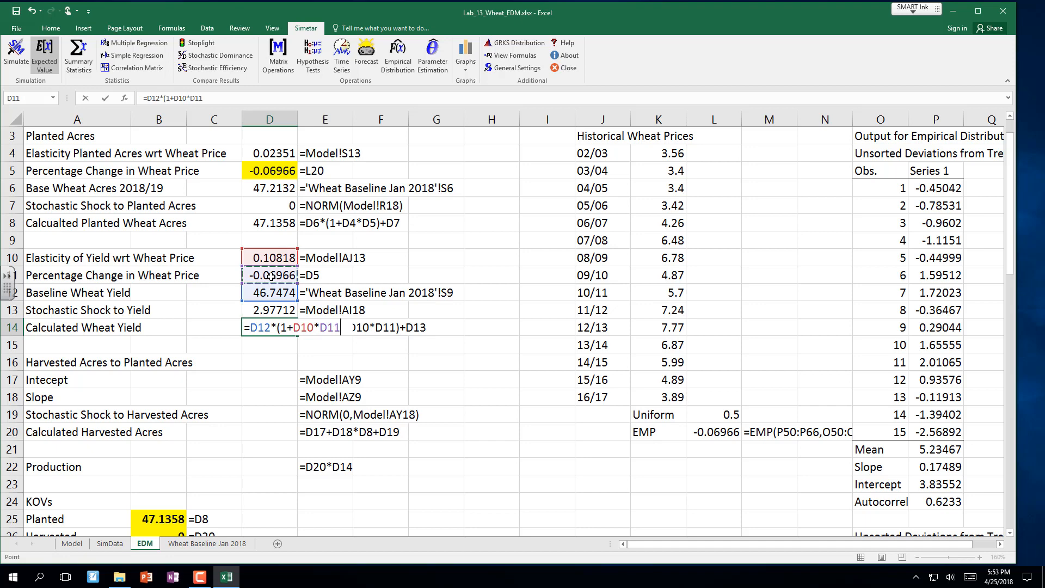
pyautogui.write(')+')
pyautogui.click(258, 311)
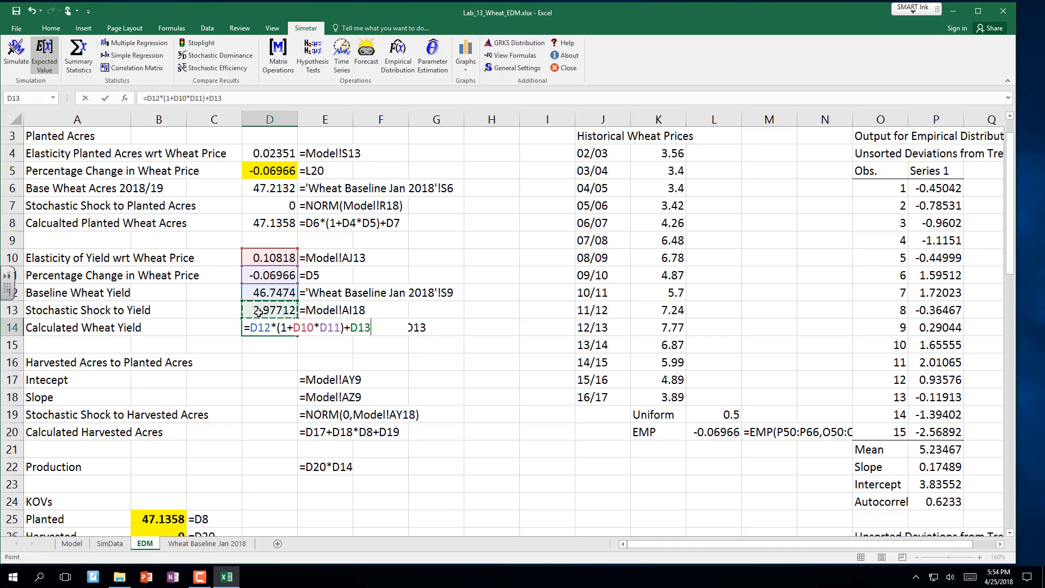
pyautogui.press('Return')
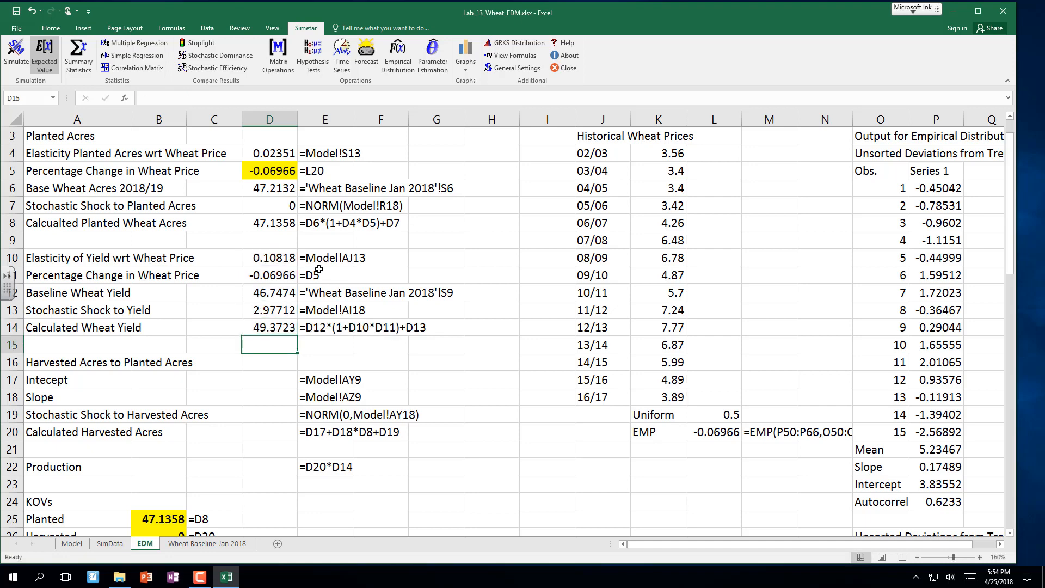
# Step: Display the yield elasticity formula beside it by entering =VFORMULA(D10) in EDM cell E10
pyautogui.click(325, 258)
pyautogui.write('=')
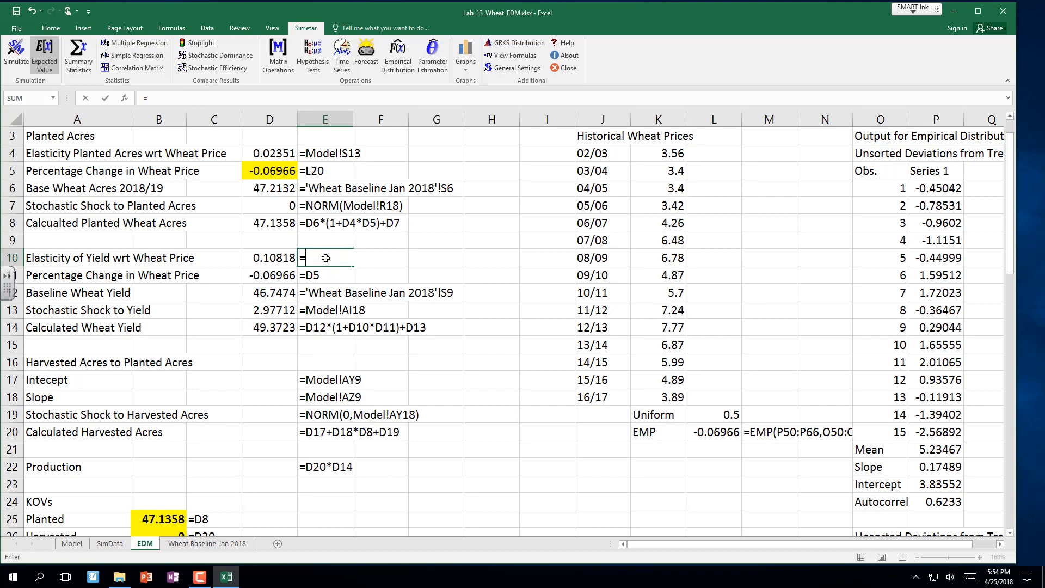
pyautogui.write('vformula(')
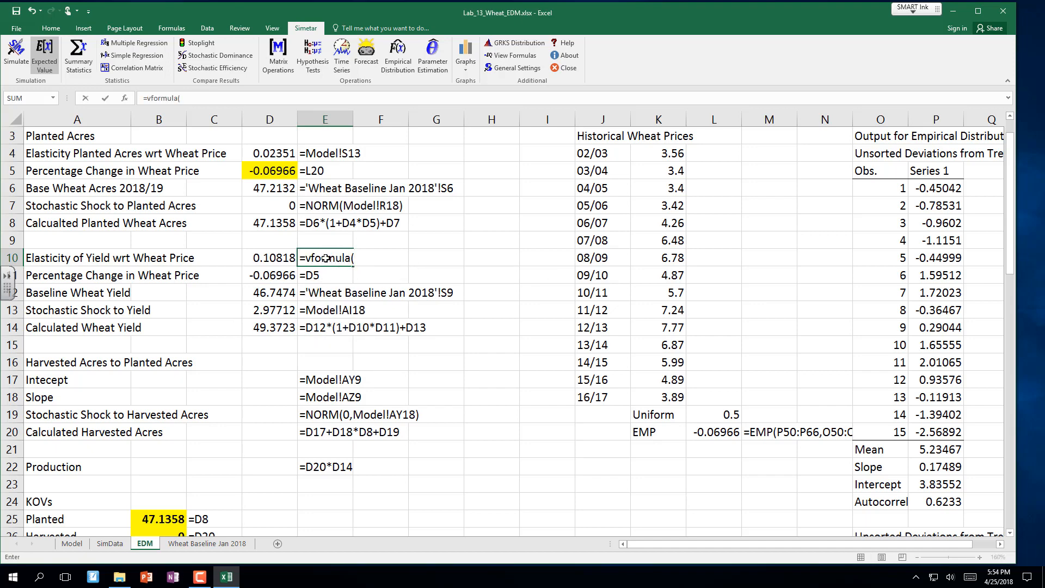
pyautogui.press('Left')
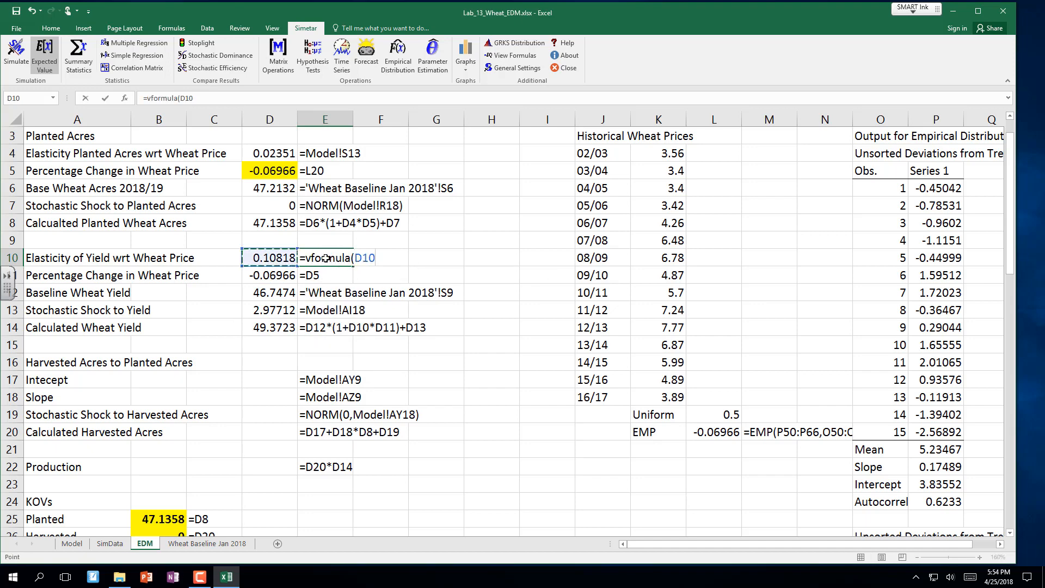
pyautogui.press('Return')
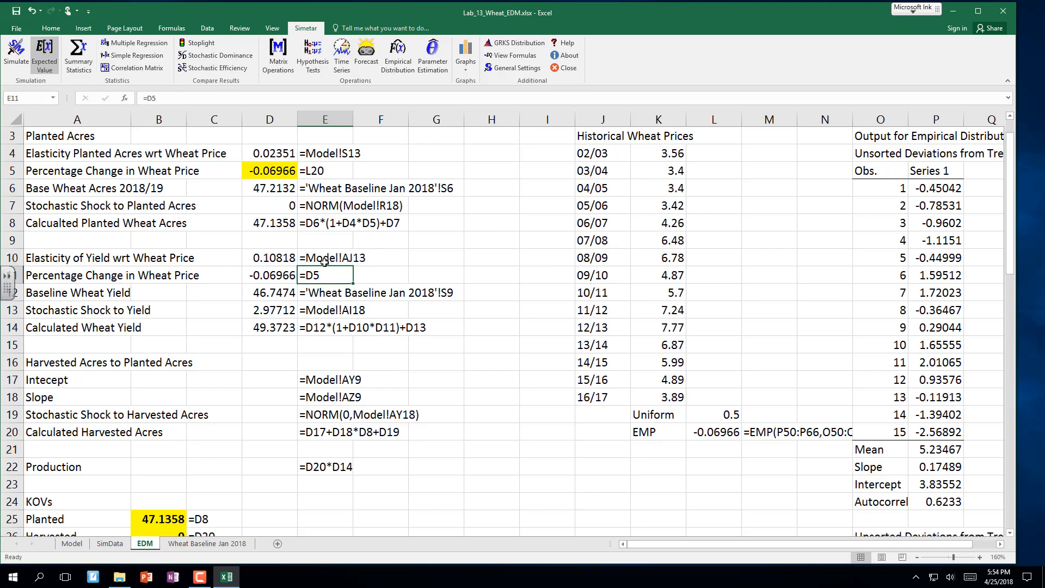
# Step: Fill the VFORMULA label from E10 down to E14 and up to E4
pyautogui.click(325, 261)
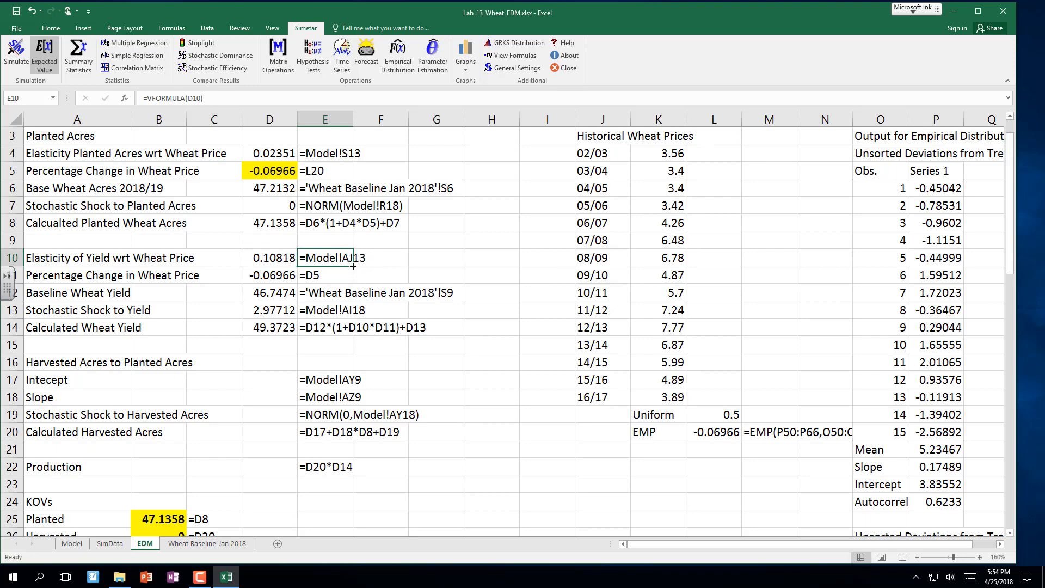
pyautogui.moveTo(353, 265); pyautogui.dragTo(351, 331)
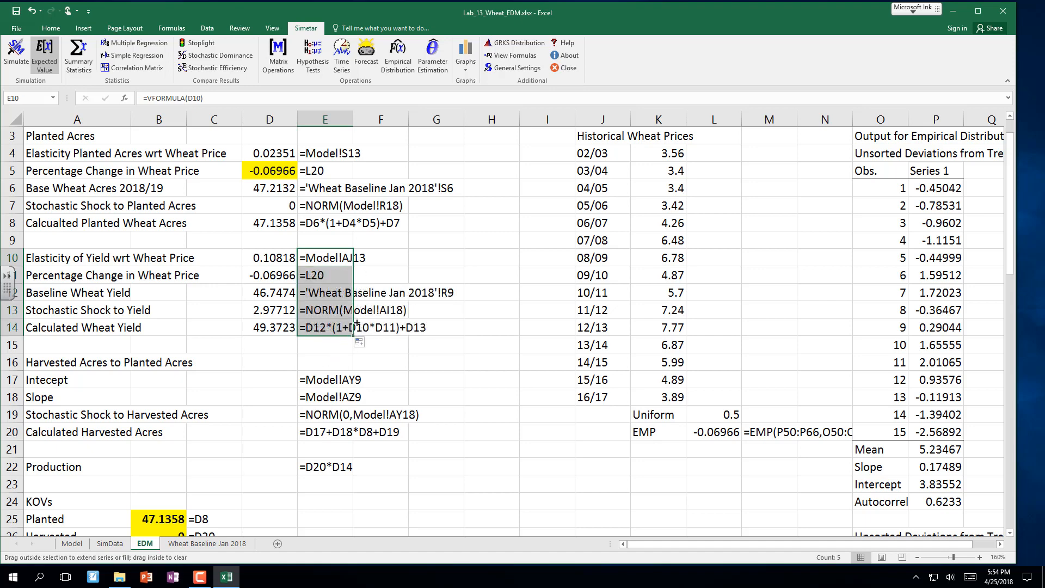
pyautogui.moveTo(356, 325); pyautogui.dragTo(348, 156)
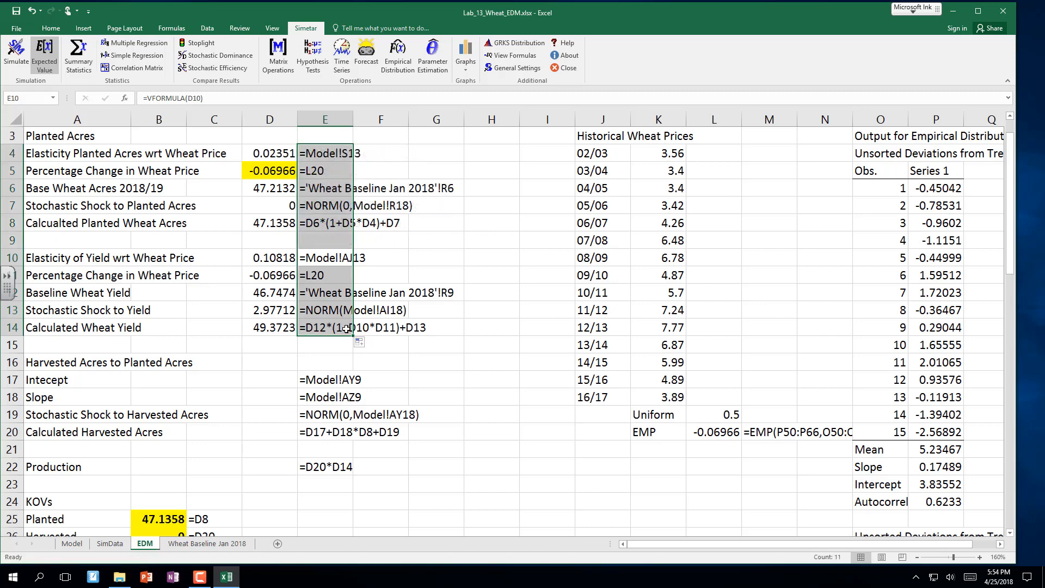
# Step: Link the harvested acres intercept in EDM cell D17 to the regression intercept beta, =Model!AY9
pyautogui.click(250, 378)
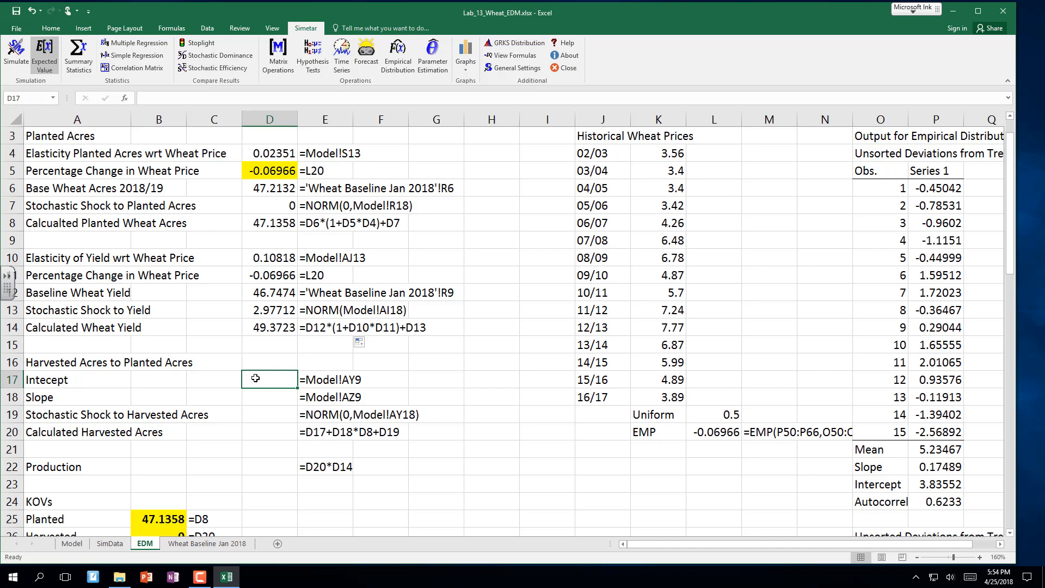
pyautogui.write('=')
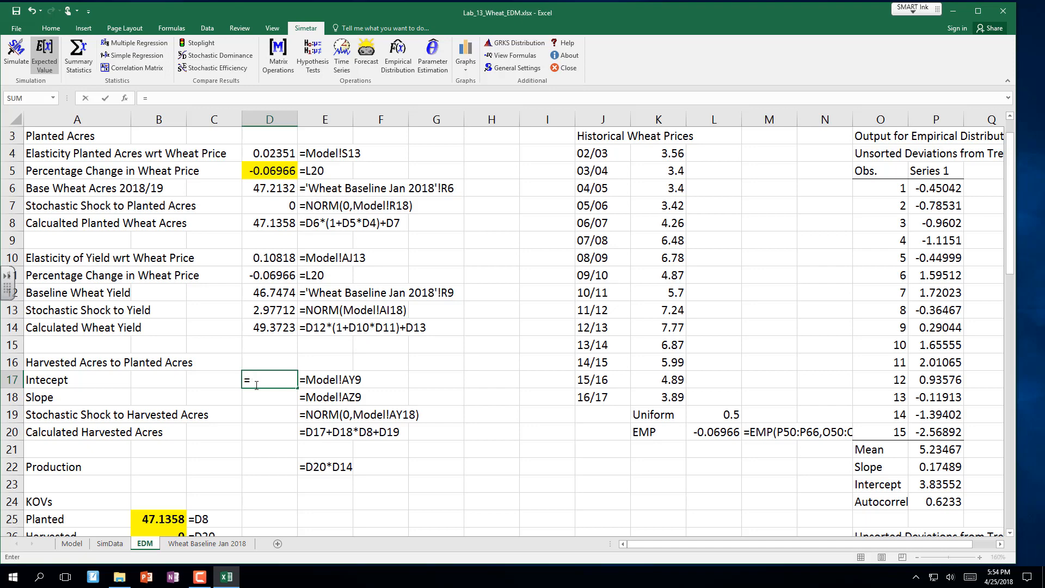
pyautogui.click(71, 543)
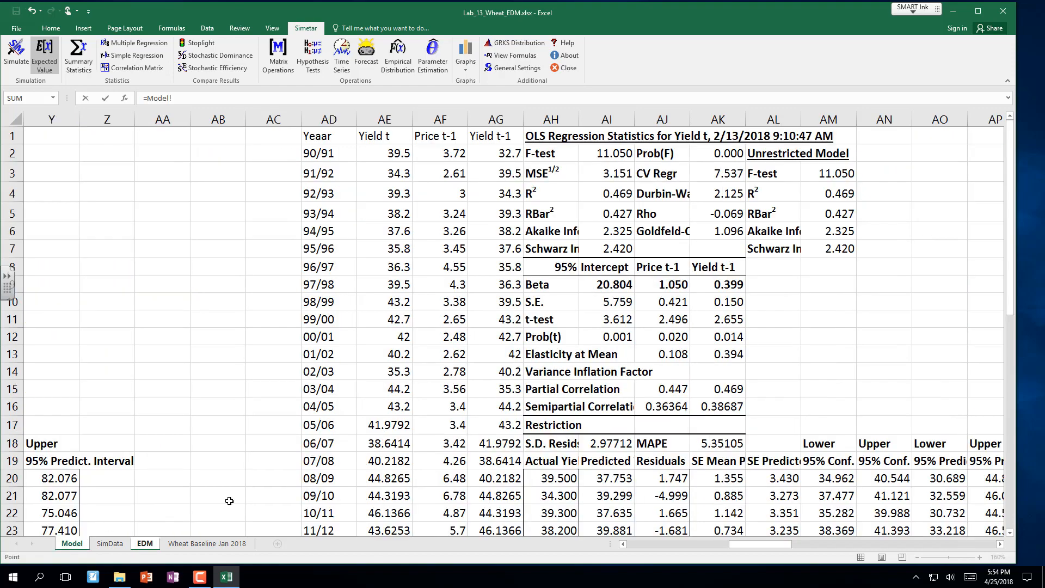
pyautogui.click(1001, 544)
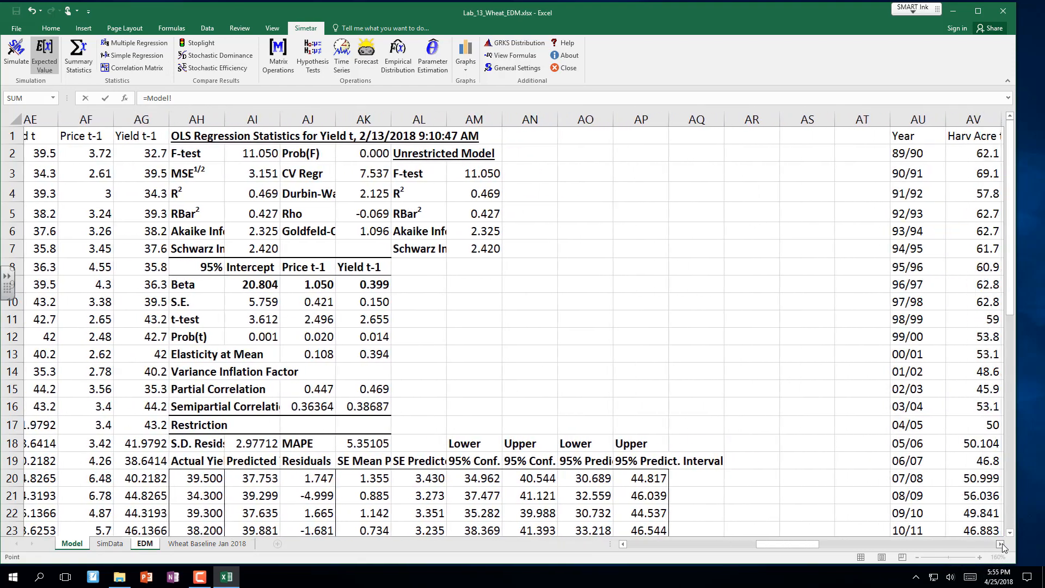
pyautogui.moveTo(1001, 543); pyautogui.dragTo(1001, 543)
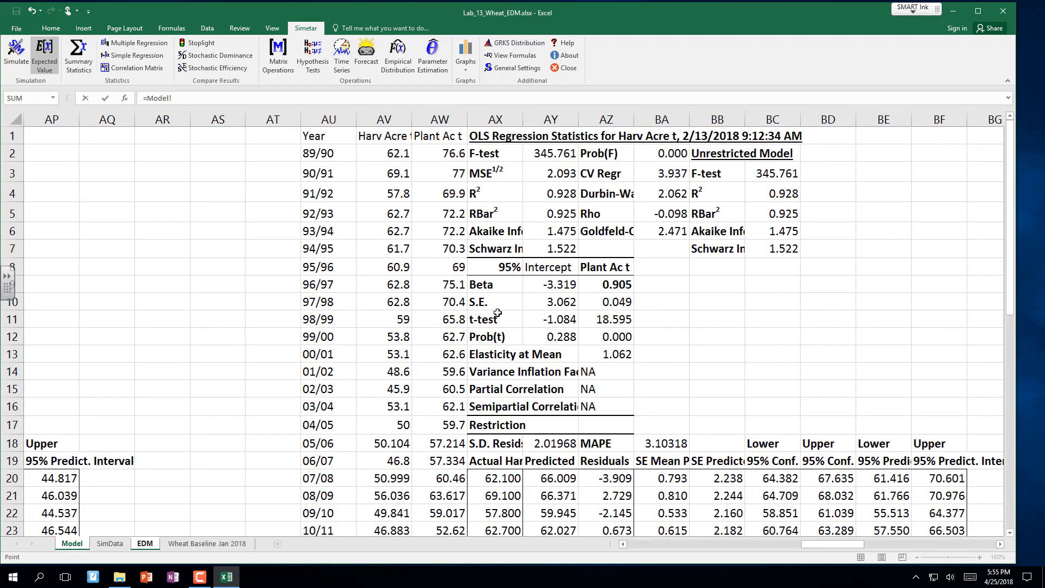
pyautogui.click(560, 284)
pyautogui.press('Return')
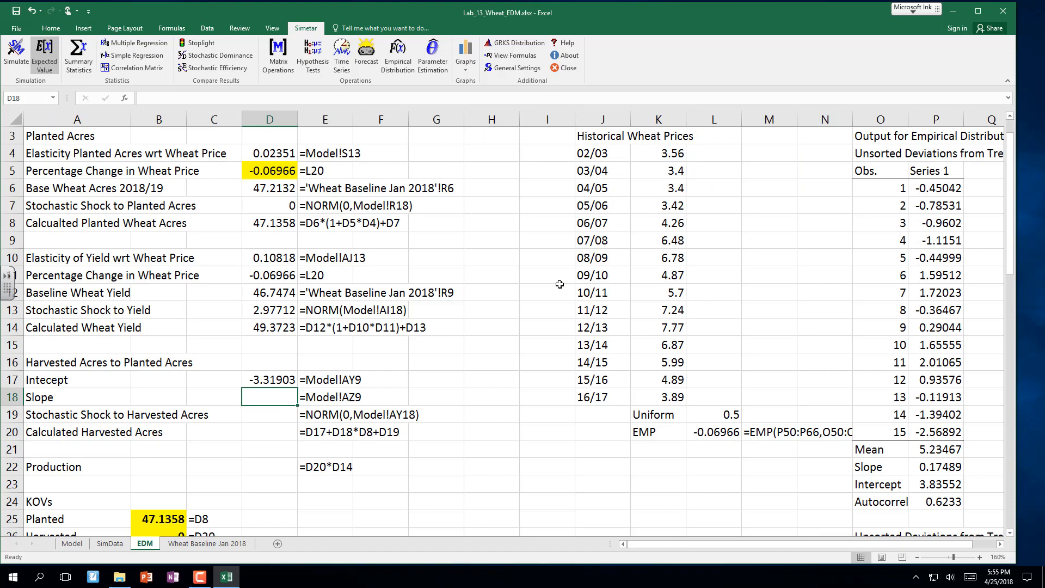
# Step: Link the harvested acres slope in EDM cell D18 to the planted acres beta, =Model!AZ9
pyautogui.write('=')
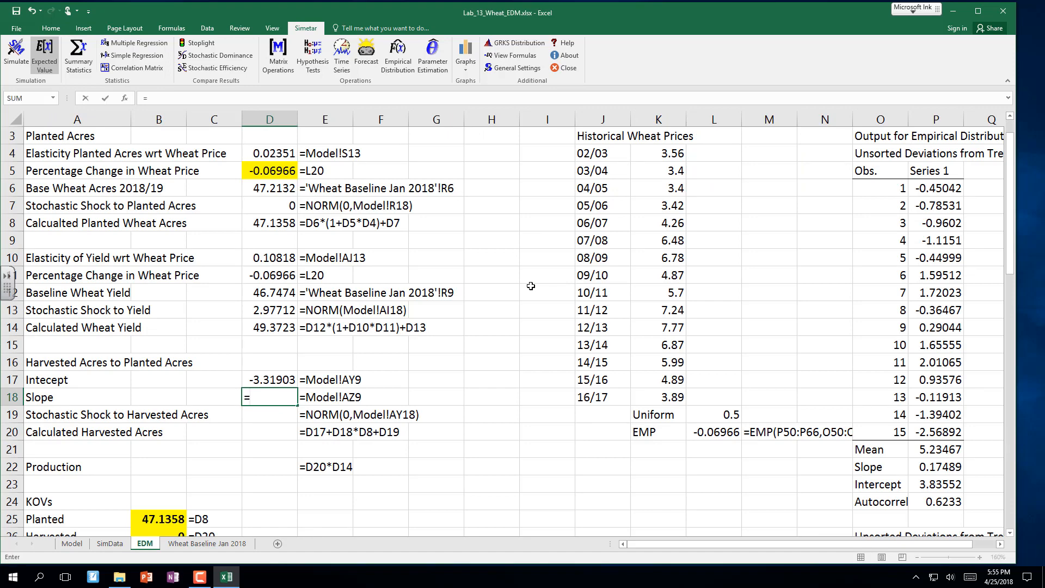
pyautogui.click(72, 543)
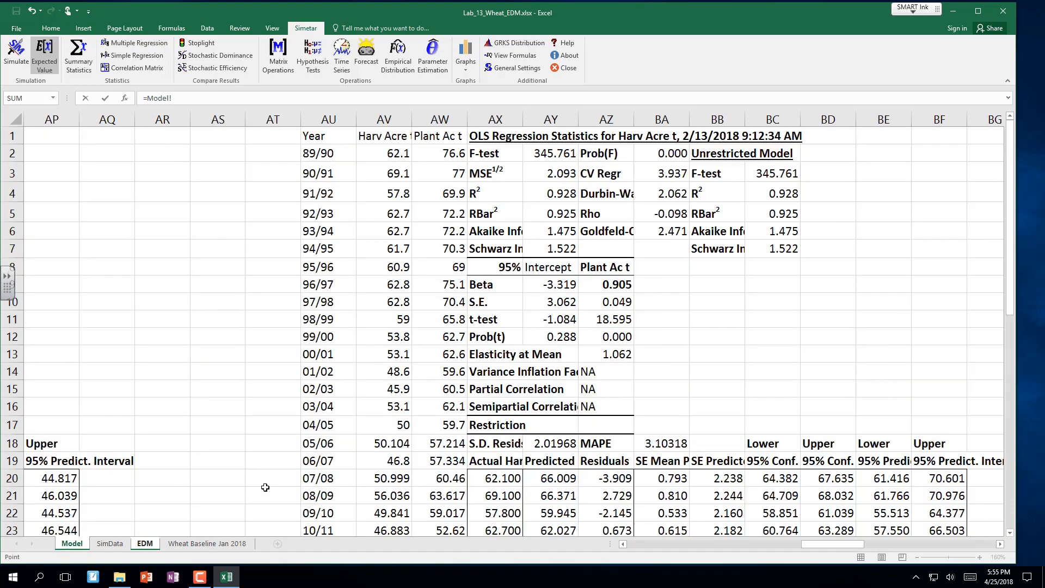
pyautogui.click(607, 291)
pyautogui.press('Return')
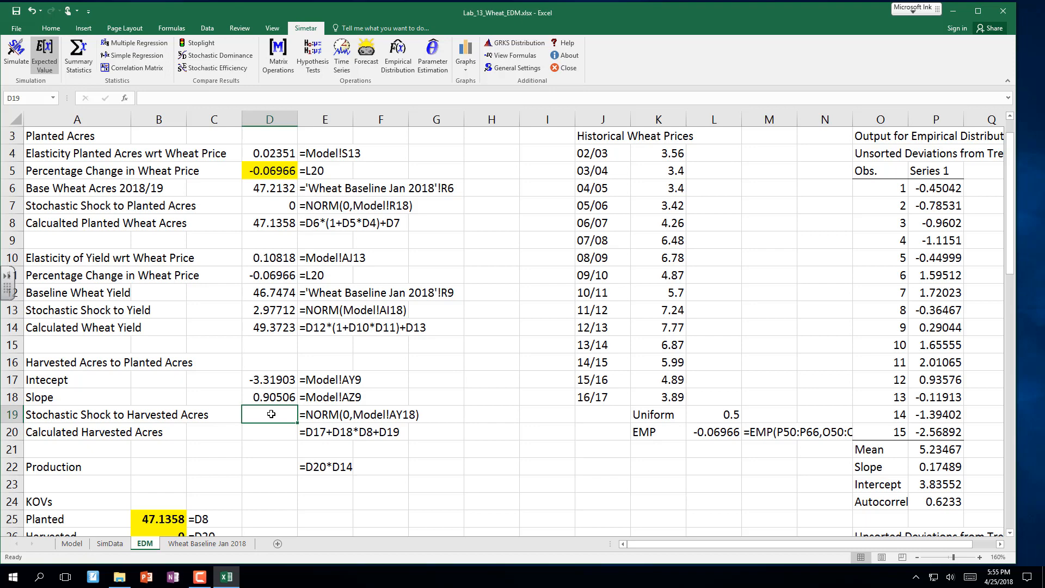
# Step: Enter =NORM(0,Model!AY18) as the stochastic shock to harvested acres in EDM cell D19, using the regression's residual standard deviation
pyautogui.write('=nor')
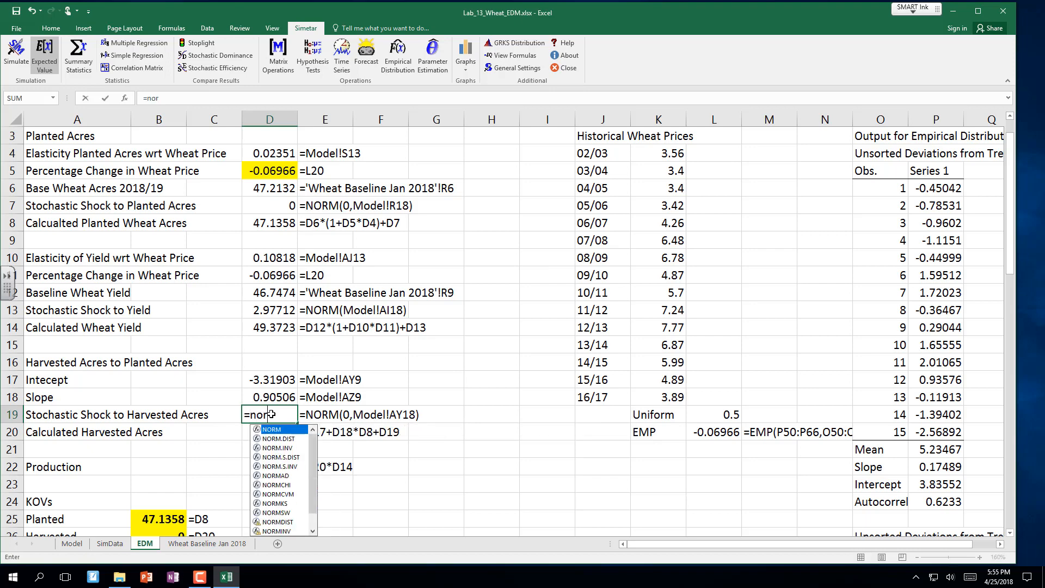
pyautogui.write('m(')
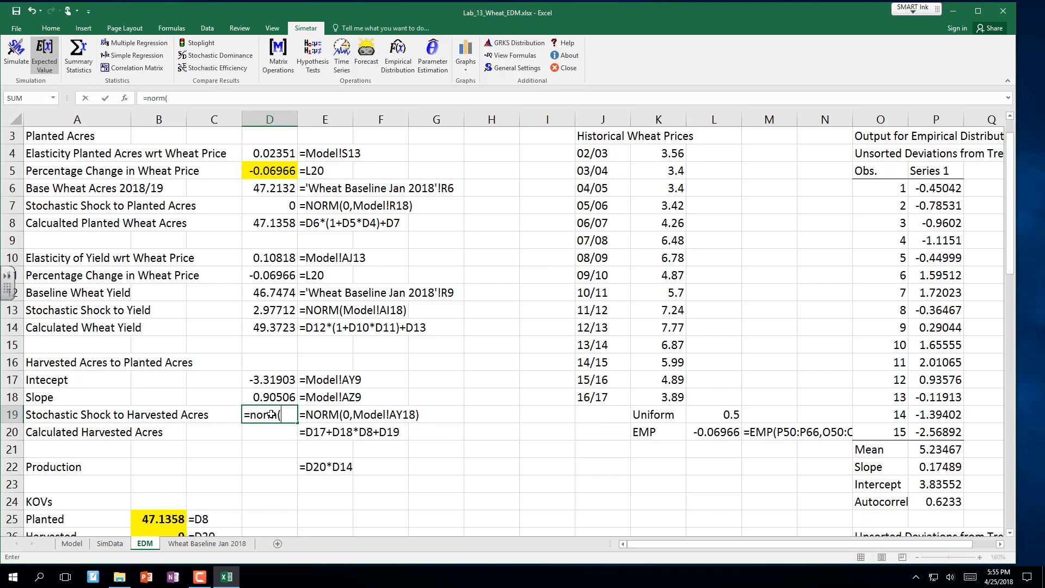
pyautogui.write('0,')
pyautogui.click(85, 545)
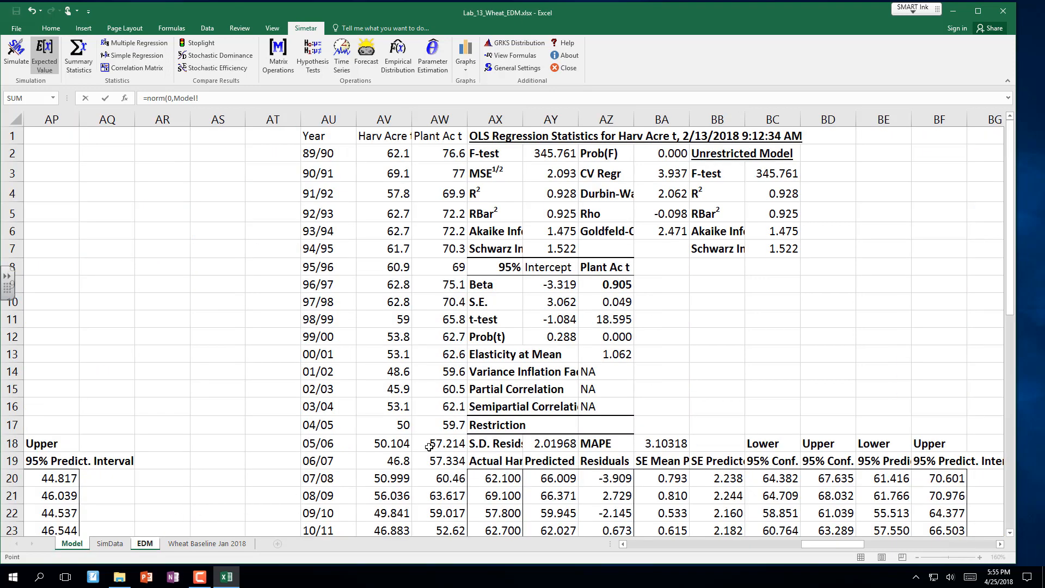
pyautogui.click(547, 447)
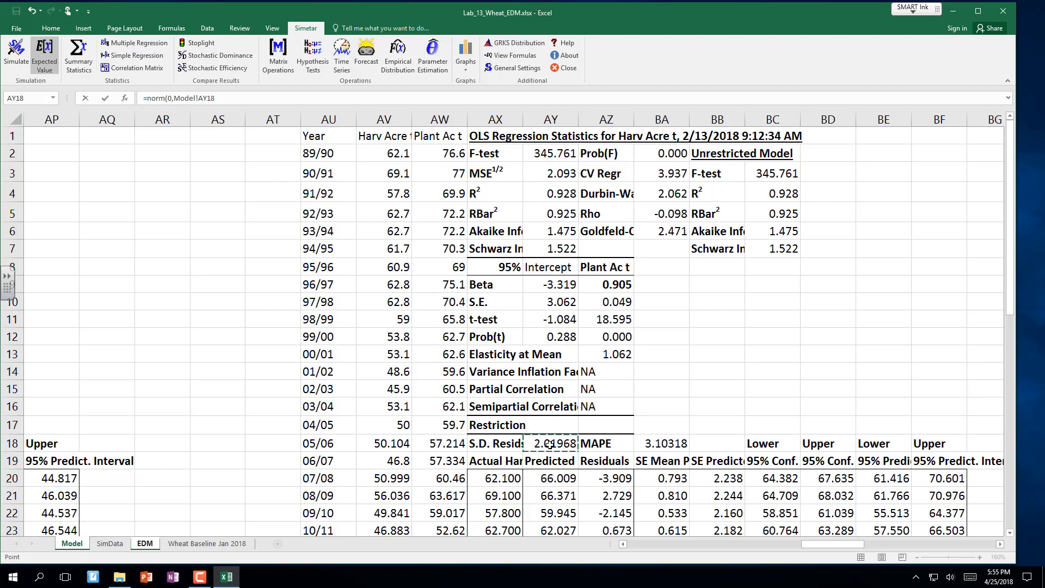
pyautogui.write(')')
pyautogui.press('Return')
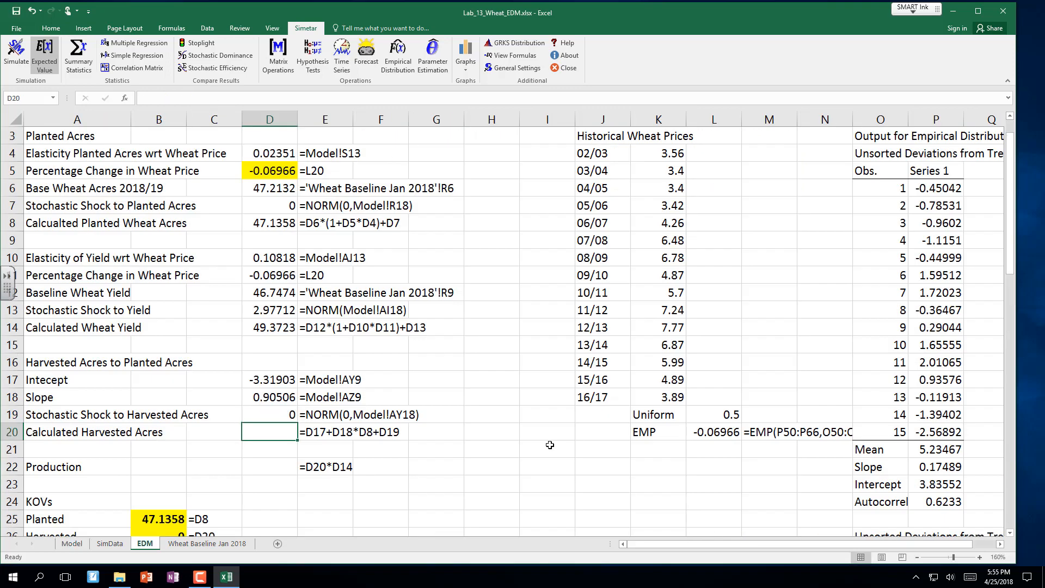
# Step: Correct the stochastic shock to yield in EDM cell D13 to a zero-mean distribution, =NORM(0,Model!AI18)
pyautogui.press('Up')
pyautogui.press('Up')
pyautogui.press('Up')
pyautogui.press('Up')
pyautogui.press('Up')
pyautogui.press('Up')
pyautogui.press('Up')
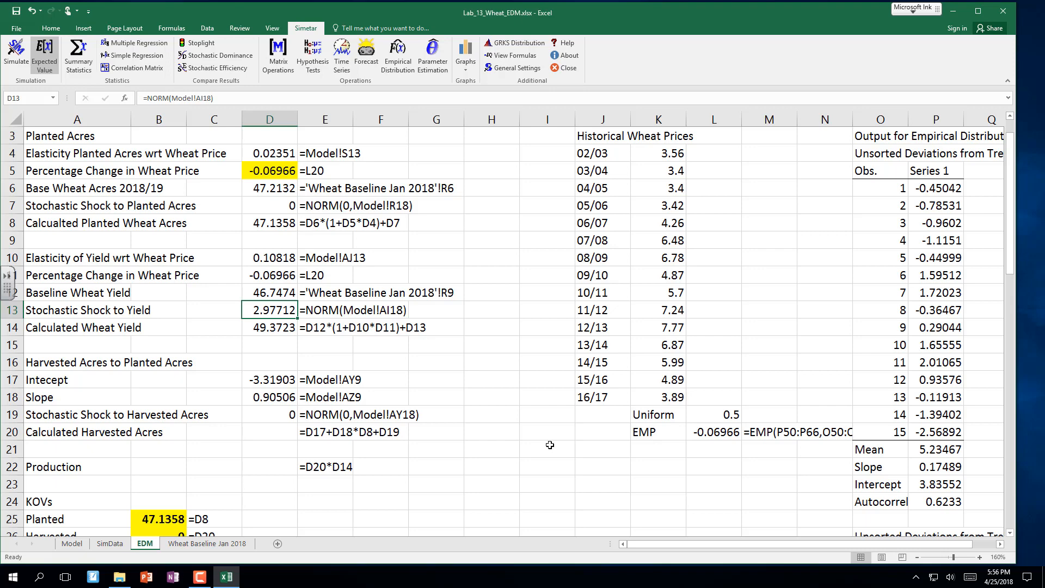
pyautogui.press('F2')
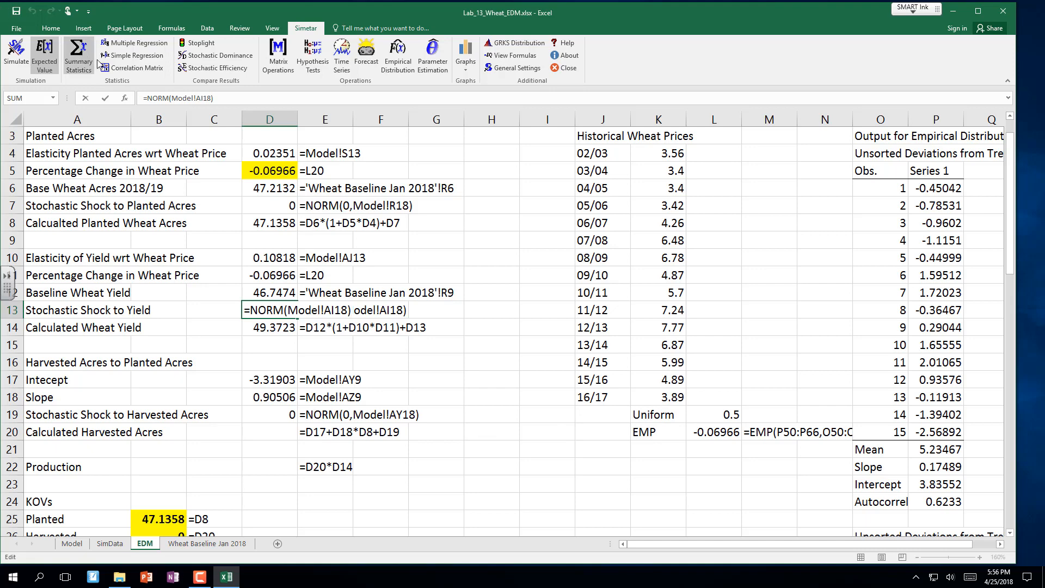
pyautogui.click(171, 98)
pyautogui.write('0,')
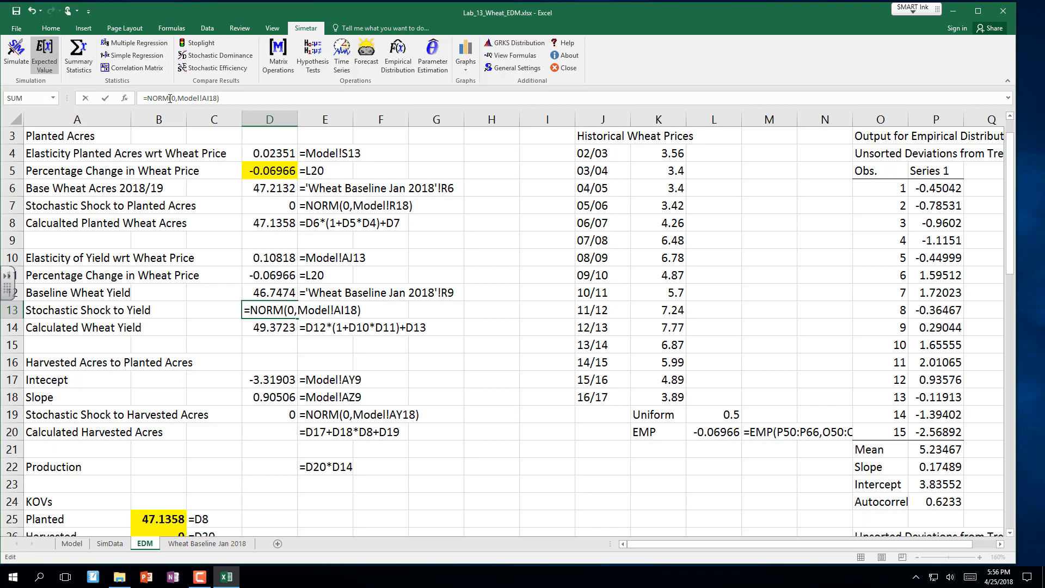
pyautogui.press('Return')
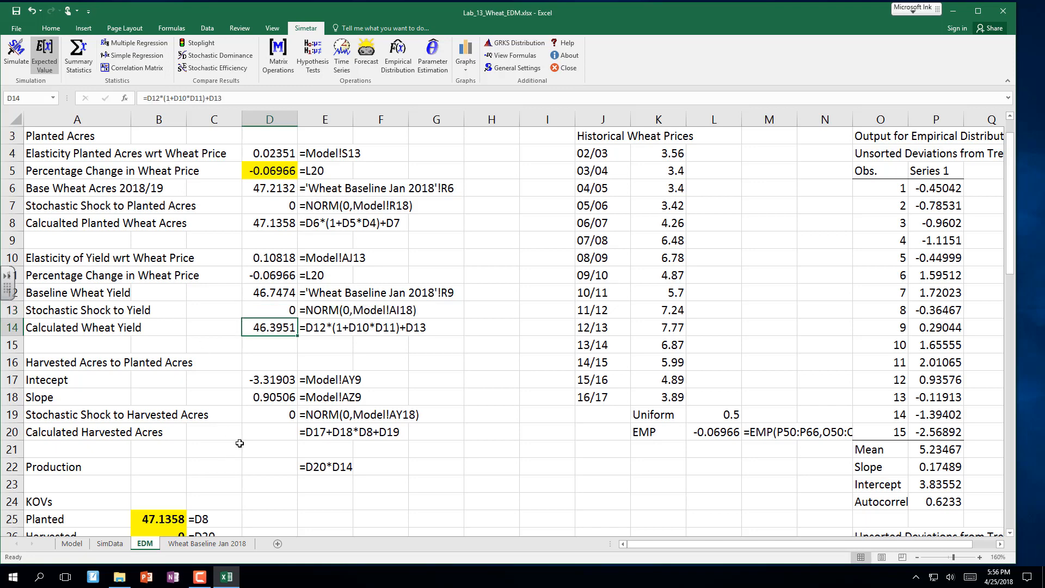
# Step: Try to calculate harvested acres in EDM cell D20 as intercept plus slope times planted acres plus the stochastic shock, =D17+D18*D8+D19
pyautogui.click(268, 429)
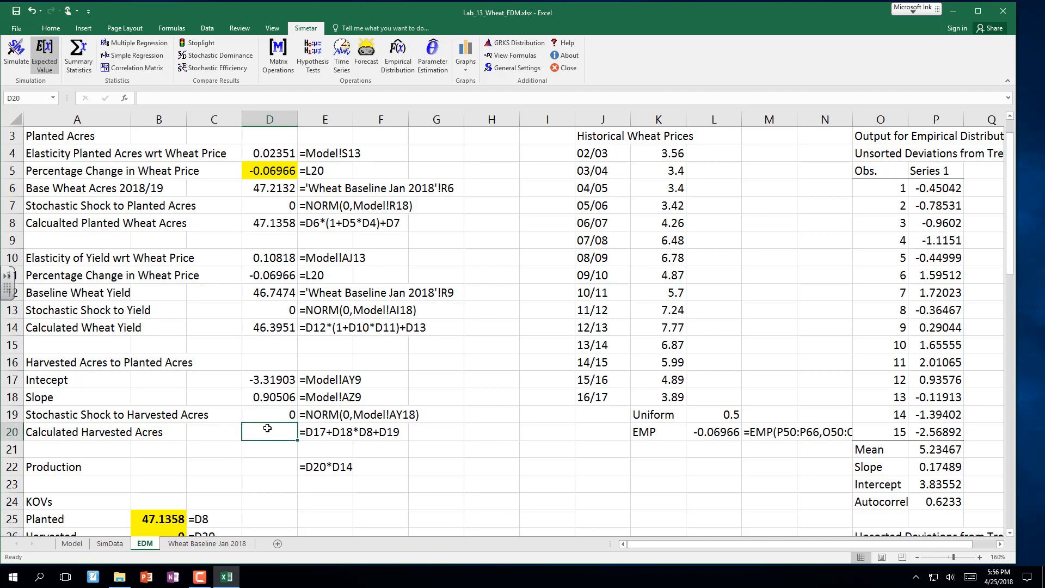
pyautogui.click(264, 417)
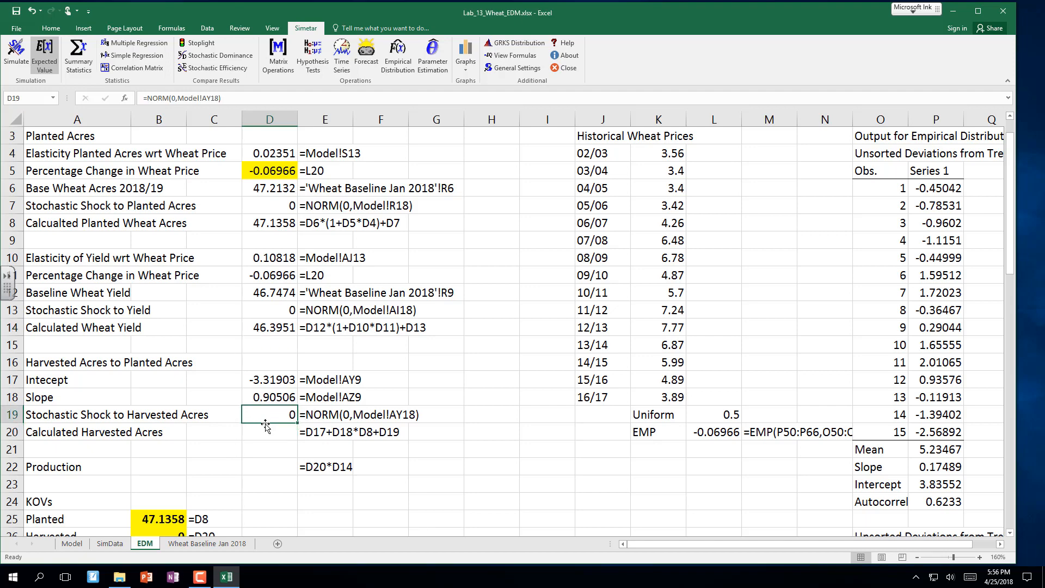
pyautogui.click(266, 434)
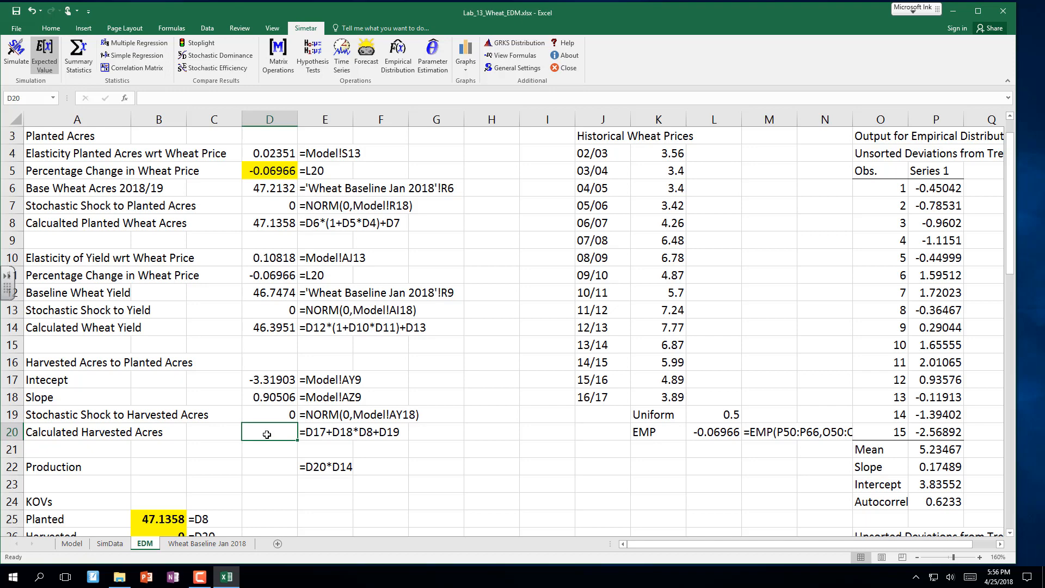
pyautogui.write('=')
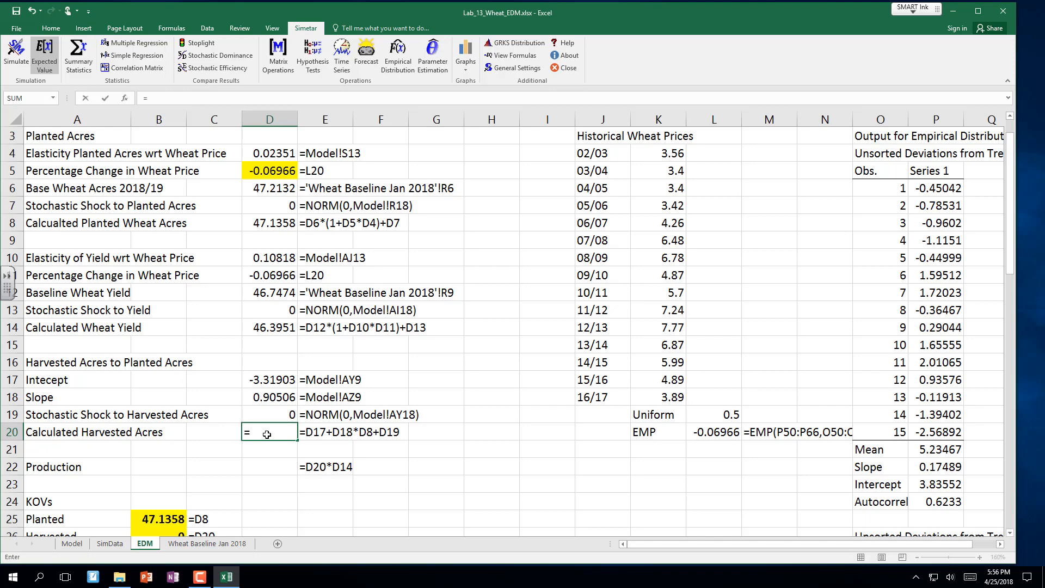
pyautogui.click(272, 381)
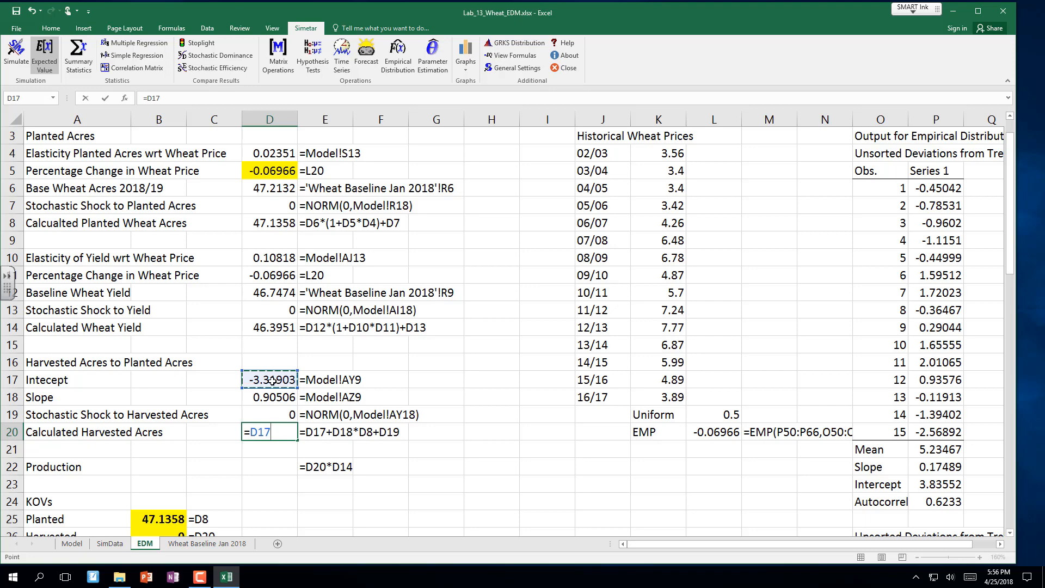
pyautogui.write('+')
pyautogui.click(268, 396)
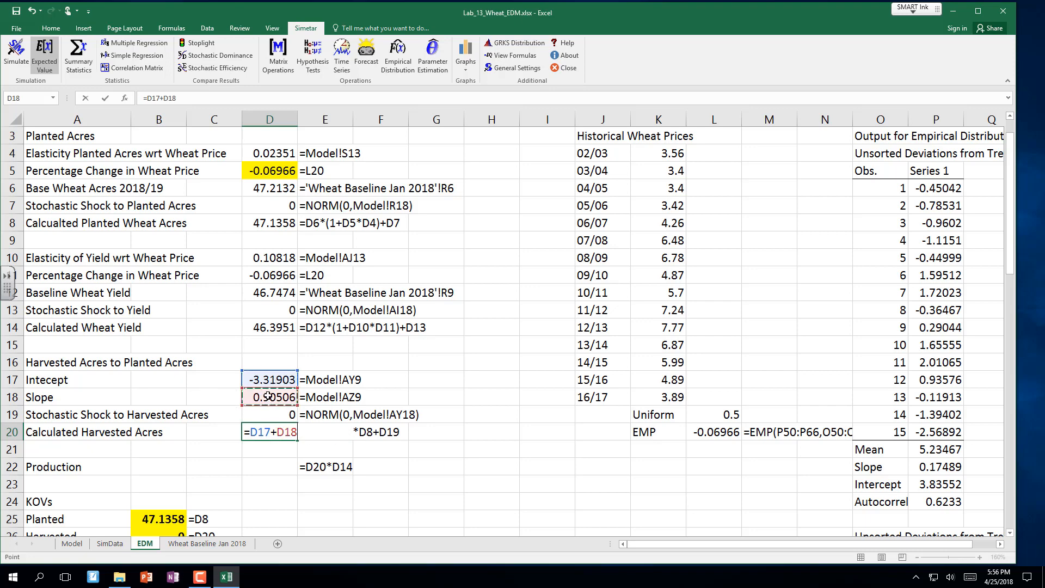
pyautogui.write('*')
pyautogui.click(277, 223)
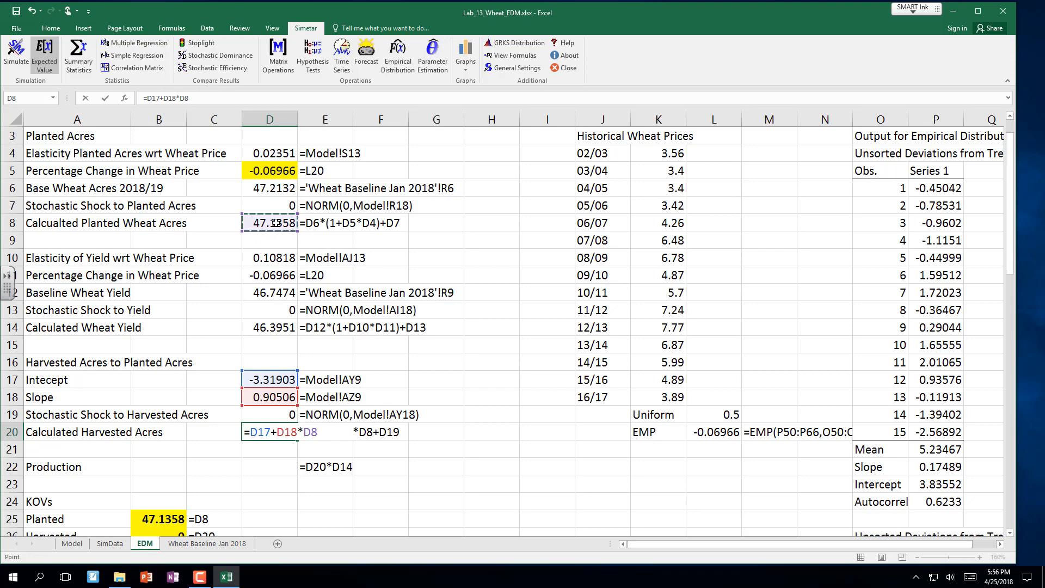
pyautogui.write('+')
pyautogui.click(265, 414)
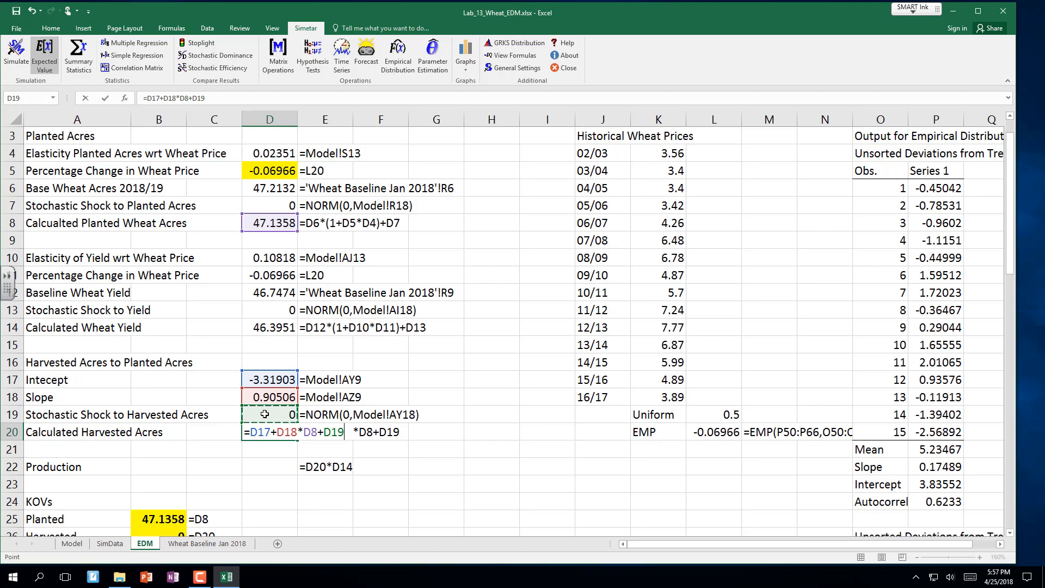
pyautogui.press('Down')
pyautogui.press('Up')
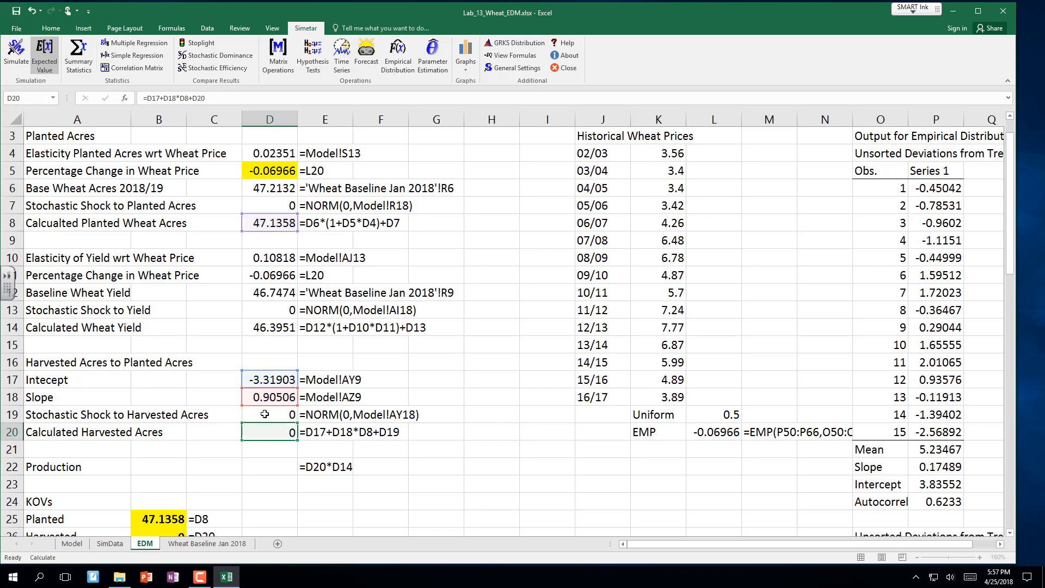
pyautogui.press('Return')
pyautogui.press('Return')
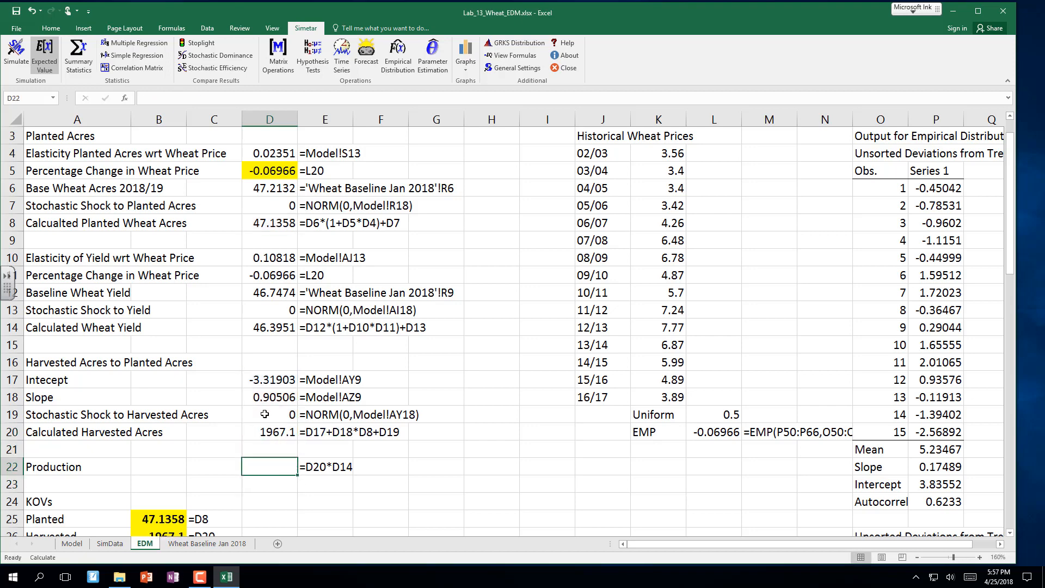
# Step: Calculate production in EDM cell D22 as calculated wheat yield times calculated harvested acres, =D14*D20
pyautogui.write('=')
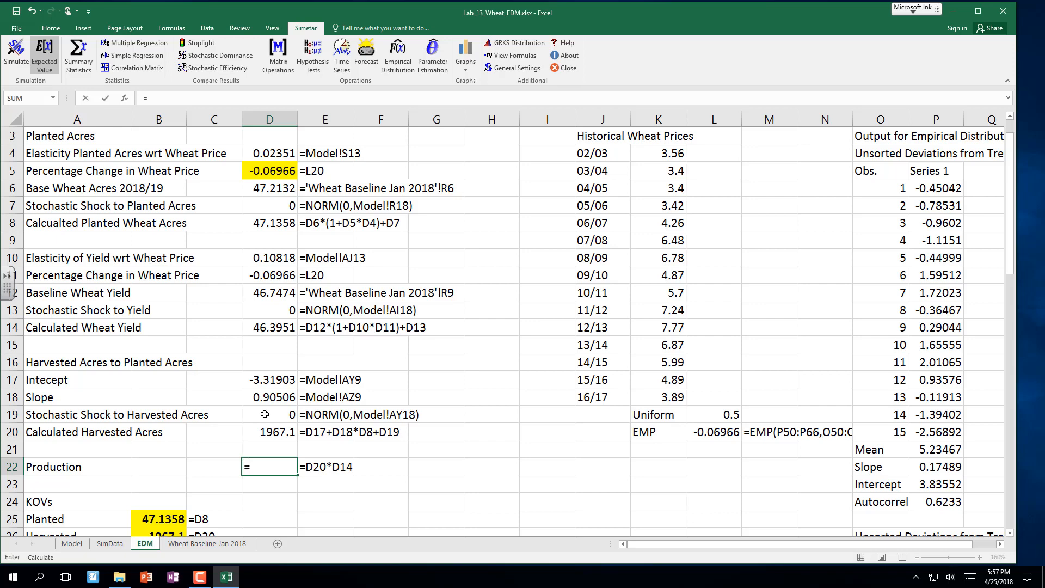
pyautogui.click(274, 328)
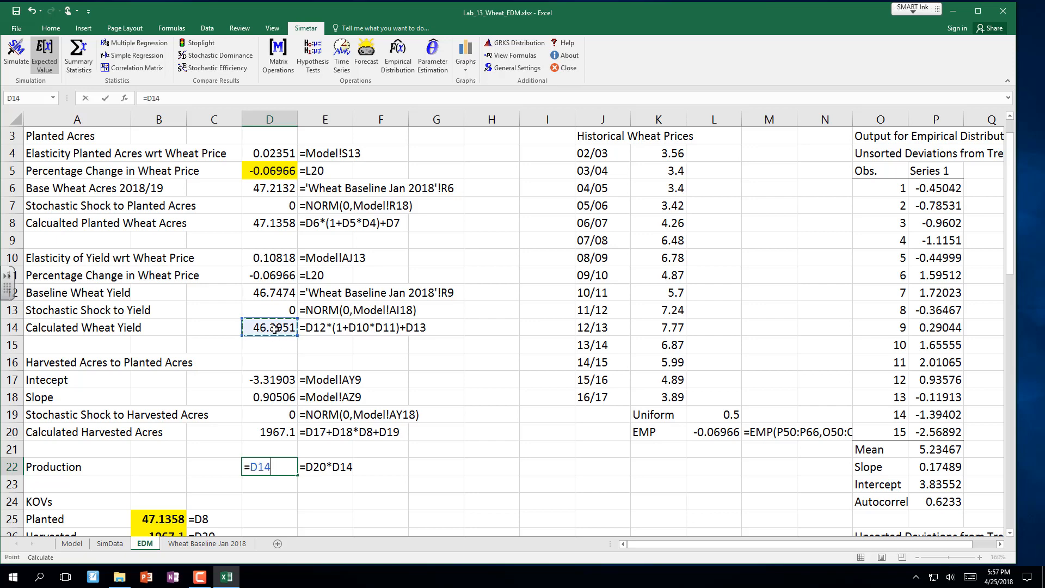
pyautogui.write('*')
pyautogui.click(277, 432)
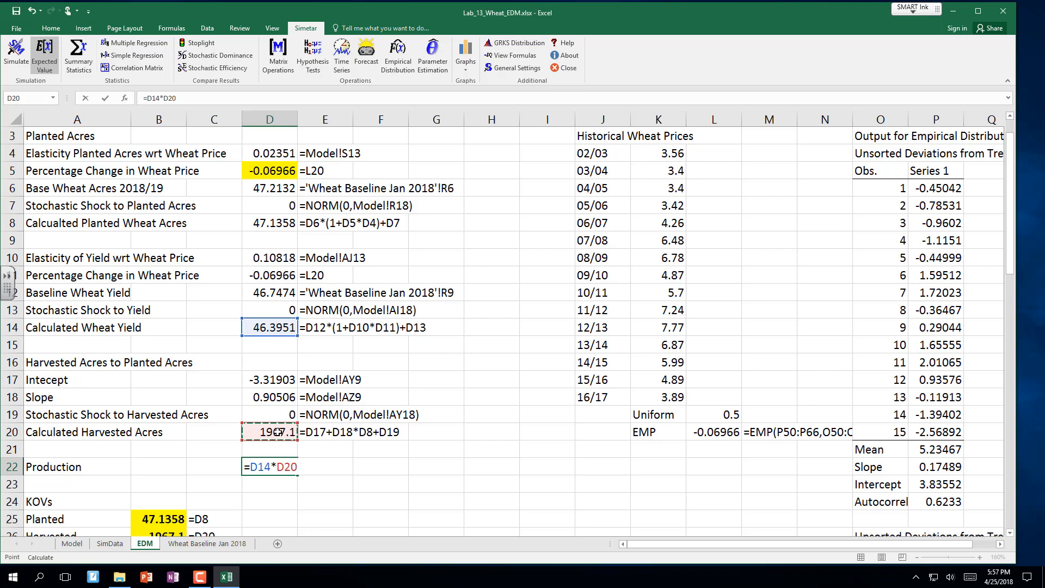
pyautogui.press('Return')
pyautogui.press('Return')
pyautogui.press('Return')
pyautogui.press('Return')
pyautogui.press('Return')
pyautogui.press('Return')
pyautogui.press('Return')
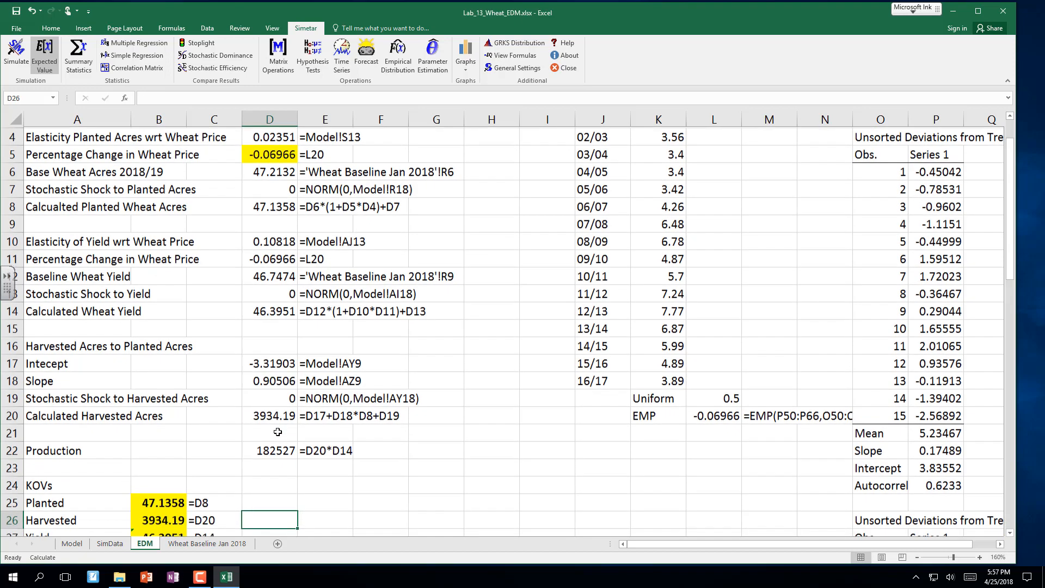
pyautogui.press('Return')
pyautogui.press('Return')
pyautogui.press('Return')
pyautogui.press('Return')
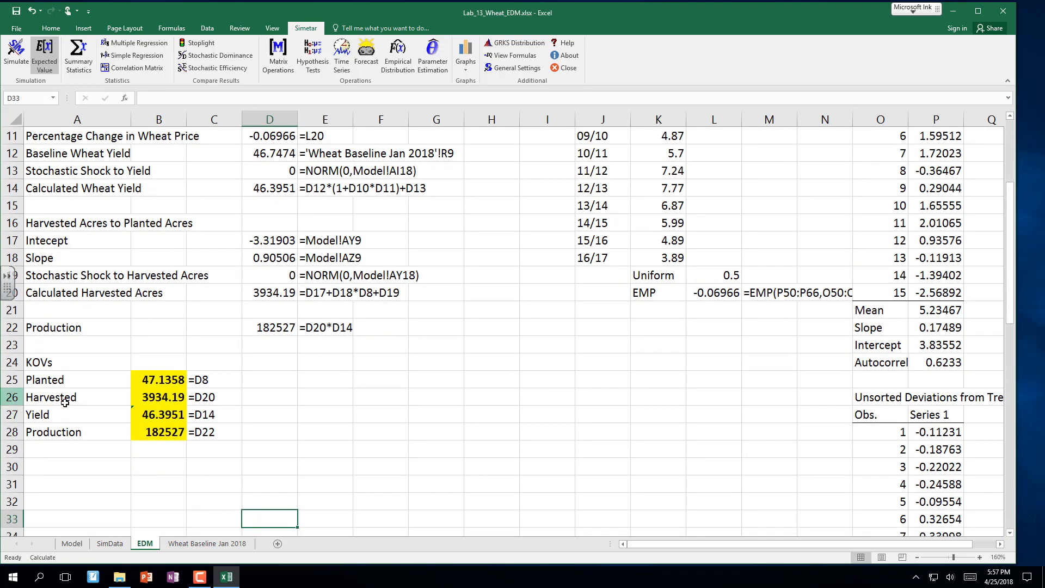
# Step: Save the workbook, switch off expected value mode and try to simulate the KOVs in B25:B28 with their variable names to the left
pyautogui.moveTo(148, 379); pyautogui.dragTo(147, 431)
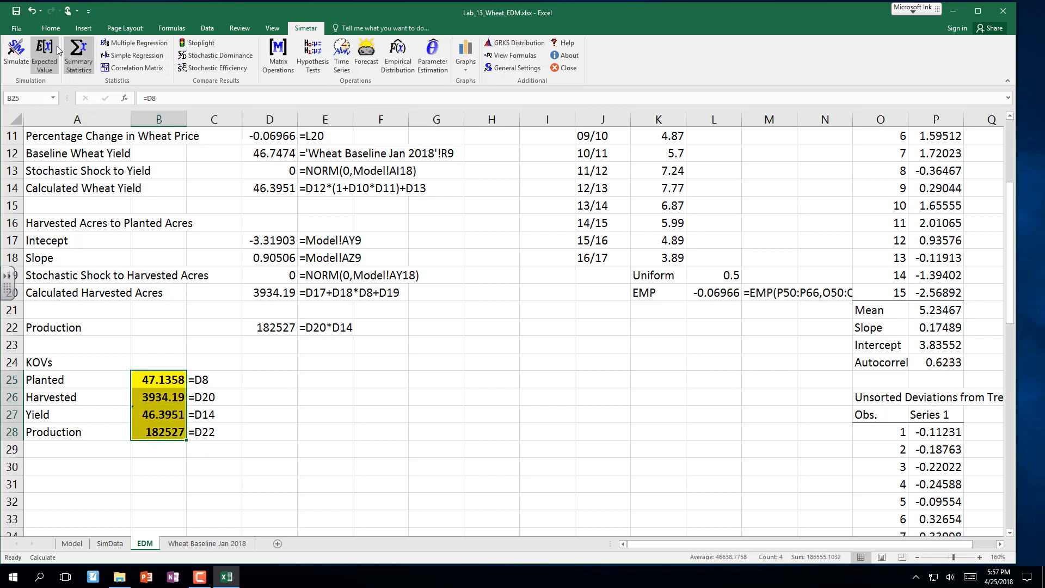
pyautogui.click(16, 13)
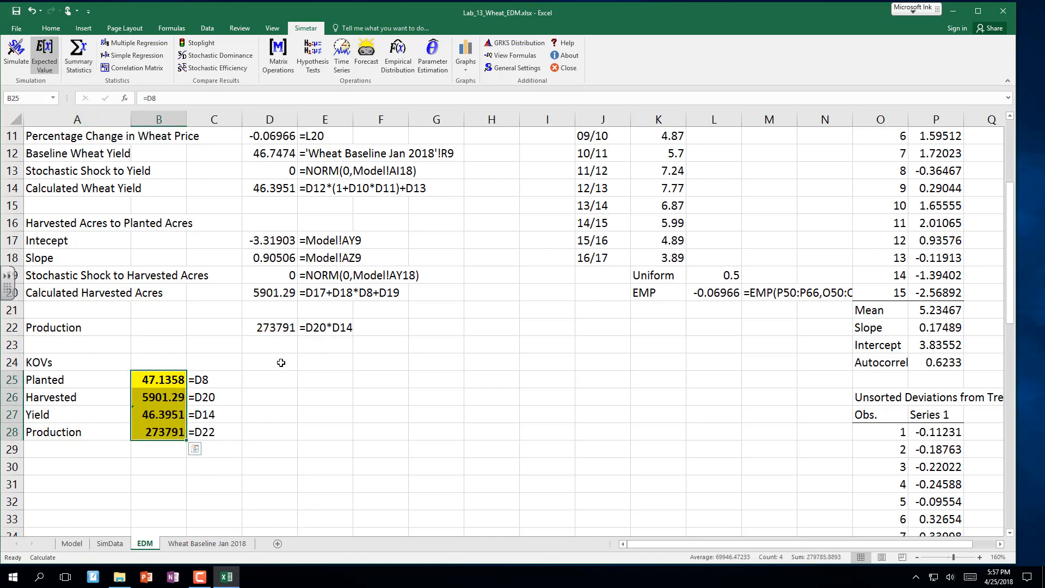
pyautogui.scroll(2, 280, 362)
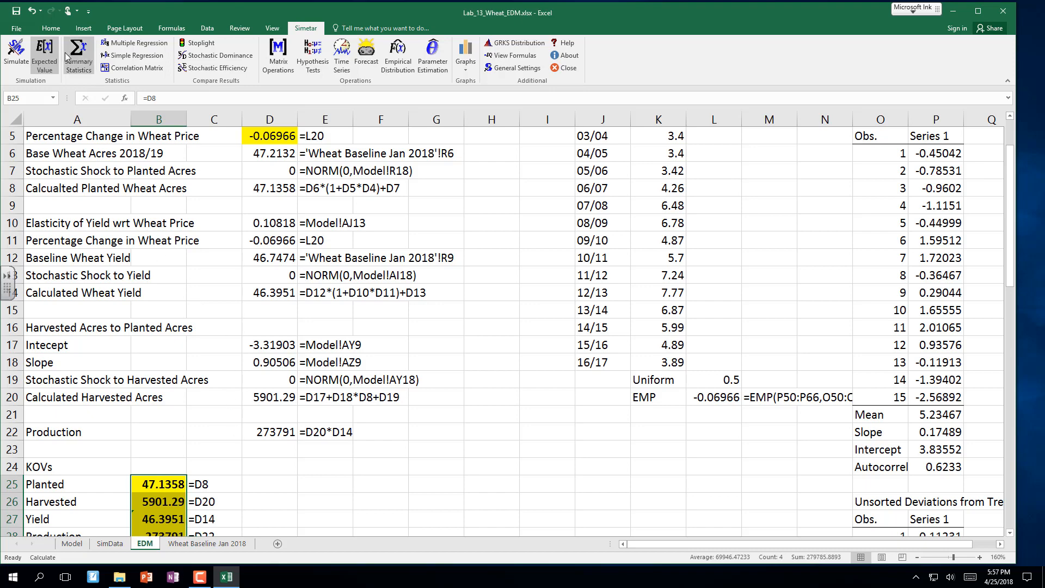
pyautogui.click(45, 57)
pyautogui.click(16, 52)
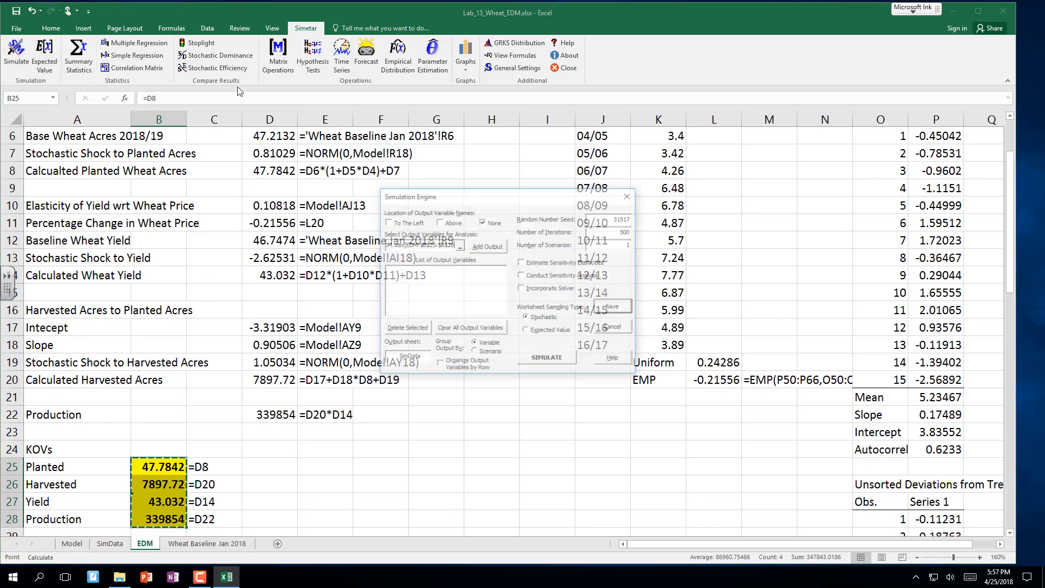
pyautogui.click(386, 222)
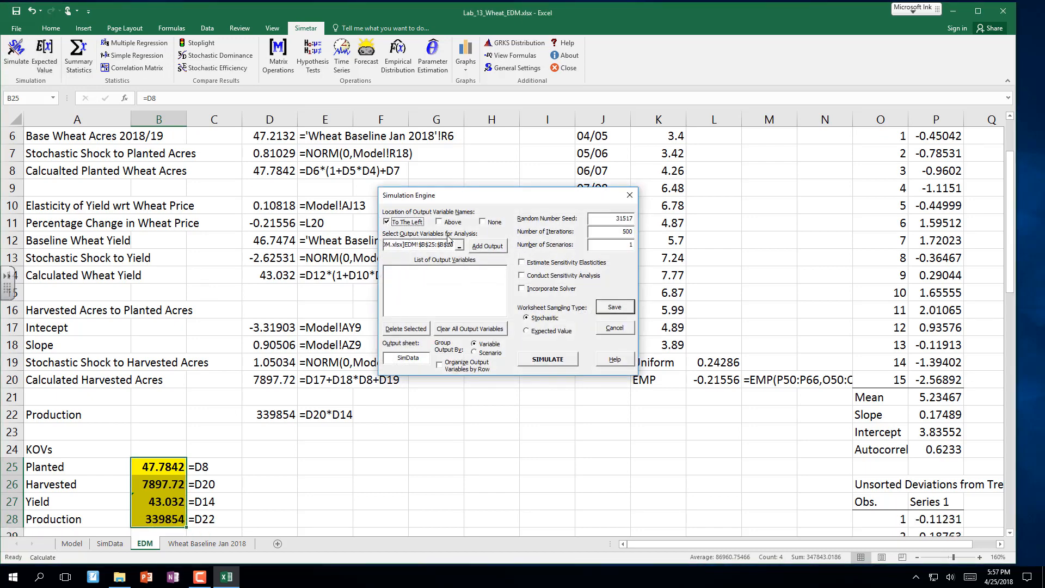
pyautogui.click(482, 246)
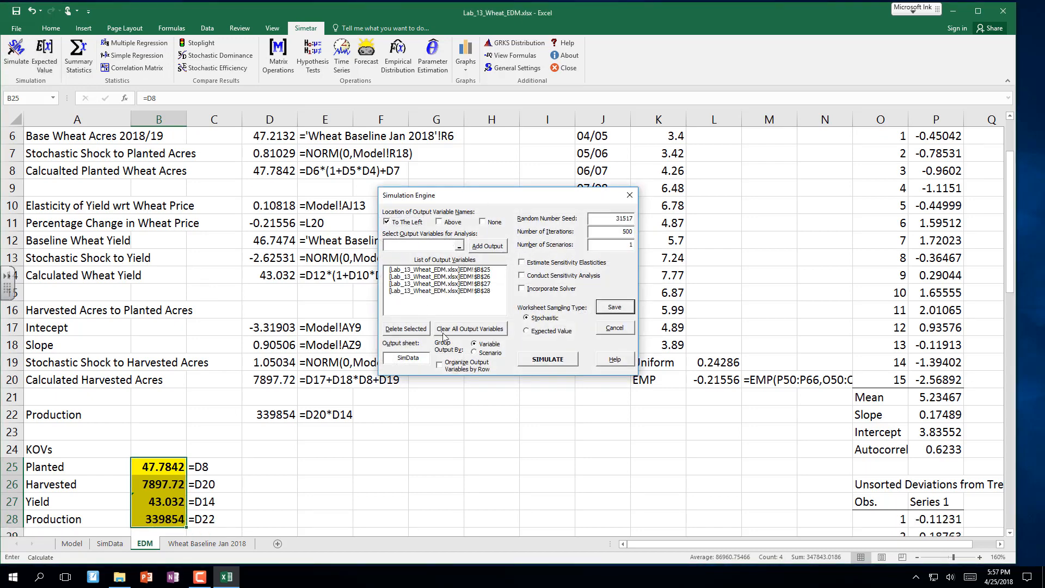
pyautogui.click(550, 360)
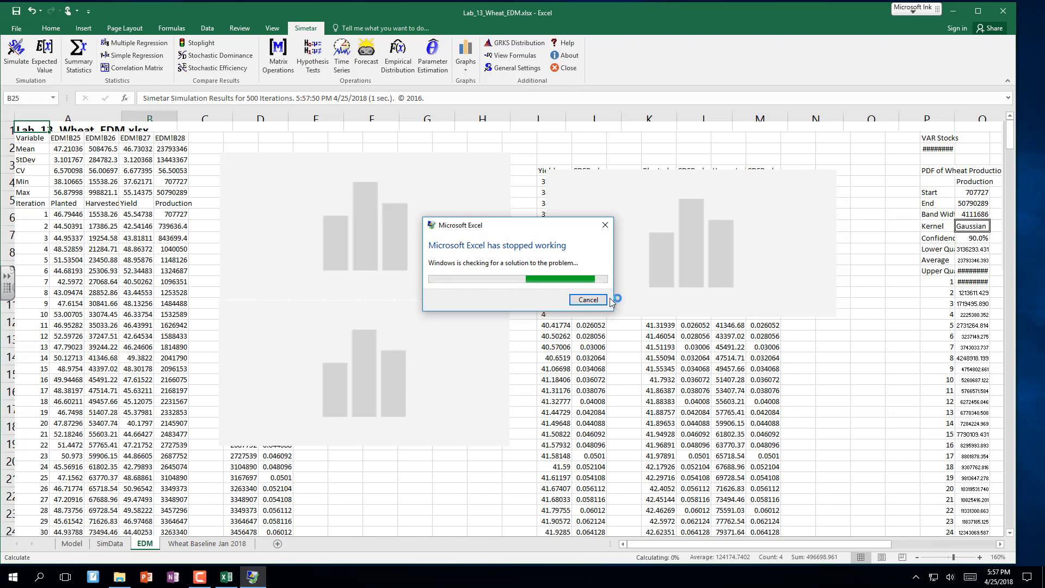
# Step: Dismiss the crash dialogs, reopen Lab_13_Wheat_EDM.xlsx and close the list of recovered documents
pyautogui.click(588, 300)
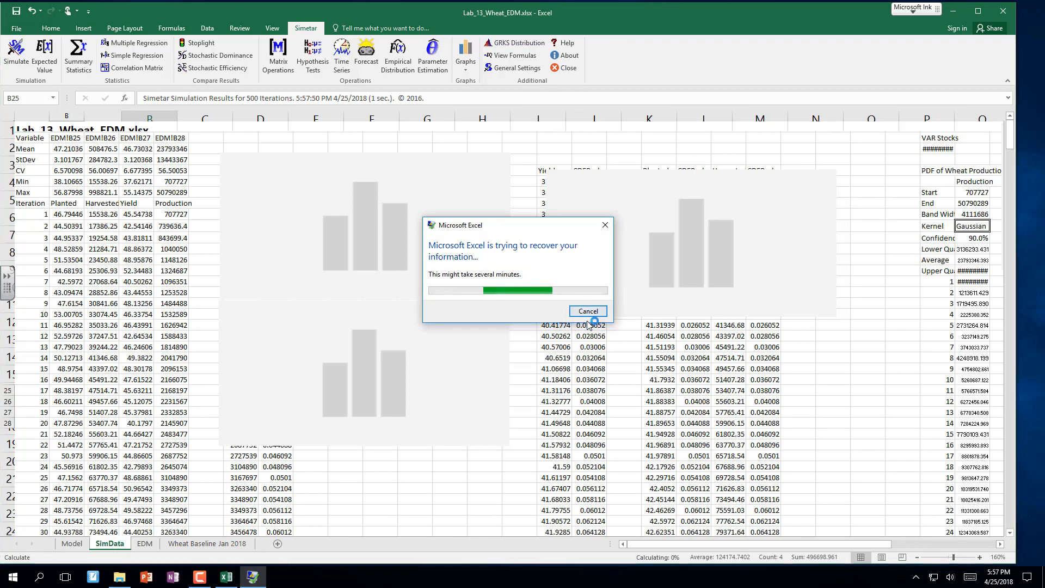
pyautogui.click(588, 311)
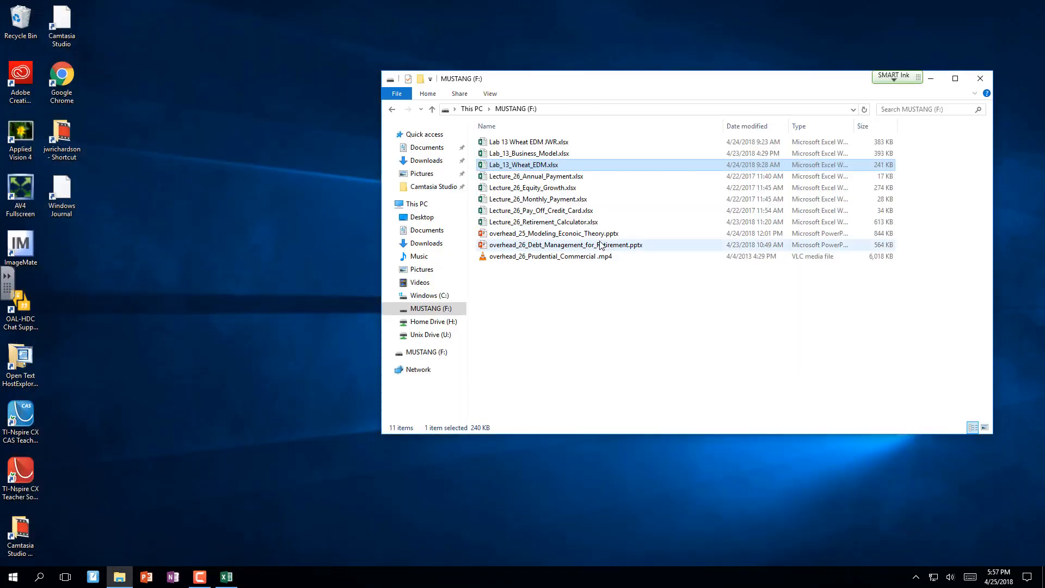
pyautogui.doubleClick(536, 168)
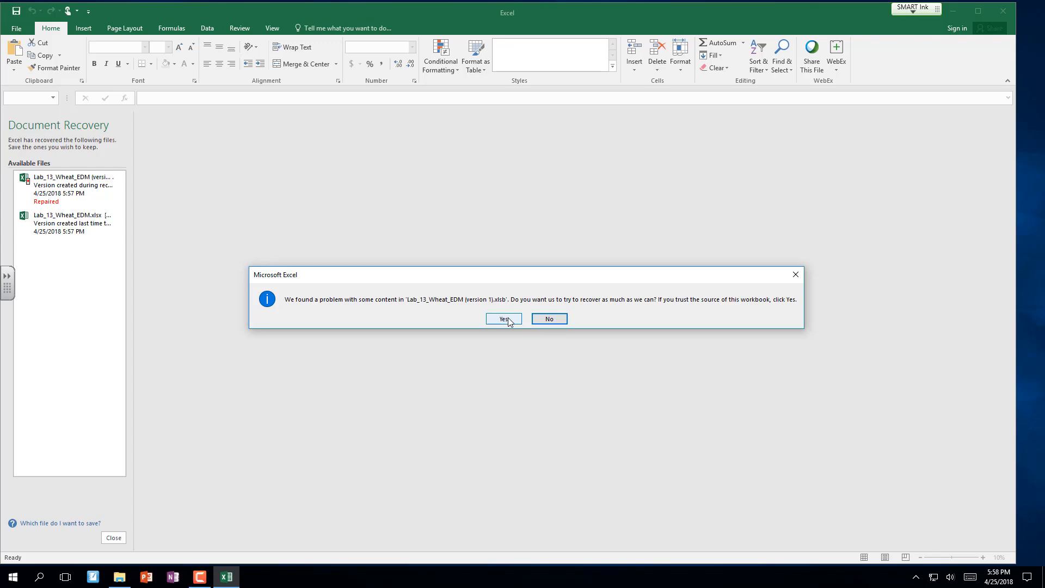
pyautogui.click(545, 319)
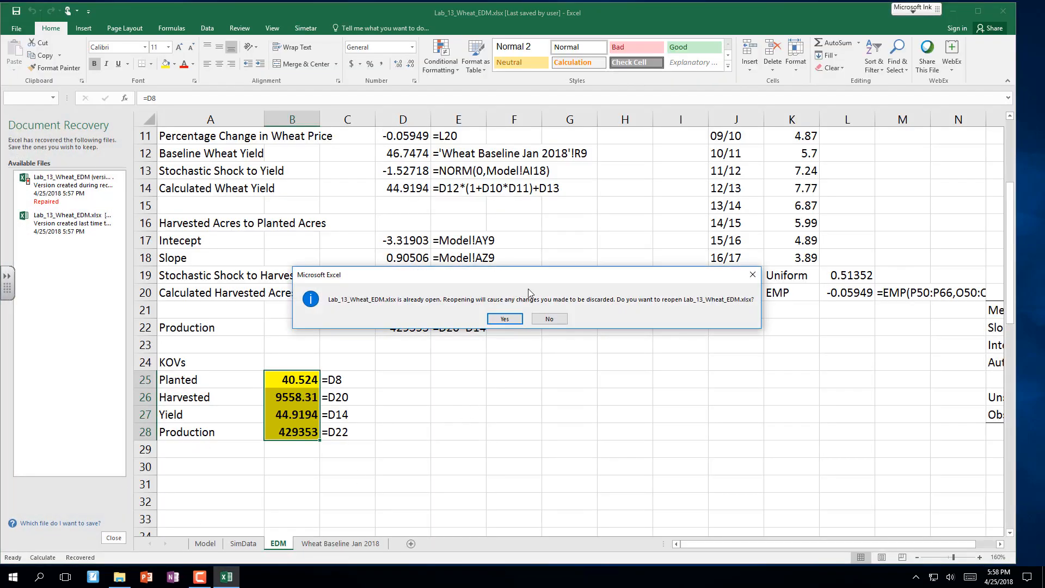
pyautogui.click(516, 321)
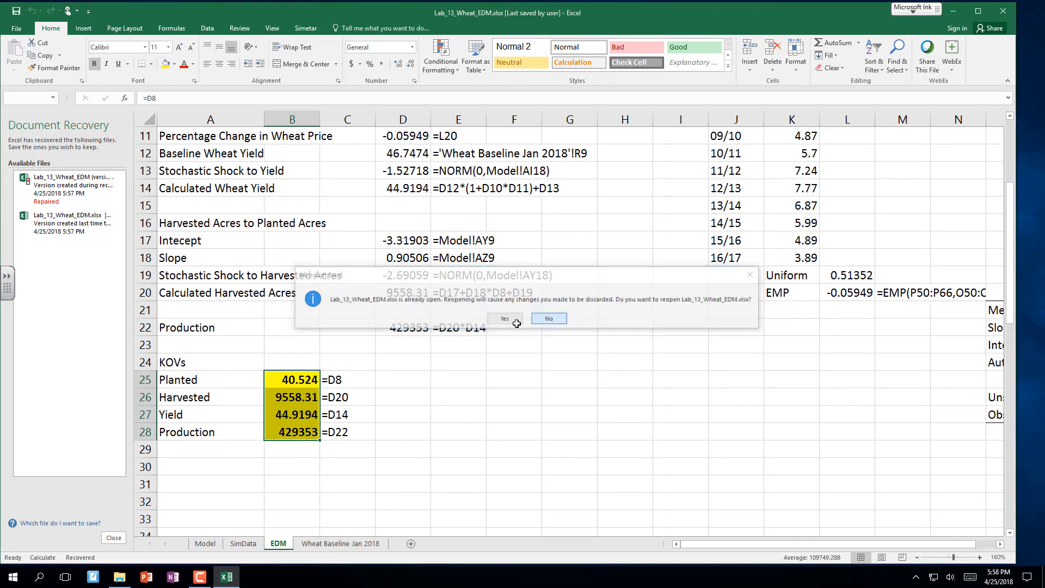
pyautogui.click(356, 454)
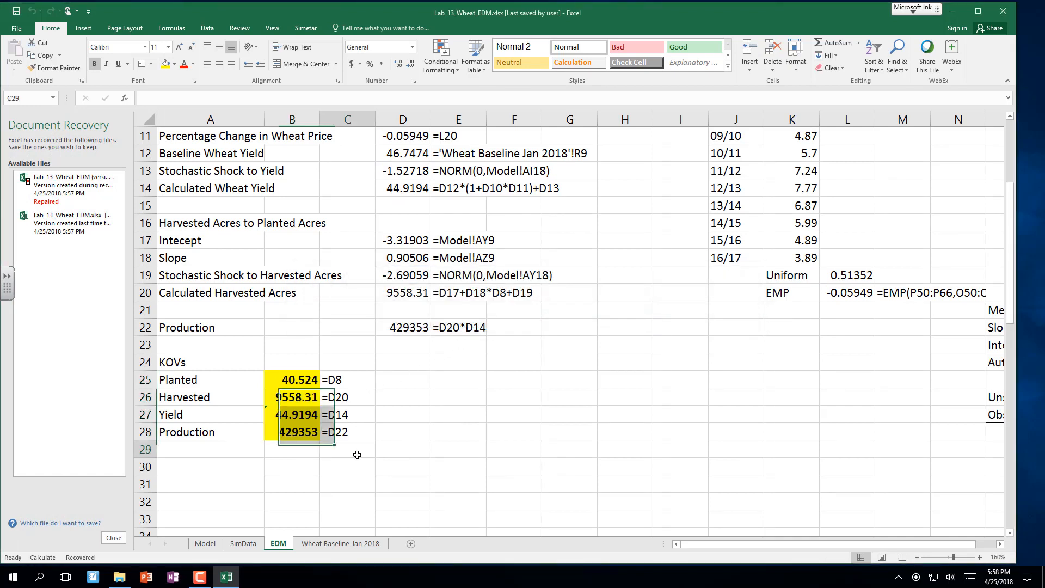
pyautogui.click(114, 538)
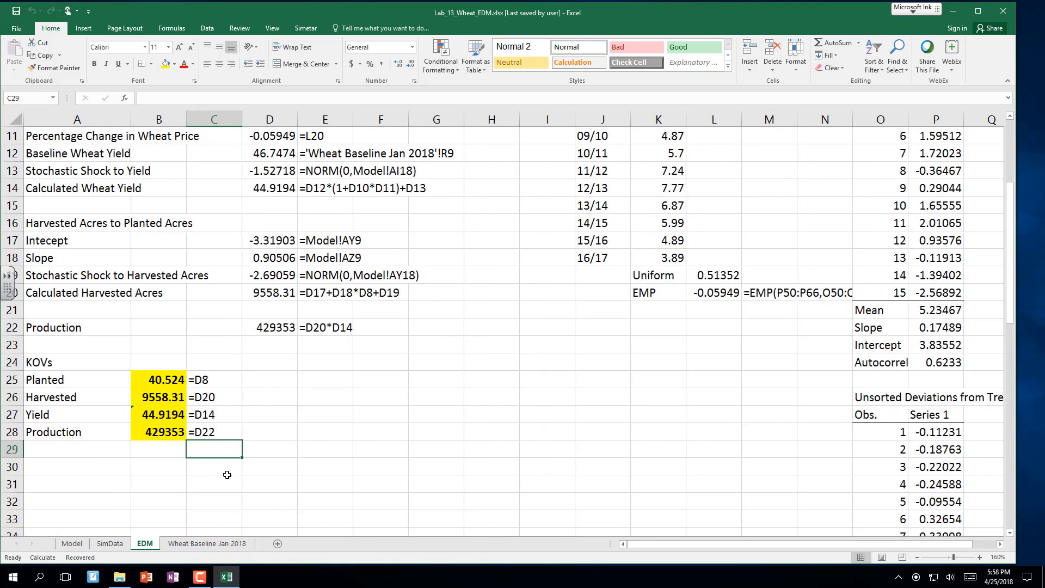
# Step: Simulate the KOVs in EDM cells B25:B28 stochastically for 500 iterations, with variable names to the left and output to SimData
pyautogui.click(225, 482)
pyautogui.moveTo(165, 379); pyautogui.dragTo(163, 433)
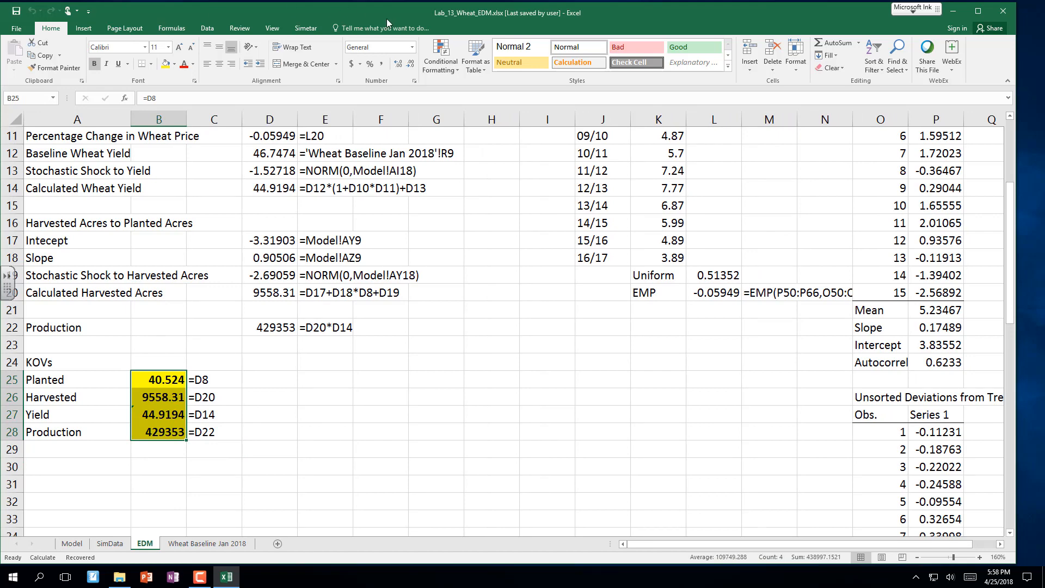
pyautogui.click(303, 28)
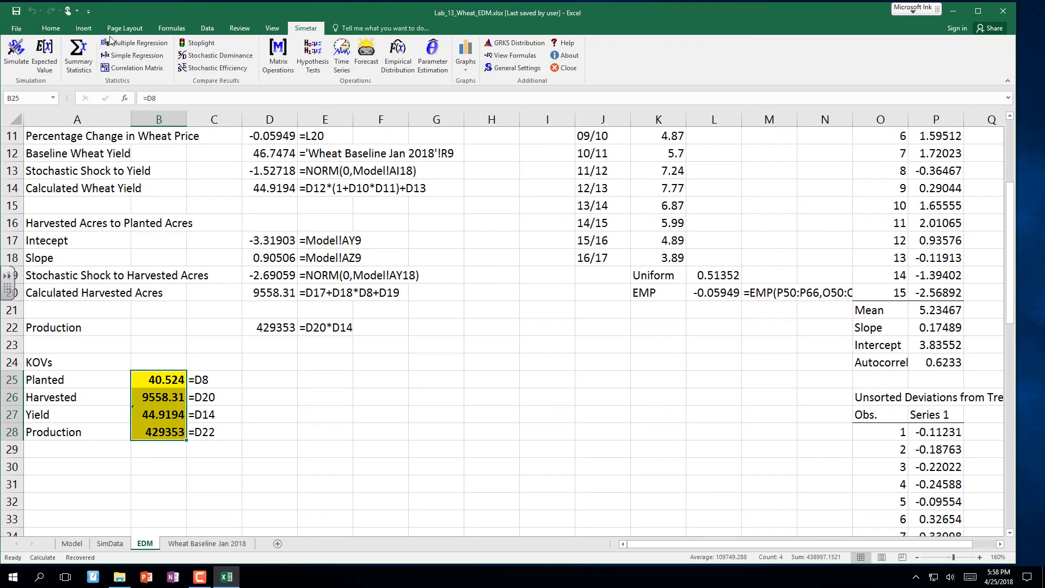
pyautogui.click(16, 49)
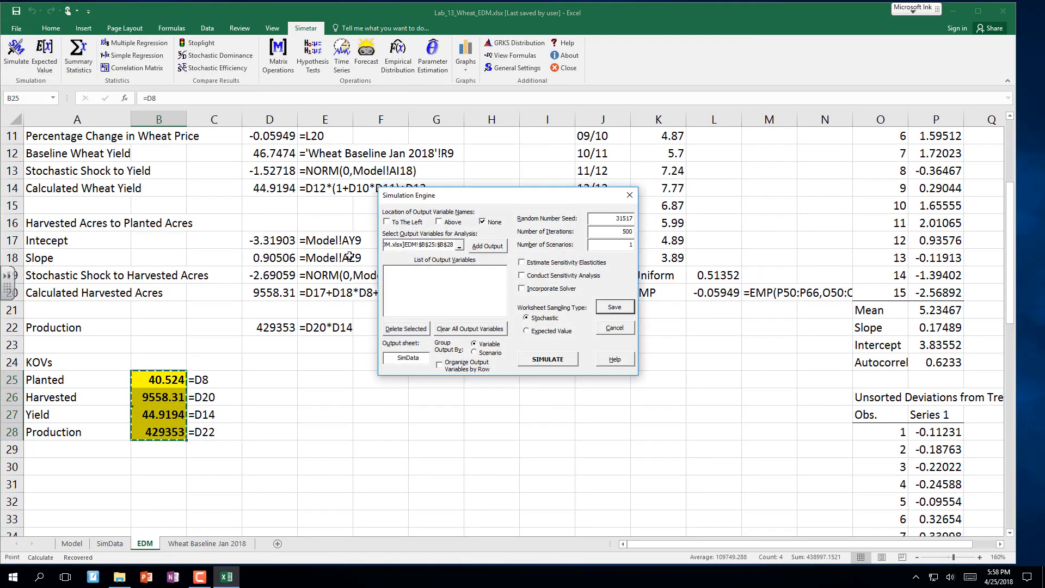
pyautogui.click(408, 223)
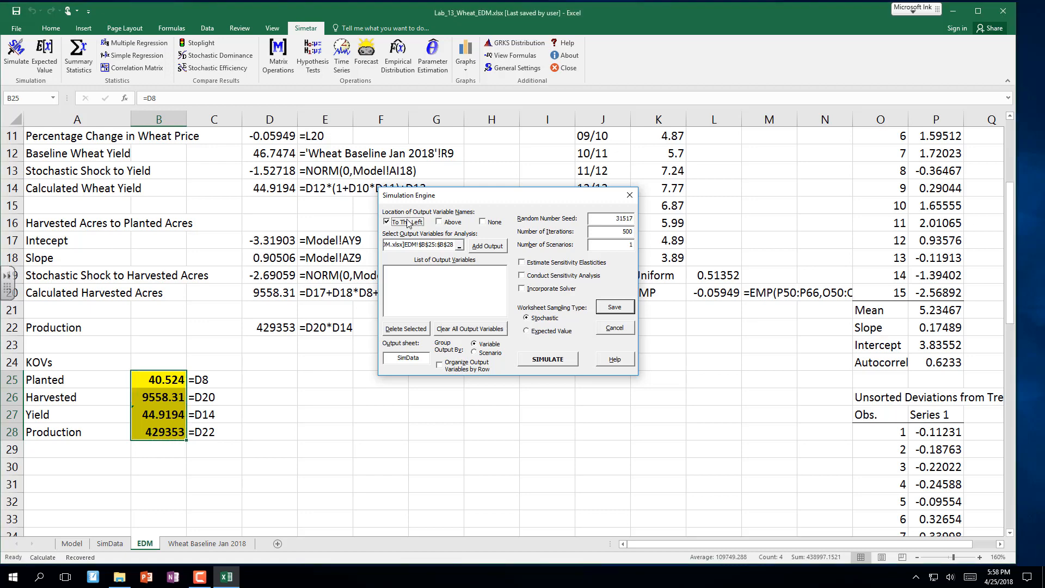
pyautogui.click(487, 246)
pyautogui.click(549, 358)
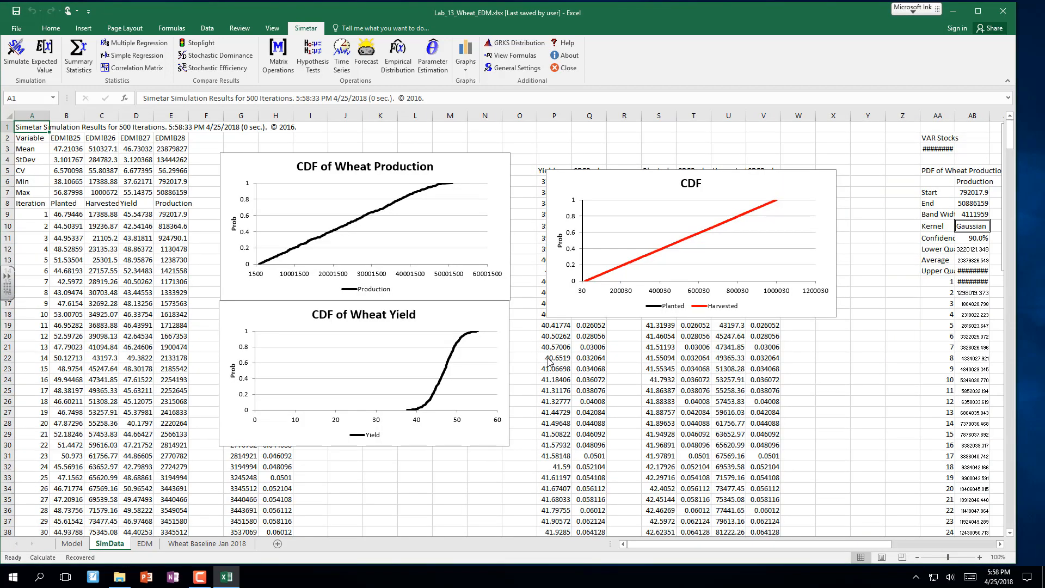
# Step: Move the wheat production and wheat yield CDF charts slightly upward on the SimData sheet
pyautogui.click(259, 155)
pyautogui.moveTo(259, 155); pyautogui.dragTo(257, 134)
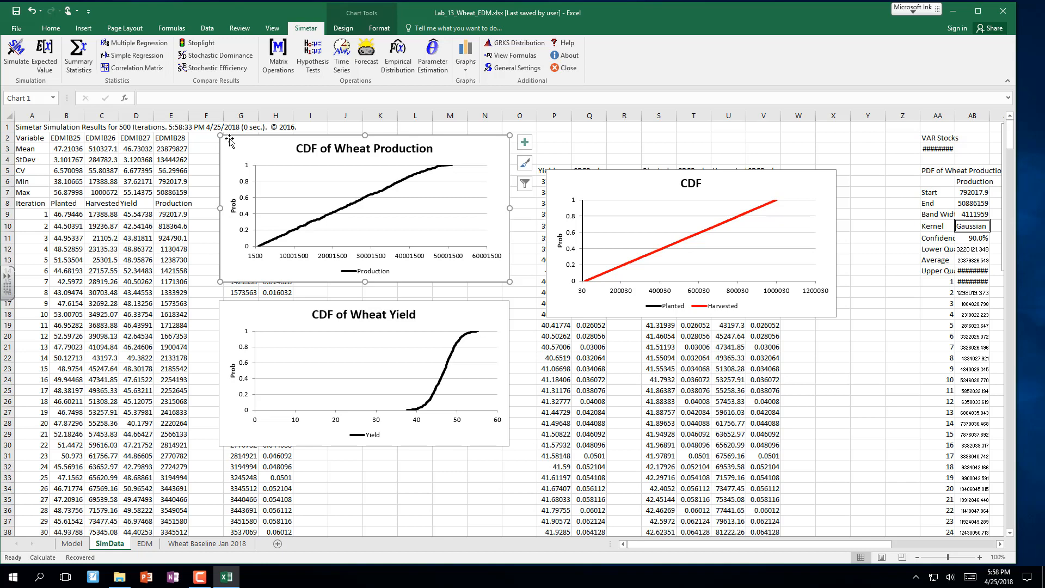
pyautogui.moveTo(275, 309)
pyautogui.mouseDown()
pyautogui.moveTo(270, 285)
pyautogui.moveTo(270, 299)
pyautogui.mouseUp()
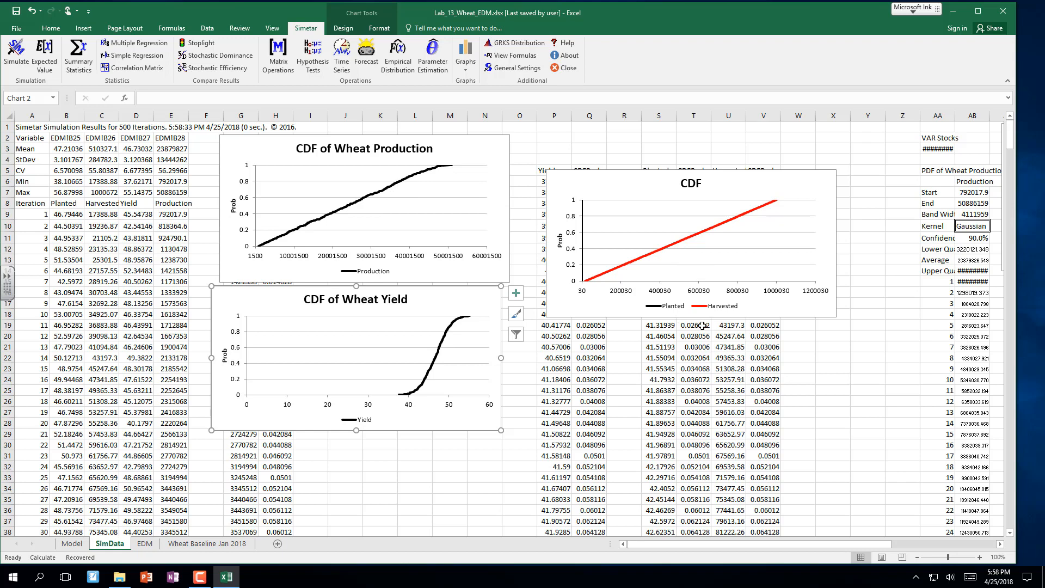
pyautogui.click(176, 351)
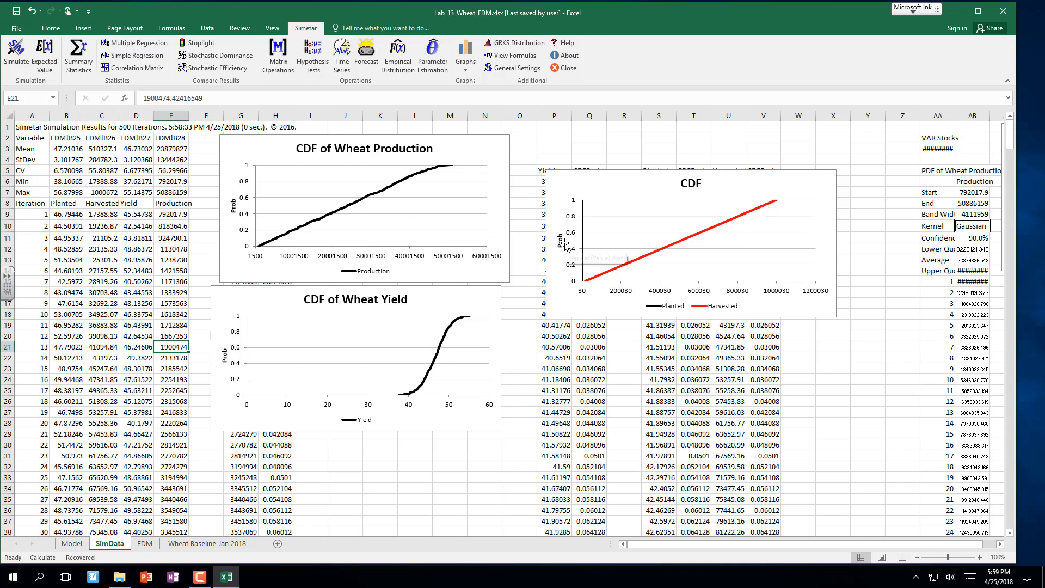
pyautogui.click(579, 183)
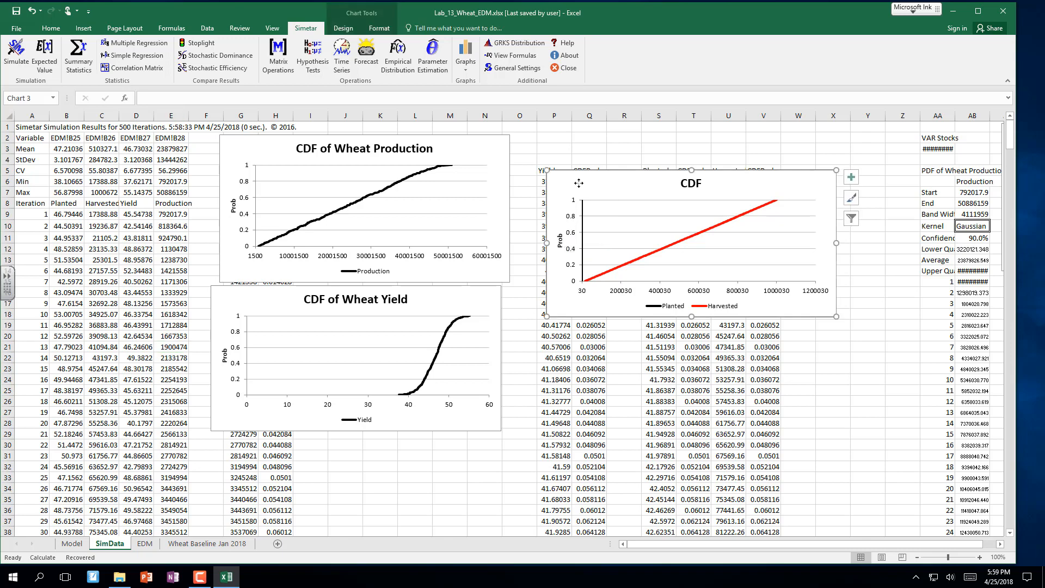
# Step: Inspect the calculated harvested acres formula in EDM cell D20 and the cells it references
pyautogui.click(145, 543)
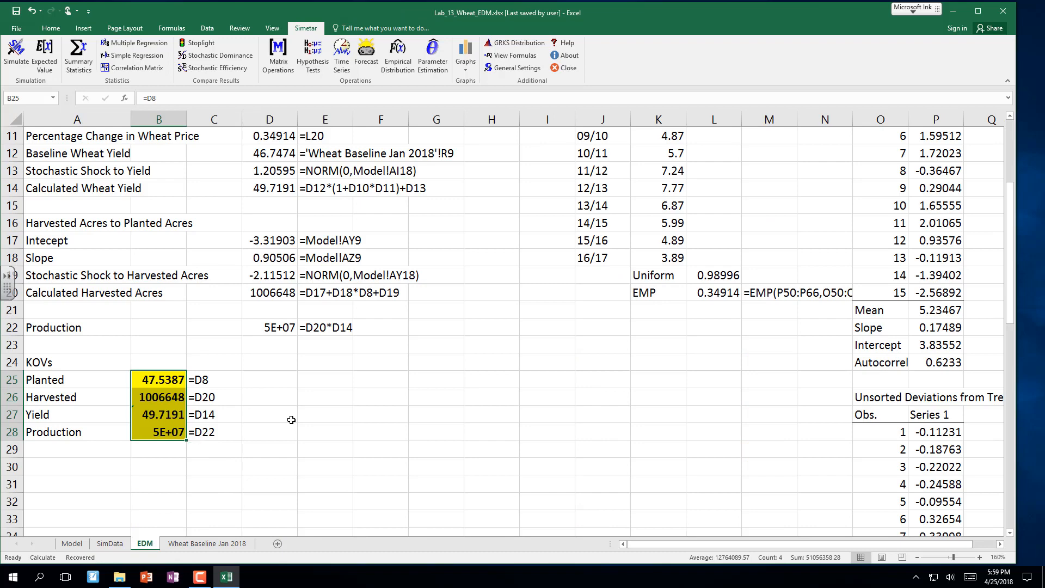
pyautogui.scroll(1, 291, 420)
pyautogui.scroll(2, 292, 420)
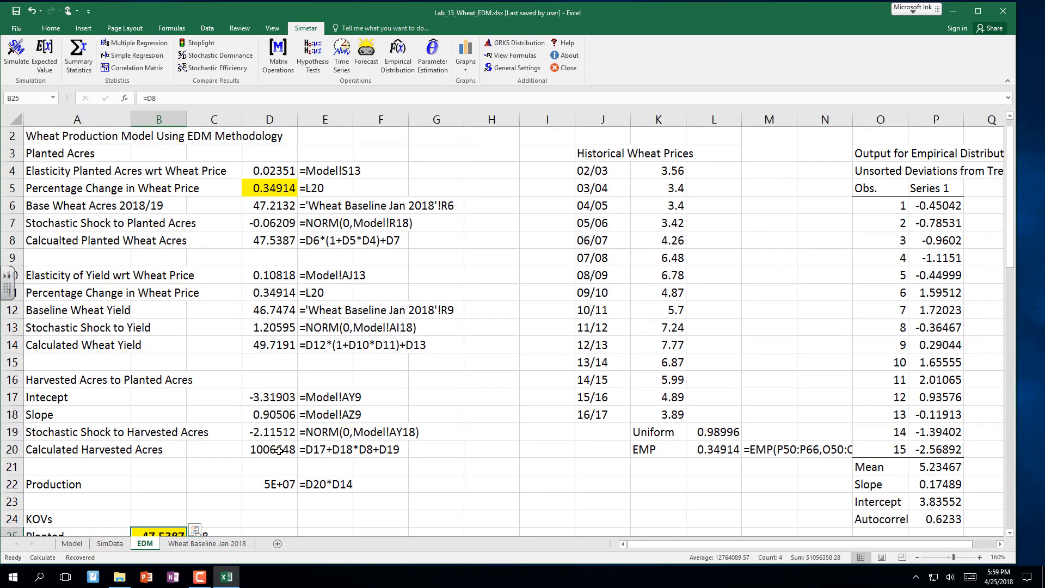
pyautogui.click(279, 450)
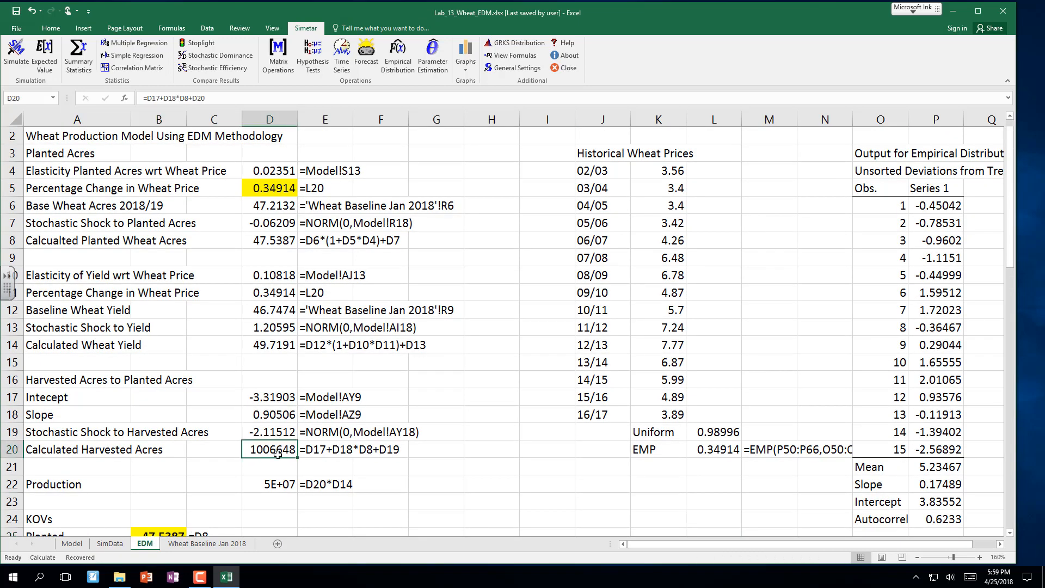
pyautogui.press('F2')
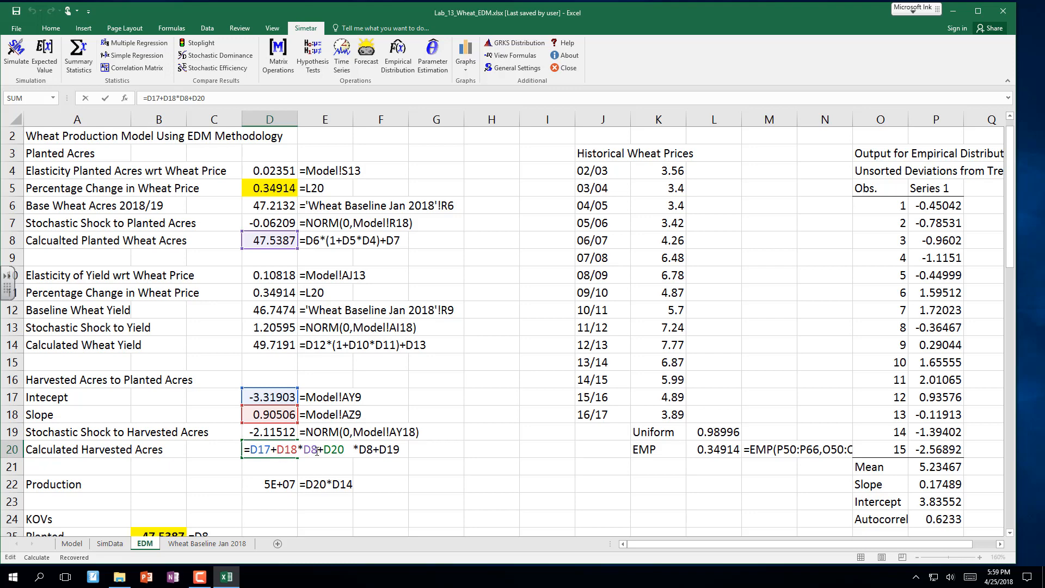
pyautogui.press('Up')
pyautogui.press('Return')
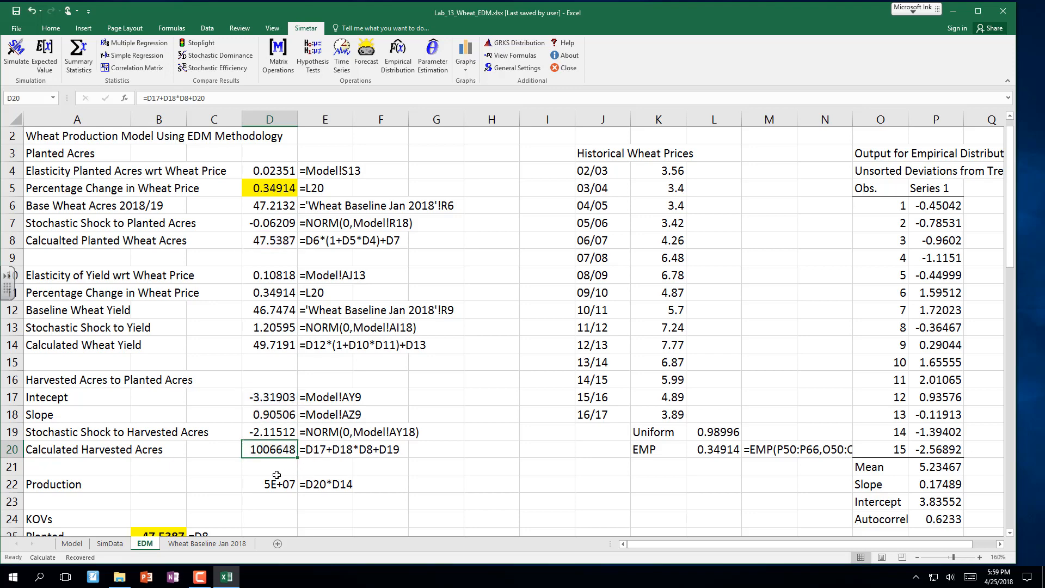
# Step: Examine the harvested versus planted acres regression and its source data in columns AV and AW of the Model sheet
pyautogui.click(72, 543)
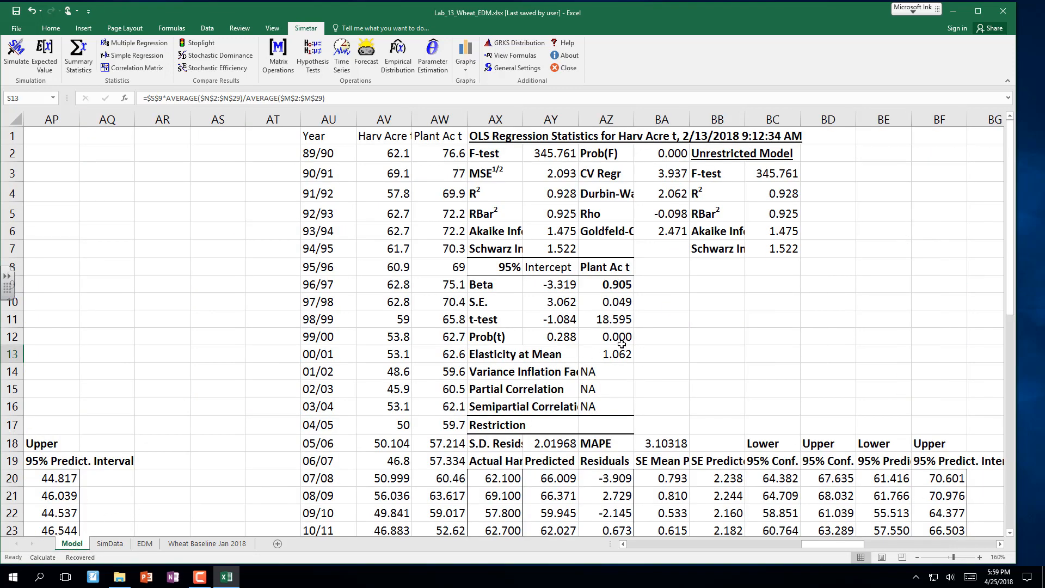
pyautogui.click(654, 134)
pyautogui.click(404, 257)
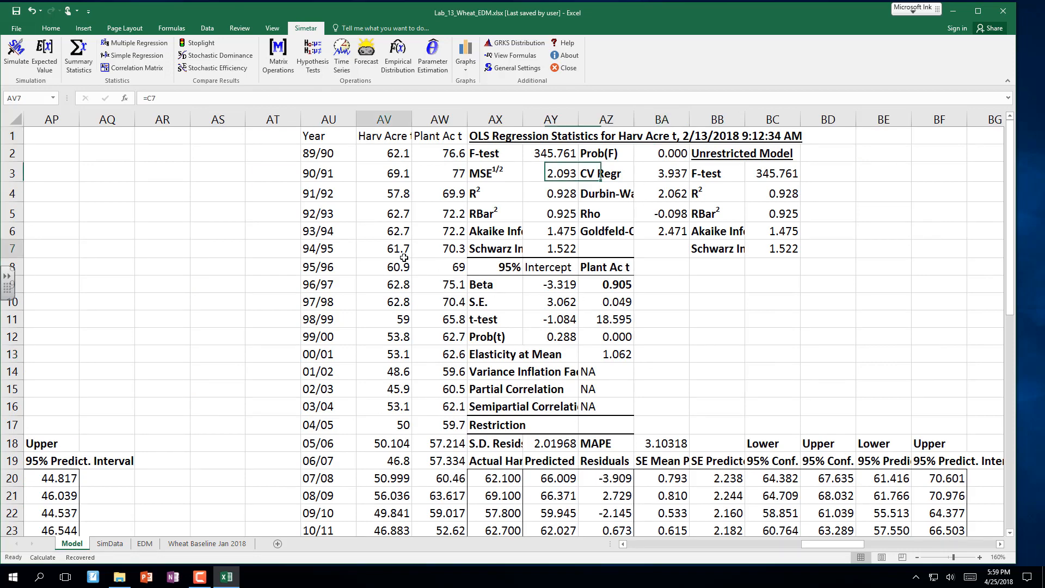
pyautogui.click(447, 252)
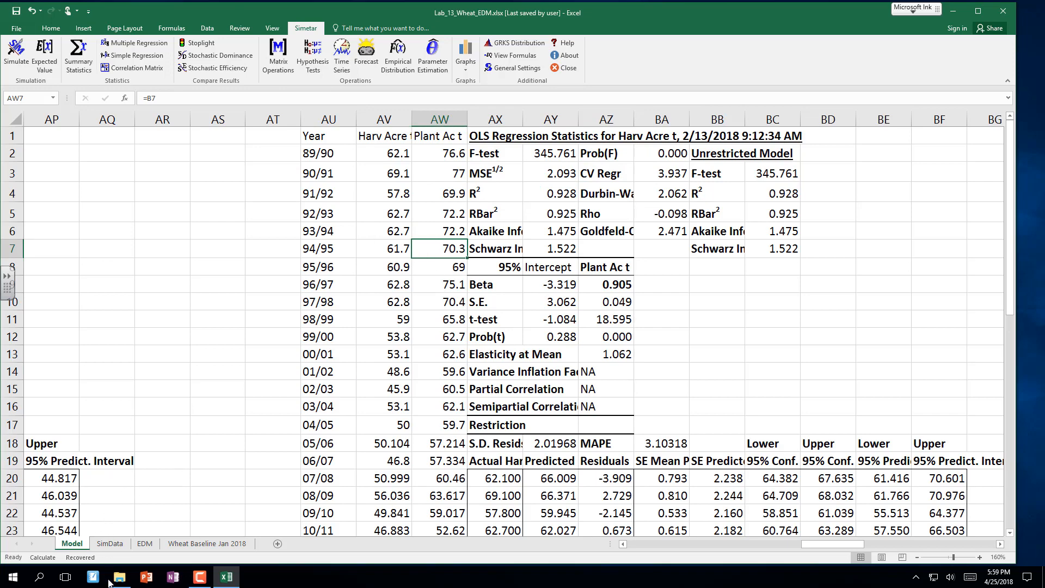
pyautogui.moveTo(120, 581)
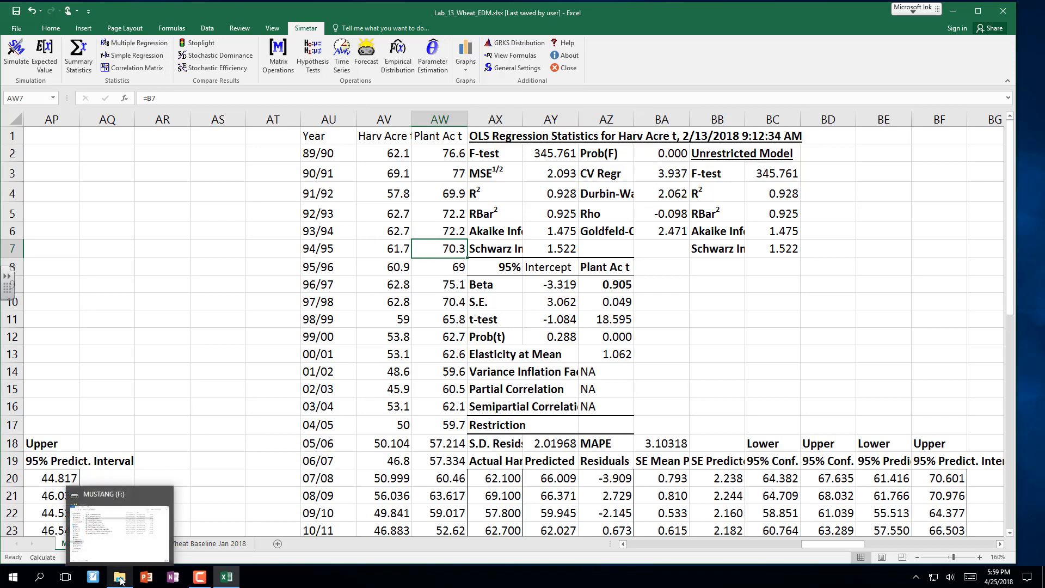
pyautogui.click(217, 475)
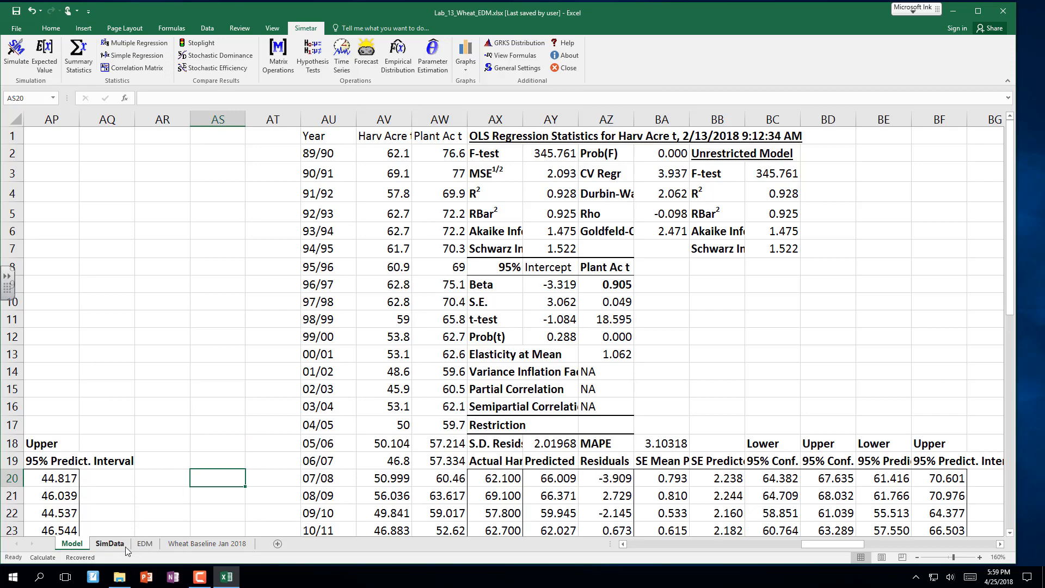
# Step: Correct the calculated harvested acres formula in EDM cell D20 to =D17+(D18*D8)+D19 and save the workbook
pyautogui.click(145, 543)
pyautogui.click(281, 451)
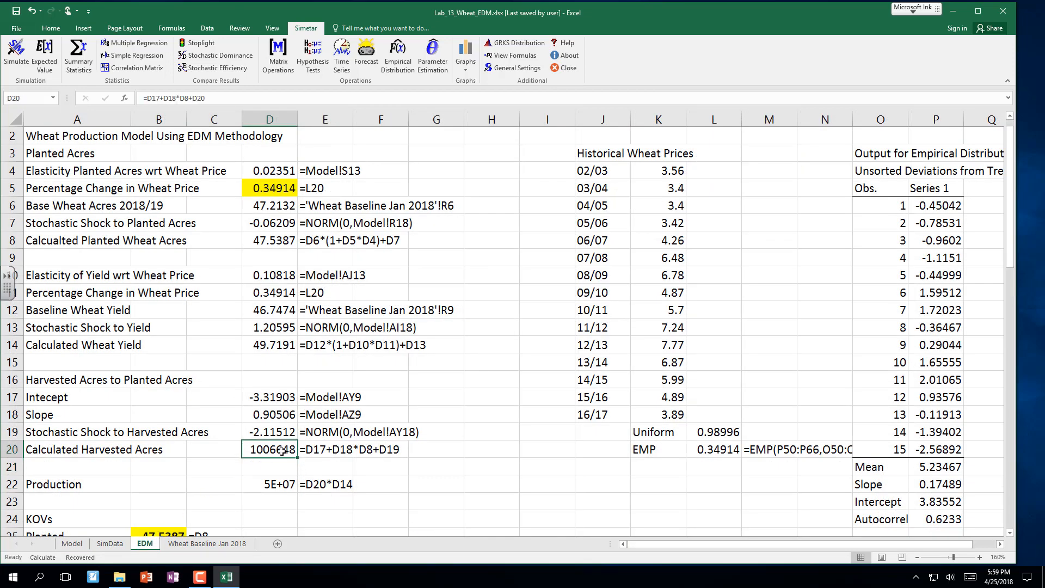
pyautogui.press('F2')
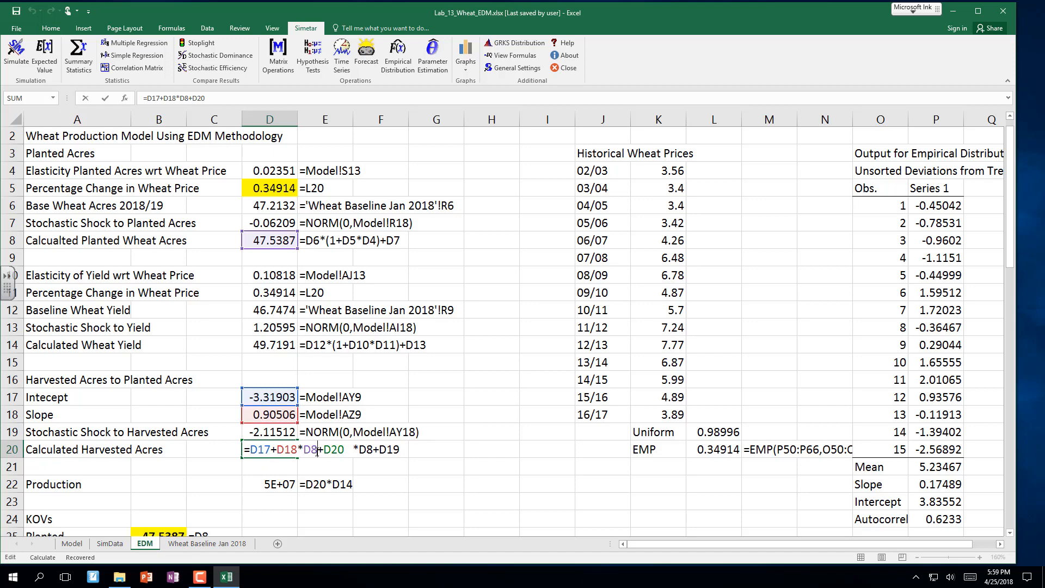
pyautogui.write(')')
pyautogui.write('(')
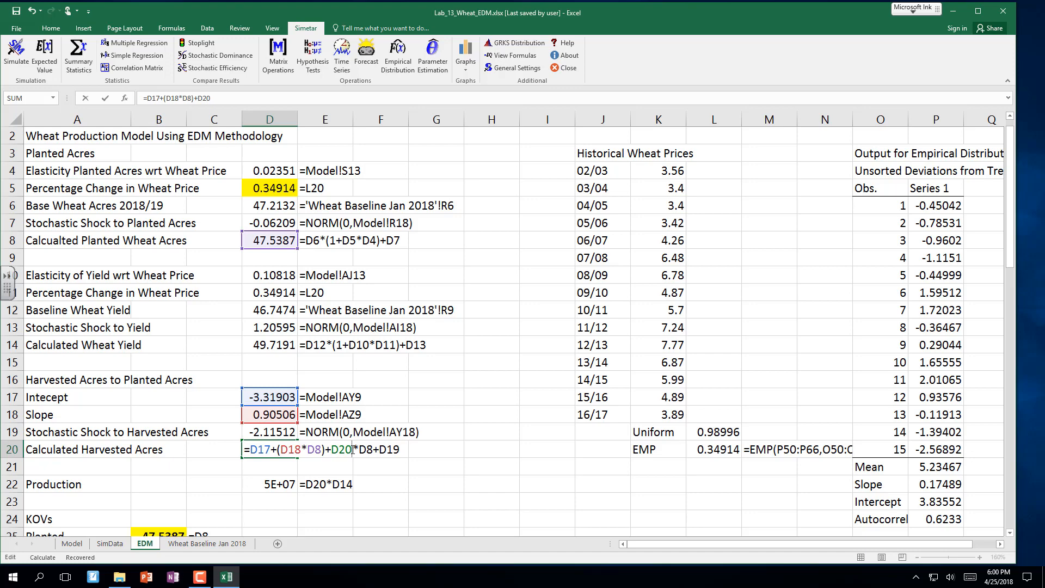
pyautogui.press('BackSpace')
pyautogui.press('BackSpace')
pyautogui.press('BackSpace')
pyautogui.click(283, 432)
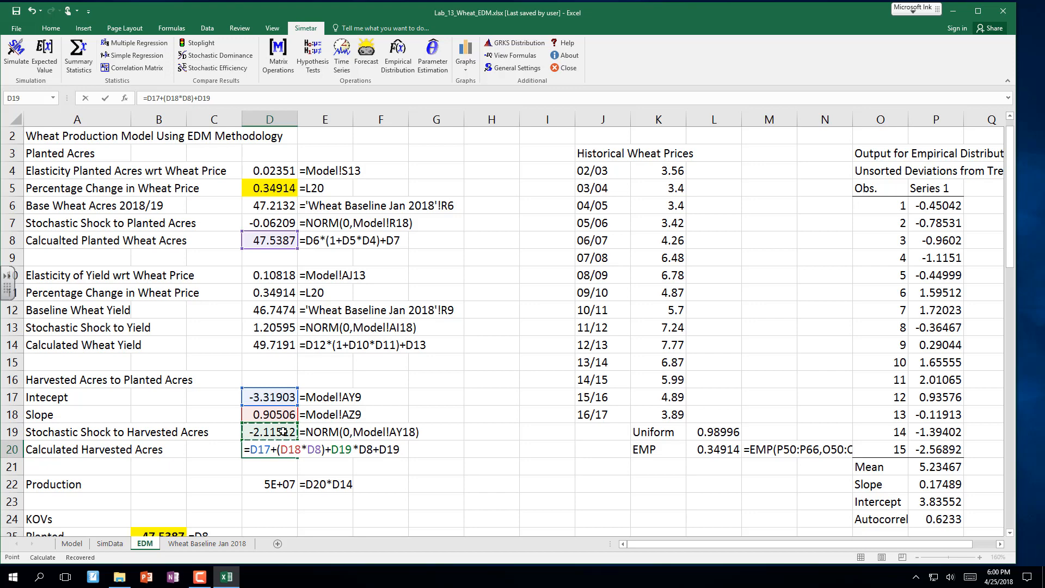
pyautogui.press('Return')
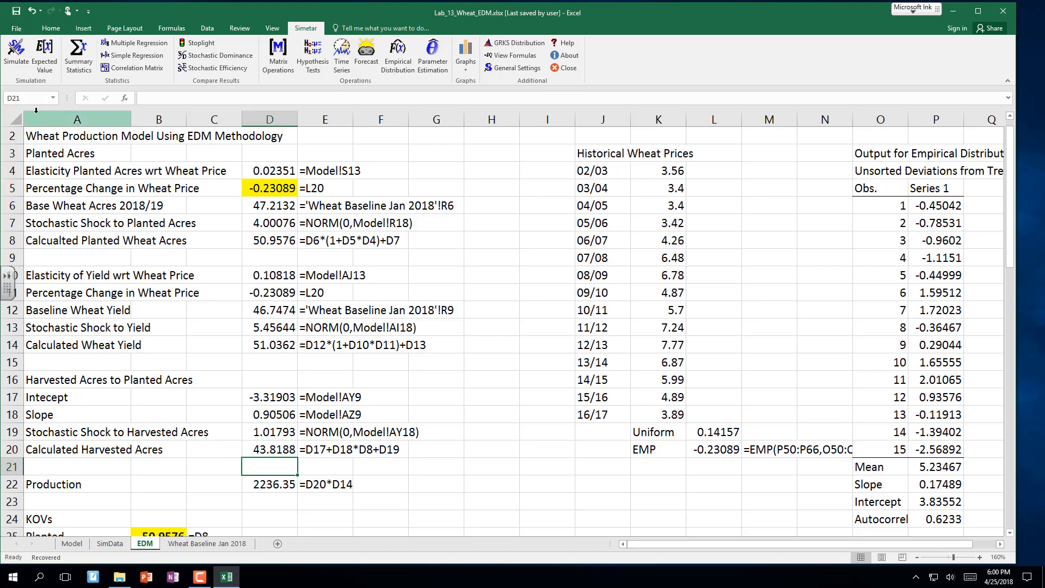
pyautogui.click(19, 12)
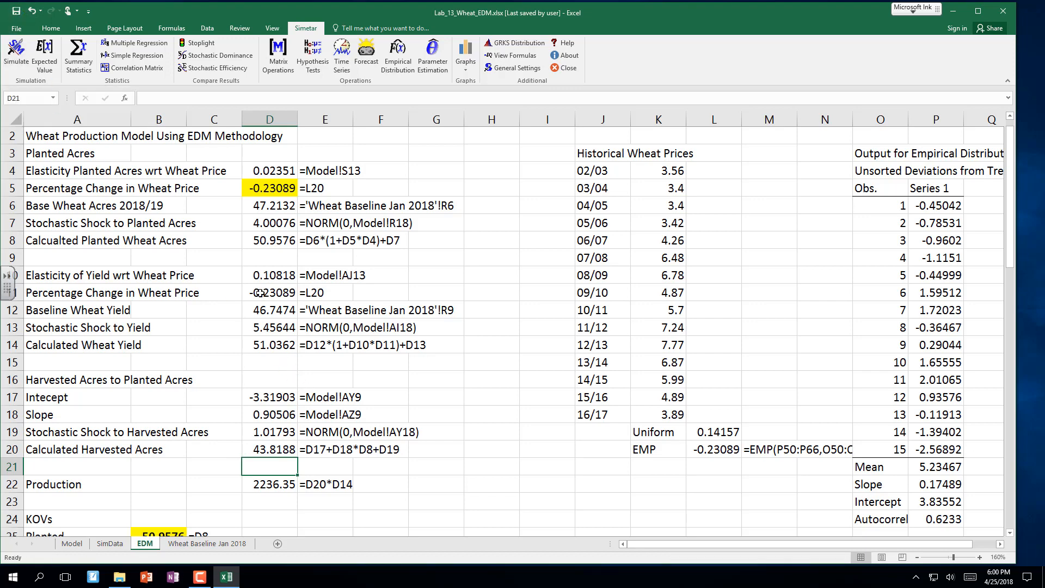
# Step: Switch the worksheet to expected values and simulate the KOVs in B25:B28 for 500 iterations with output to SimData
pyautogui.click(38, 57)
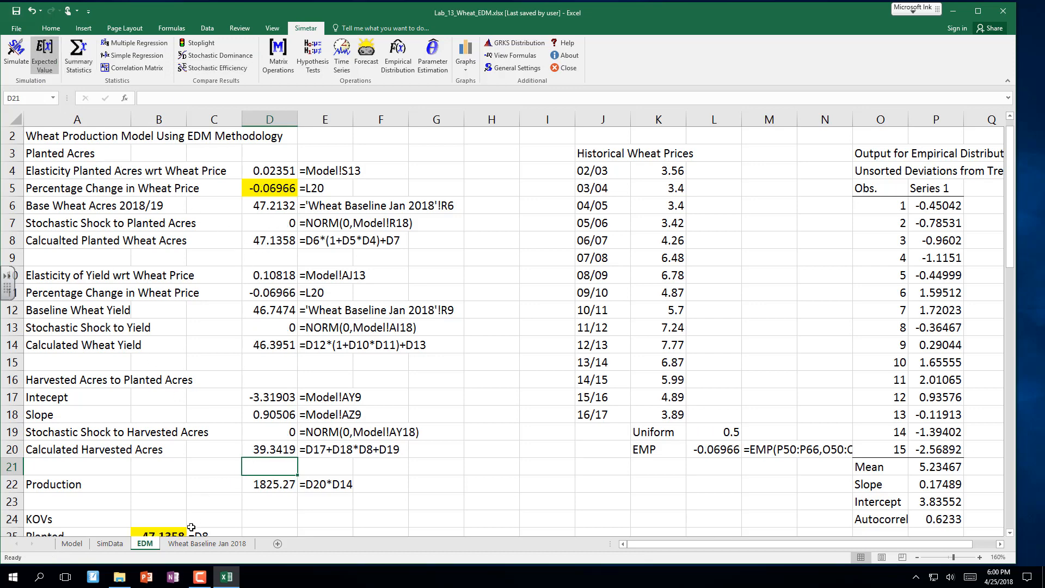
pyautogui.scroll(-2, 176, 520)
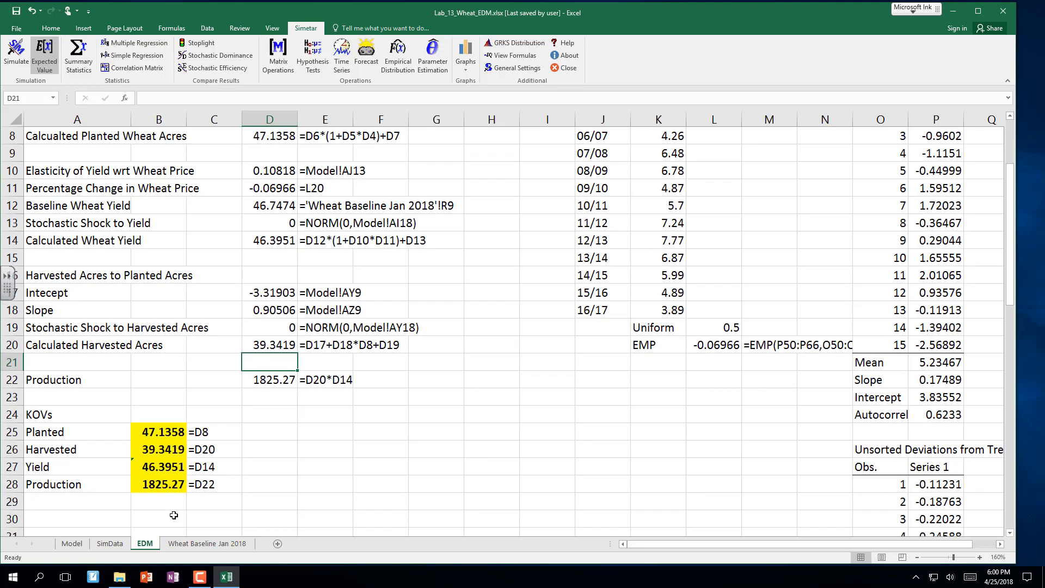
pyautogui.scroll(-1, 173, 515)
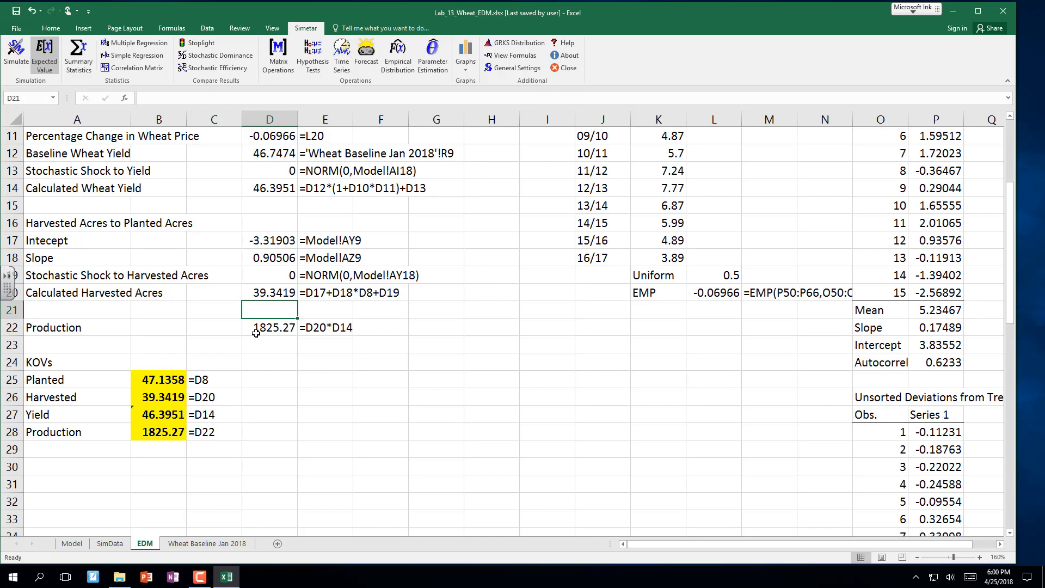
pyautogui.click(17, 49)
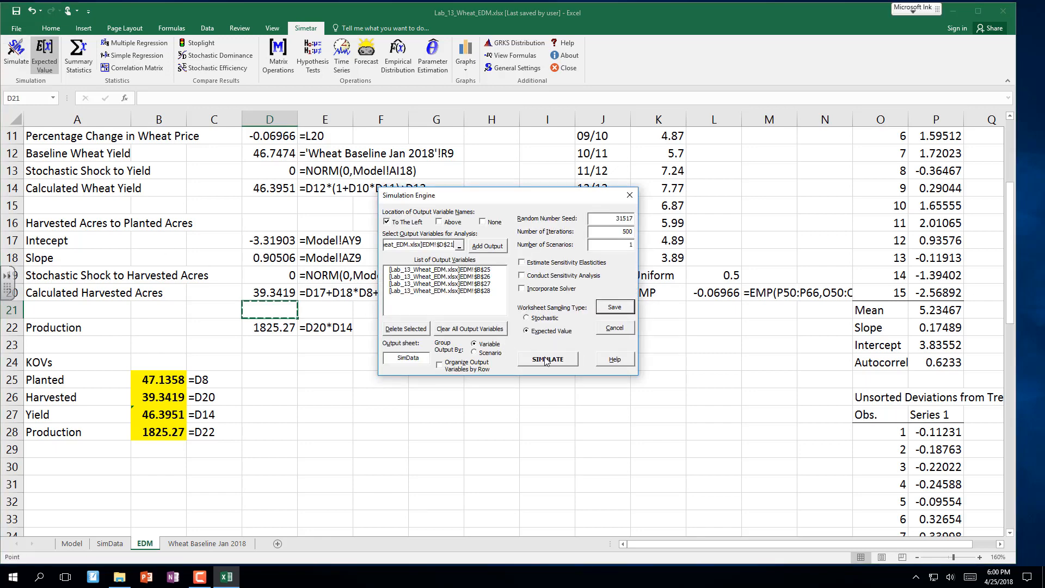
pyautogui.click(546, 360)
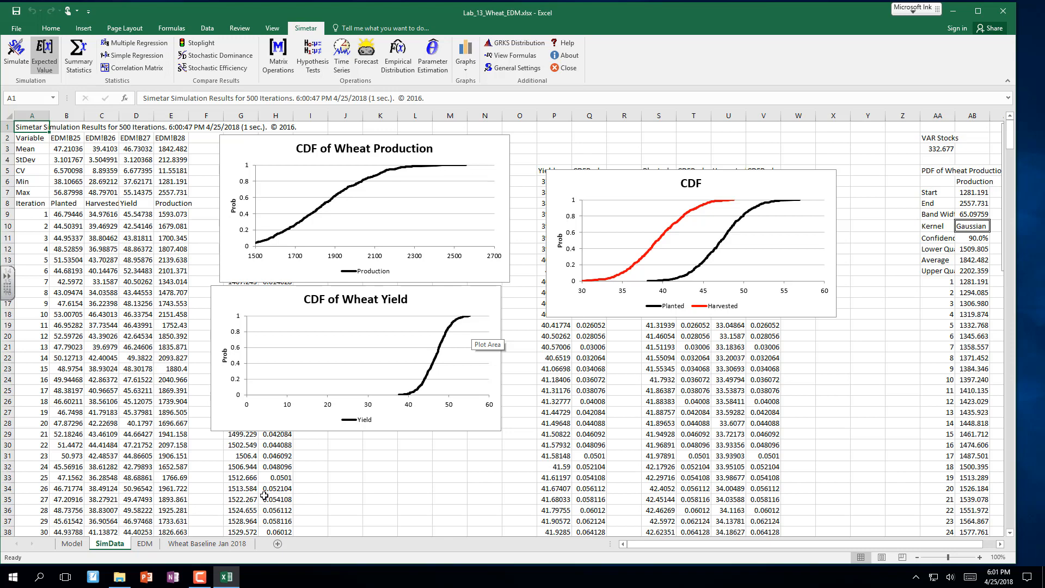
# Step: Link the percentage change in wheat price for yield, EDM cell D11, to cell D5
pyautogui.click(144, 543)
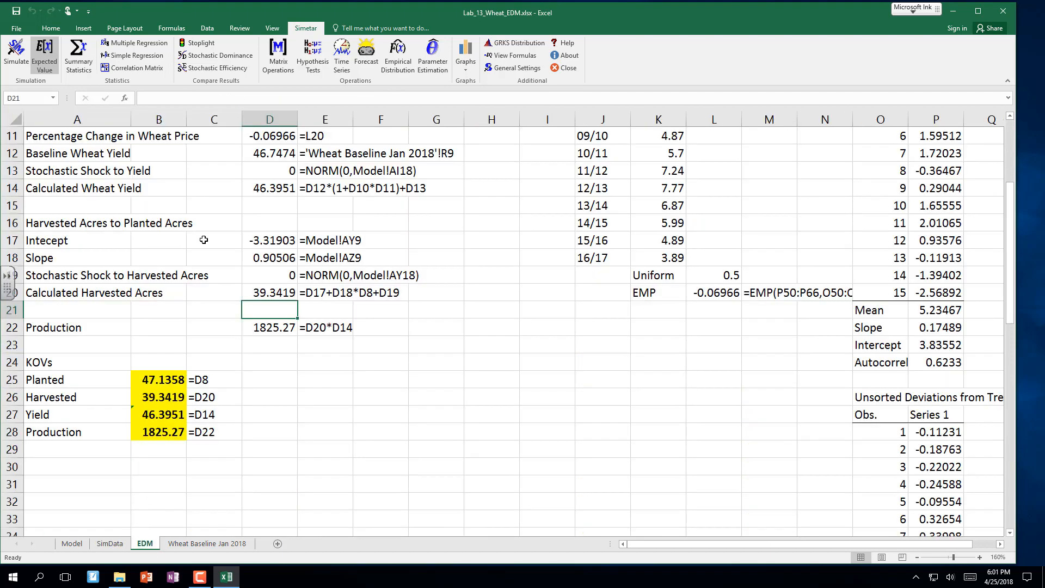
pyautogui.scroll(4, 248, 182)
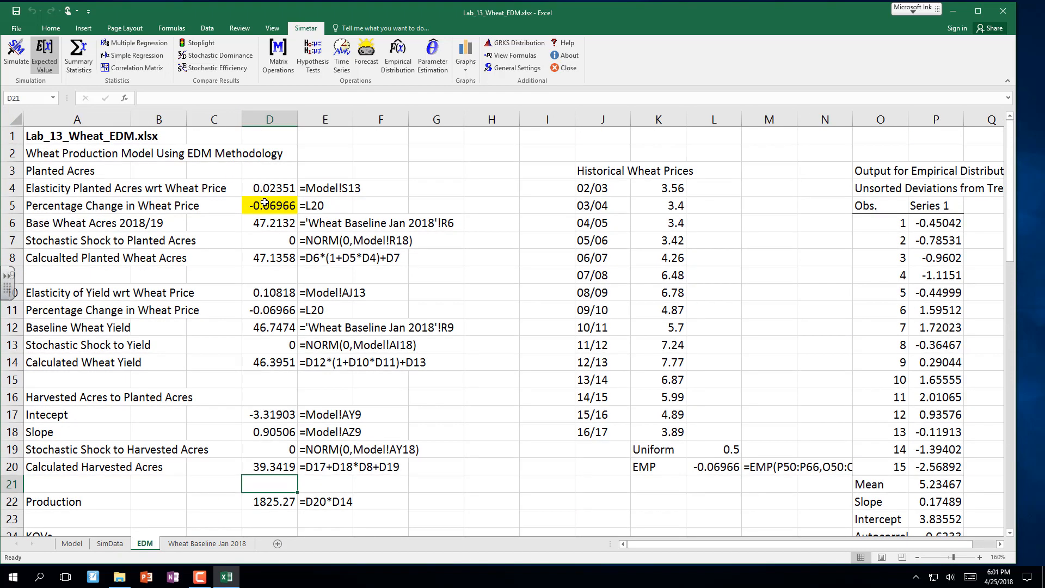
pyautogui.click(269, 207)
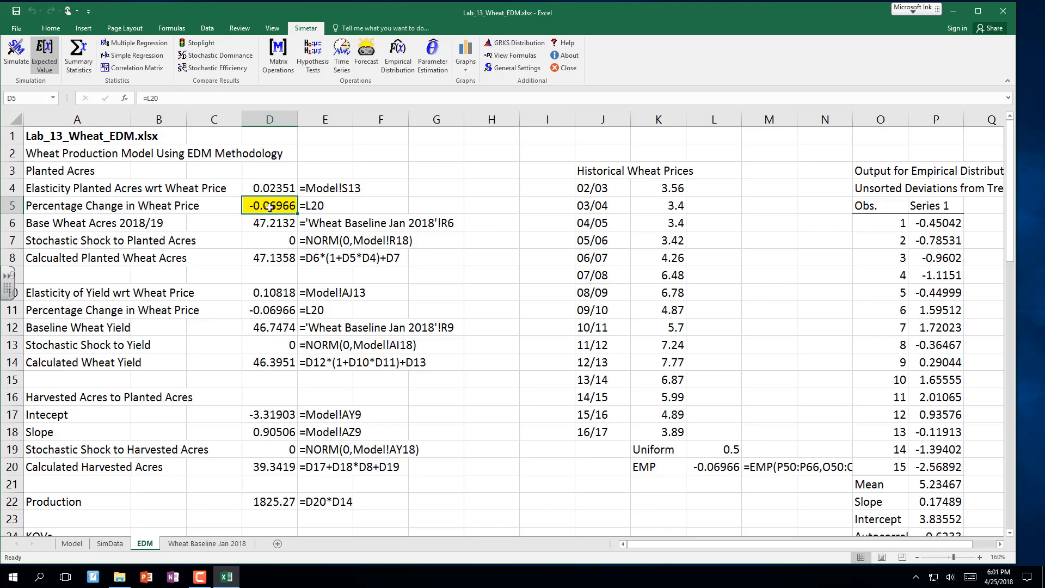
pyautogui.click(280, 311)
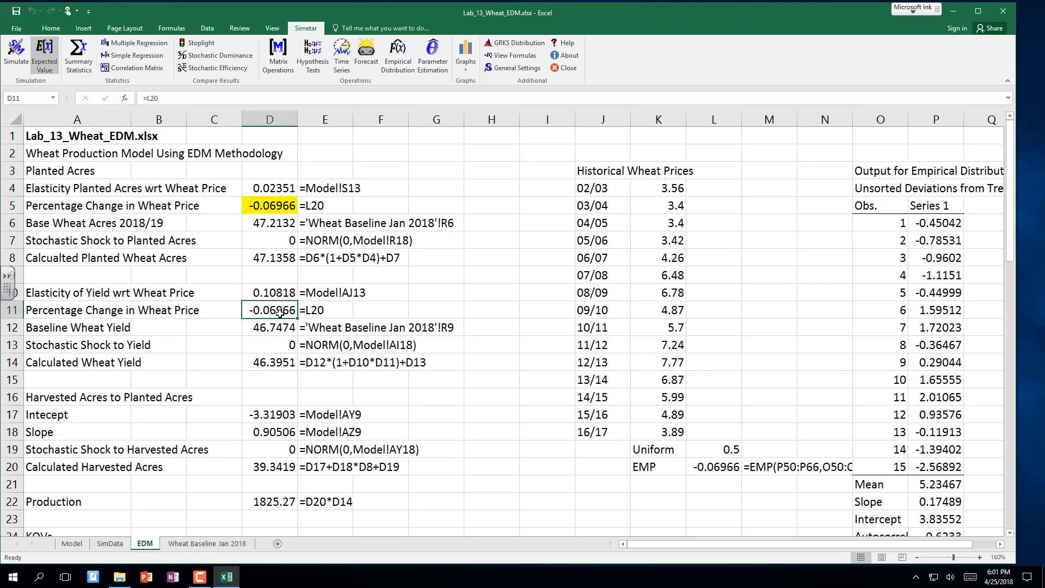
pyautogui.write('=')
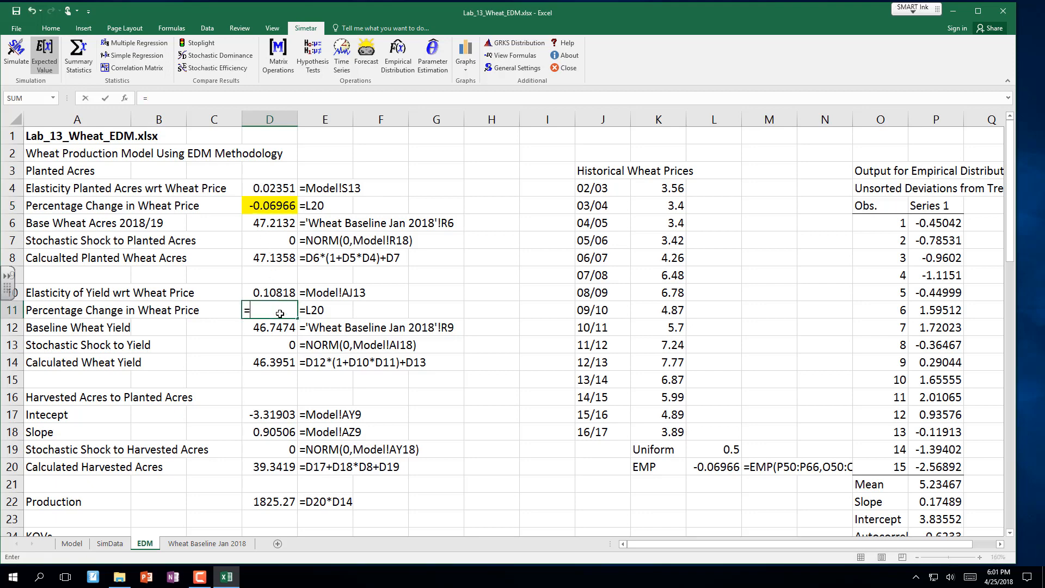
pyautogui.click(276, 205)
pyautogui.press('Return')
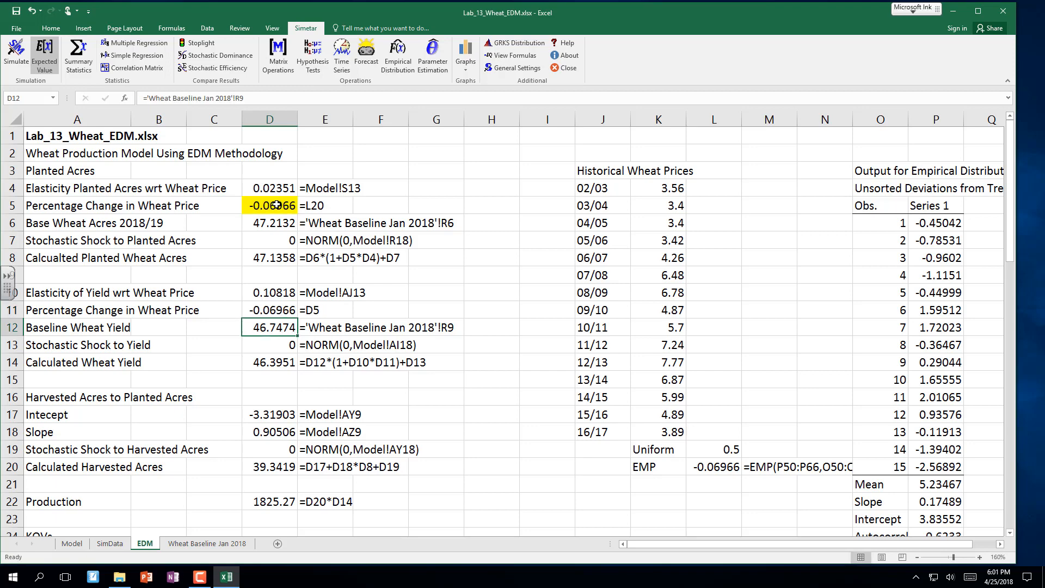
# Step: Set the percentage change in wheat price in EDM cell D5 to 0.12 and simulate the KOVs for 500 iterations
pyautogui.press('Up')
pyautogui.press('Up')
pyautogui.press('Up')
pyautogui.press('Up')
pyautogui.press('Up')
pyautogui.press('Up')
pyautogui.press('Up')
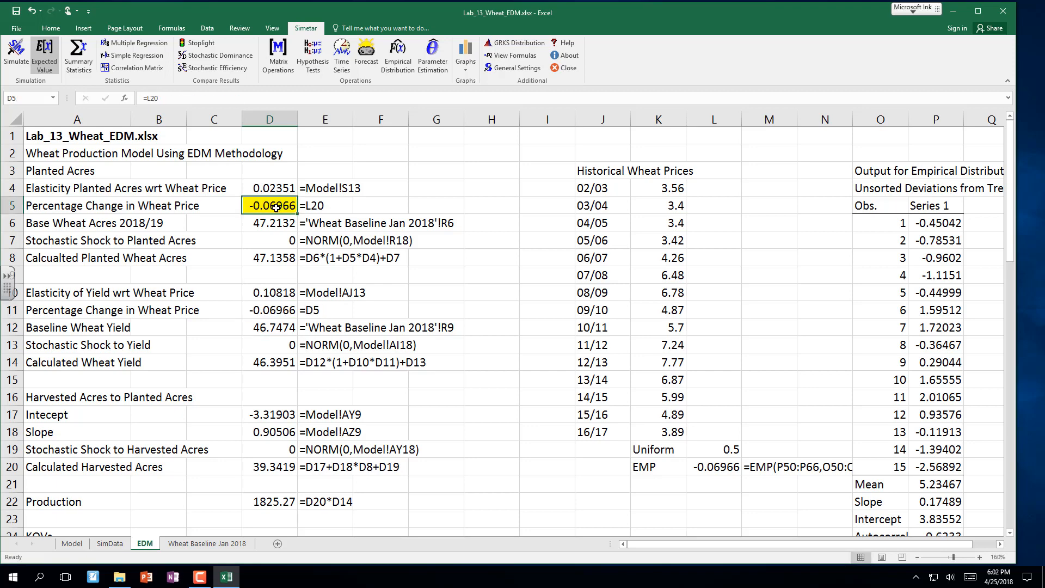
pyautogui.write('.')
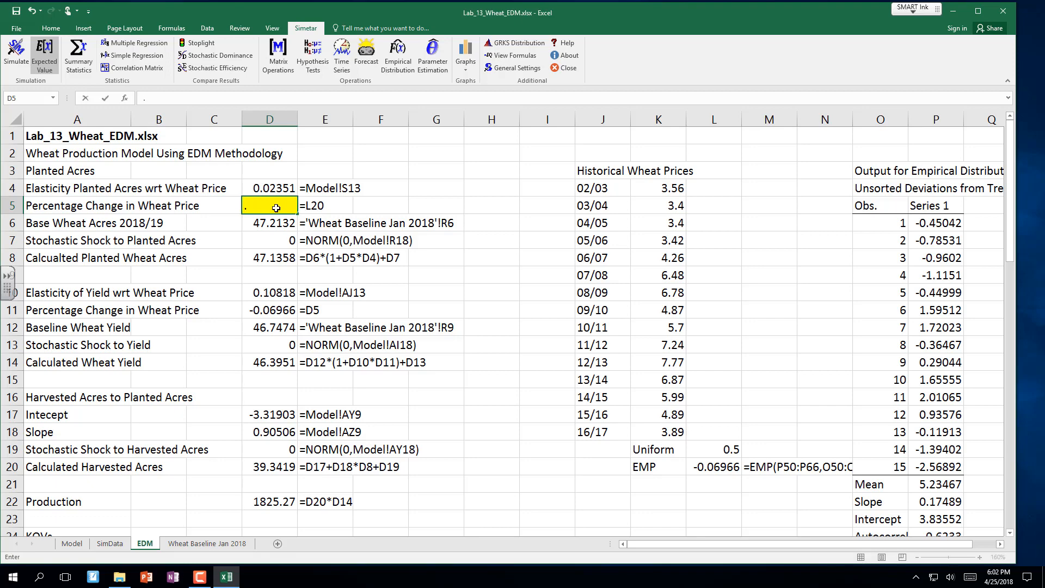
pyautogui.write('12')
pyautogui.press('Return')
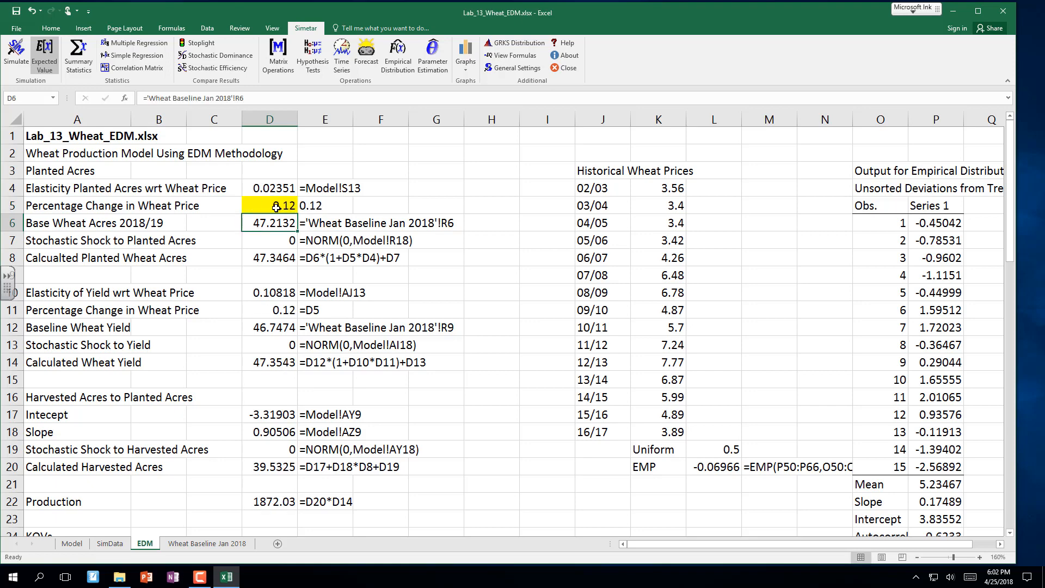
pyautogui.click(14, 51)
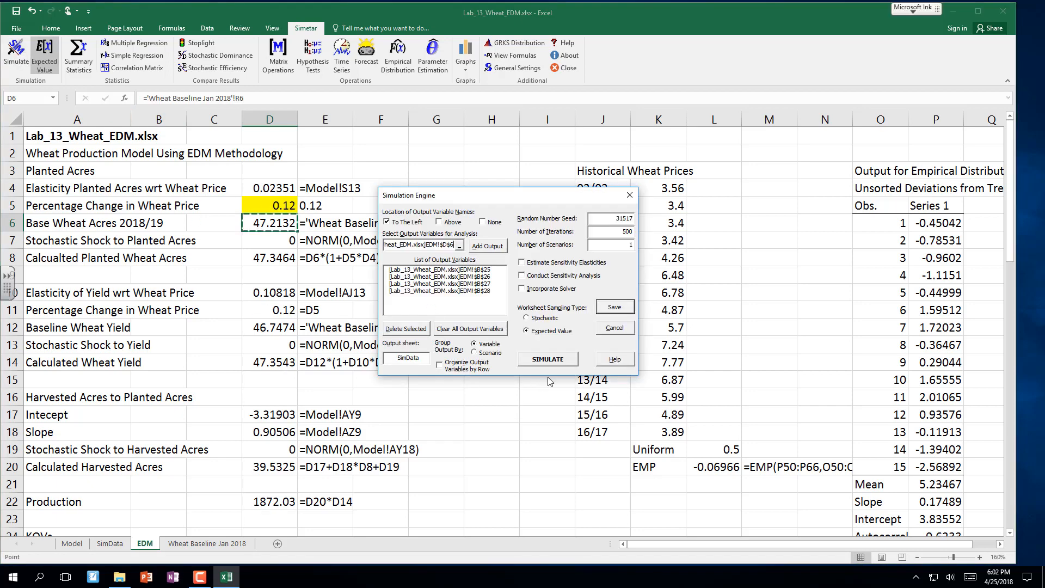
pyautogui.click(549, 361)
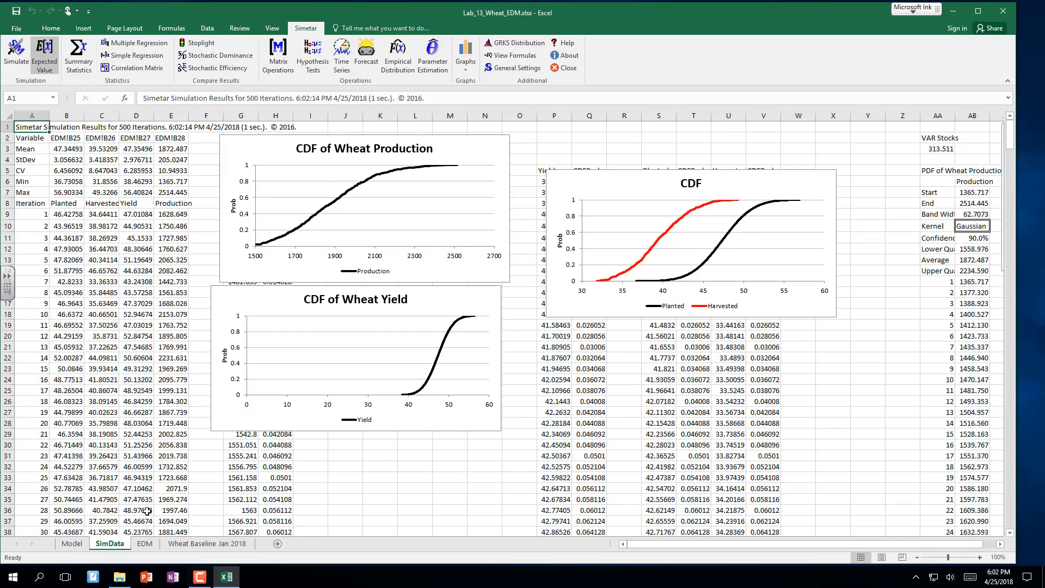
# Step: Set the percentage change in wheat price in EDM cell D5 to -0.25 and rerun the KOV simulation to SimData
pyautogui.click(150, 546)
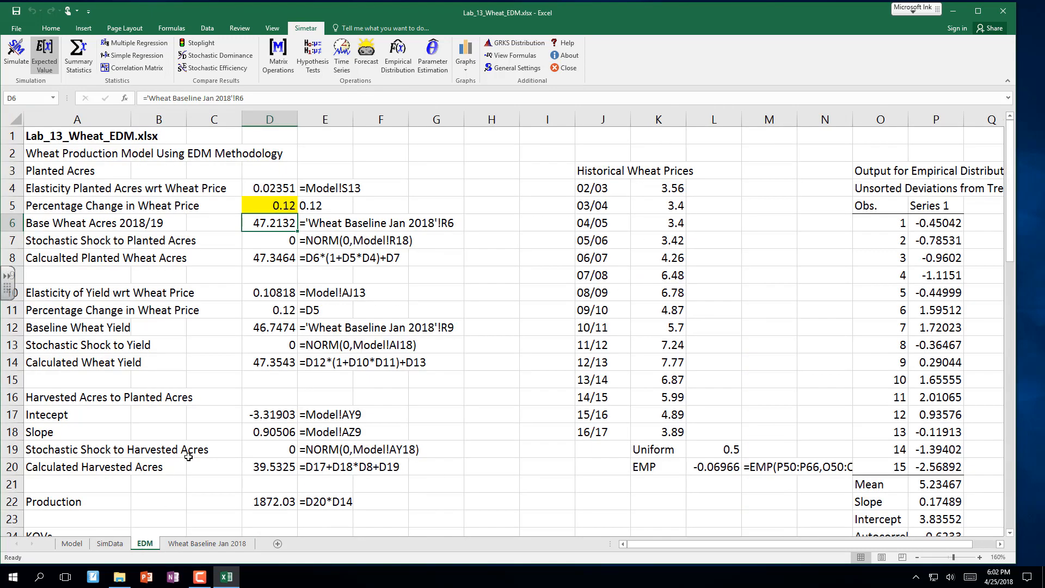
pyautogui.click(288, 204)
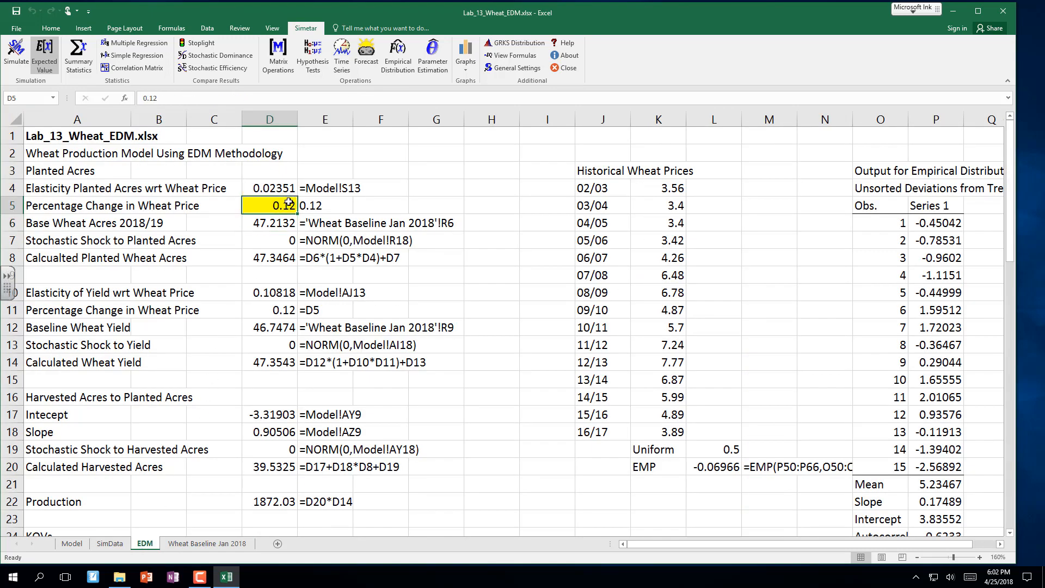
pyautogui.write('-')
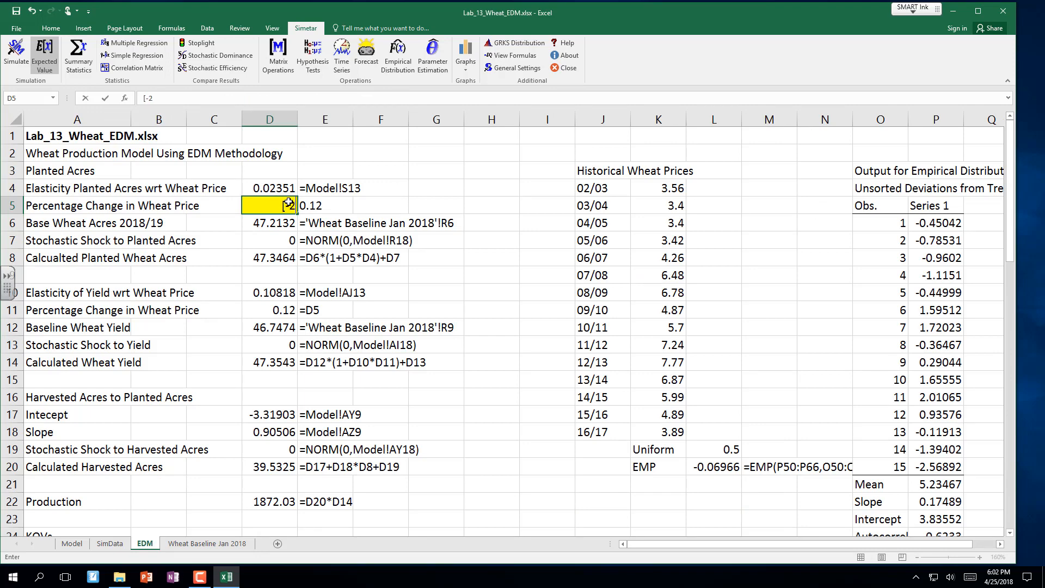
pyautogui.write('25')
pyautogui.press('BackSpace')
pyautogui.press('BackSpace')
pyautogui.press('BackSpace')
pyautogui.press('BackSpace')
pyautogui.write('-.25')
pyautogui.press('Return')
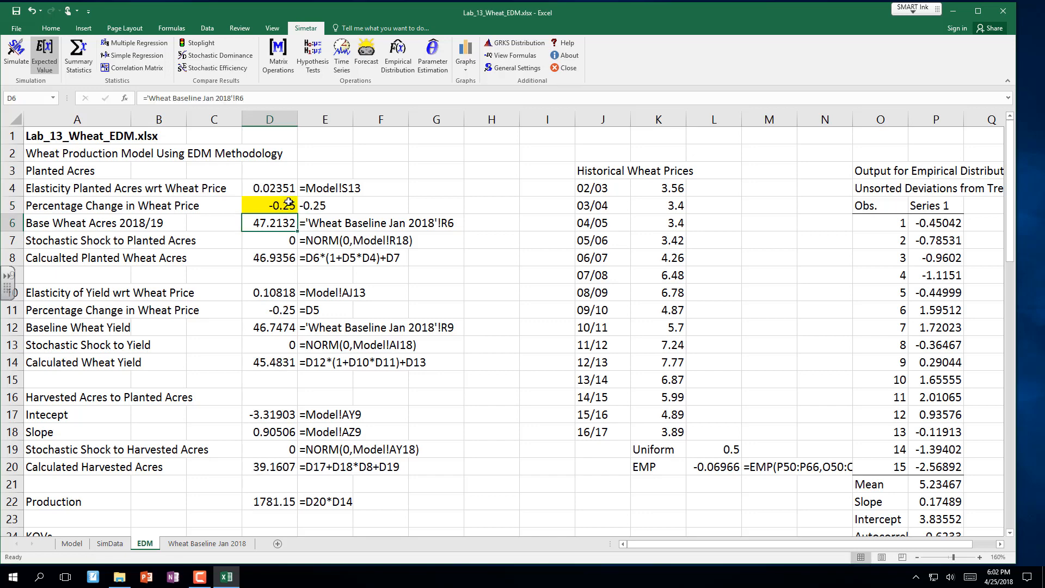
pyautogui.click(13, 50)
pyautogui.click(563, 364)
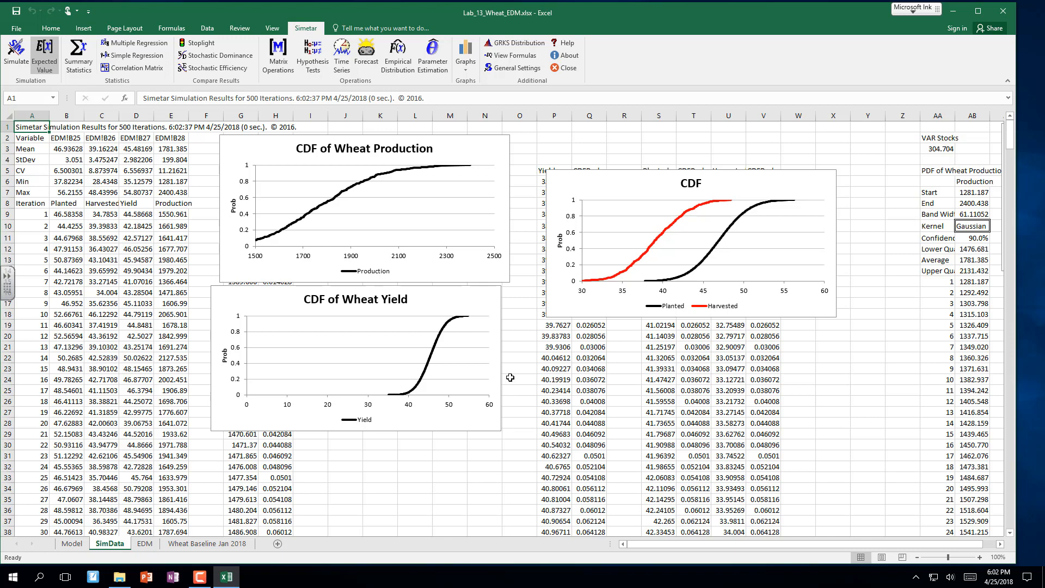
# Step: Review the planted acres, yield, harvested acres and production calculations in D4:D22 of the EDM sheet
pyautogui.click(145, 544)
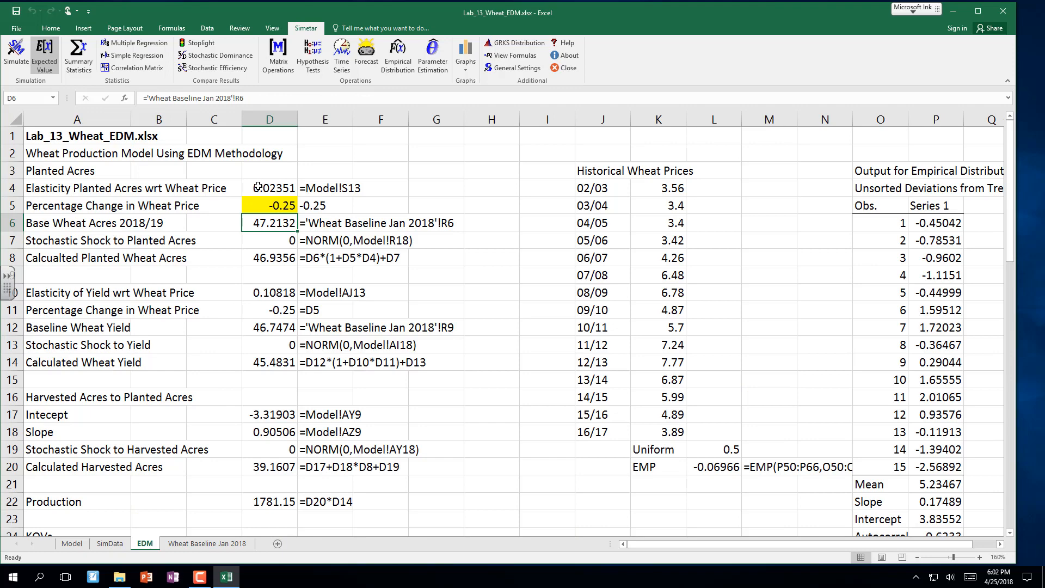
pyautogui.moveTo(258, 186); pyautogui.dragTo(232, 495)
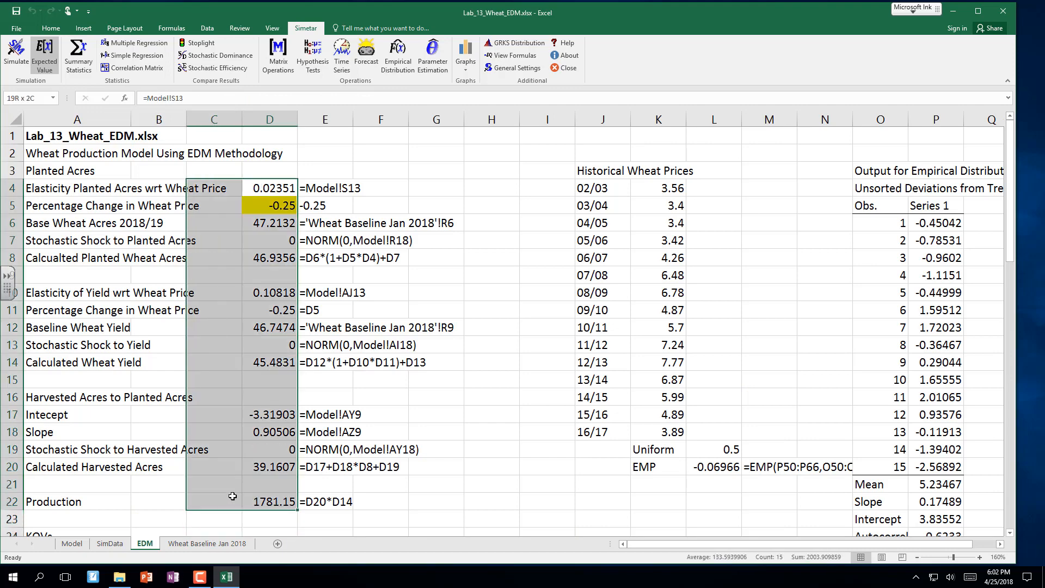
pyautogui.click(117, 494)
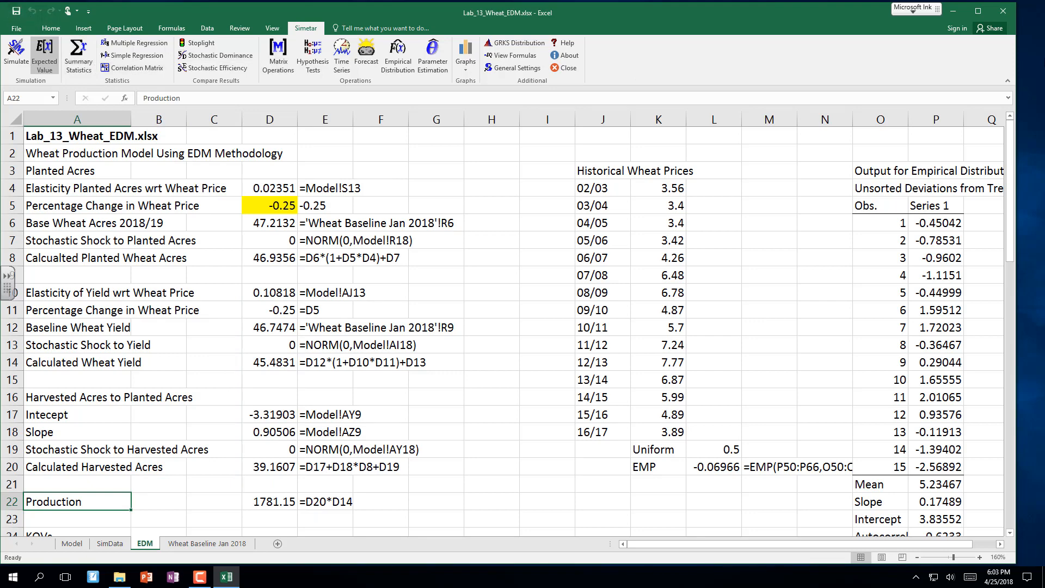
# Step: Check the harvested acres regression on the Model sheet and return to the percentage change in wheat price on the EDM sheet
pyautogui.click(1002, 12)
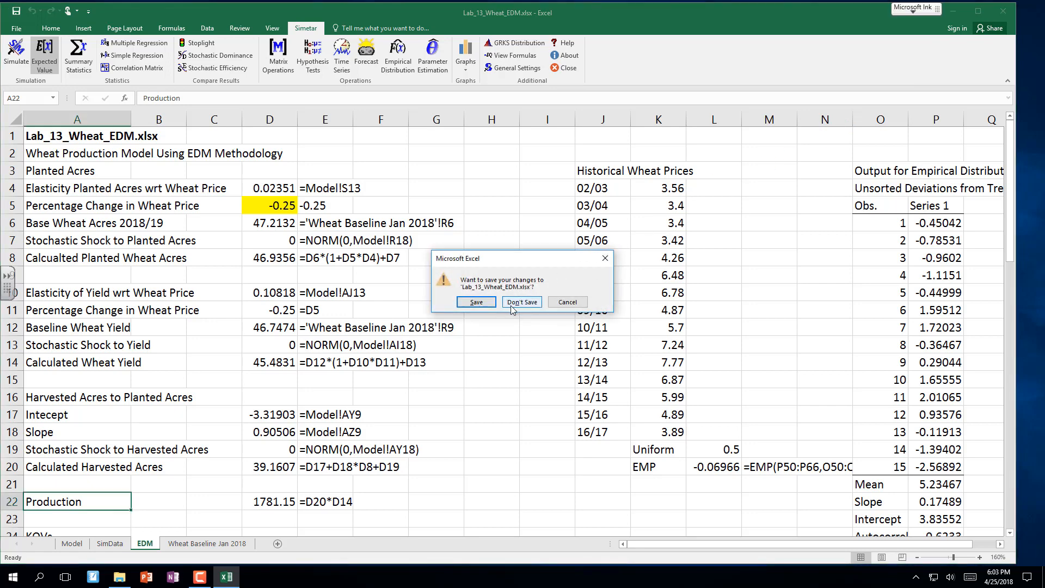
pyautogui.click(566, 301)
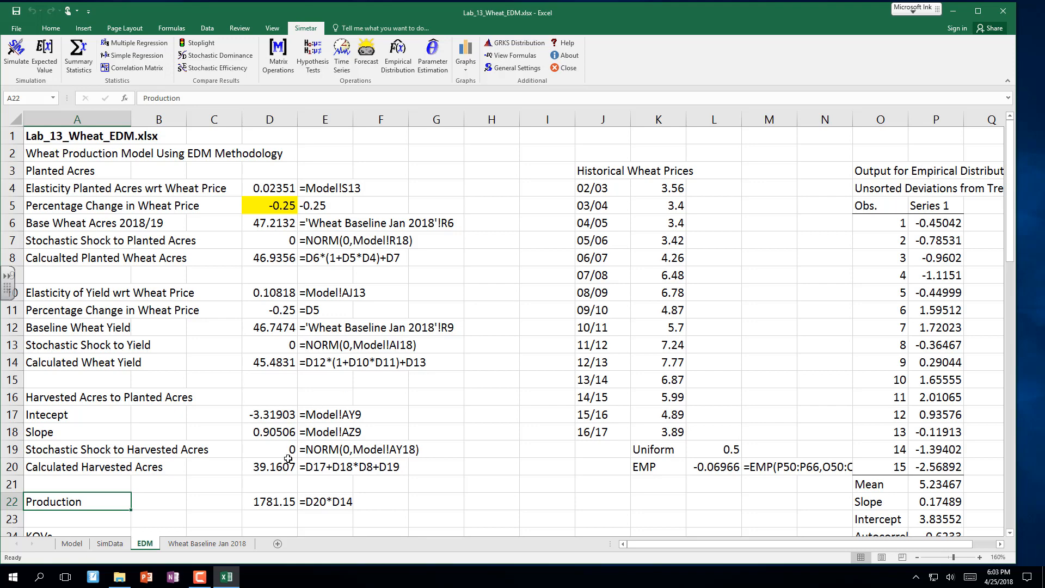
pyautogui.click(82, 542)
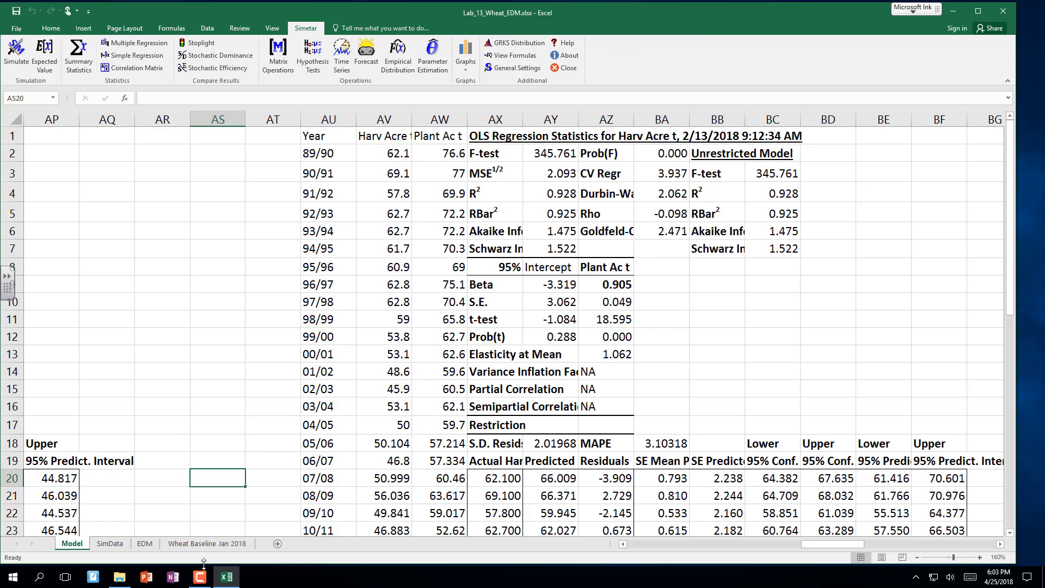
pyautogui.click(145, 543)
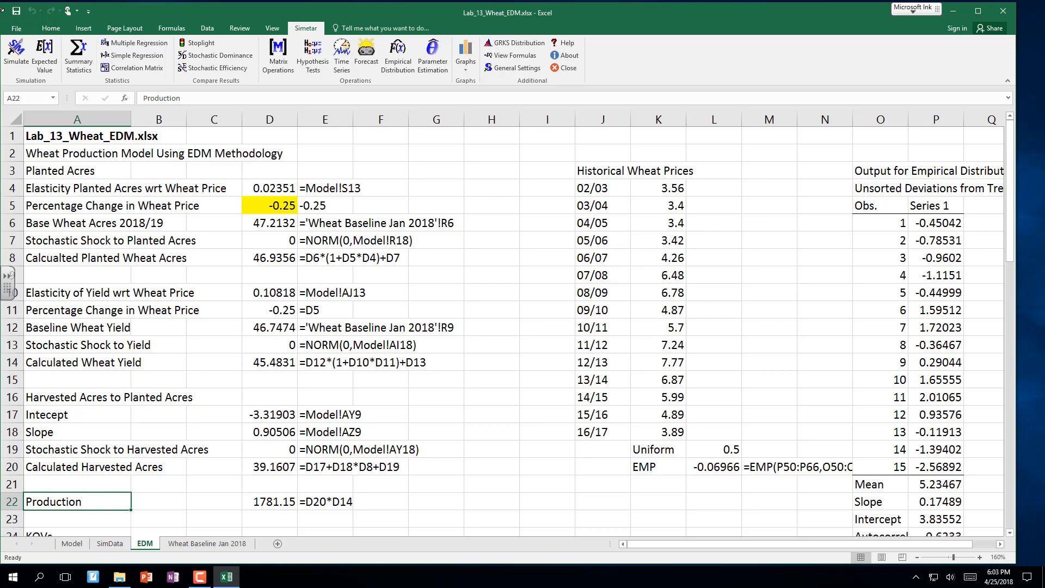
pyautogui.click(268, 205)
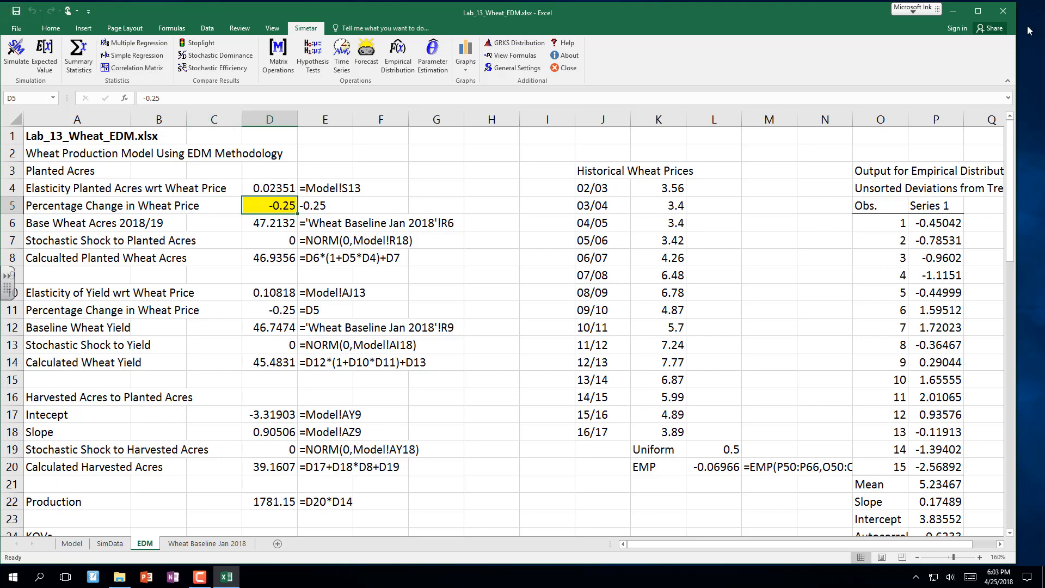
# Step: Close Lab_13_Wheat_EDM.xlsx by ending the unresponsive program and cancelling the information recovery
pyautogui.click(1003, 14)
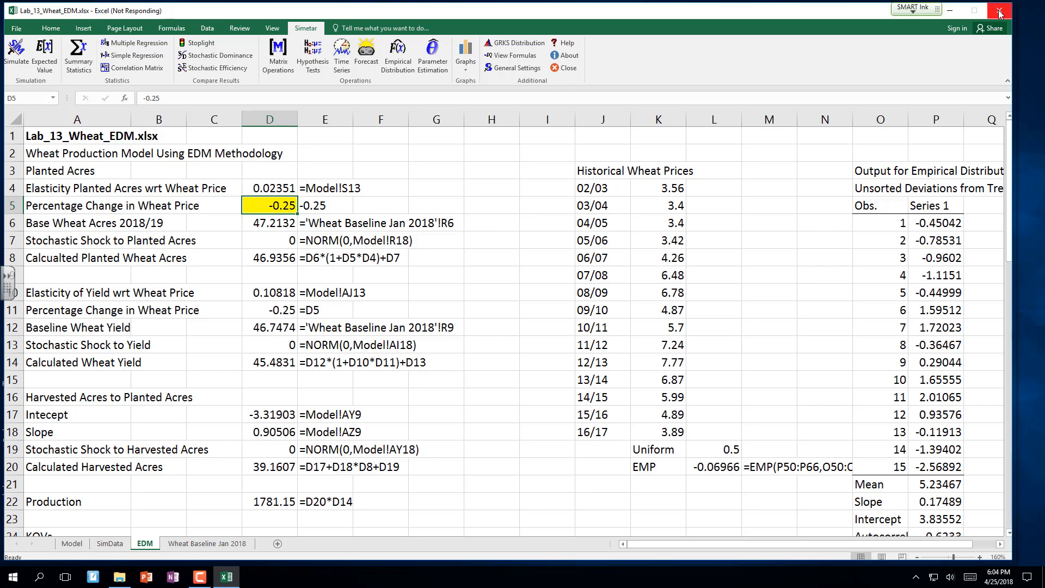
pyautogui.click(1000, 14)
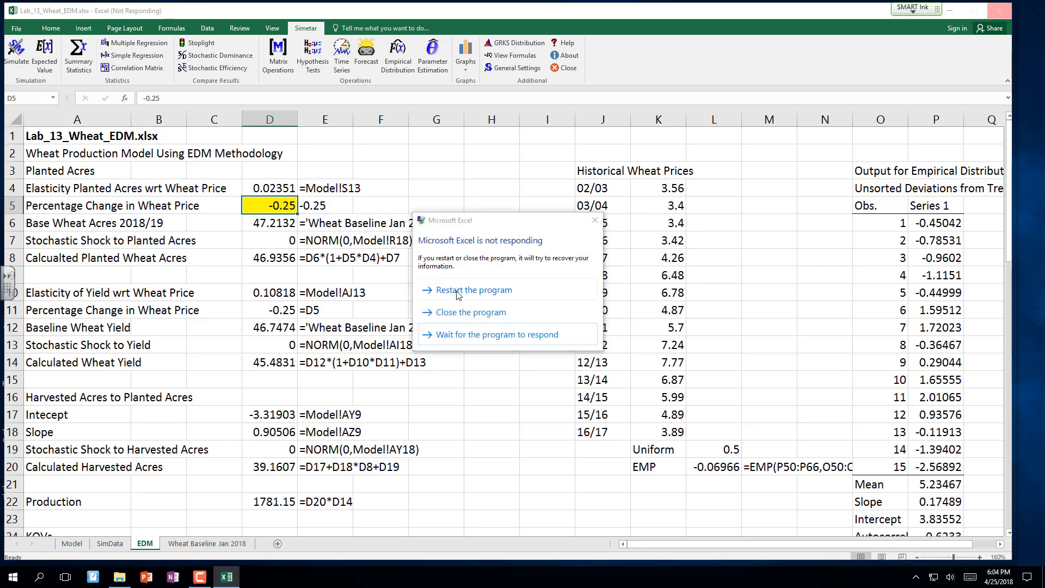
pyautogui.click(460, 313)
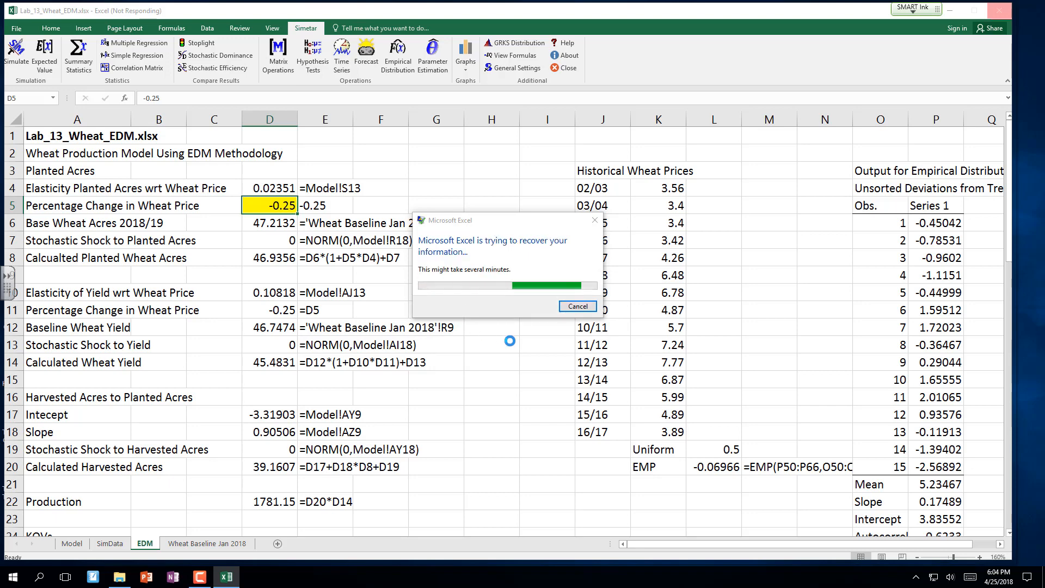
pyautogui.click(577, 305)
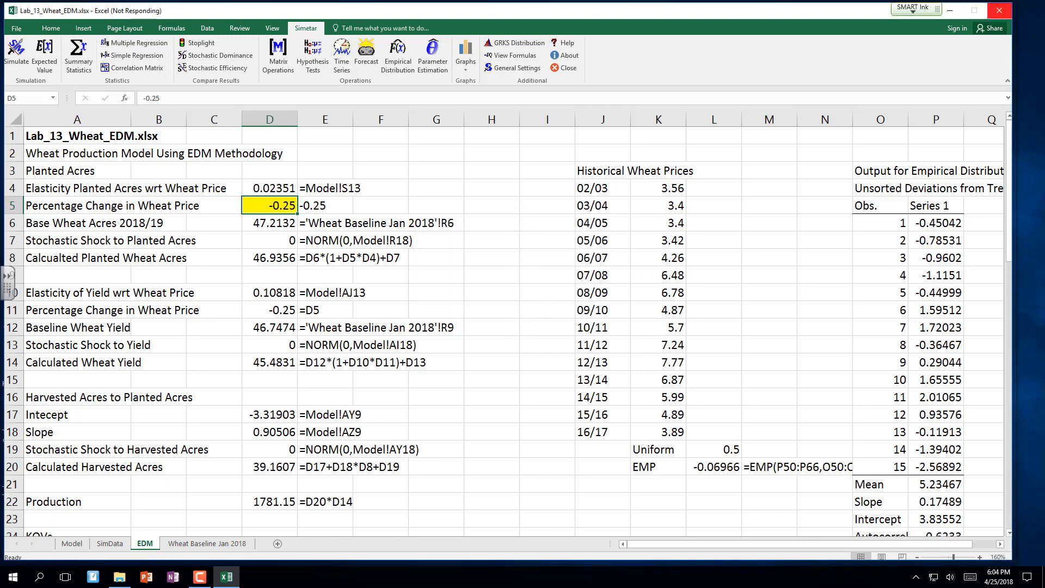
pyautogui.click(1000, 11)
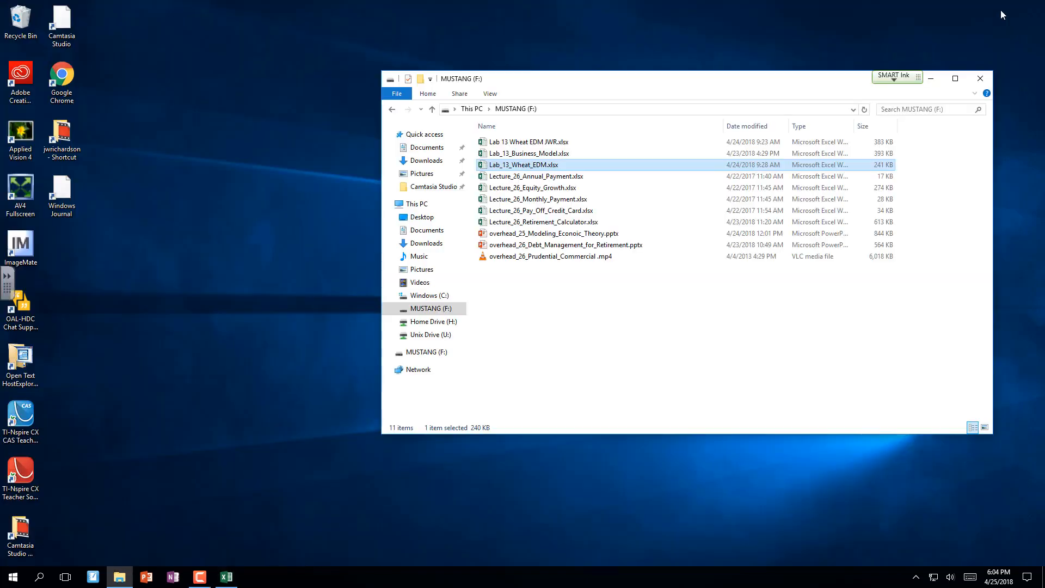
# Step: Open Lab_13_Business_Model.xlsx from the MUSTANG (F:) drive and remove the recovered wheat EDM files from Document Recovery
pyautogui.click(531, 156)
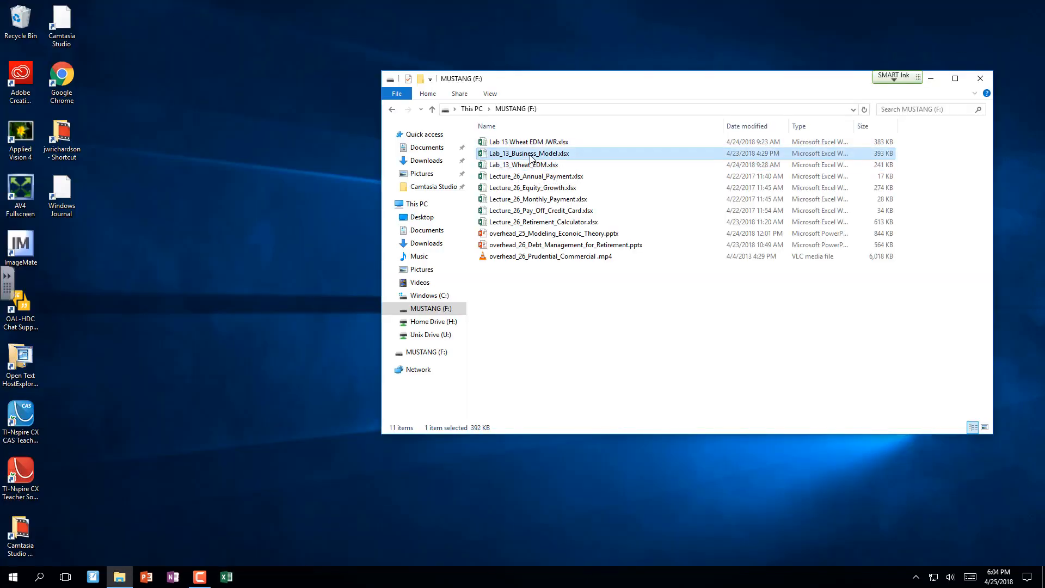
pyautogui.doubleClick(532, 155)
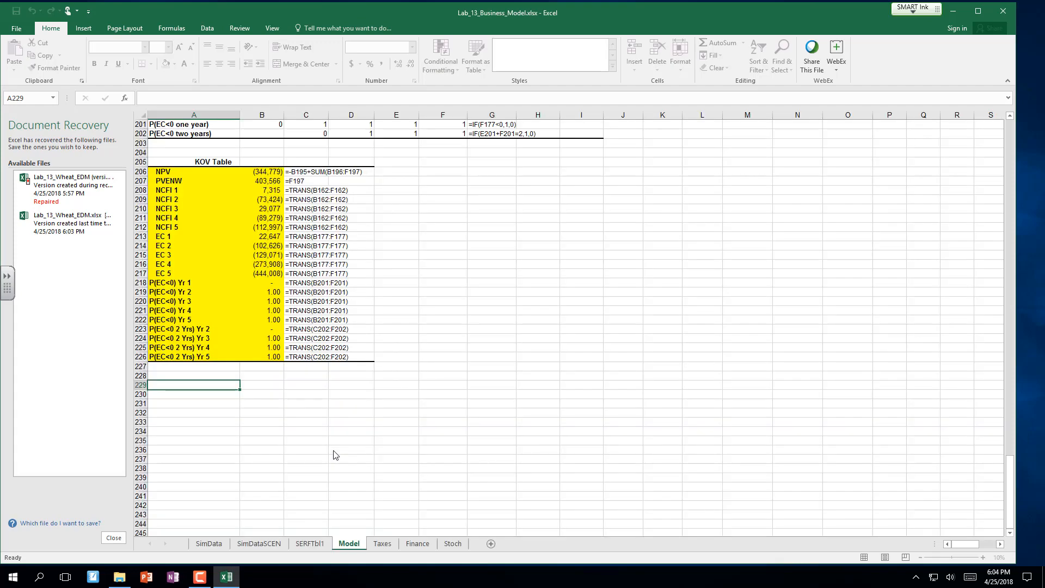
pyautogui.click(114, 537)
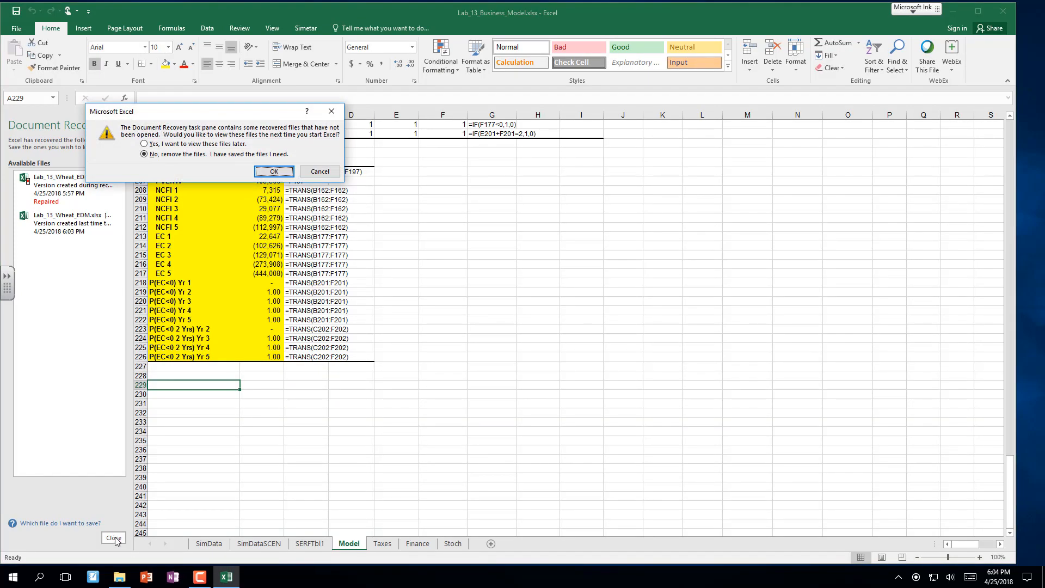
pyautogui.click(274, 172)
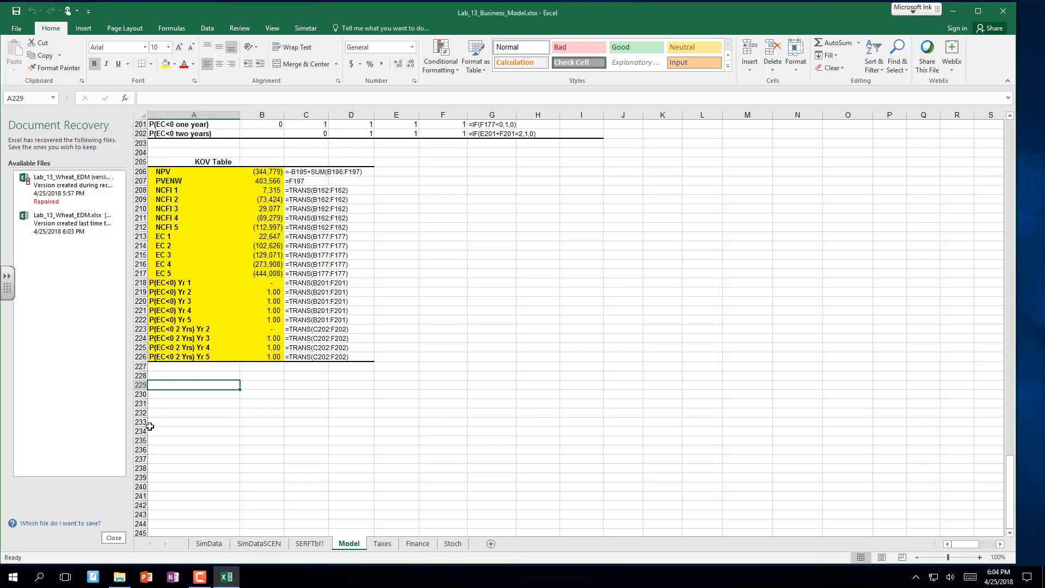
pyautogui.click(113, 538)
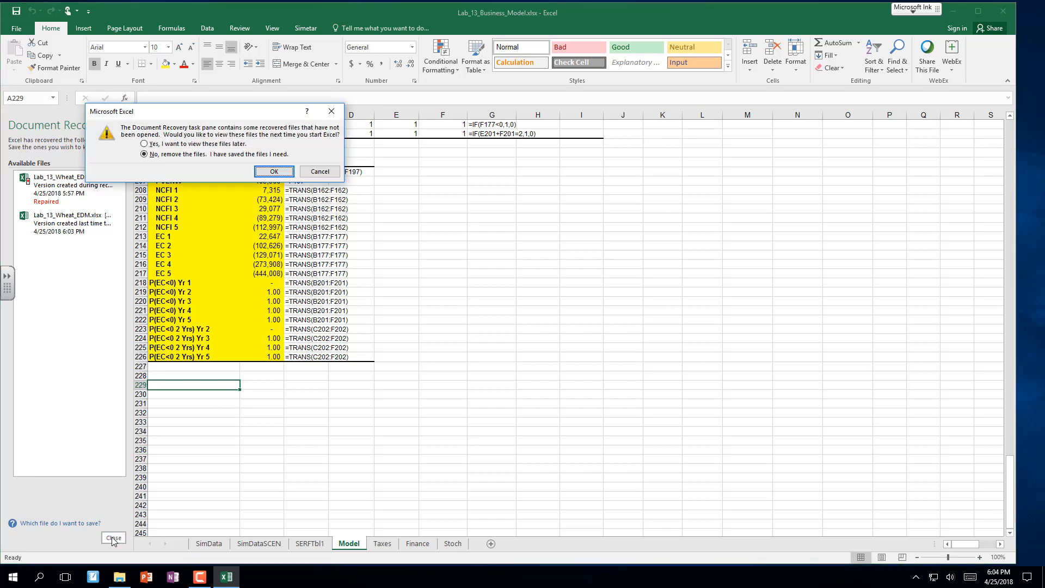
pyautogui.click(281, 173)
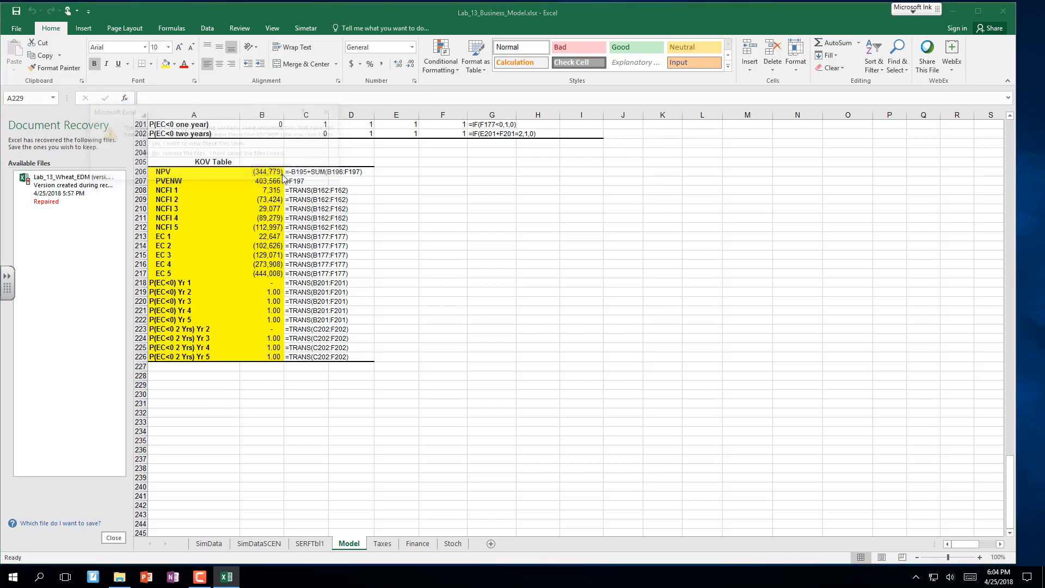
# Step: Examine the Model sheet from the KOV table up through the financial statements and stochastic values to the scenario definitions
pyautogui.scroll(8, 116, 454)
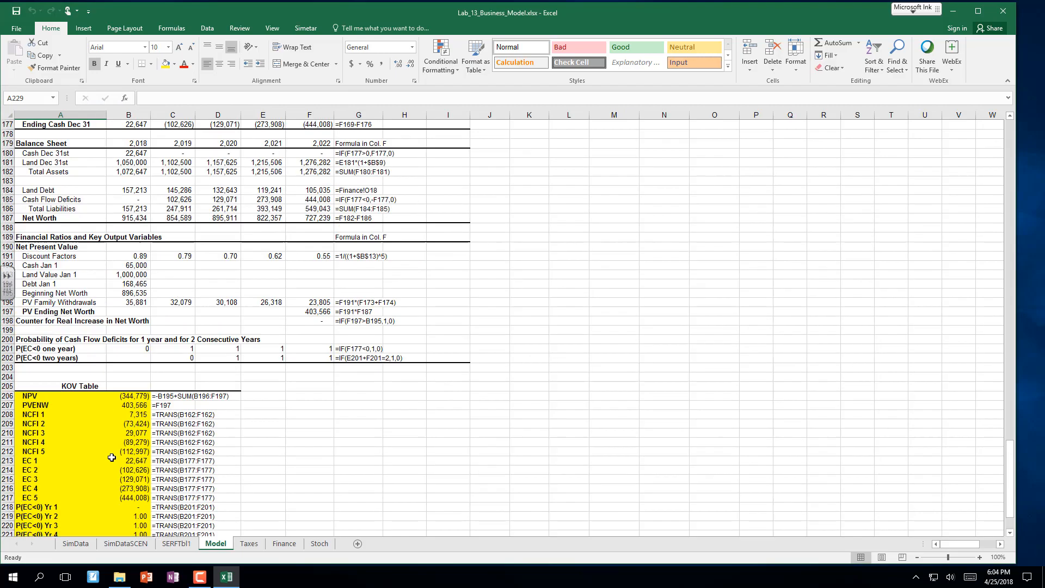
pyautogui.scroll(19, 112, 457)
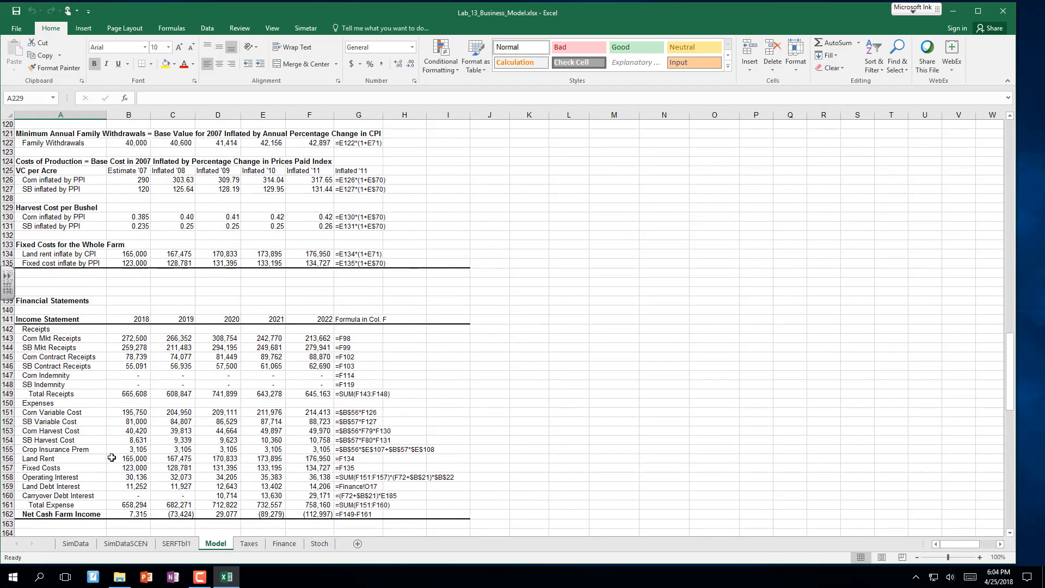
pyautogui.scroll(18, 111, 457)
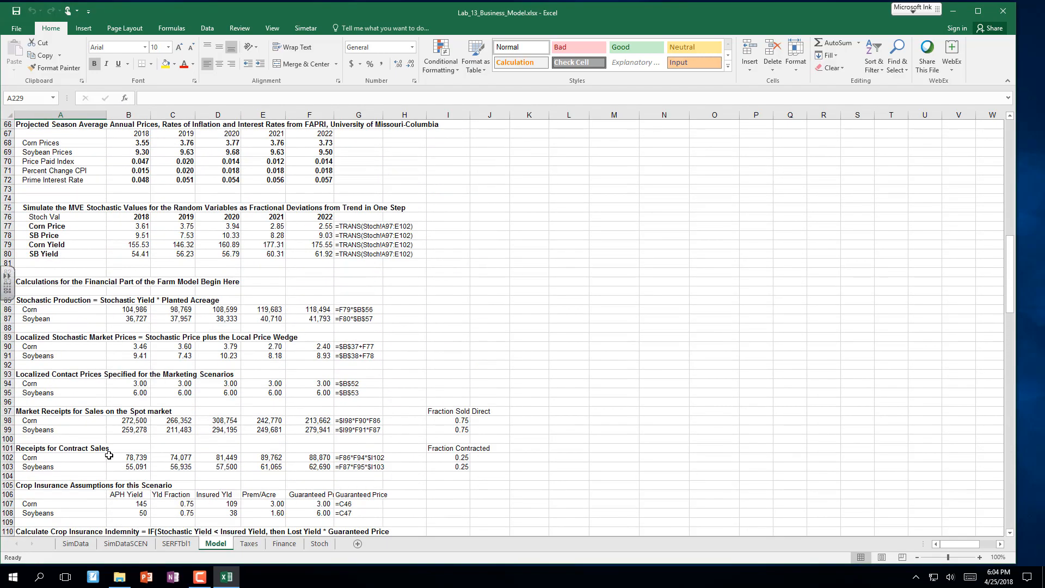
pyautogui.scroll(13, 109, 455)
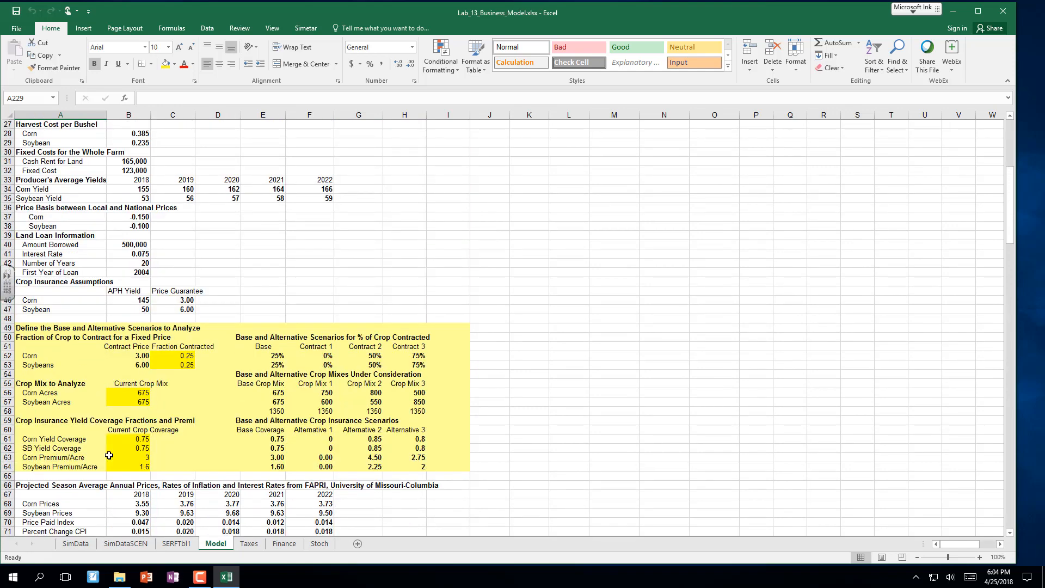
pyautogui.scroll(-13, 107, 454)
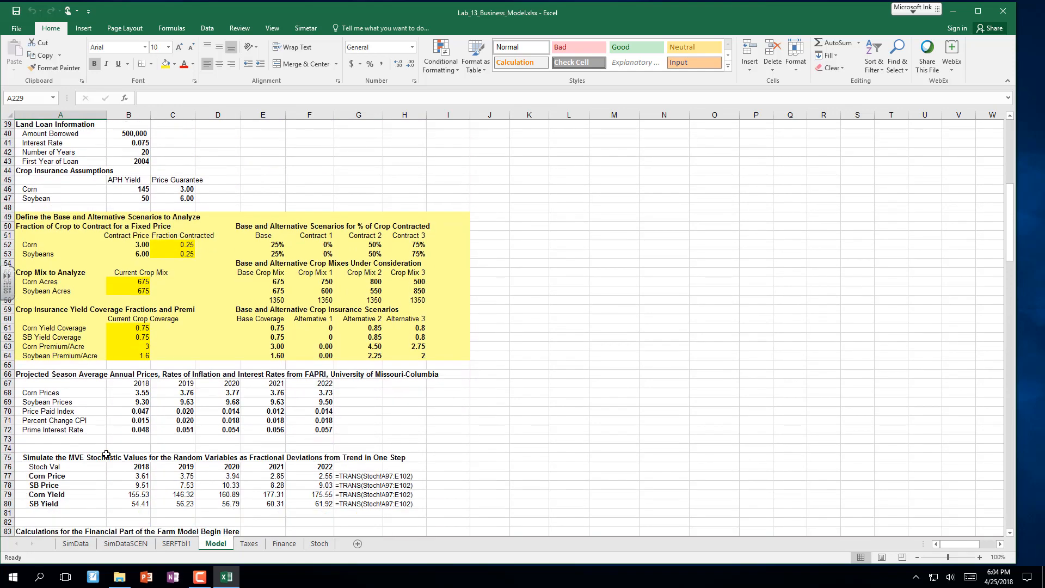
pyautogui.scroll(-1, 106, 454)
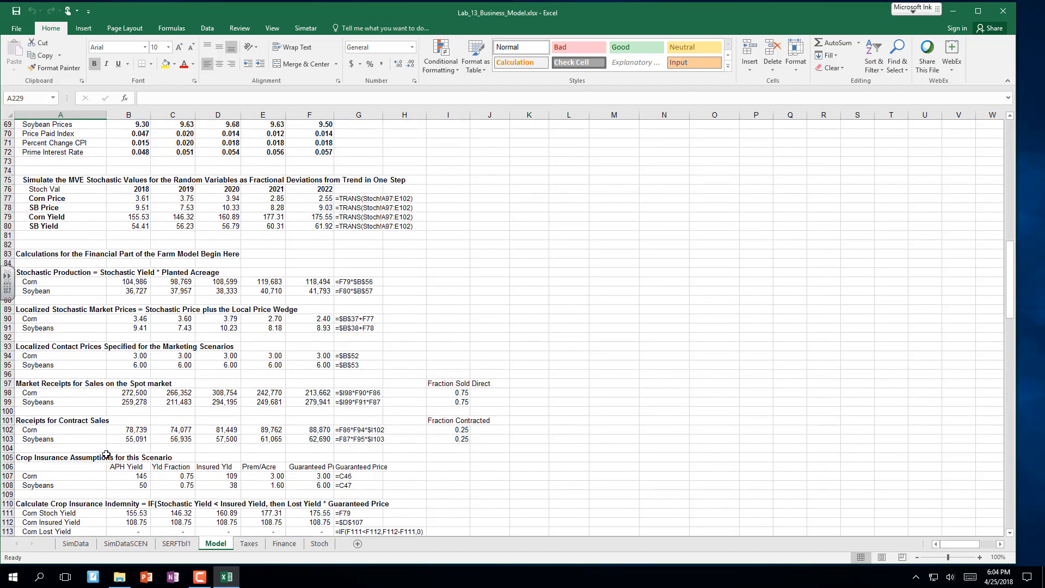
pyautogui.scroll(9, 106, 454)
pyautogui.scroll(3, 106, 454)
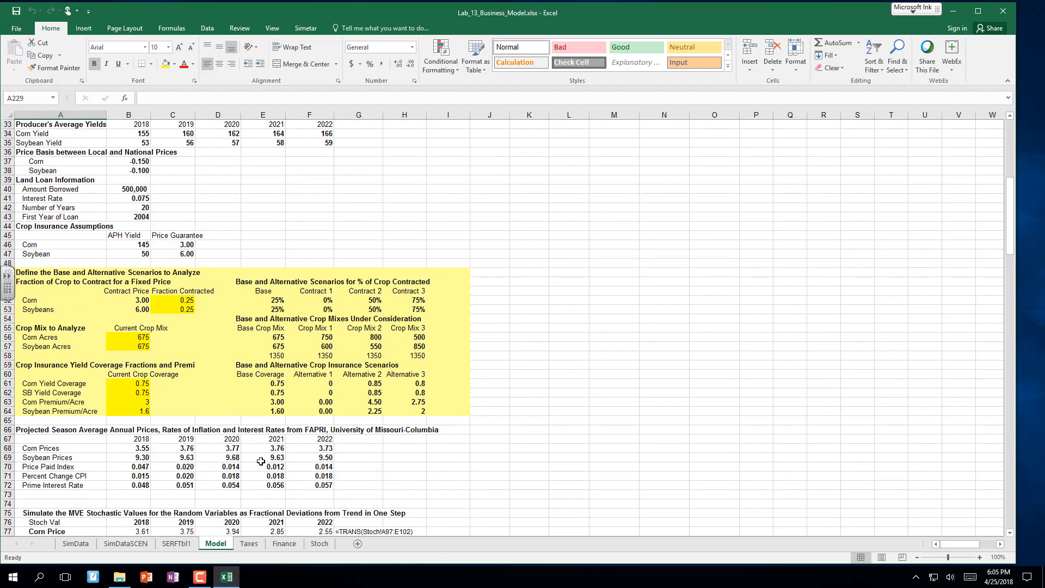
# Step: Enlarge the Model sheet to 190% zoom, bringing the base and alternative scenarios block back into view from column A
pyautogui.click(980, 557)
pyautogui.click(979, 557)
pyautogui.click(980, 557)
pyautogui.click(980, 557)
pyautogui.click(980, 557)
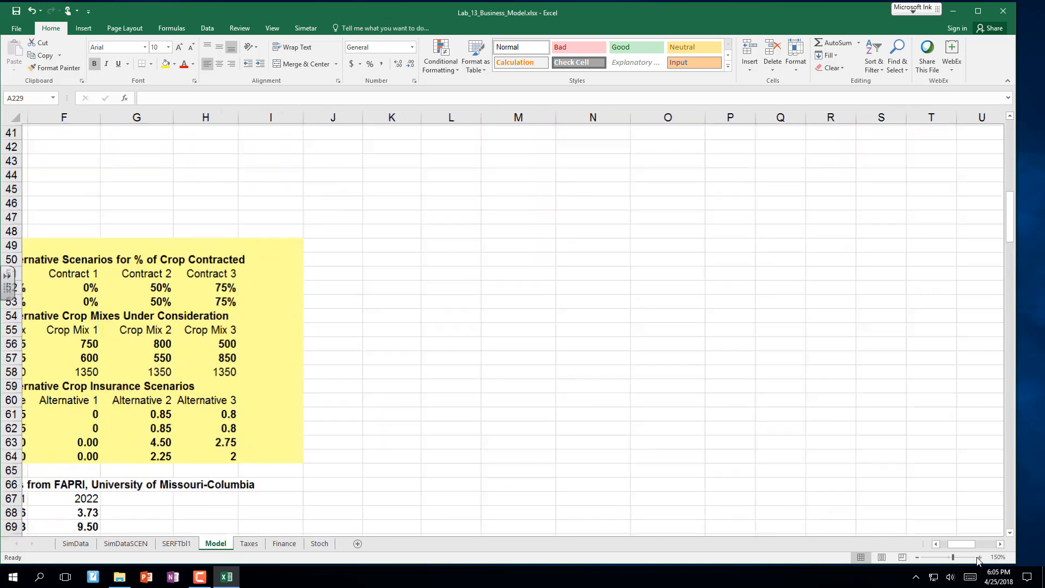
pyautogui.click(980, 557)
pyautogui.click(966, 557)
pyautogui.click(351, 452)
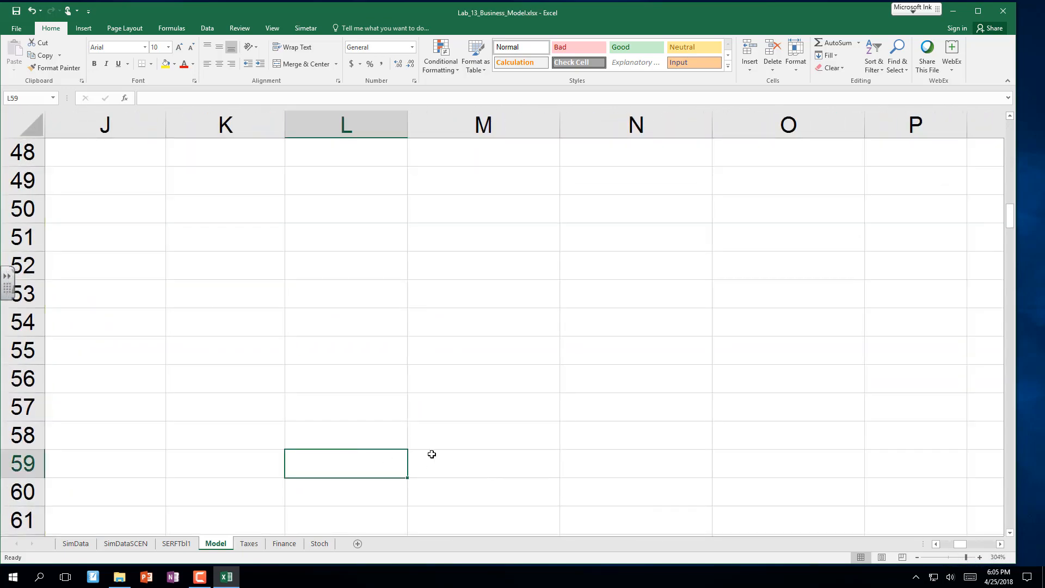
pyautogui.click(917, 557)
pyautogui.click(917, 558)
pyautogui.click(917, 557)
pyautogui.click(917, 557)
pyautogui.click(917, 558)
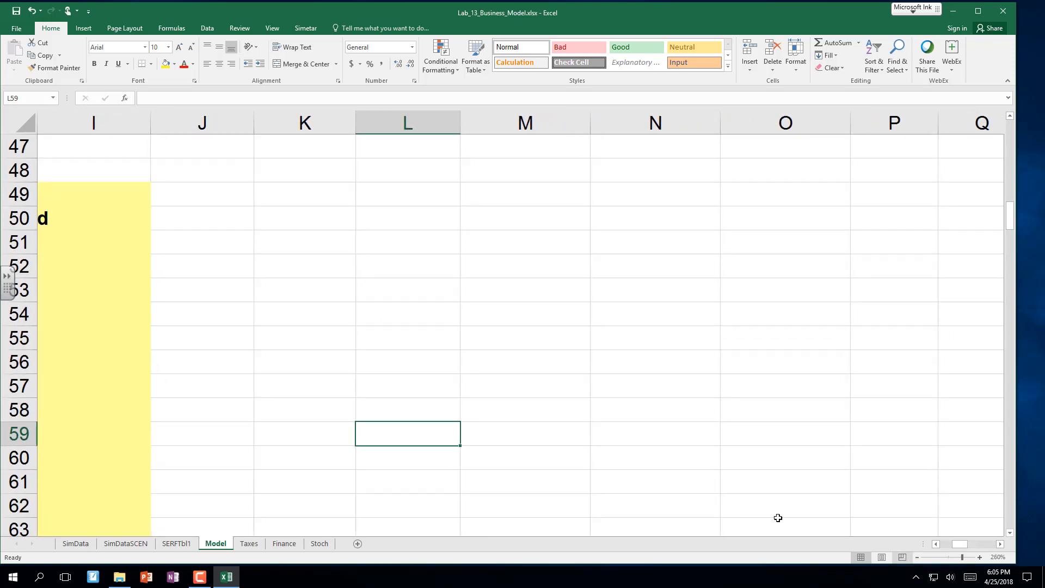
pyautogui.click(166, 354)
pyautogui.press('Home')
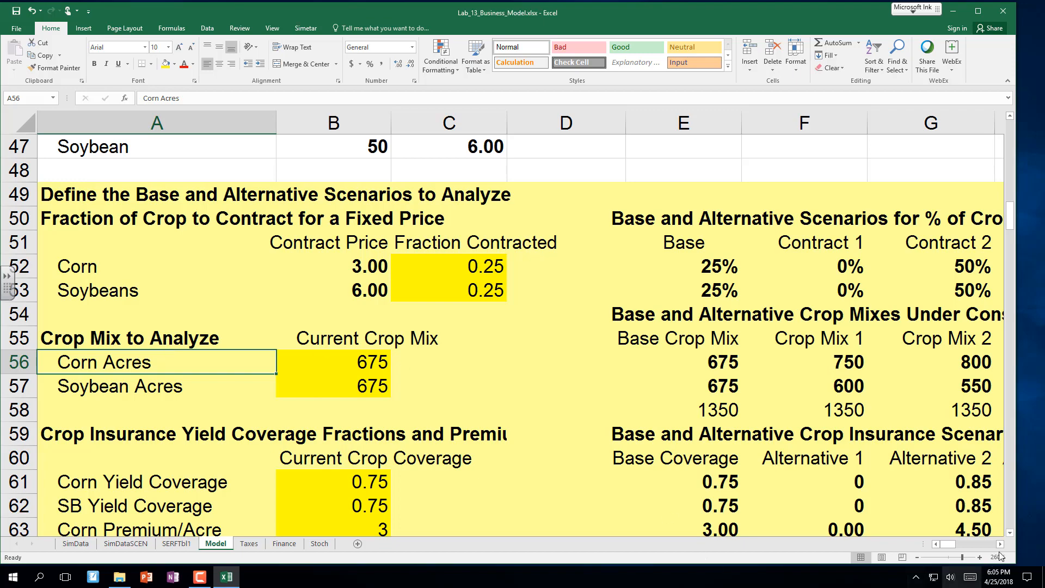
pyautogui.click(917, 557)
pyautogui.click(917, 557)
pyautogui.click(918, 558)
pyautogui.click(918, 557)
pyautogui.click(917, 558)
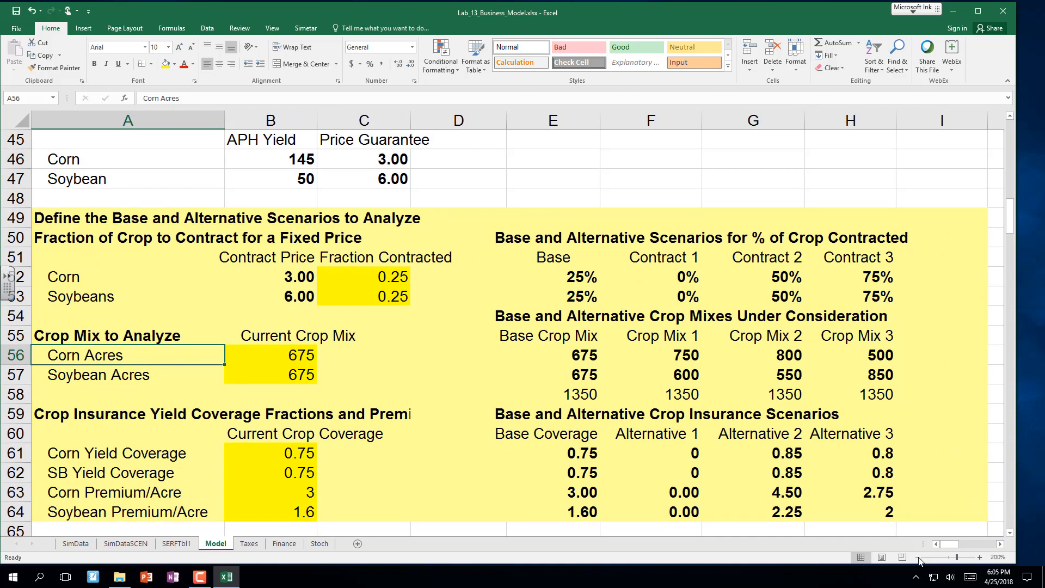
pyautogui.click(918, 557)
pyautogui.click(918, 557)
# Step: Re-enter the formula =WBNAME() in cell A1 of the Model sheet to refresh the workbook name
pyautogui.scroll(7, 226, 222)
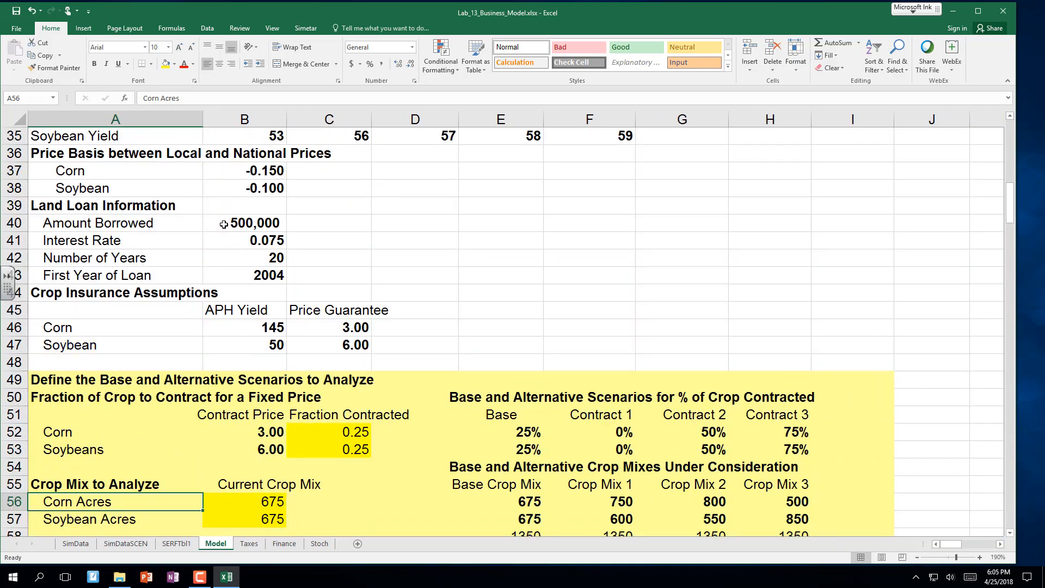
pyautogui.scroll(7, 225, 222)
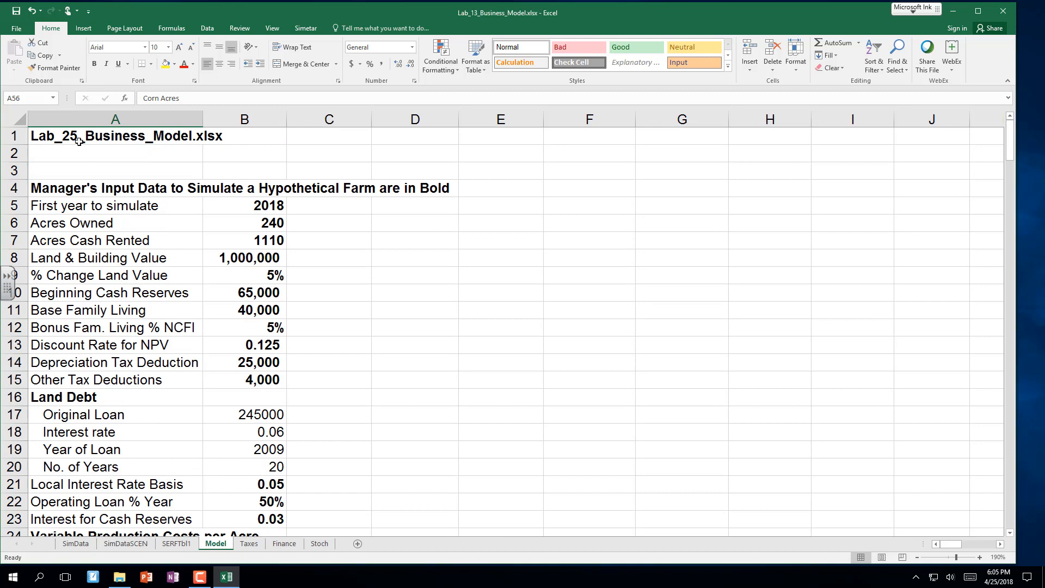
pyautogui.click(77, 141)
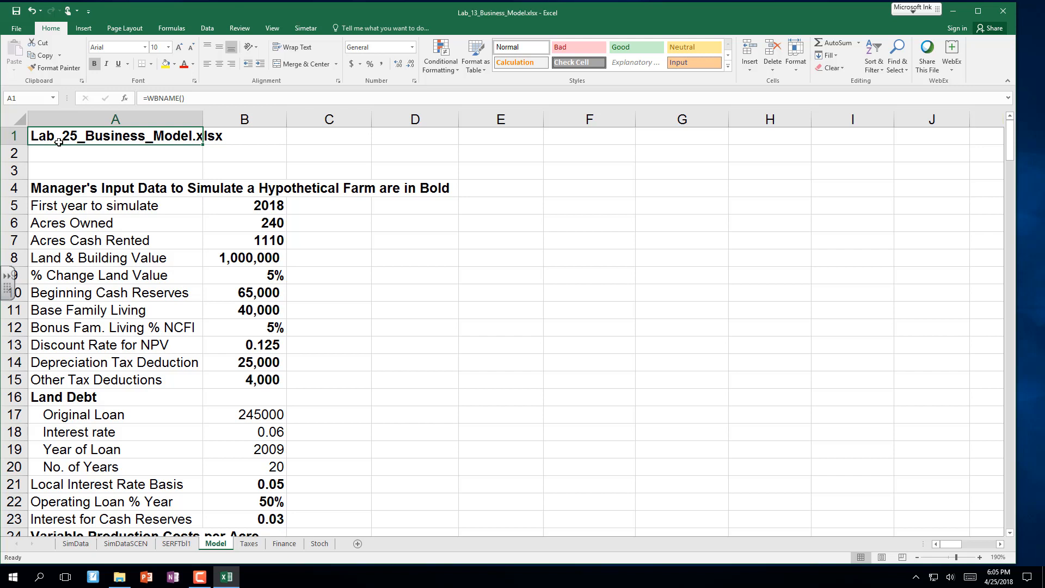
pyautogui.write('=wbname')
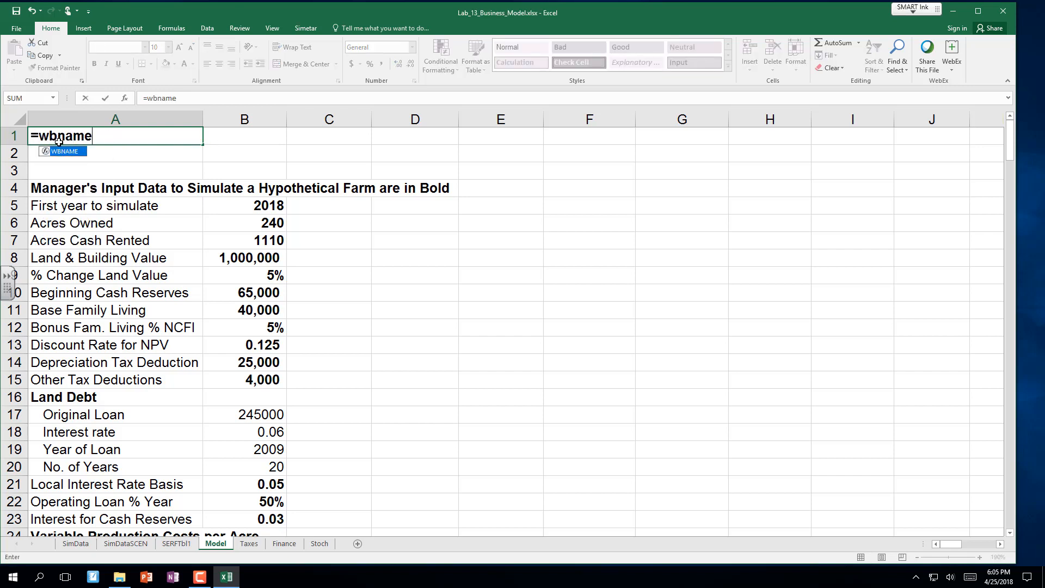
pyautogui.write('()')
pyautogui.press('Return')
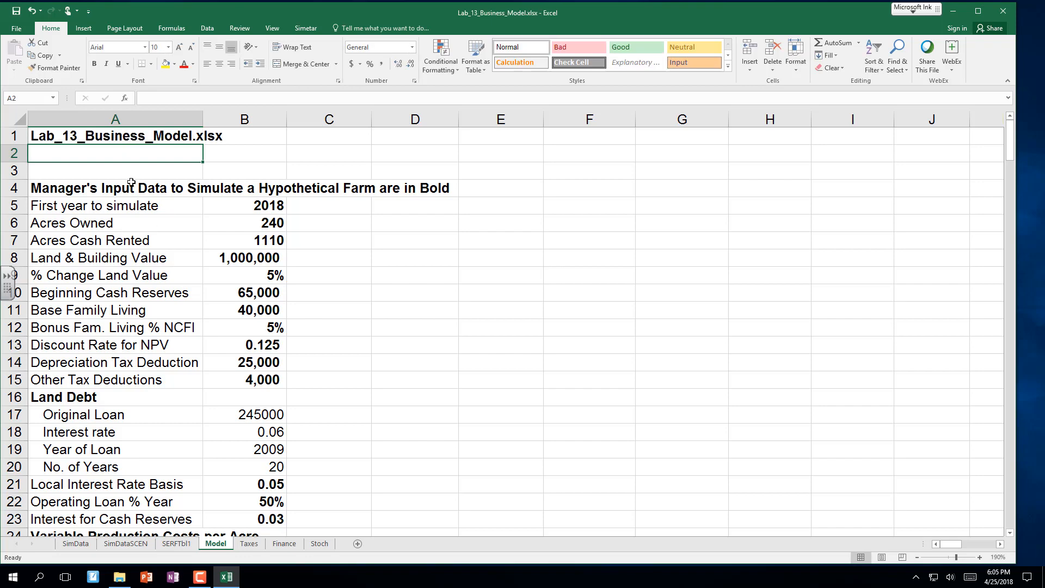
# Step: Examine the manager's input data on the Model sheet, from the first simulated year and acreage to the land value and its percentage change
pyautogui.scroll(-3, 131, 182)
pyautogui.scroll(2, 131, 174)
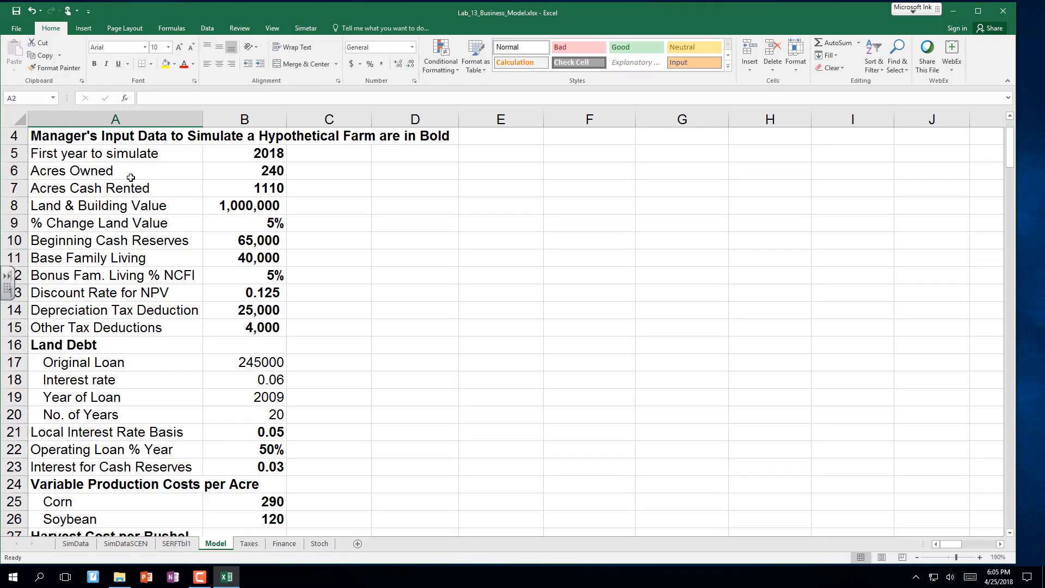
pyautogui.click(233, 159)
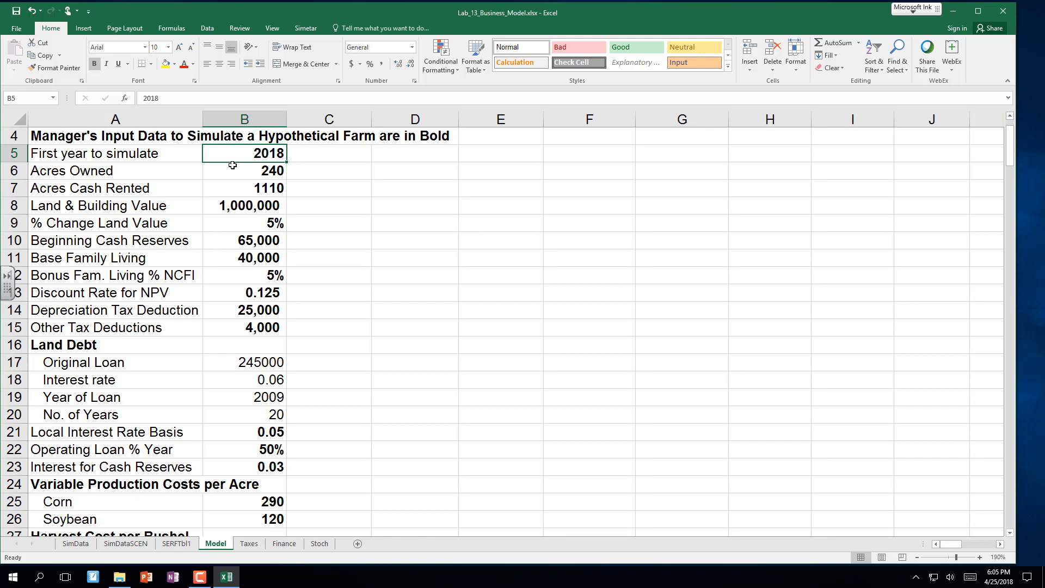
pyautogui.scroll(-1, 241, 171)
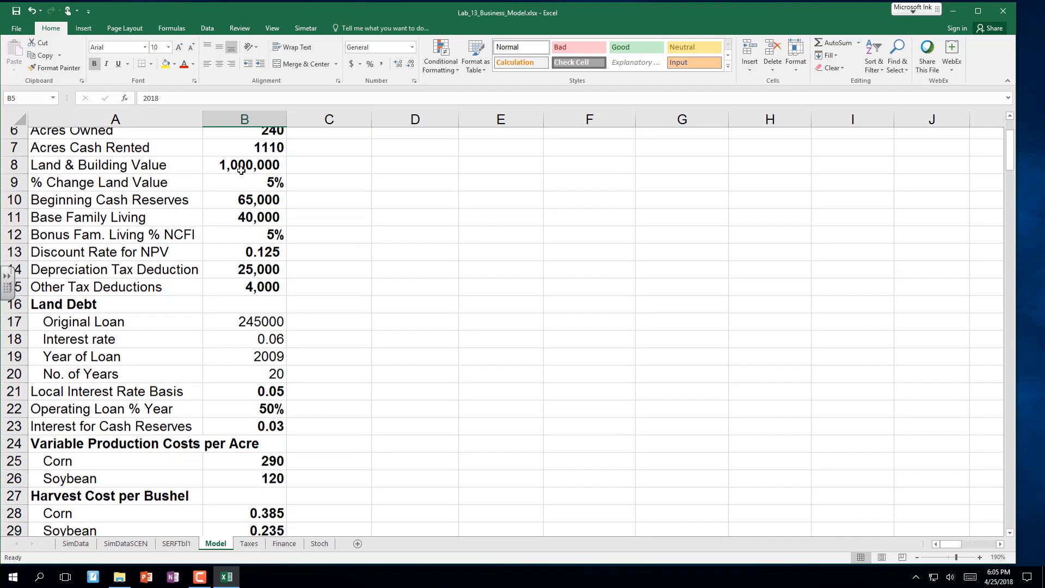
pyautogui.scroll(1, 241, 170)
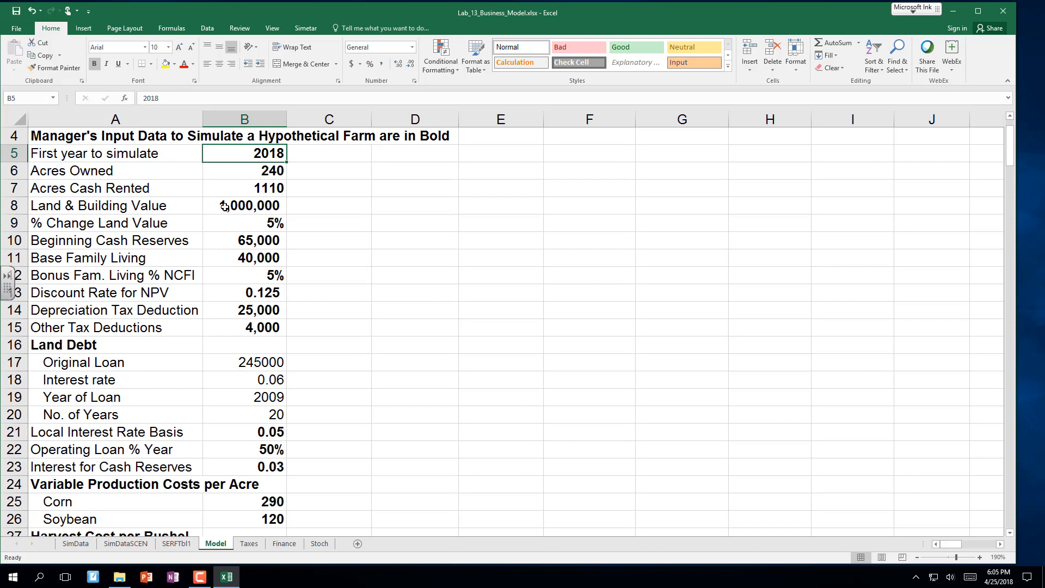
pyautogui.scroll(-1, 225, 207)
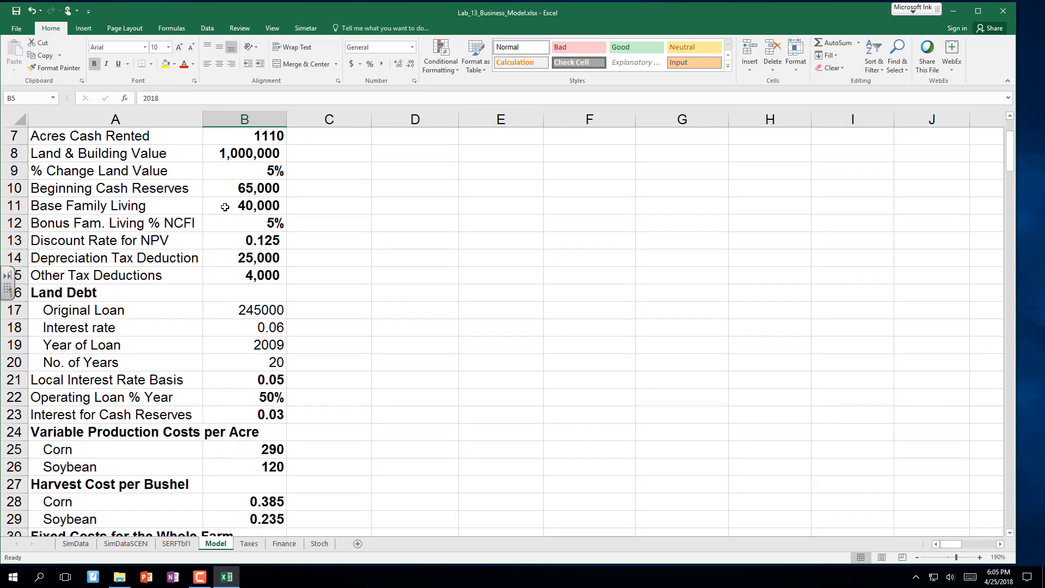
pyautogui.click(222, 177)
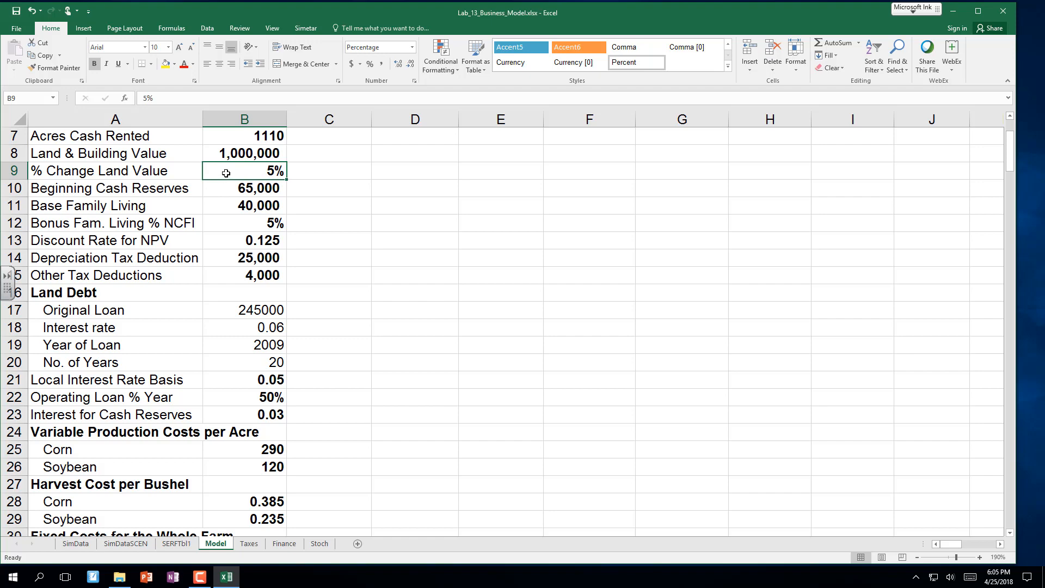
# Step: Review the beginning cash reserves, family living, NPV discount rate and tax deduction inputs of the farm
pyautogui.scroll(-1, 226, 173)
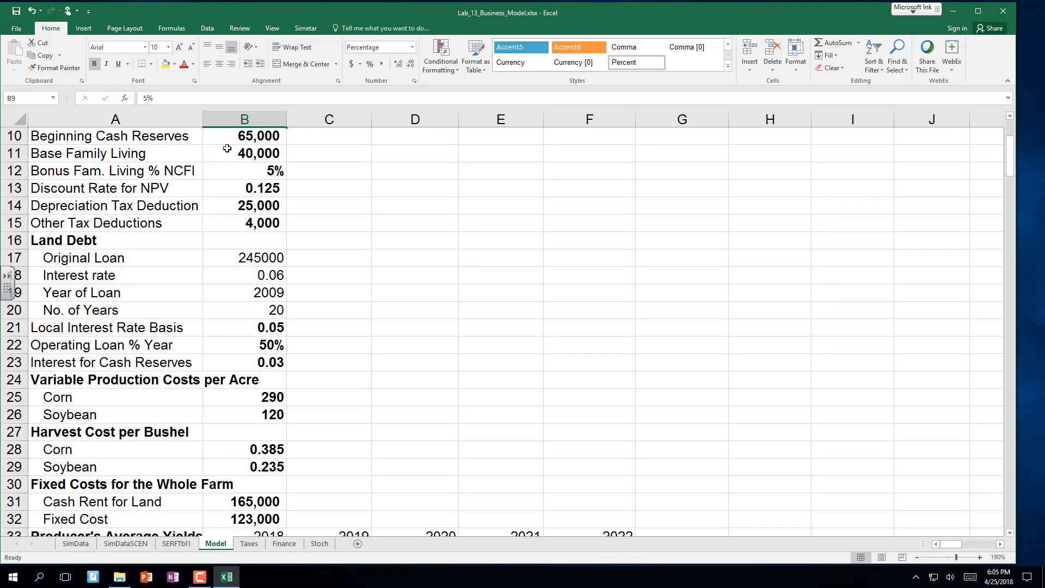
pyautogui.click(227, 141)
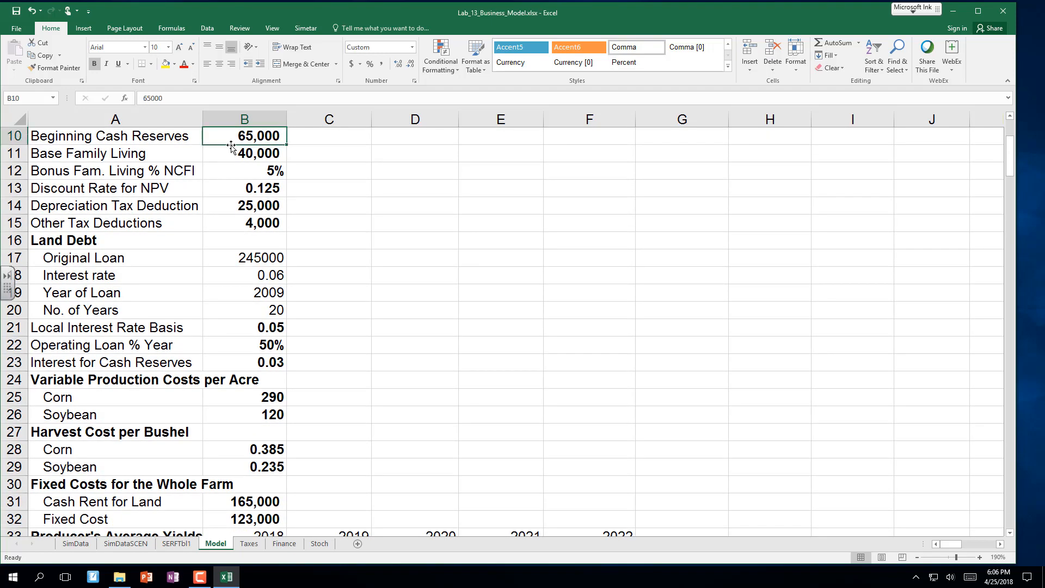
pyautogui.click(232, 152)
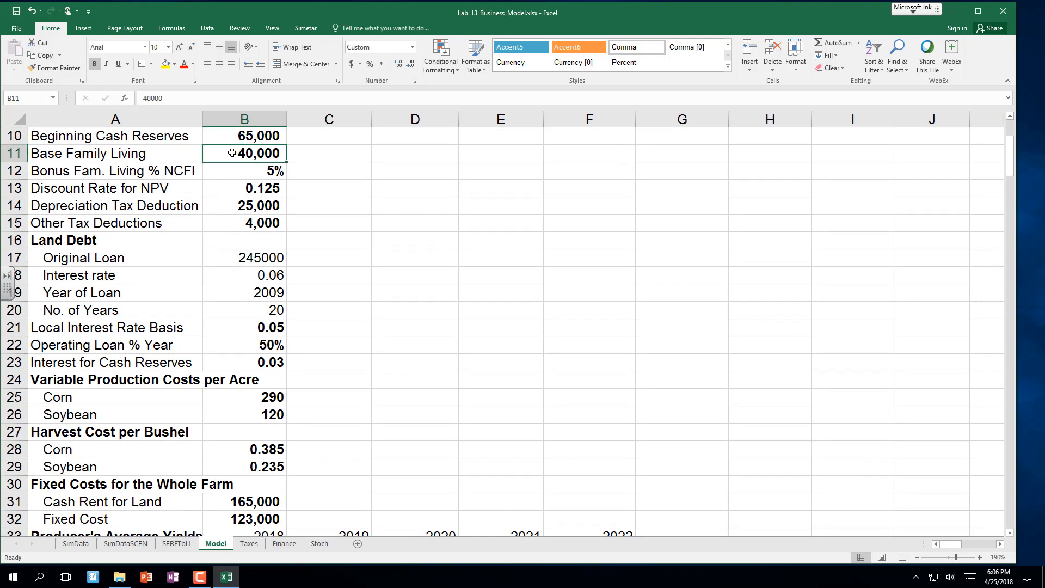
pyautogui.scroll(-1, 232, 153)
pyautogui.scroll(1, 233, 155)
pyautogui.click(229, 183)
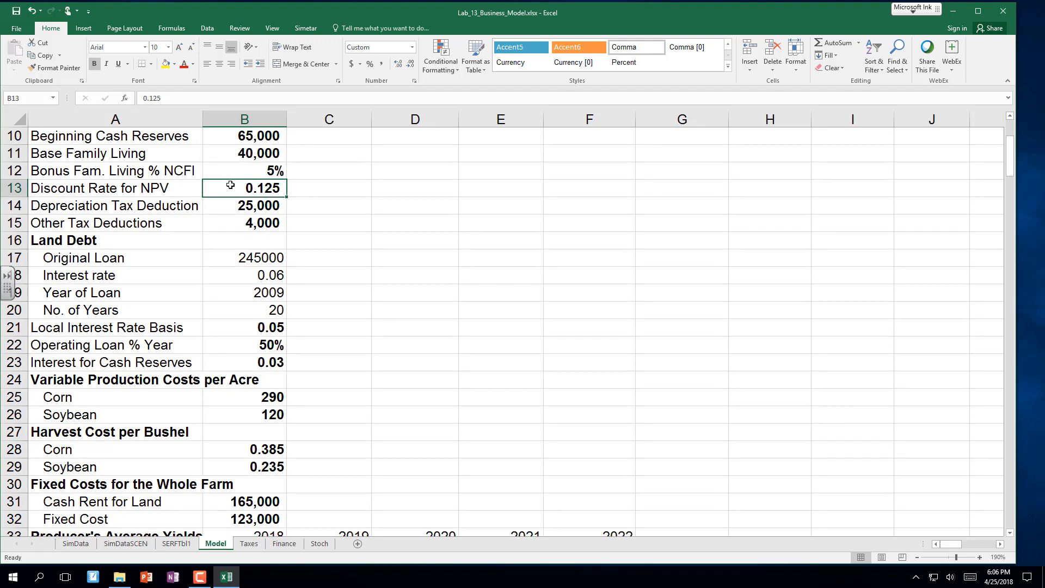
pyautogui.scroll(1, 231, 185)
pyautogui.scroll(-2, 230, 185)
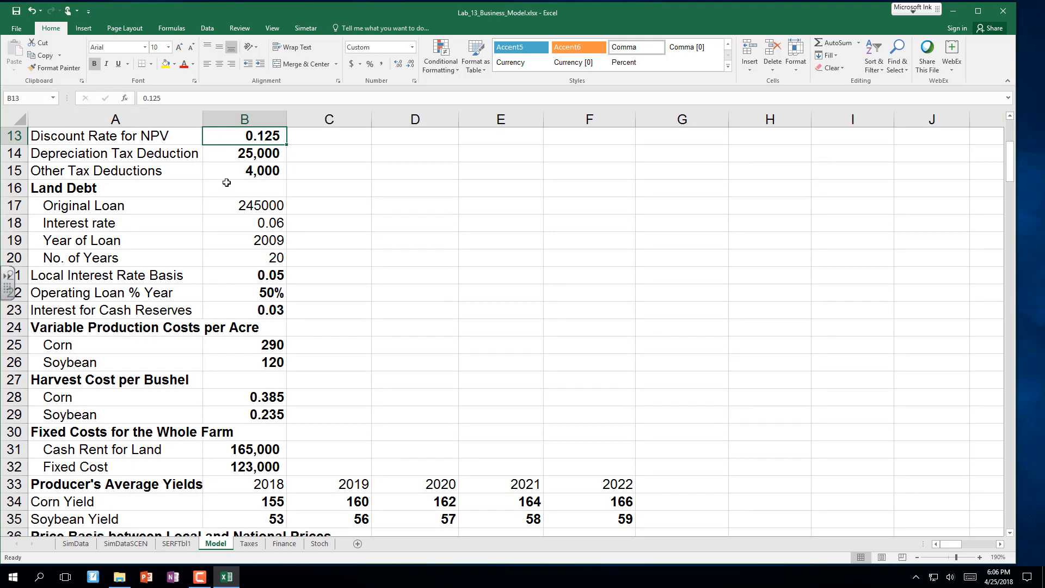
# Step: Review the Land Debt inputs together with the local interest rate basis, operating loan fraction and cash reserve interest
pyautogui.scroll(-1, 231, 202)
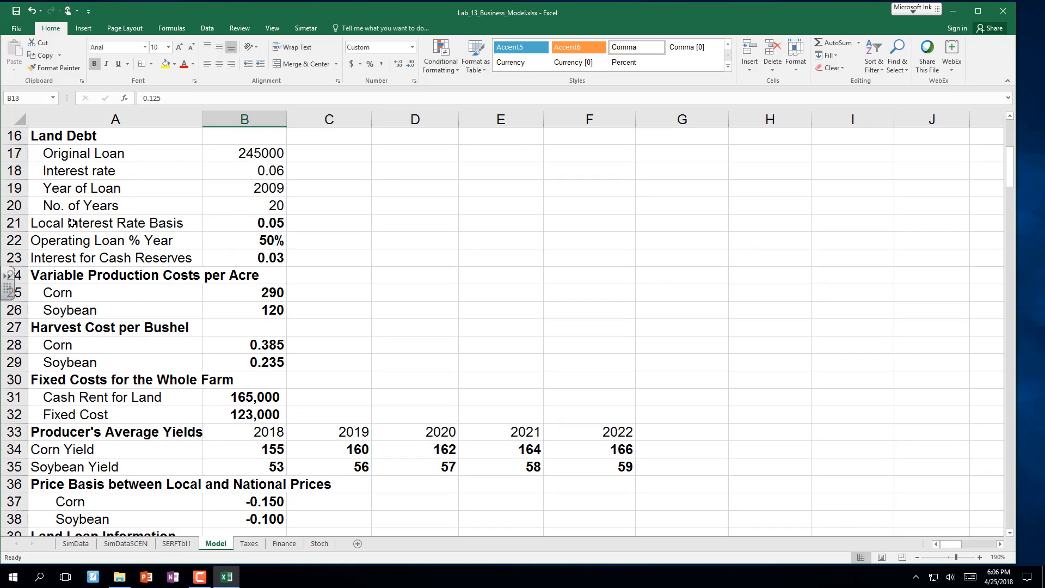
pyautogui.click(263, 223)
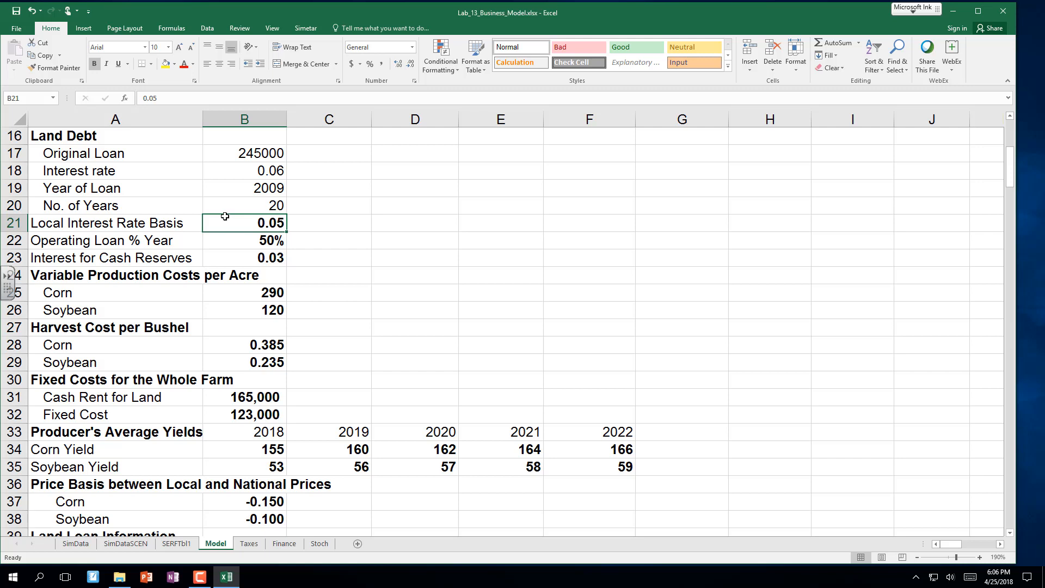
pyautogui.click(248, 244)
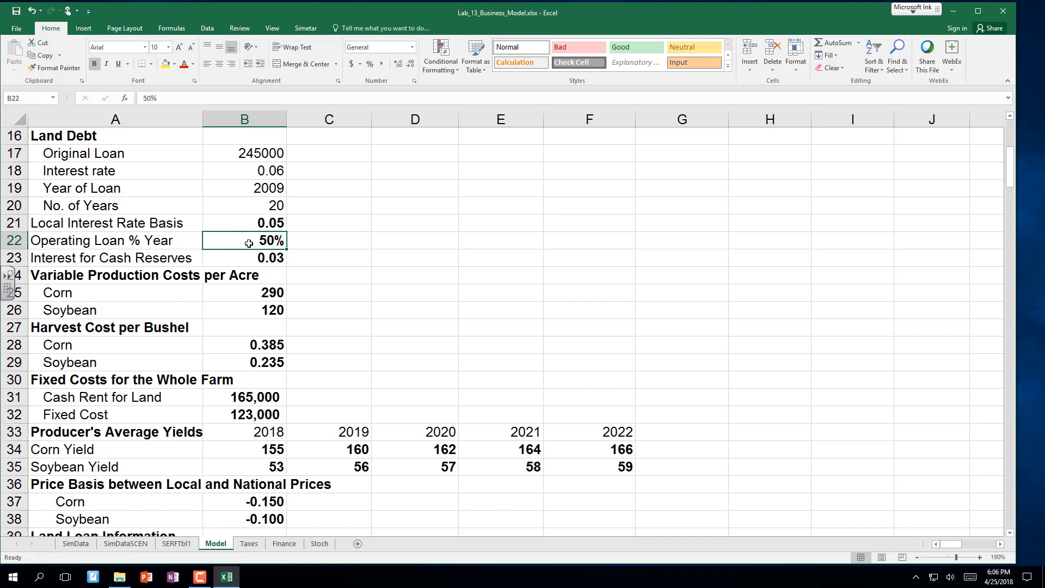
pyautogui.scroll(2, 242, 238)
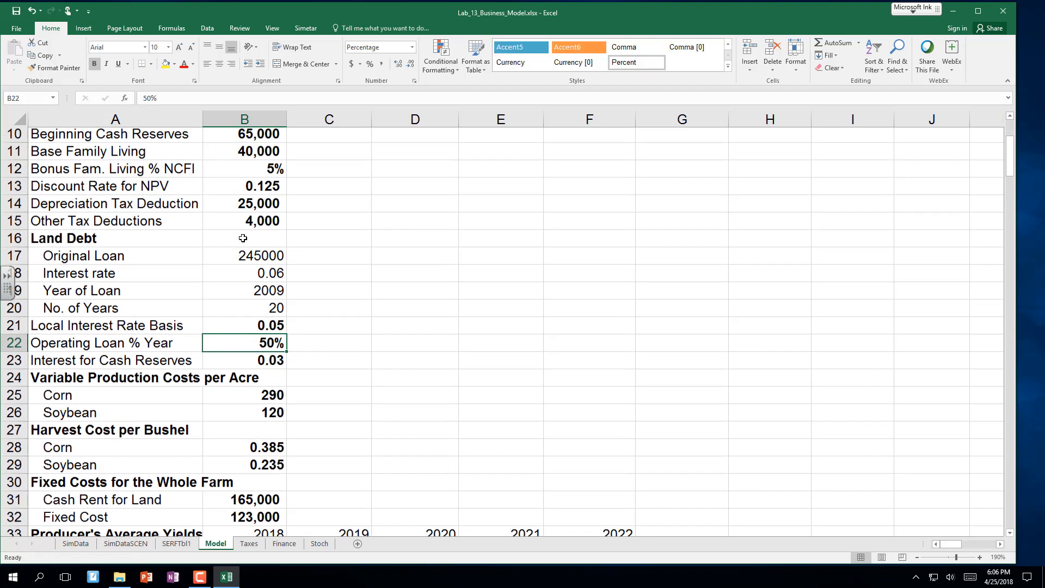
pyautogui.scroll(-3, 243, 229)
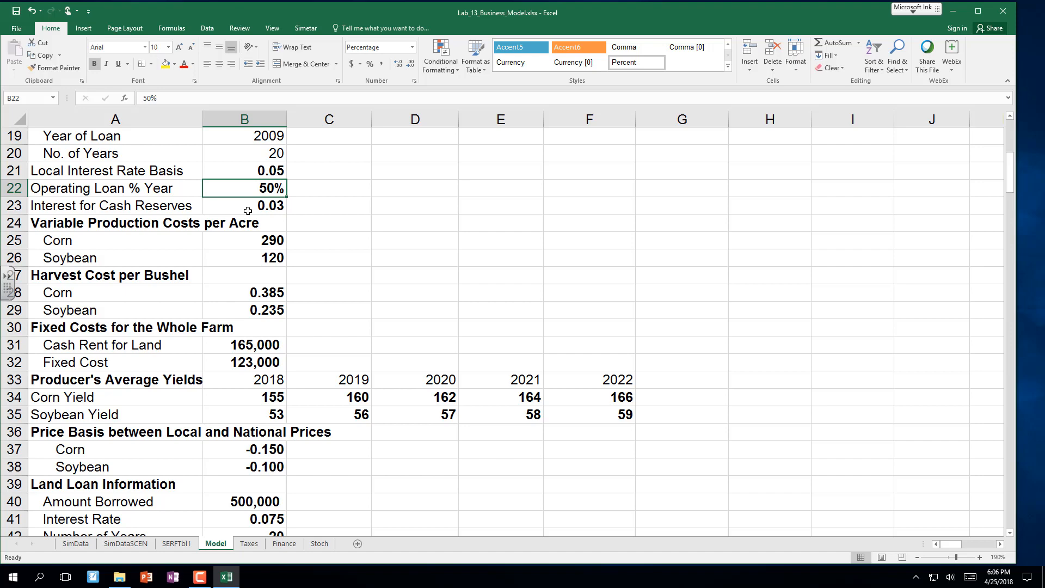
# Step: Go through the variable production costs per acre, harvest costs per bushel, and whole-farm cash rent and fixed cost inputs
pyautogui.scroll(-1, 247, 210)
pyautogui.press('Down')
pyautogui.press('Down')
pyautogui.press('Down')
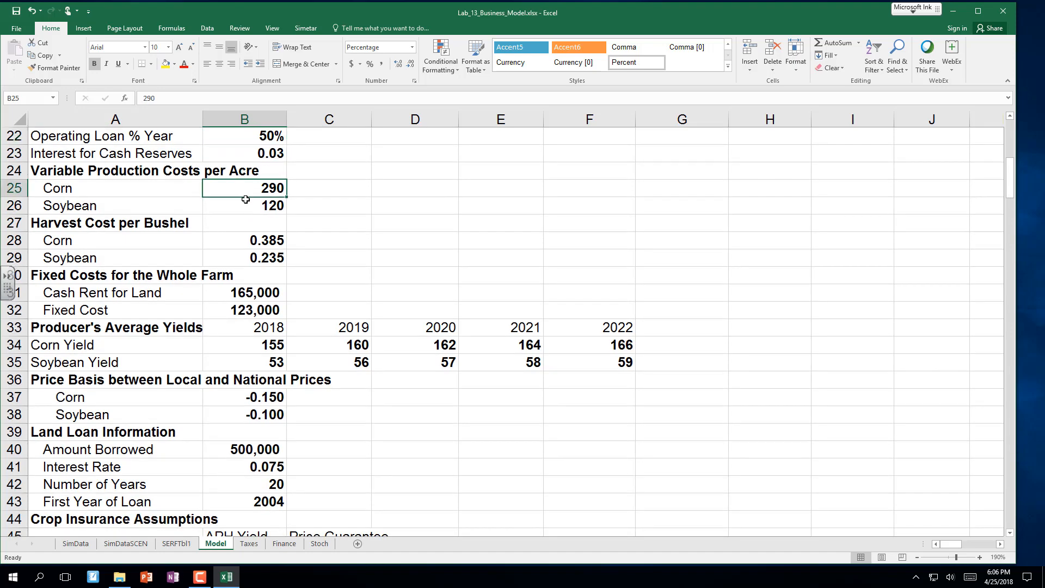
pyautogui.keyDown('shift'); pyautogui.click(245, 199); pyautogui.keyUp('shift')
pyautogui.moveTo(243, 240); pyautogui.dragTo(244, 260)
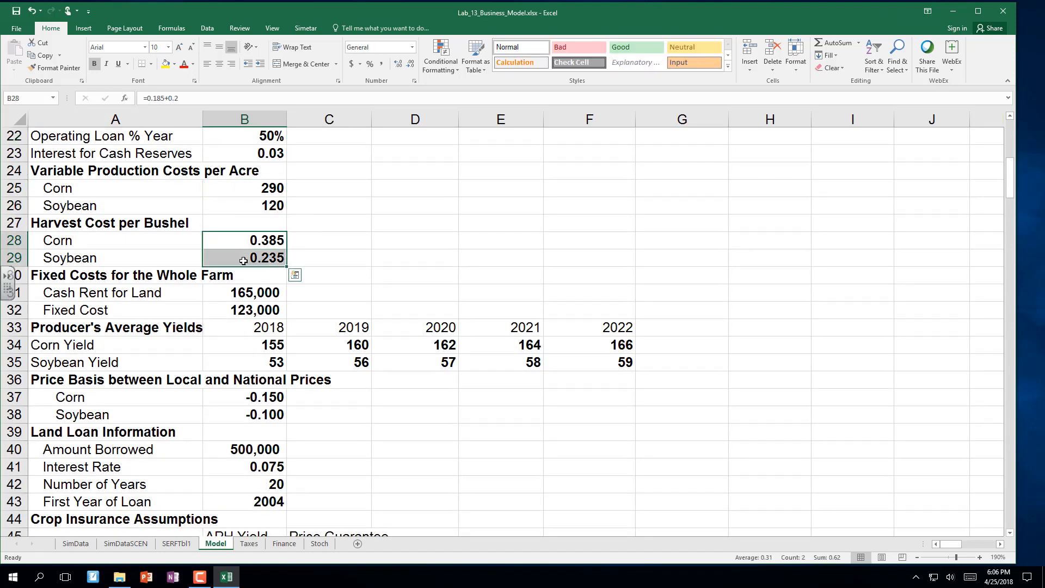
pyautogui.click(227, 293)
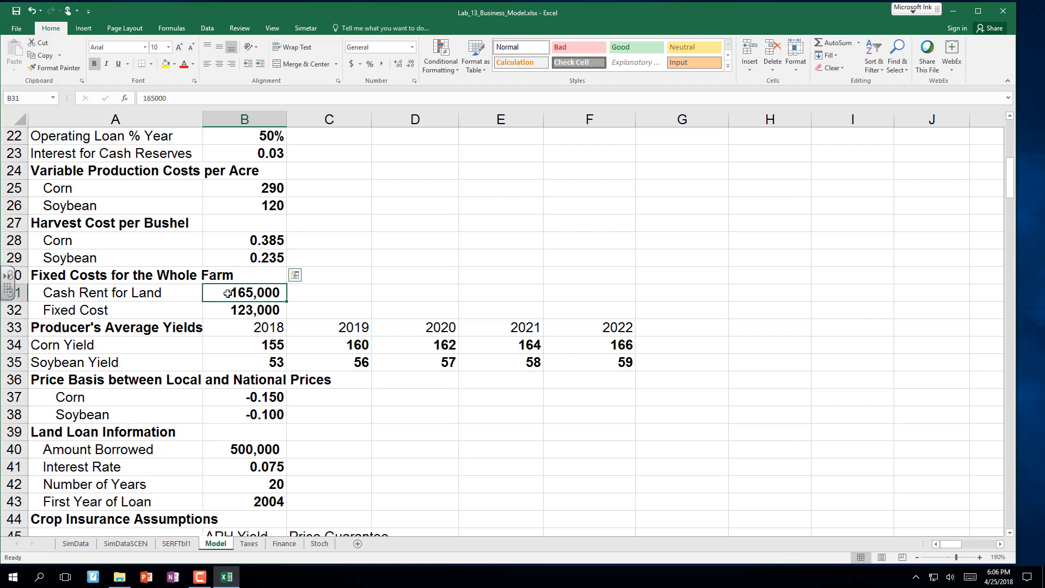
pyautogui.click(223, 308)
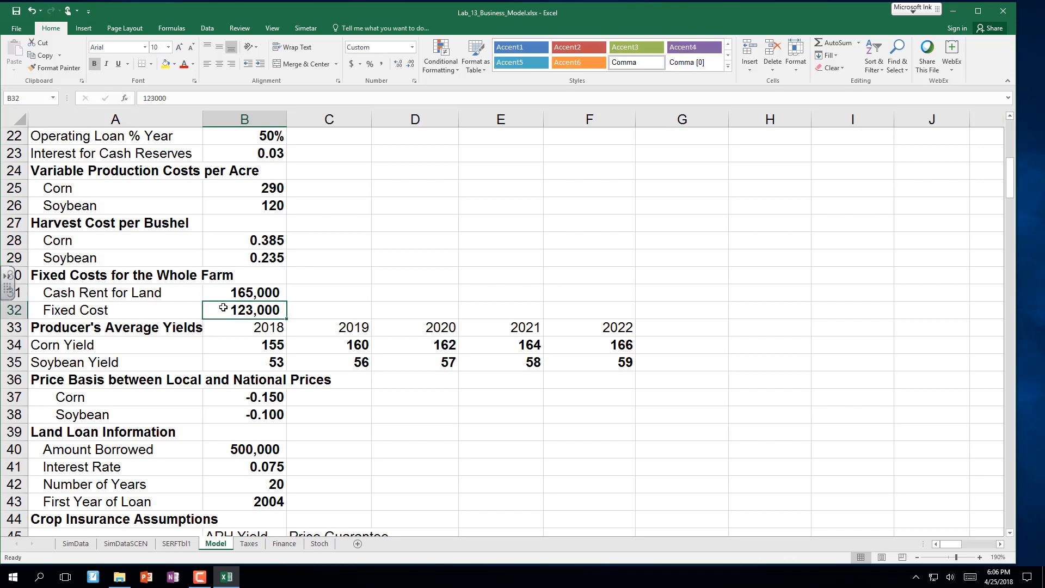
# Step: Review the producer's average corn and soybean yields by year and the price basis between local and national prices
pyautogui.scroll(-2, 223, 308)
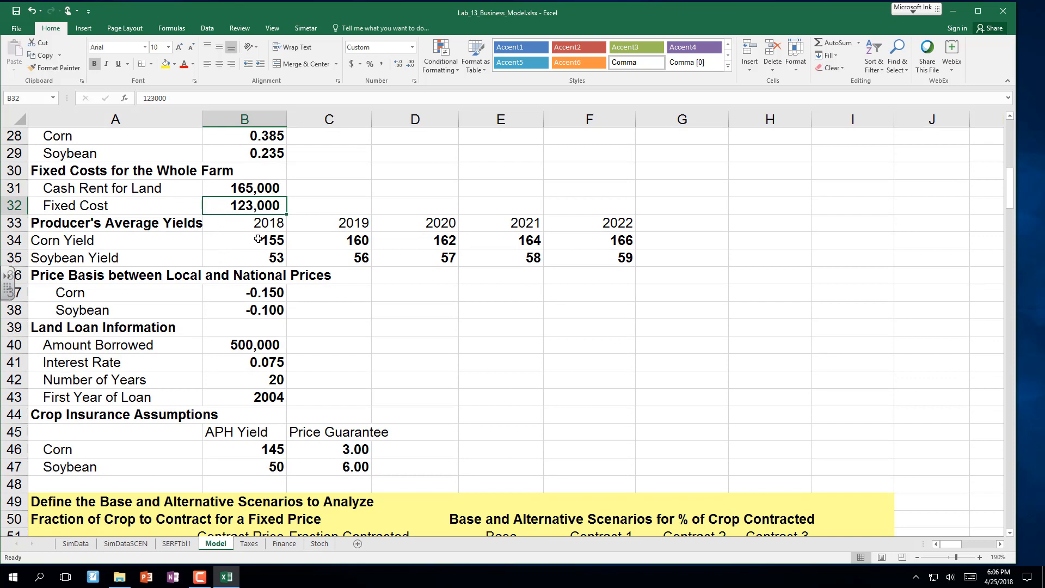
pyautogui.moveTo(258, 239); pyautogui.dragTo(595, 238)
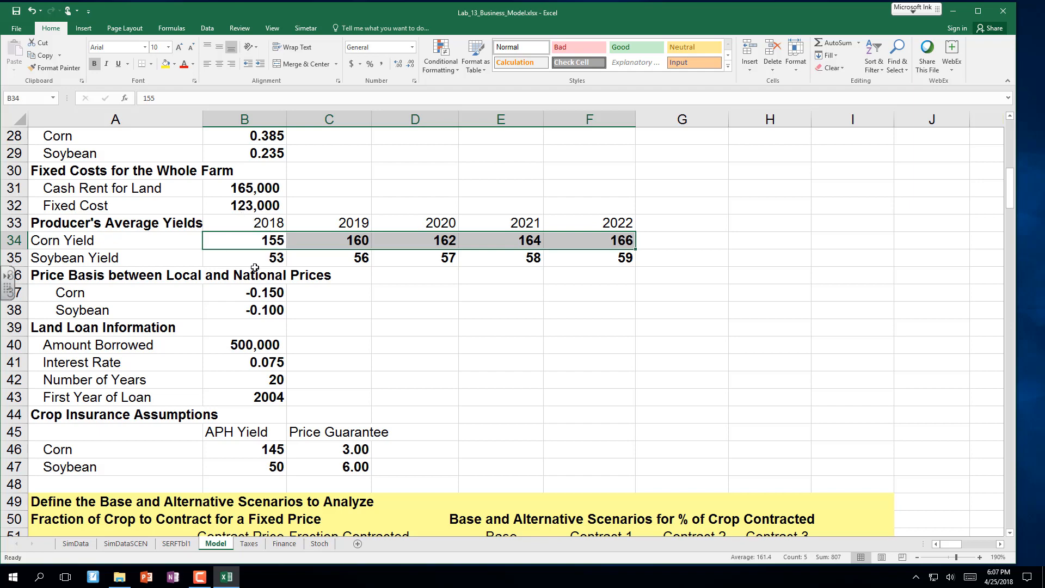
pyautogui.scroll(1, 255, 267)
pyautogui.scroll(-3, 254, 267)
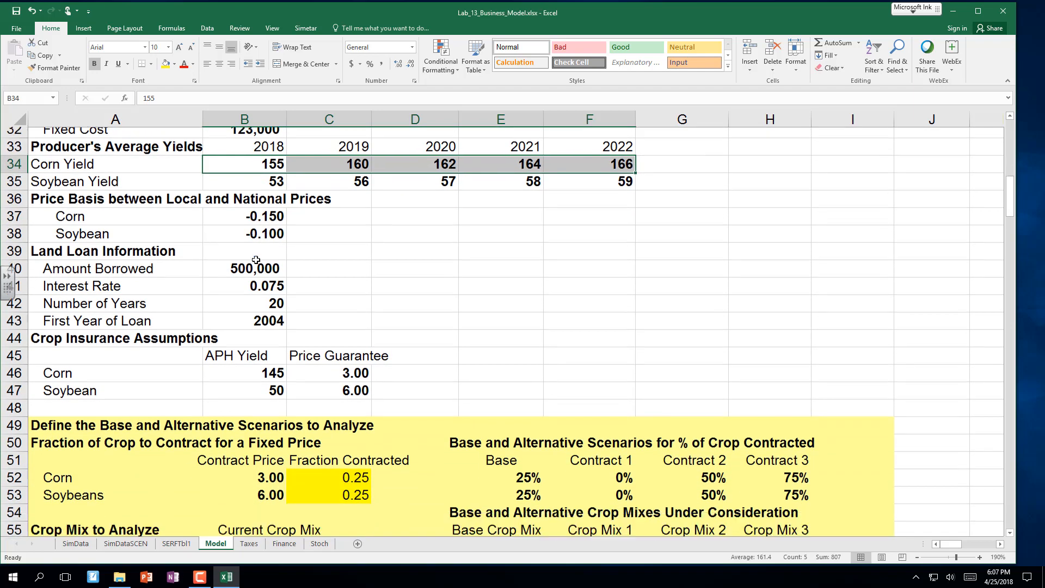
pyautogui.scroll(-1, 256, 259)
pyautogui.moveTo(266, 189); pyautogui.dragTo(267, 202)
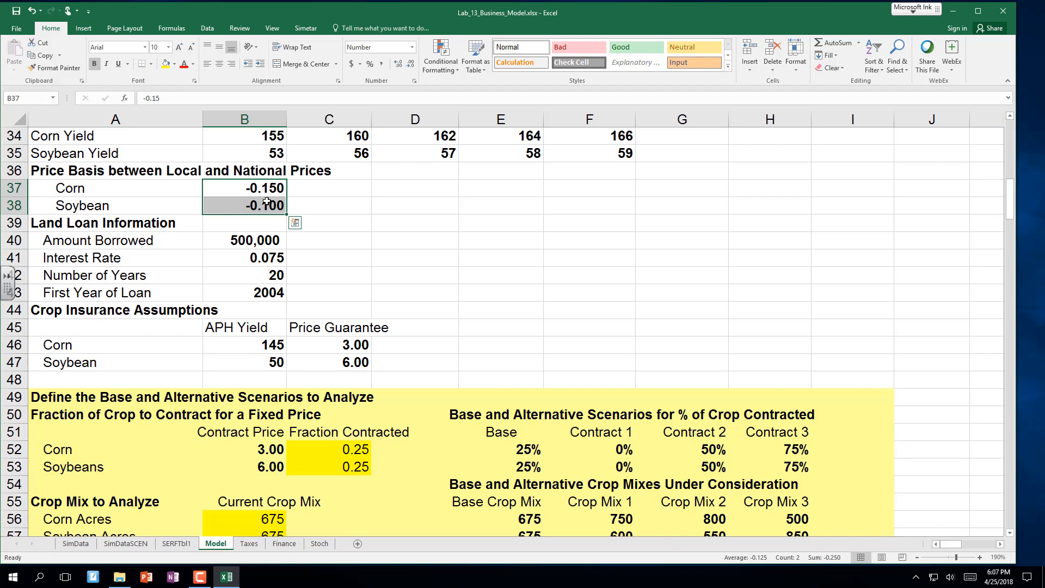
pyautogui.scroll(-1, 266, 202)
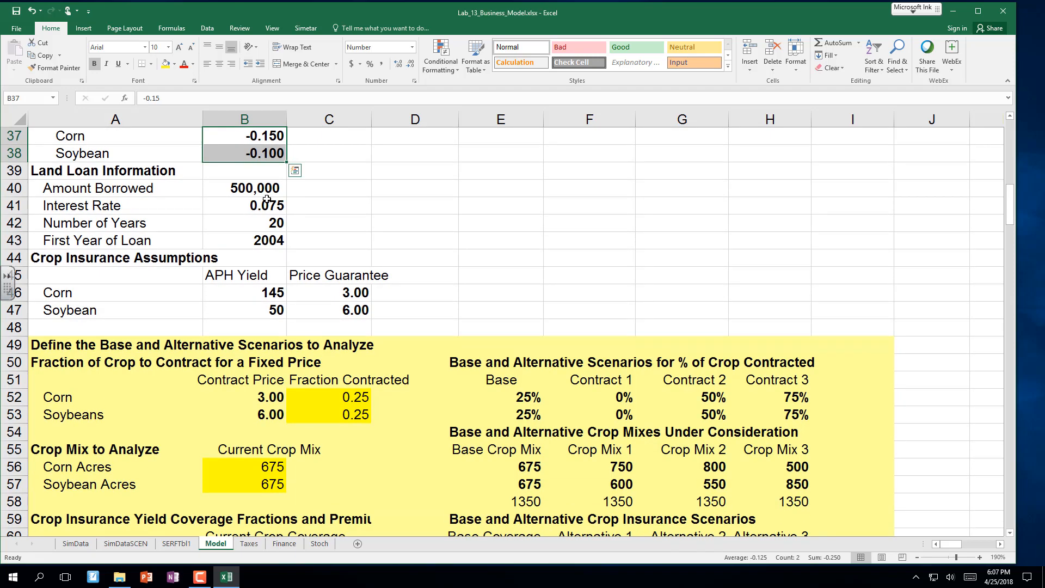
# Step: Compare the amount borrowed under Land Loan Information with the original loan under Land Debt on the Model sheet
pyautogui.click(266, 191)
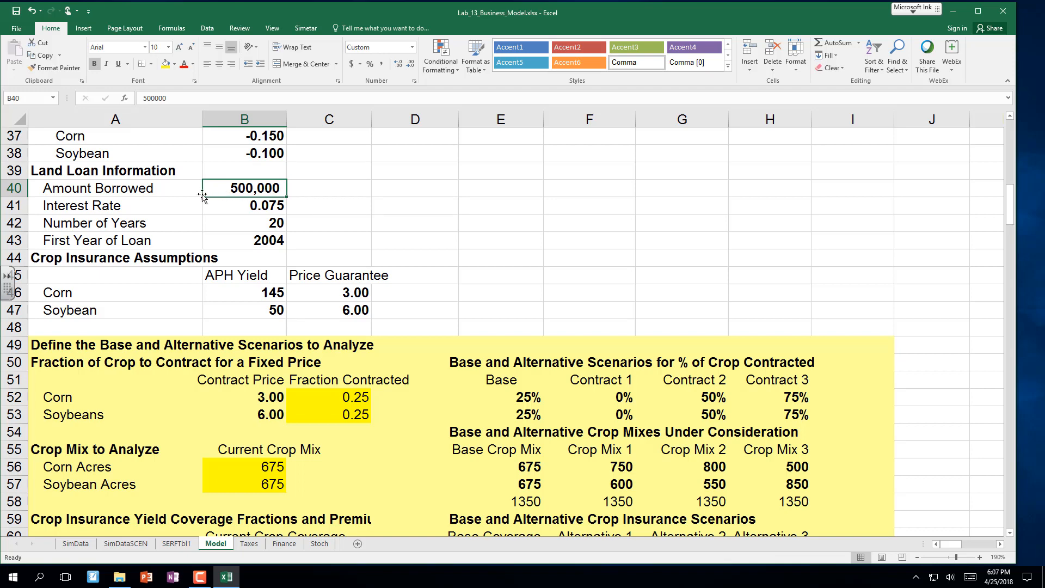
pyautogui.scroll(8, 176, 192)
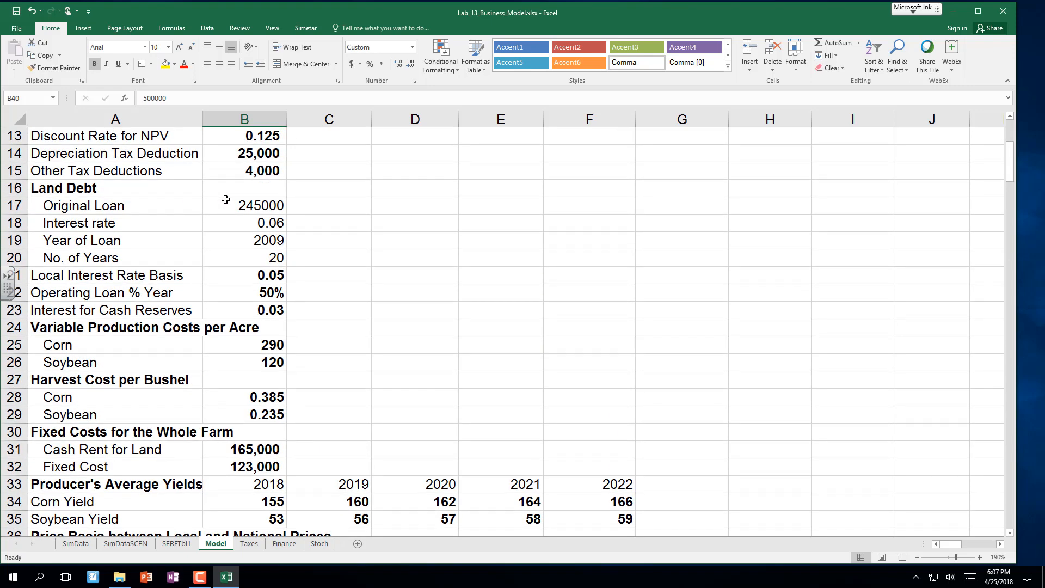
pyautogui.click(252, 204)
pyautogui.scroll(-6, 252, 204)
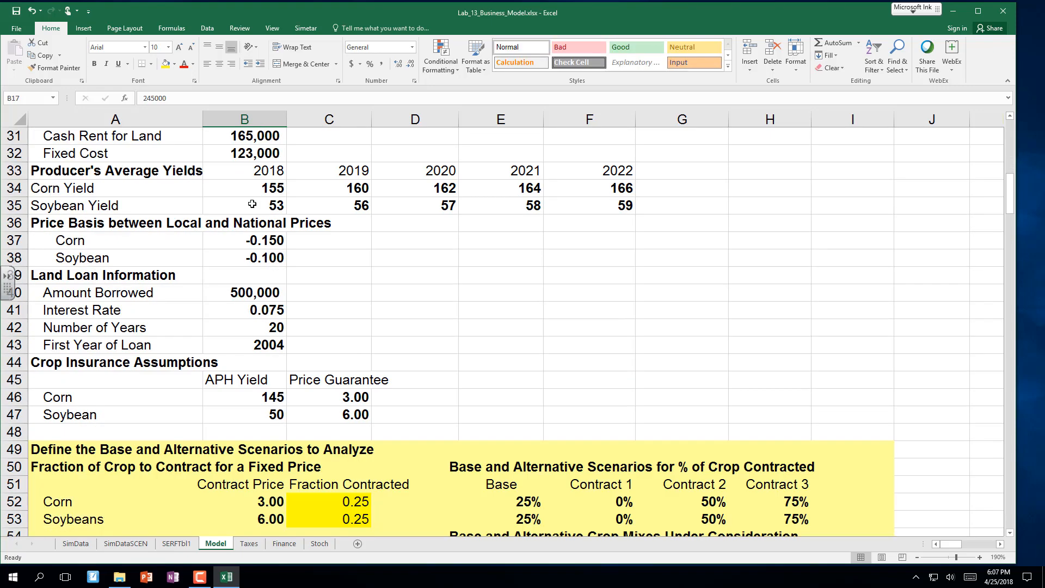
pyautogui.click(248, 291)
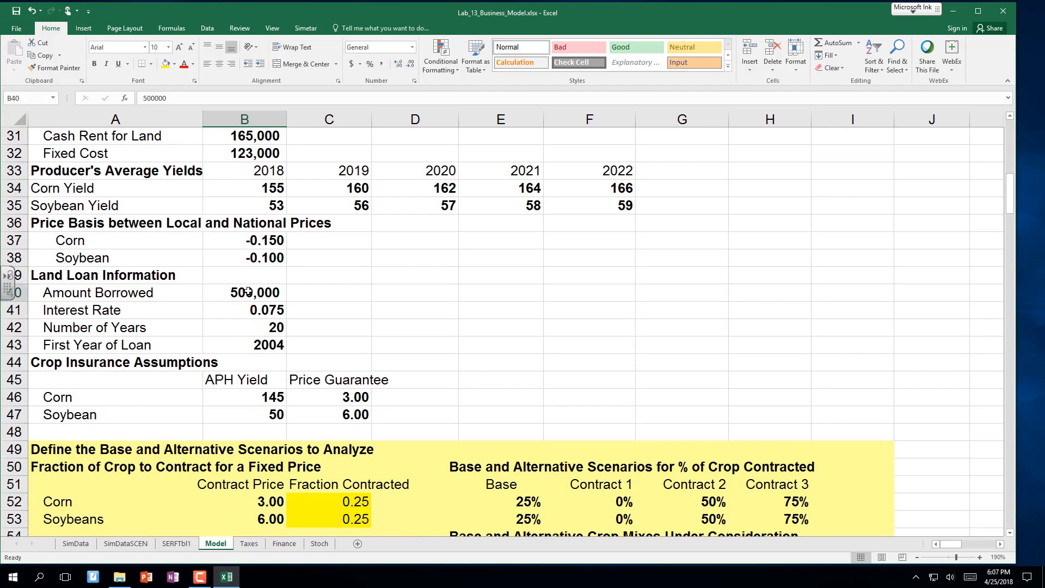
# Step: Check on the Finance sheet which loan amount, life, interest rate and first year feed the amortization table
pyautogui.click(281, 543)
pyautogui.click(64, 304)
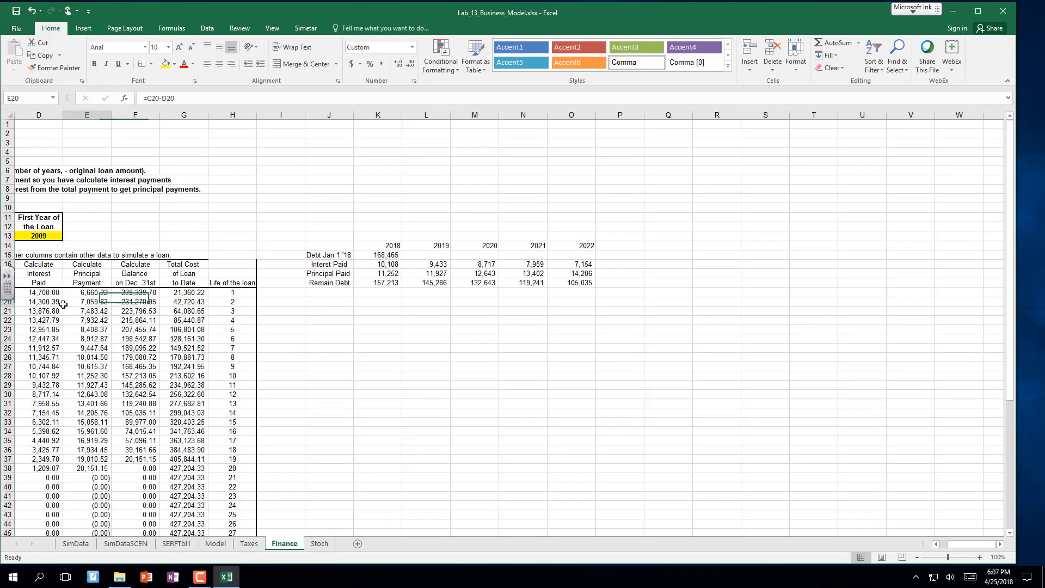
pyautogui.press('Left')
pyautogui.press('Left')
pyautogui.press('Left')
pyautogui.press('Left')
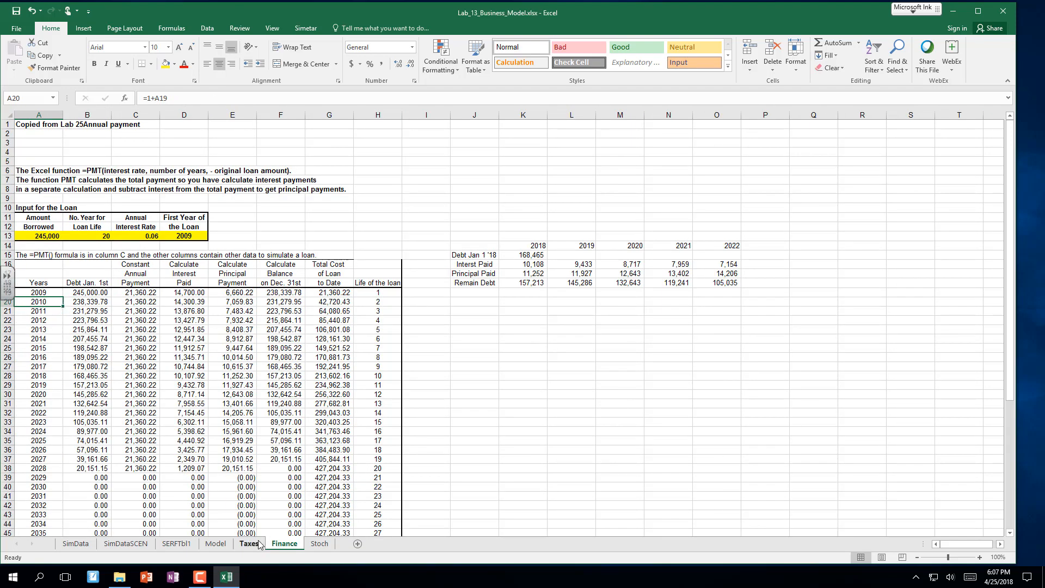
# Step: Clear the whole Land Loan Information block, cells A39:B43, on the Model sheet
pyautogui.click(216, 544)
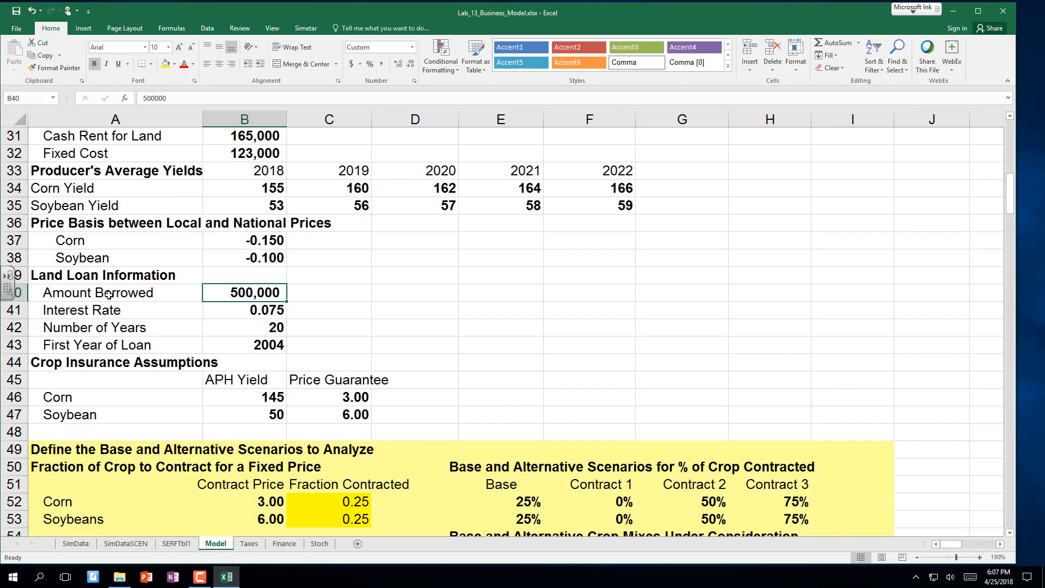
pyautogui.moveTo(73, 281); pyautogui.dragTo(241, 349)
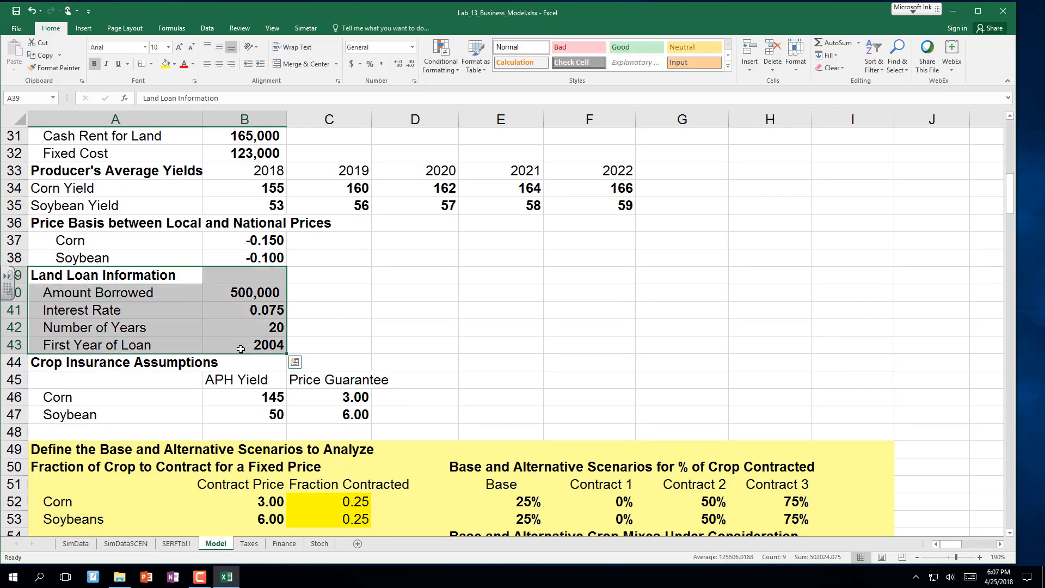
pyautogui.press('Delete')
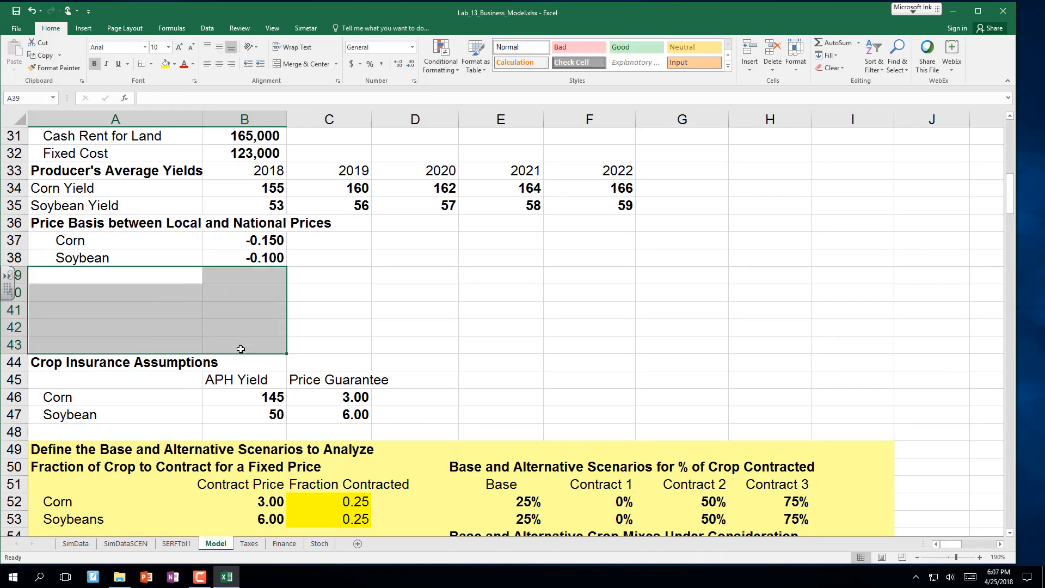
pyautogui.click(96, 379)
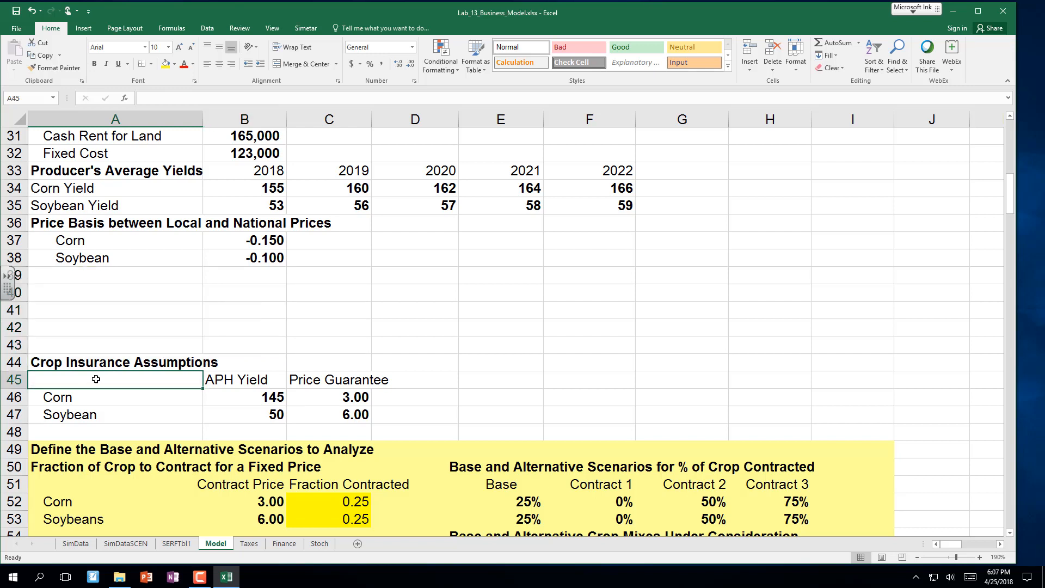
# Step: Look through the crop insurance assumptions and the base and alternative scenario definitions on the Model sheet
pyautogui.click(112, 401)
pyautogui.press('Down')
pyautogui.press('Down')
pyautogui.press('Down')
pyautogui.press('Down')
pyautogui.press('Down')
pyautogui.press('Down')
pyautogui.press('Down')
pyautogui.press('Down')
pyautogui.press('Down')
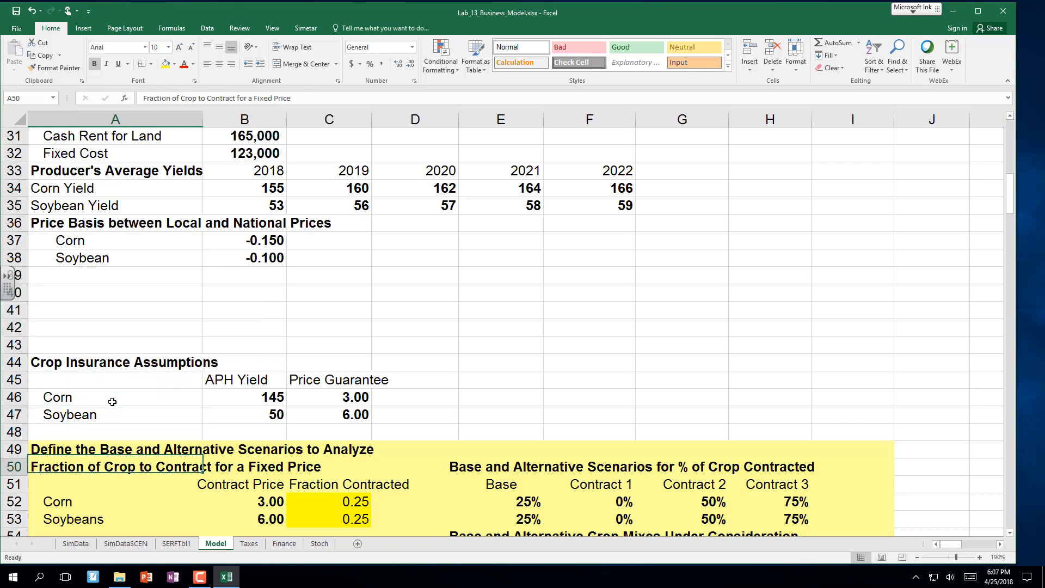
pyautogui.press('Down')
pyautogui.press('Down')
pyautogui.press('Down')
pyautogui.press('Down')
pyautogui.press('Down')
pyautogui.press('Down')
pyautogui.press('Down')
pyautogui.press('Down')
pyautogui.press('Down')
pyautogui.press('Down')
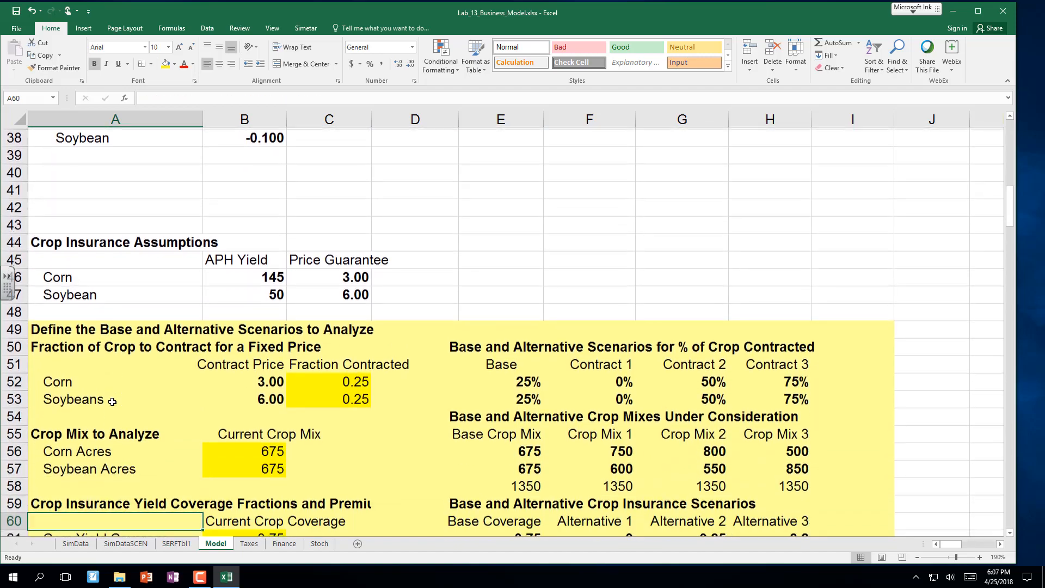
pyautogui.press('Down')
pyautogui.press('Down')
pyautogui.press('Down')
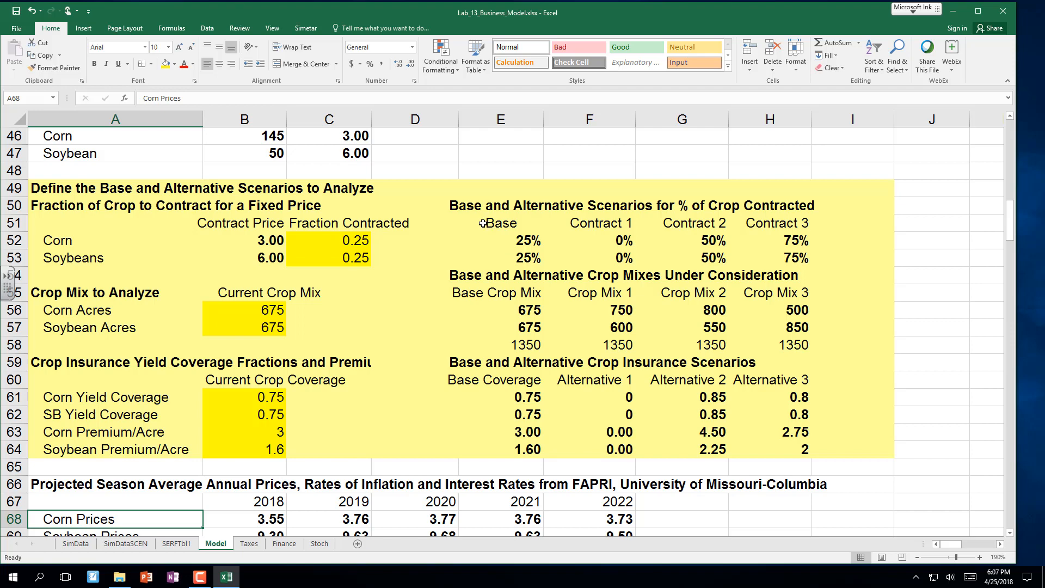
# Step: Clear the crop mix scenarios title in D54 and the crop mix column headings in E55:H55
pyautogui.click(463, 276)
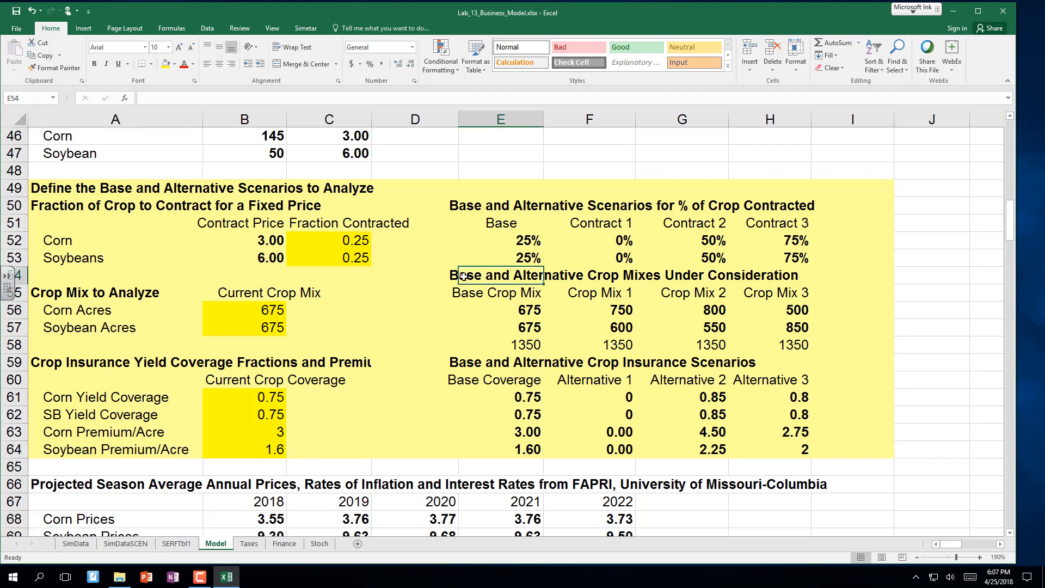
pyautogui.click(454, 276)
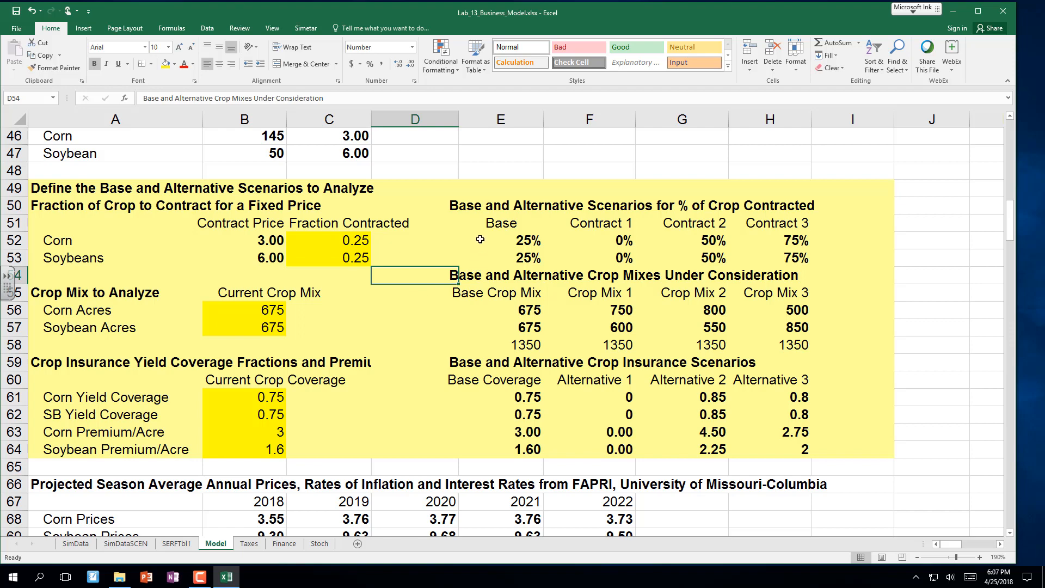
pyautogui.moveTo(466, 275); pyautogui.dragTo(765, 291)
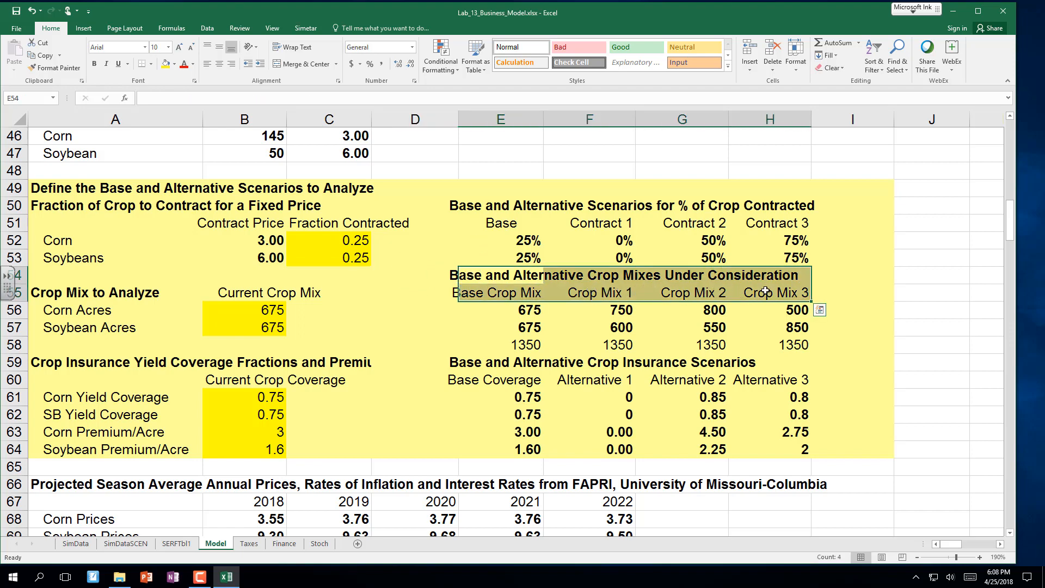
pyautogui.press('Delete')
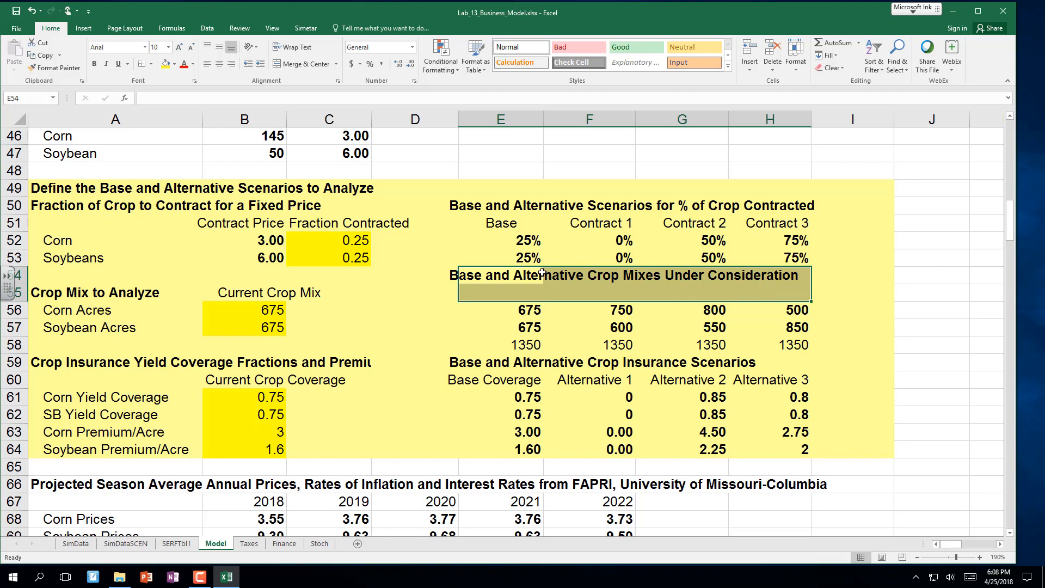
pyautogui.click(449, 277)
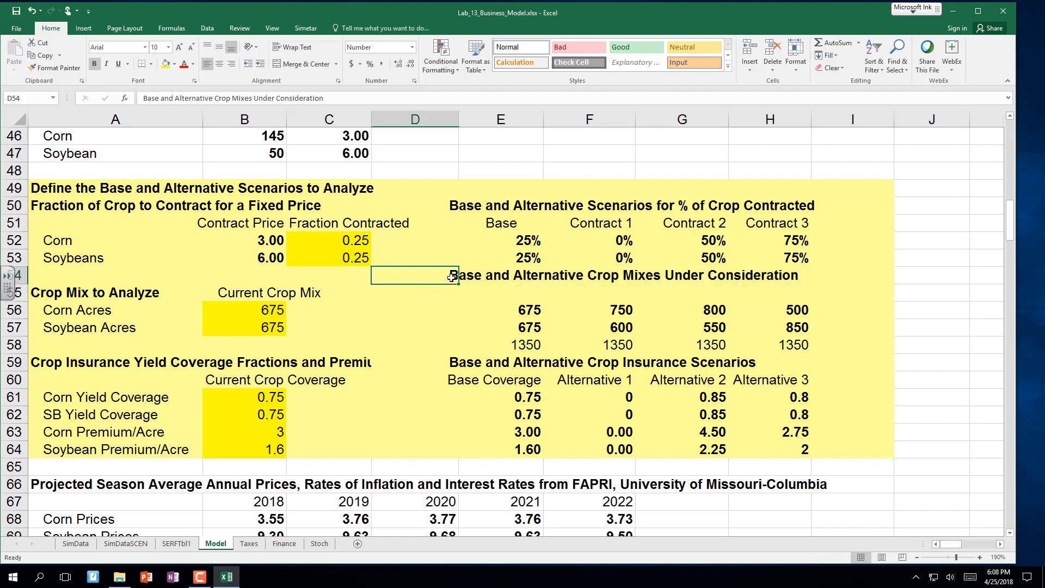
pyautogui.press('Delete')
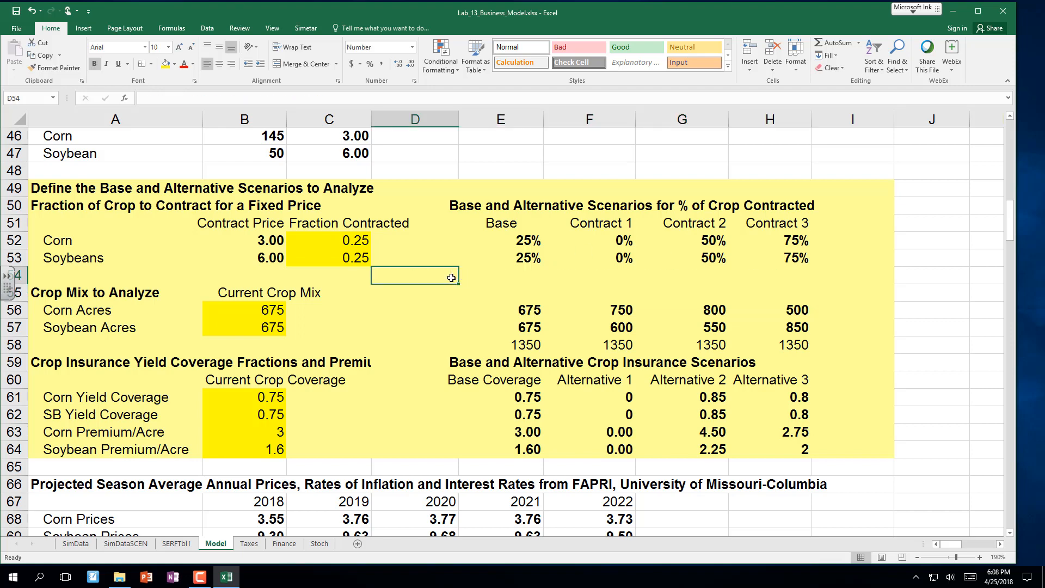
# Step: Clear the crop insurance scenarios title in D59 and the coverage column headings in D60:H60
pyautogui.click(461, 364)
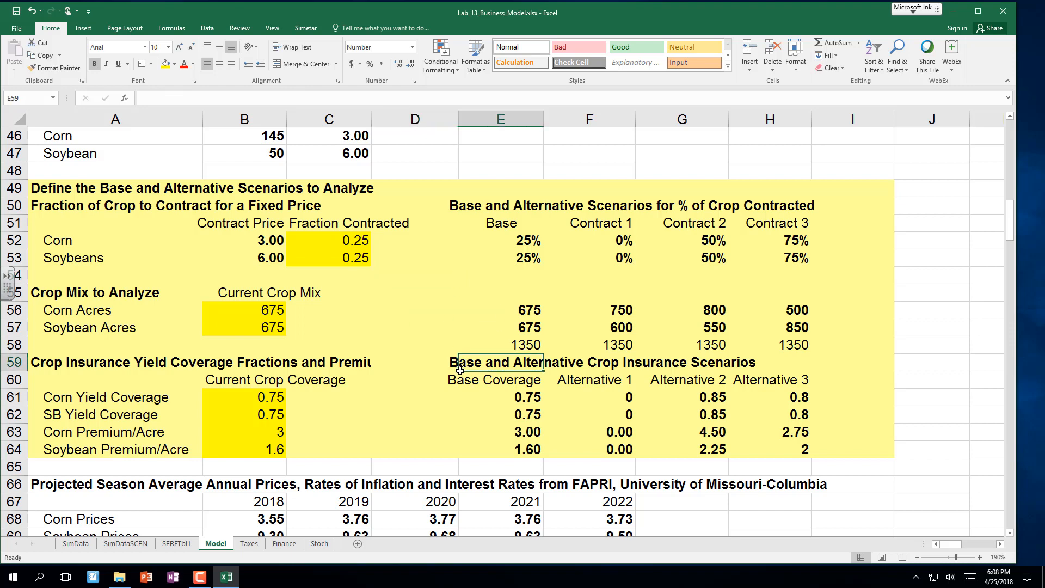
pyautogui.click(446, 364)
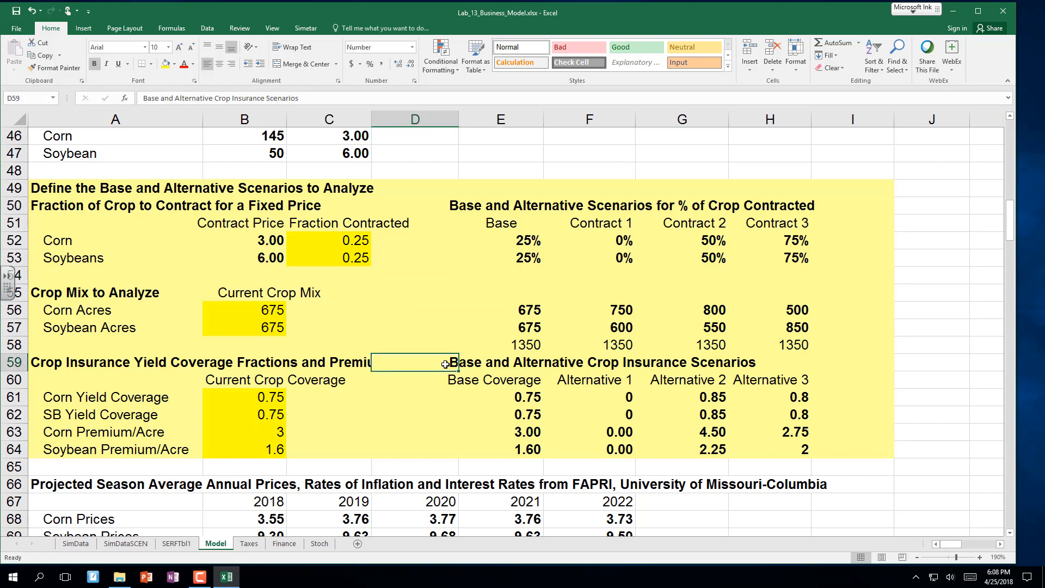
pyautogui.press('Delete')
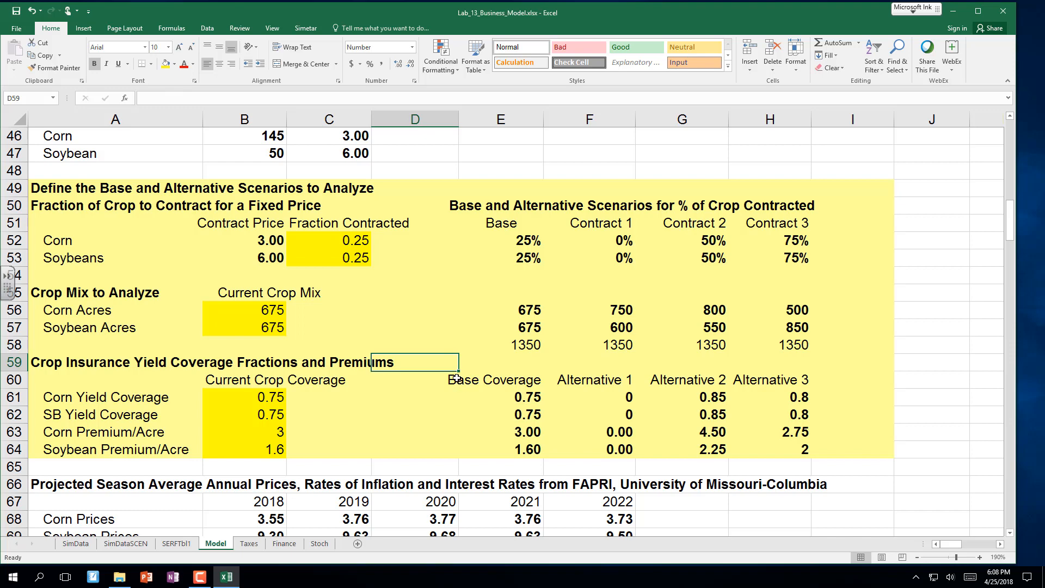
pyautogui.moveTo(456, 377); pyautogui.dragTo(807, 385)
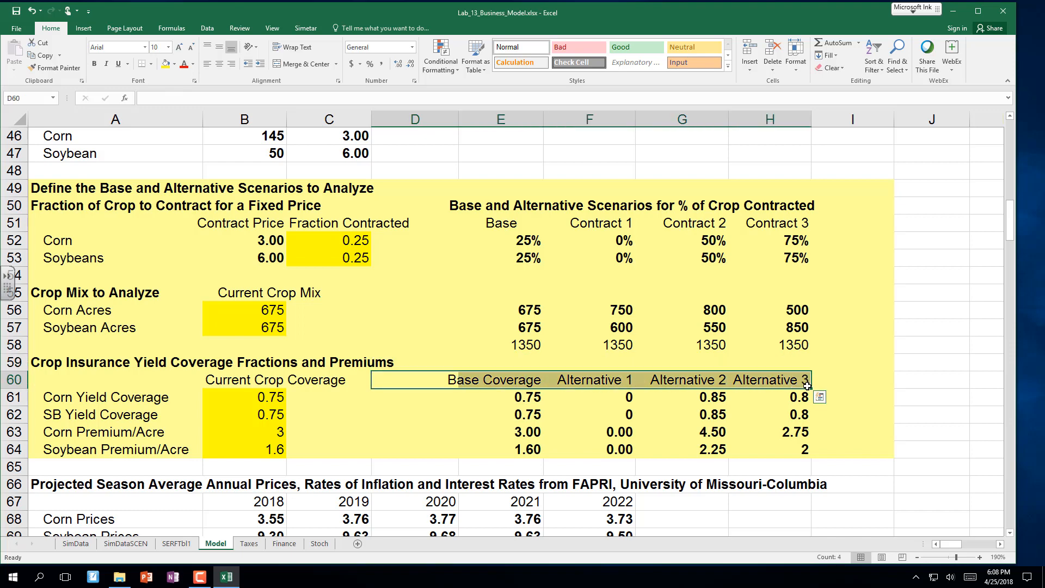
pyautogui.press('Delete')
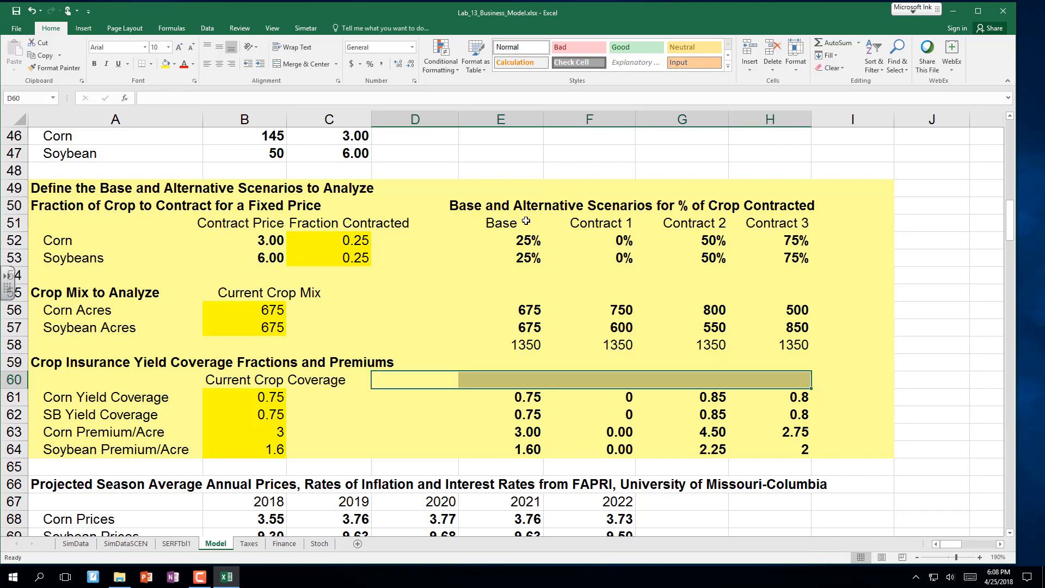
# Step: Put a thick outside border around the scenario values E52:H64 and clear the total acres formulas in E58:H58
pyautogui.moveTo(495, 241); pyautogui.dragTo(770, 445)
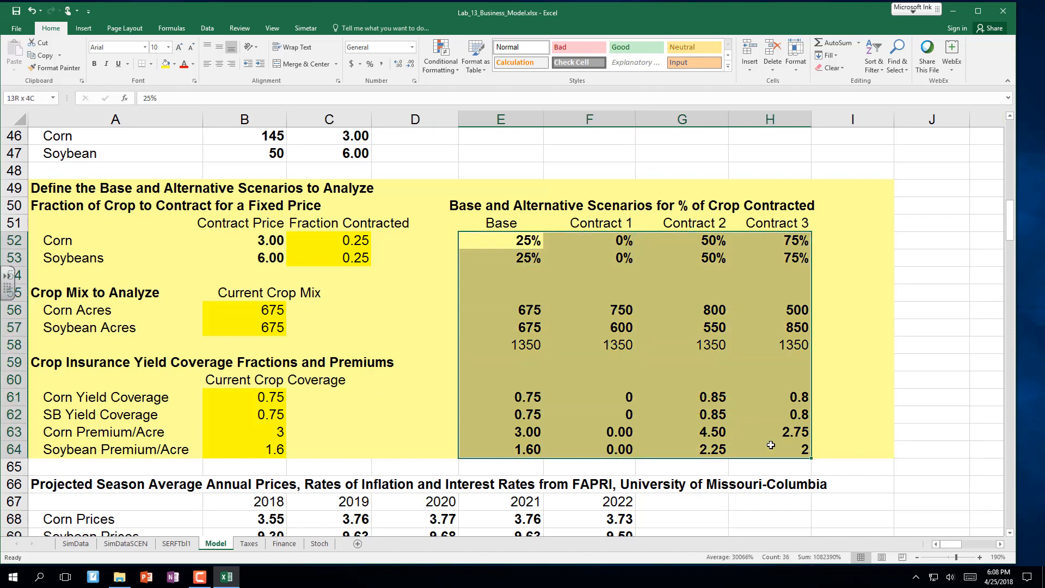
pyautogui.moveTo(770, 445); pyautogui.dragTo(770, 445)
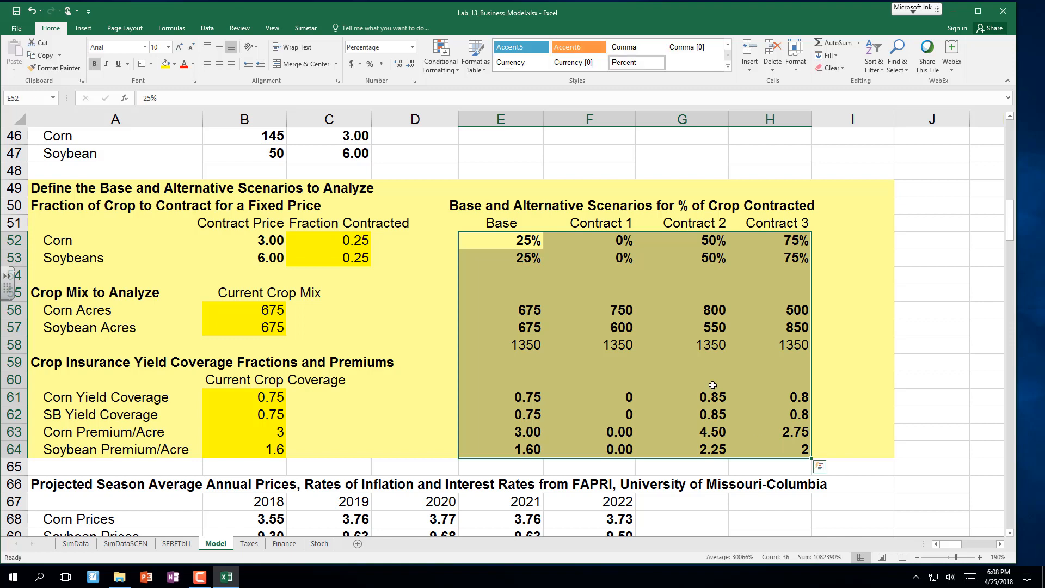
pyautogui.click(152, 64)
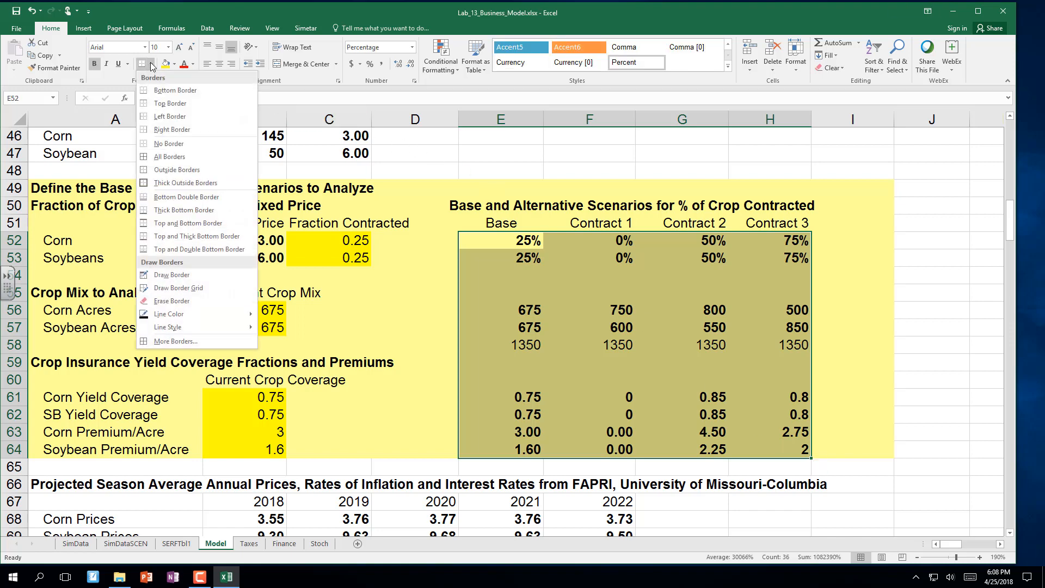
pyautogui.click(145, 184)
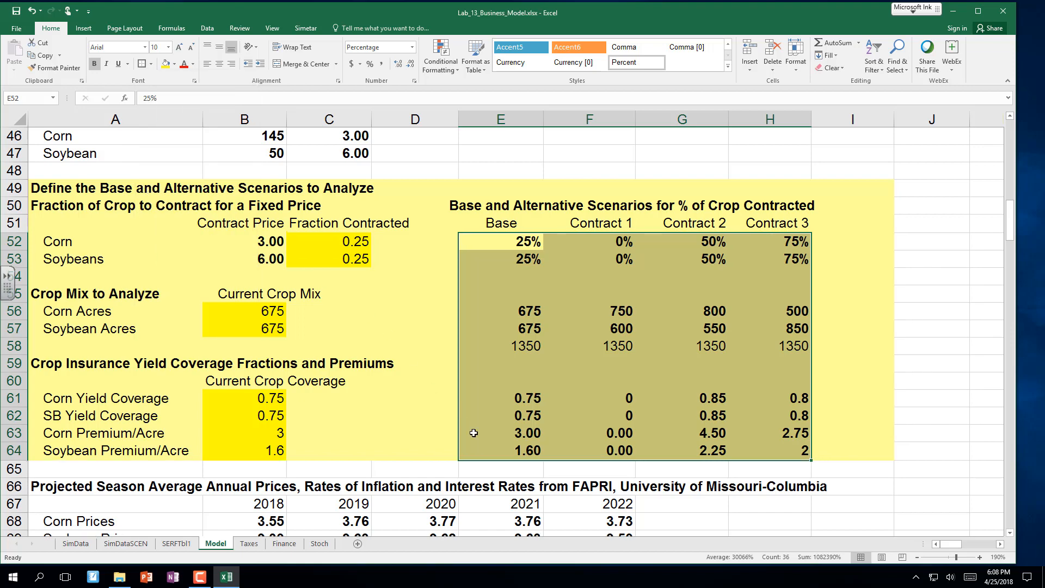
pyautogui.click(447, 449)
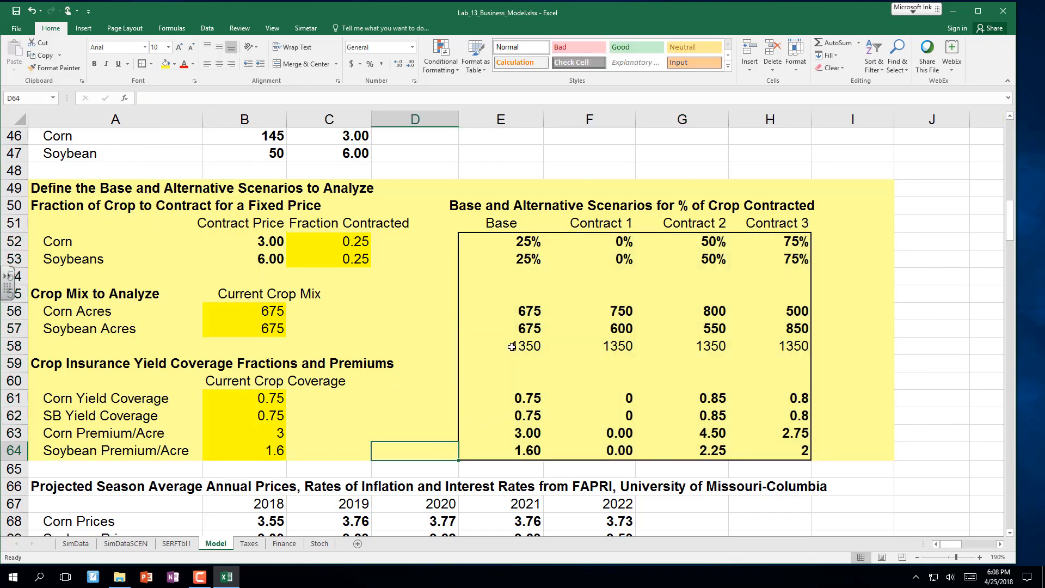
pyautogui.moveTo(514, 346); pyautogui.dragTo(796, 350)
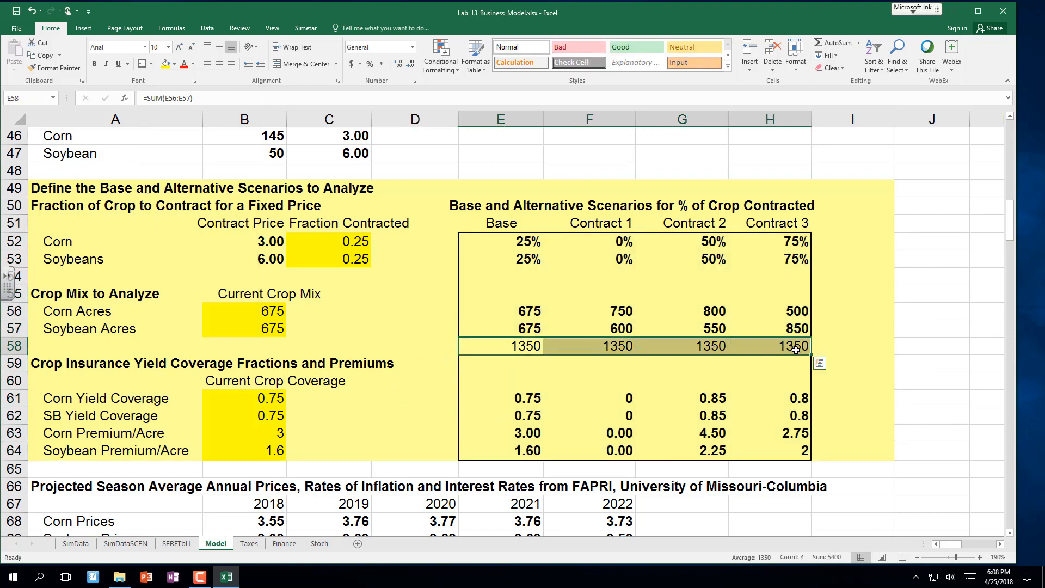
pyautogui.press('Delete')
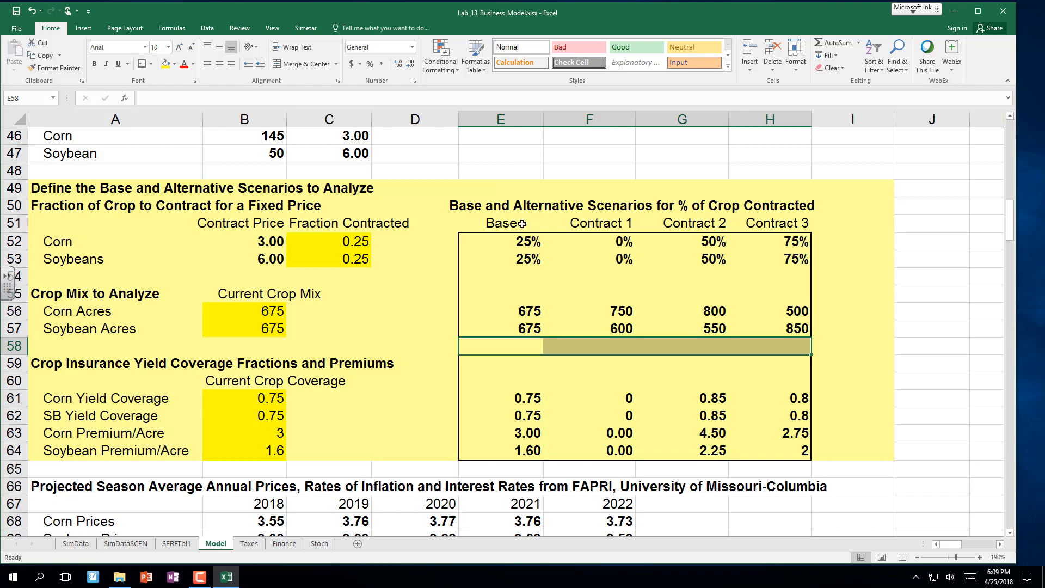
# Step: Put thick outside borders around the Base column E51:E64 and the Contract 1 column F51:F64
pyautogui.moveTo(514, 222); pyautogui.dragTo(502, 449)
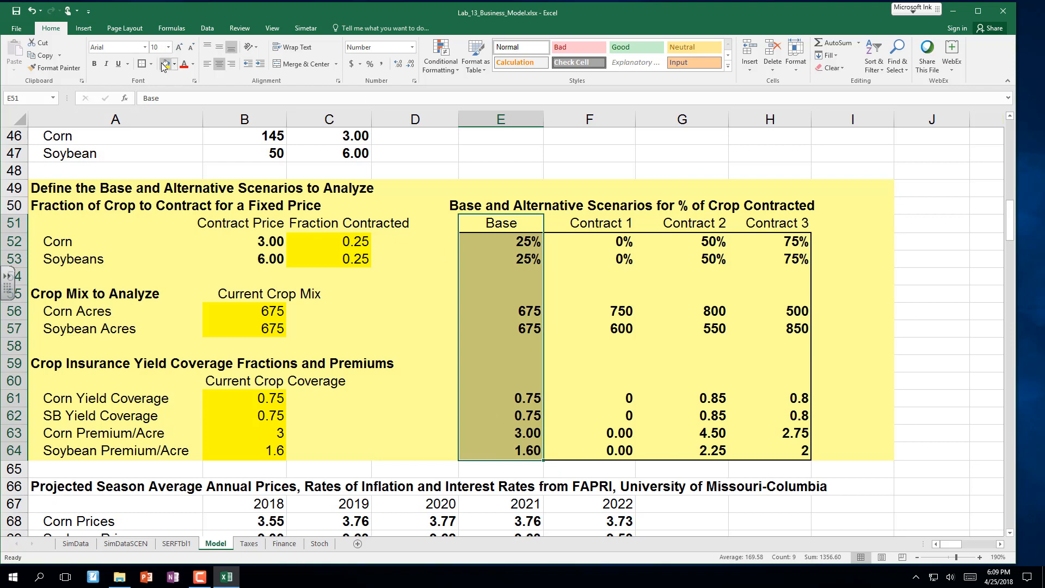
pyautogui.click(144, 66)
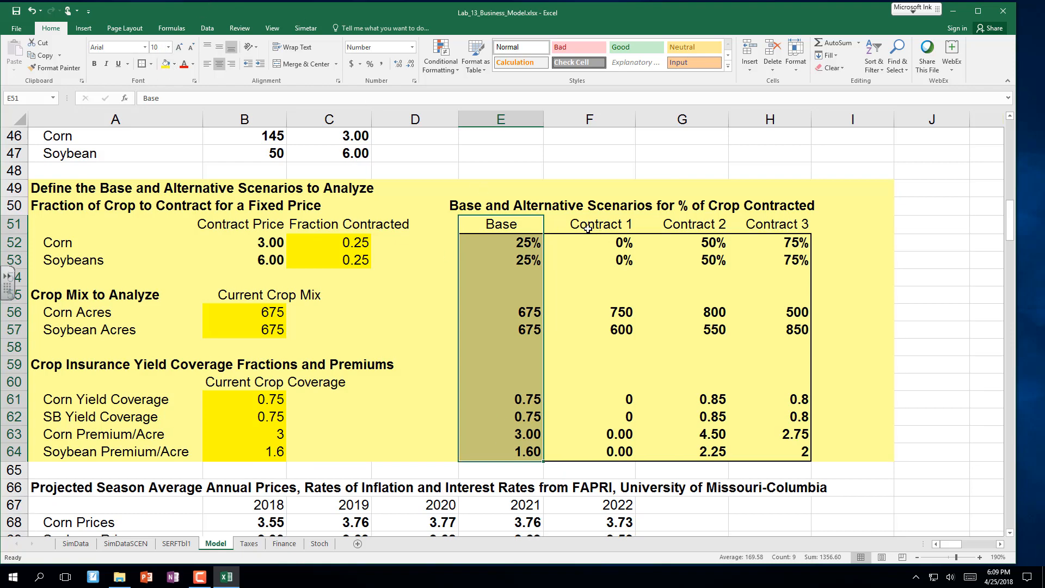
pyautogui.moveTo(578, 220); pyautogui.dragTo(631, 452)
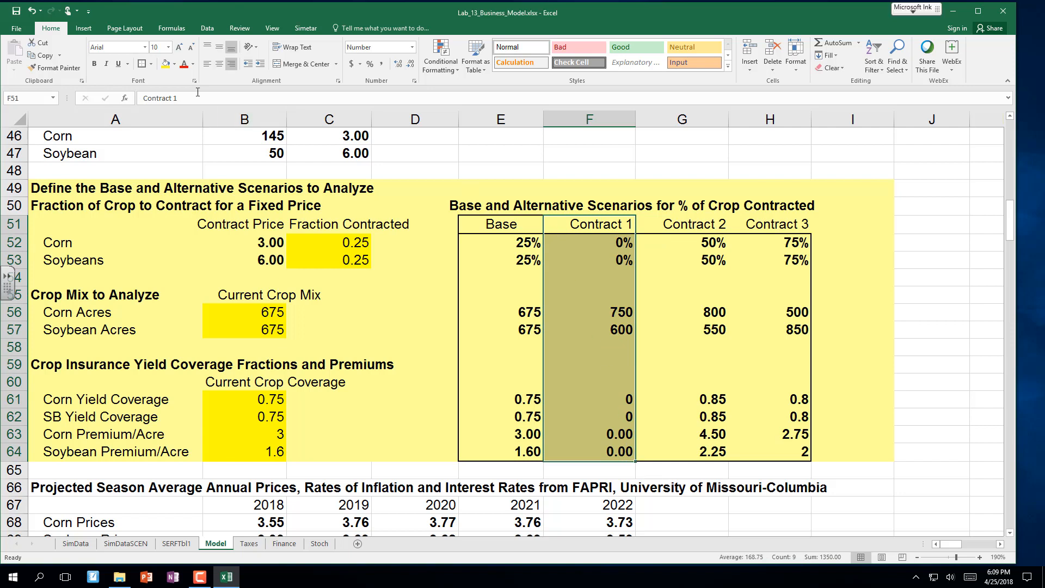
# Step: Rename the Contract 1, Contract 2 and Contract 3 headings in F51:H51 as Alt 1, Alt 2 and Alt 3
pyautogui.click(578, 225)
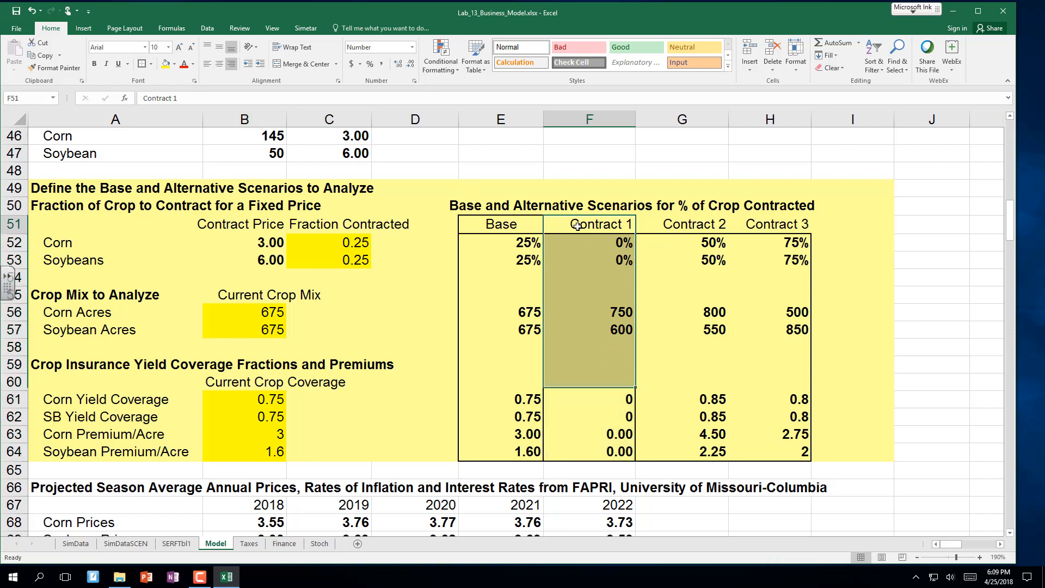
pyautogui.write('Alt 1')
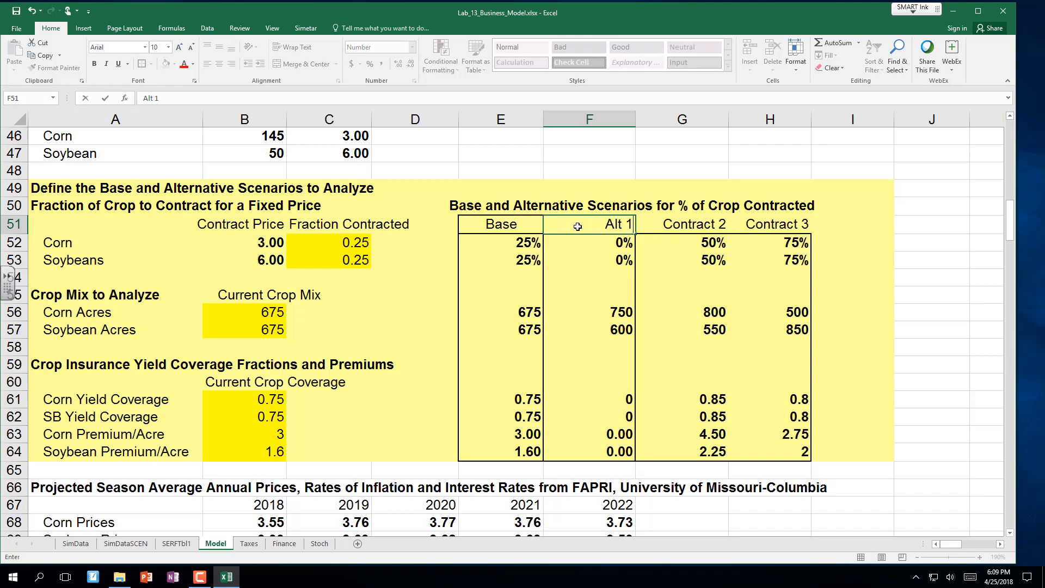
pyautogui.press('Tab')
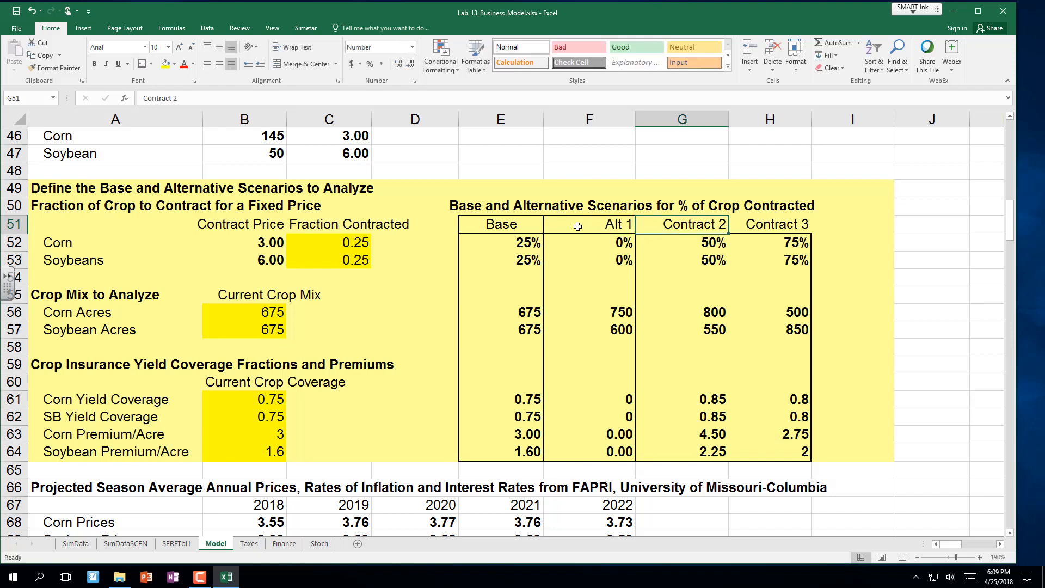
pyautogui.write('Alt')
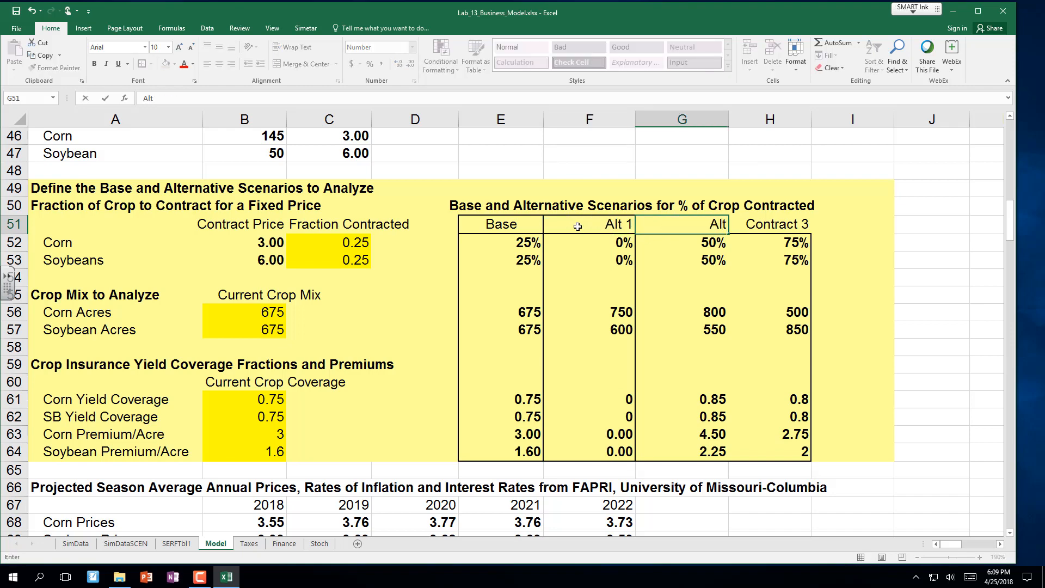
pyautogui.write(' 1')
pyautogui.press('BackSpace')
pyautogui.press('BackSpace')
pyautogui.write('2')
pyautogui.press('Return')
pyautogui.press('Right')
pyautogui.press('Down')
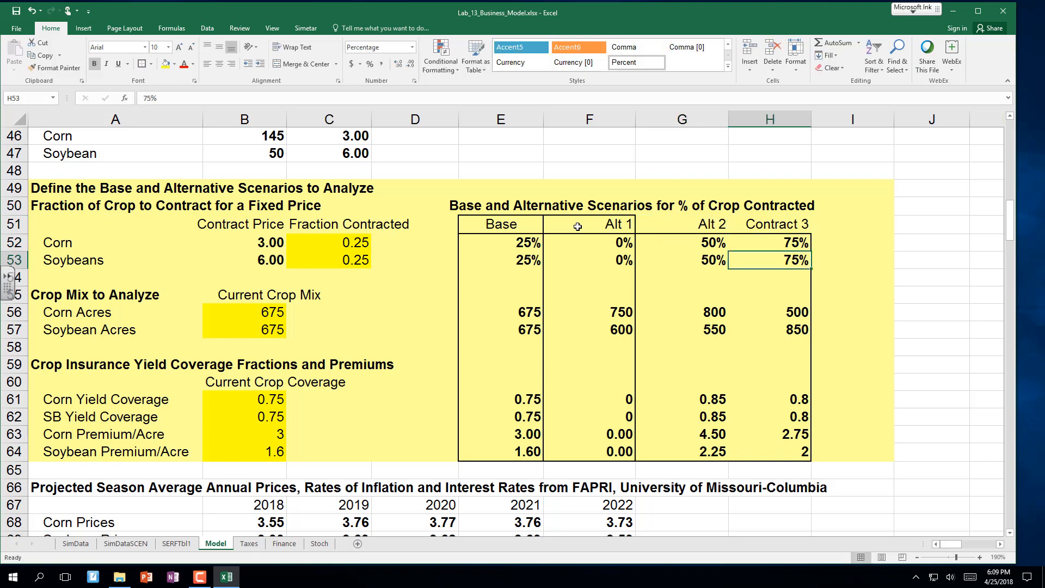
pyautogui.press('Up')
pyautogui.press('Up')
pyautogui.write('Alt 3')
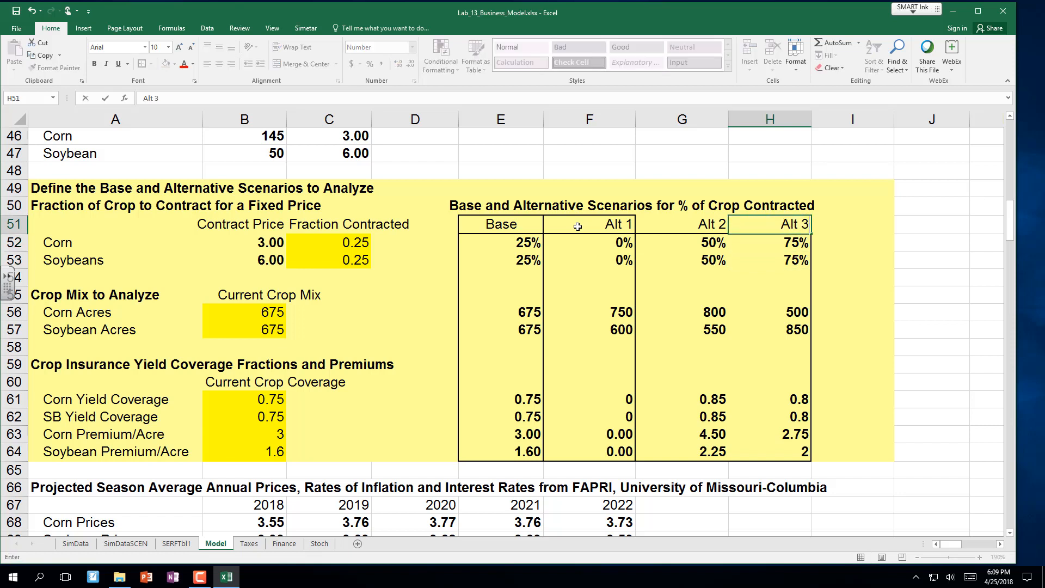
pyautogui.press('Return')
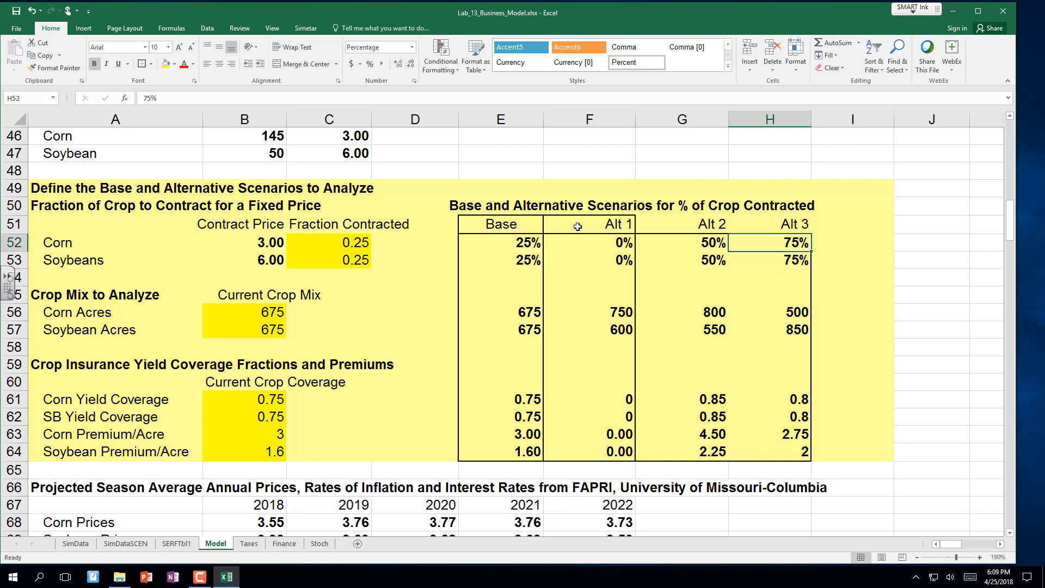
# Step: Compare the base contract percentages in E52:E53 with the formula in the corn Fraction Contracted cell C52
pyautogui.click(278, 220)
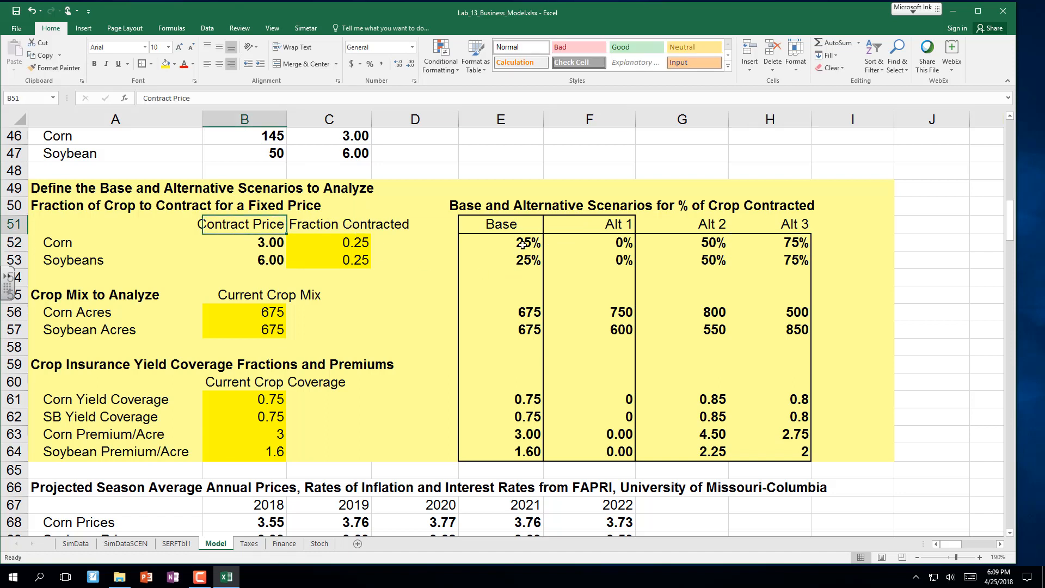
pyautogui.moveTo(522, 248); pyautogui.dragTo(522, 258)
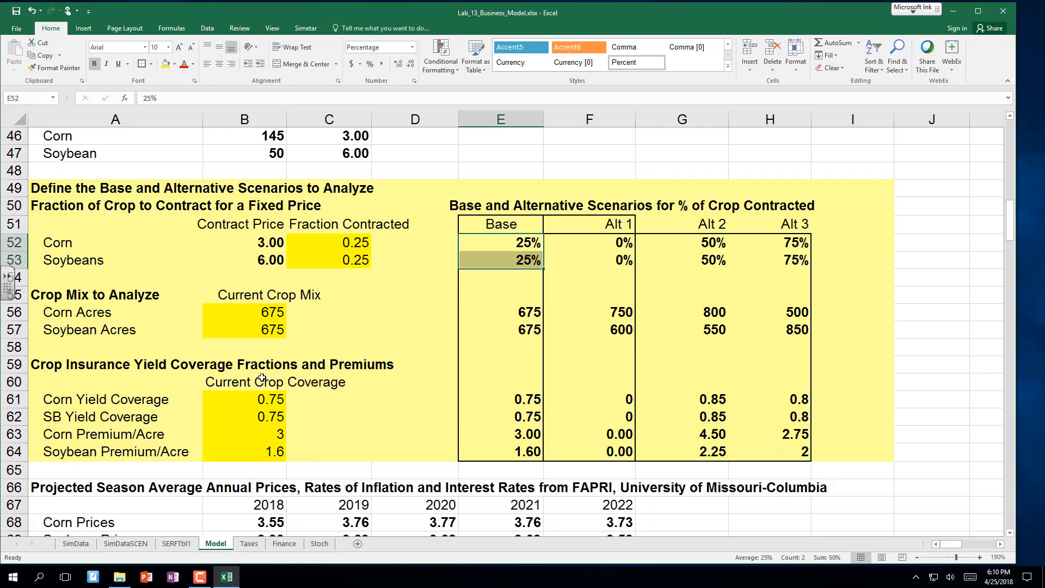
pyautogui.scroll(-1, 262, 379)
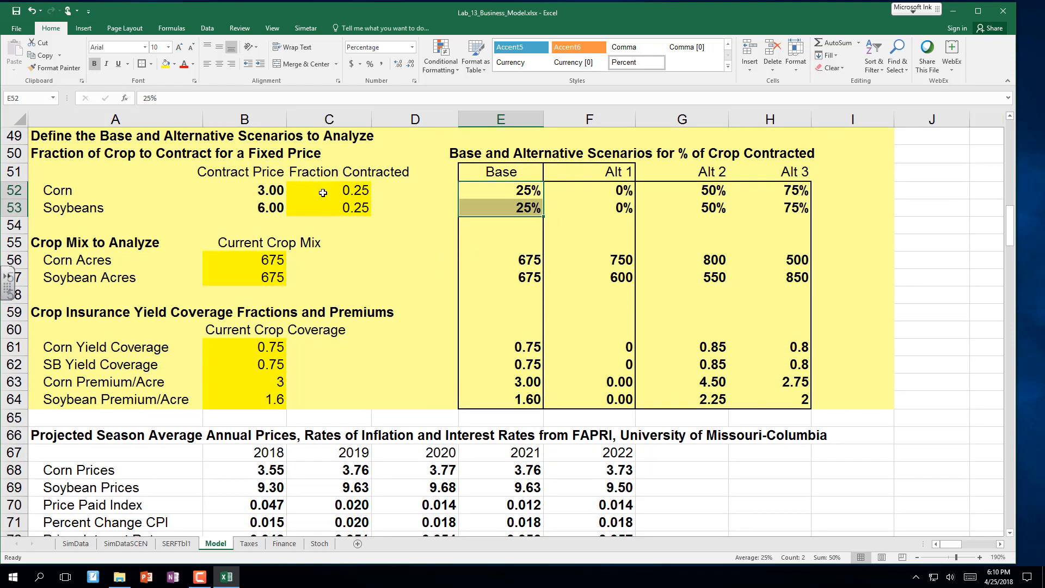
pyautogui.click(365, 193)
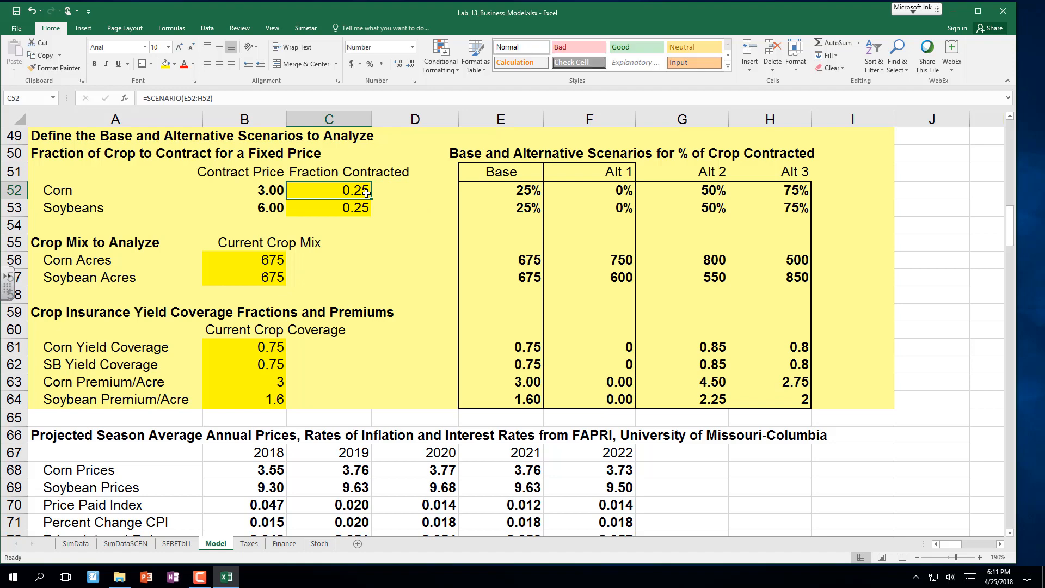
# Step: Check the scenario formulas in C52:C53 and B56:B57, plus the corn contract price B52 and base corn percentage E52
pyautogui.doubleClick(366, 193)
pyautogui.press('Escape')
pyautogui.click(361, 204)
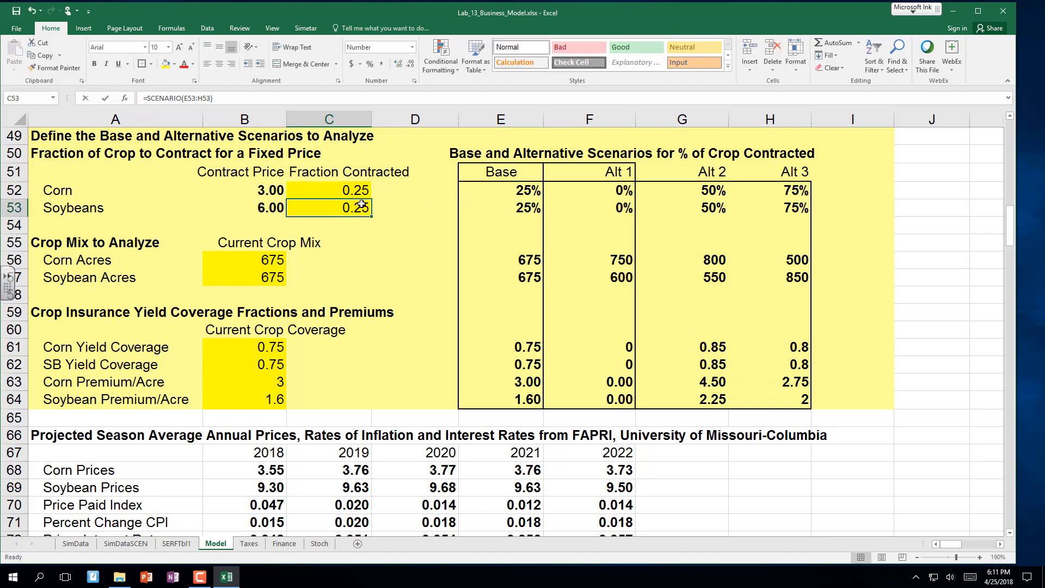
pyautogui.doubleClick(361, 204)
pyautogui.press('Escape')
pyautogui.doubleClick(280, 262)
pyautogui.press('Escape')
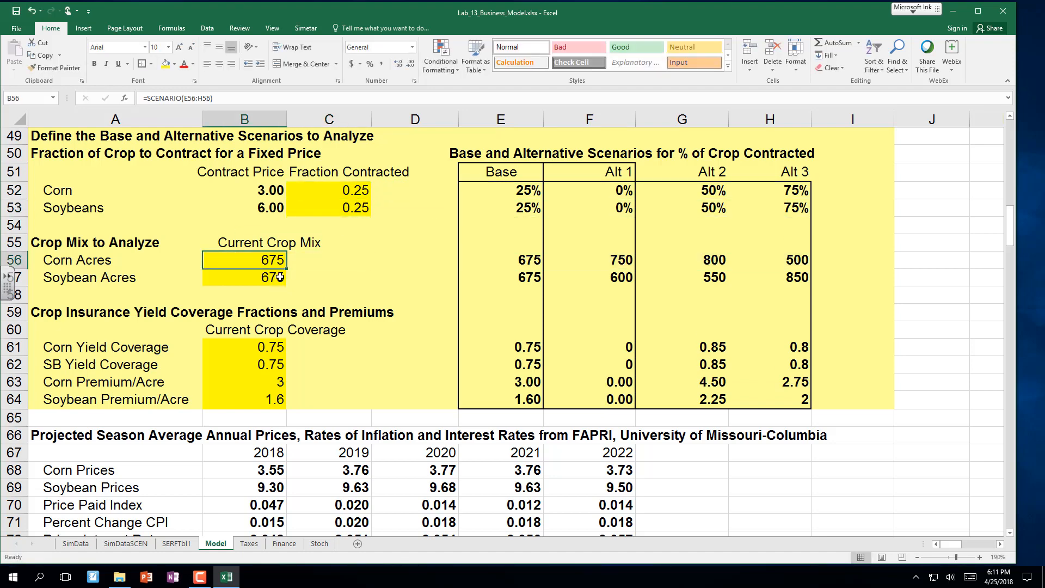
pyautogui.doubleClick(279, 278)
pyautogui.press('Escape')
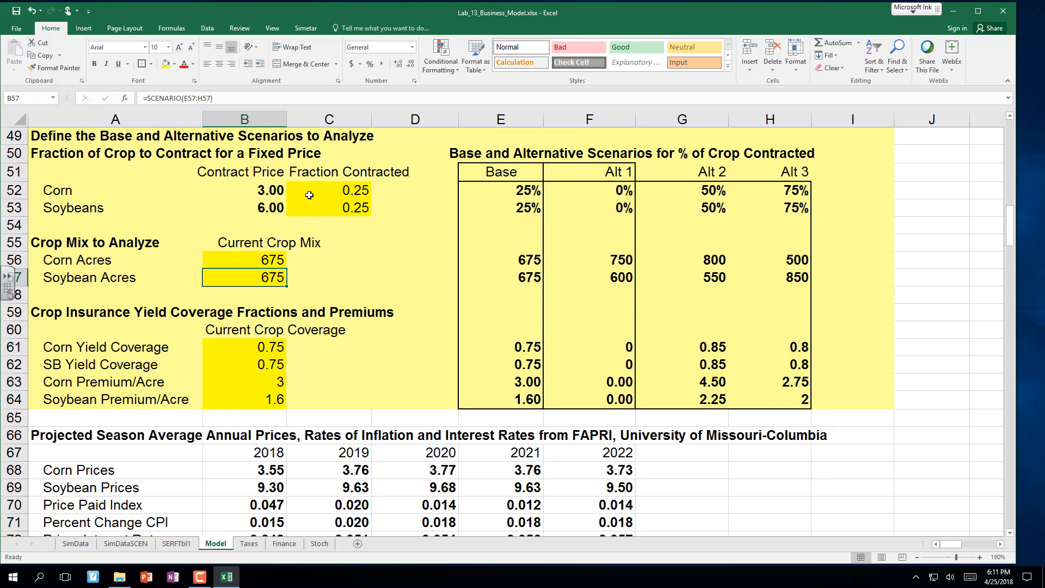
pyautogui.click(268, 191)
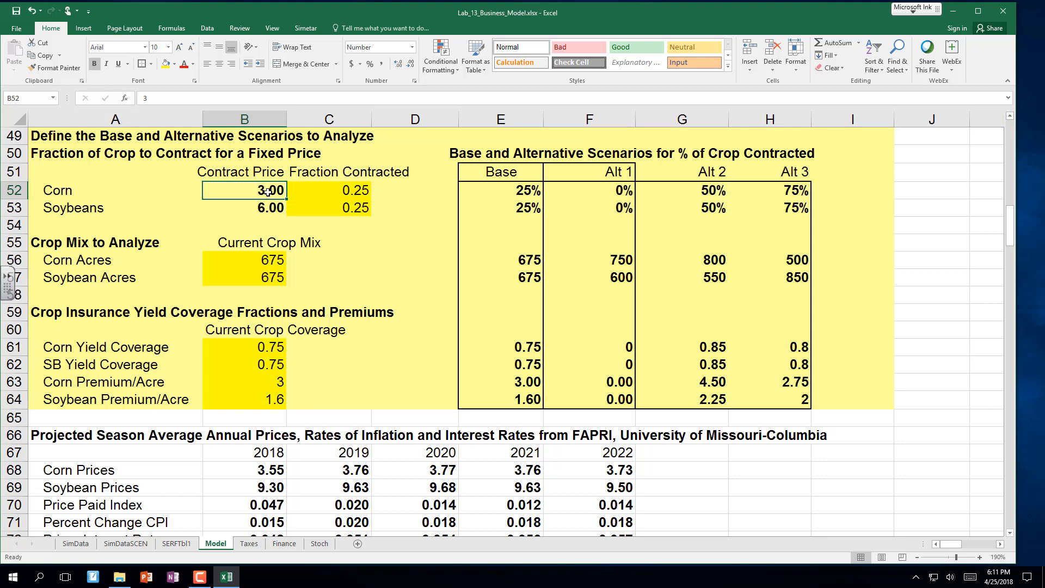
pyautogui.click(511, 191)
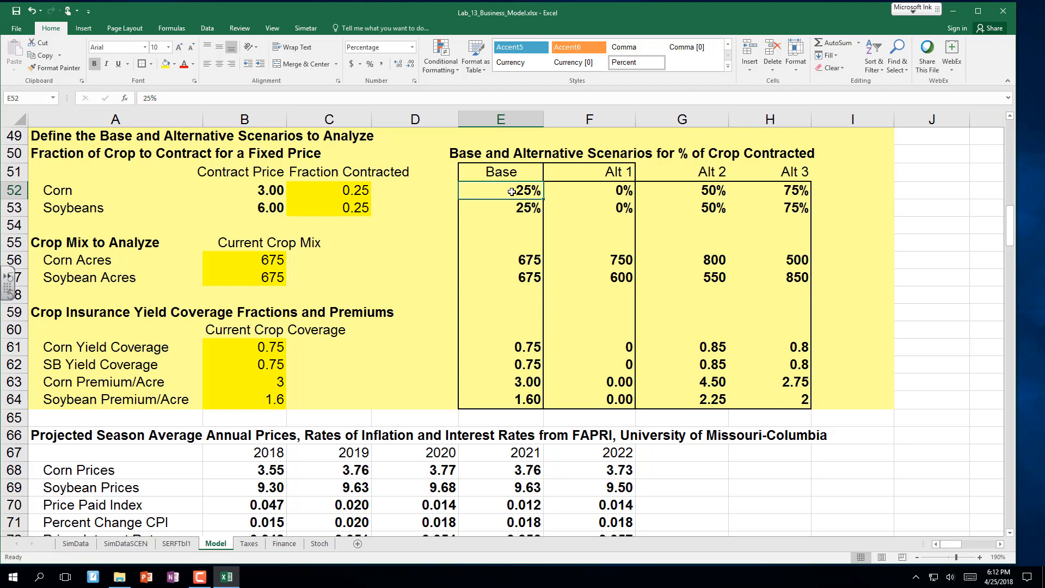
# Step: Review the projected corn and soybean prices in B68:F69 and the price index, CPI and interest rate rows 70 to 72
pyautogui.press('Down')
pyautogui.press('Down')
pyautogui.press('Down')
pyautogui.press('Down')
pyautogui.press('Down')
pyautogui.press('Down')
pyautogui.press('Down')
pyautogui.press('Down')
pyautogui.press('Down')
pyautogui.press('Down')
pyautogui.press('Down')
pyautogui.press('Down')
pyautogui.press('Down')
pyautogui.press('Down')
pyautogui.press('Down')
pyautogui.press('Down')
pyautogui.press('Down')
pyautogui.press('Down')
pyautogui.press('Down')
pyautogui.press('Down')
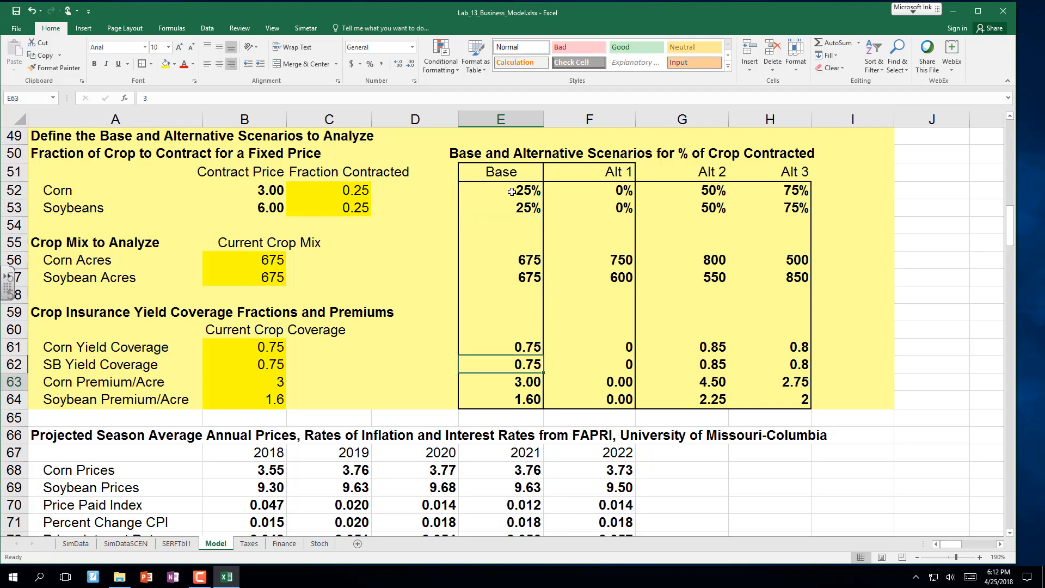
pyautogui.press('Down')
pyautogui.press('Down')
pyautogui.press('Down')
pyautogui.press('Down')
pyautogui.press('Down')
pyautogui.press('Down')
pyautogui.press('Down')
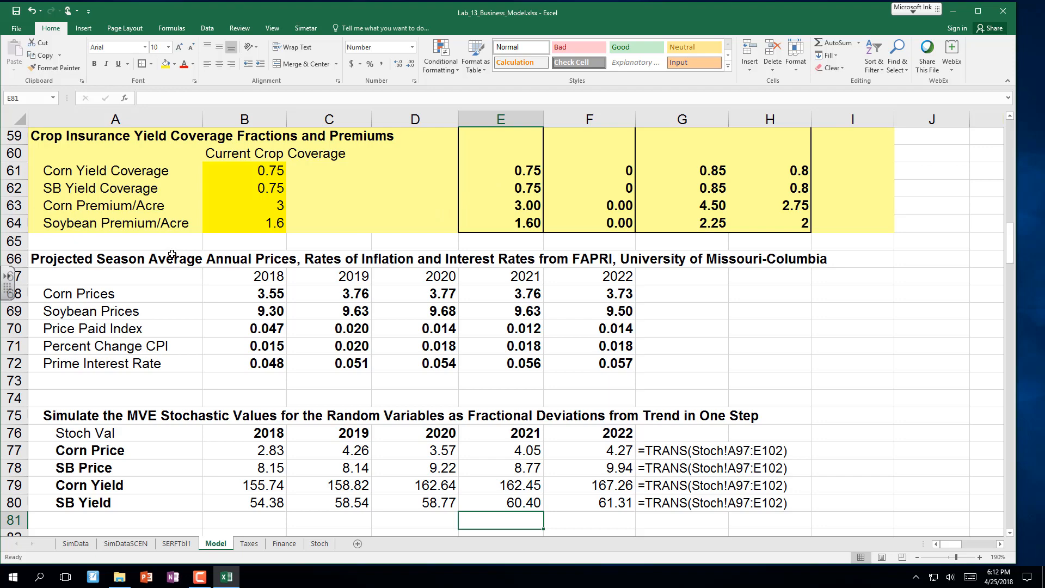
pyautogui.moveTo(251, 294); pyautogui.dragTo(579, 307)
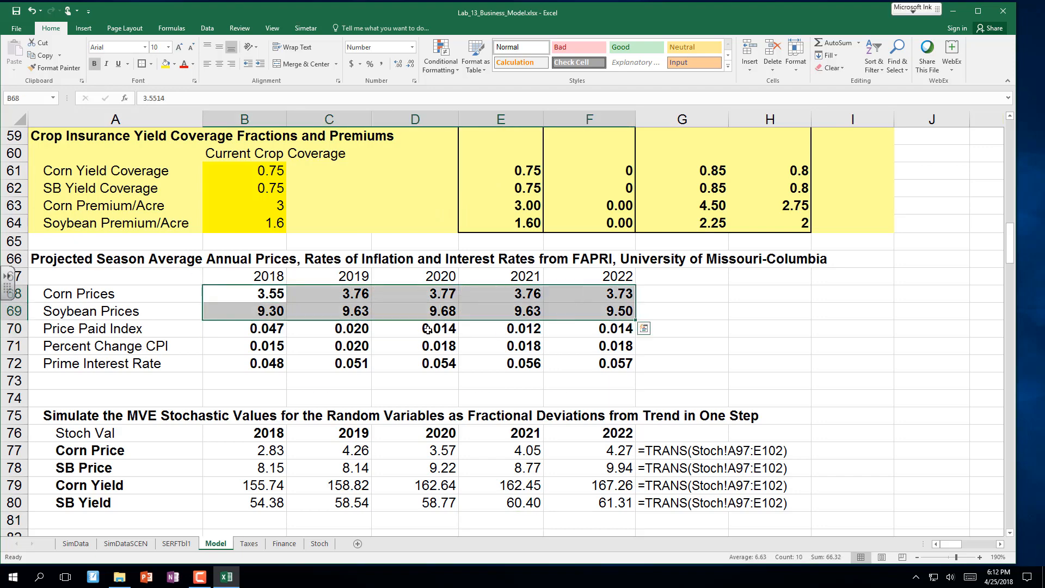
pyautogui.click(231, 327)
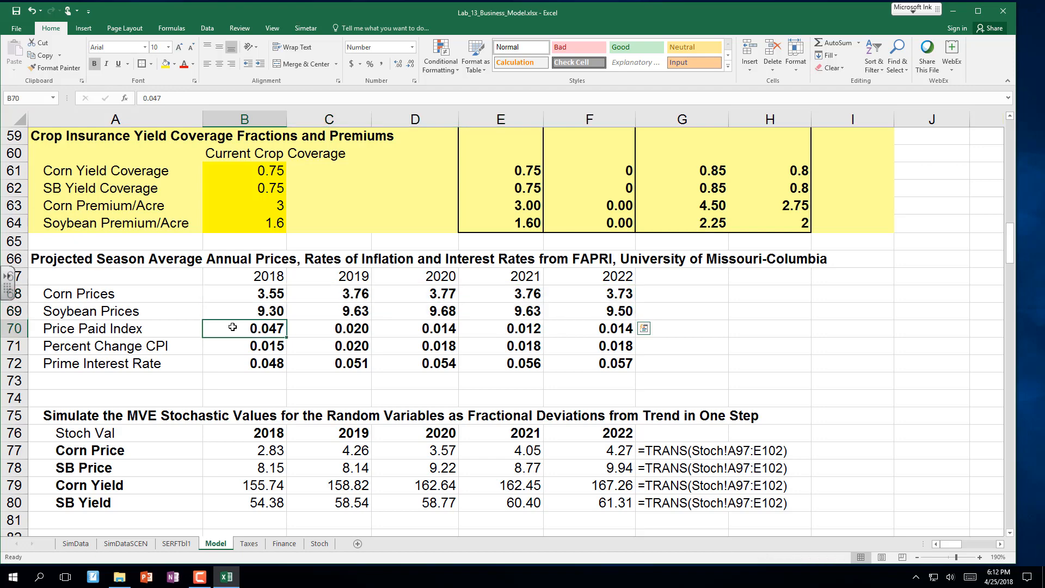
pyautogui.click(140, 325)
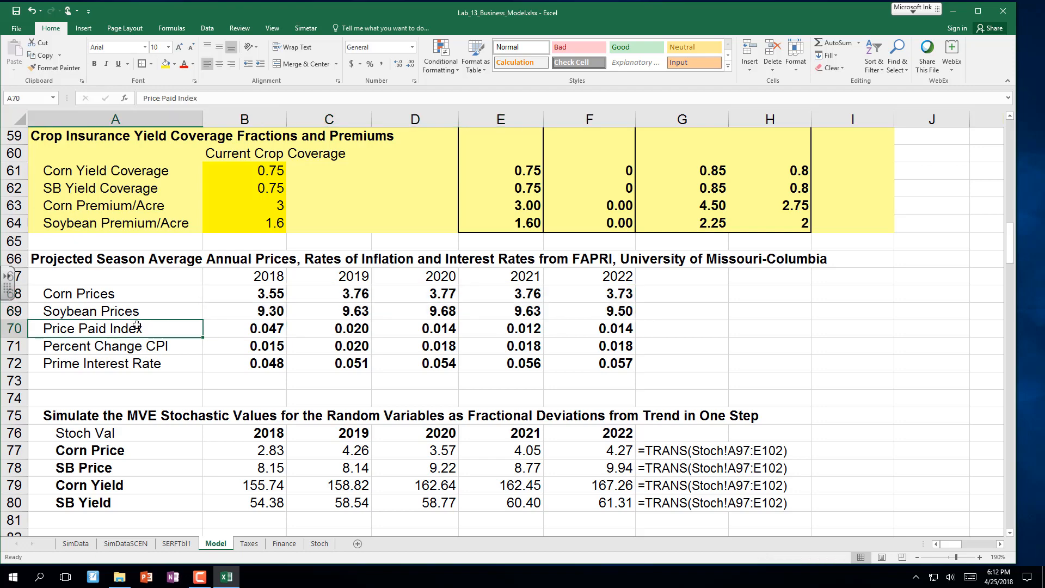
pyautogui.press('Down')
pyautogui.press('Down')
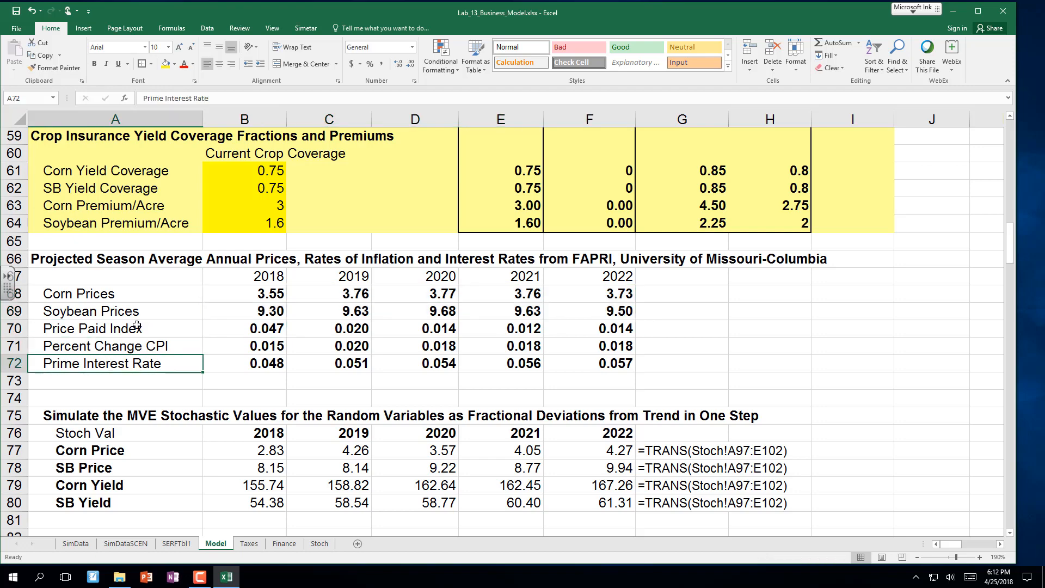
pyautogui.press('Up')
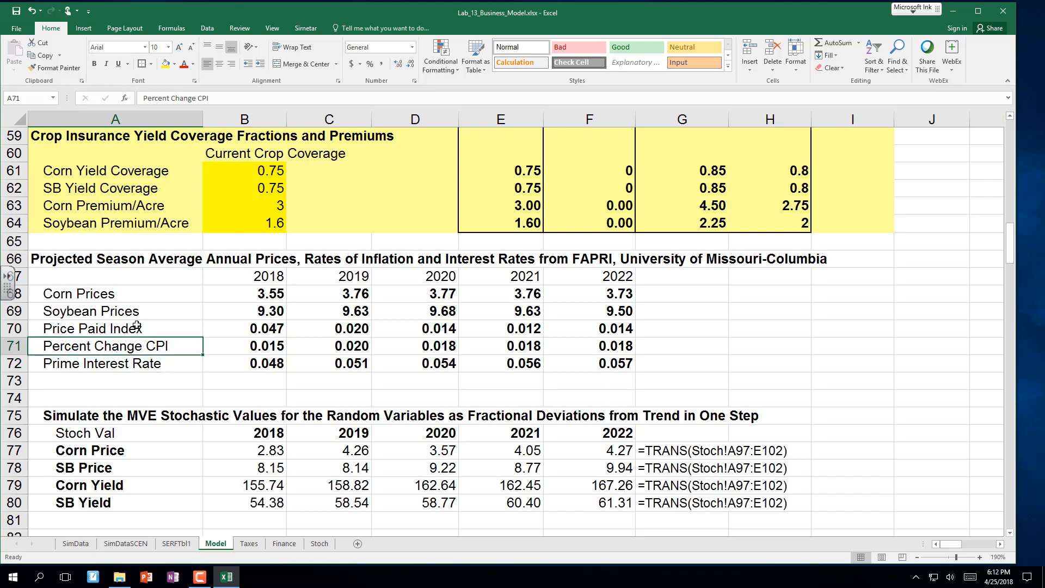
pyautogui.press('Down')
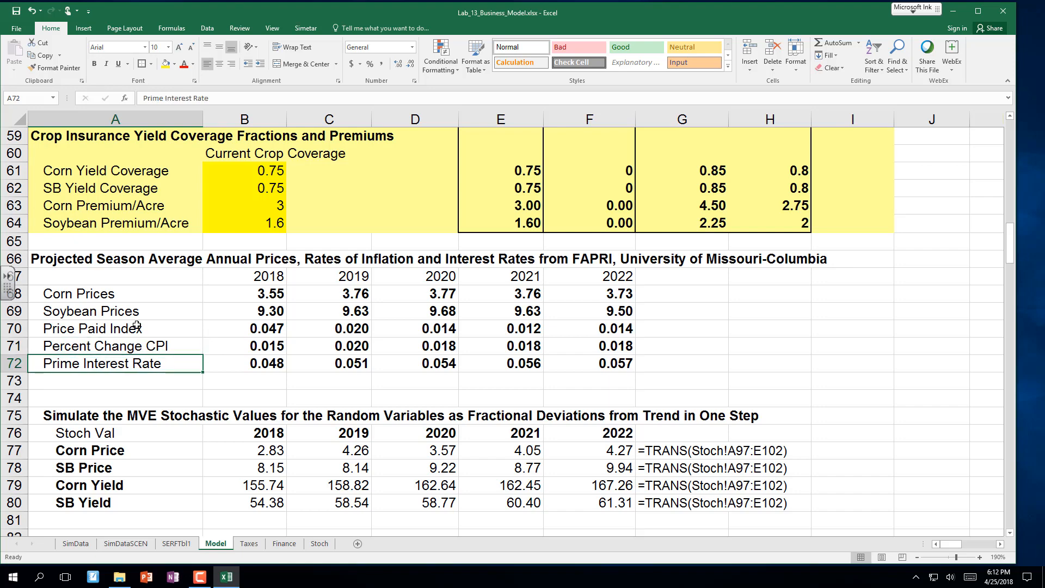
# Step: Inspect the array formula behind the 2018 stochastic corn price in B77
pyautogui.press('Down')
pyautogui.press('Down')
pyautogui.press('Down')
pyautogui.press('Down')
pyautogui.press('Down')
pyautogui.press('Down')
pyautogui.press('Down')
pyautogui.press('Down')
pyautogui.press('Down')
pyautogui.press('Down')
pyautogui.press('Down')
pyautogui.press('Down')
pyautogui.press('Down')
pyautogui.press('Down')
pyautogui.press('Down')
pyautogui.press('Down')
pyautogui.press('Down')
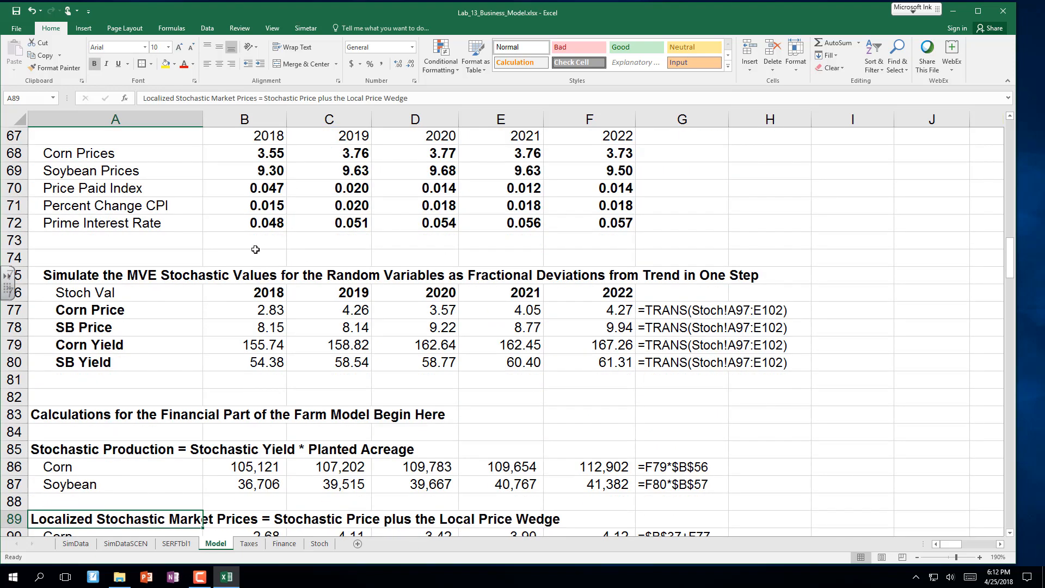
pyautogui.click(242, 306)
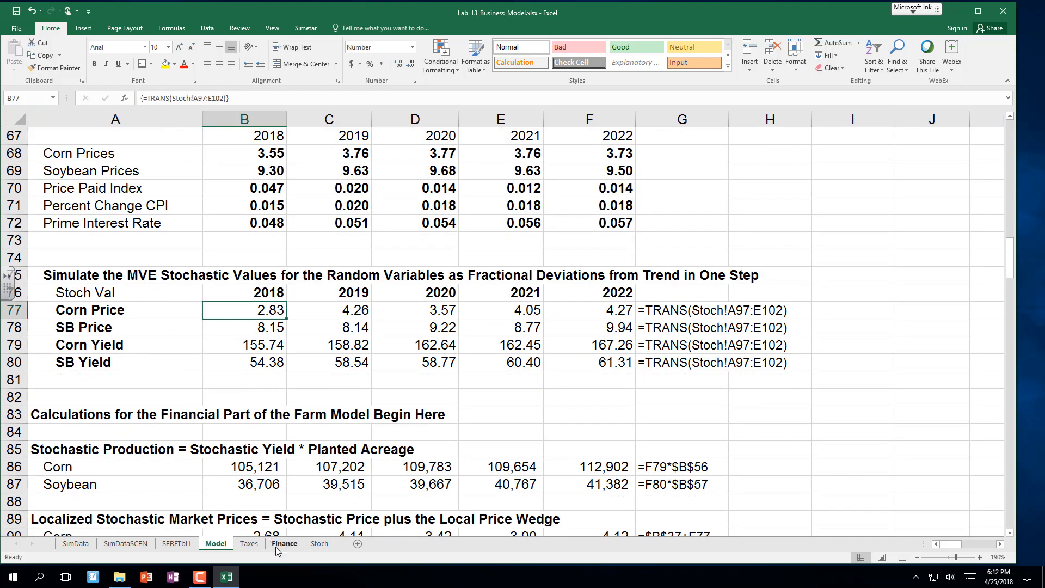
# Step: Look through the Stoch sheet's price and yield history, deviations from trend, CUSDs, Y-Hats and stochastic values
pyautogui.click(319, 544)
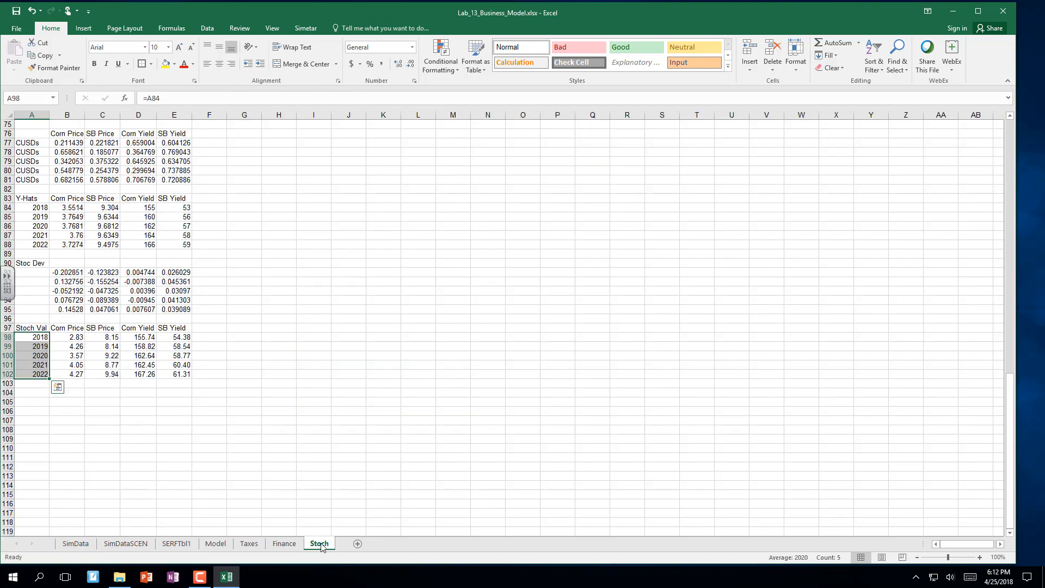
pyautogui.scroll(20, 200, 289)
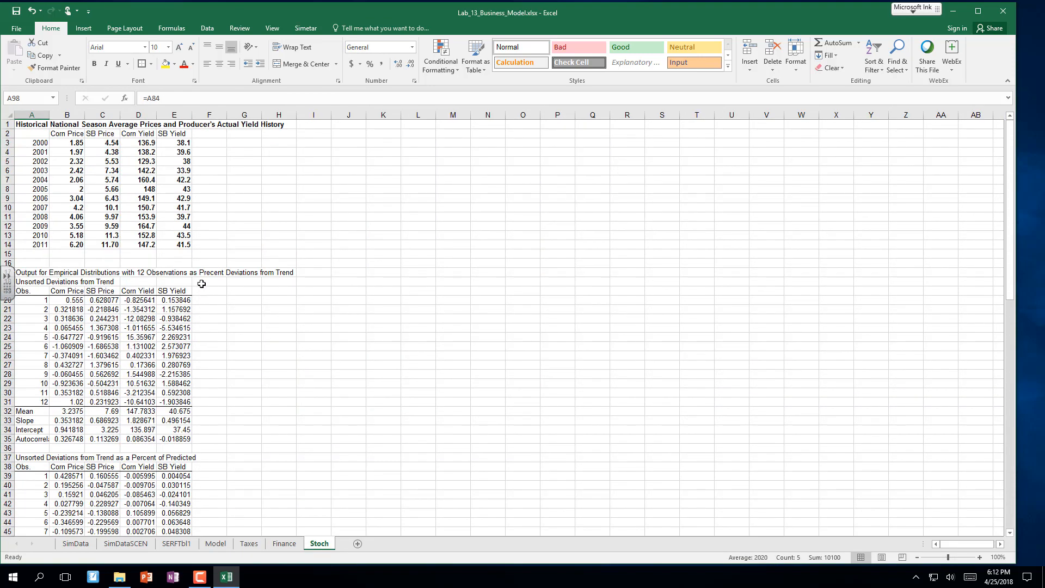
pyautogui.click(32, 268)
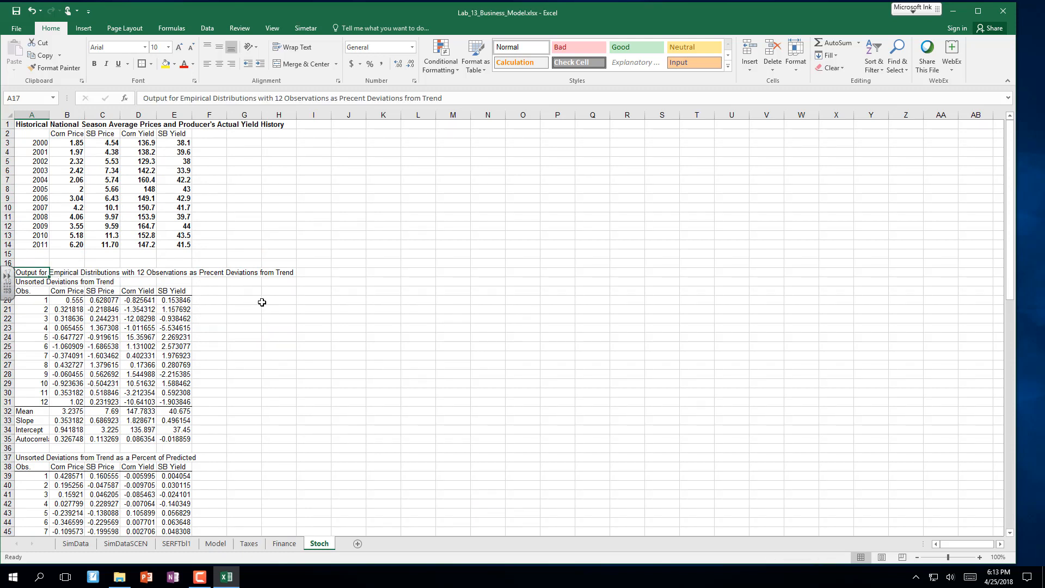
pyautogui.scroll(-7, 246, 320)
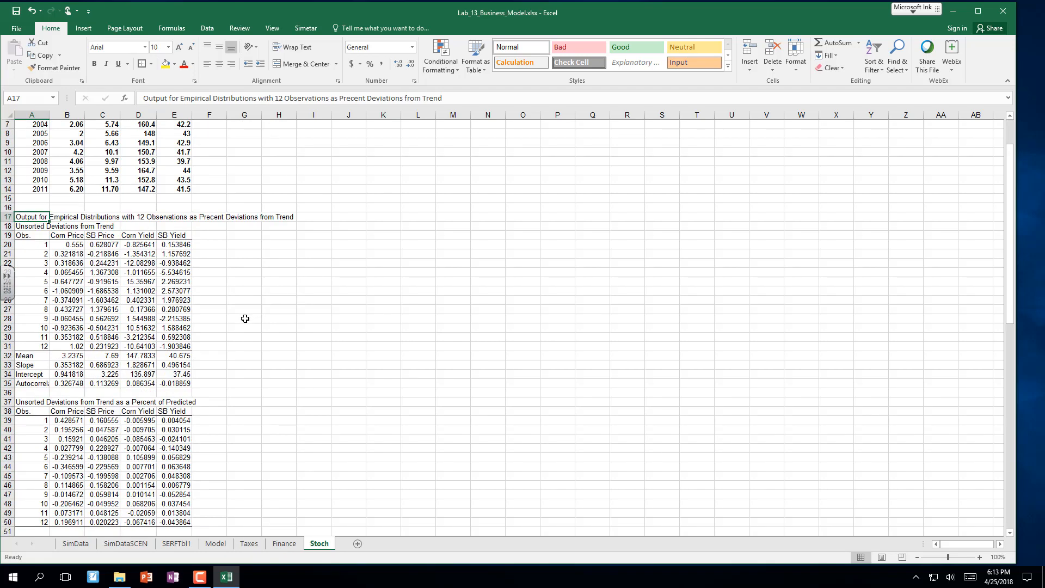
pyautogui.scroll(-15, 245, 318)
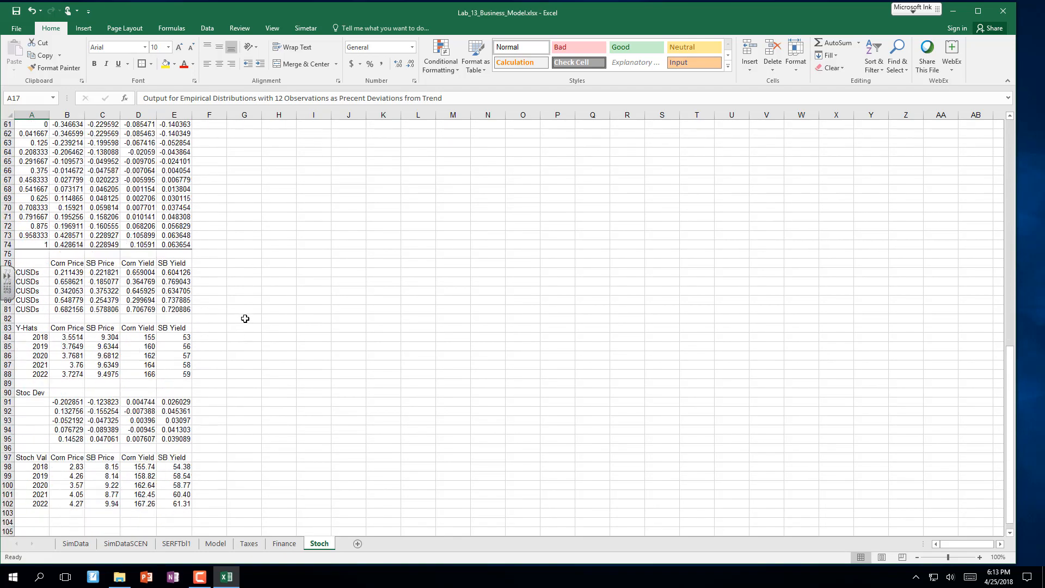
pyautogui.scroll(-1, 245, 317)
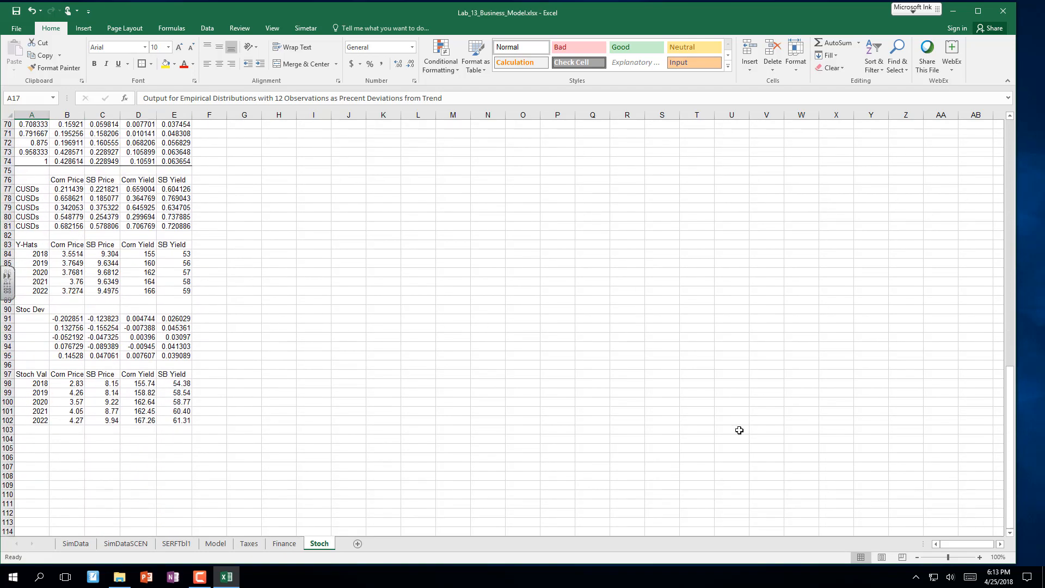
pyautogui.click(979, 557)
pyautogui.click(979, 557)
pyautogui.click(979, 558)
pyautogui.click(979, 557)
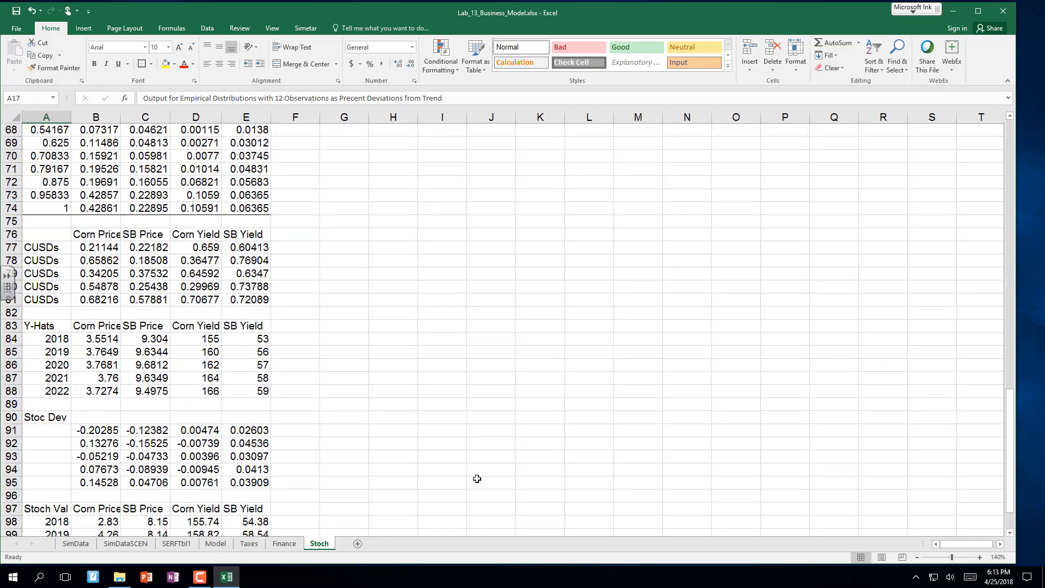
pyautogui.scroll(17, 445, 470)
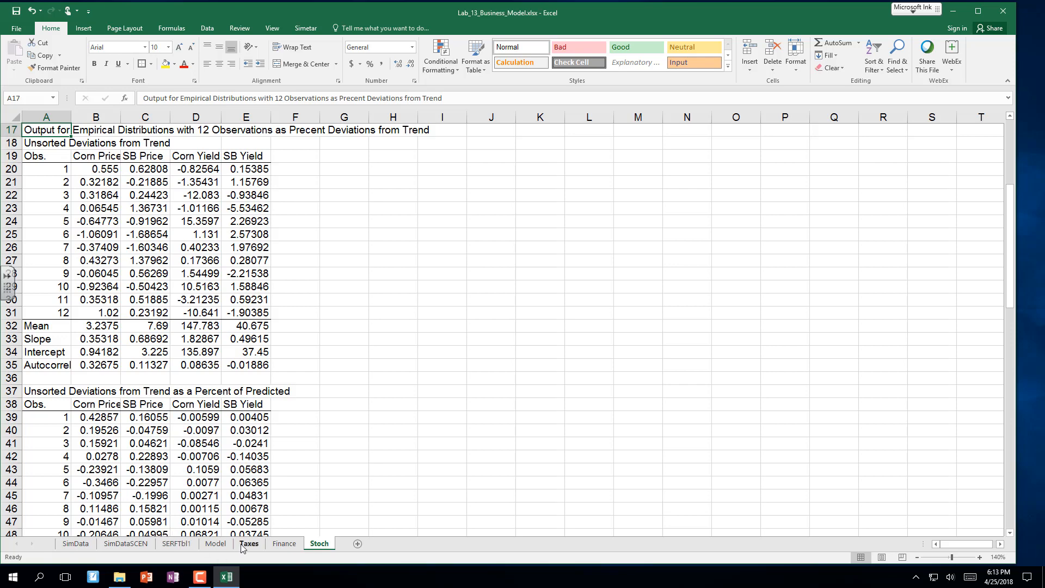
# Step: Examine the Finance sheet's loan amortization table, the loan inputs in A13:D13 and the 2018-2022 debt summary in J15:O18
pyautogui.click(275, 544)
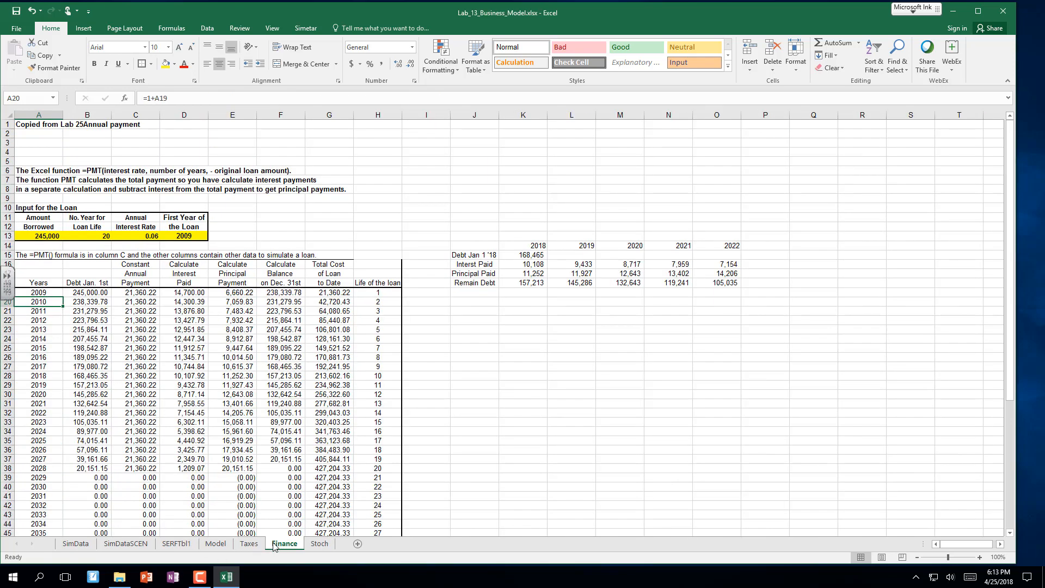
pyautogui.click(246, 391)
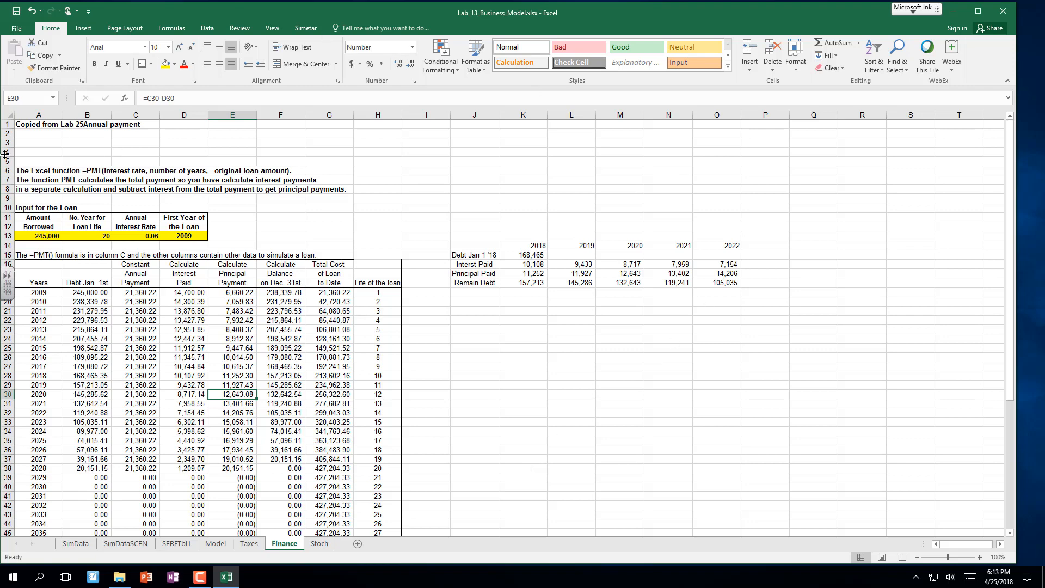
pyautogui.moveTo(48, 235); pyautogui.dragTo(183, 236)
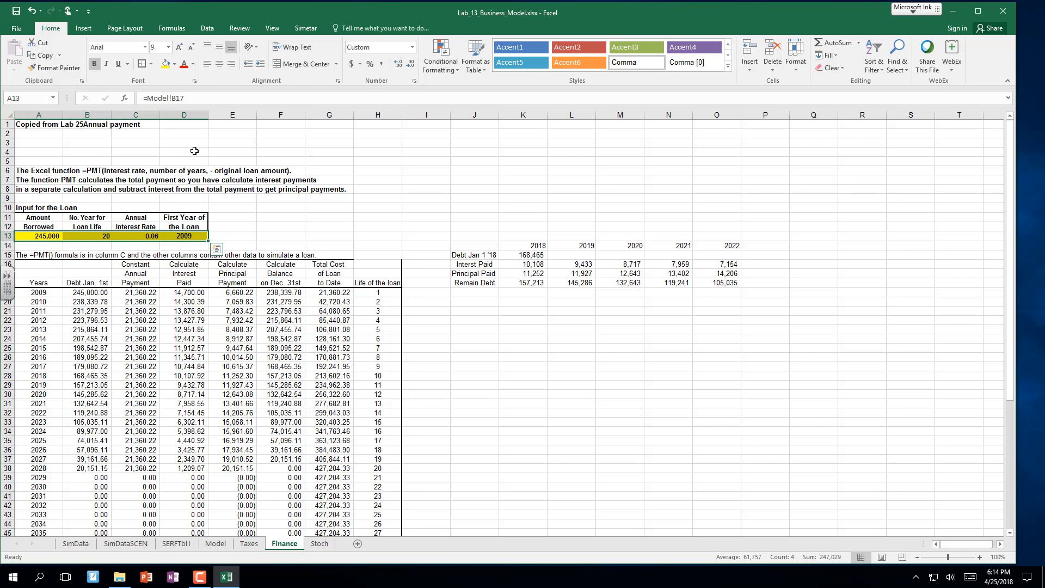
pyautogui.moveTo(26, 236); pyautogui.dragTo(181, 239)
pyautogui.moveTo(481, 256)
pyautogui.mouseDown()
pyautogui.moveTo(620, 282)
pyautogui.moveTo(714, 284)
pyautogui.mouseUp()
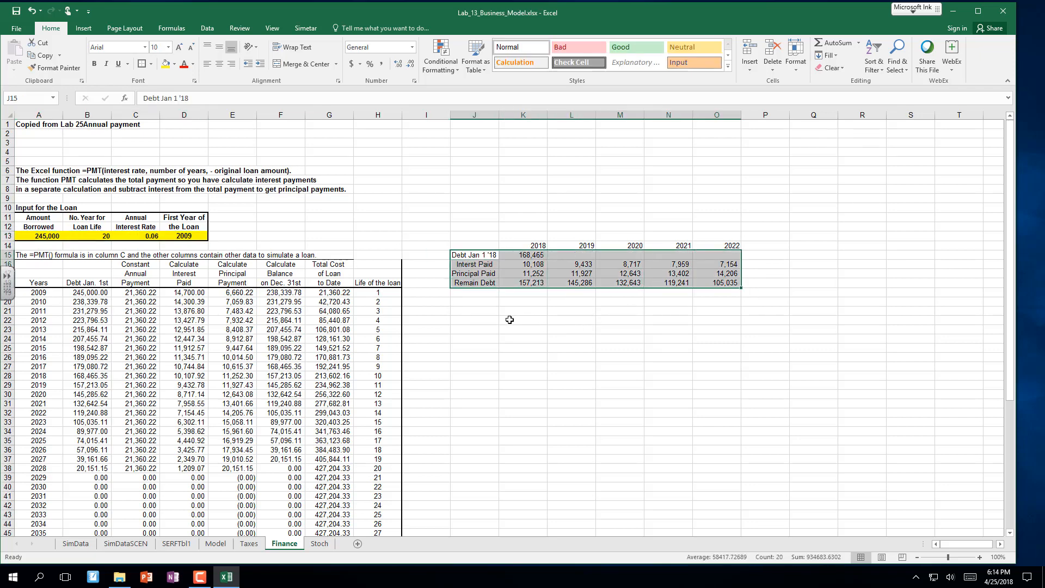
# Step: Check the lookup formulas for January debt, interest paid and remaining debt in K15, K16:L16 and K18, and review labels J15:J18
pyautogui.click(978, 556)
pyautogui.click(979, 557)
pyautogui.click(978, 556)
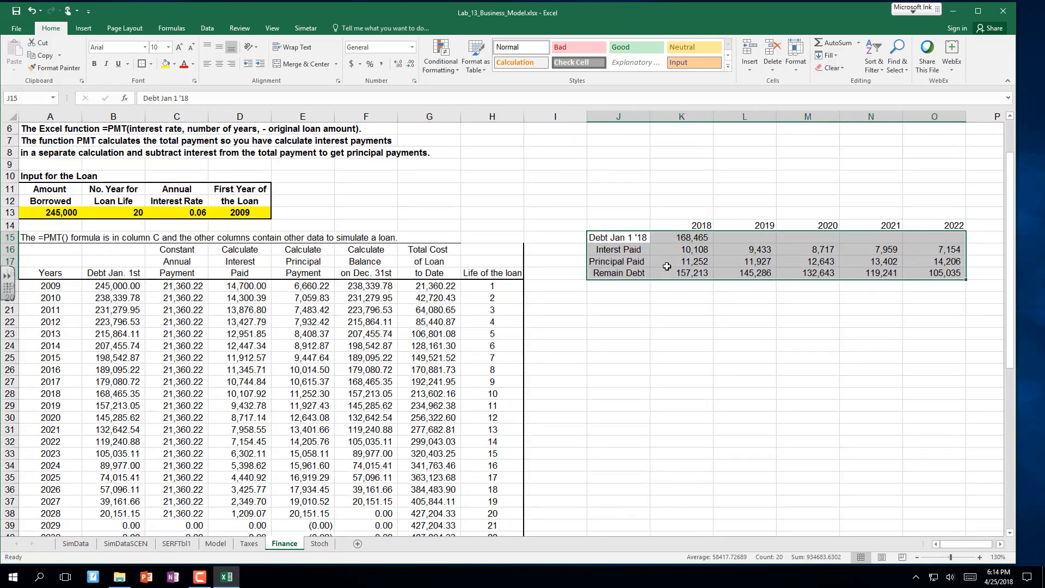
pyautogui.click(671, 238)
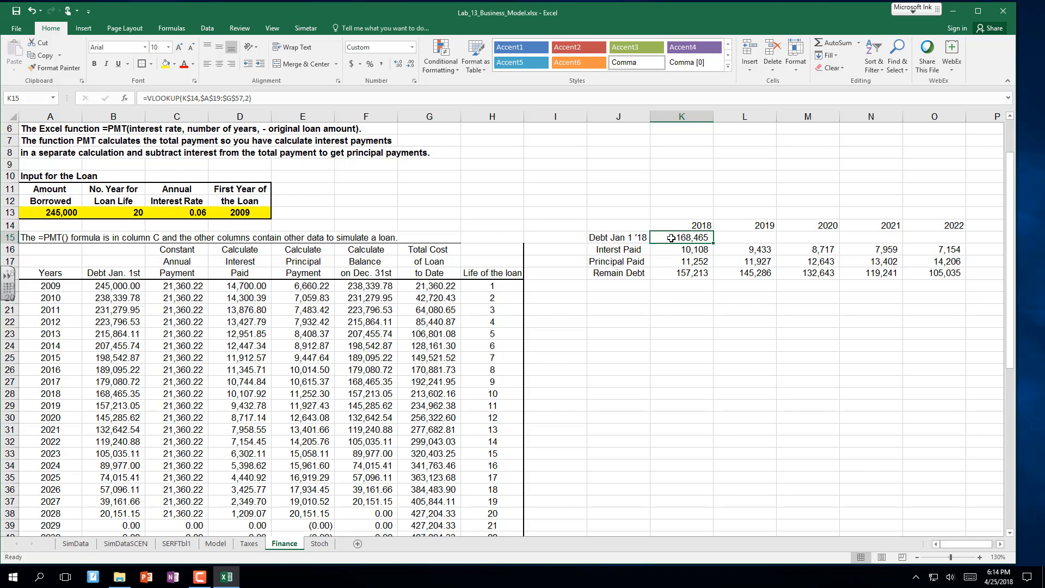
pyautogui.doubleClick(671, 238)
pyautogui.press('Escape')
pyautogui.doubleClick(683, 249)
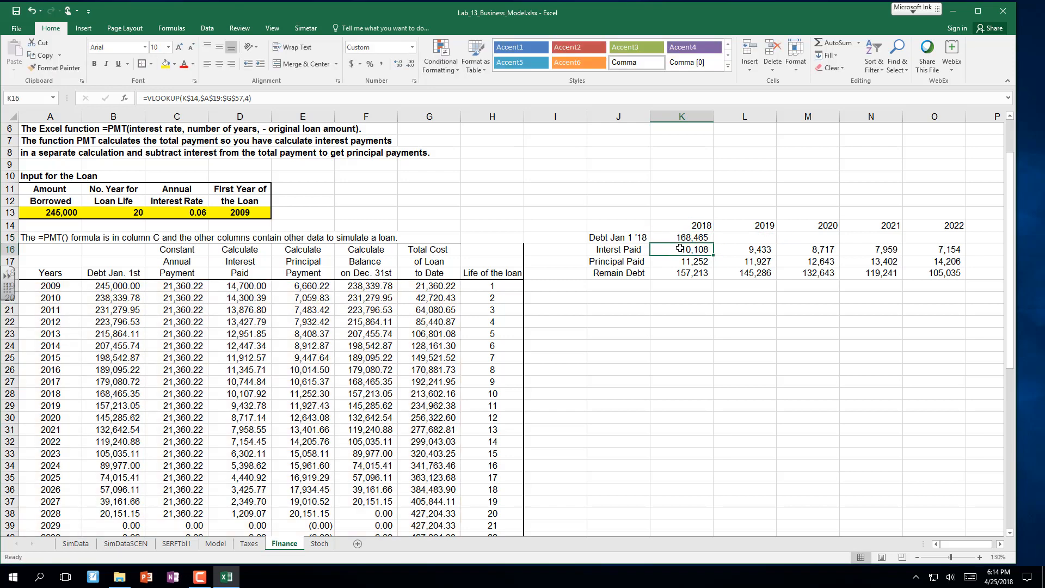
pyautogui.press('Escape')
pyautogui.doubleClick(747, 251)
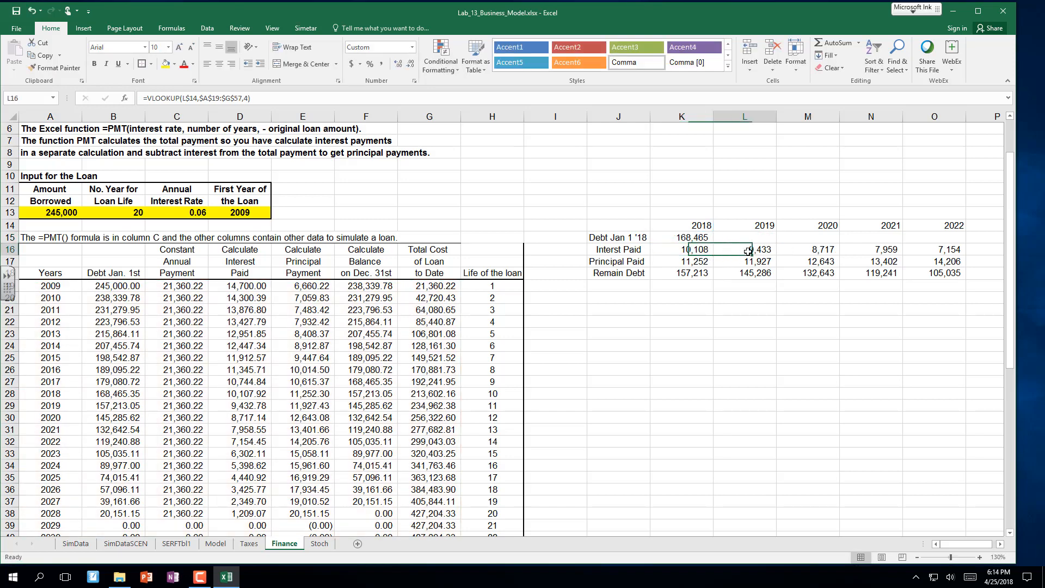
pyautogui.press('Escape')
pyautogui.click(699, 274)
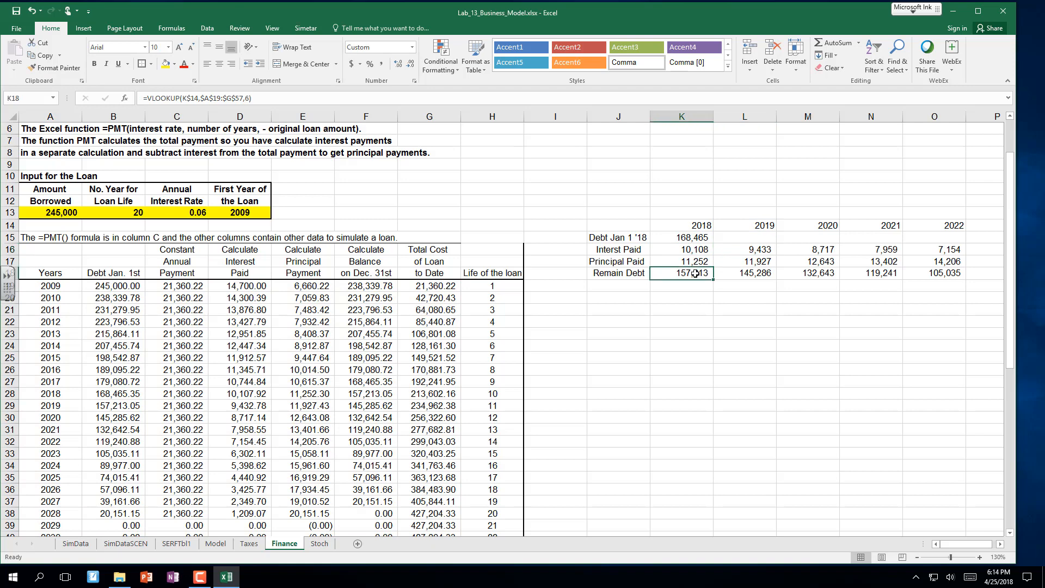
pyautogui.click(654, 315)
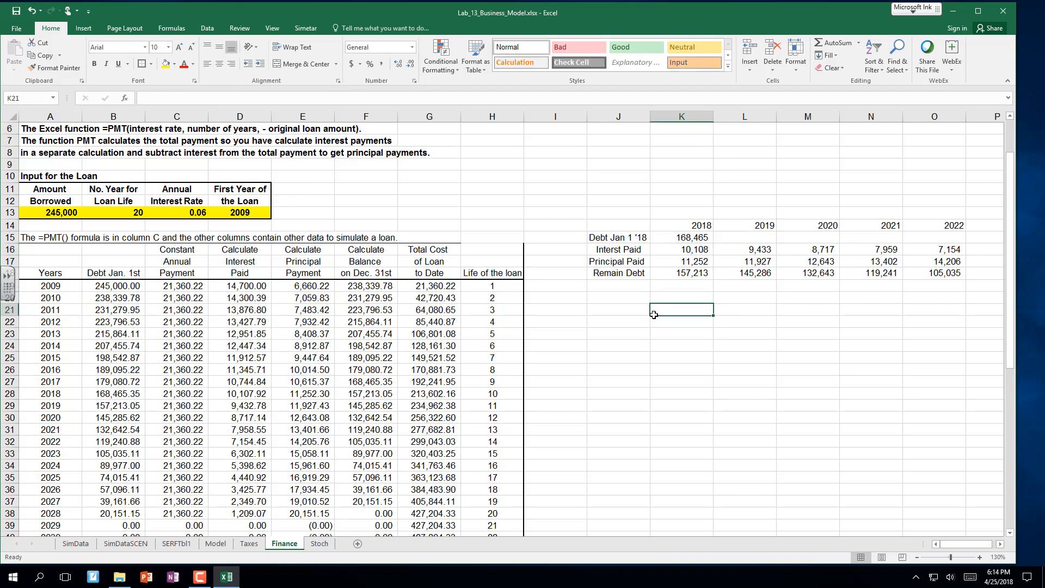
pyautogui.moveTo(601, 240); pyautogui.dragTo(599, 274)
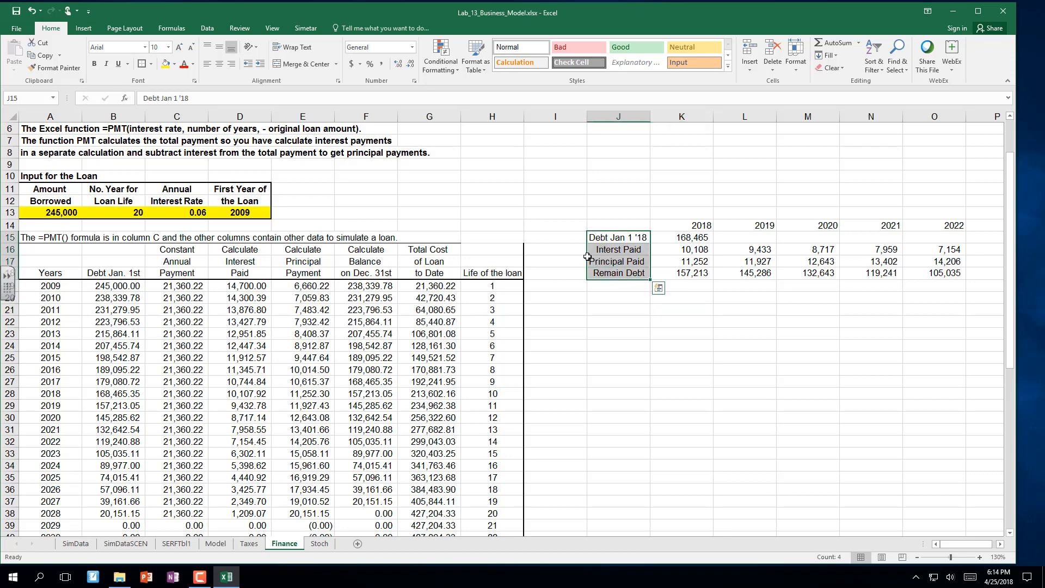
# Step: Left-align the loan summary labels in J15:J18 on the Finance sheet
pyautogui.click(207, 64)
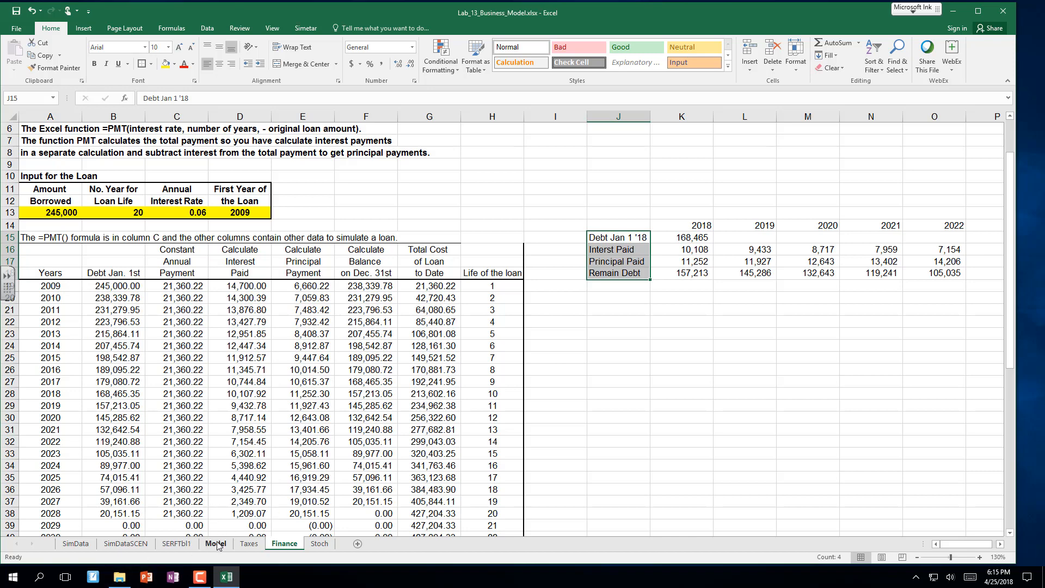
# Step: Examine the marginal tax rates on the Taxes sheet and the 2018 corn price array formula on the Model sheet
pyautogui.click(249, 543)
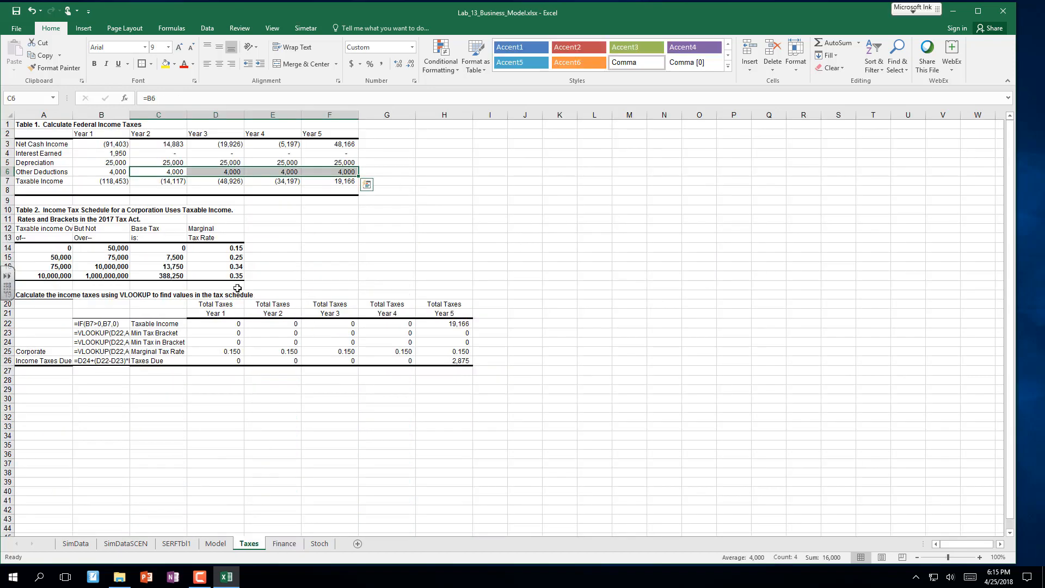
pyautogui.click(241, 267)
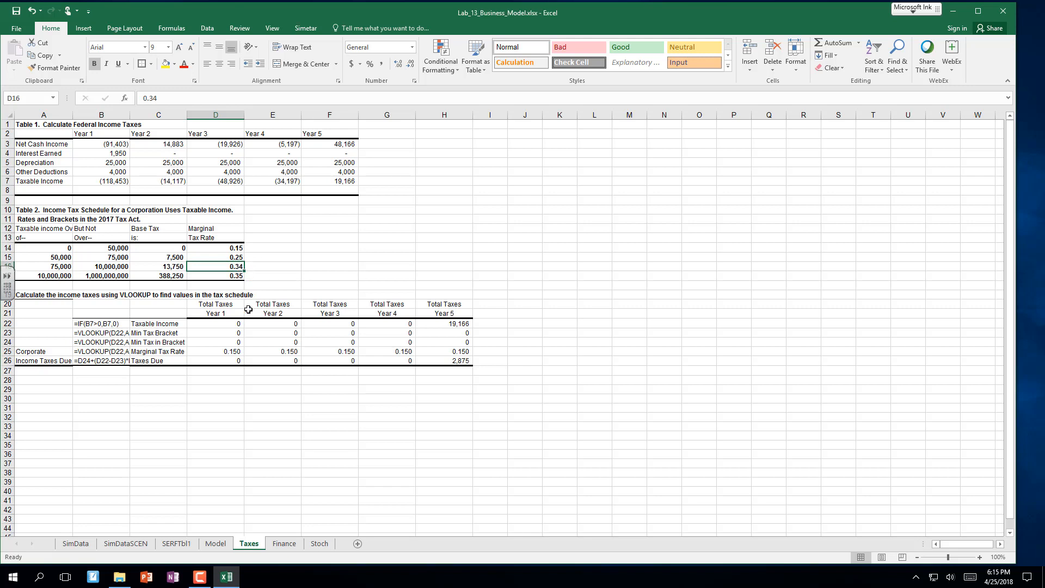
pyautogui.click(215, 543)
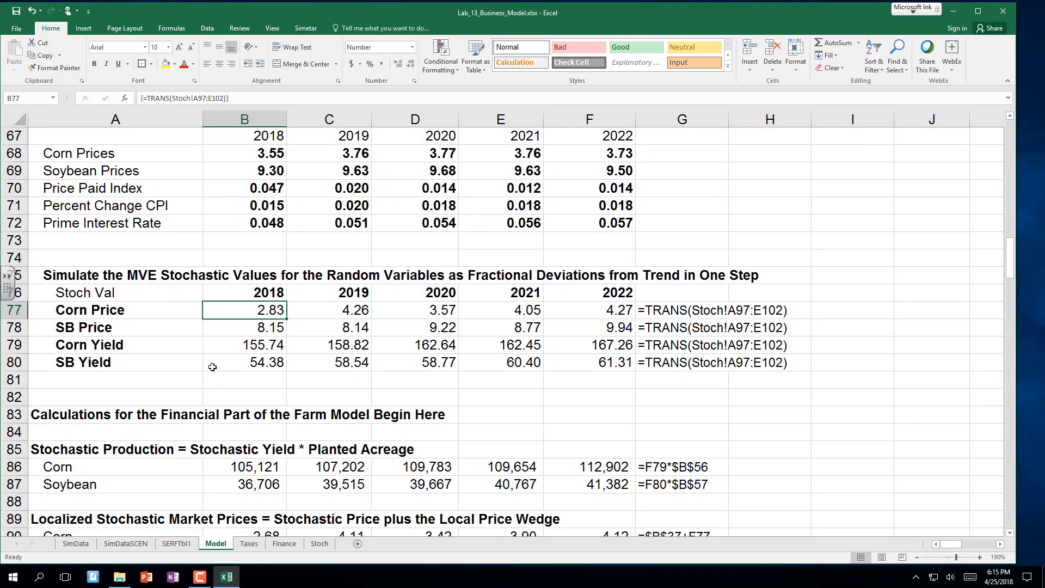
pyautogui.doubleClick(229, 314)
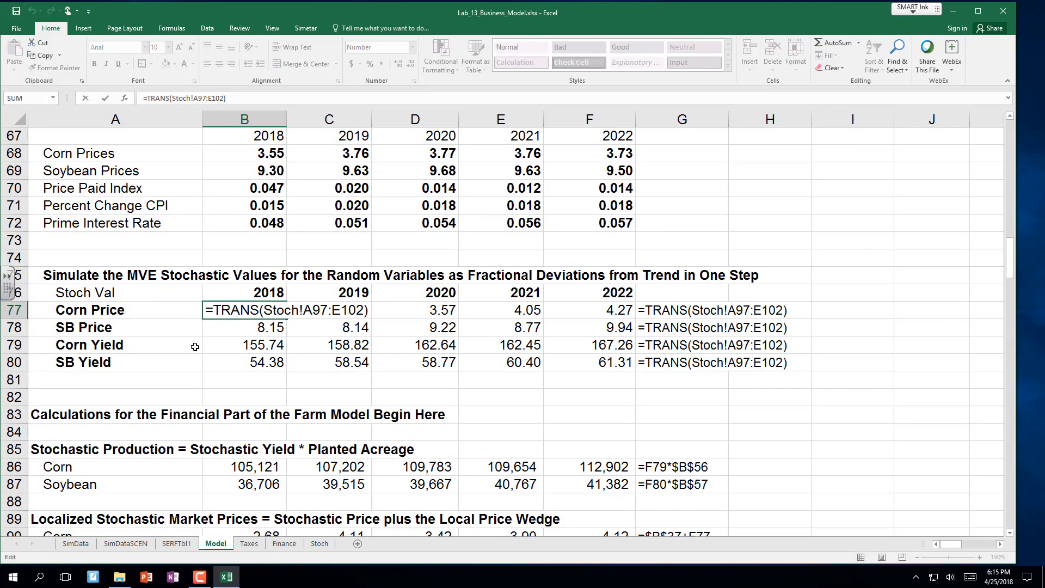
pyautogui.hotkey('ctrl', 'shift', 'Return')
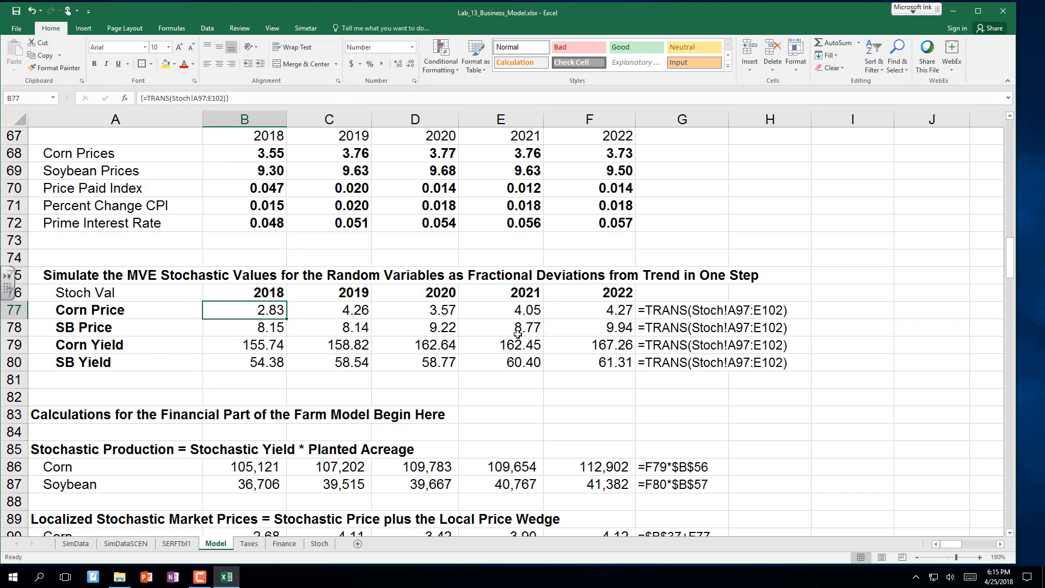
# Step: Review the Model sheet's stochastic production, localized market price and contract price sections
pyautogui.scroll(3, 213, 379)
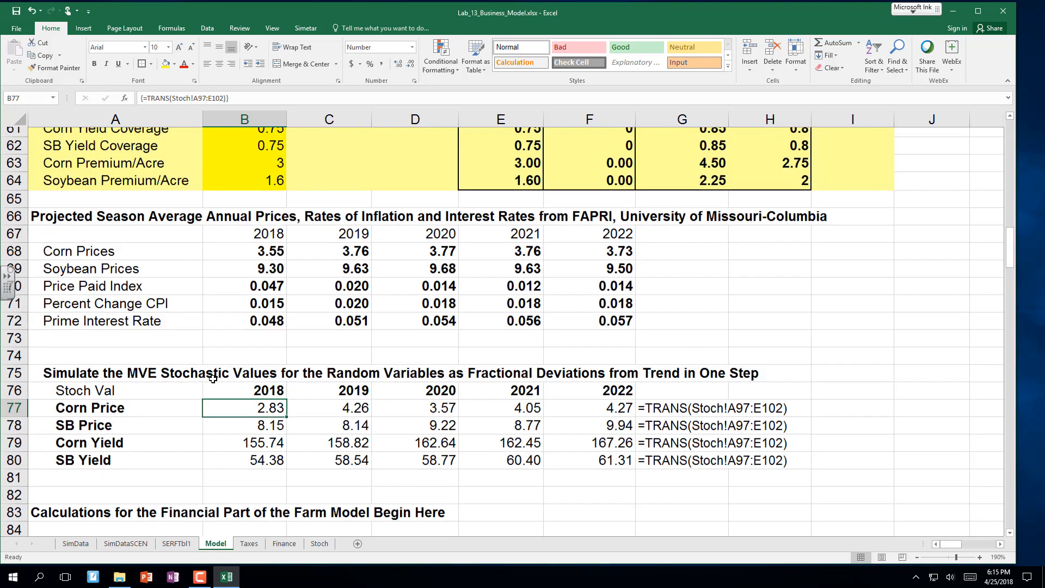
pyautogui.scroll(-6, 213, 380)
pyautogui.scroll(-2, 212, 379)
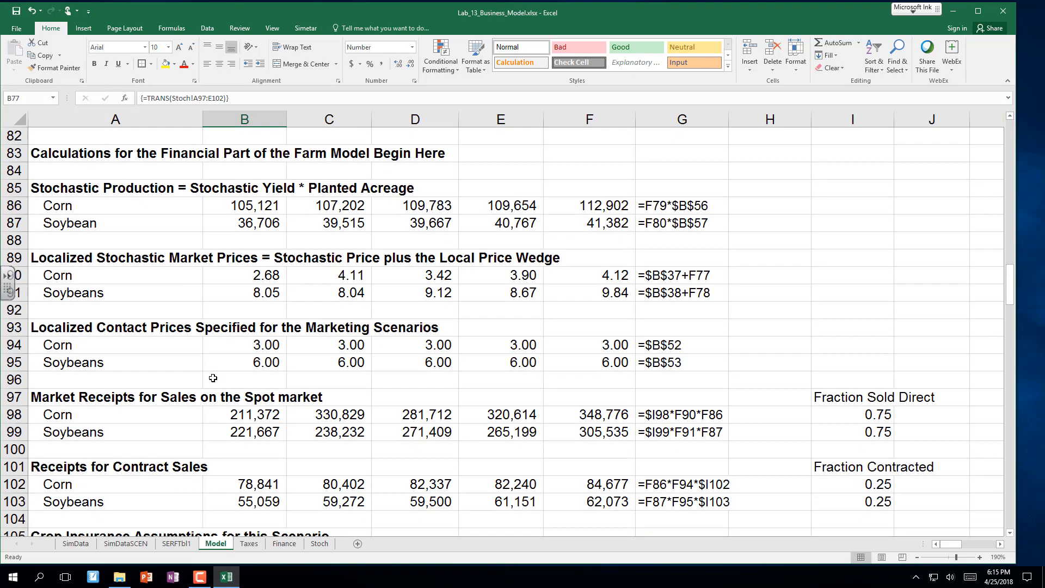
pyautogui.click(80, 150)
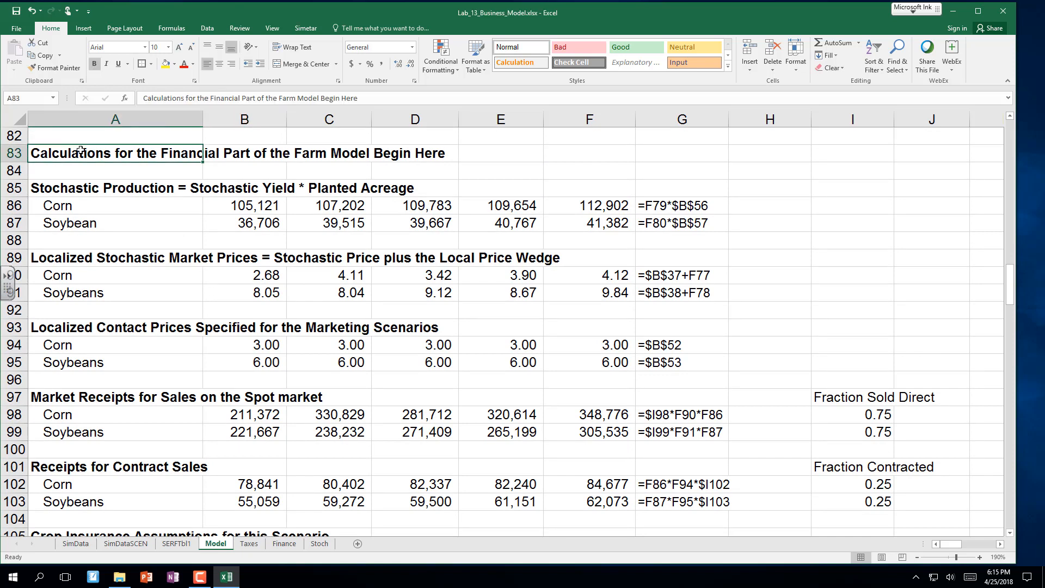
pyautogui.click(67, 207)
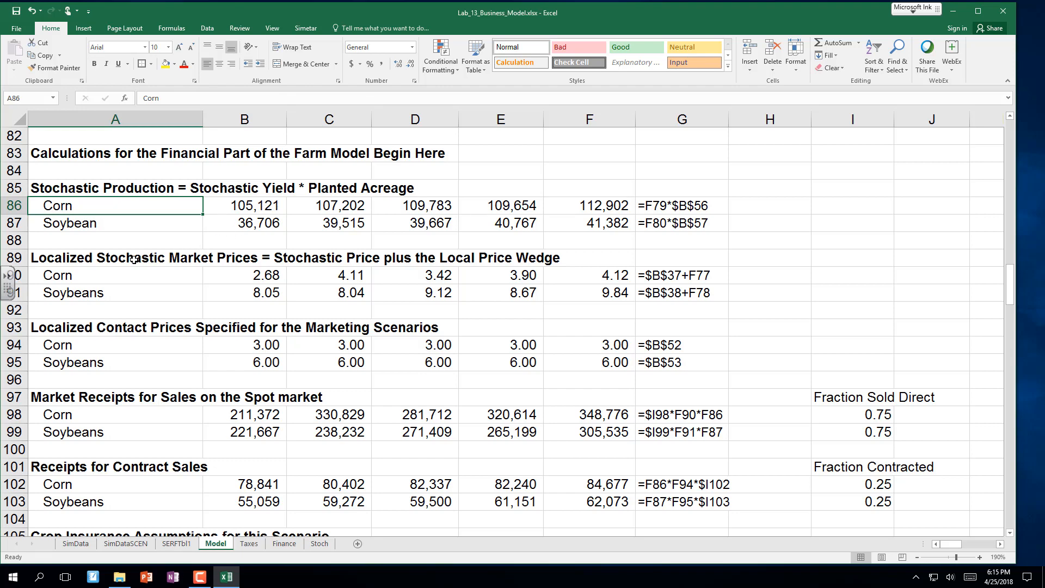
pyautogui.scroll(-2, 133, 260)
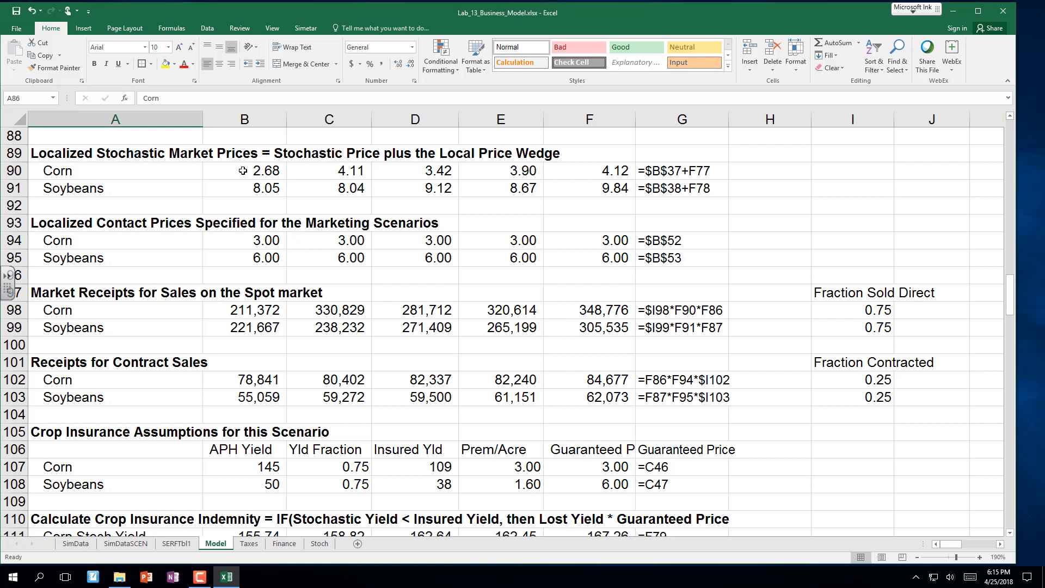
pyautogui.scroll(-1, 242, 170)
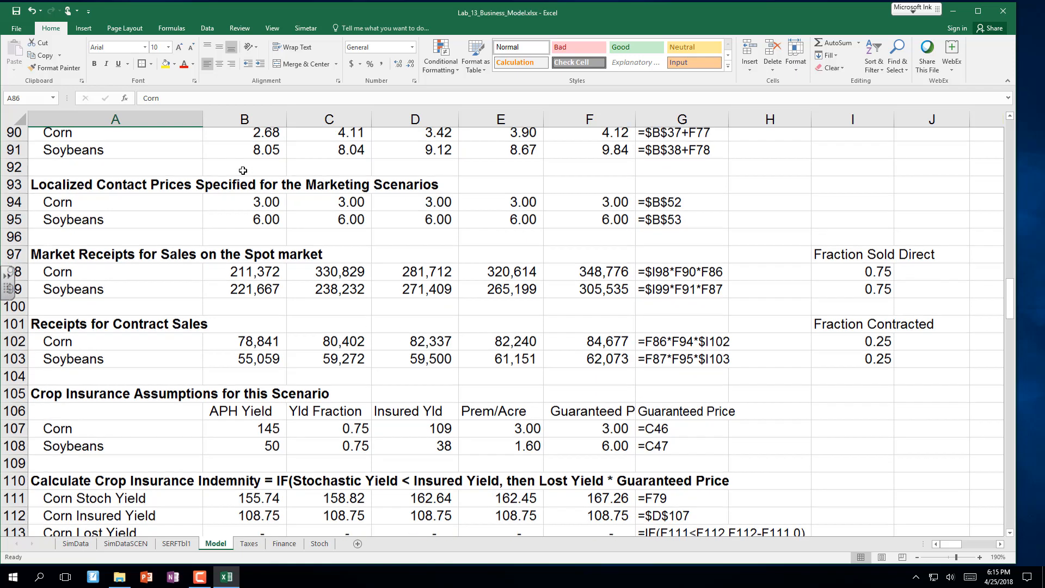
pyautogui.click(107, 185)
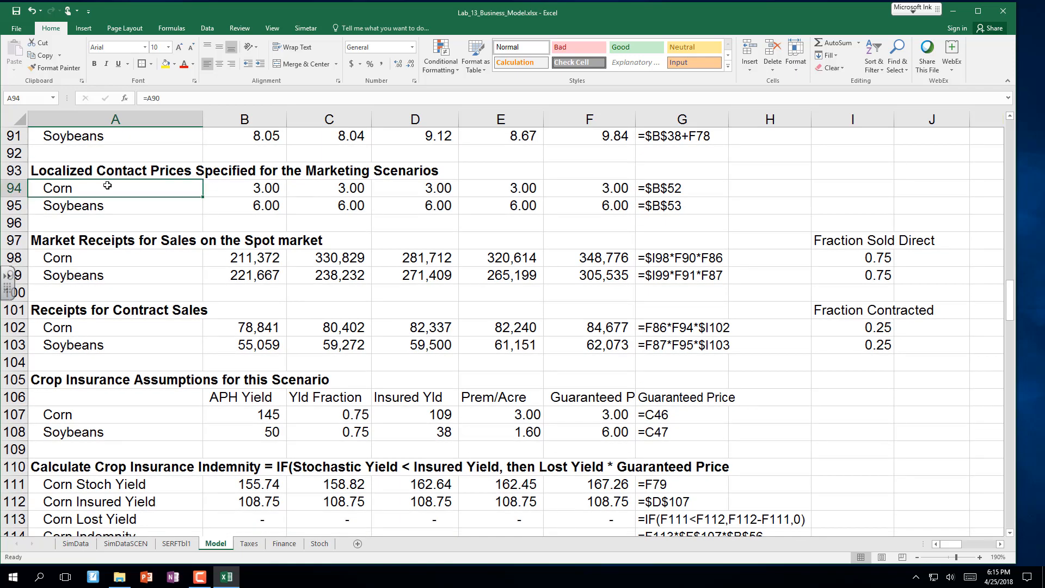
pyautogui.click(265, 189)
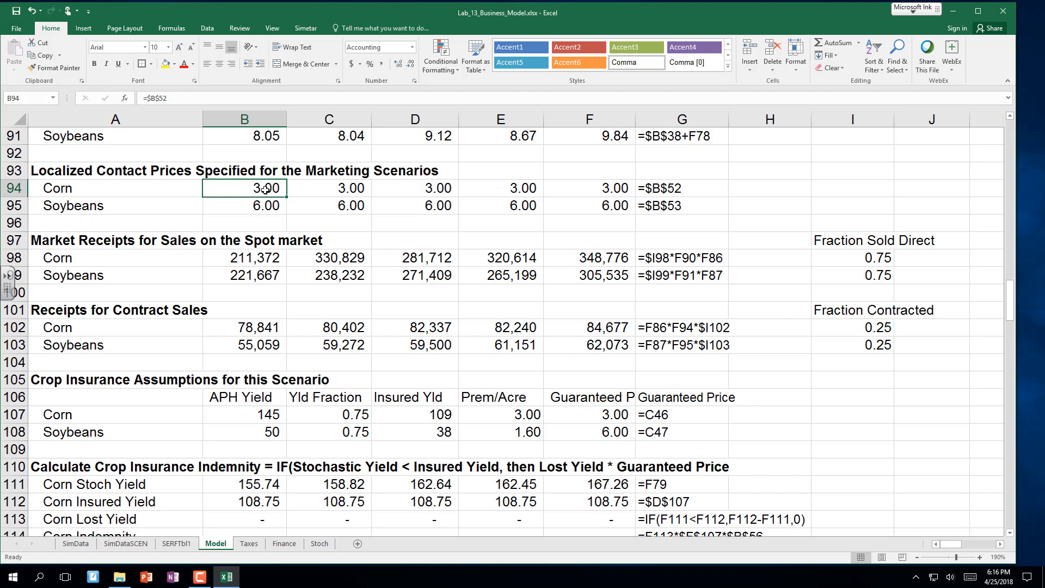
# Step: Inspect the 2018 corn spot market receipts formula in B98 and the scenario inputs for the fraction of crop contracted
pyautogui.click(246, 258)
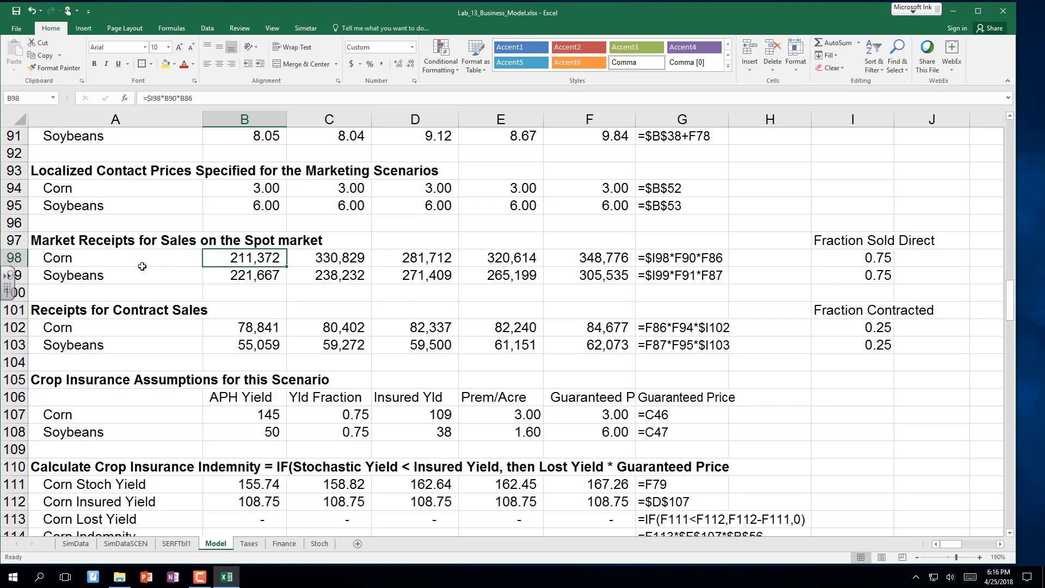
pyautogui.click(147, 266)
pyautogui.click(237, 260)
pyautogui.doubleClick(234, 260)
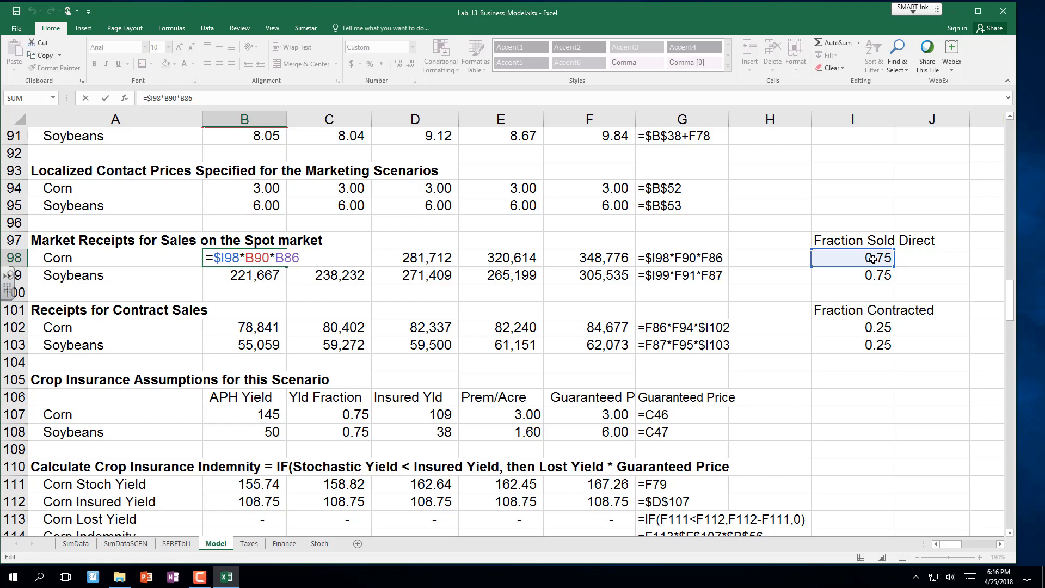
pyautogui.press('Escape')
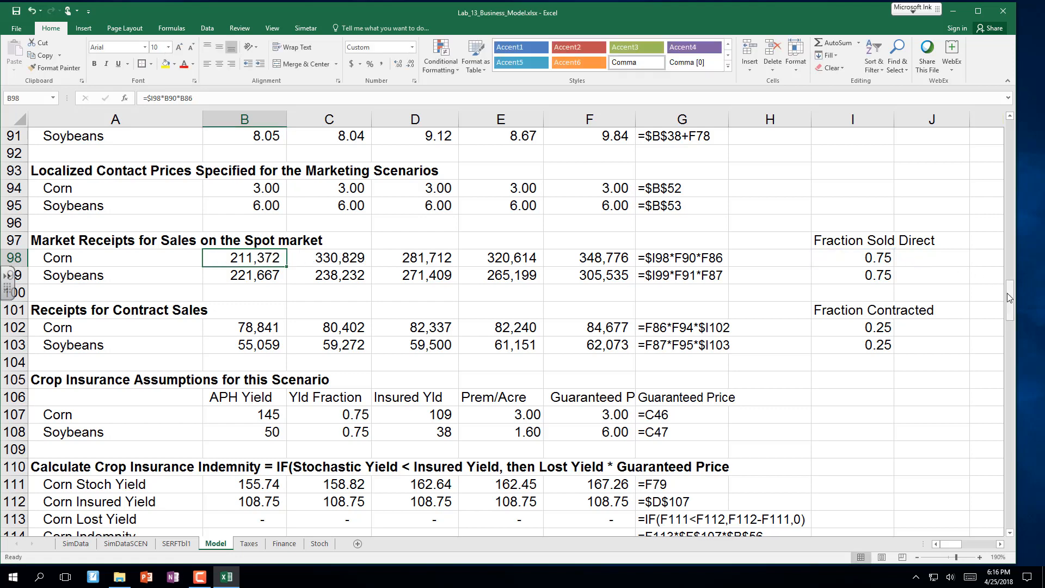
pyautogui.moveTo(1007, 297); pyautogui.dragTo(987, 214)
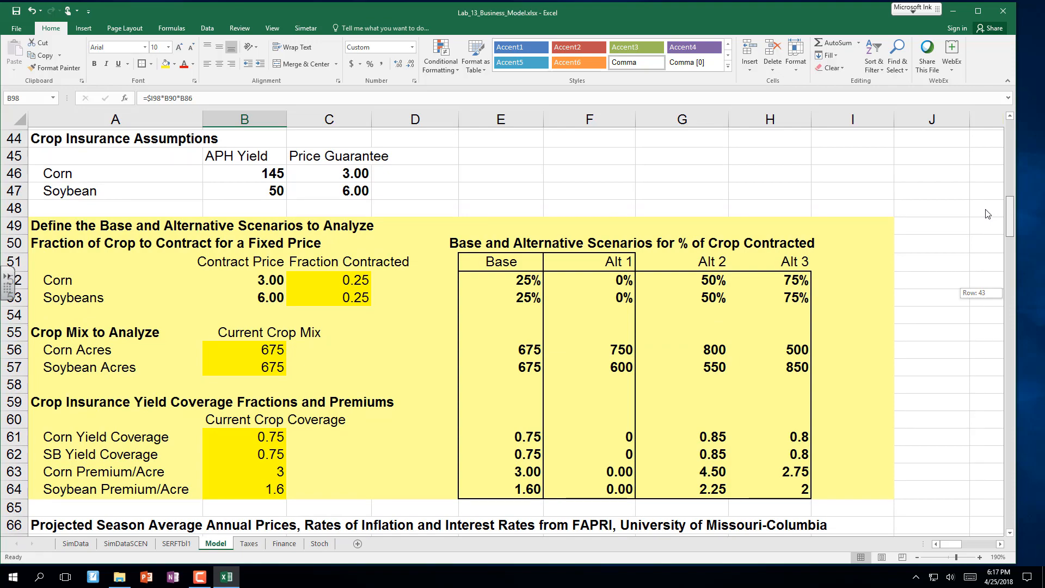
pyautogui.moveTo(987, 214); pyautogui.dragTo(1019, 317)
# Step: Show the formula behind the corn Fraction Sold Direct value by entering =VFORMULA(I98) in J98
pyautogui.click(878, 292)
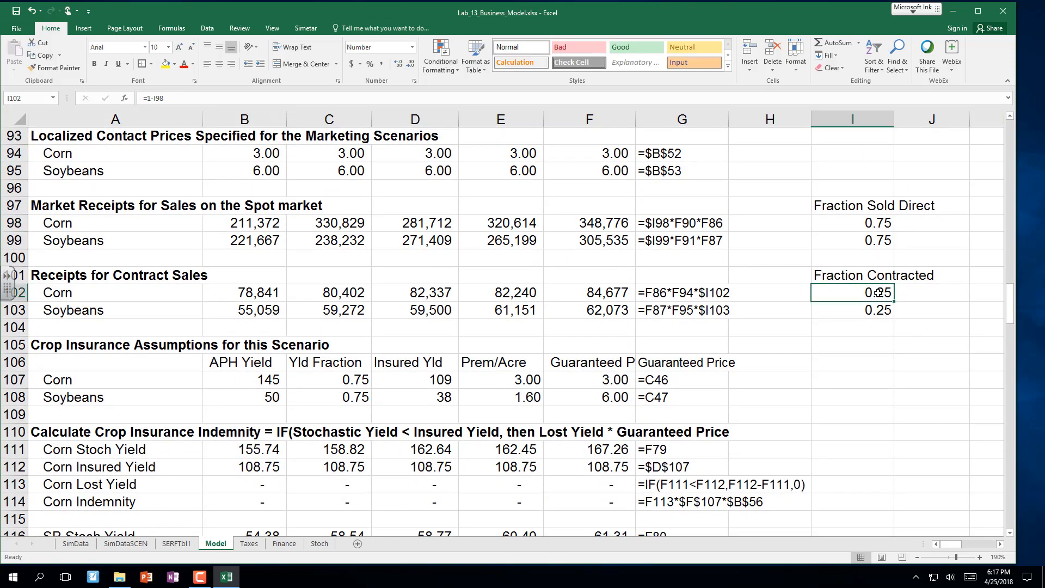
pyautogui.click(874, 226)
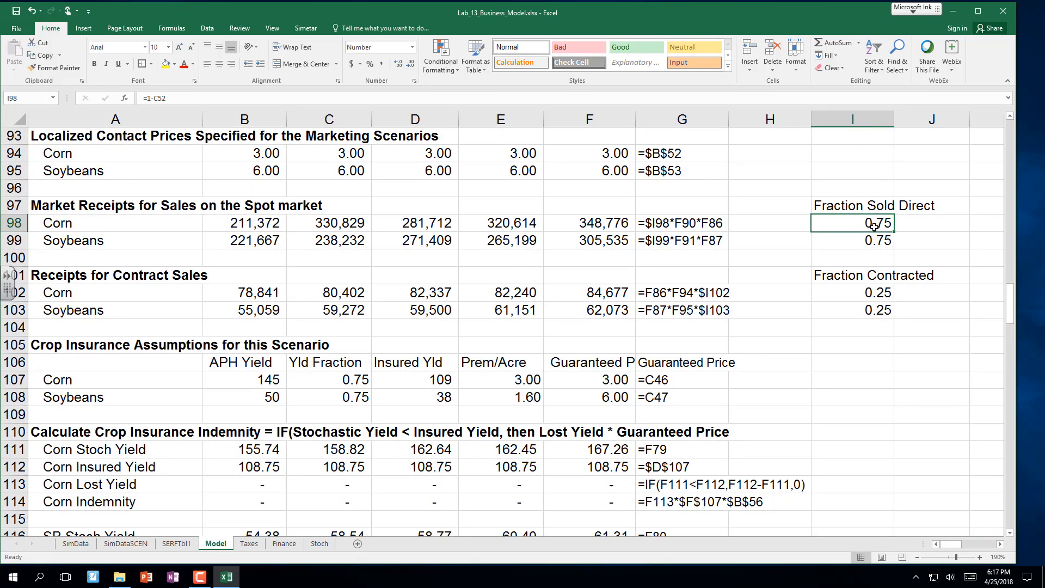
pyautogui.doubleClick(874, 227)
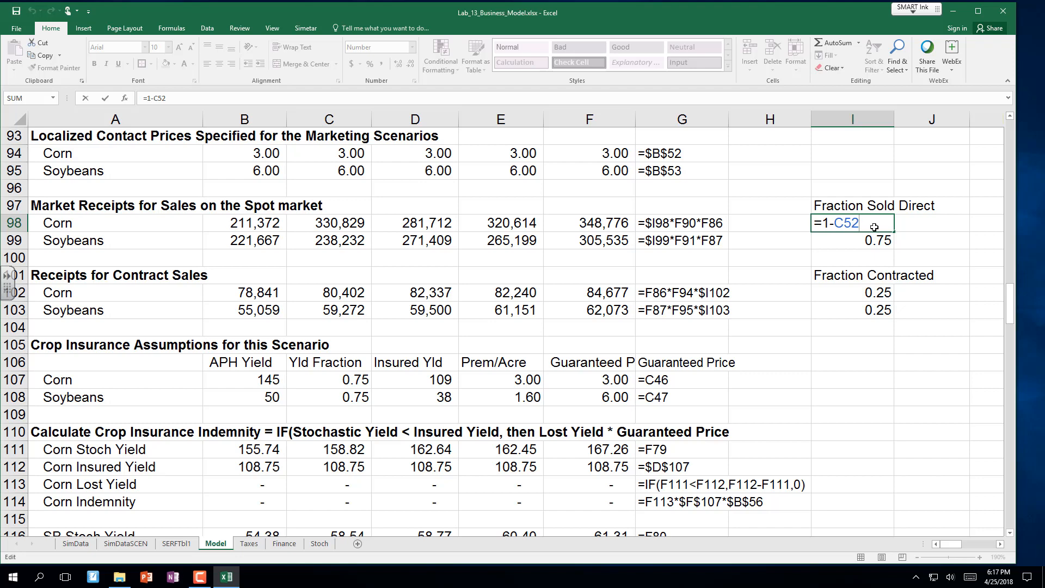
pyautogui.press('Tab')
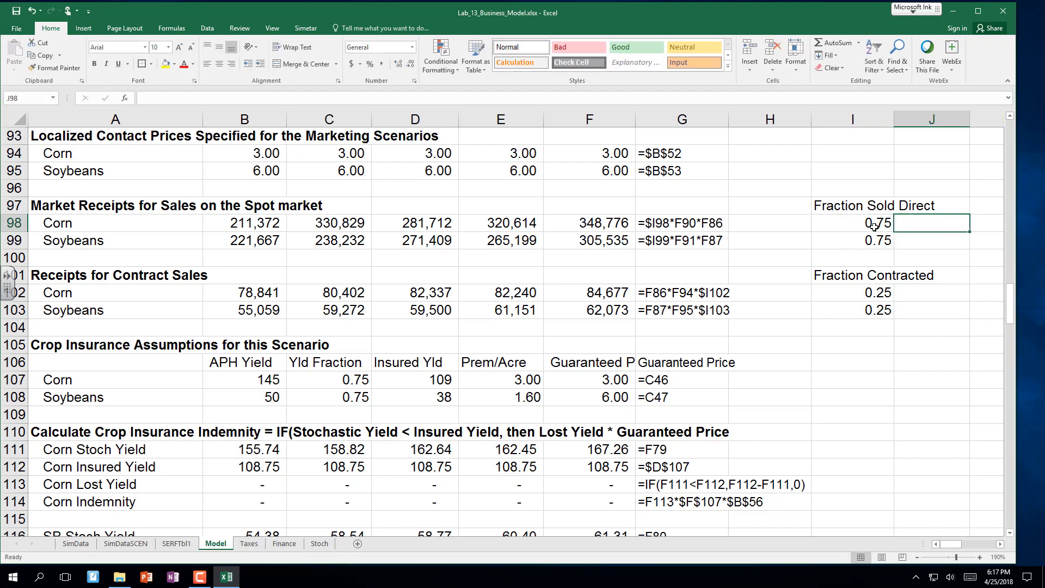
pyautogui.write('=vform')
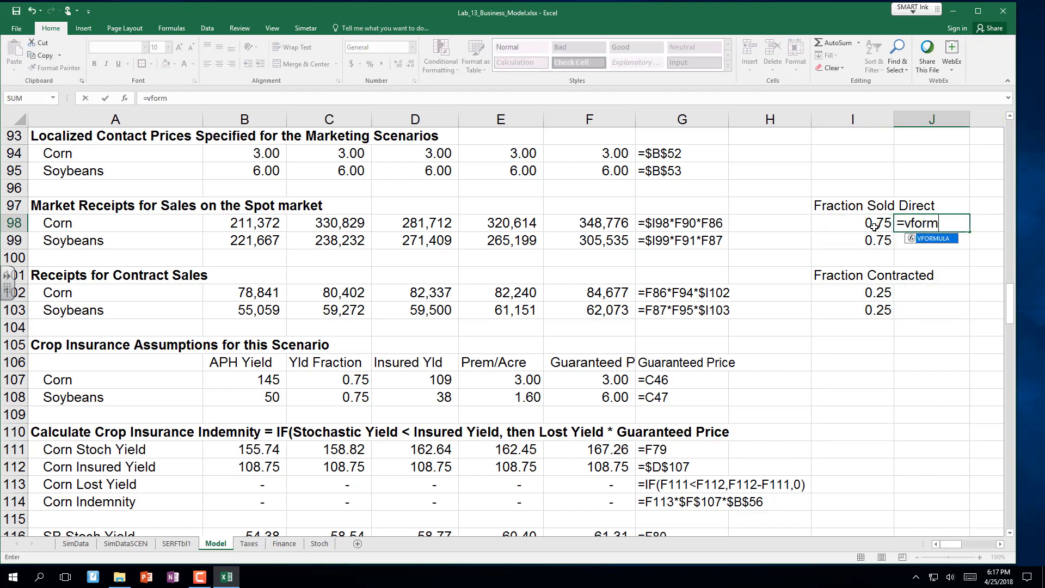
pyautogui.write('ula(')
pyautogui.click(873, 227)
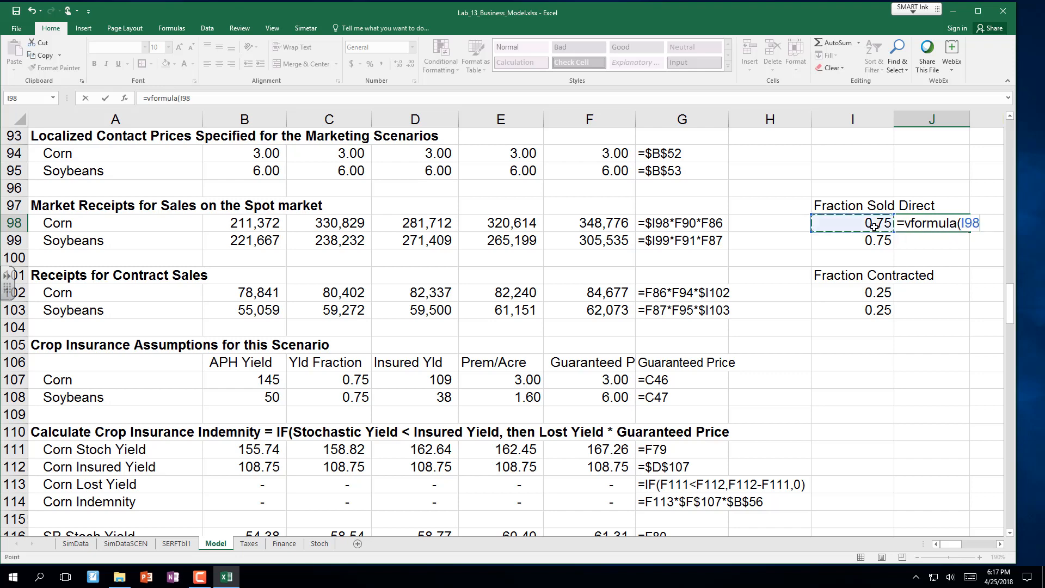
pyautogui.write(')')
pyautogui.press('Return')
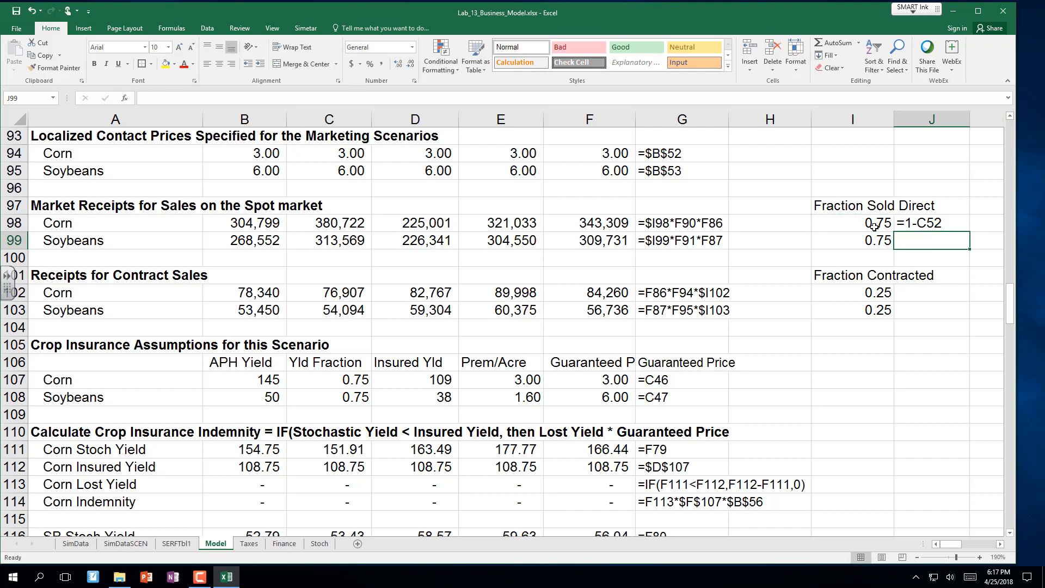
# Step: Fill the VFORMULA in J98 down to J103 and clear the unwanted copy in J101
pyautogui.click(922, 223)
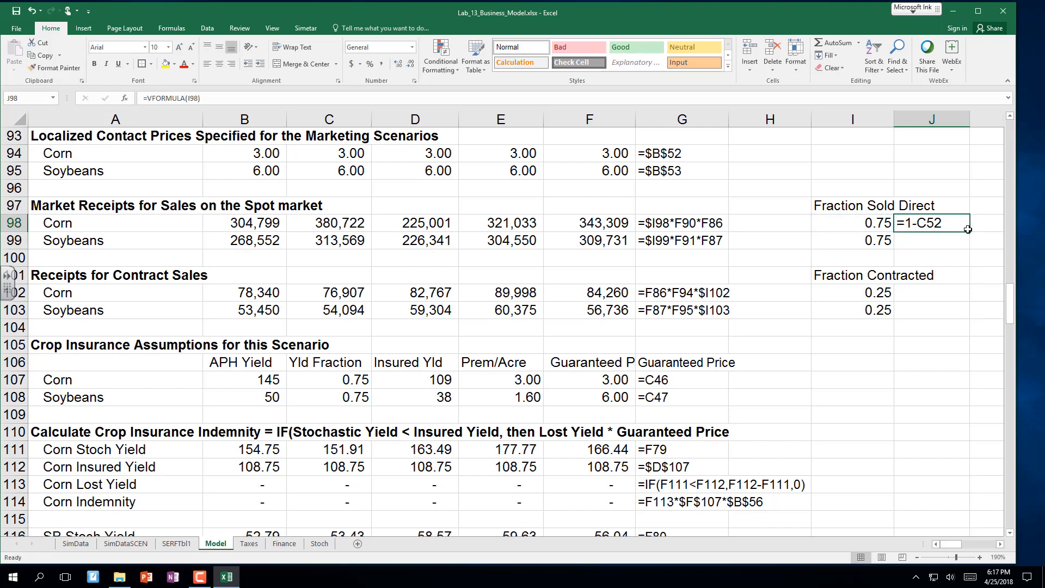
pyautogui.moveTo(971, 231); pyautogui.dragTo(938, 317)
pyautogui.click(913, 275)
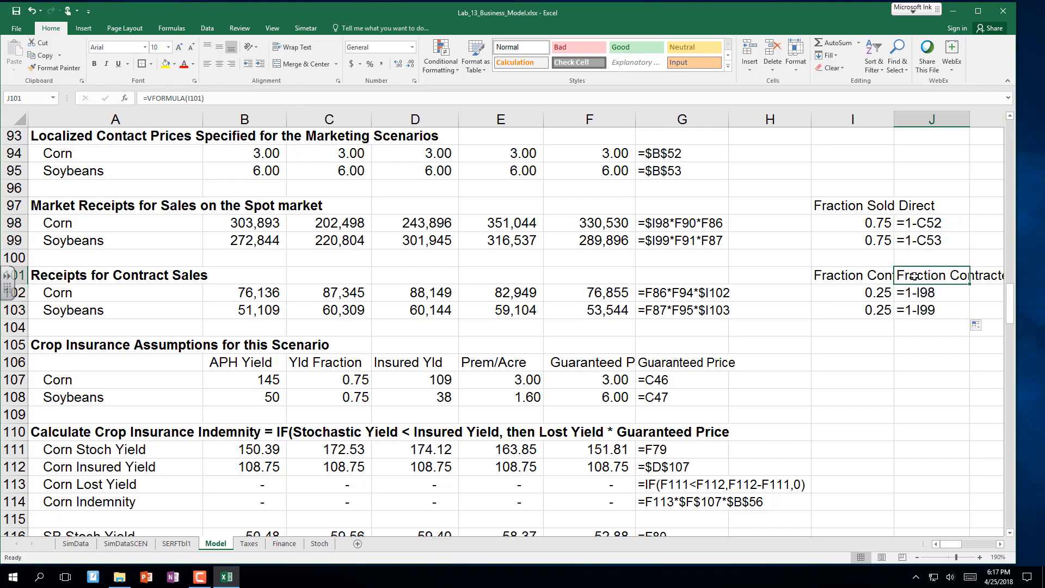
pyautogui.press('Delete')
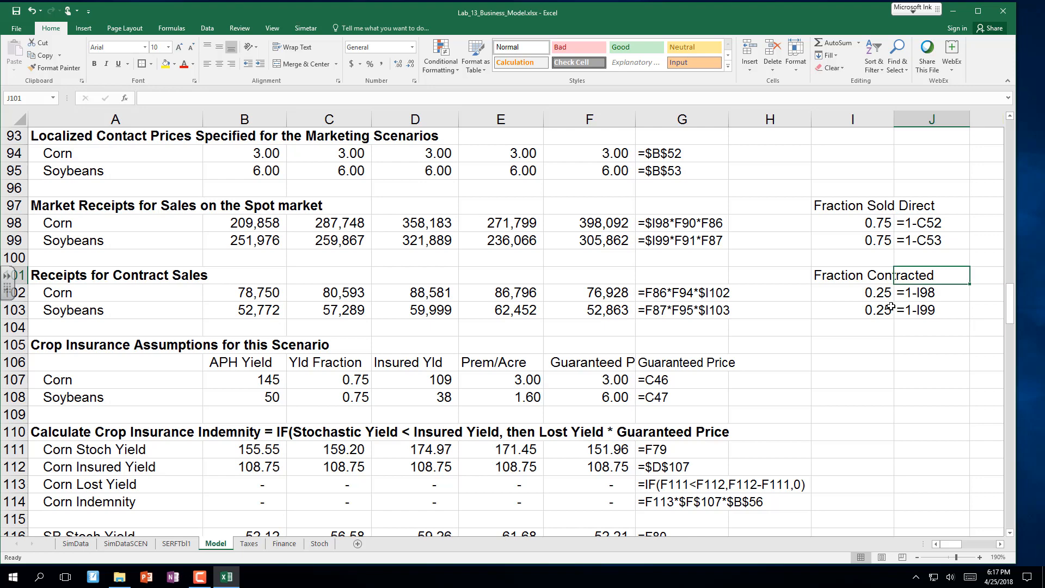
# Step: Set the corn Fraction Contracted in I102 to =C52 and fill it down to soybeans in I103
pyautogui.click(868, 297)
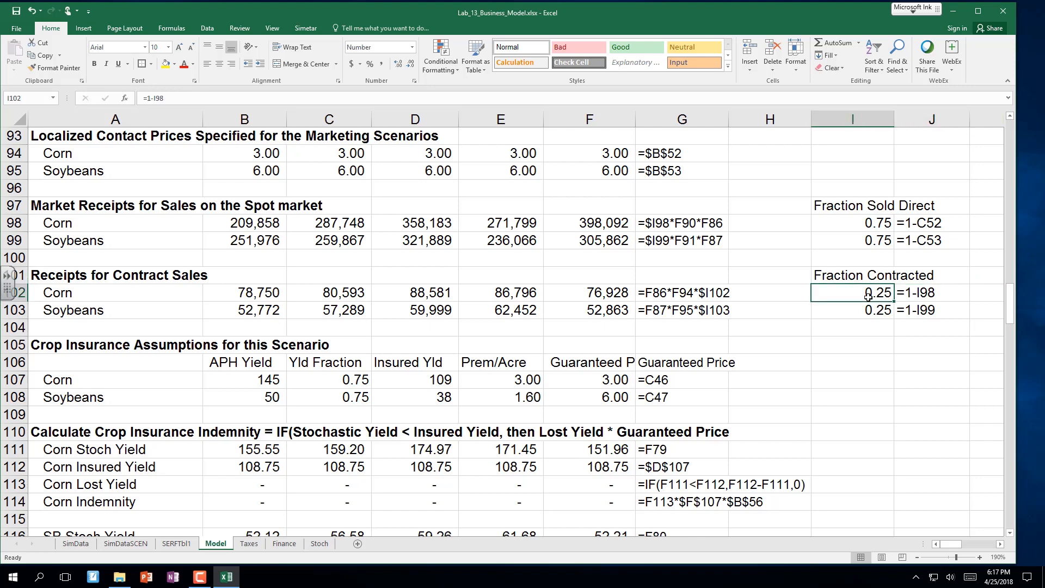
pyautogui.doubleClick(868, 297)
pyautogui.press('Escape')
pyautogui.write('=c')
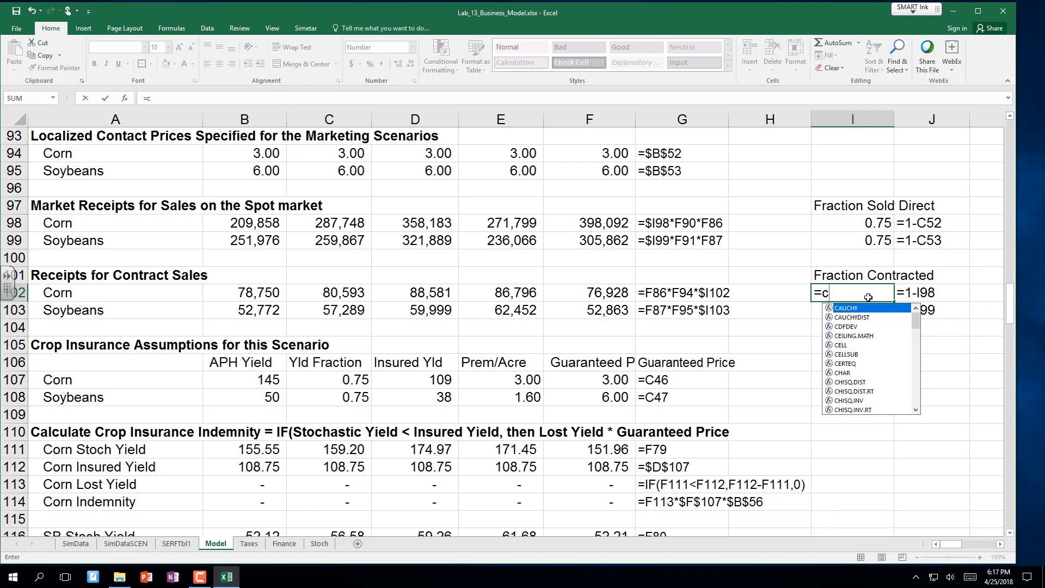
pyautogui.write('52')
pyautogui.press('Return')
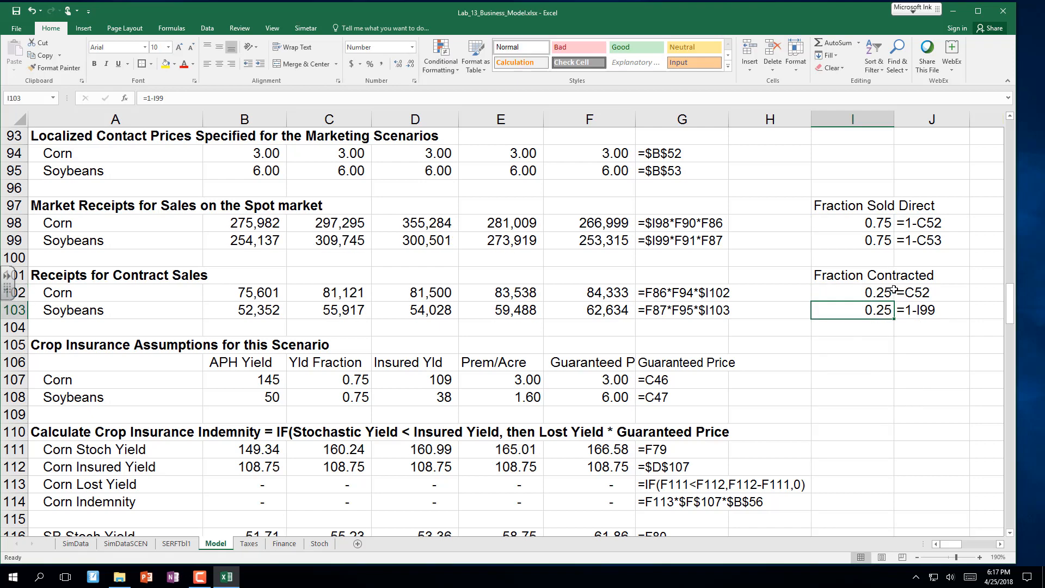
pyautogui.click(892, 291)
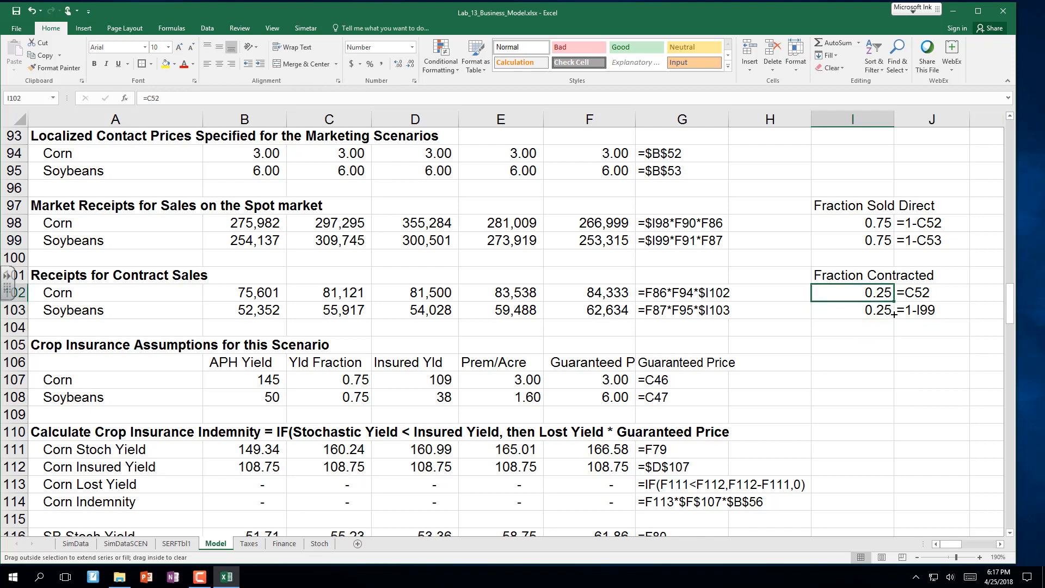
pyautogui.moveTo(893, 314); pyautogui.dragTo(882, 341)
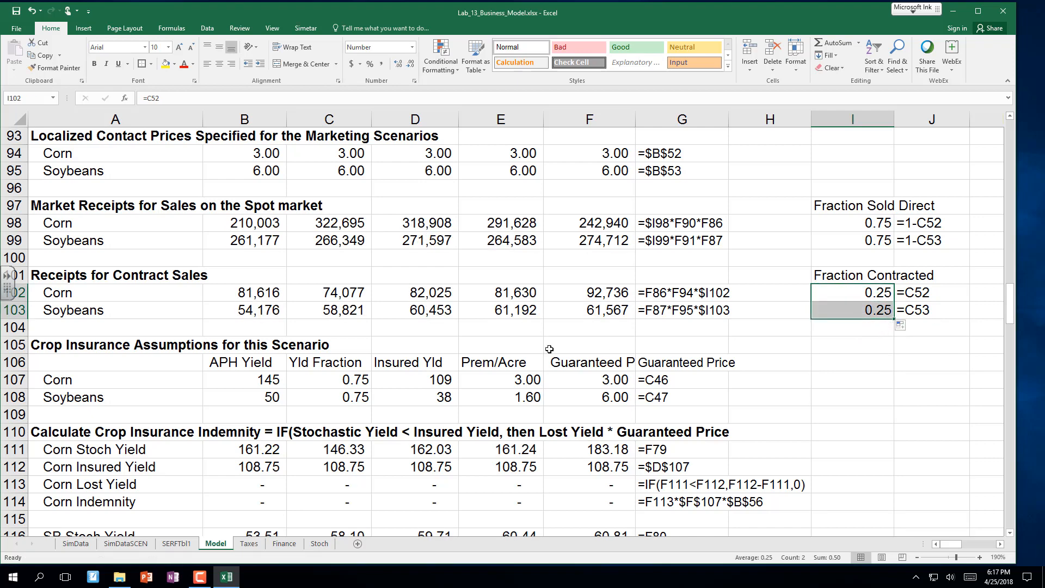
# Step: Inspect the corn spot market receipts formula in B98 and the production and price cells it references
pyautogui.click(260, 222)
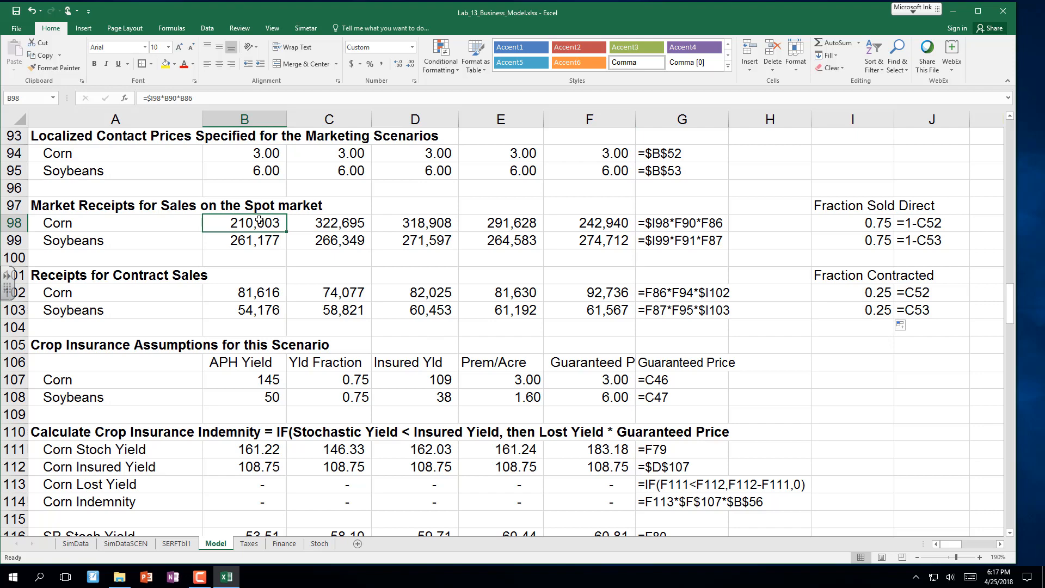
pyautogui.press('F2')
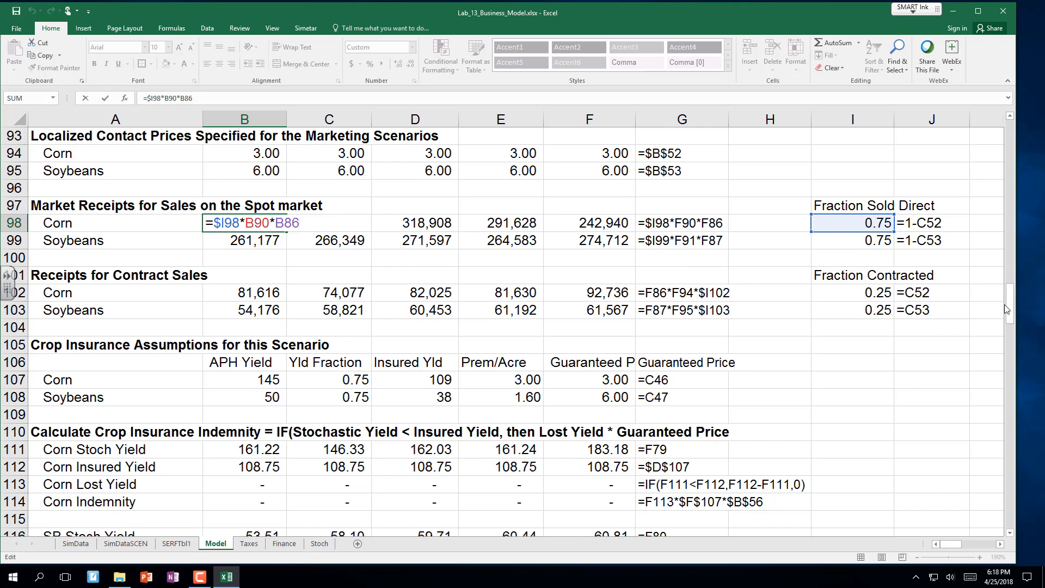
pyautogui.moveTo(1009, 305); pyautogui.dragTo(1020, 286)
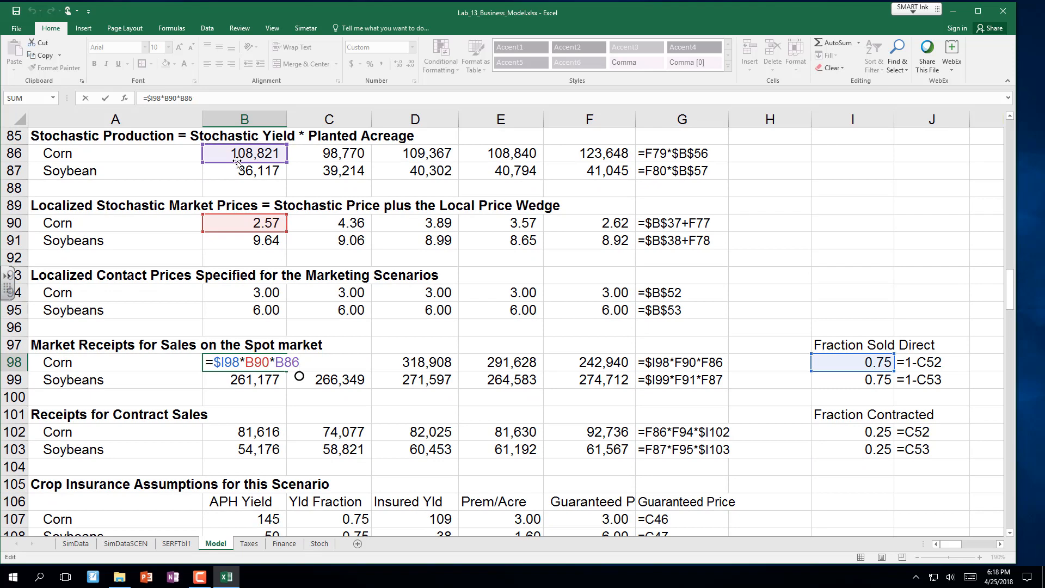
pyautogui.hotkey('ctrl', 'Return')
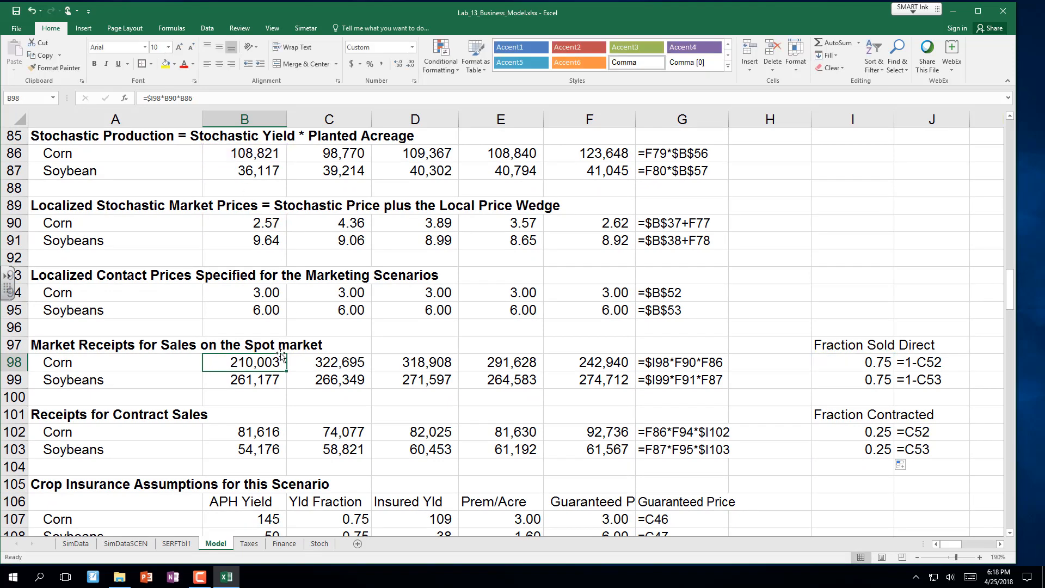
# Step: Inspect the corn contract sales receipts formula in B102 and the cells it references
pyautogui.click(252, 432)
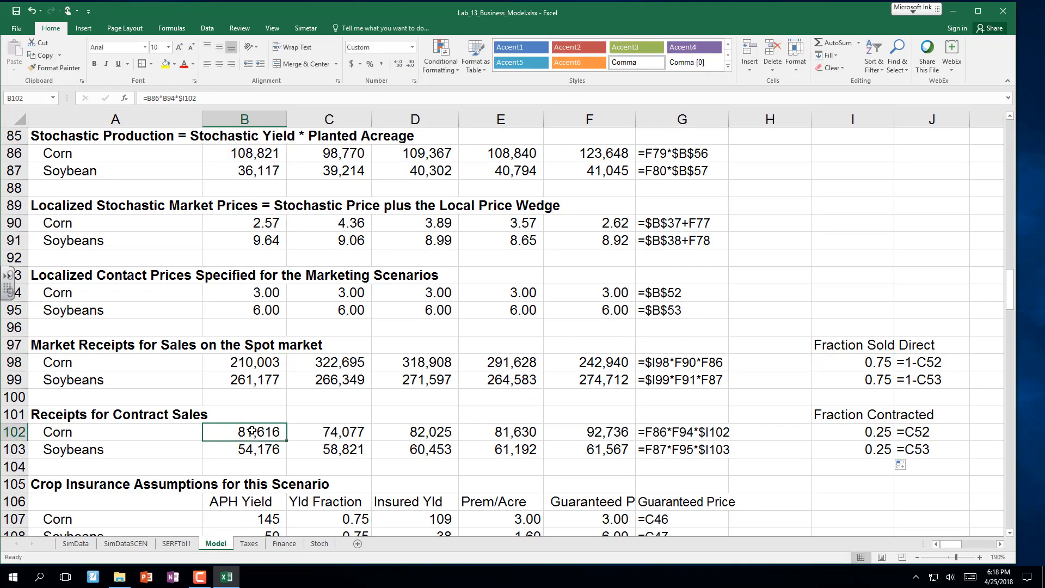
pyautogui.doubleClick(252, 432)
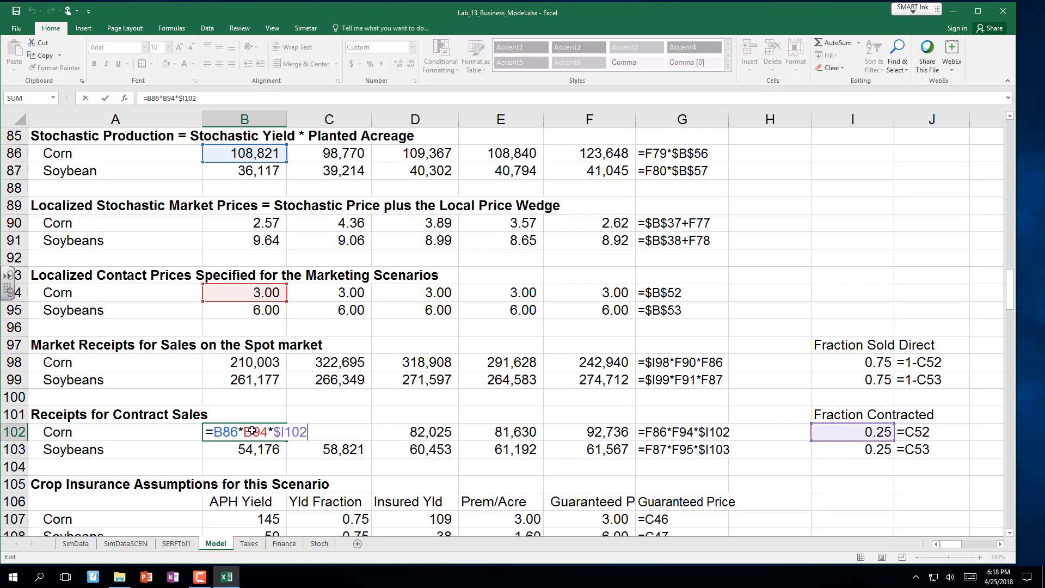
pyautogui.hotkey('ctrl', 'Return')
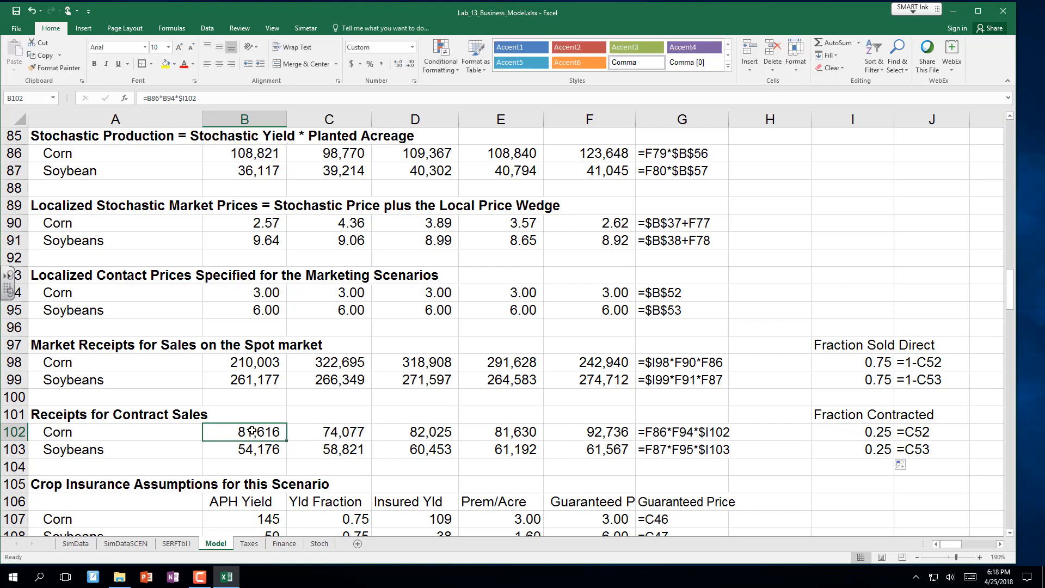
# Step: Recalculate the model repeatedly to observe the stochastic receipts, and recheck the corn contract receipts formula in B102
pyautogui.press('F9')
pyautogui.press('F9')
pyautogui.press('F9')
pyautogui.press('F9')
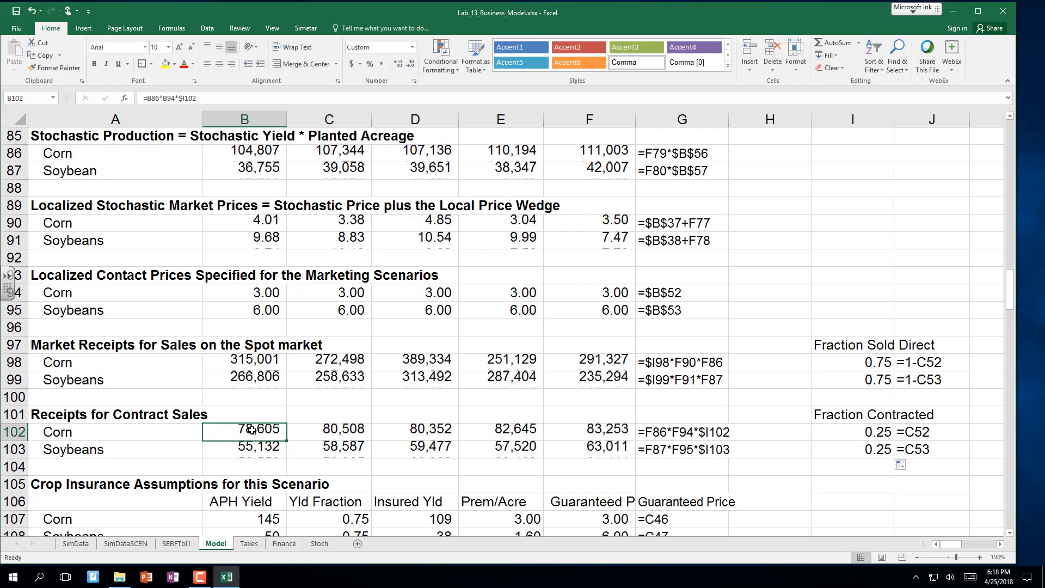
pyautogui.press('F9')
pyautogui.press('F9')
pyautogui.press('F9')
pyautogui.press('F9')
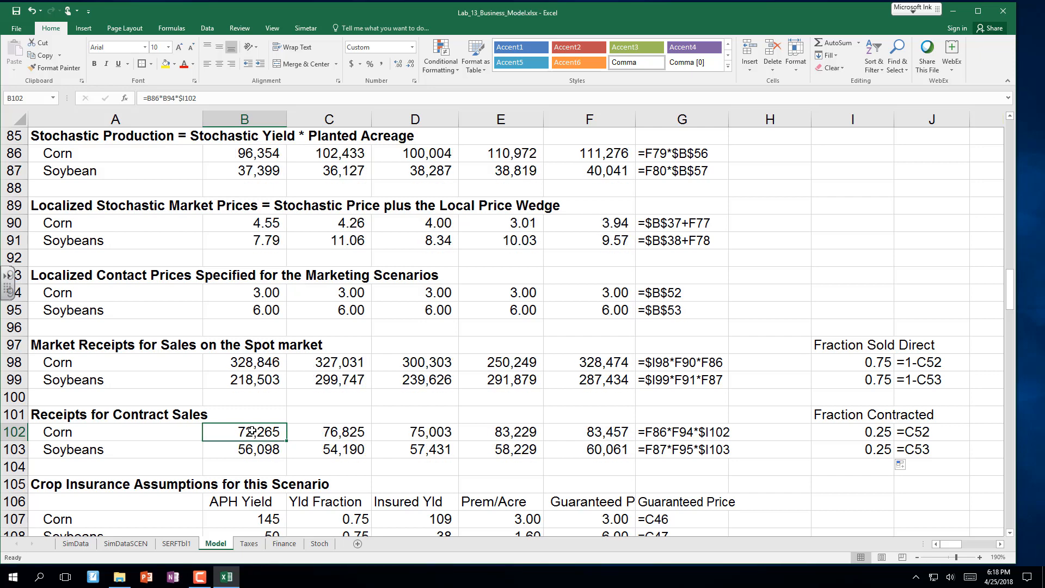
pyautogui.press('F2')
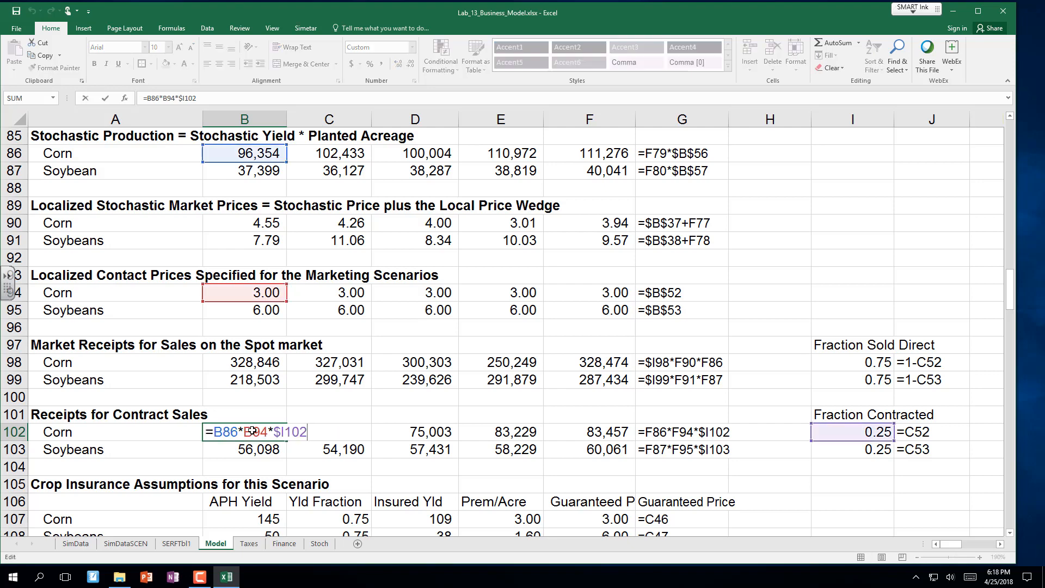
pyautogui.press('Escape')
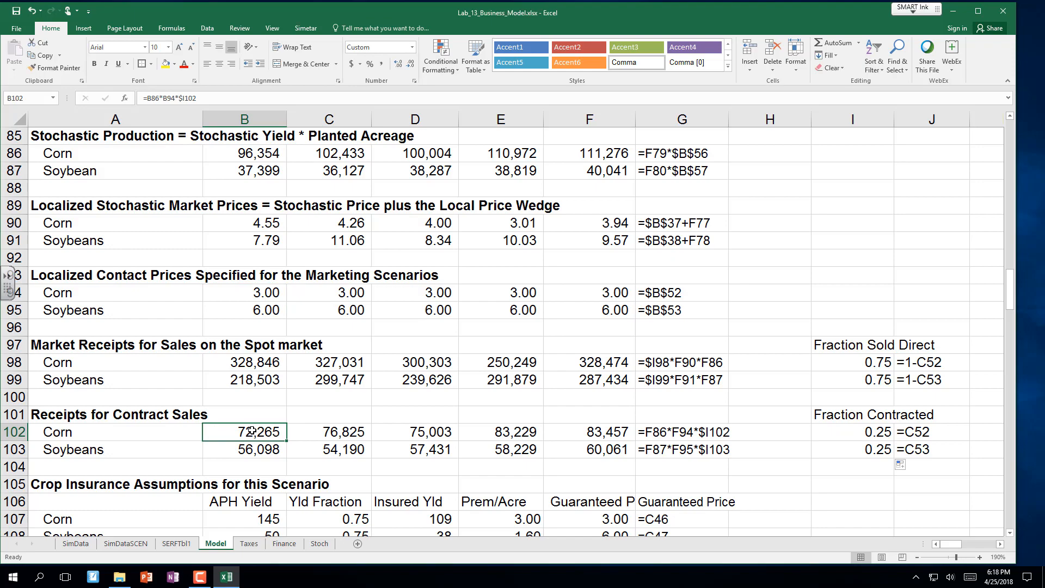
# Step: Review the crop insurance, family withdrawals and production cost sections down to Harvest Cost per Bushel
pyautogui.press('Down')
pyautogui.press('Down')
pyautogui.press('Down')
pyautogui.press('Down')
pyautogui.press('Down')
pyautogui.press('Down')
pyautogui.press('Down')
pyautogui.press('Down')
pyautogui.press('Down')
pyautogui.press('Down')
pyautogui.press('Down')
pyautogui.press('Down')
pyautogui.press('Down')
pyautogui.press('Down')
pyautogui.press('Down')
pyautogui.press('Down')
pyautogui.press('Down')
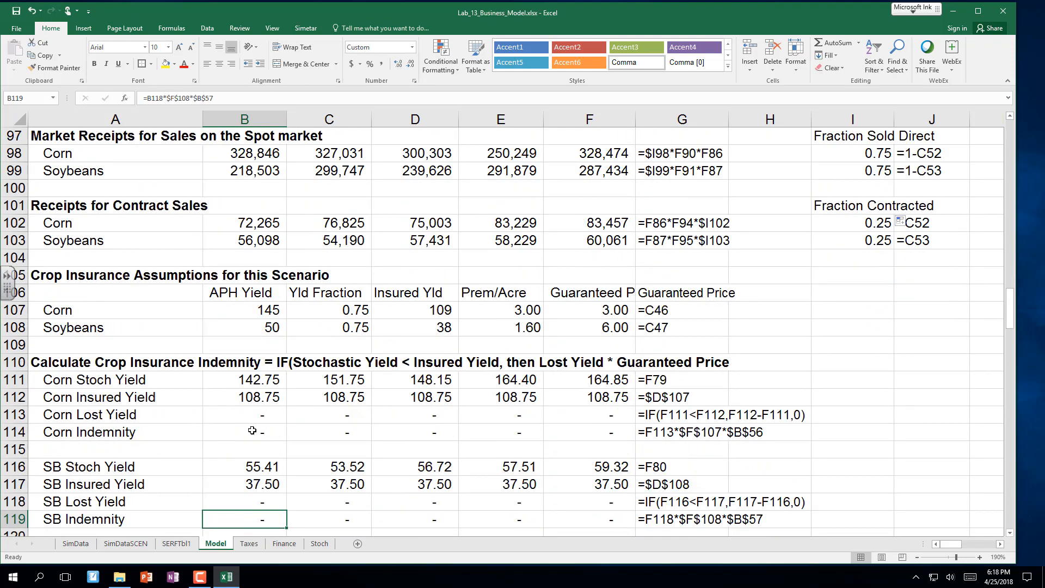
pyautogui.press('Down')
pyautogui.press('Down')
pyautogui.press('Down')
pyautogui.press('Down')
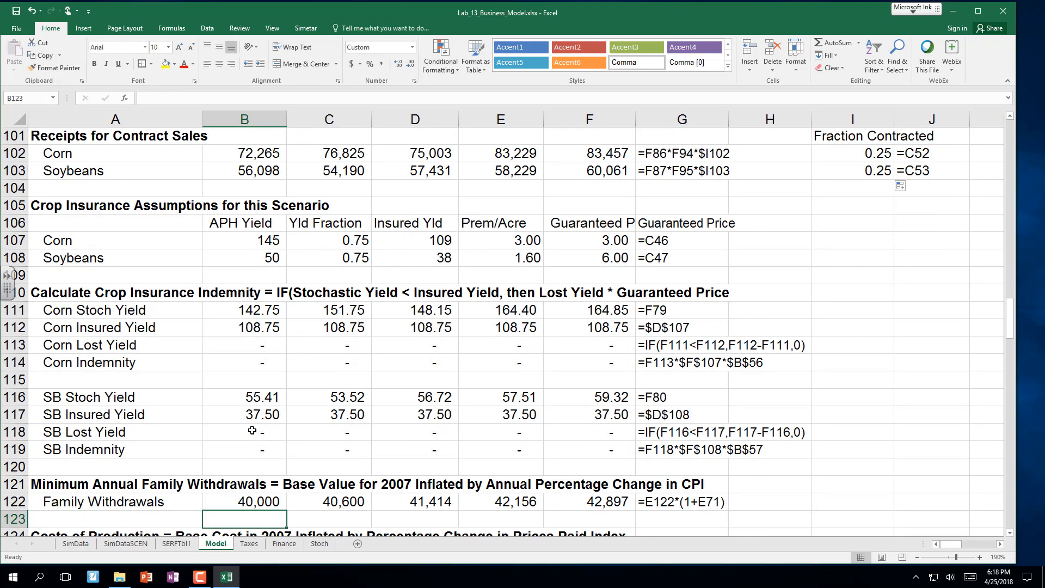
pyautogui.press('Down')
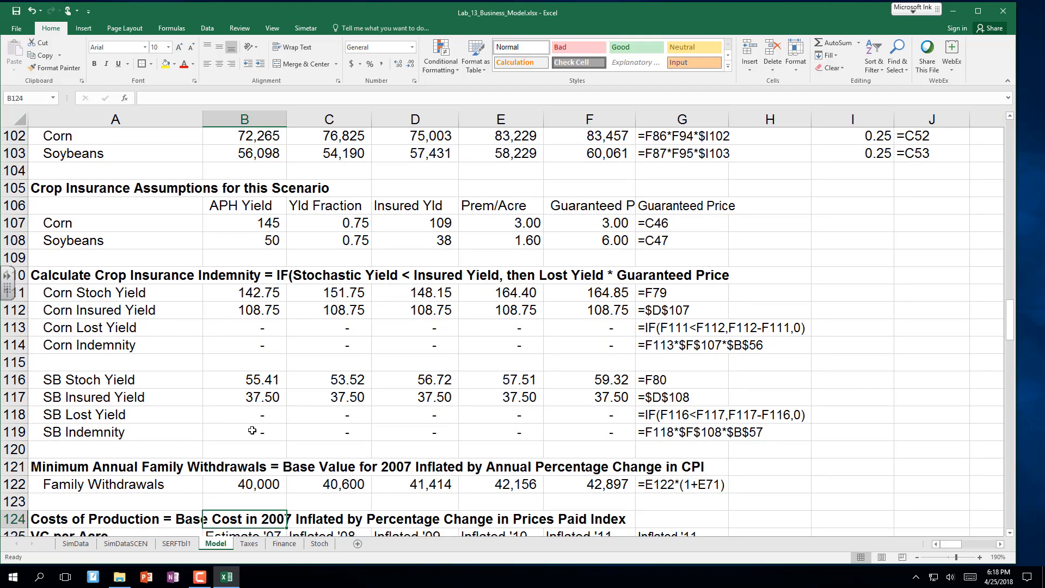
pyautogui.press('Down')
pyautogui.press('Down')
pyautogui.press('Down')
pyautogui.press('Down')
pyautogui.press('Down')
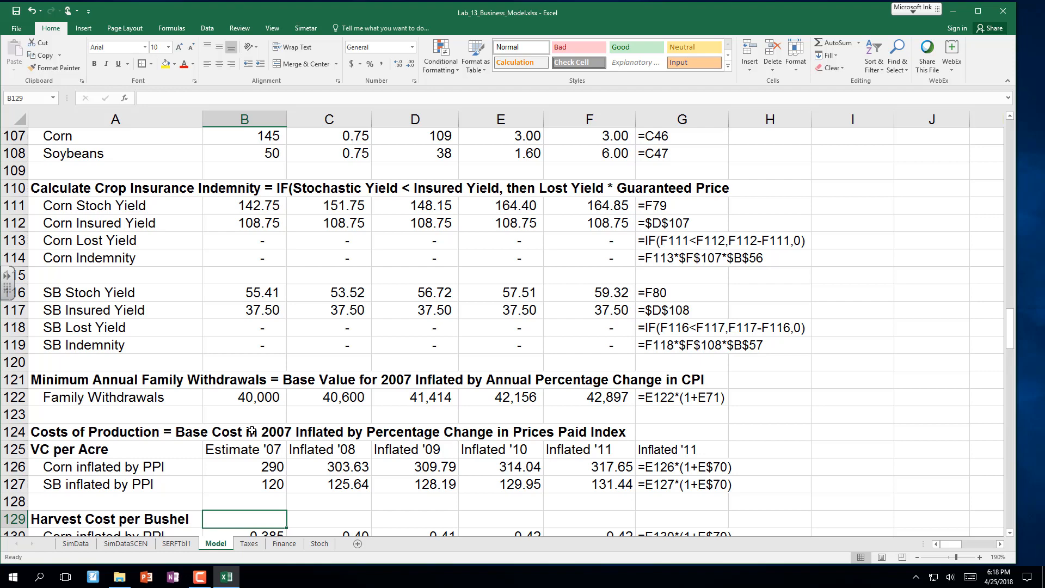
pyautogui.press('Down')
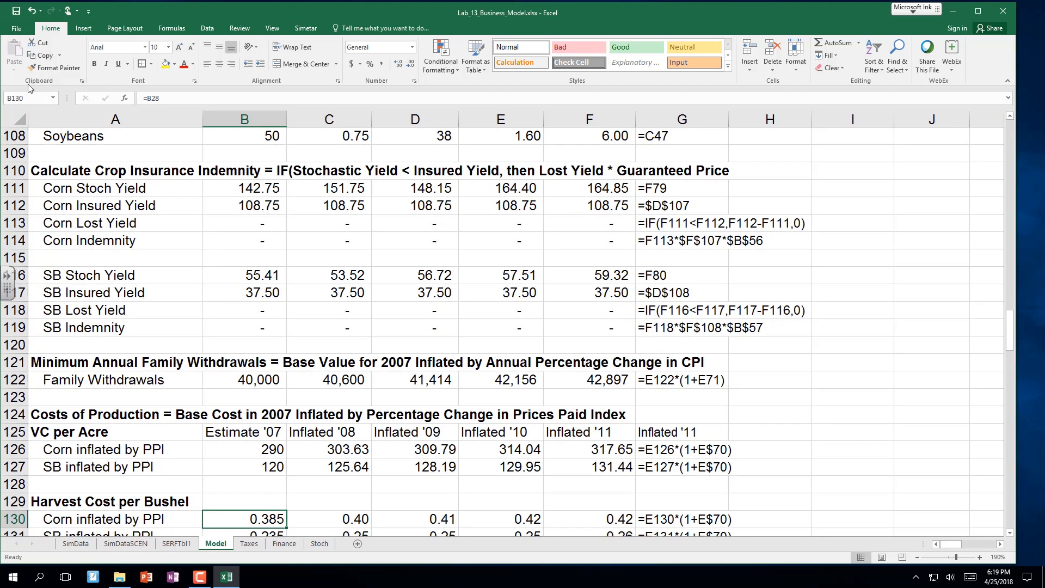
# Step: Inspect the Corn Stoch Yield formulas in B111 and C111 of the crop insurance indemnity section
pyautogui.click(148, 175)
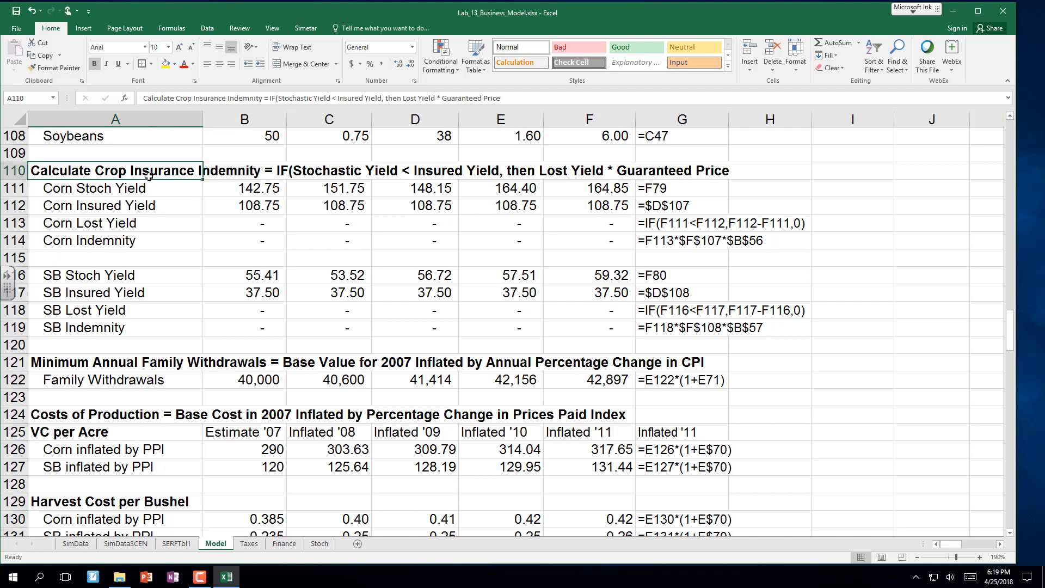
pyautogui.click(254, 187)
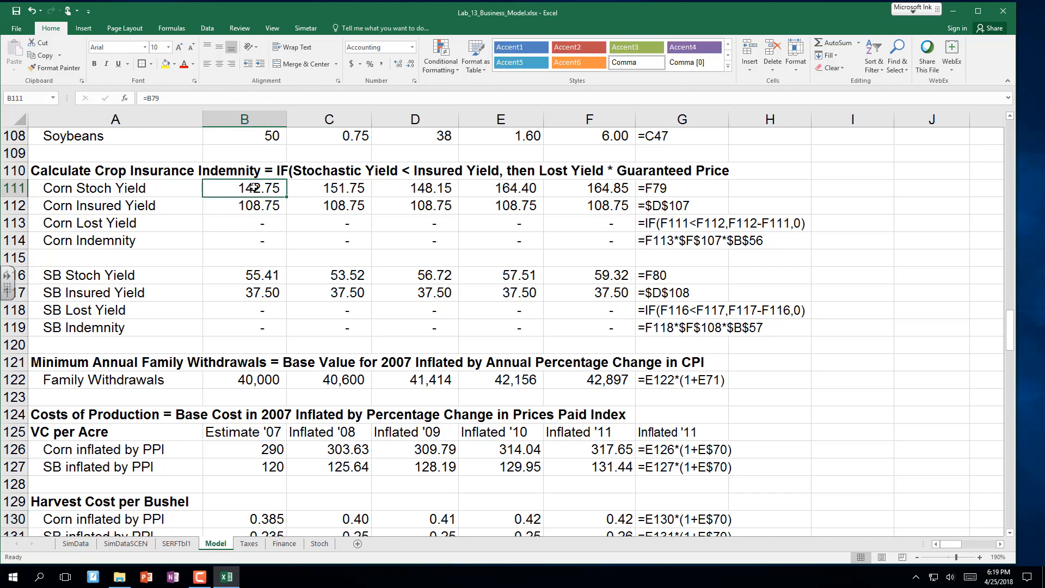
pyautogui.press('Up')
pyautogui.scroll(2, 253, 187)
pyautogui.press('Up')
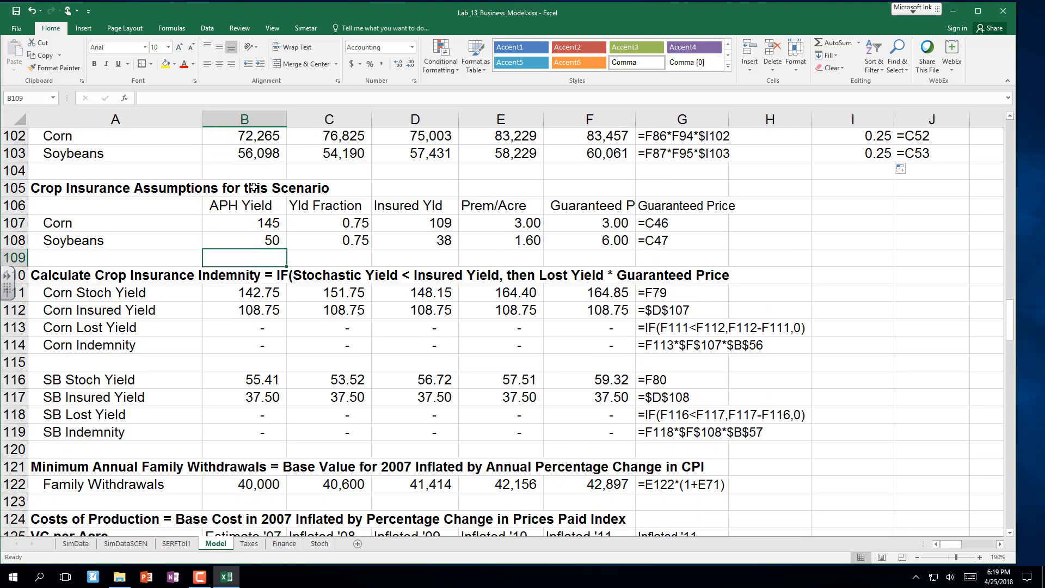
pyautogui.press('Down')
pyautogui.press('Down')
pyautogui.press('F2')
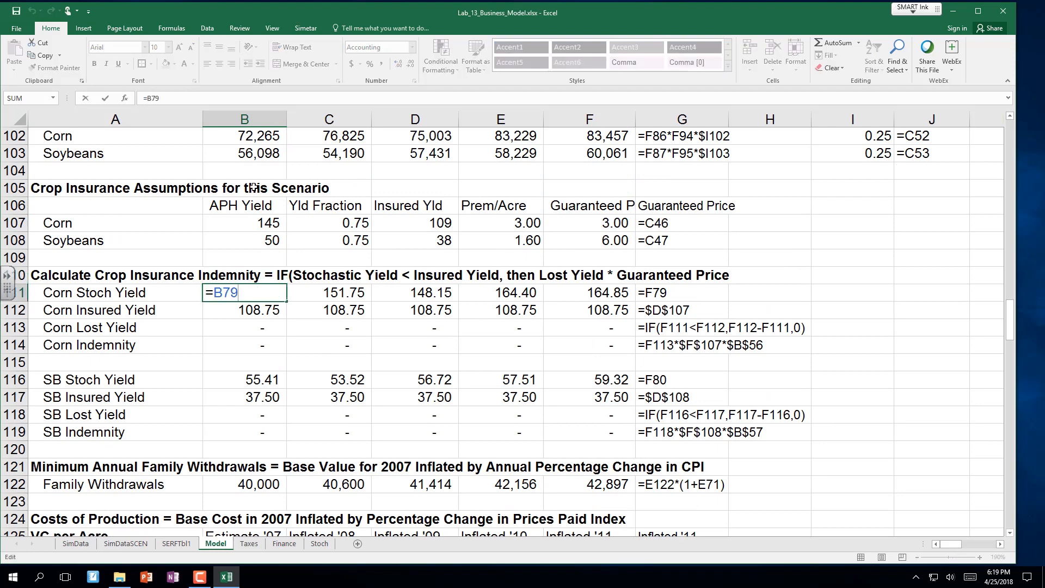
pyautogui.press('Escape')
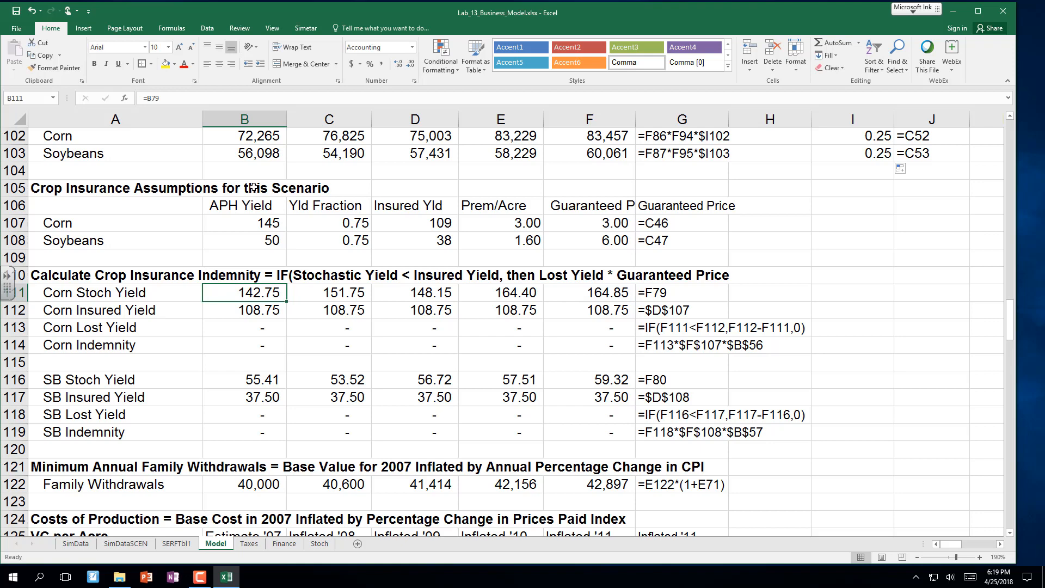
pyautogui.press('F2')
pyautogui.press('Escape')
pyautogui.press('Right')
pyautogui.press('F2')
pyautogui.press('Escape')
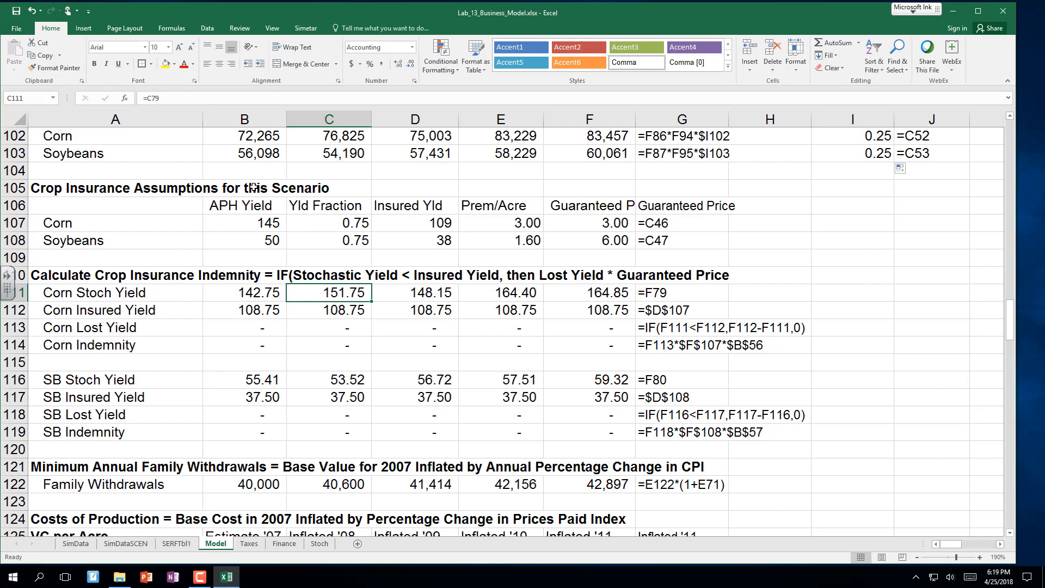
# Step: Review column B from the corn stochastic yield up to the localized corn market price and back to the indemnity section
pyautogui.press('Left')
pyautogui.press('Up')
pyautogui.press('Up')
pyautogui.press('Up')
pyautogui.press('Up')
pyautogui.press('Up')
pyautogui.press('Up')
pyautogui.press('Up')
pyautogui.press('Up')
pyautogui.press('Up')
pyautogui.press('Up')
pyautogui.press('Up')
pyautogui.press('Up')
pyautogui.press('Up')
pyautogui.press('Up')
pyautogui.press('Up')
pyautogui.press('Up')
pyautogui.press('Up')
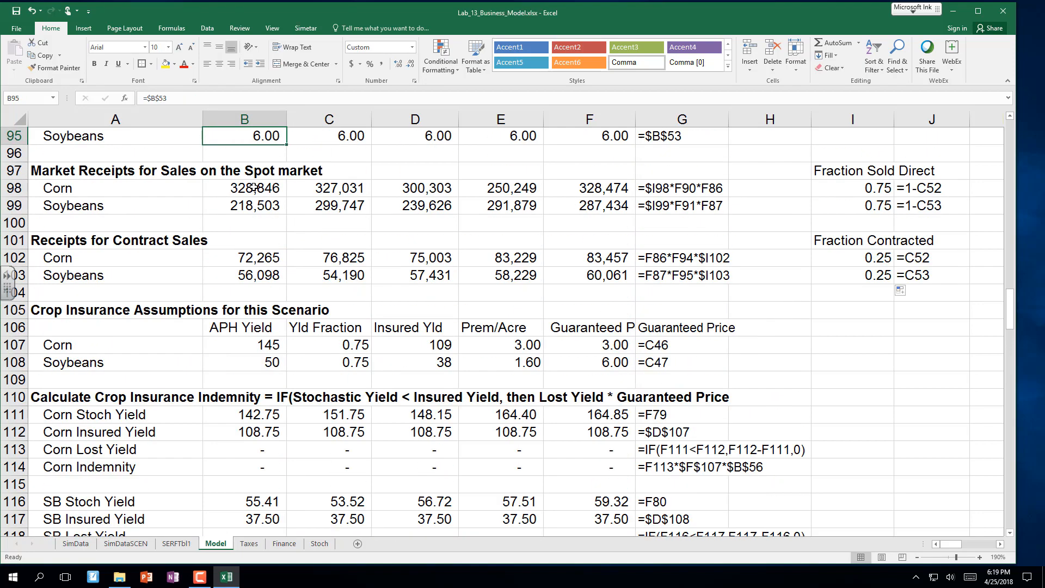
pyautogui.press('Up')
pyautogui.press('Up')
pyautogui.press('Up')
pyautogui.press('Up')
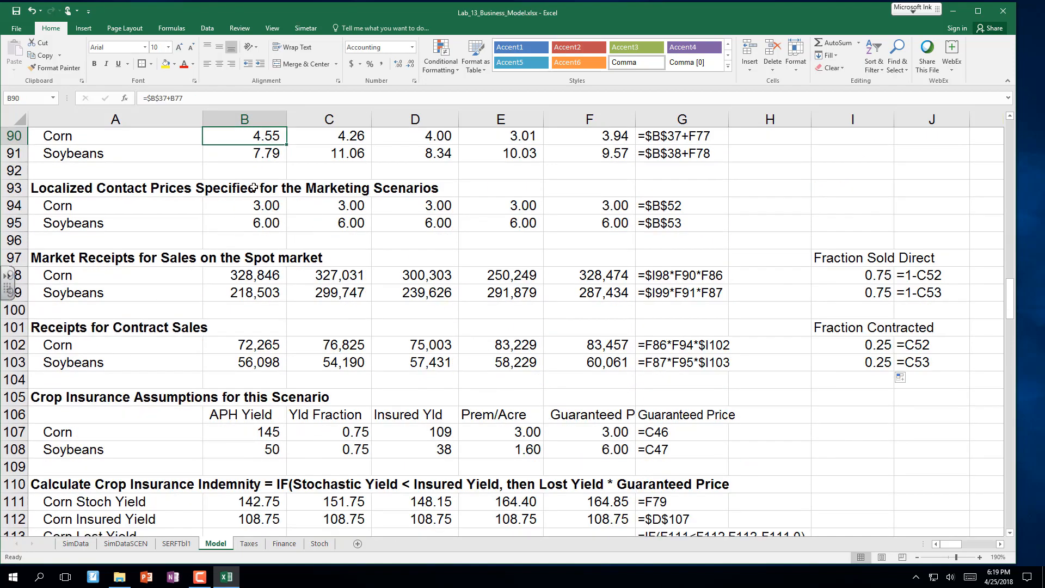
pyautogui.press('Down')
pyautogui.press('Down')
pyautogui.press('Down')
pyautogui.press('Down')
pyautogui.press('Down')
pyautogui.press('Down')
pyautogui.press('Down')
pyautogui.press('Down')
pyautogui.press('Down')
pyautogui.press('Down')
pyautogui.press('Down')
pyautogui.press('Down')
pyautogui.press('Down')
pyautogui.press('Down')
pyautogui.press('Down')
pyautogui.press('Down')
pyautogui.press('Down')
pyautogui.press('Down')
pyautogui.press('Down')
pyautogui.press('Down')
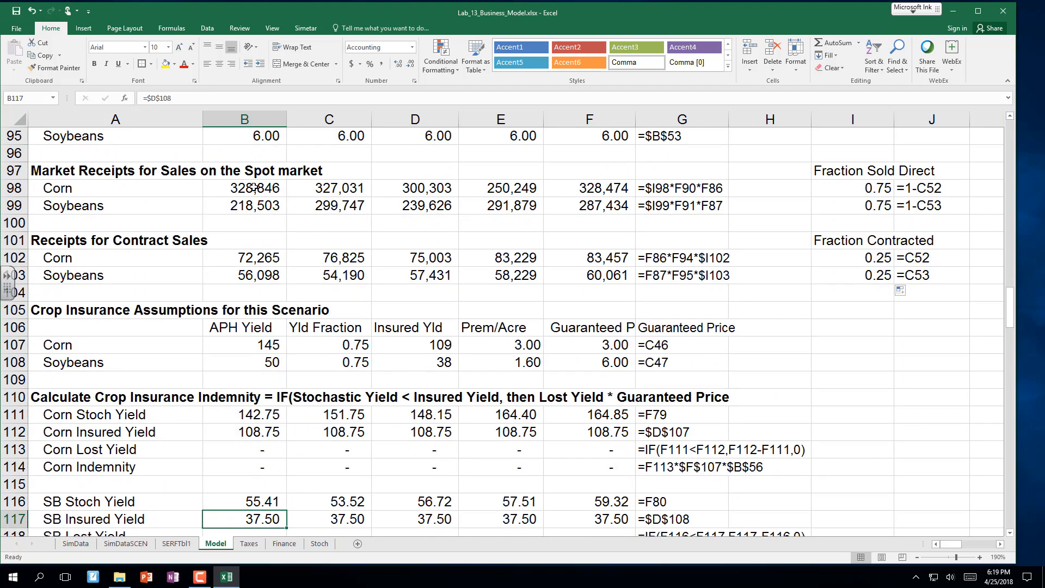
# Step: Insert a blank row at row 113 to separate Corn Insured Yield from Corn Lost Yield
pyautogui.press('Up')
pyautogui.press('Up')
pyautogui.press('Up')
pyautogui.press('Up')
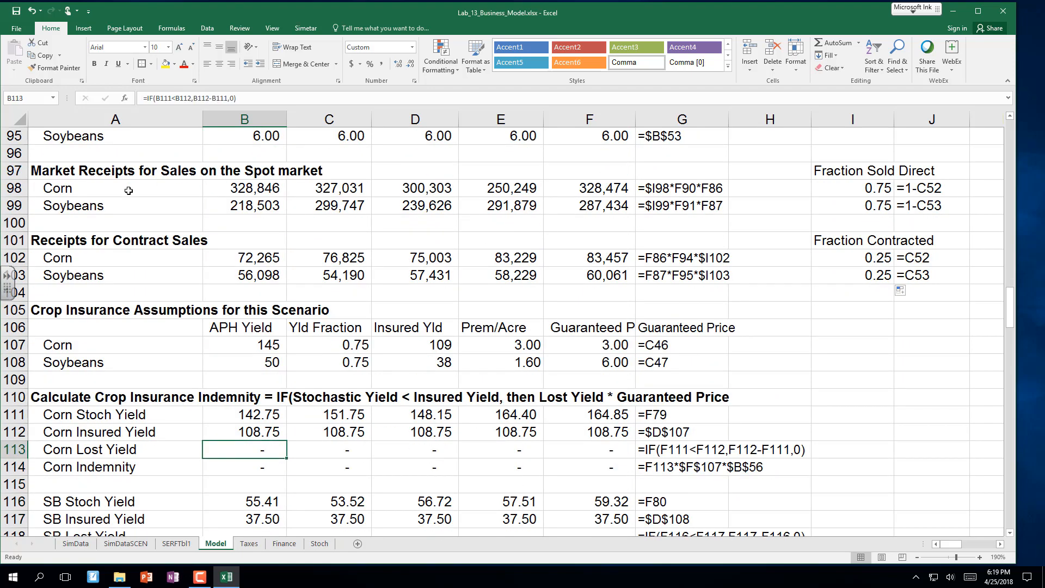
pyautogui.rightClick(26, 450)
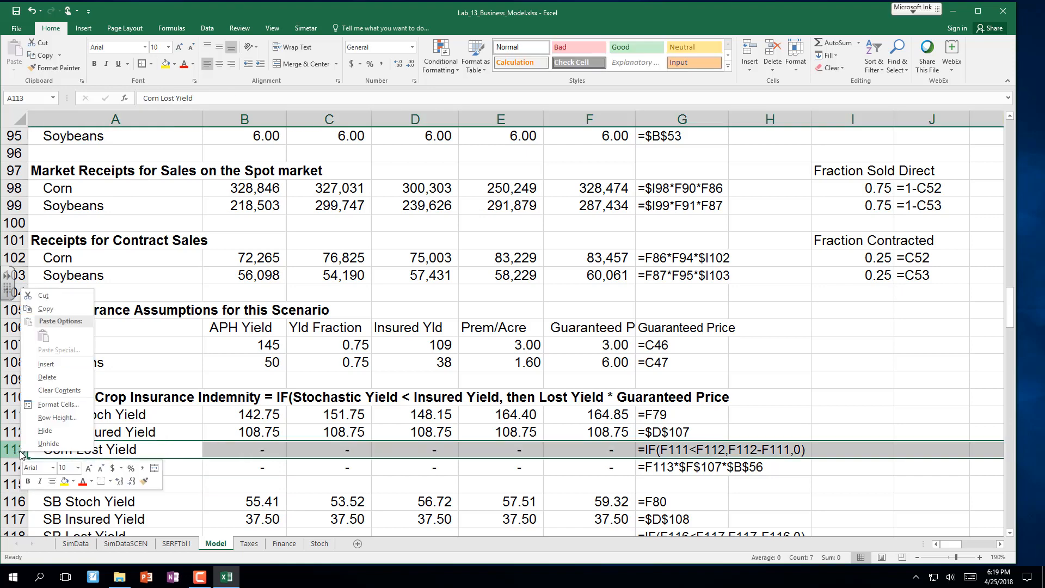
pyautogui.click(46, 363)
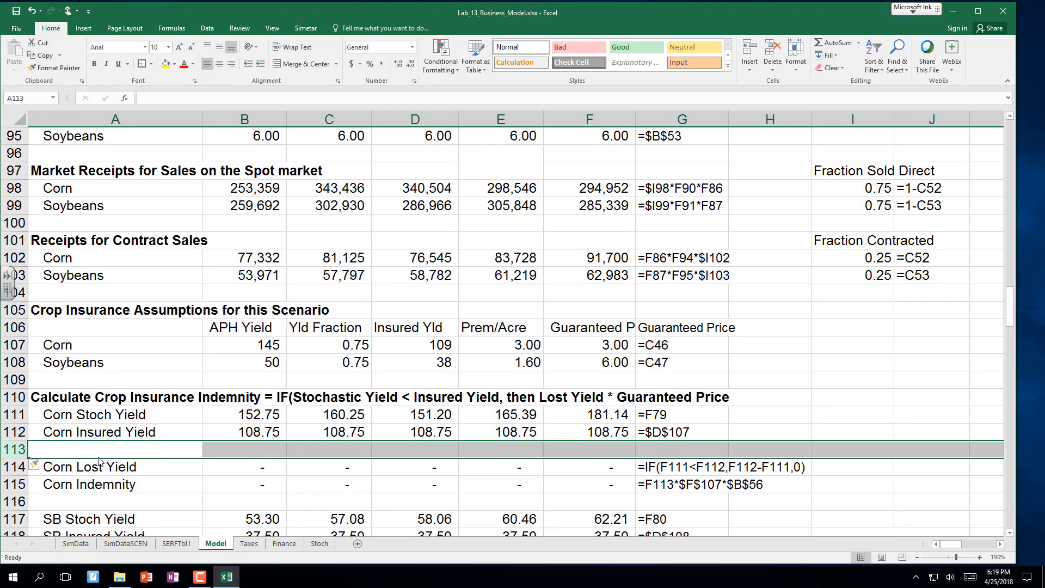
# Step: Inspect the Corn Stoch Yield formula in B111 and trace the Corn Insured Yield formula in B112 to its source cell
pyautogui.press('Down')
pyautogui.press('Down')
pyautogui.press('Down')
pyautogui.press('Down')
pyautogui.press('Down')
pyautogui.press('Down')
pyautogui.press('Down')
pyautogui.press('Down')
pyautogui.press('Down')
pyautogui.press('Down')
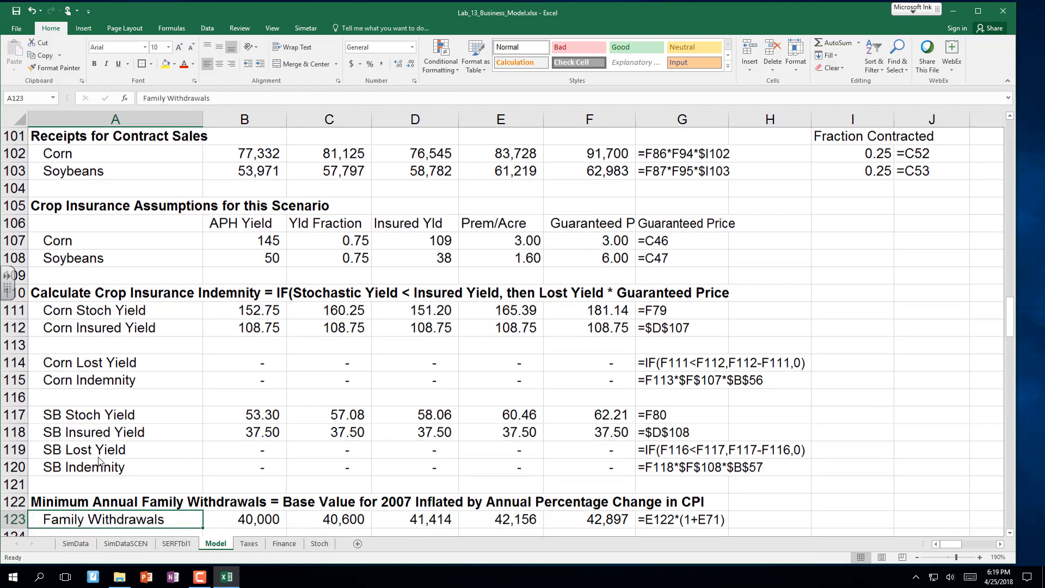
pyautogui.click(258, 310)
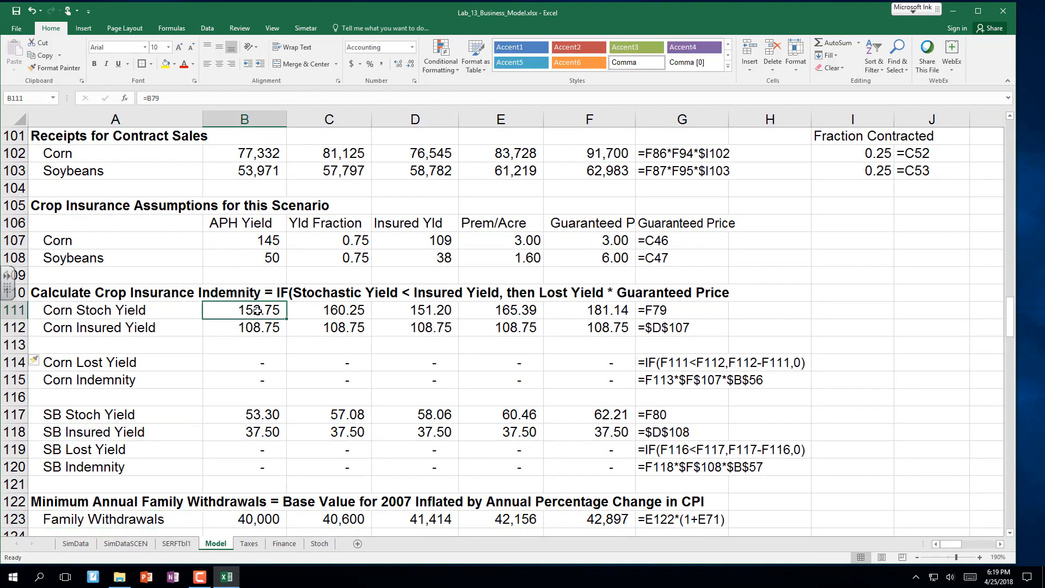
pyautogui.doubleClick(257, 311)
pyautogui.press('Escape')
pyautogui.press('Down')
pyautogui.press('F2')
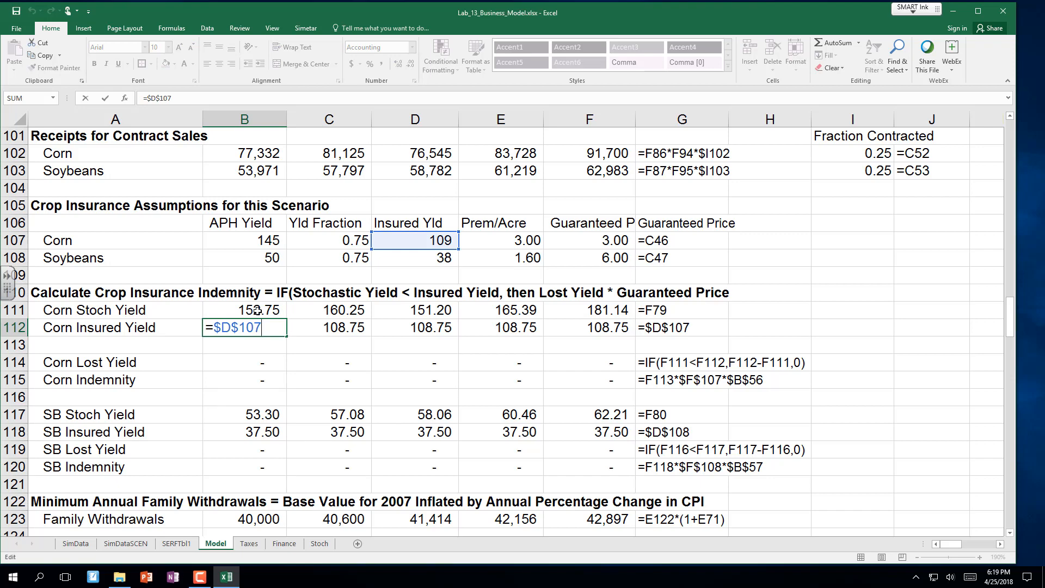
pyautogui.press('Escape')
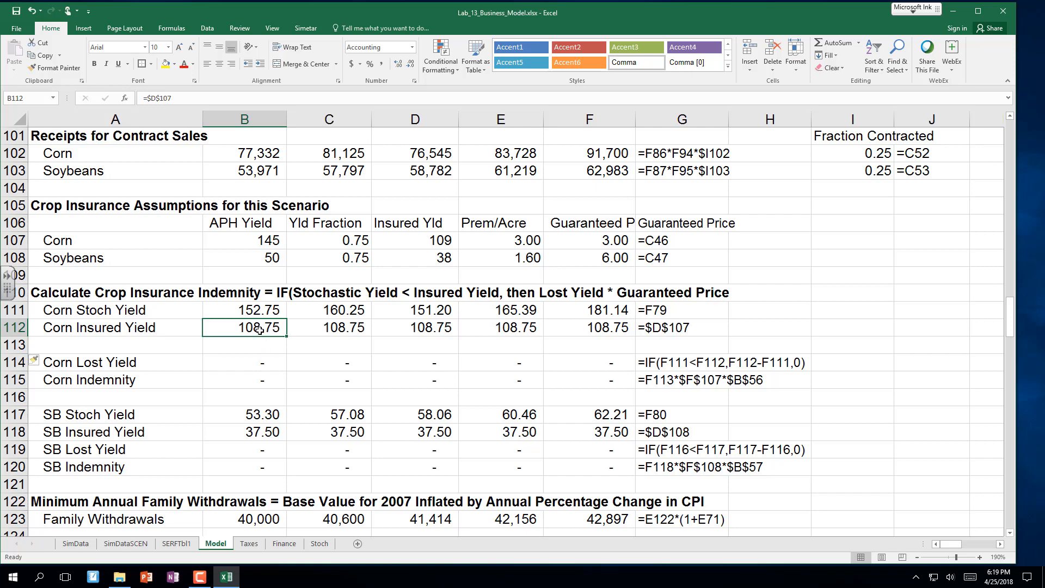
pyautogui.doubleClick(258, 327)
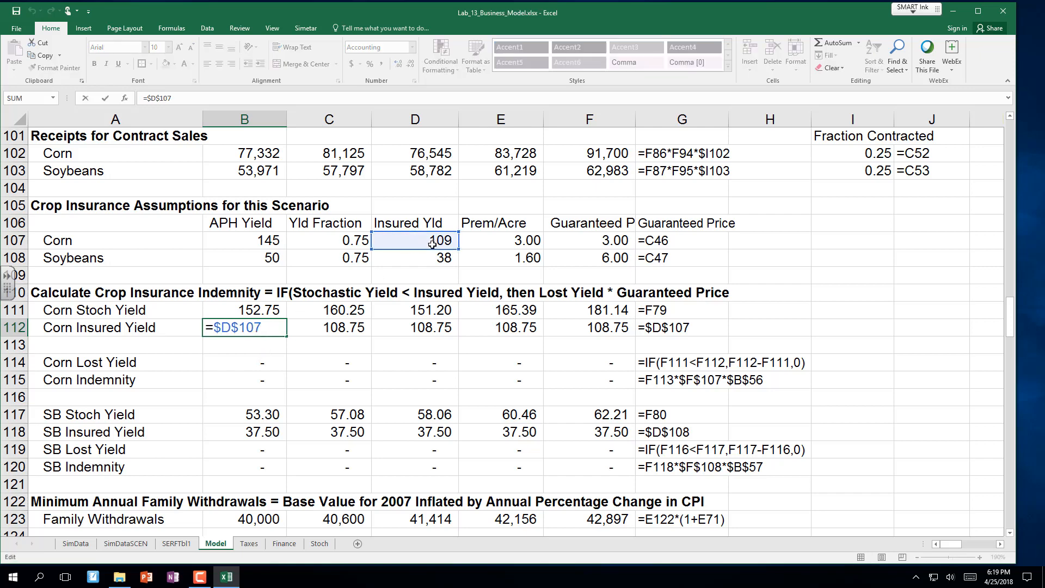
pyautogui.press('Escape')
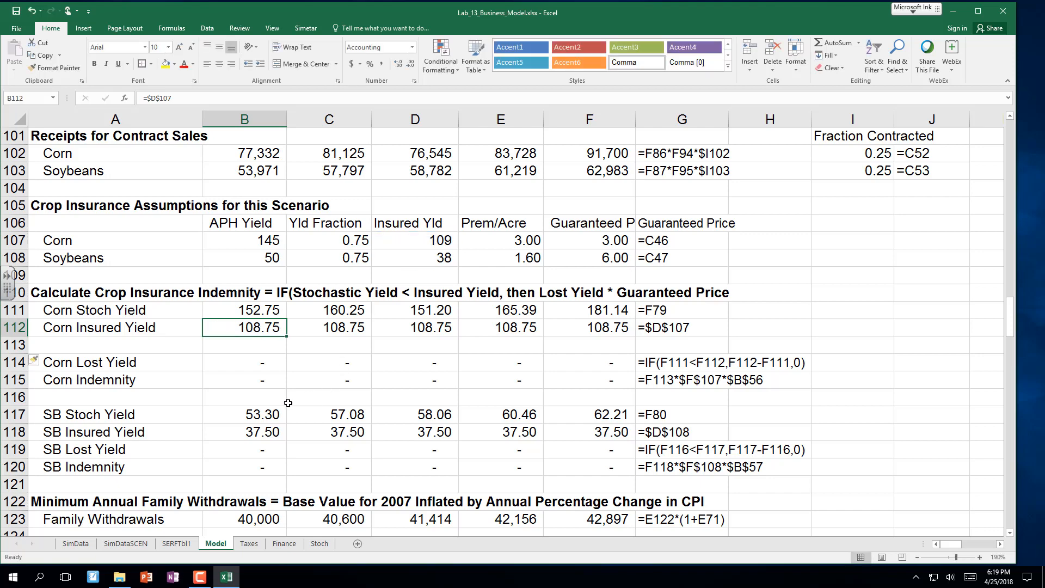
# Step: Inspect the Corn Lost Yield formula in B114 and the SB Lost Yield formula in B119
pyautogui.click(255, 356)
pyautogui.doubleClick(256, 359)
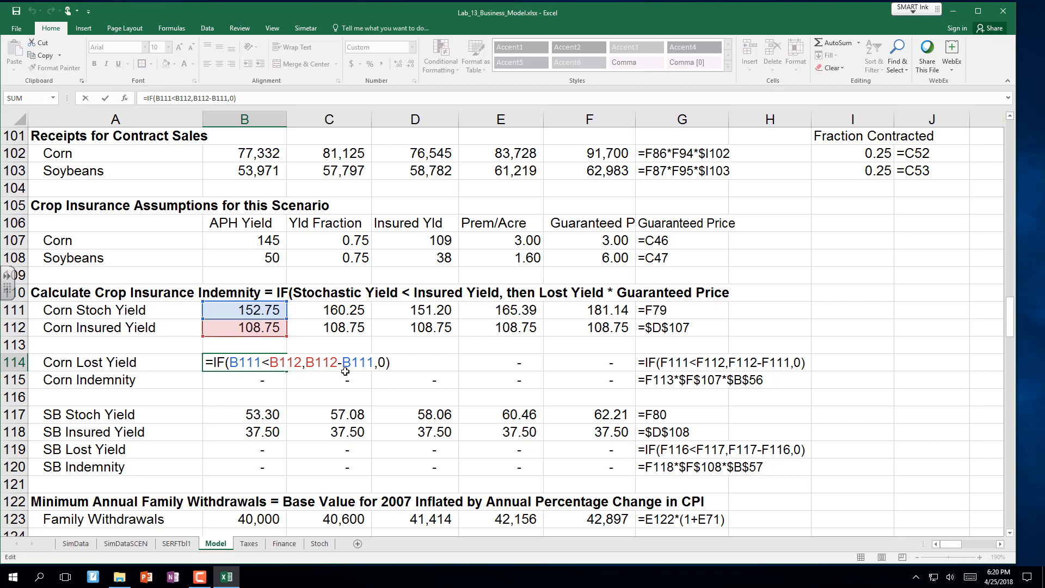
pyautogui.hotkey('ctrl', 'Return')
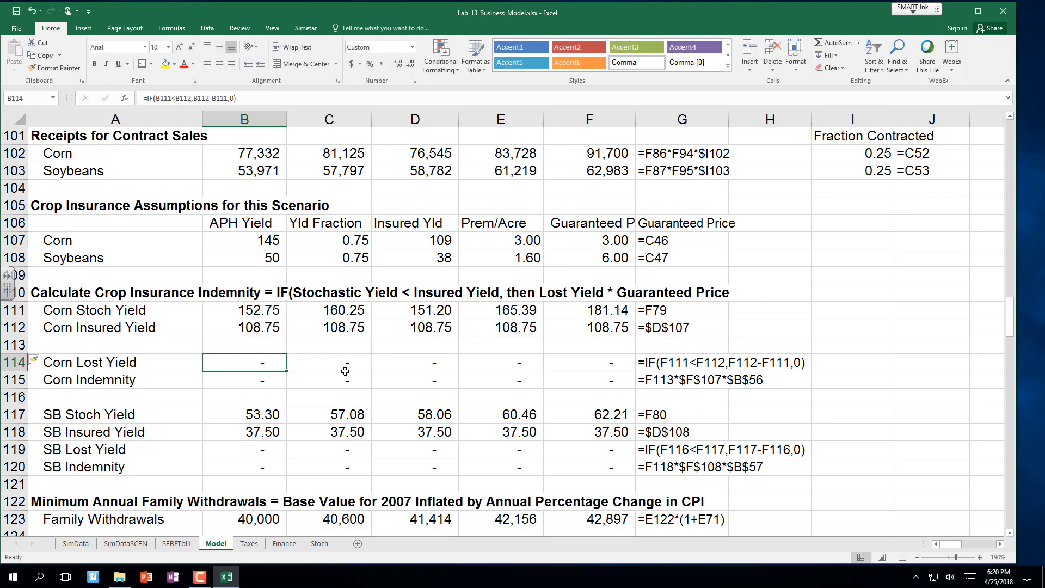
pyautogui.click(262, 414)
pyautogui.click(223, 450)
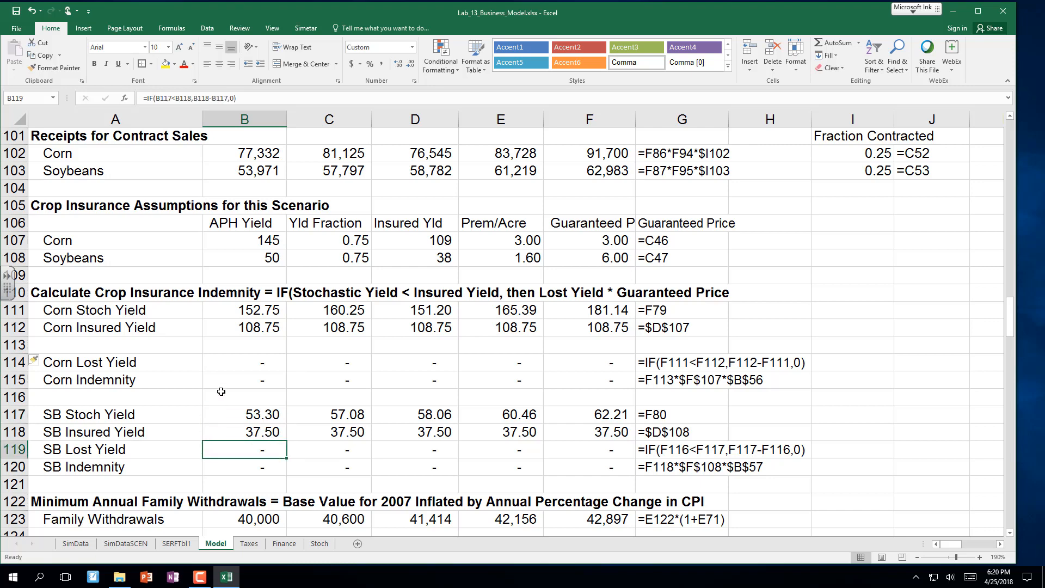
# Step: Trace the Corn Indemnity formula in B115 to the guaranteed price in F107 and the corn acres in B56
pyautogui.click(246, 377)
pyautogui.doubleClick(246, 377)
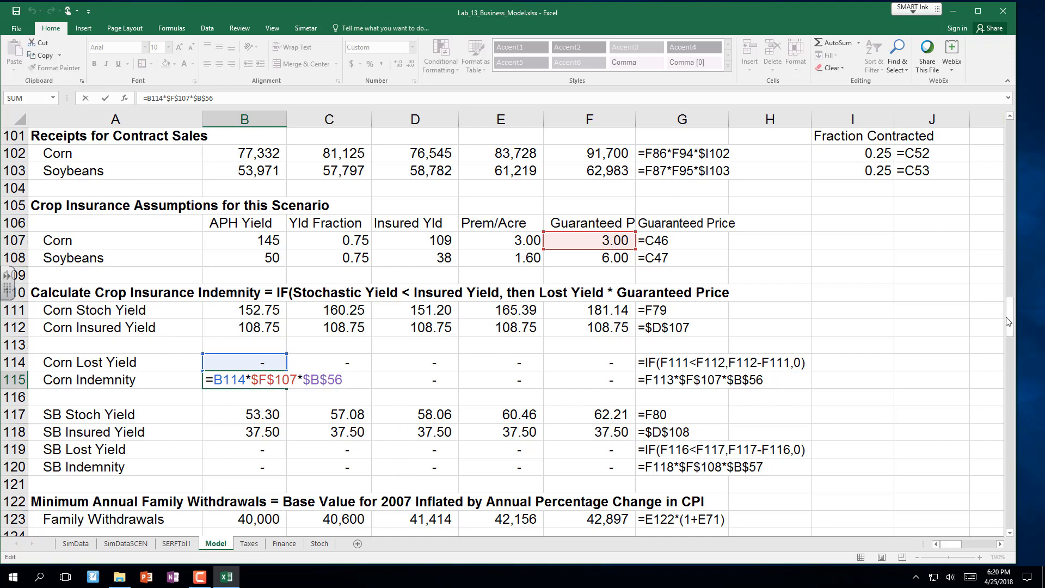
pyautogui.moveTo(1010, 317); pyautogui.dragTo(1005, 215)
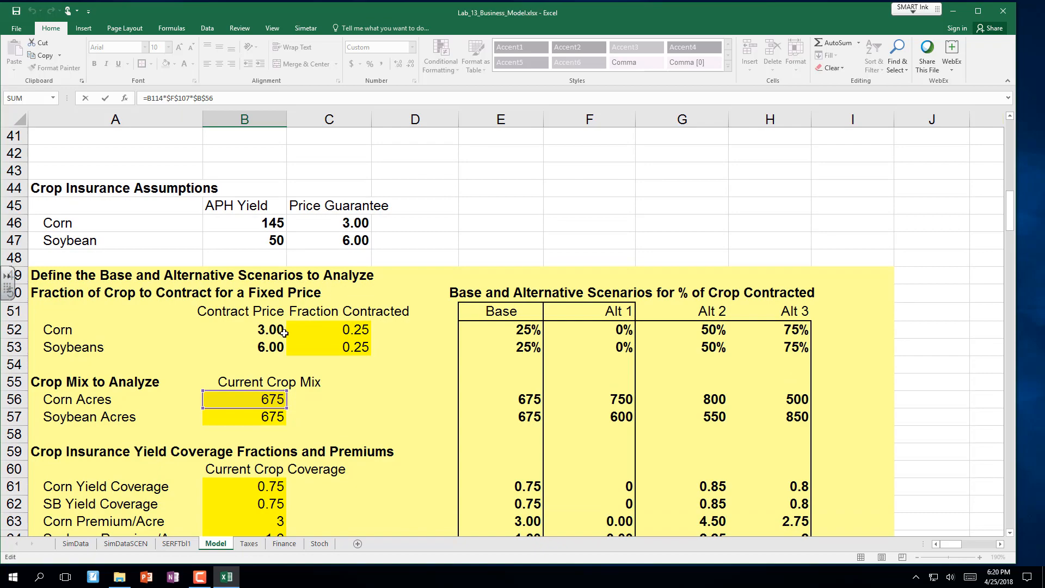
pyautogui.press('Escape')
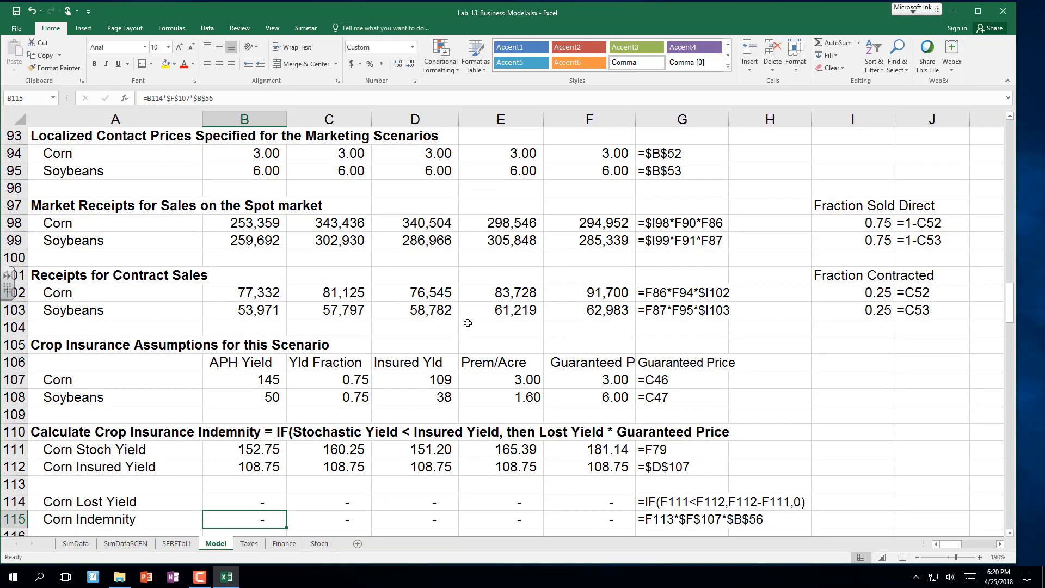
# Step: In the Crop Insurance Assumptions, set the price guarantee to 2.9 for corn (C46) and 5.5 for soybean (C47)
pyautogui.scroll(7, 469, 323)
pyautogui.scroll(11, 467, 320)
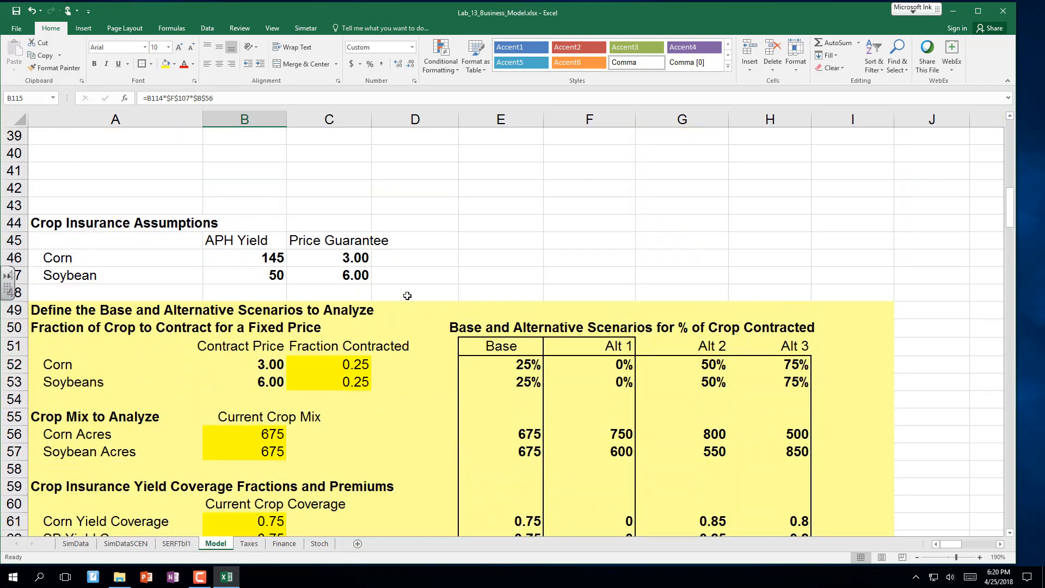
pyautogui.click(360, 260)
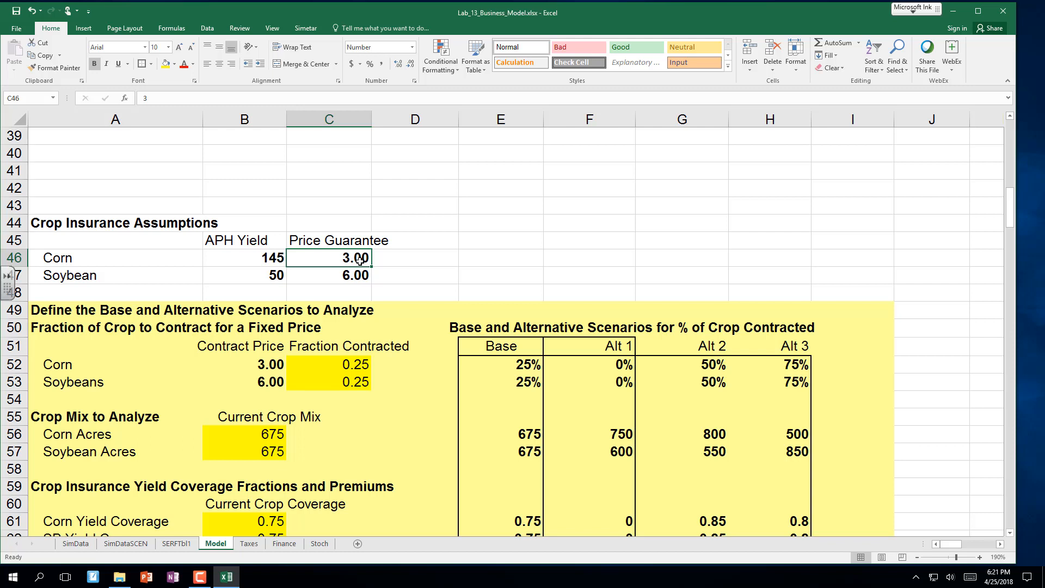
pyautogui.write('2.9')
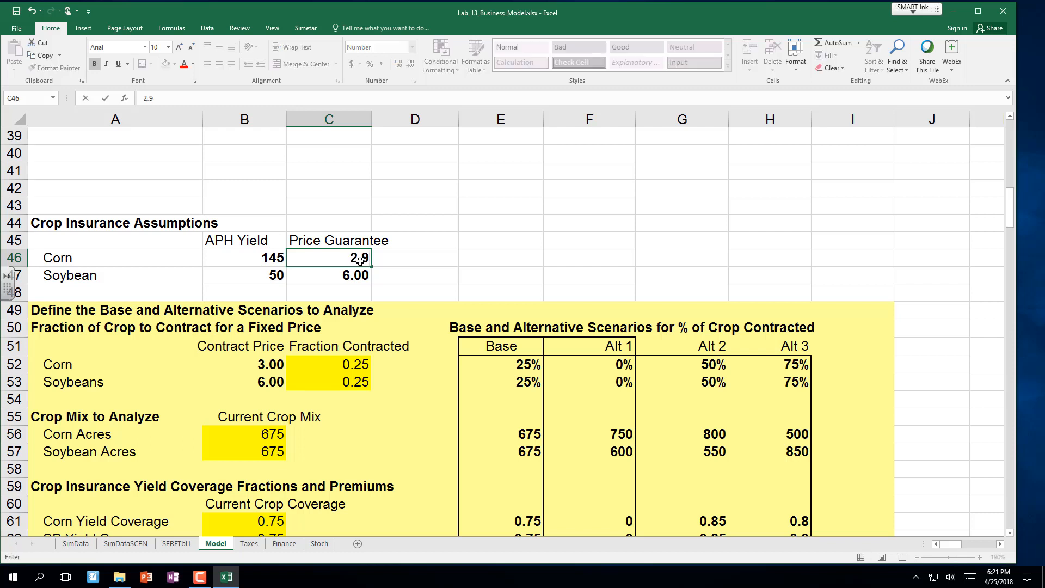
pyautogui.press('Return')
pyautogui.write('5.5')
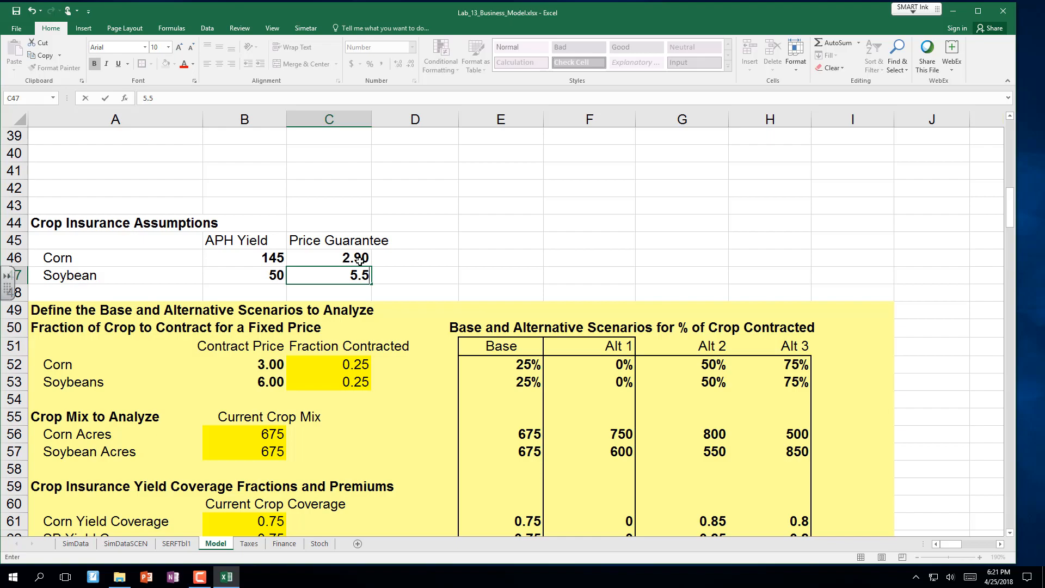
pyautogui.press('Return')
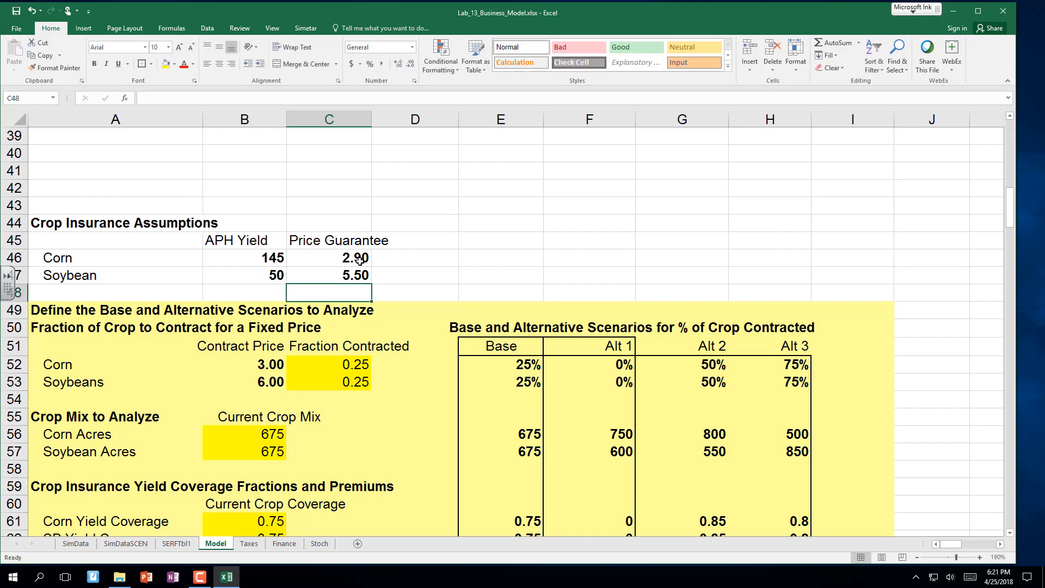
# Step: Check that the guaranteed prices in F107 and F108 of the scenario's crop insurance assumptions pick up the new price guarantees
pyautogui.scroll(-11, 360, 261)
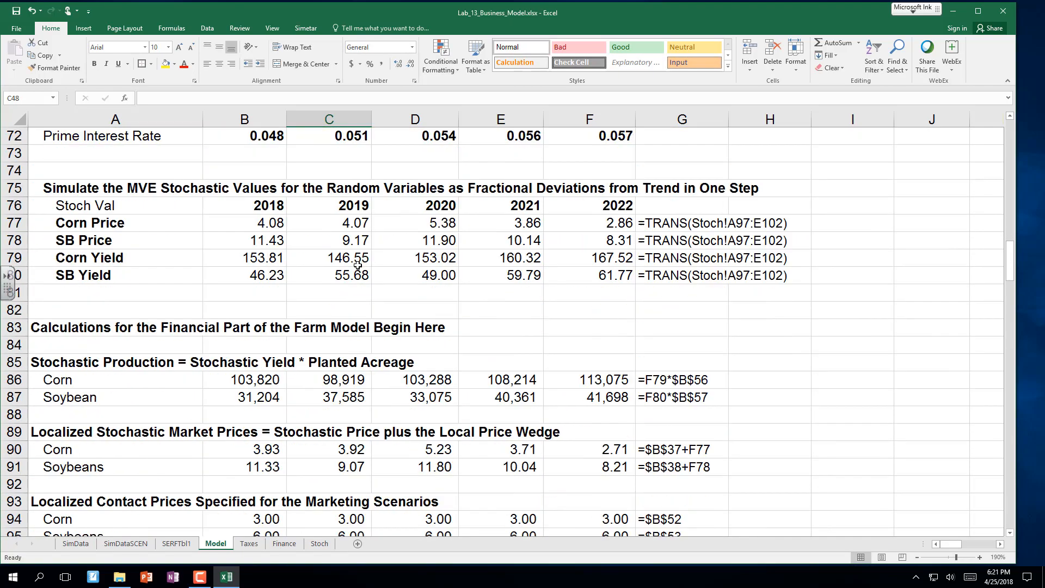
pyautogui.scroll(-5, 357, 265)
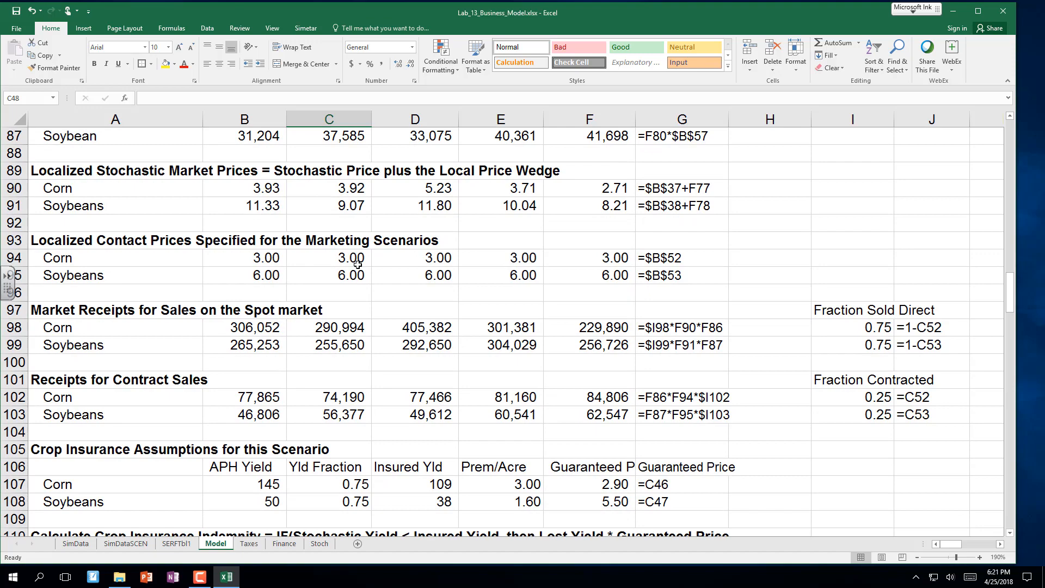
pyautogui.scroll(1, 358, 265)
pyautogui.scroll(-4, 358, 264)
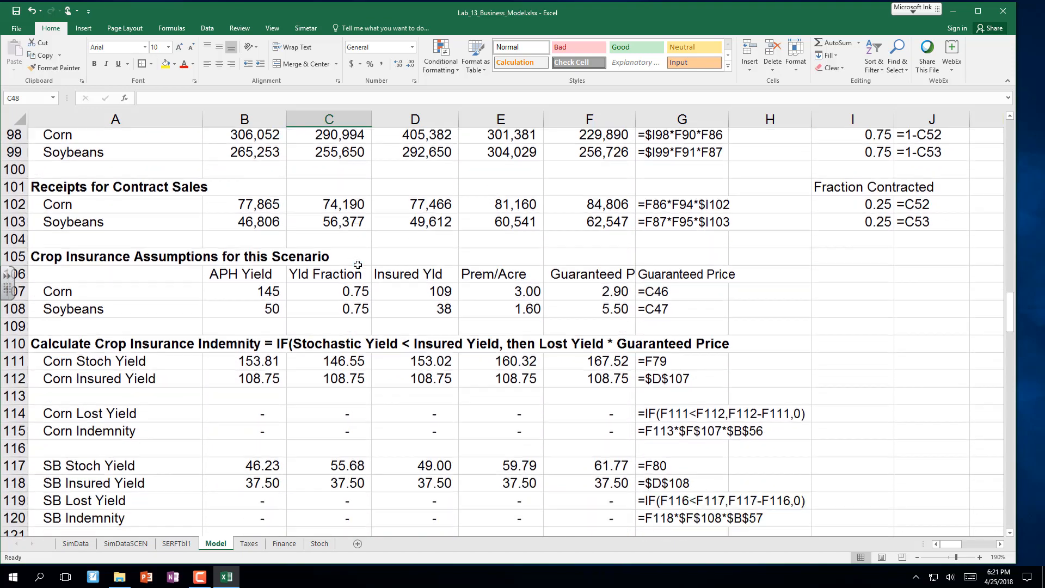
pyautogui.scroll(-1, 358, 264)
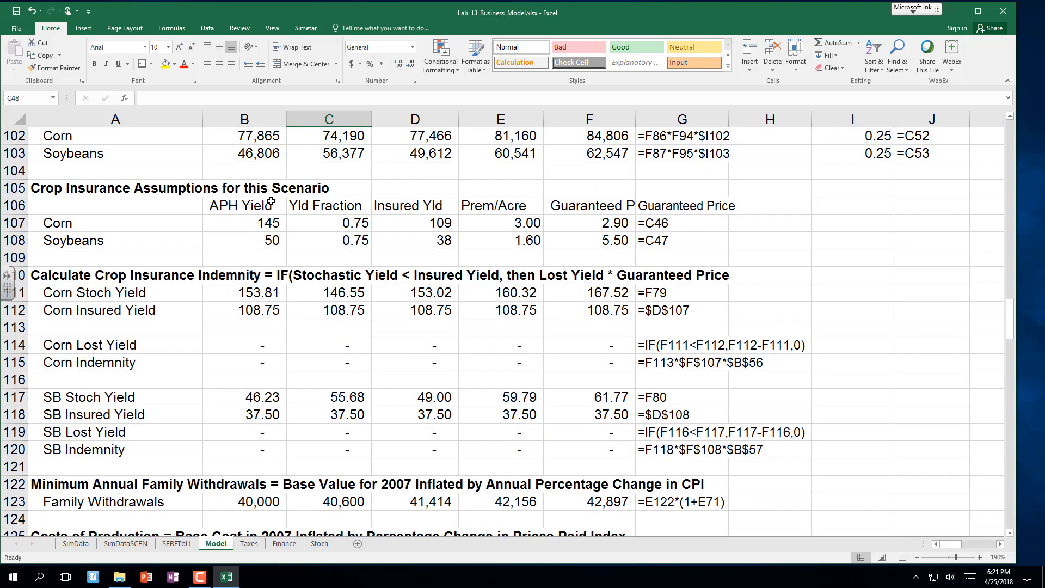
pyautogui.click(123, 221)
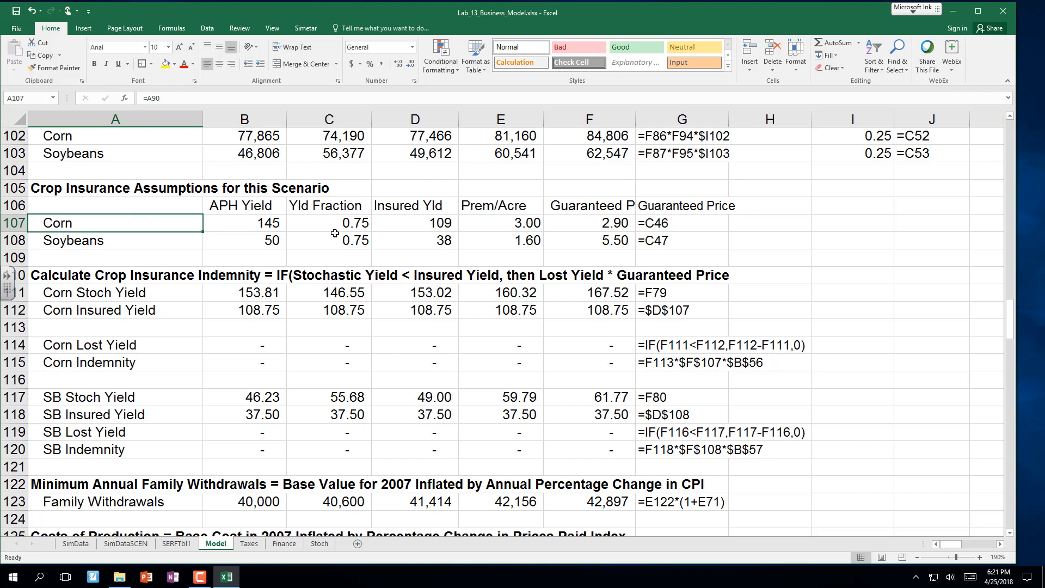
pyautogui.click(593, 230)
pyautogui.click(600, 238)
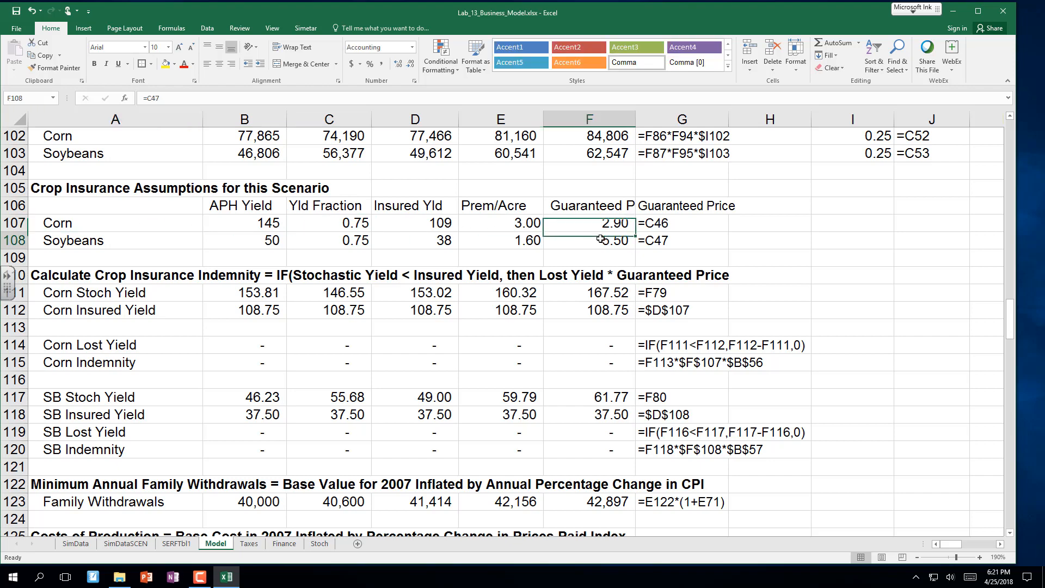
# Step: Inspect the Corn Indemnity formula in B115 again and save the workbook
pyautogui.click(246, 361)
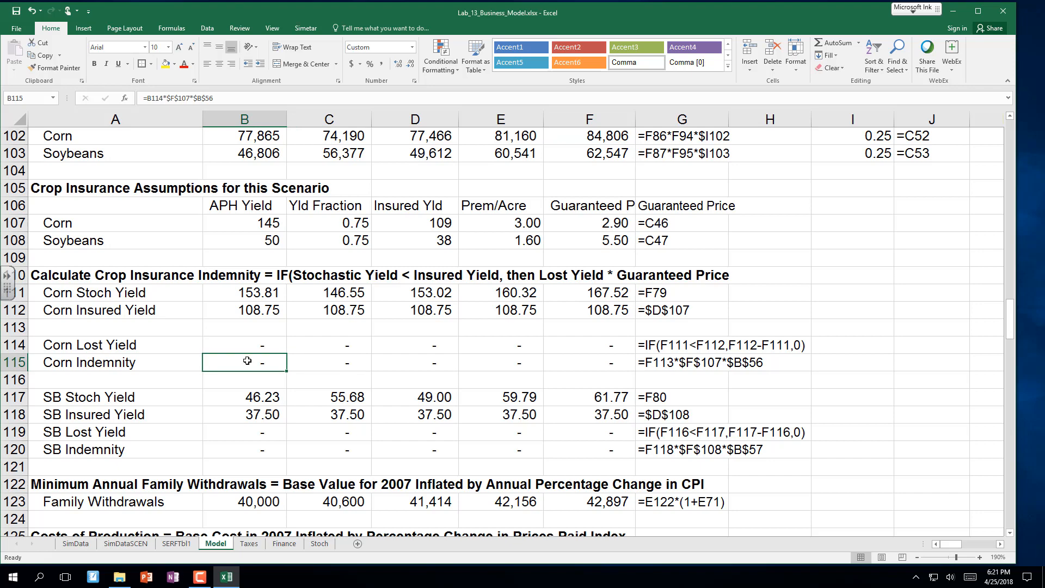
pyautogui.doubleClick(247, 360)
pyautogui.press('Escape')
pyautogui.click(15, 11)
# Step: Test the corn indemnity calculation by setting the Corn Stoch Yield in C111 to 0, and restore its formula
pyautogui.click(235, 293)
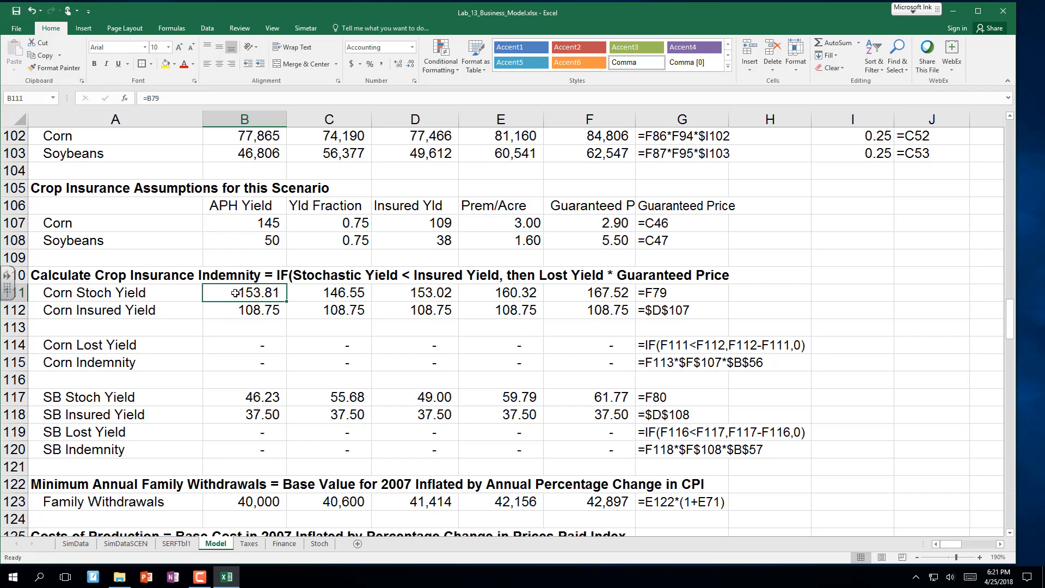
pyautogui.click(346, 297)
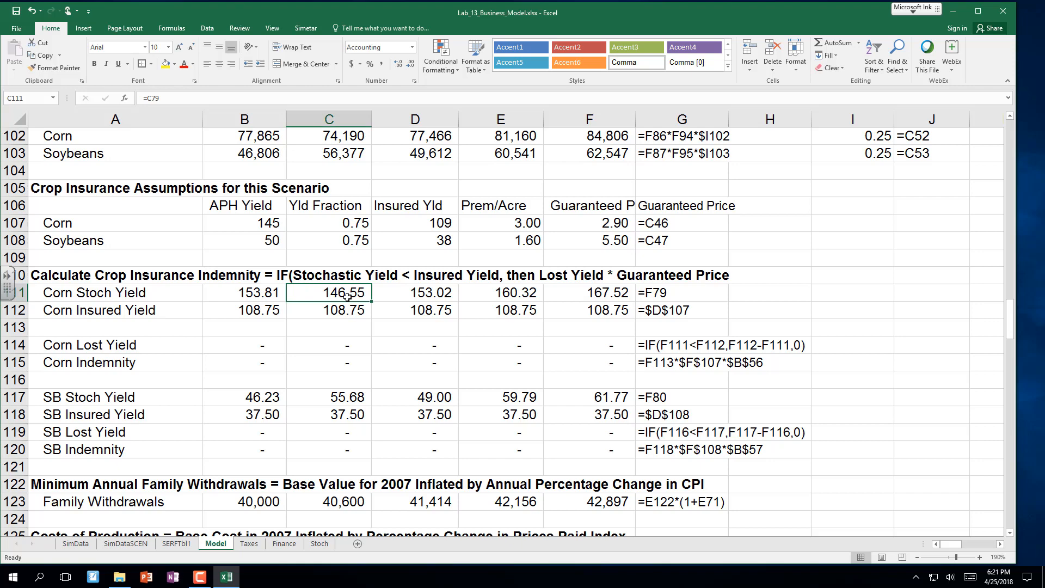
pyautogui.write('1')
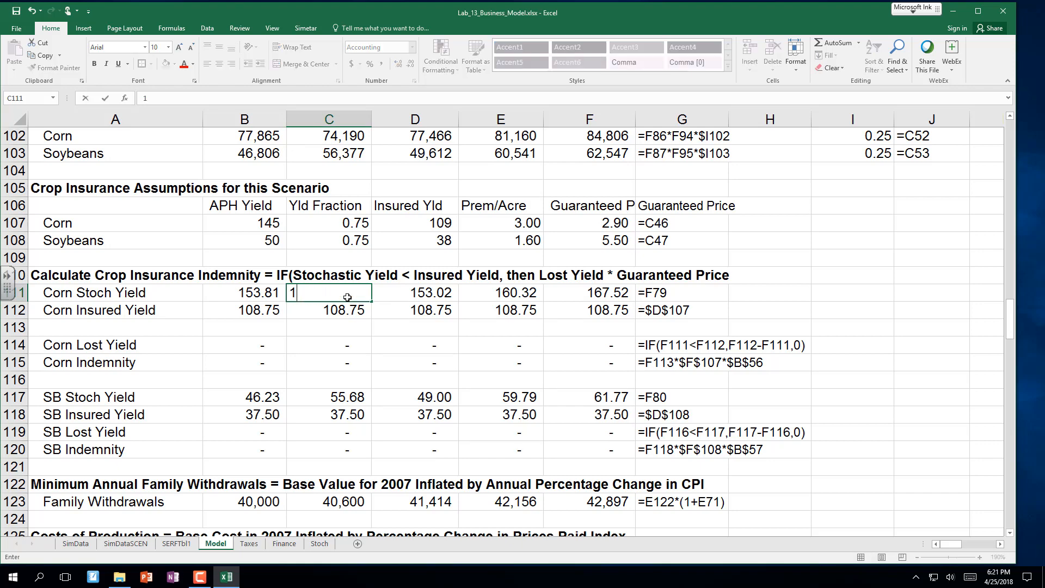
pyautogui.press('BackSpace')
pyautogui.write('0')
pyautogui.press('Return')
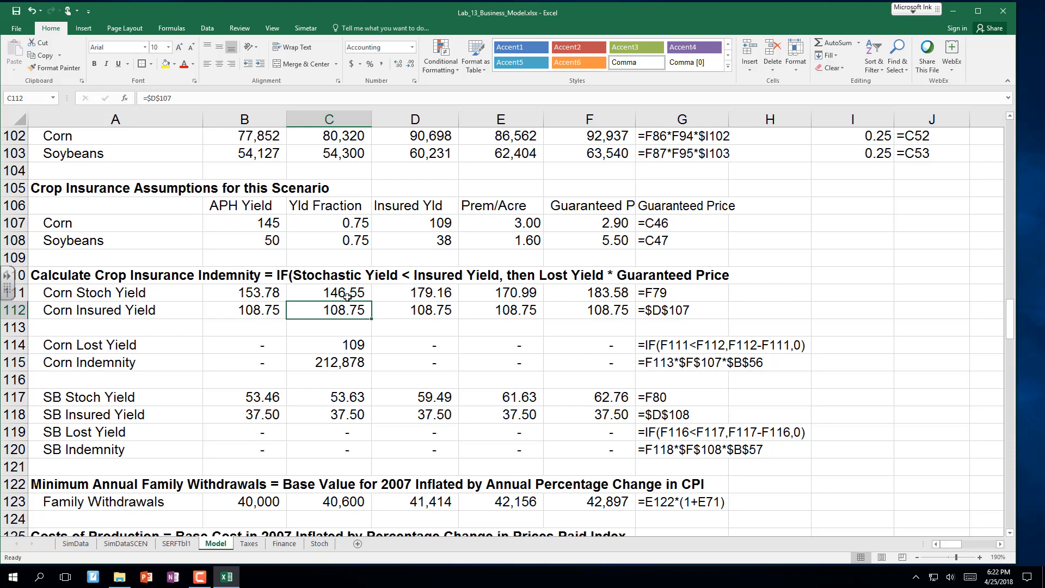
pyautogui.click(348, 297)
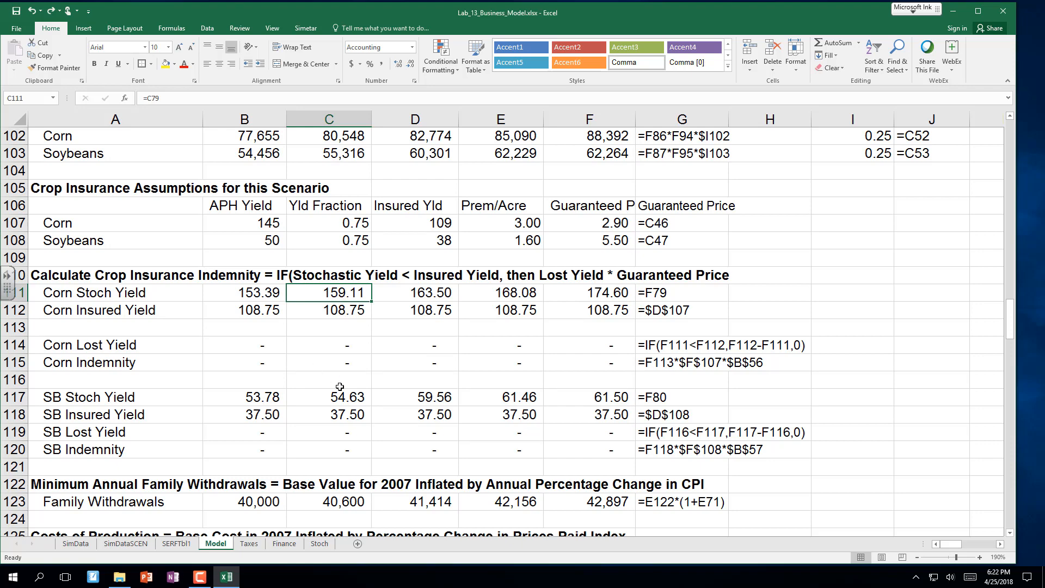
# Step: Test the soybean indemnity calculation by setting the SB Stoch Yield in C117 to 0, and undo the entry
pyautogui.click(353, 396)
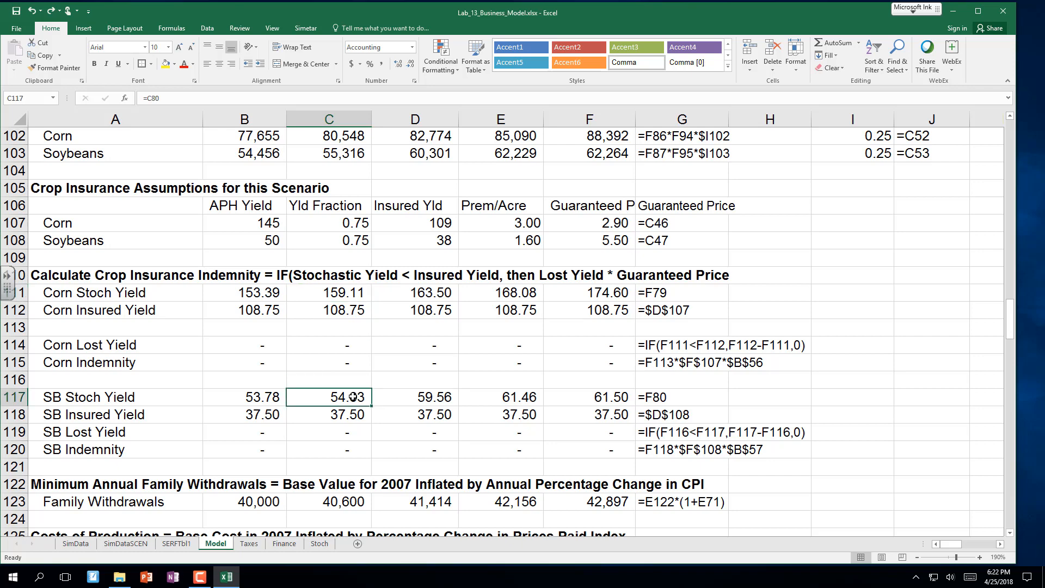
pyautogui.write('0')
pyautogui.press('Return')
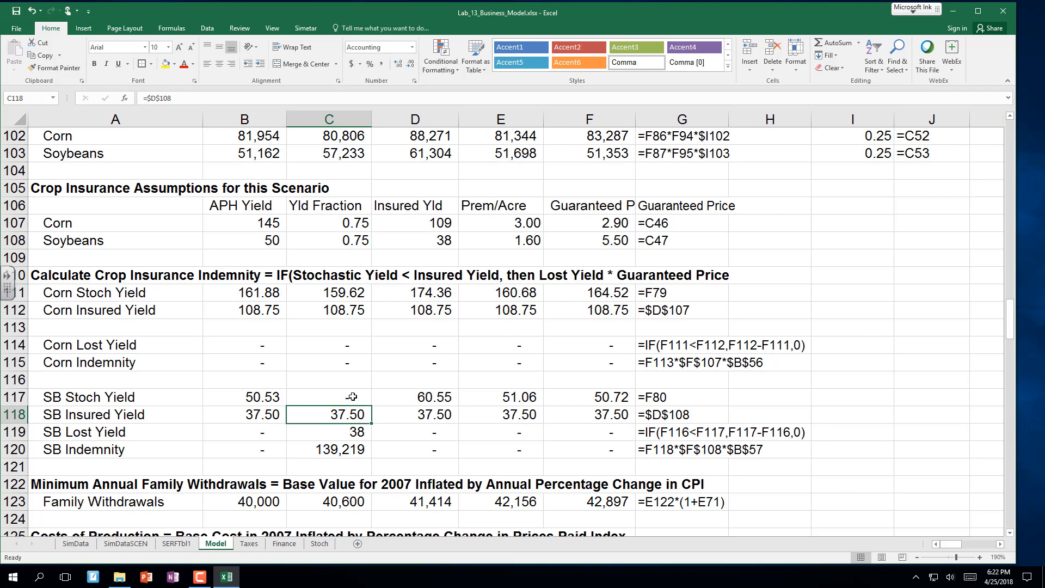
pyautogui.hotkey('ctrl', 'z')
# Step: Review column C down to the costs of production and back up to the corn stochastic production in C86
pyautogui.press('Down')
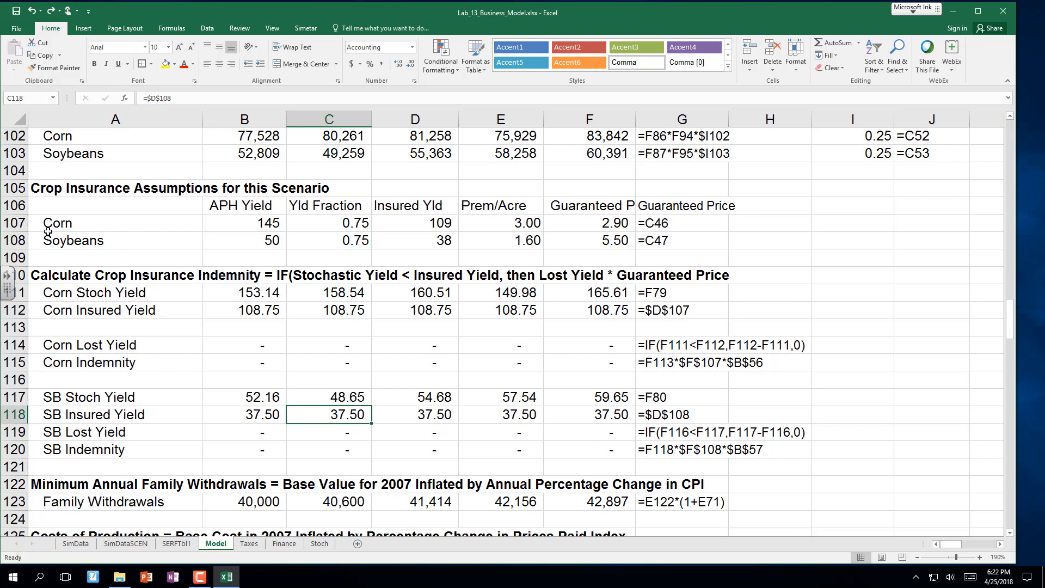
pyautogui.press('Down')
pyautogui.press('Down')
pyautogui.press('Down')
pyautogui.press('Down')
pyautogui.press('Down')
pyautogui.press('Down')
pyautogui.press('Down')
pyautogui.press('Down')
pyautogui.press('Down')
pyautogui.press('Down')
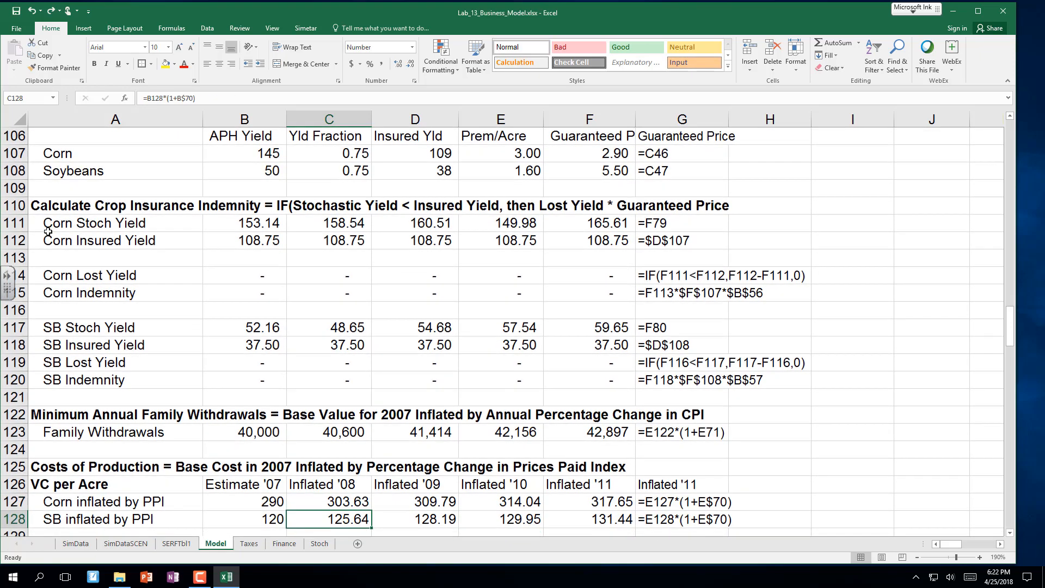
pyautogui.press('Down')
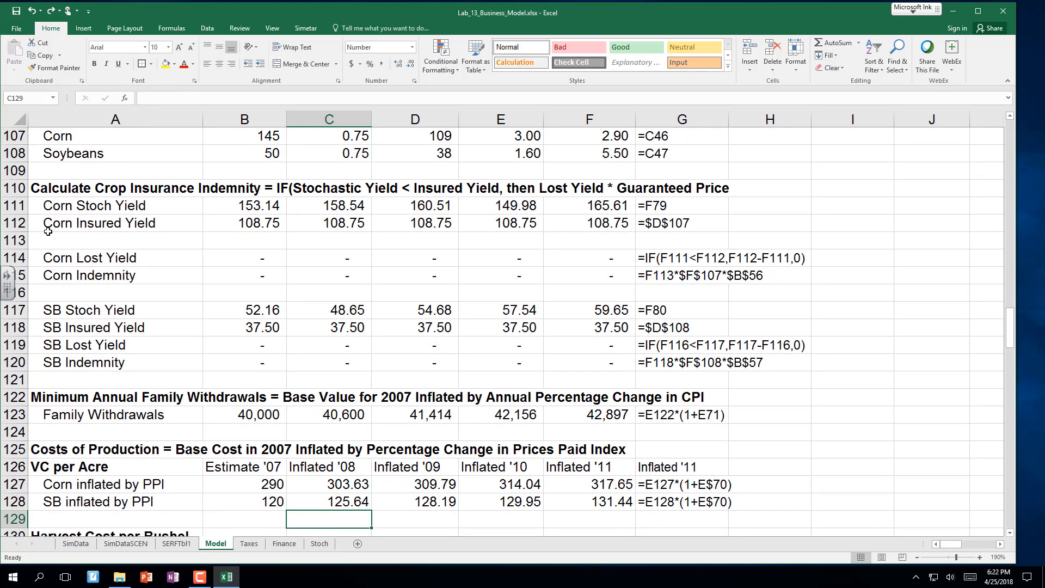
pyautogui.press('Up')
pyautogui.press('Up')
pyautogui.press('Up')
pyautogui.press('Up')
pyautogui.press('Up')
pyautogui.press('Up')
pyautogui.press('Up')
pyautogui.press('Up')
pyautogui.press('Up')
pyautogui.press('Up')
pyautogui.press('Up')
pyautogui.press('Up')
pyautogui.press('Up')
pyautogui.press('Up')
pyautogui.press('Up')
pyautogui.press('Up')
pyautogui.press('Up')
pyautogui.press('Up')
pyautogui.press('Up')
pyautogui.press('Up')
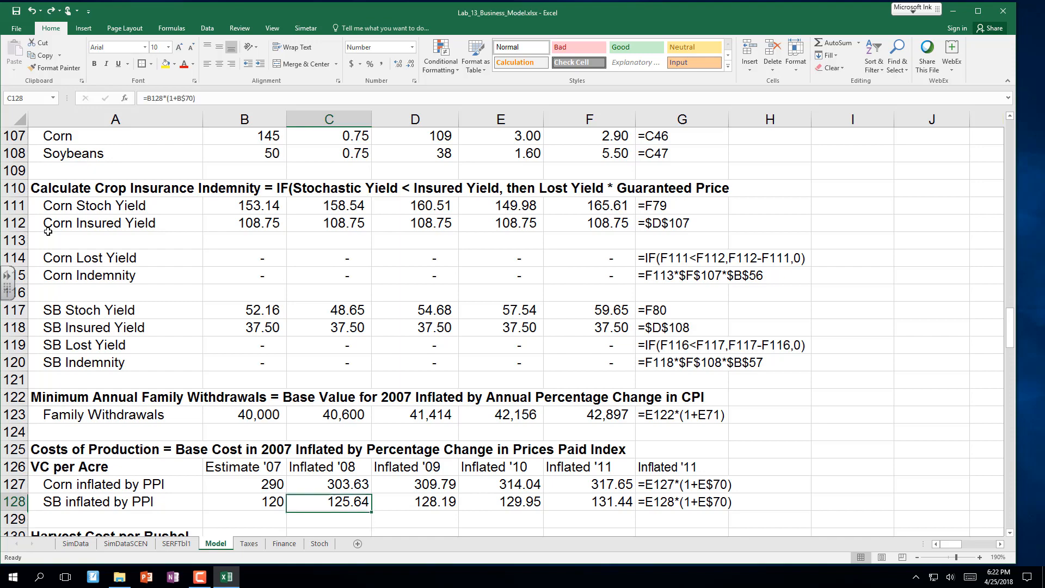
pyautogui.press('Up')
pyautogui.press('Up')
pyautogui.press('Up')
pyautogui.press('Up')
pyautogui.press('Up')
pyautogui.press('Up')
pyautogui.press('Up')
pyautogui.press('Up')
pyautogui.press('Up')
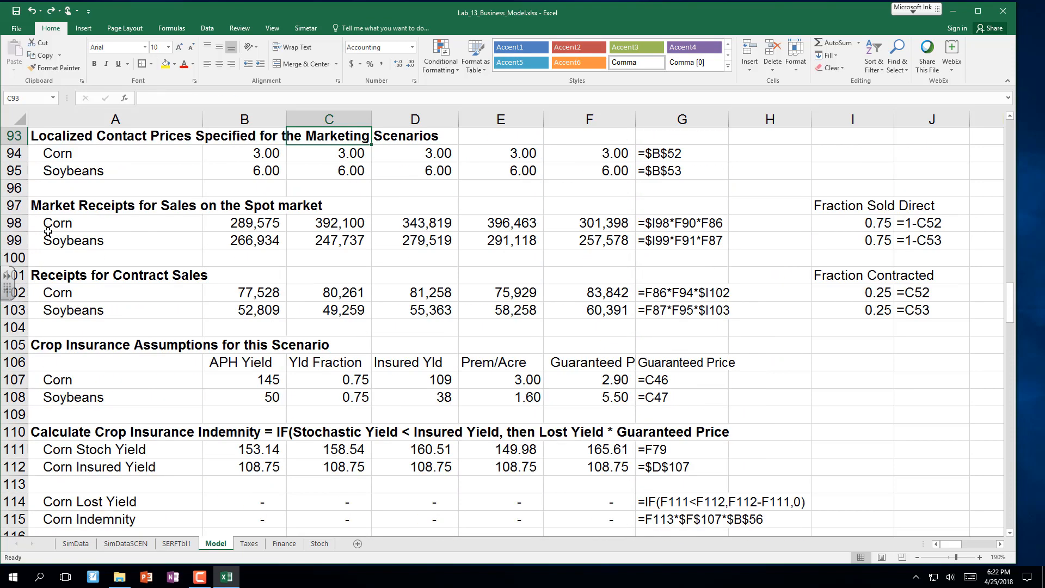
pyautogui.press('Up')
pyautogui.press('Up')
pyautogui.press('Up')
pyautogui.press('Up')
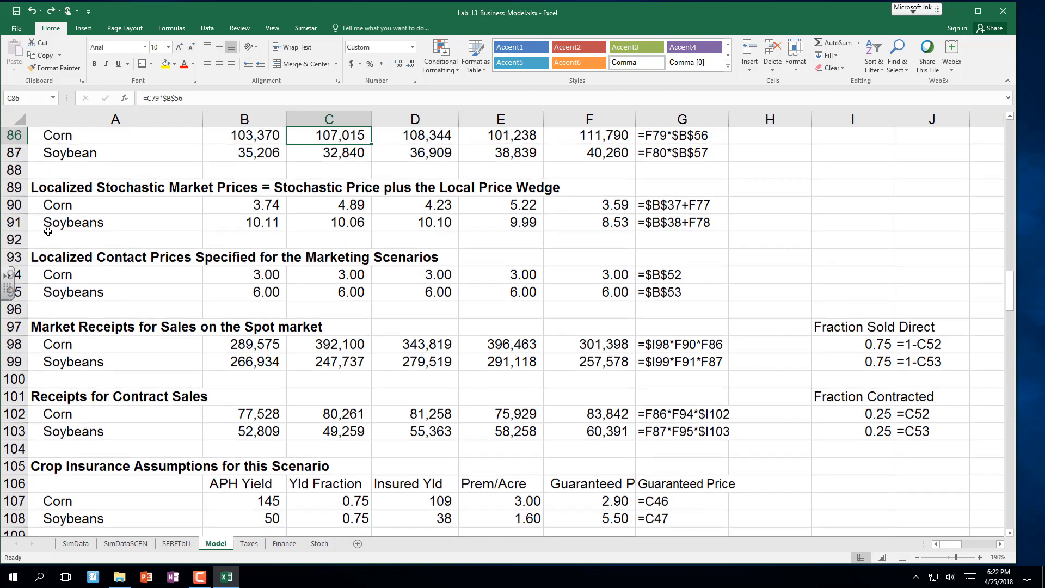
pyautogui.press('Down')
pyautogui.press('Down')
pyautogui.press('Down')
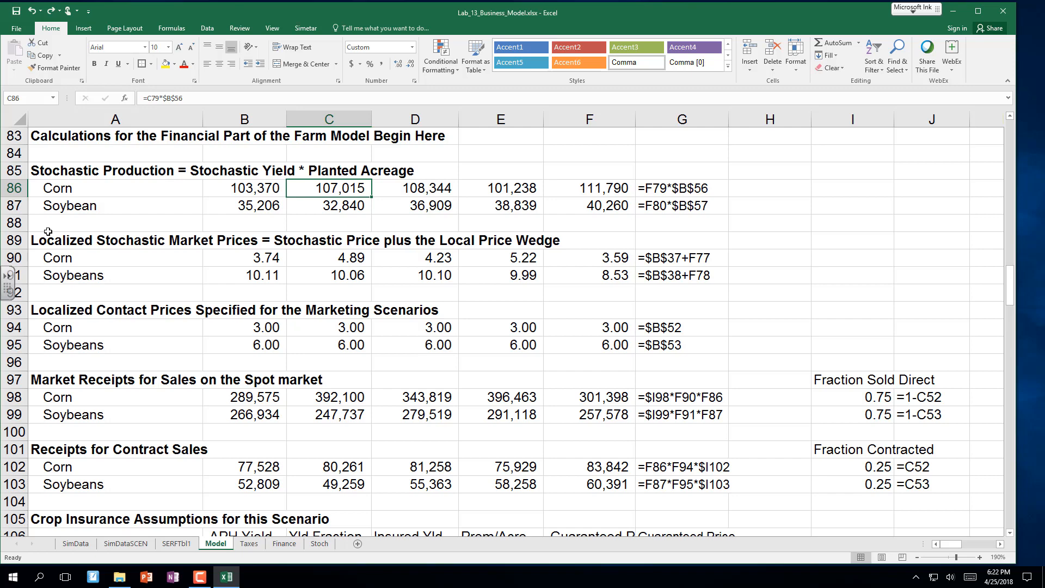
# Step: Set the corn stochastic production in C86 to 0 and check its effect on the corn receipts in C98 and C102
pyautogui.write('0')
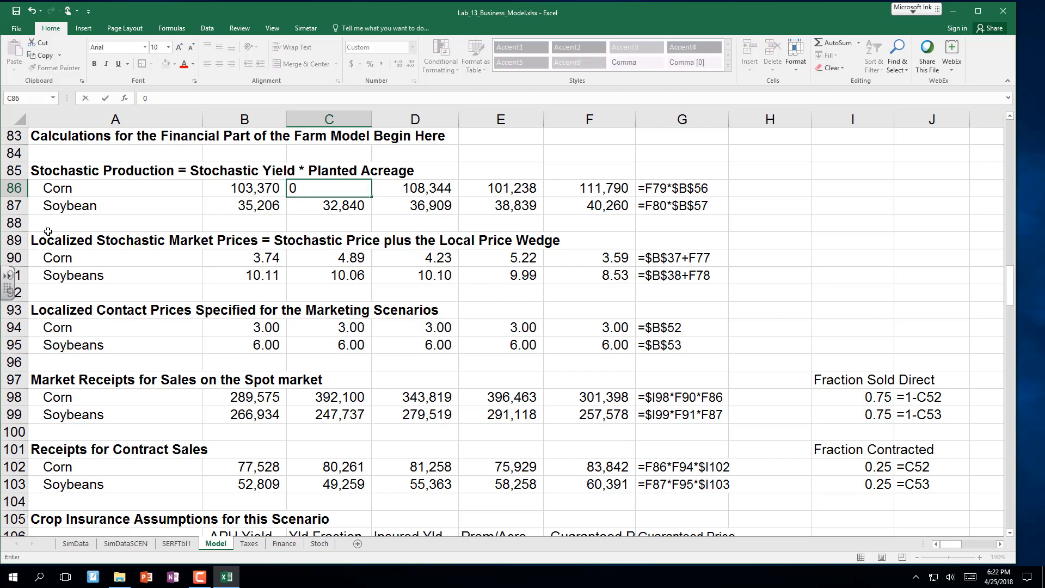
pyautogui.press('Return')
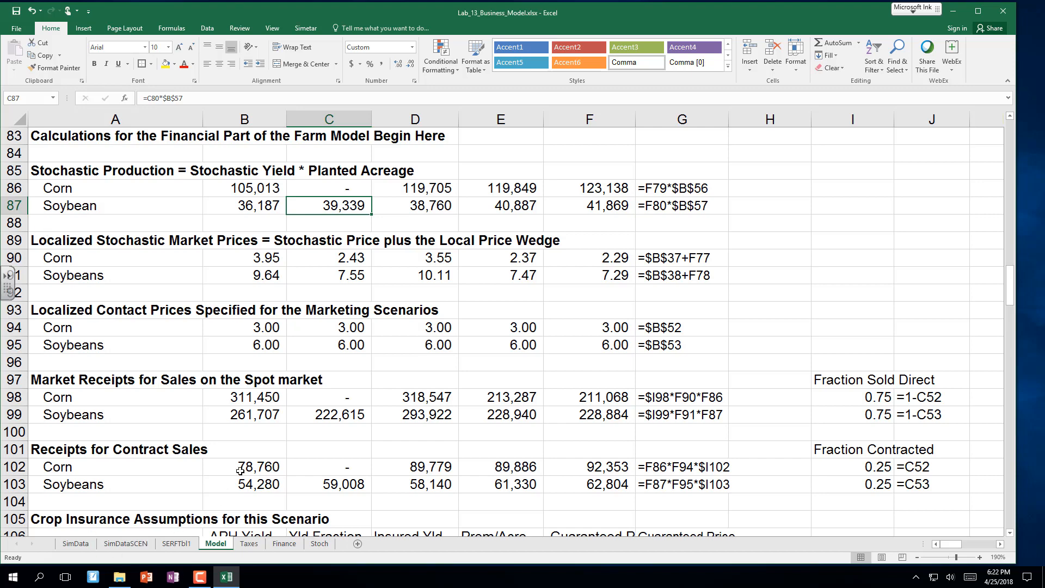
pyautogui.click(317, 399)
pyautogui.click(335, 466)
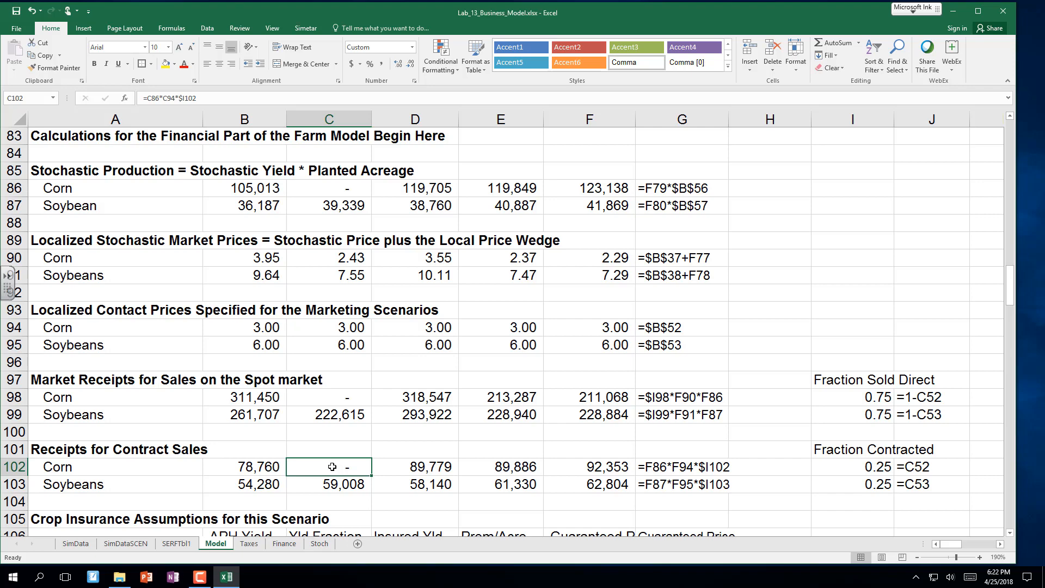
# Step: Undo the zero entry in C86 so the corn stochastic production formula is restored
pyautogui.doubleClick(332, 467)
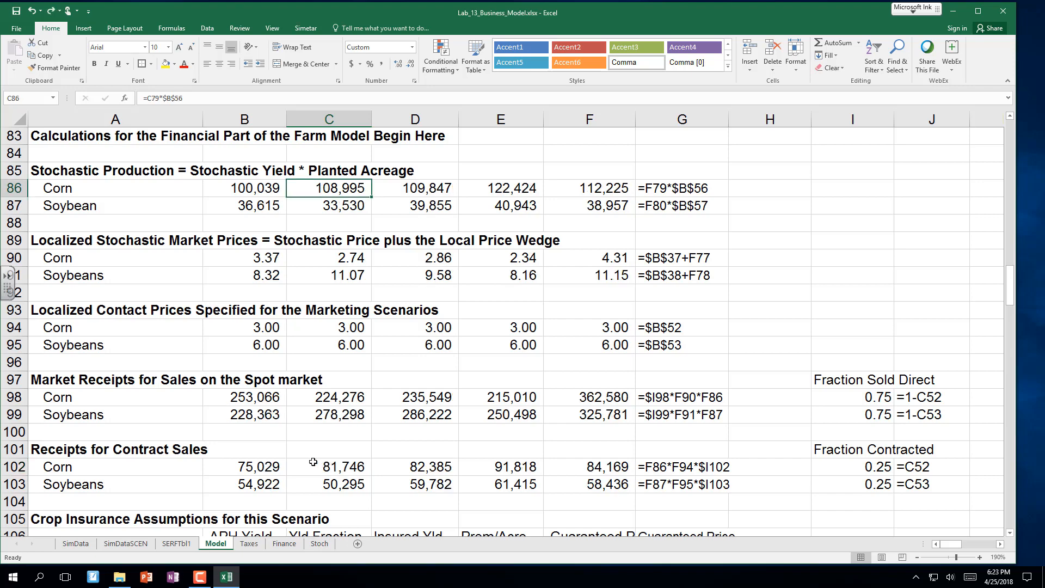
pyautogui.scroll(-5, 313, 461)
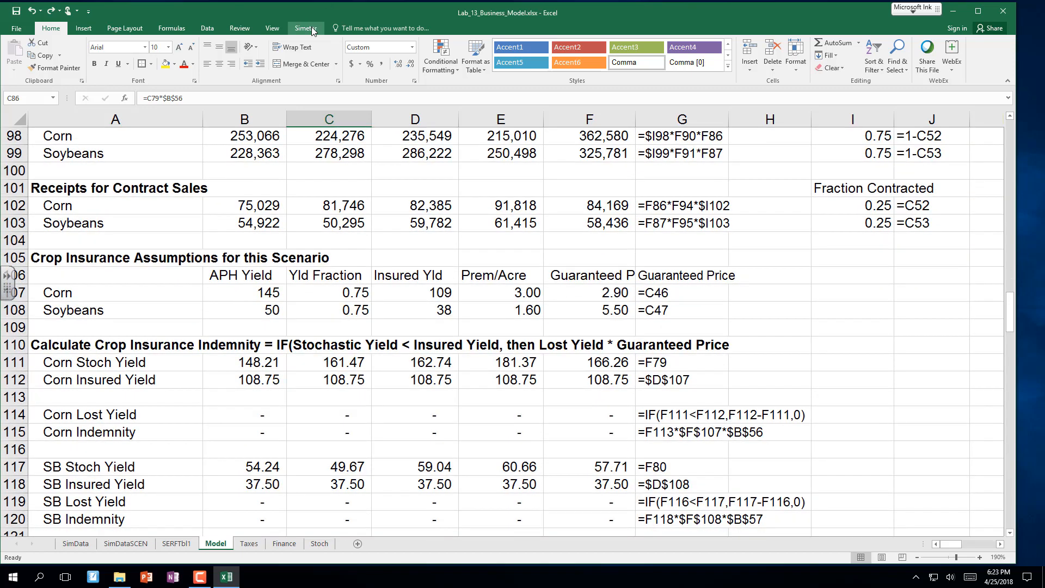
pyautogui.scroll(-2, 313, 31)
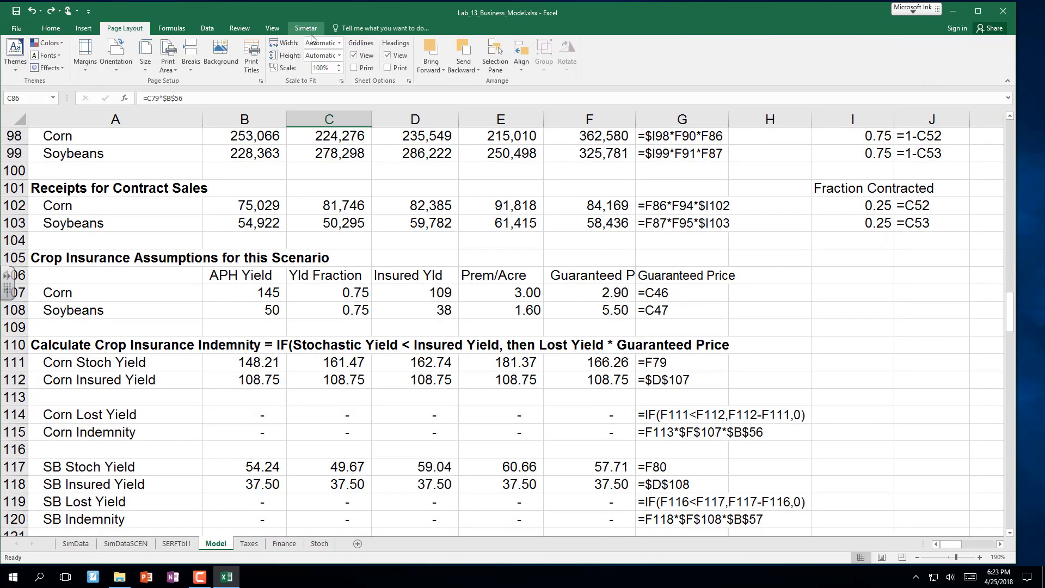
# Step: Review column C from the crop insurance indemnity section down through the production and fixed costs to row 139
pyautogui.click(333, 347)
pyautogui.press('Down')
pyautogui.press('Down')
pyautogui.press('Down')
pyautogui.press('Down')
pyautogui.press('Down')
pyautogui.press('Down')
pyautogui.press('Down')
pyautogui.press('Down')
pyautogui.press('Down')
pyautogui.press('Down')
pyautogui.press('Down')
pyautogui.press('Down')
pyautogui.press('Down')
pyautogui.press('Down')
pyautogui.press('Down')
pyautogui.press('Down')
pyautogui.press('Down')
pyautogui.press('Down')
pyautogui.press('Down')
pyautogui.press('Down')
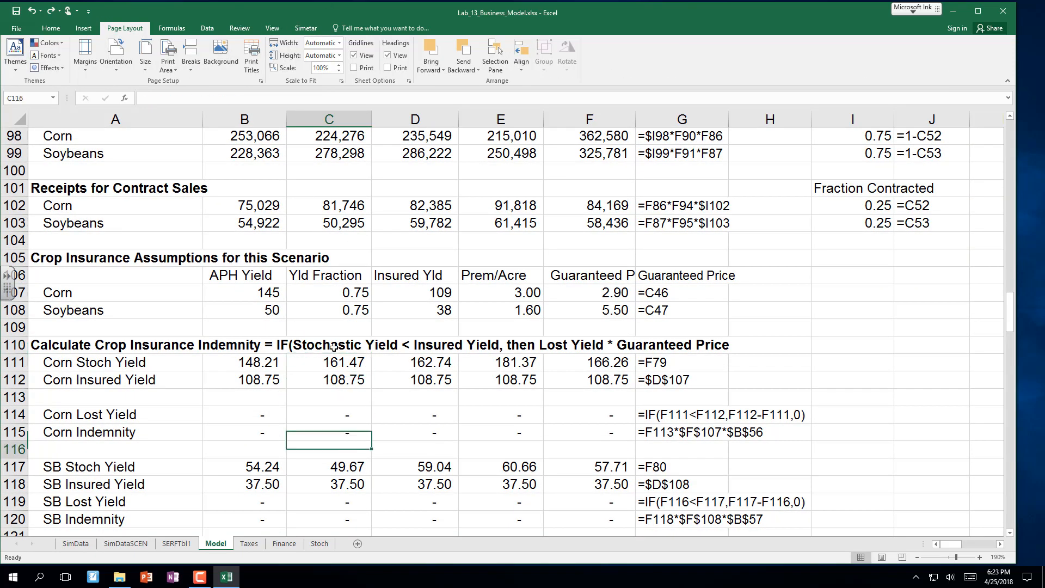
pyautogui.press('Down')
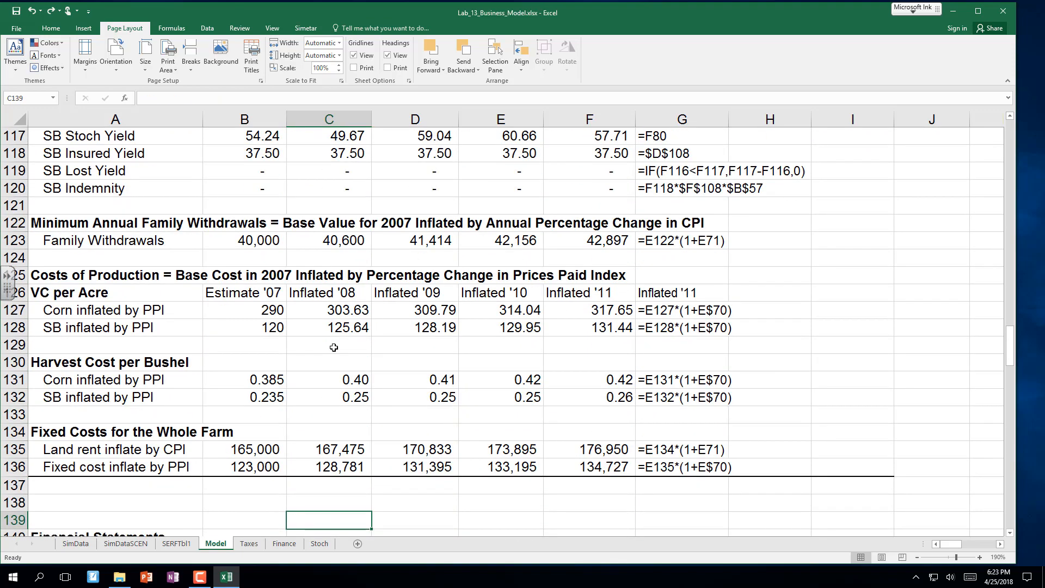
# Step: Review column C from the fixed costs back up to the crop insurance assumptions around row 108
pyautogui.press('Up')
pyautogui.press('Up')
pyautogui.press('Up')
pyautogui.press('Up')
pyautogui.press('Up')
pyautogui.press('Up')
pyautogui.press('Up')
pyautogui.press('Up')
pyautogui.press('Up')
pyautogui.press('Up')
pyautogui.press('Up')
pyautogui.press('Up')
pyautogui.press('Up')
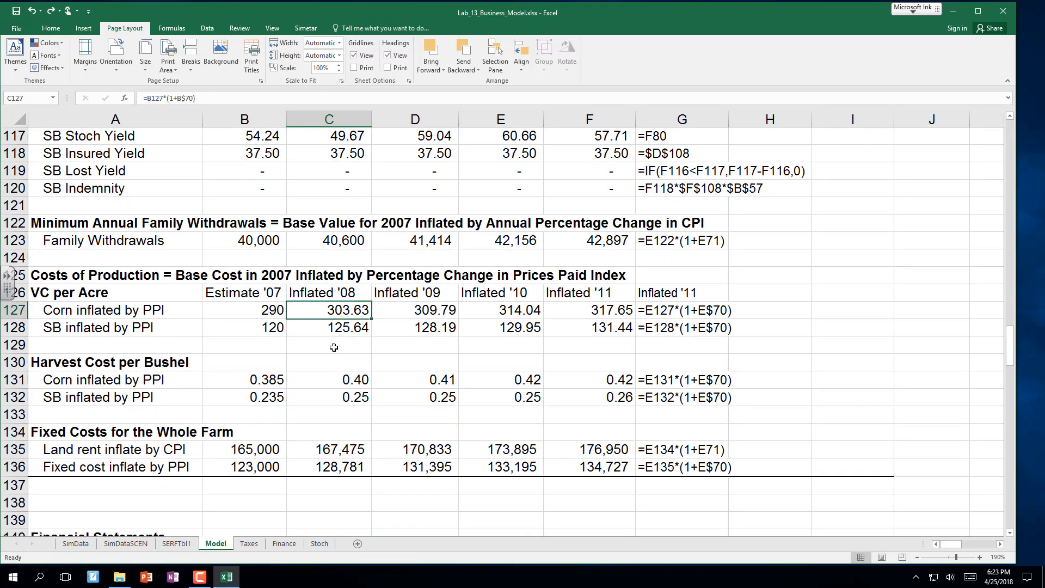
pyautogui.press('Down')
pyautogui.press('Up')
pyautogui.press('Up')
pyautogui.press('Up')
pyautogui.press('Up')
pyautogui.press('Up')
pyautogui.press('Up')
pyautogui.press('Up')
pyautogui.press('Up')
pyautogui.press('Up')
pyautogui.press('Up')
pyautogui.press('Up')
pyautogui.press('Up')
pyautogui.press('Up')
pyautogui.press('Up')
pyautogui.press('Up')
pyautogui.press('Up')
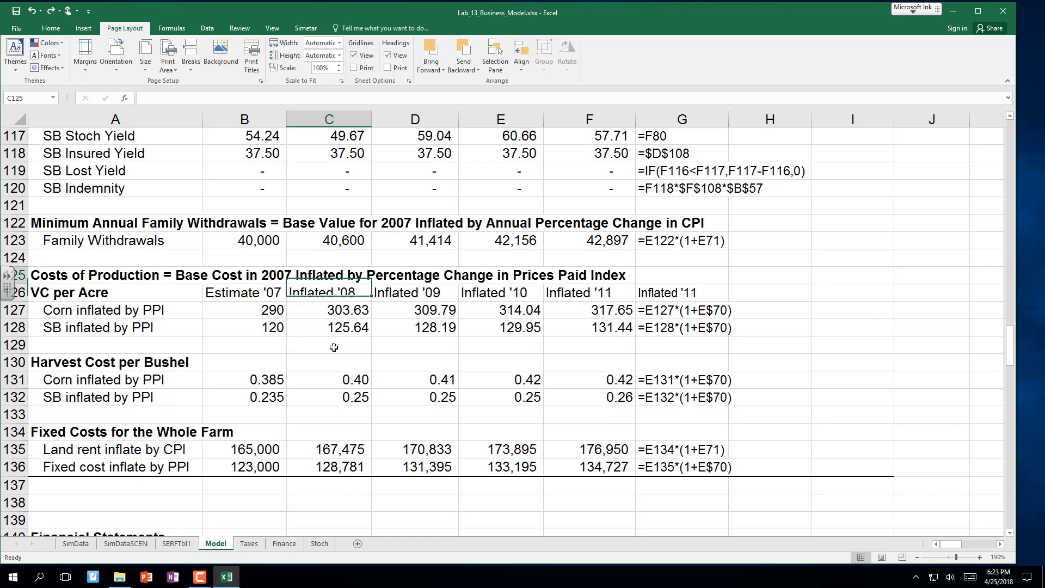
pyautogui.press('Up')
pyautogui.press('Up')
pyautogui.press('Up')
pyautogui.press('Up')
pyautogui.press('Down')
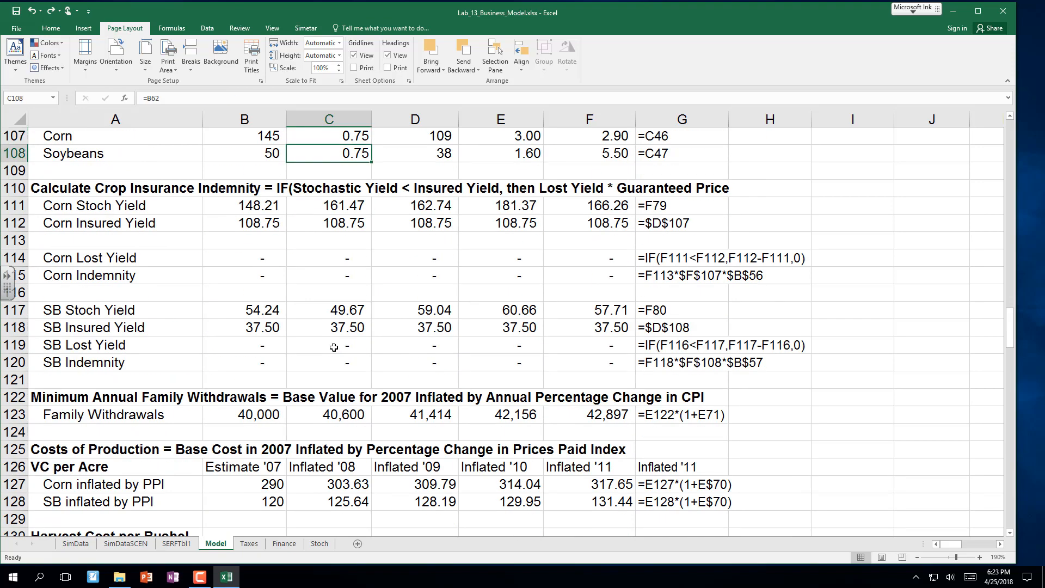
pyautogui.press('Down')
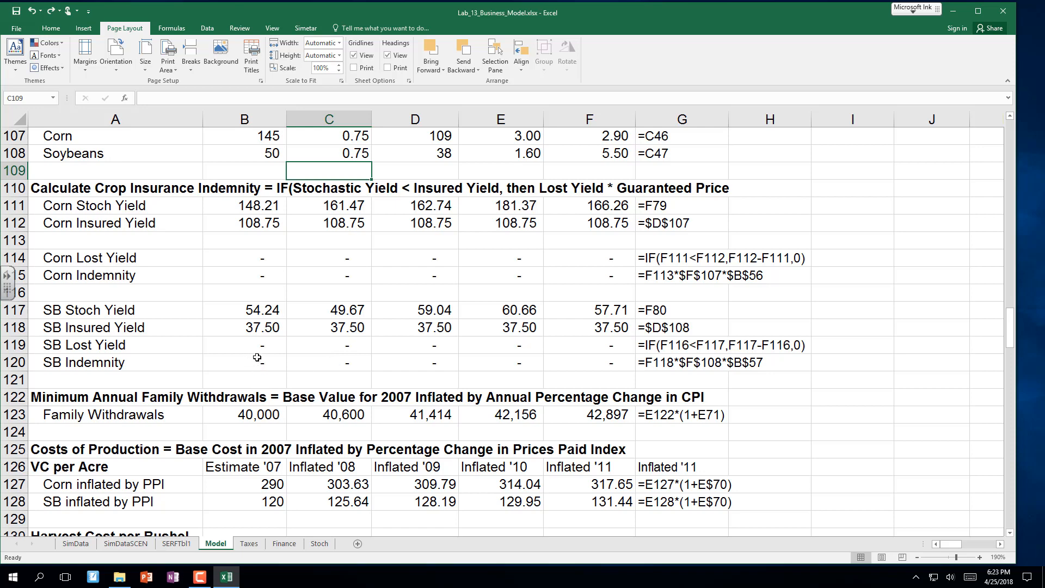
# Step: Examine the soybean indemnity, family withdrawals, variable cost, harvest cost and fixed cost sections in rows 119 to 136
pyautogui.click(194, 353)
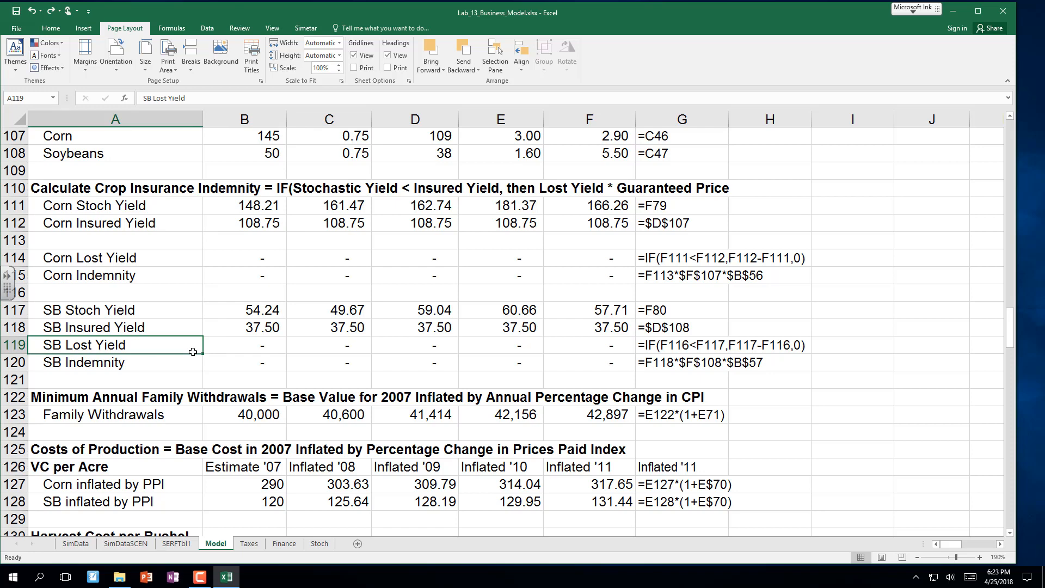
pyautogui.scroll(2, 233, 419)
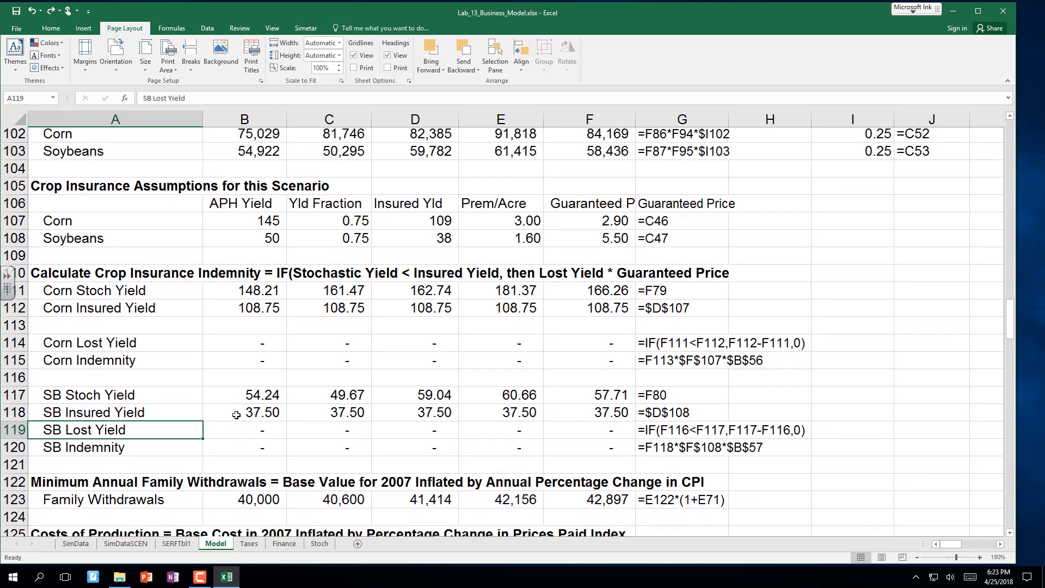
pyautogui.scroll(-6, 237, 414)
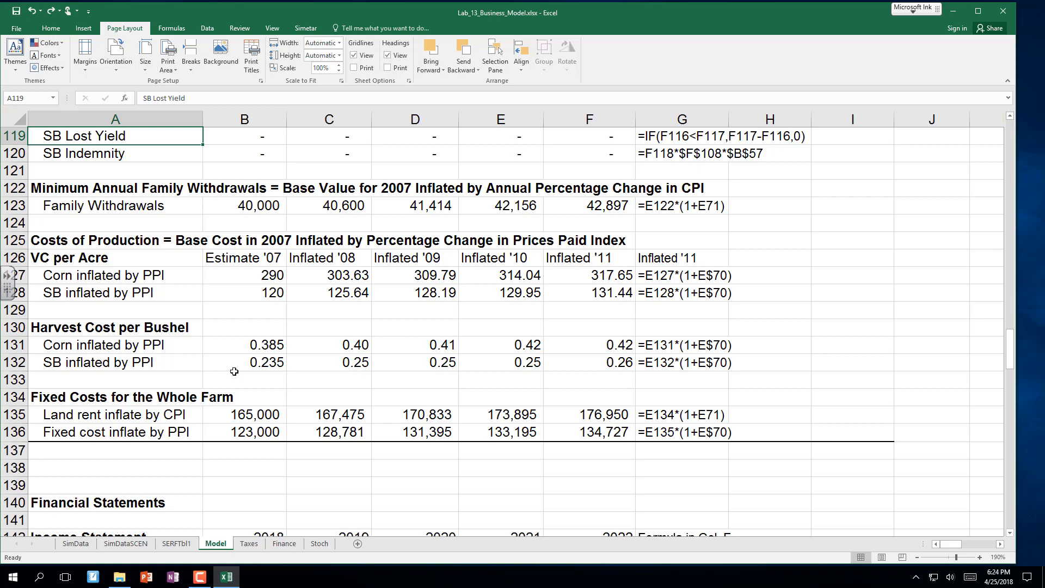
pyautogui.scroll(-2, 234, 372)
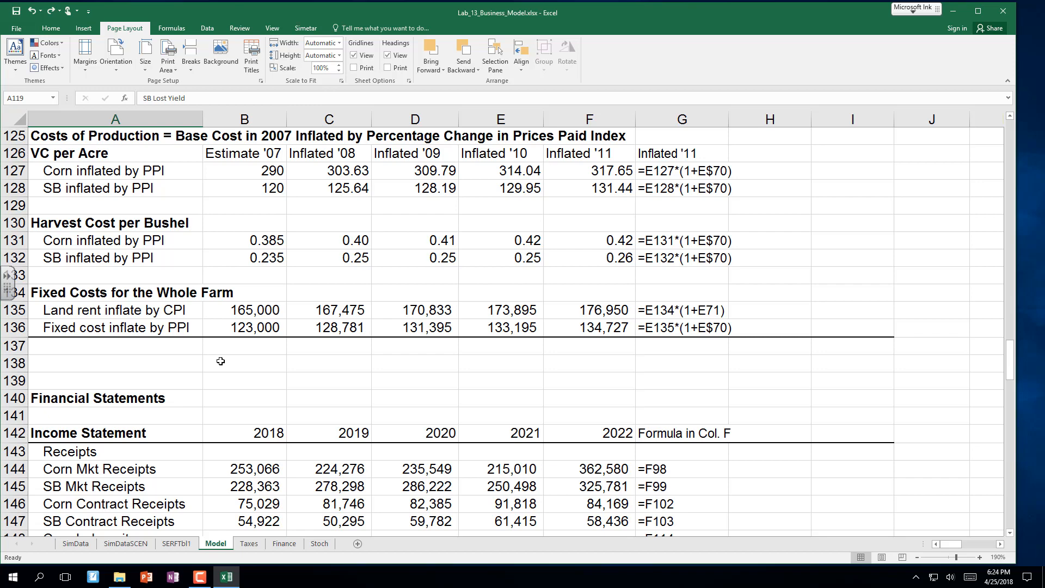
pyautogui.scroll(-1, 187, 349)
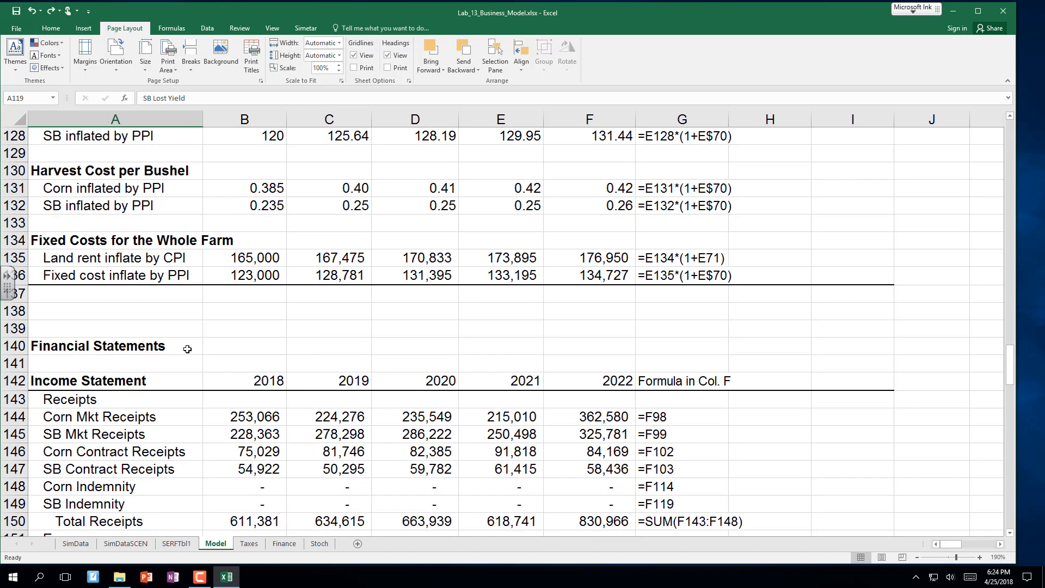
pyautogui.scroll(1, 187, 349)
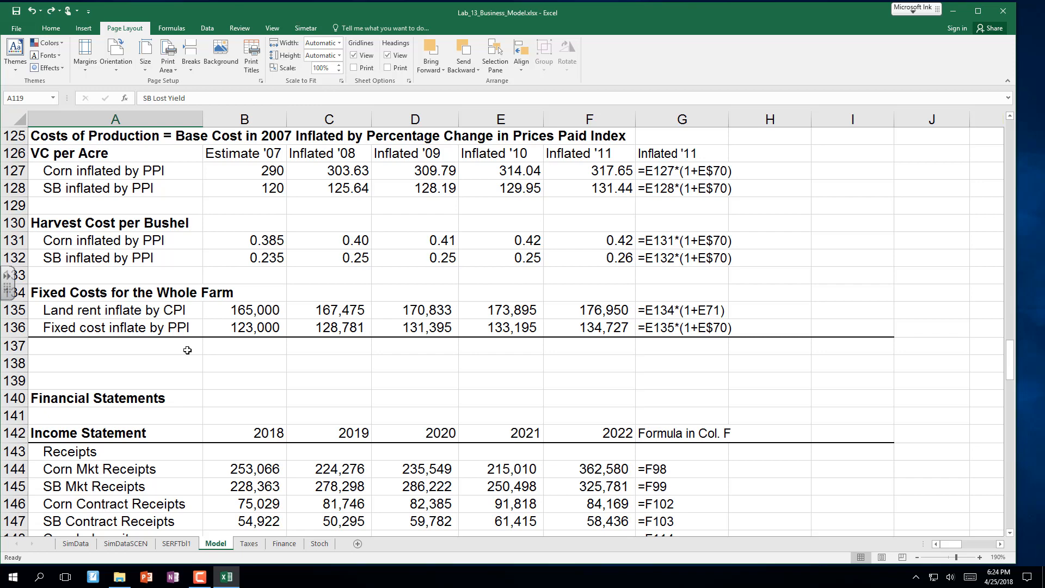
pyautogui.scroll(-1, 185, 348)
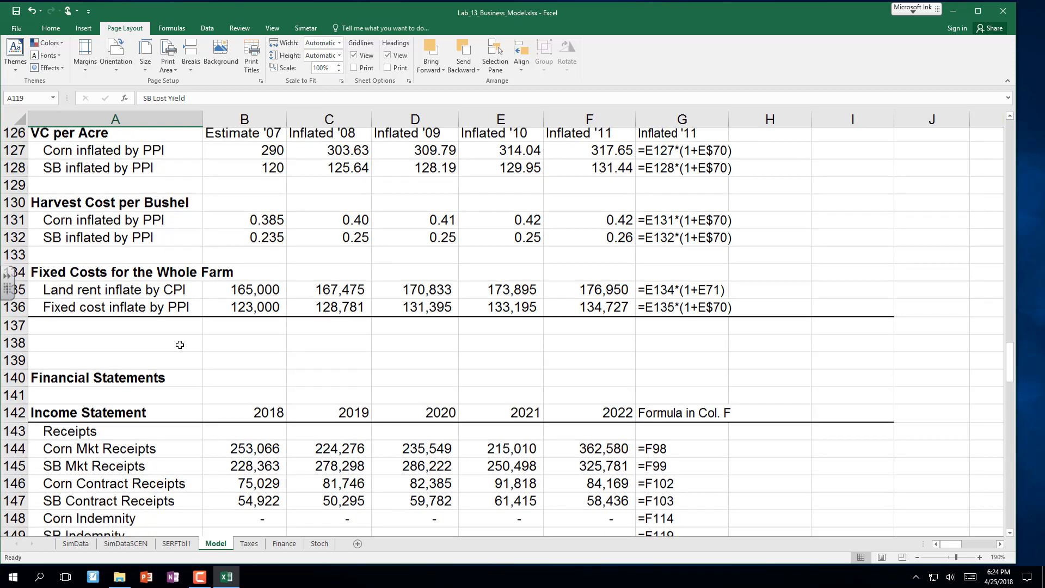
pyautogui.scroll(1, 181, 346)
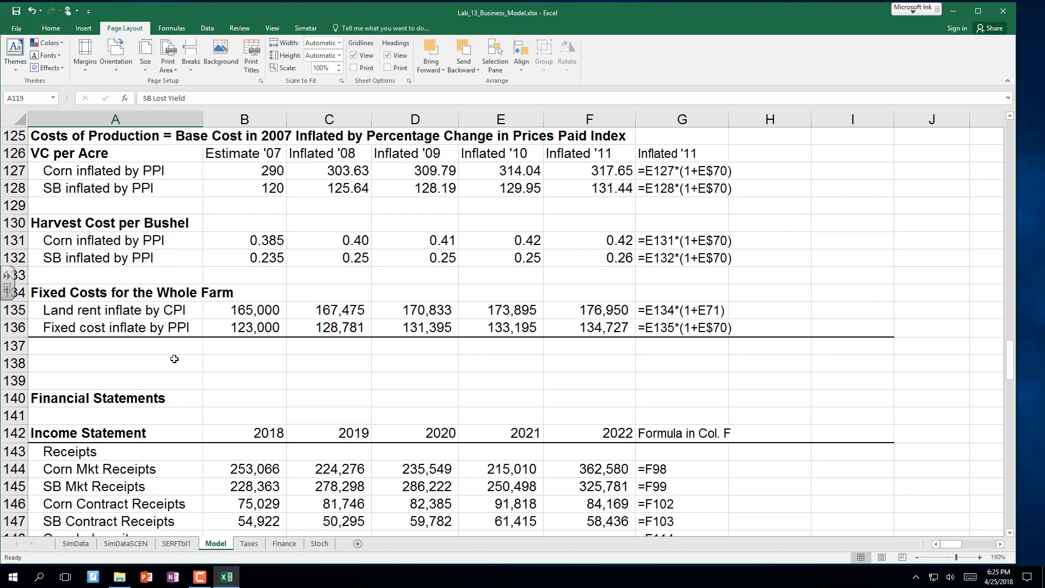
pyautogui.scroll(-1, 174, 359)
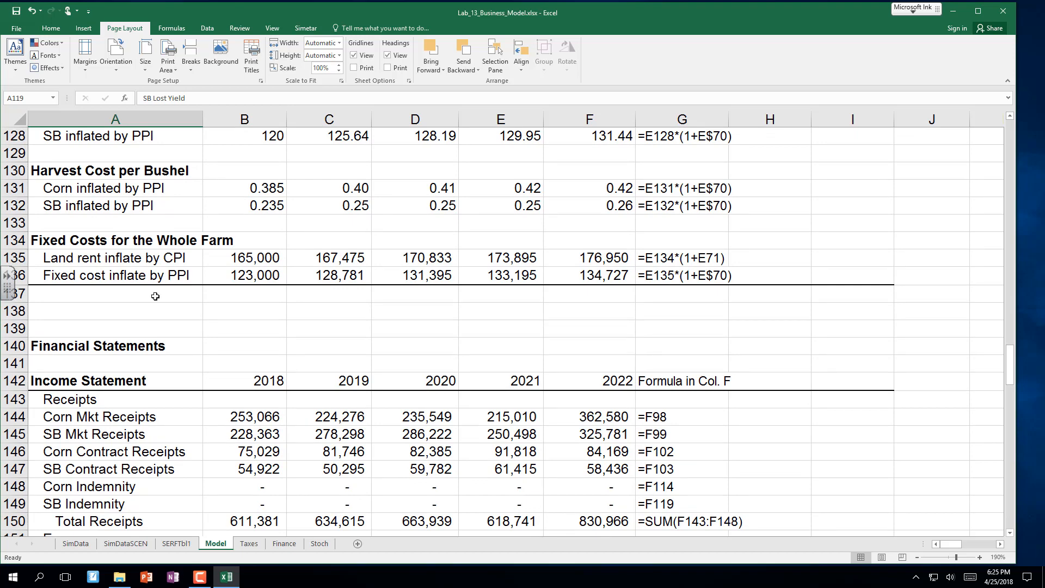
pyautogui.scroll(1, 229, 212)
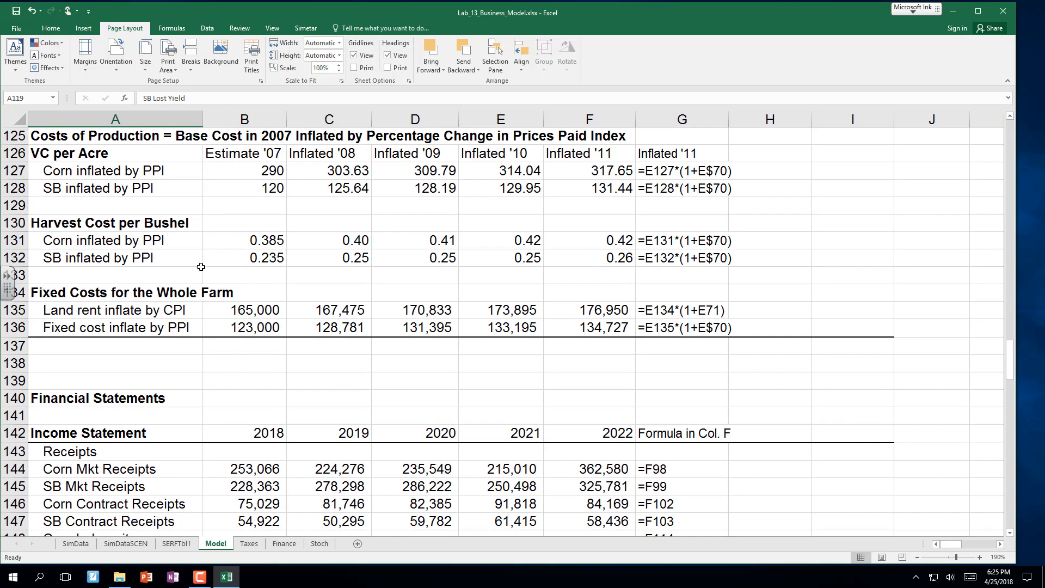
pyautogui.click(188, 239)
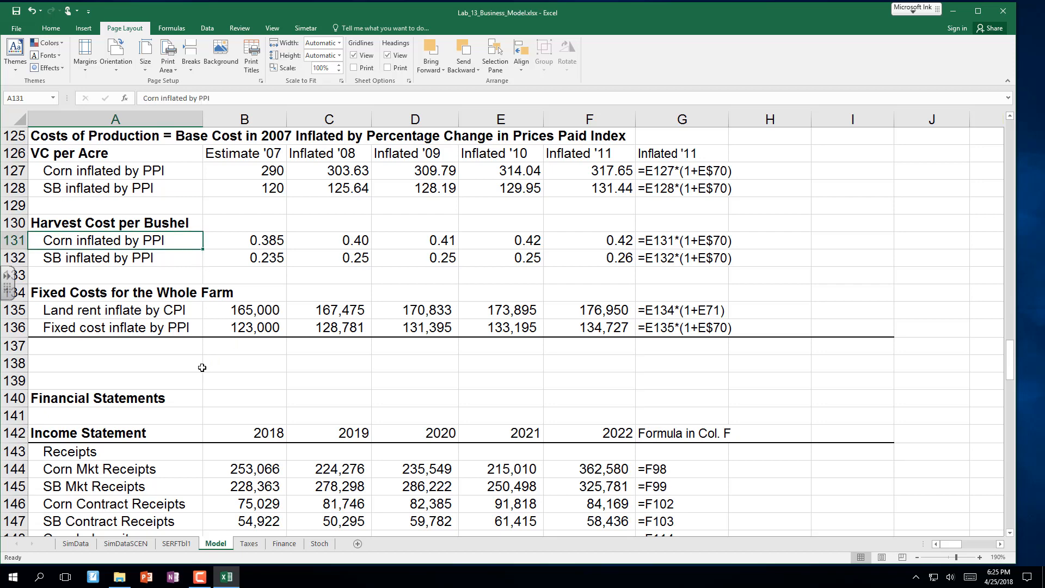
pyautogui.scroll(1, 202, 367)
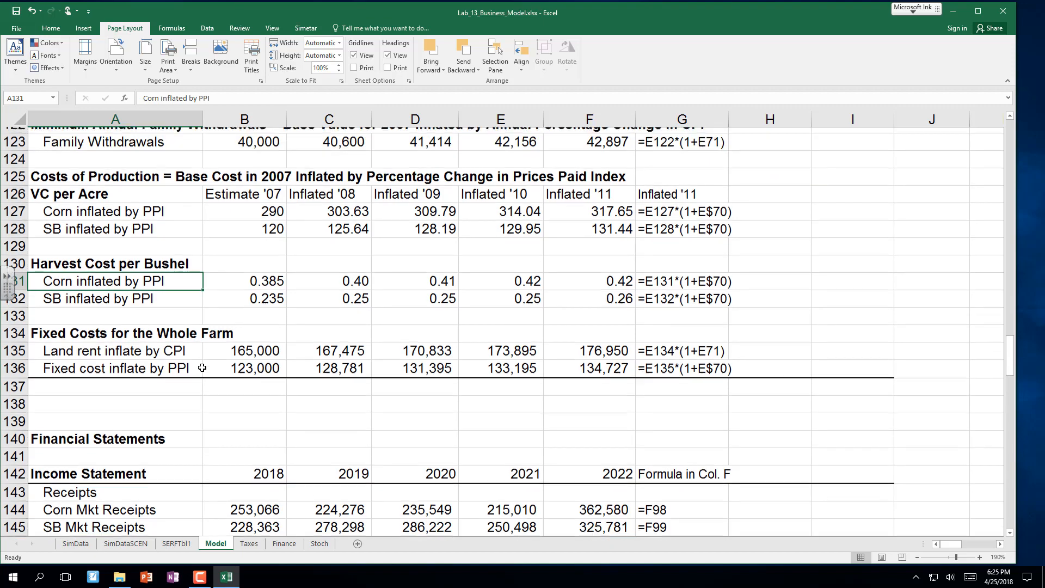
# Step: Examine the income statement's receipts, selecting the labels from Corn Mkt Receipts through SB Indemnity in A144:A149
pyautogui.scroll(-4, 202, 368)
pyautogui.scroll(-3, 202, 368)
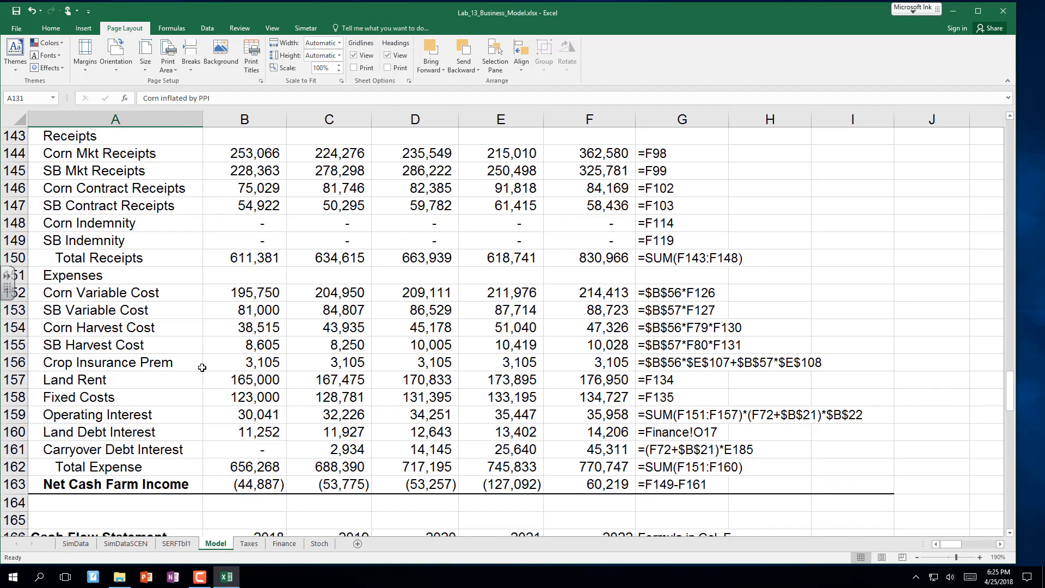
pyautogui.scroll(1, 190, 346)
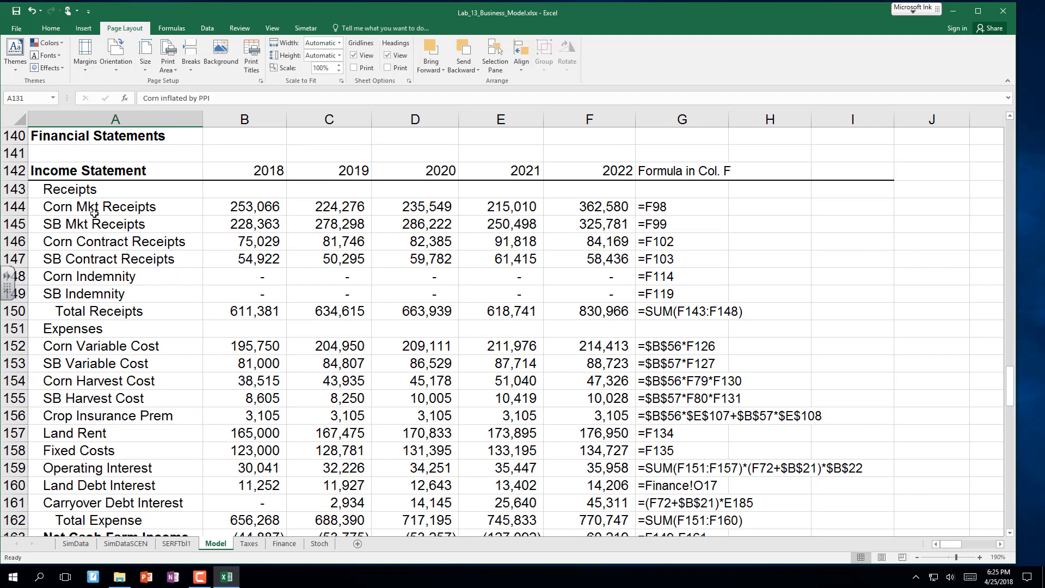
pyautogui.moveTo(73, 202); pyautogui.dragTo(75, 293)
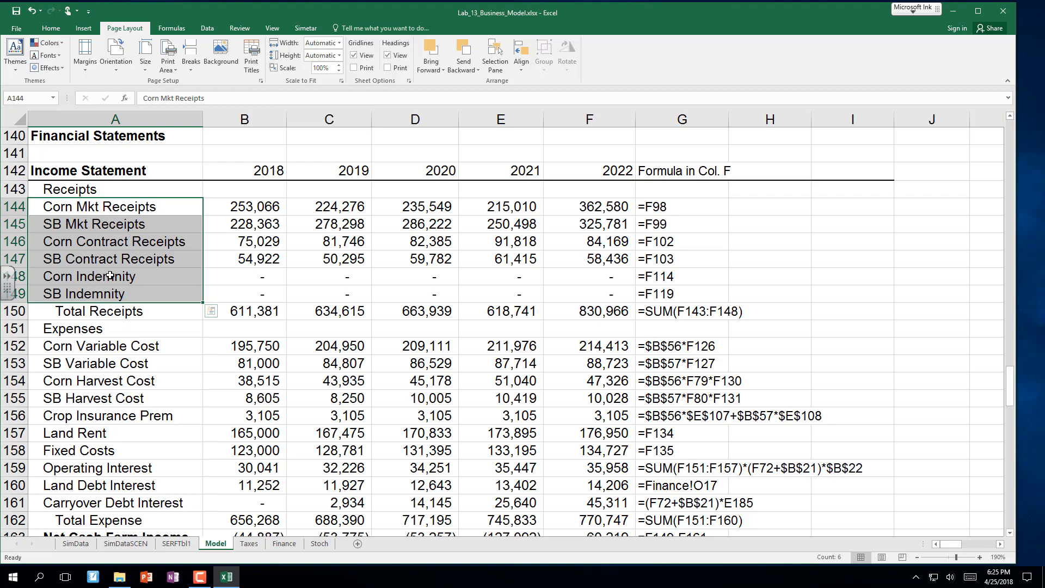
pyautogui.scroll(1, 110, 276)
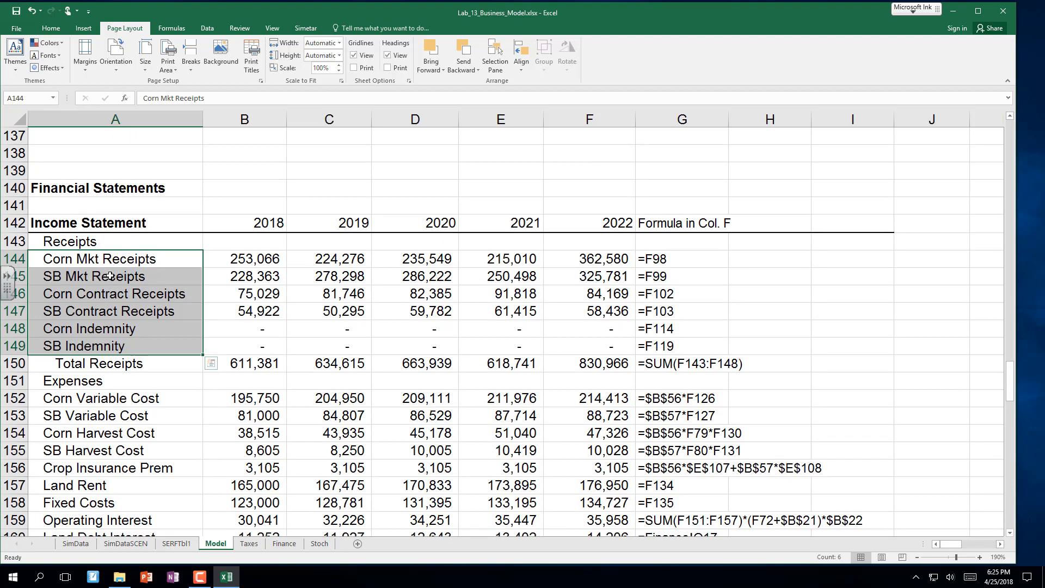
pyautogui.scroll(-3, 110, 275)
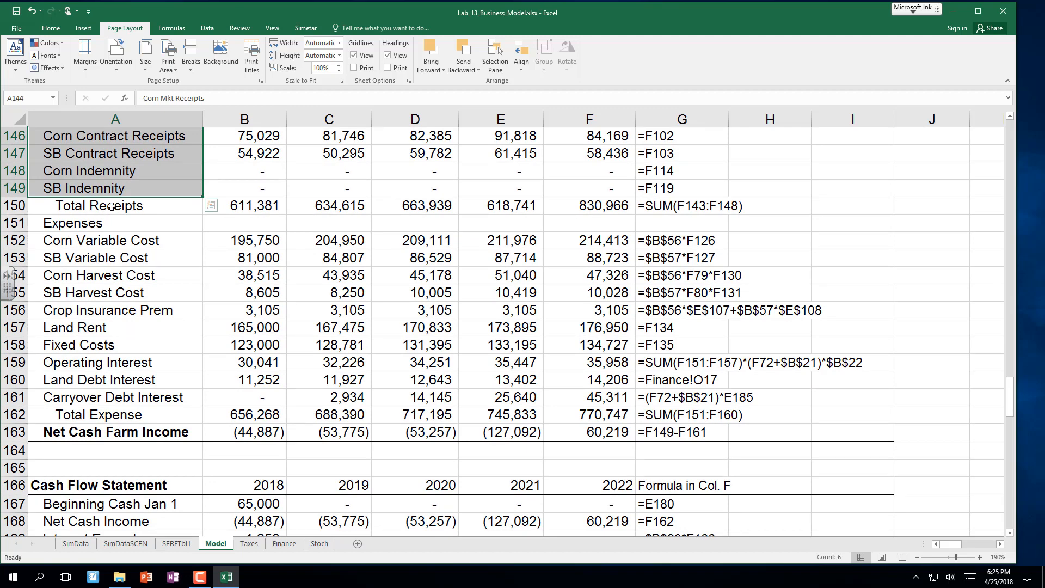
# Step: Examine the income statement's expenses, selecting the labels from Corn Variable Cost through Total Expense in A152:A162
pyautogui.moveTo(101, 238); pyautogui.dragTo(102, 379)
pyautogui.scroll(-1, 101, 380)
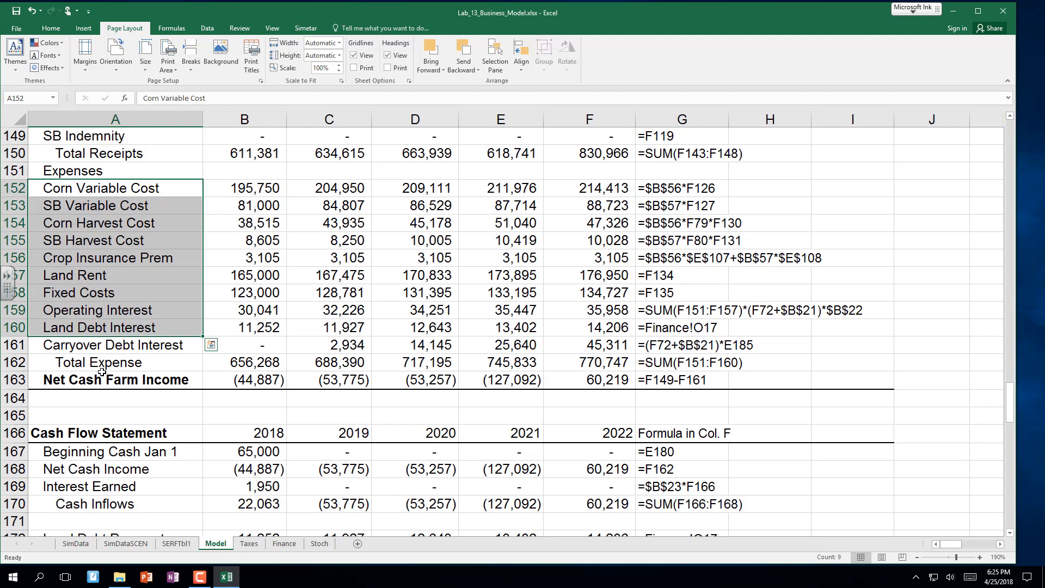
pyautogui.scroll(-1, 102, 372)
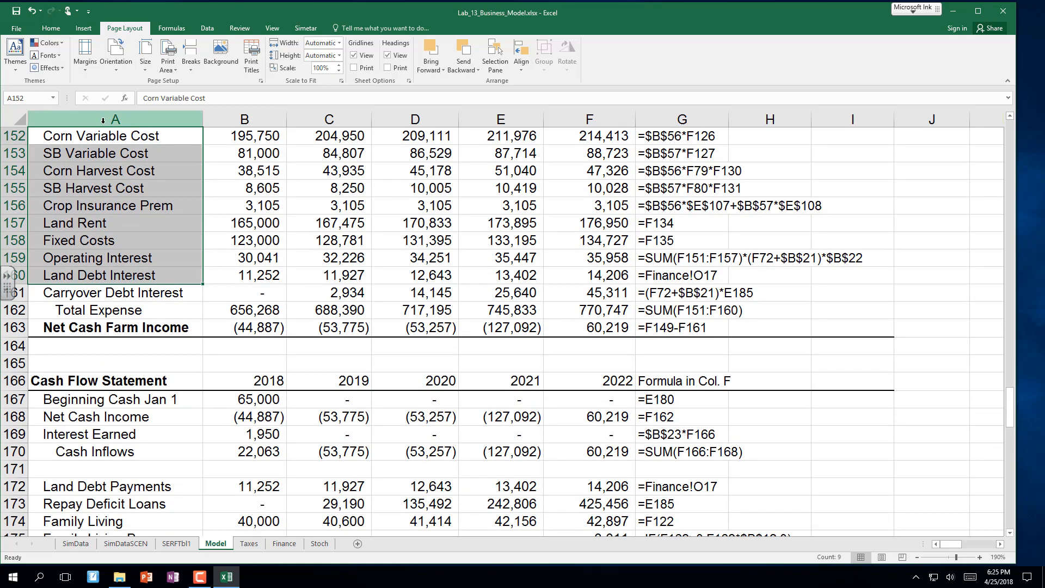
pyautogui.moveTo(98, 135); pyautogui.dragTo(113, 308)
pyautogui.scroll(1, 128, 340)
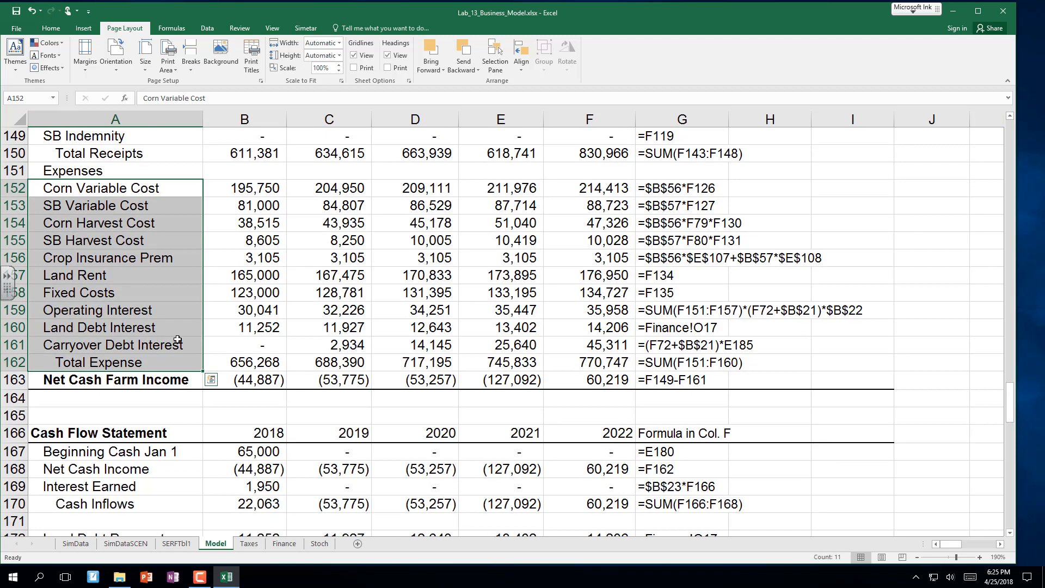
# Step: Fill the Carryover Debt Interest cells for 2019 to 2022, C161:F161, with yellow
pyautogui.moveTo(325, 347); pyautogui.dragTo(570, 346)
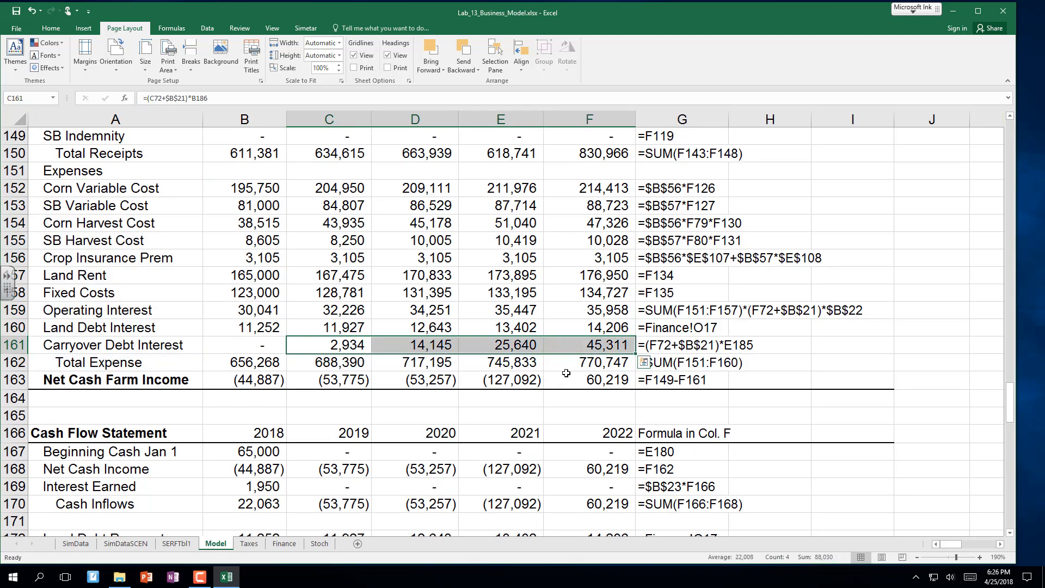
pyautogui.click(51, 27)
pyautogui.click(169, 68)
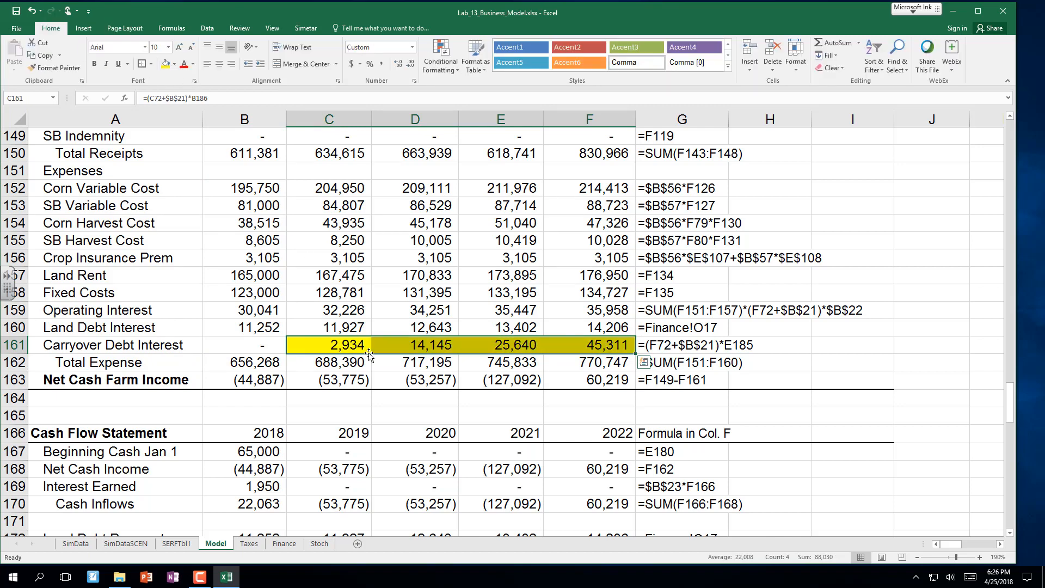
# Step: Fill the Beginning Cash Jan 1 cells for 2019 to 2022, C167:F167, in the cash flow statement with yellow
pyautogui.press('Down')
pyautogui.press('Down')
pyautogui.press('Down')
pyautogui.press('Down')
pyautogui.press('Down')
pyautogui.press('Down')
pyautogui.press('Down')
pyautogui.press('Down')
pyautogui.press('Down')
pyautogui.press('Down')
pyautogui.press('Down')
pyautogui.press('Down')
pyautogui.press('Down')
pyautogui.press('Down')
pyautogui.press('Down')
pyautogui.press('Down')
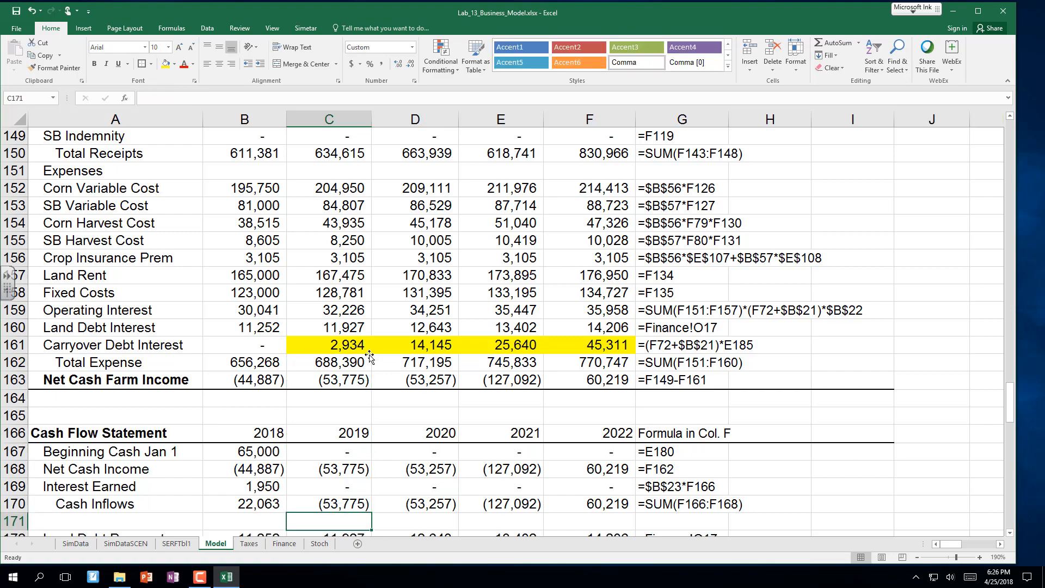
pyautogui.press('Down')
pyautogui.press('Down')
pyautogui.press('Down')
pyautogui.press('Down')
pyautogui.press('Down')
pyautogui.press('Down')
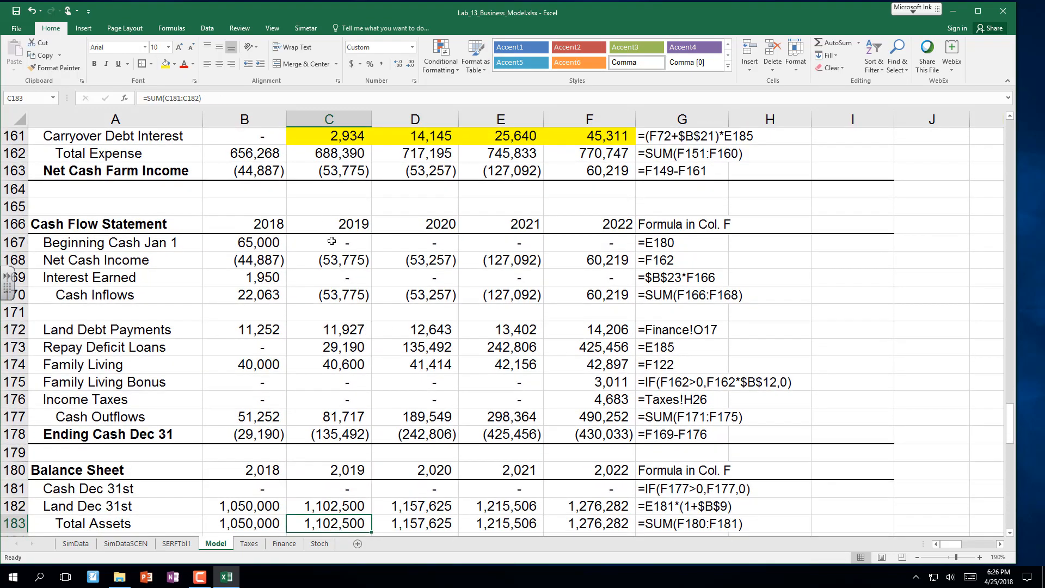
pyautogui.moveTo(330, 240); pyautogui.dragTo(568, 243)
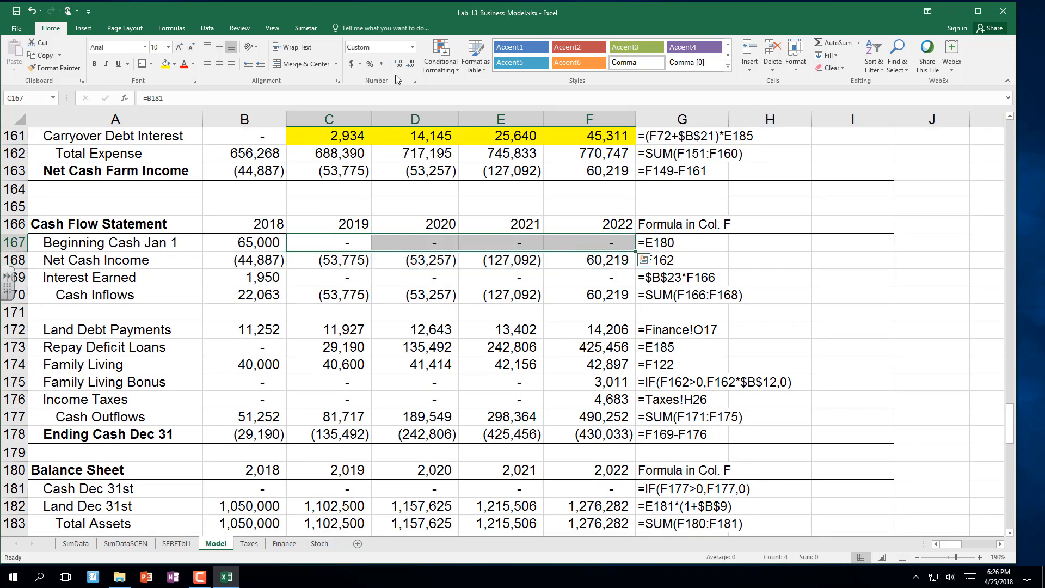
pyautogui.click(165, 63)
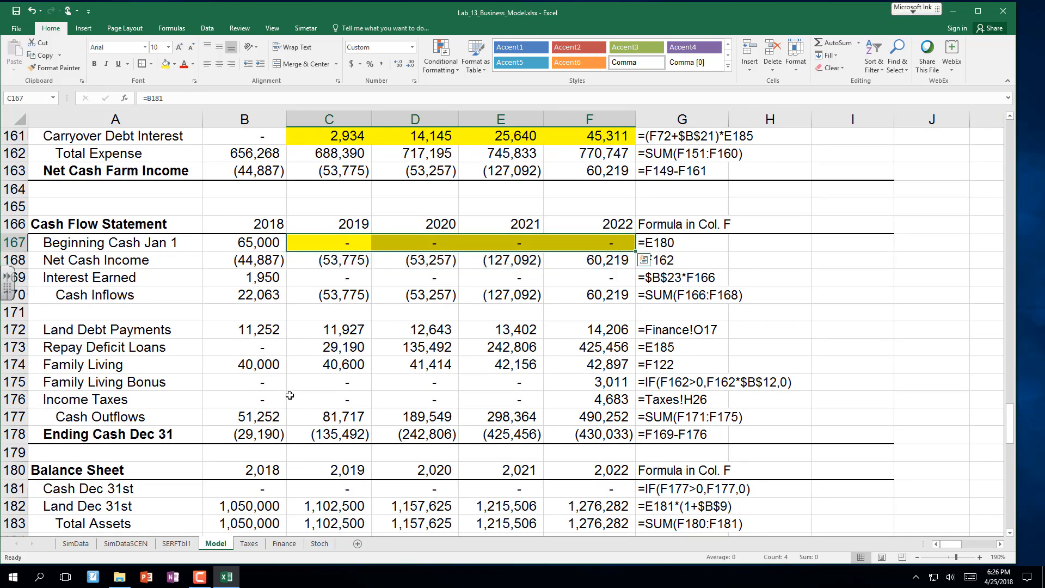
# Step: Switch the Simetar model to expected values after checking the 2018 Ending Cash and 2019 Beginning Cash cells
pyautogui.click(255, 435)
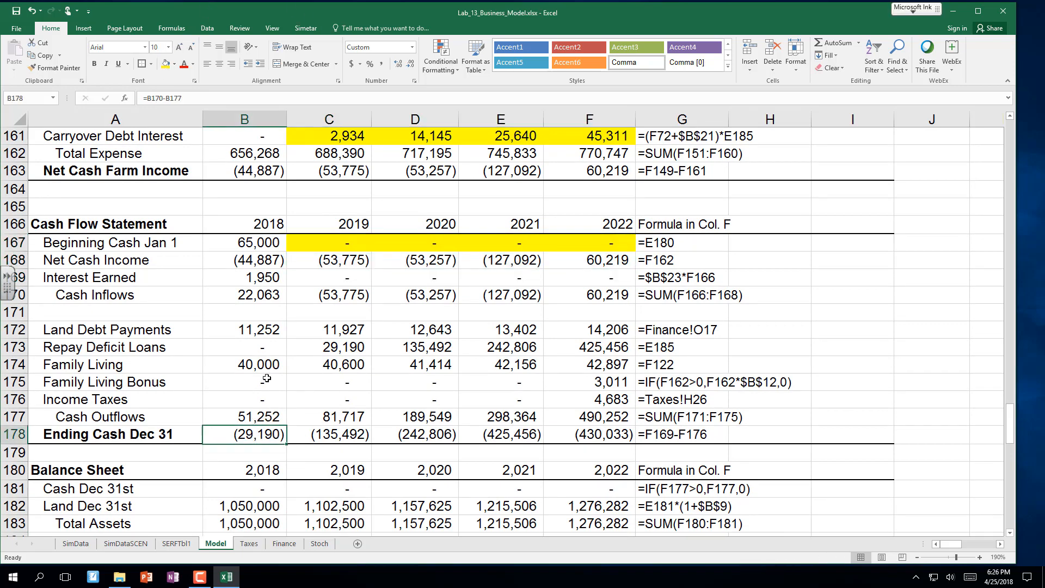
pyautogui.click(309, 240)
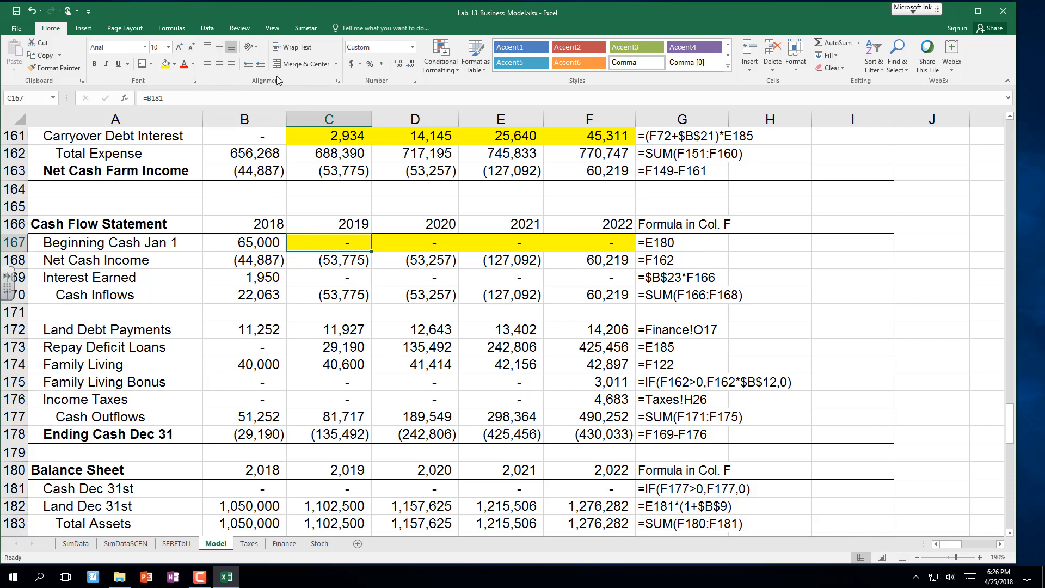
pyautogui.click(307, 28)
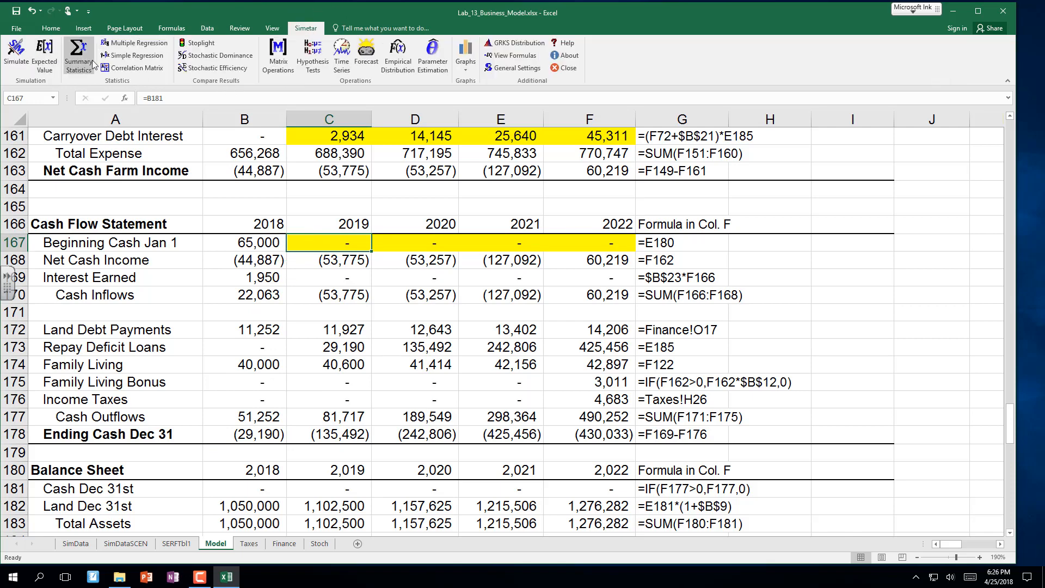
pyautogui.click(53, 54)
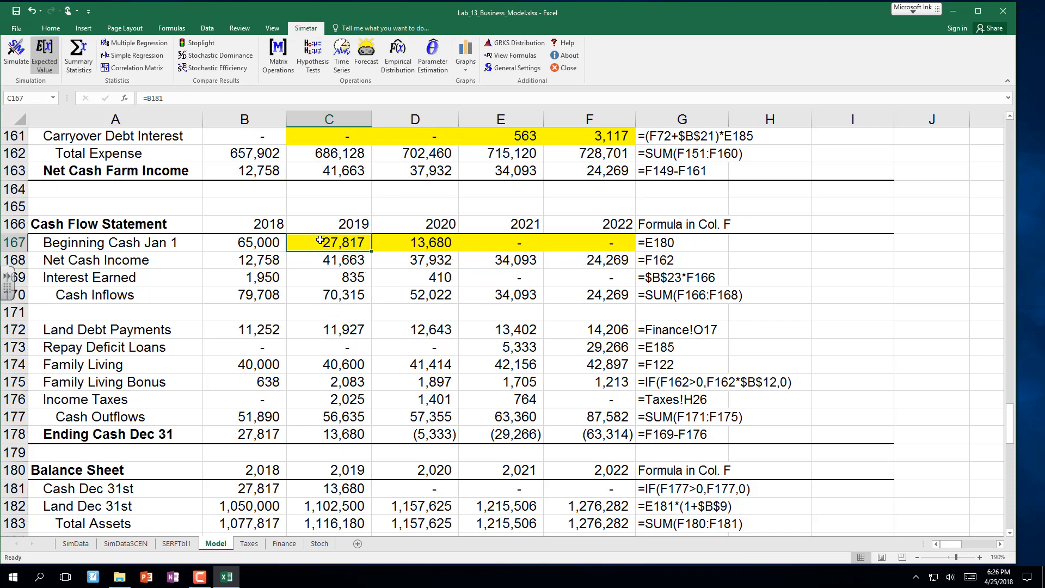
# Step: Try linking 2019 Beginning Cash, C167, to the prior year's ending cash with =B178, and copy the formula across to F167
pyautogui.write('=')
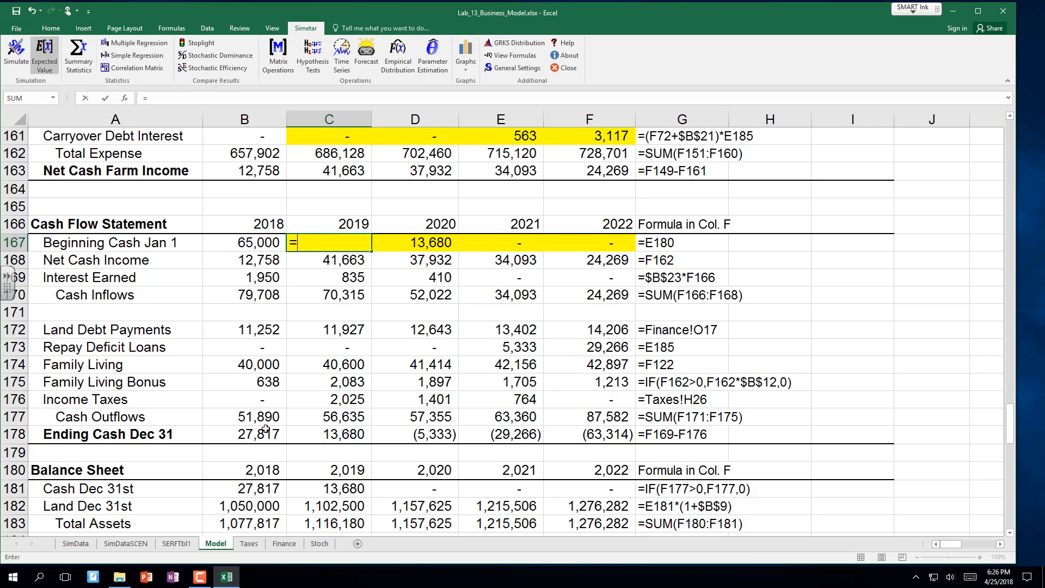
pyautogui.click(254, 430)
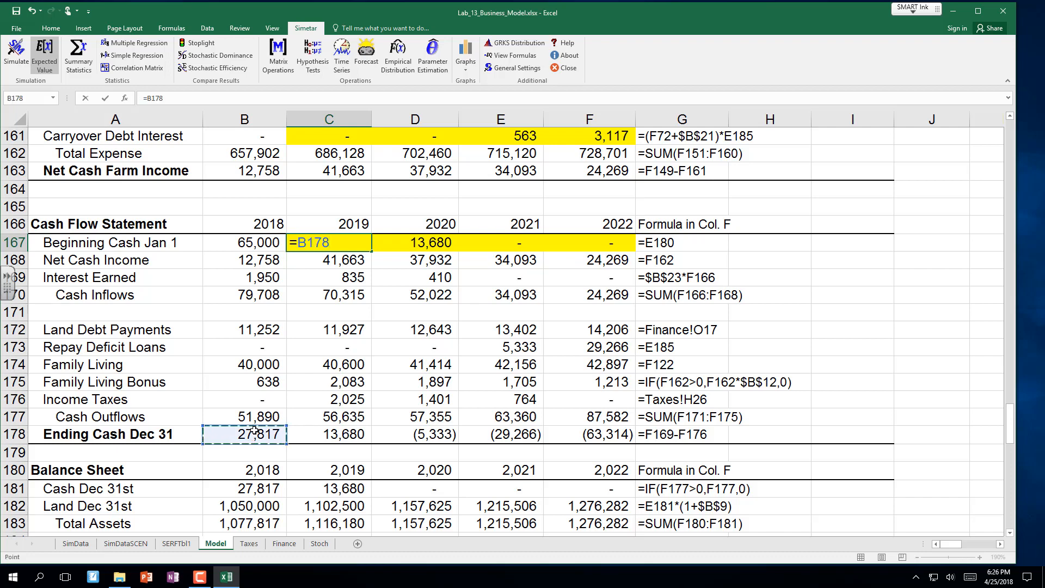
pyautogui.press('Return')
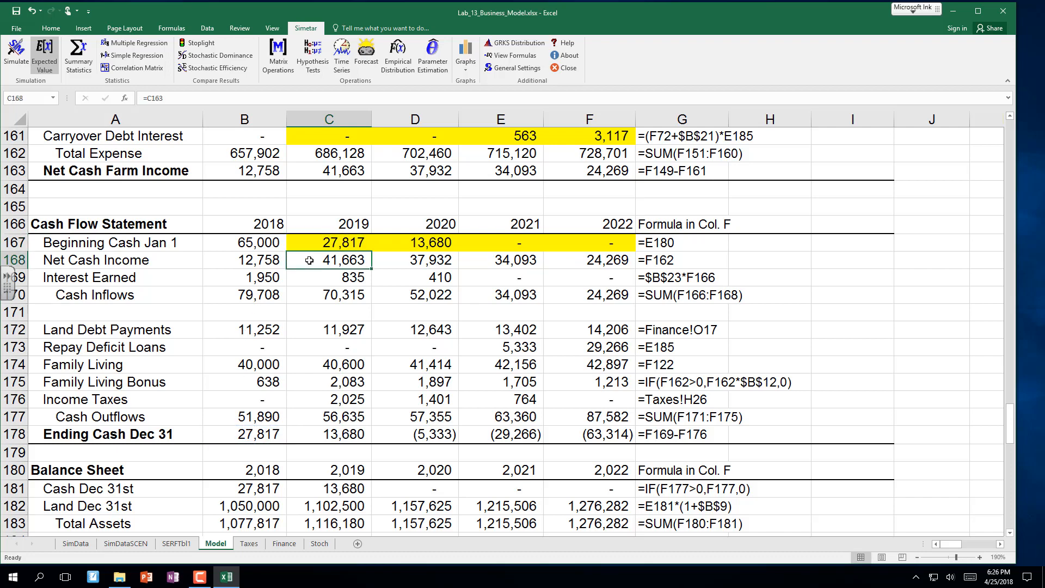
pyautogui.click(325, 245)
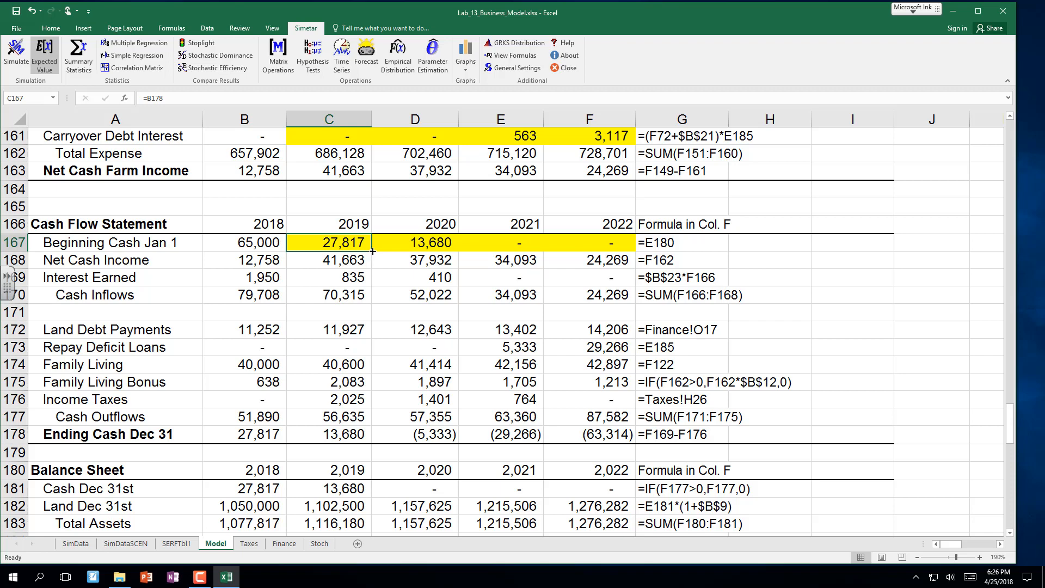
pyautogui.moveTo(372, 251); pyautogui.dragTo(603, 254)
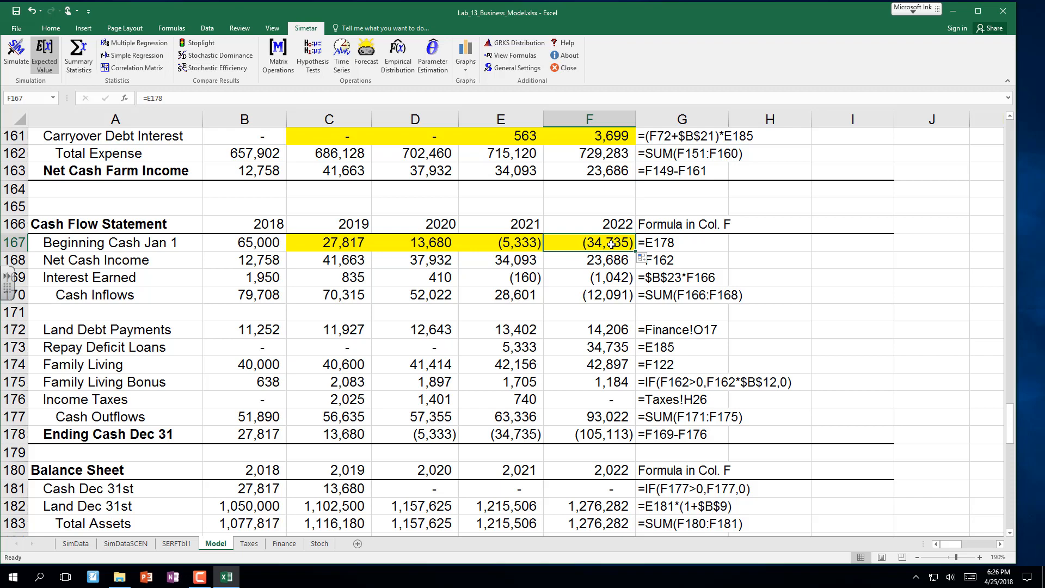
# Step: Check the 2022 Repay Deficit Loans and Ending Cash cells, then undo the Beginning Cash formula changes in C167:F167
pyautogui.click(593, 348)
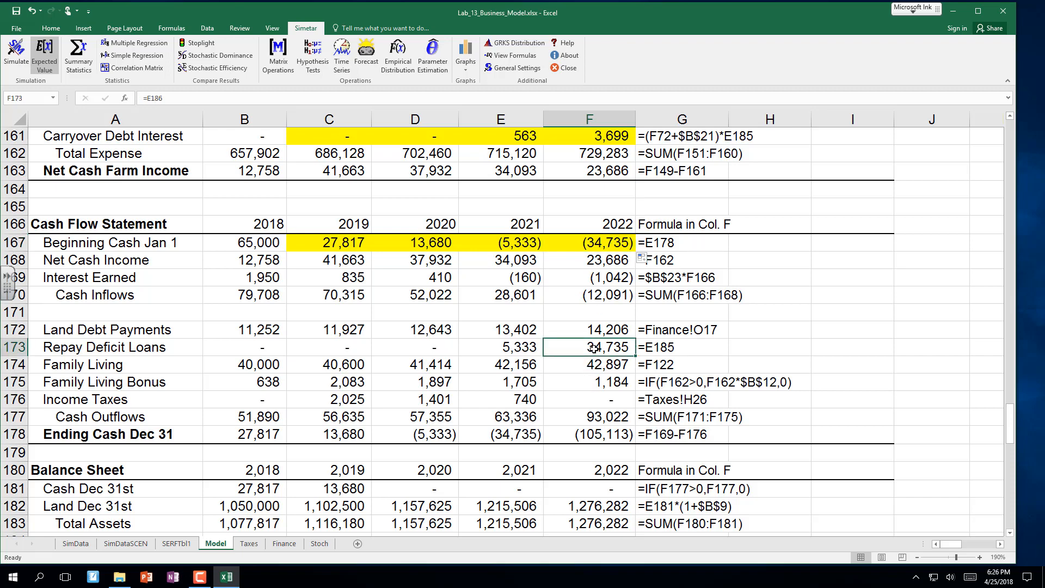
pyautogui.click(587, 432)
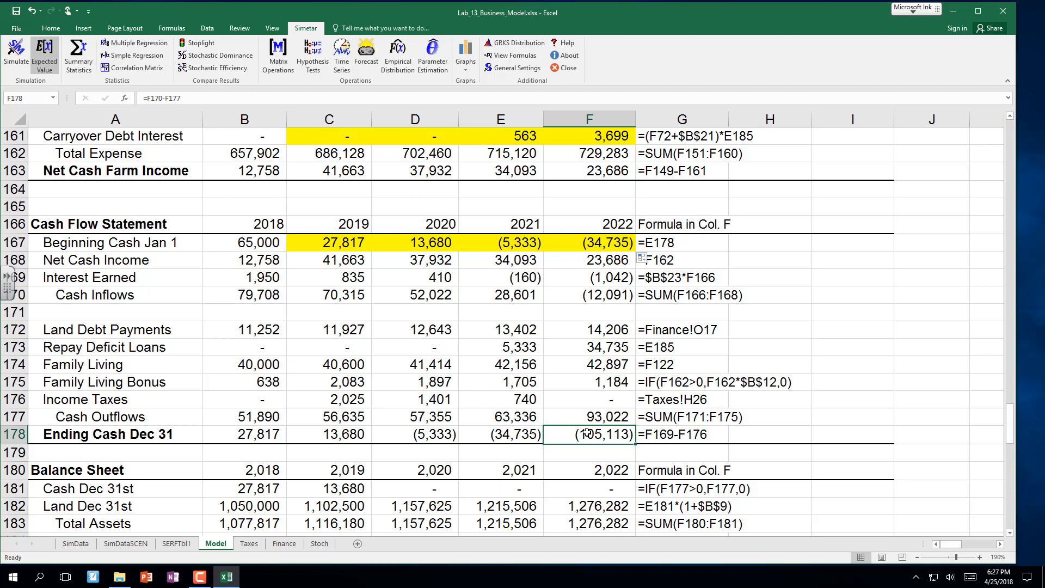
pyautogui.hotkey('ctrl', 'z')
pyautogui.hotkey('ctrl', 'z')
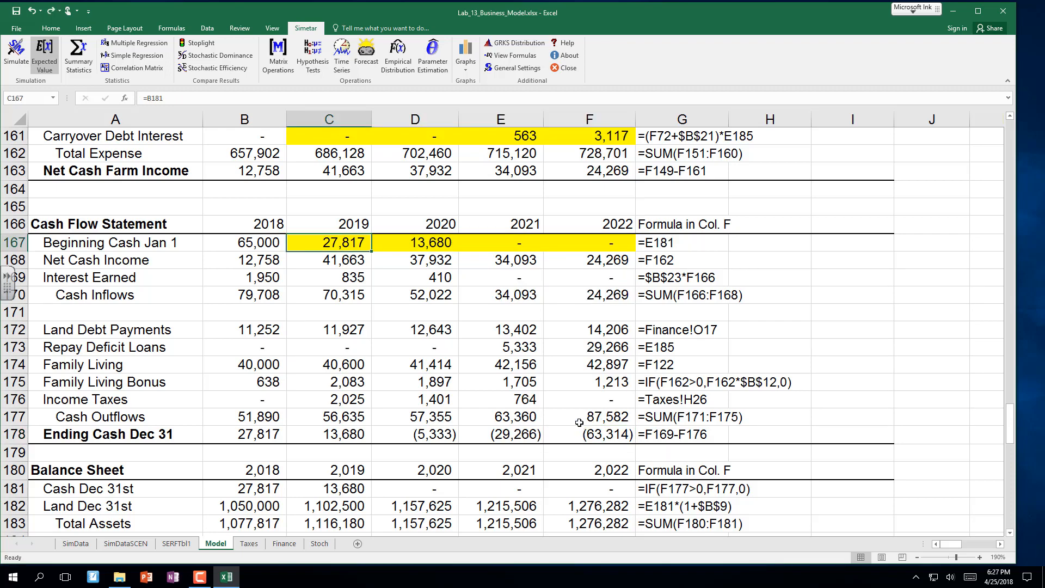
# Step: Examine the 2019 Beginning Cash formula in C167 and its reference to the balance sheet's Cash Dec 31st row
pyautogui.press('F2')
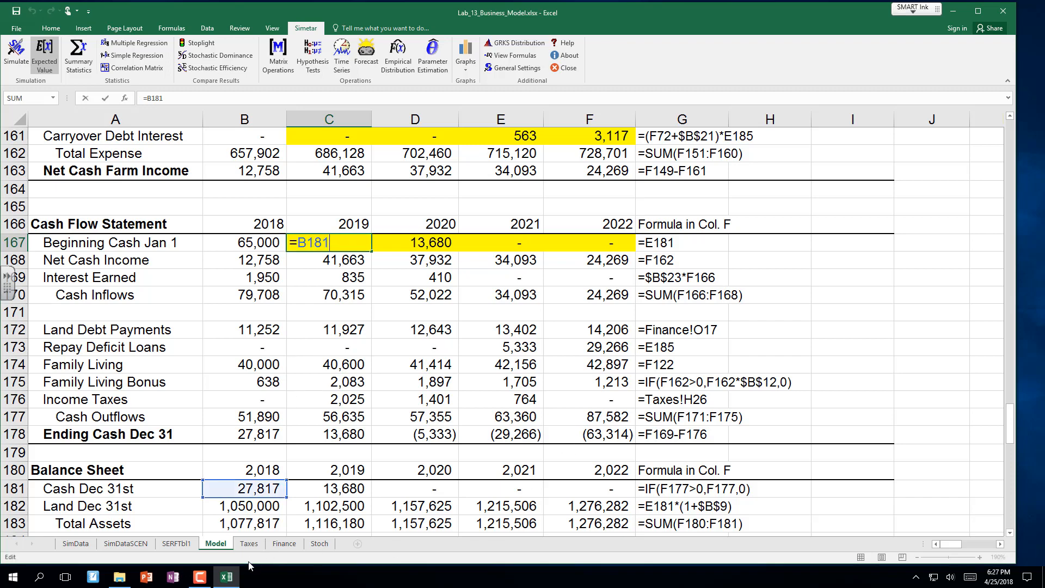
pyautogui.scroll(-1, 218, 499)
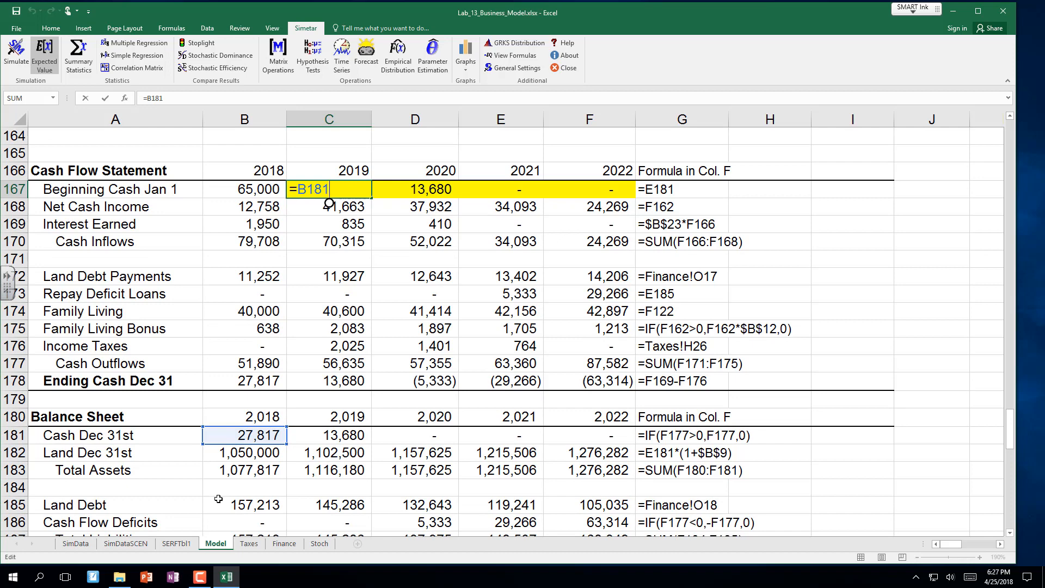
pyautogui.press('Return')
pyautogui.click(137, 196)
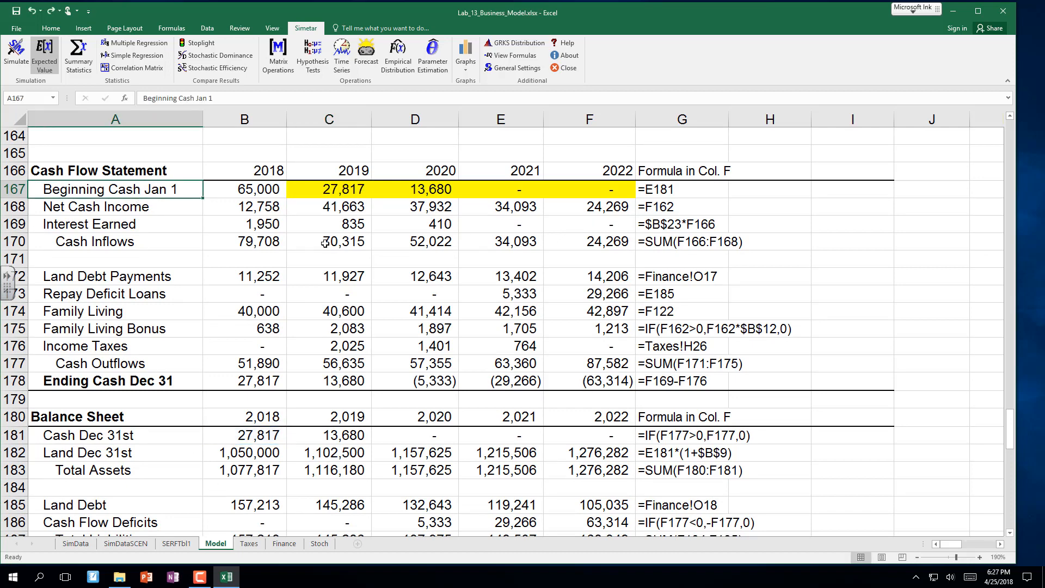
# Step: Set the income statement's Total Receipts for 2018 and 2019, B150:C150, to 0
pyautogui.scroll(2, 287, 252)
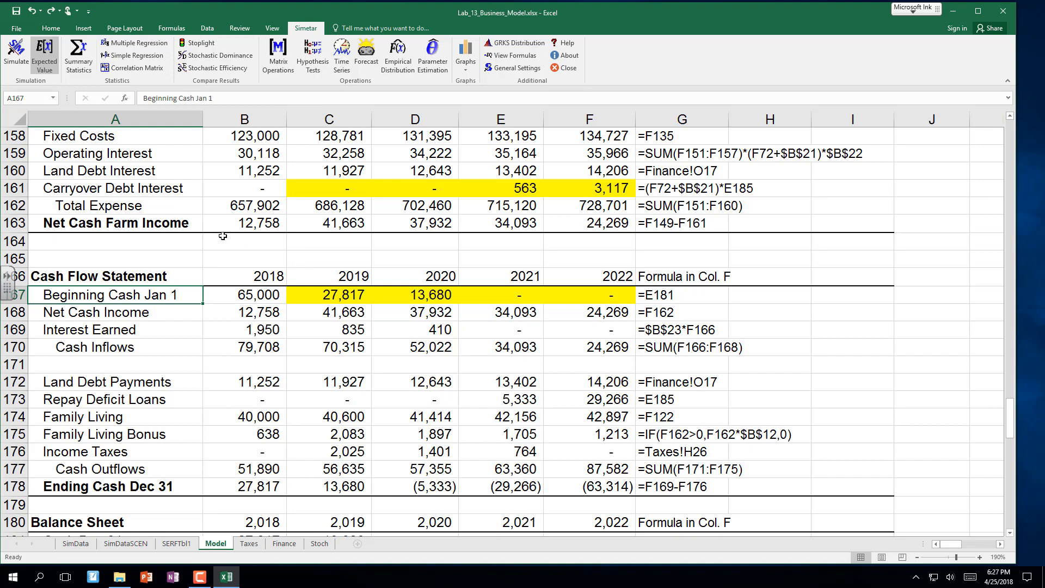
pyautogui.scroll(3, 223, 235)
pyautogui.scroll(2, 223, 236)
pyautogui.scroll(-1, 229, 239)
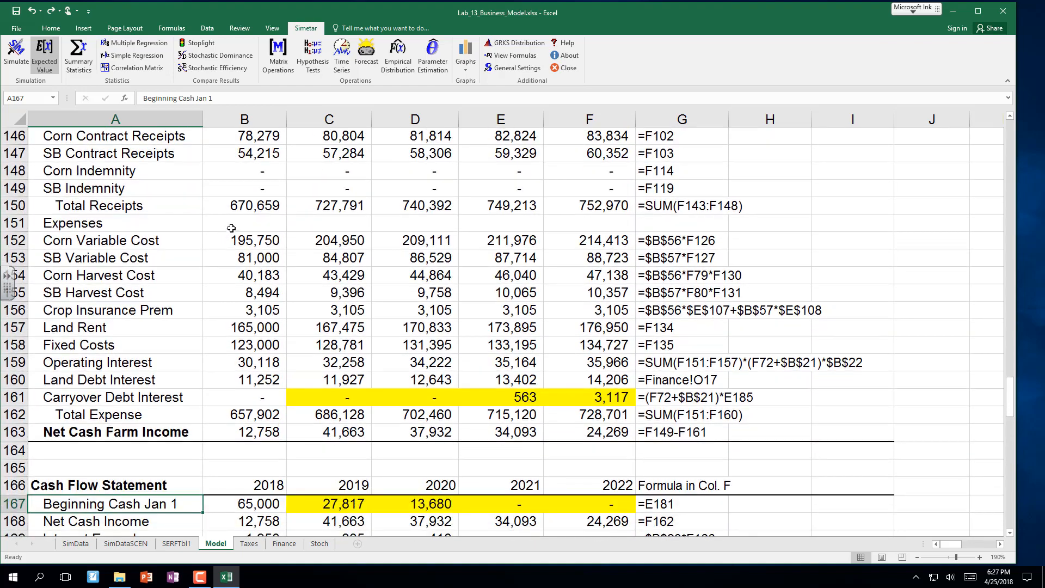
pyautogui.click(255, 208)
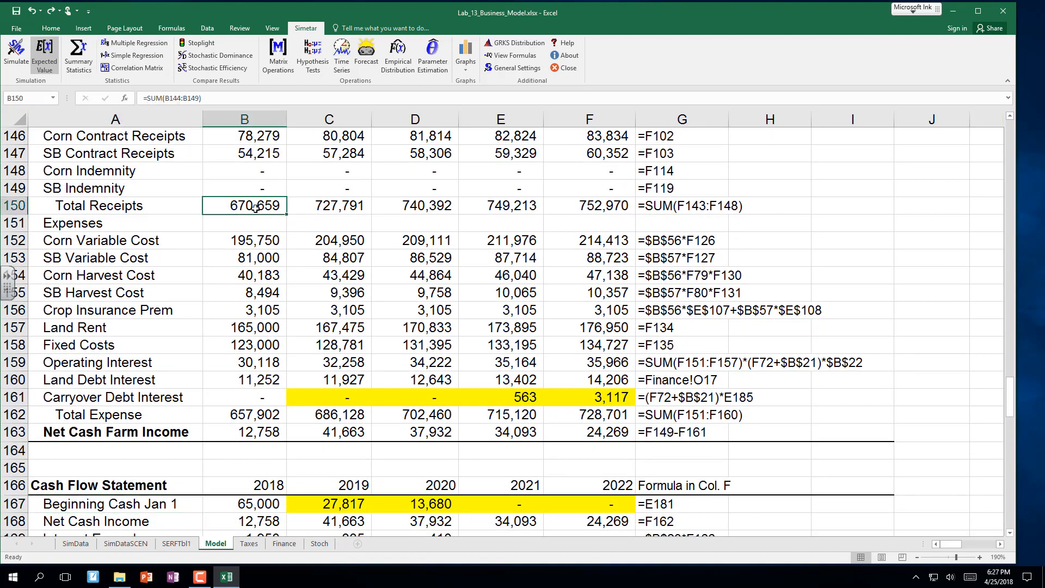
pyautogui.press('Delete')
pyautogui.press('Right')
pyautogui.press('Delete')
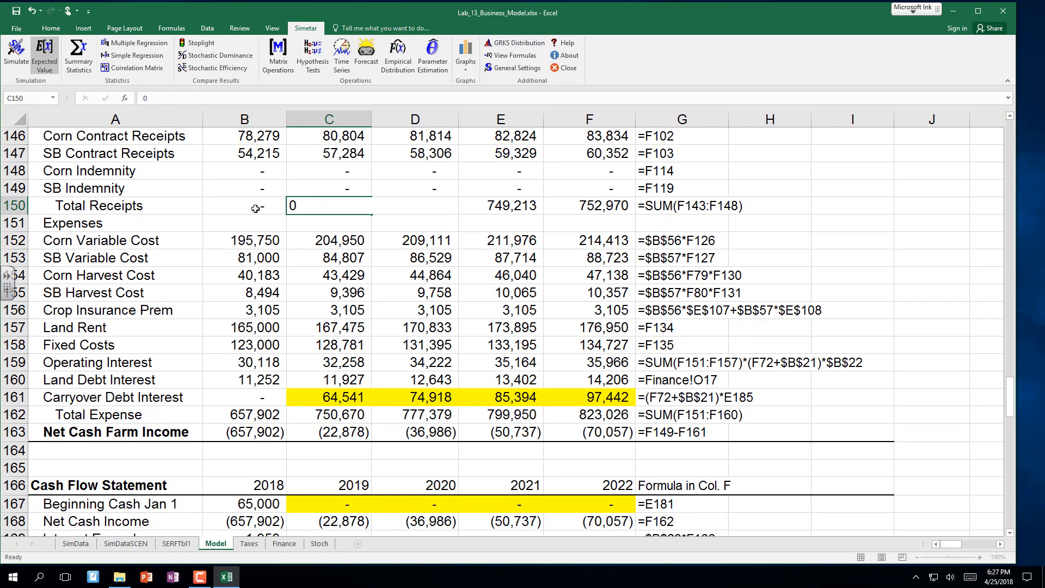
# Step: Examine the Net Cash Farm Income row of the income statement, from 2020 back to 2018
pyautogui.press('Right')
pyautogui.press('Down')
pyautogui.press('Down')
pyautogui.press('Down')
pyautogui.press('Down')
pyautogui.press('Down')
pyautogui.press('Down')
pyautogui.press('Down')
pyautogui.press('Down')
pyautogui.press('Down')
pyautogui.press('Down')
pyautogui.press('Down')
pyautogui.press('Down')
pyautogui.press('Down')
pyautogui.press('Down')
pyautogui.press('Down')
pyautogui.press('Down')
pyautogui.press('Down')
pyautogui.press('Down')
pyautogui.press('Down')
pyautogui.press('Down')
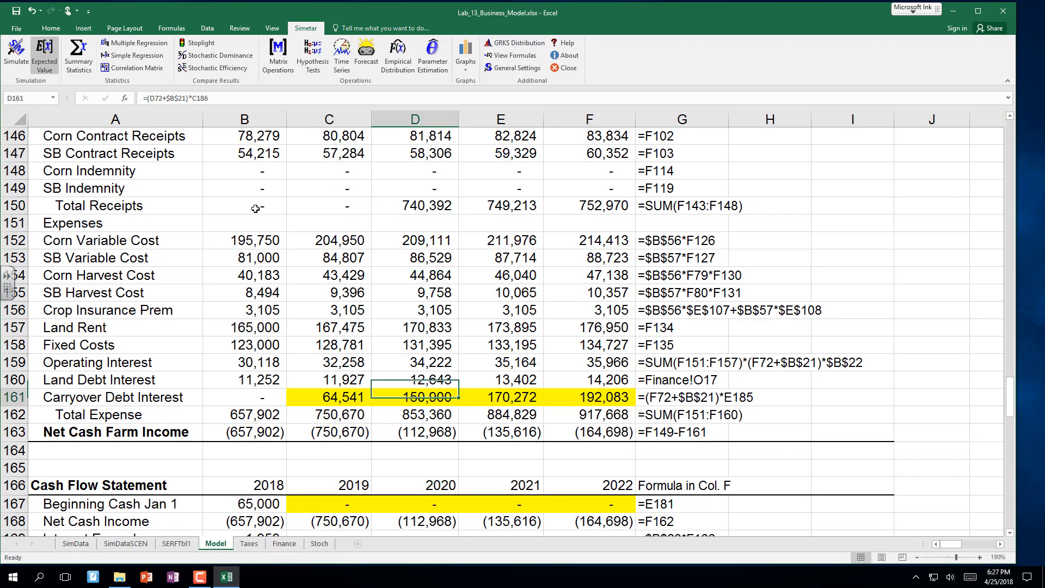
pyautogui.press('Up')
pyautogui.press('Up')
pyautogui.press('Up')
pyautogui.press('Up')
pyautogui.press('Up')
pyautogui.press('Up')
pyautogui.press('Up')
pyautogui.press('Up')
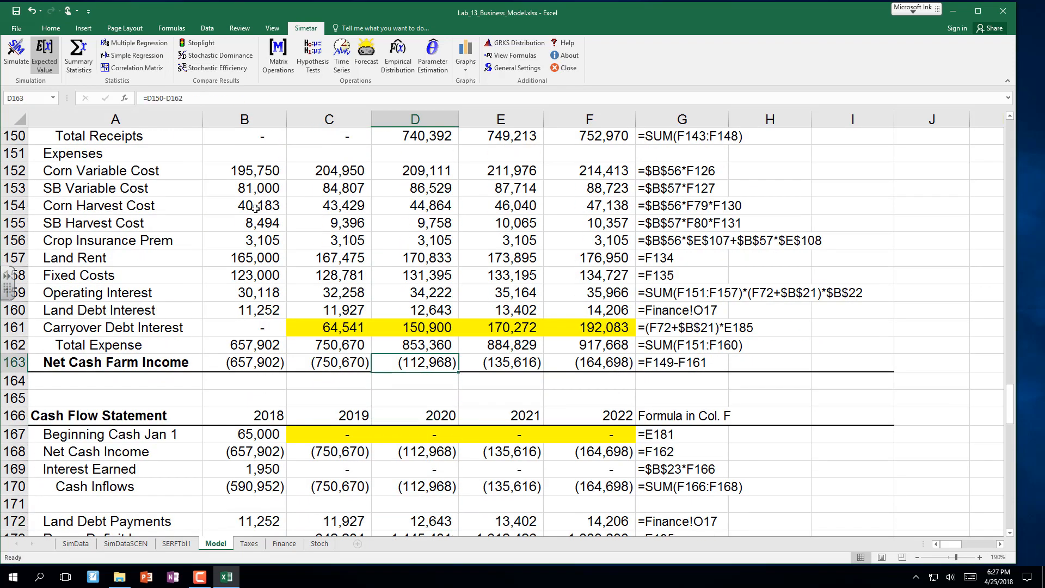
pyautogui.press('Left')
pyautogui.press('Left')
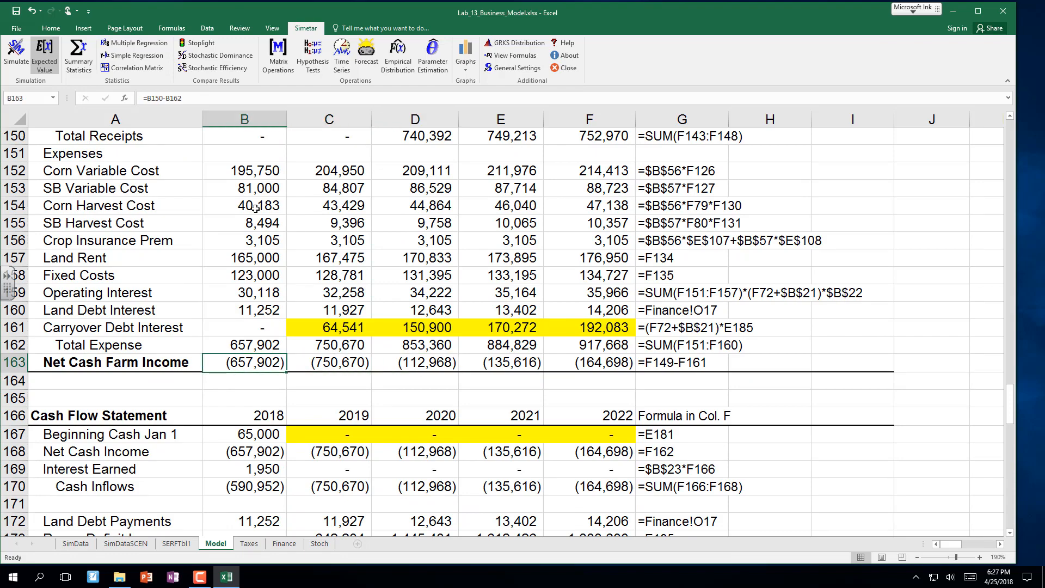
# Step: Follow the 2018 column through the cash flow statement to Ending Cash Dec 31 in B178
pyautogui.press('Down')
pyautogui.press('Down')
pyautogui.press('Down')
pyautogui.press('Down')
pyautogui.press('Down')
pyautogui.press('Down')
pyautogui.press('Down')
pyautogui.press('Down')
pyautogui.press('Down')
pyautogui.press('Down')
pyautogui.press('Down')
pyautogui.press('Down')
pyautogui.press('Down')
pyautogui.press('Down')
pyautogui.press('Down')
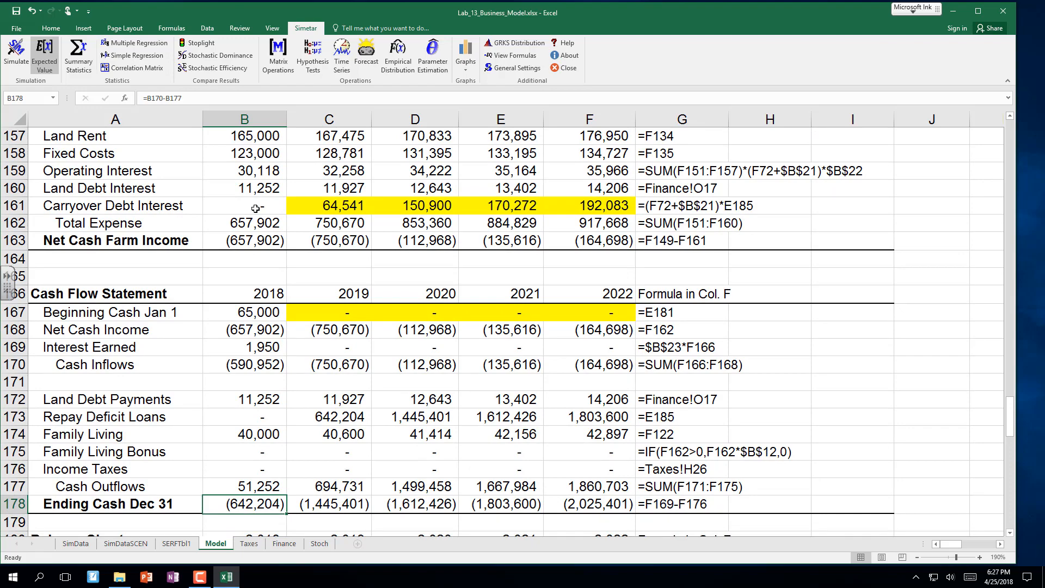
# Step: Examine the 2018 balance sheet down to Net Worth and inspect the Cash Flow Deficits formula in B186
pyautogui.press('Down')
pyautogui.press('Down')
pyautogui.press('Down')
pyautogui.press('Down')
pyautogui.press('Down')
pyautogui.press('Down')
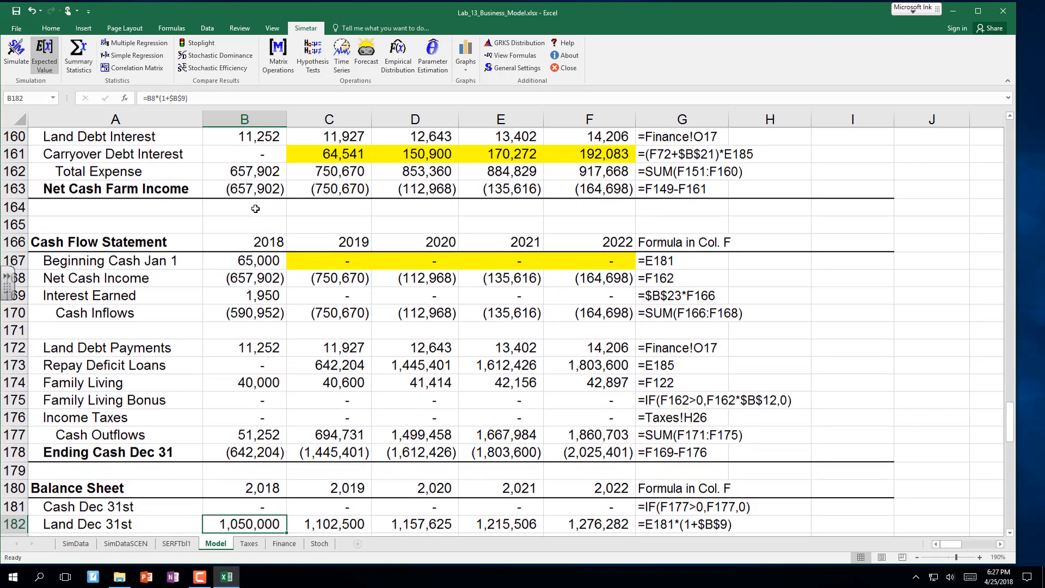
pyautogui.press('Down')
pyautogui.press('Down')
pyautogui.press('Down')
pyautogui.press('Down')
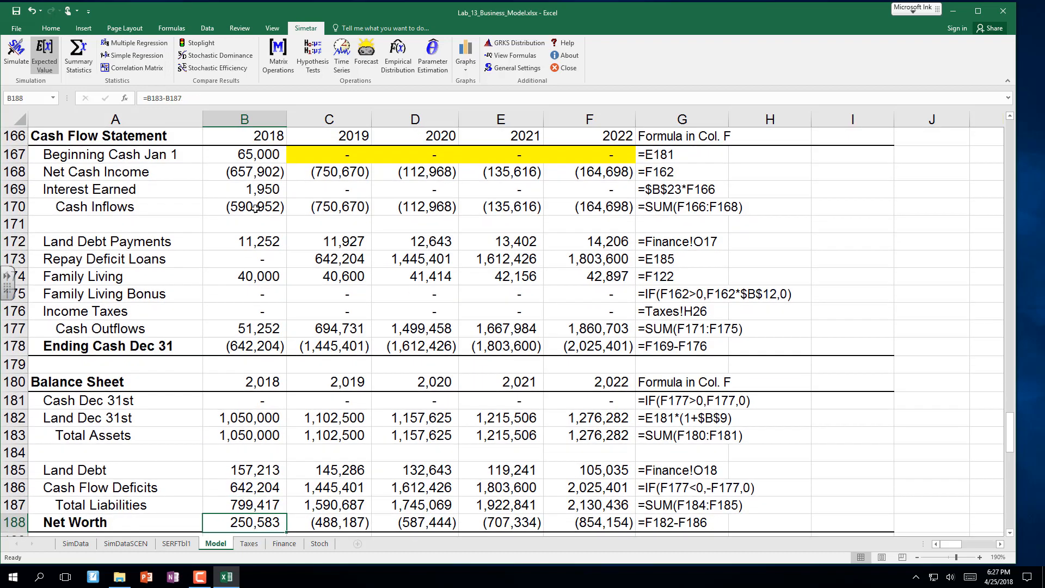
pyautogui.press('Up')
pyautogui.press('Up')
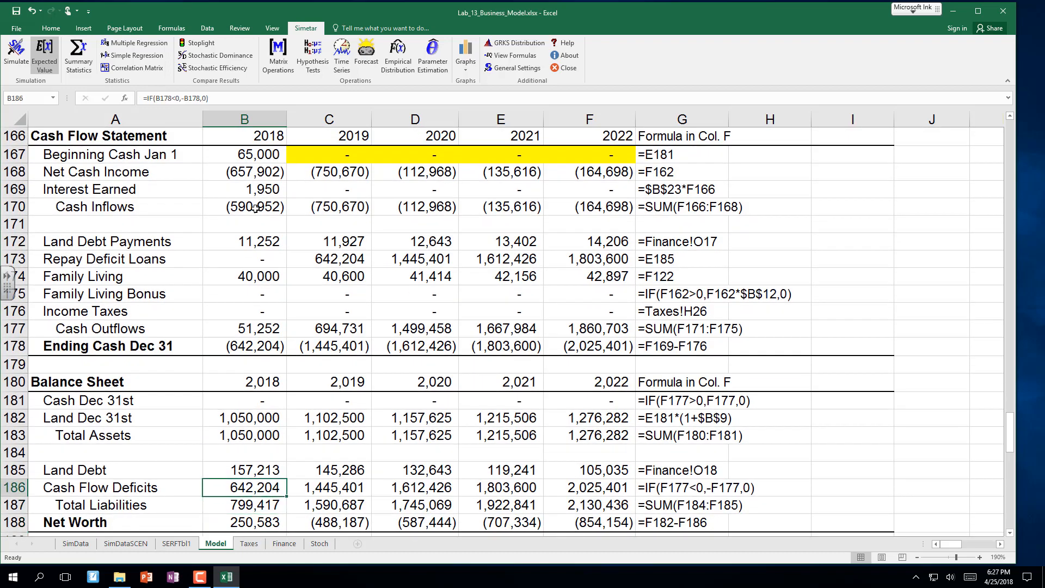
pyautogui.press('F2')
pyautogui.press('Escape')
# Step: Review the 2019 to 2022 Beginning Cash cells, C167:F167, and Repay Deficit Loans cells, C173:F173
pyautogui.click(328, 151)
pyautogui.moveTo(328, 151)
pyautogui.mouseDown()
pyautogui.moveTo(517, 171)
pyautogui.moveTo(599, 171)
pyautogui.moveTo(599, 154)
pyautogui.mouseUp()
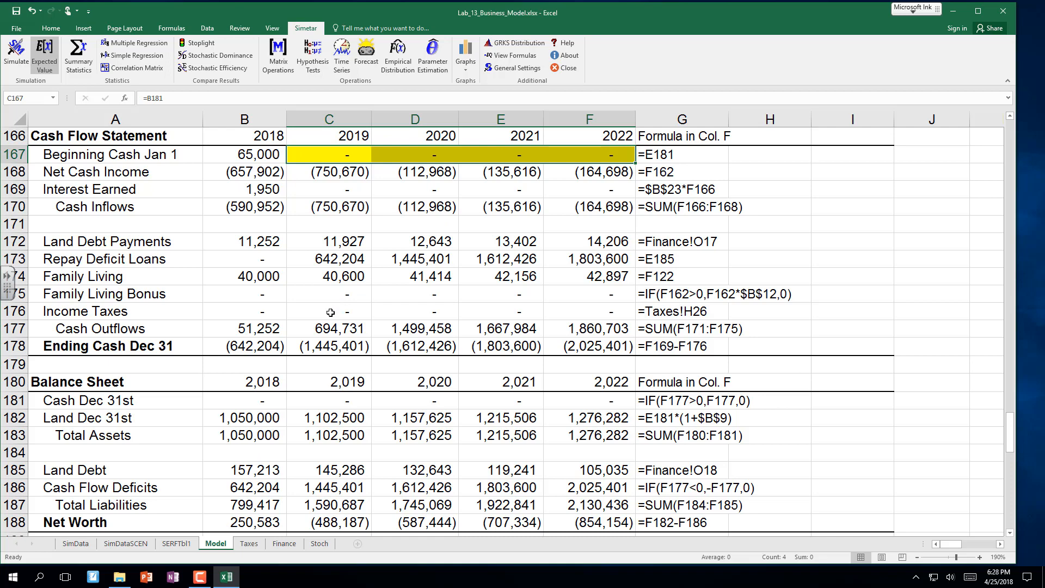
pyautogui.moveTo(324, 261); pyautogui.dragTo(563, 258)
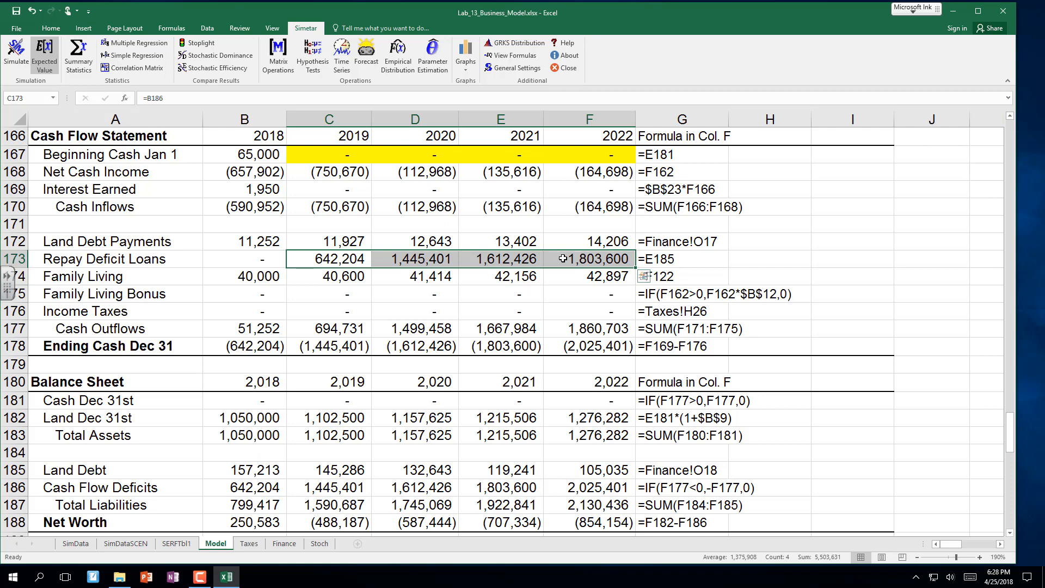
# Step: Inspect the 2019 Carryover Debt Interest formula in C161 and trace its reference to the 2018 Cash Flow Deficits in B186
pyautogui.press('Up')
pyautogui.press('Up')
pyautogui.press('Up')
pyautogui.press('Up')
pyautogui.press('Up')
pyautogui.press('Up')
pyautogui.press('Up')
pyautogui.press('Up')
pyautogui.press('Up')
pyautogui.press('Up')
pyautogui.press('Up')
pyautogui.press('Up')
pyautogui.press('Up')
pyautogui.press('Up')
pyautogui.press('Up')
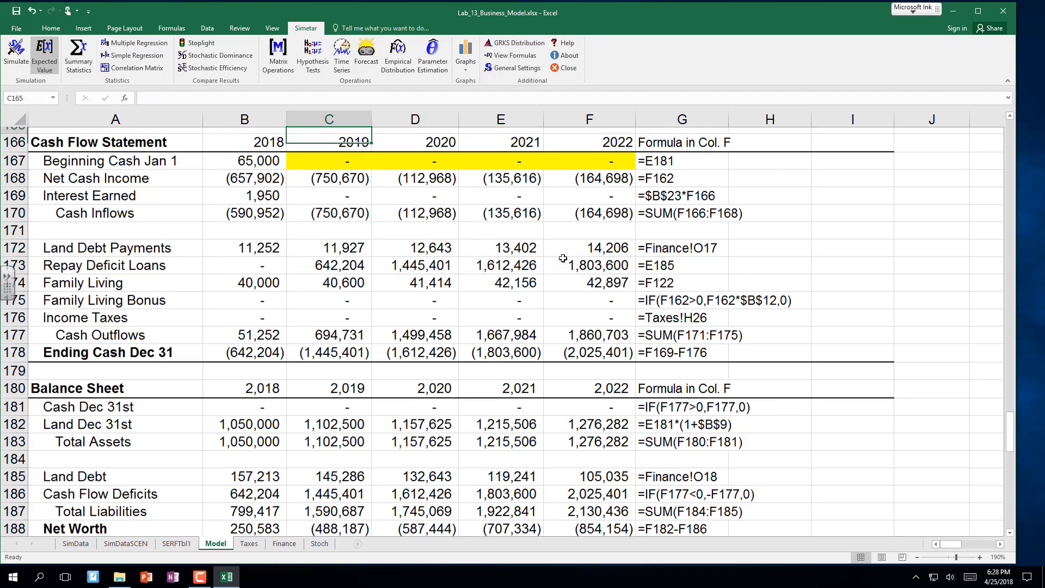
pyautogui.press('Up')
pyautogui.press('Up')
pyautogui.press('Up')
pyautogui.press('Up')
pyautogui.press('Up')
pyautogui.press('Up')
pyautogui.press('Up')
pyautogui.press('Up')
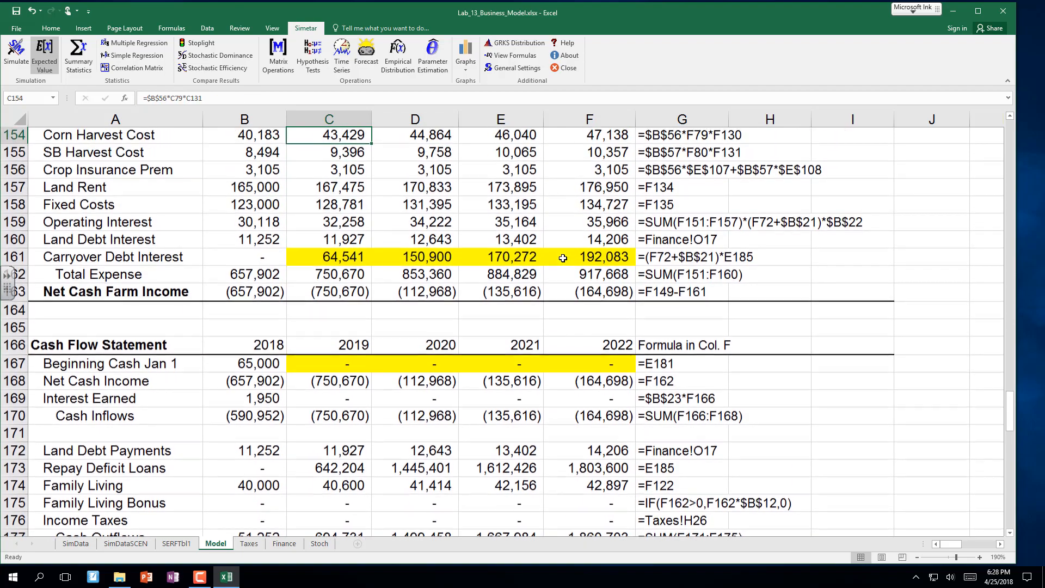
pyautogui.press('Up')
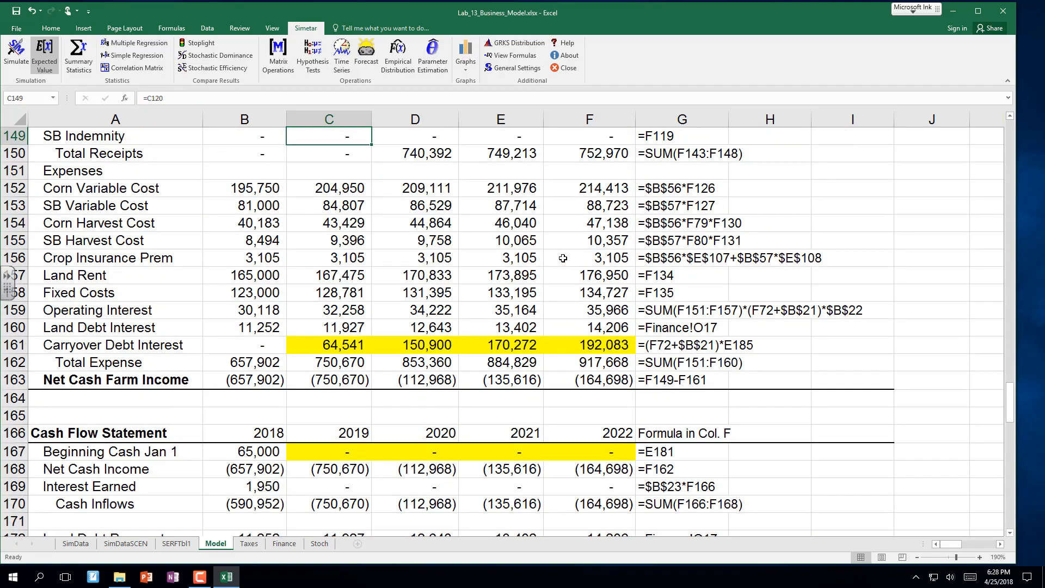
pyautogui.click(345, 345)
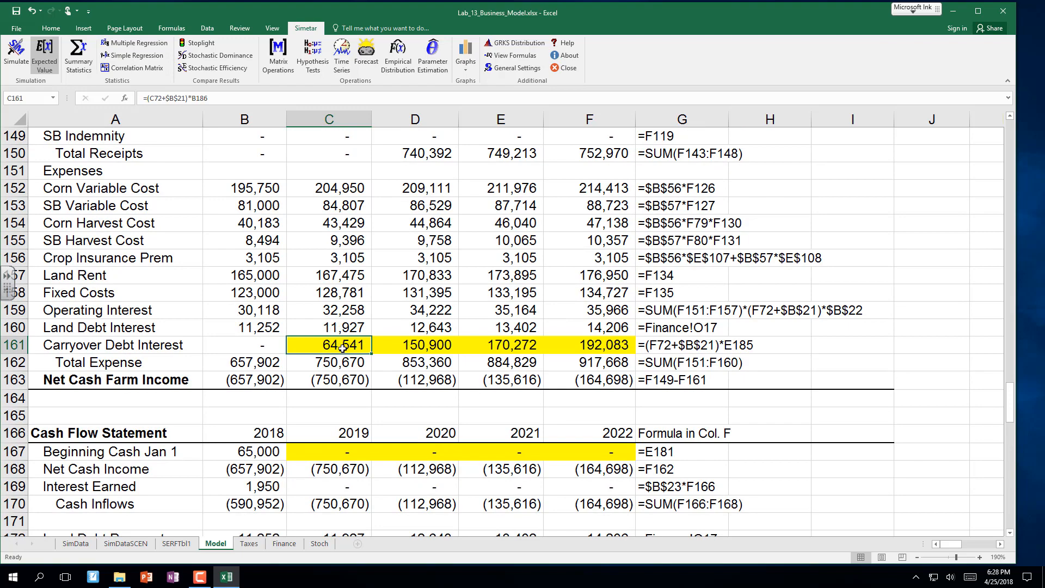
pyautogui.doubleClick(342, 348)
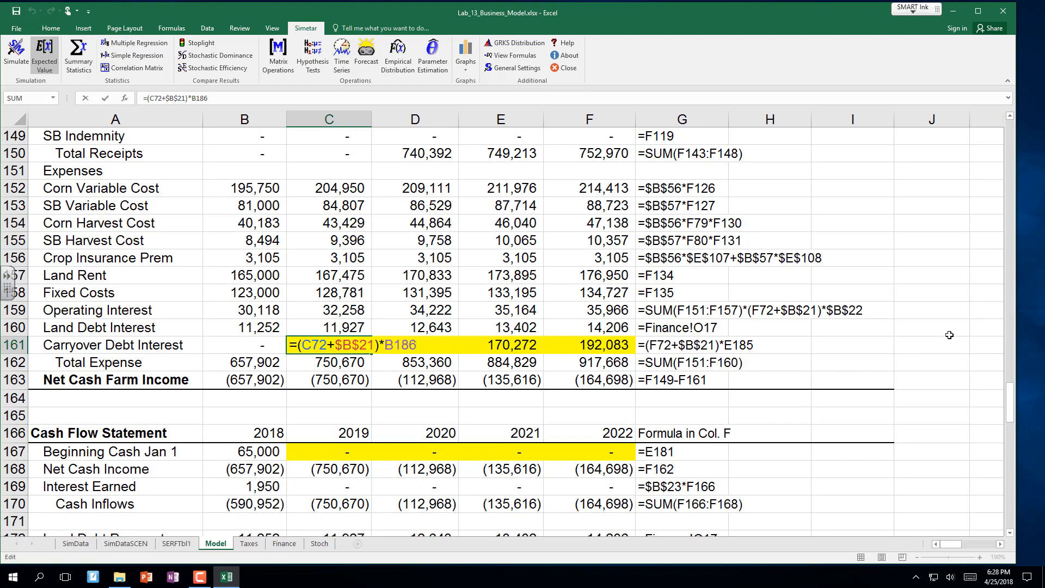
pyautogui.moveTo(1006, 392); pyautogui.dragTo(1008, 426)
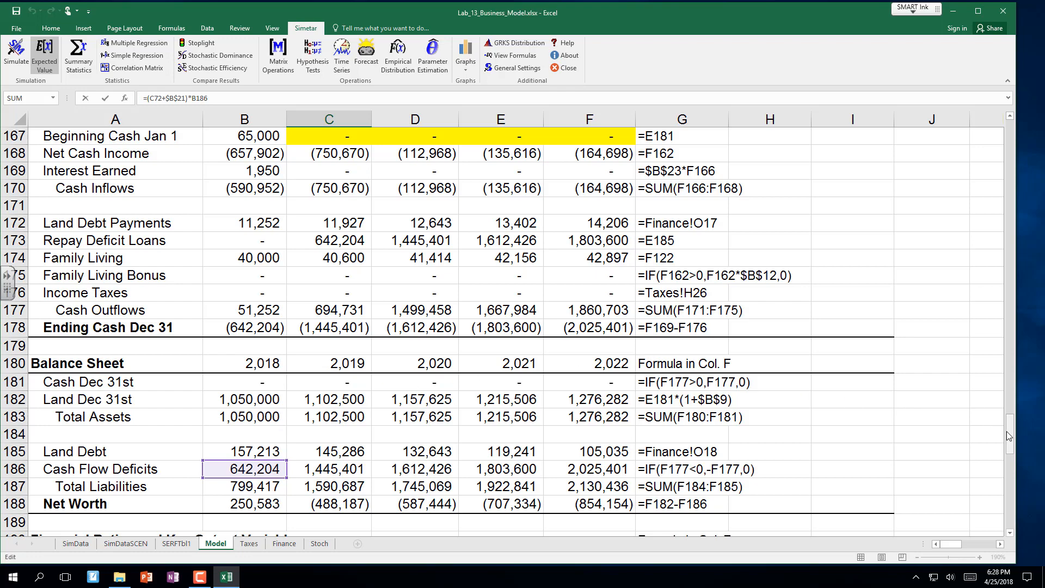
# Step: Fill the Total Receipts formula from D150 back across the 2019 and 2018 columns, C150 and B150
pyautogui.moveTo(1010, 436); pyautogui.dragTo(1000, 381)
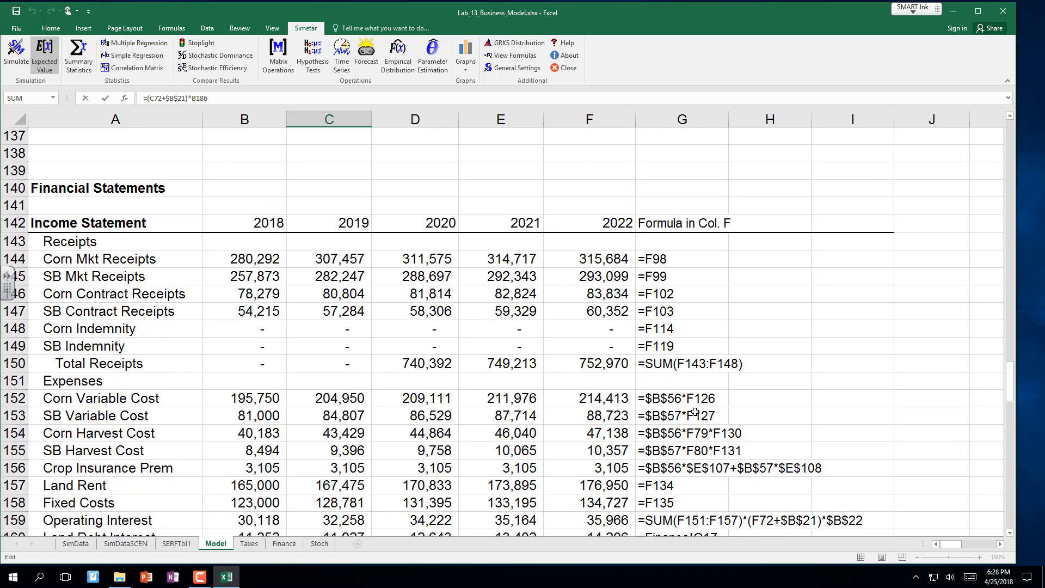
pyautogui.click(418, 364)
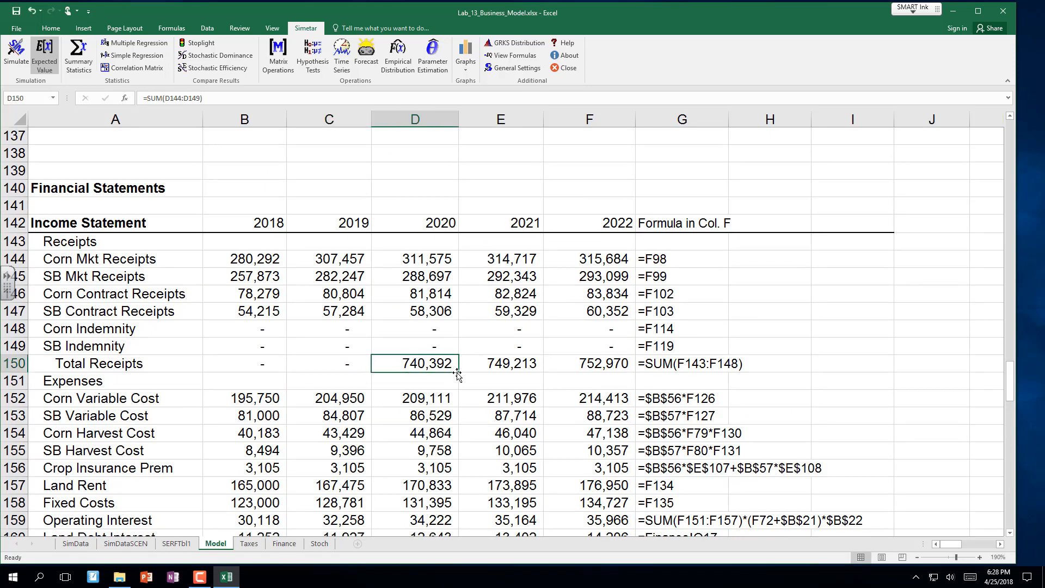
pyautogui.moveTo(459, 372); pyautogui.dragTo(226, 363)
# Step: Review the 2018 column from Expenses down to Income Taxes in B176, and highlight the expense items B152:B160
pyautogui.click(237, 383)
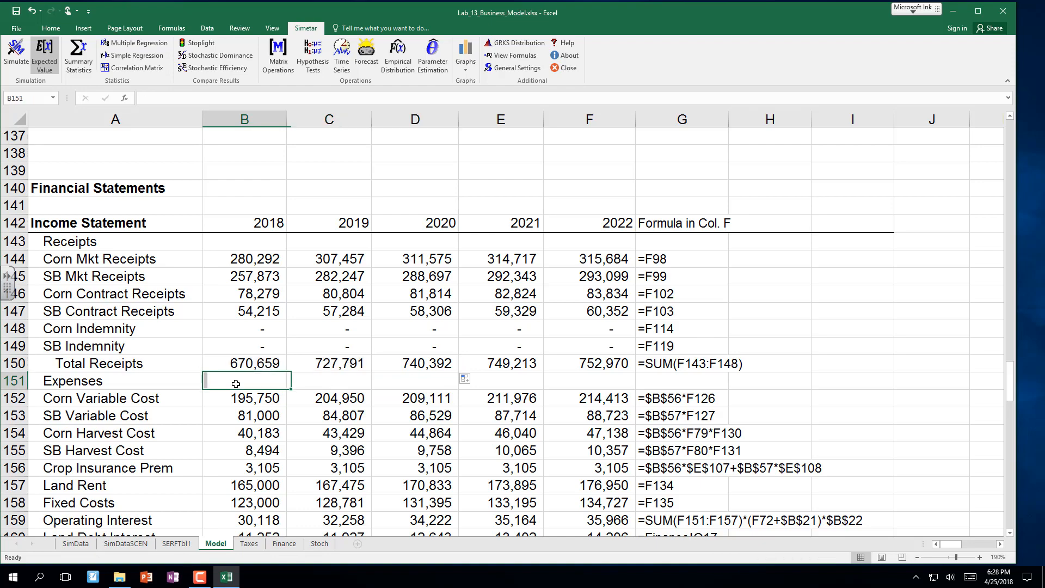
pyautogui.press('Down')
pyautogui.press('Down')
pyautogui.press('Down')
pyautogui.press('Down')
pyautogui.press('Down')
pyautogui.press('Down')
pyautogui.press('Down')
pyautogui.press('Down')
pyautogui.press('Down')
pyautogui.press('Down')
pyautogui.press('Down')
pyautogui.press('Down')
pyautogui.press('Down')
pyautogui.press('Down')
pyautogui.press('Down')
pyautogui.press('Down')
pyautogui.press('Down')
pyautogui.press('Down')
pyautogui.press('Down')
pyautogui.press('Down')
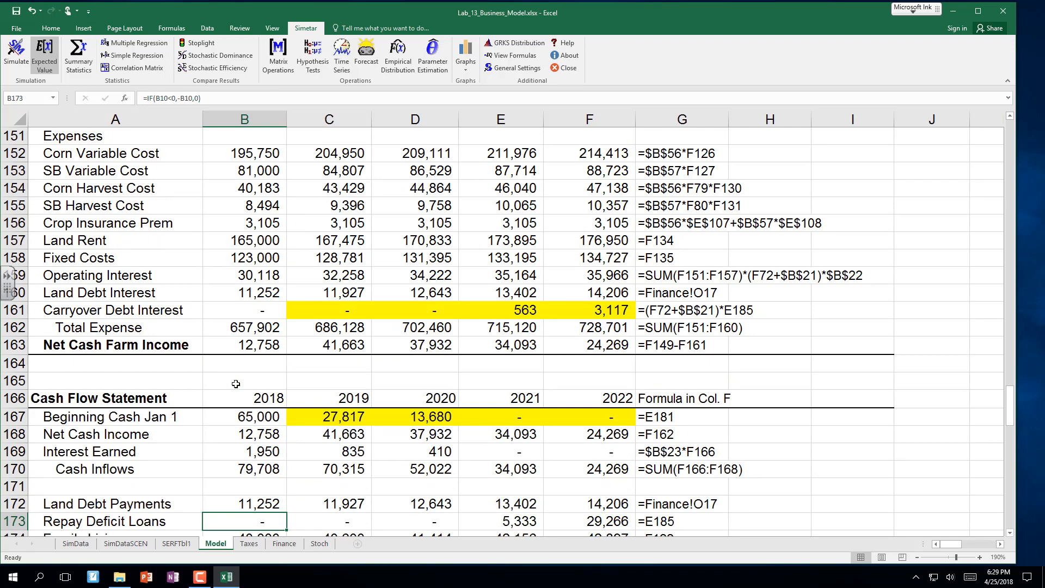
pyautogui.press('Down')
pyautogui.press('Down')
pyautogui.press('Down')
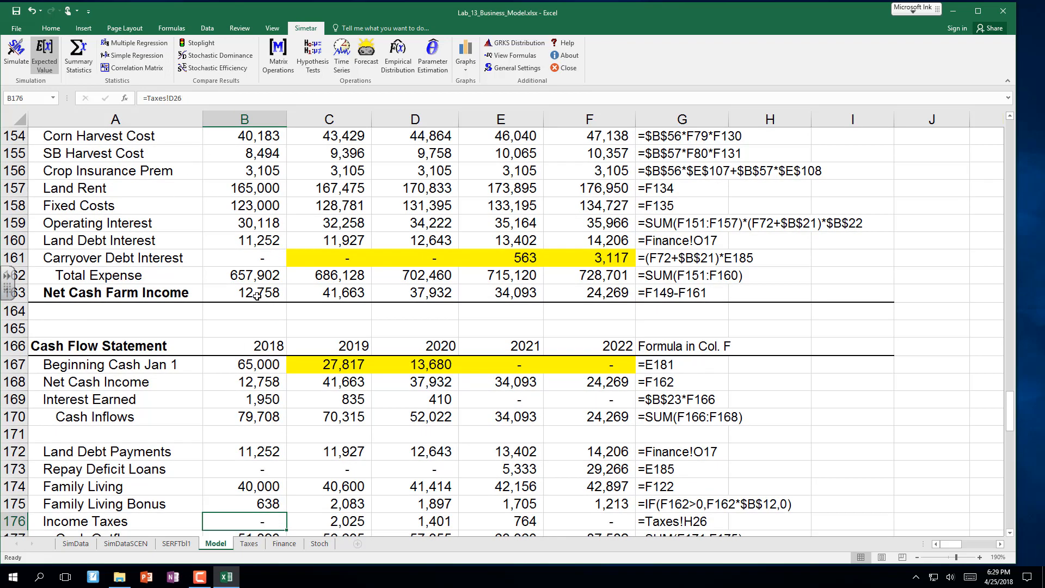
pyautogui.scroll(3, 256, 294)
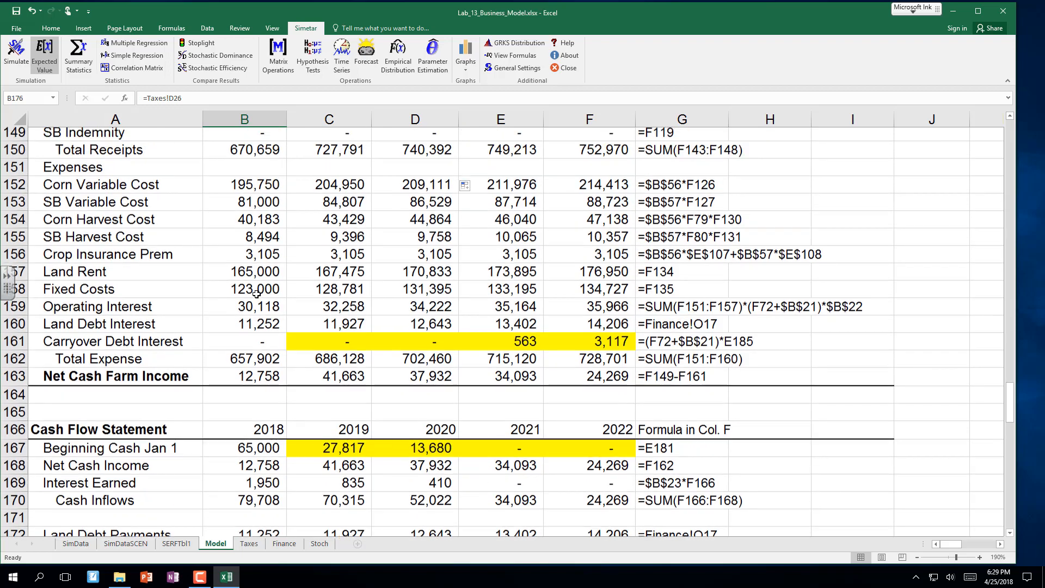
pyautogui.moveTo(252, 258); pyautogui.dragTo(263, 398)
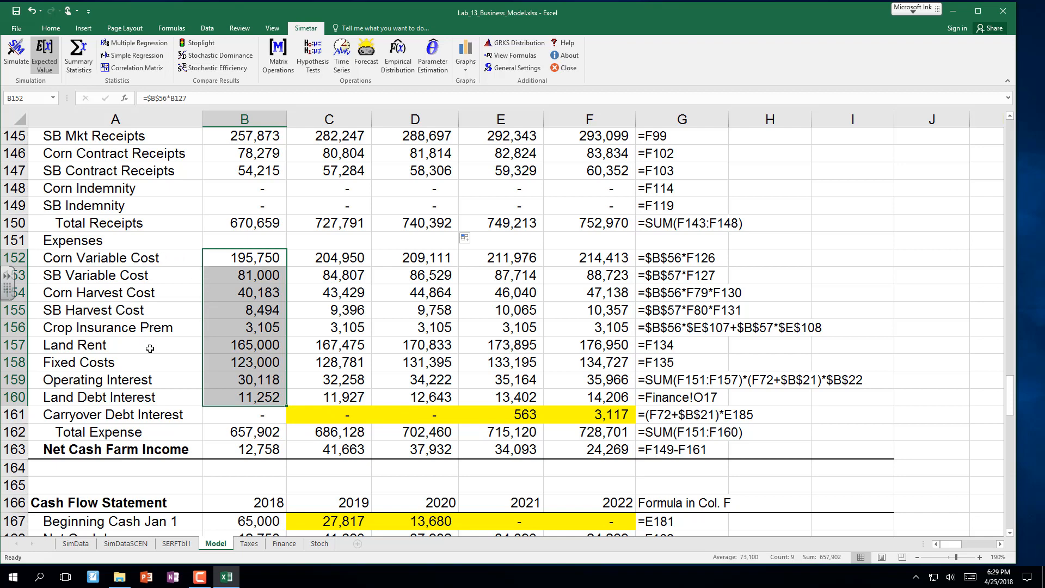
# Step: Examine Cash Jan 1 in B193 and the Beginning Net Worth formula in B196 of the Net Present Value section
pyautogui.scroll(-7, 150, 348)
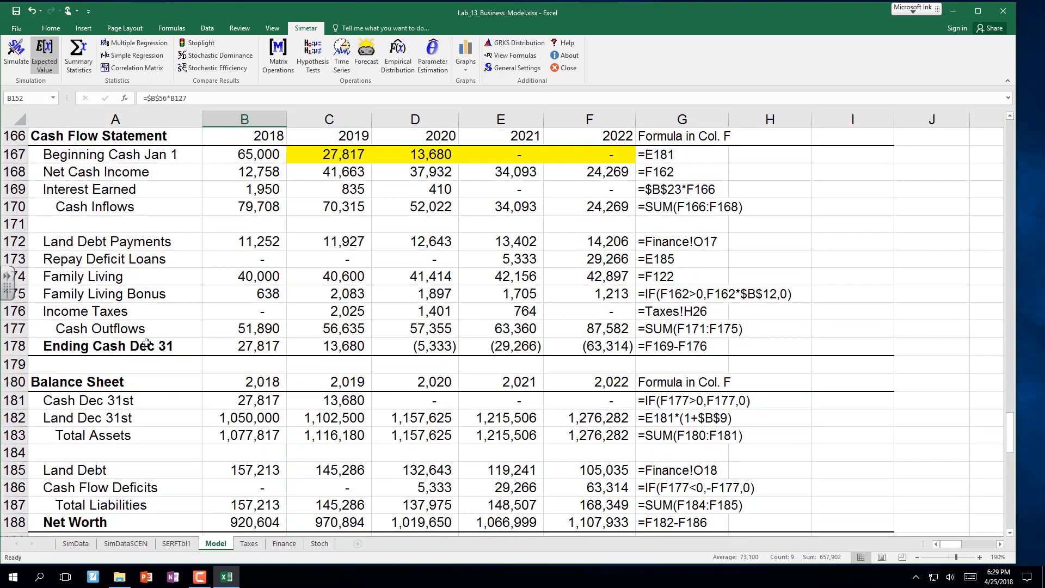
pyautogui.scroll(-6, 146, 342)
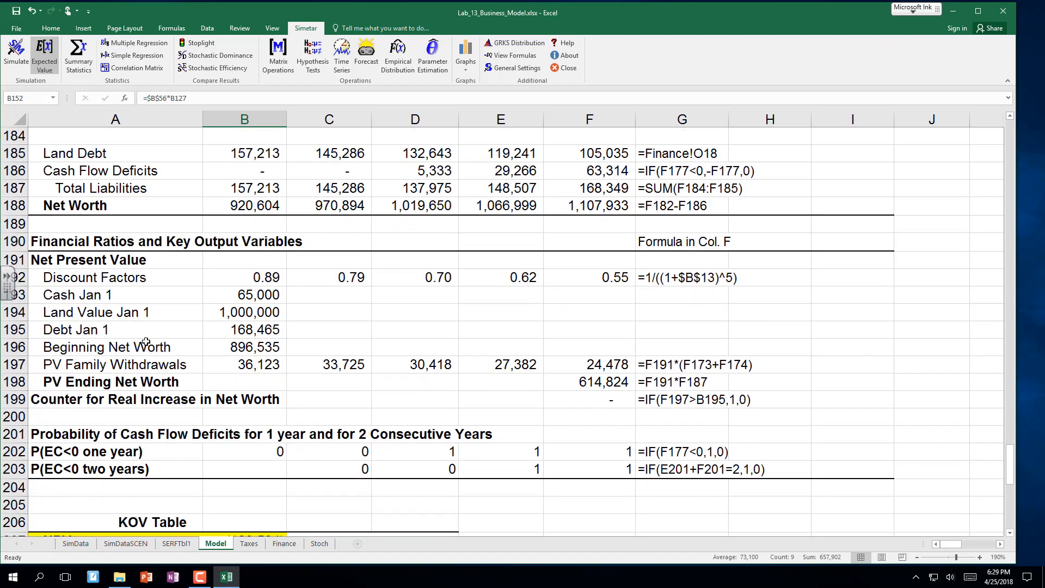
pyautogui.click(240, 295)
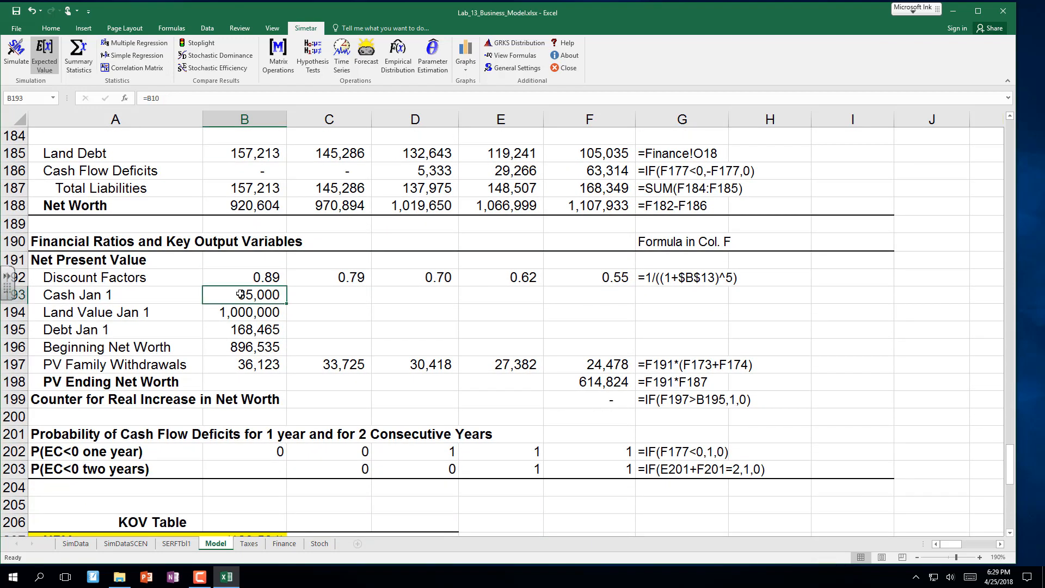
pyautogui.click(234, 348)
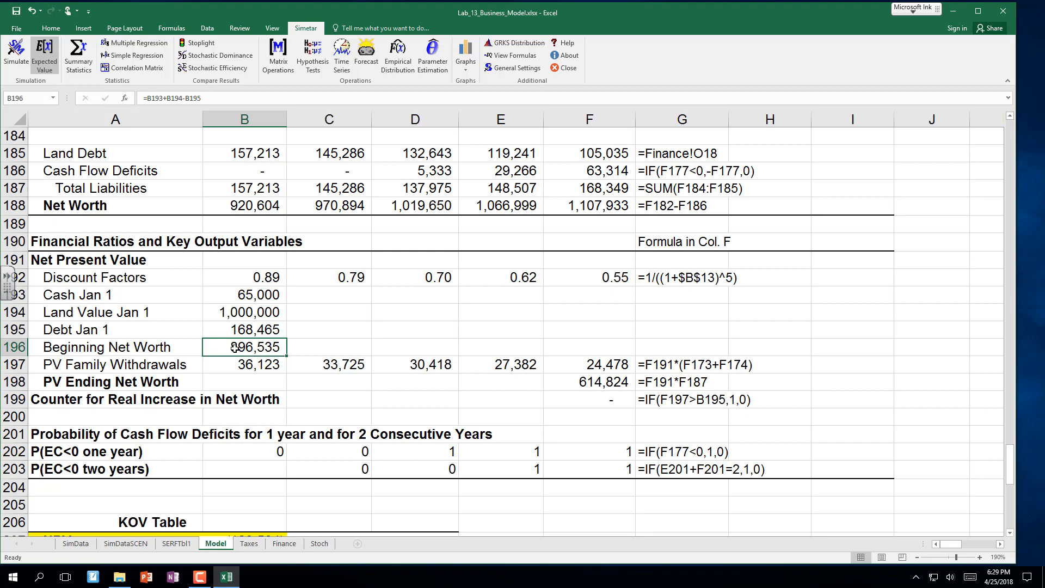
pyautogui.press('F2')
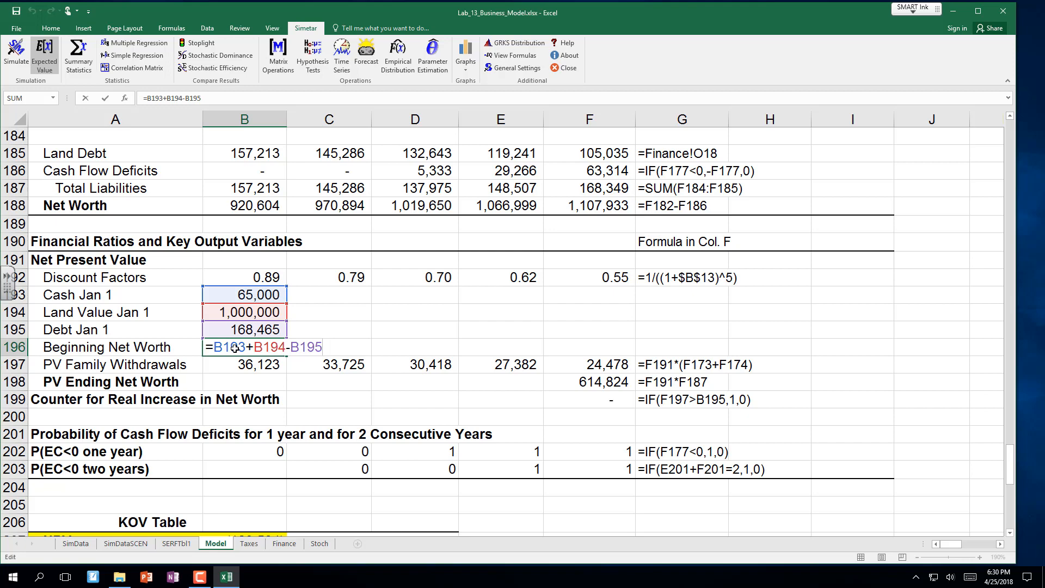
pyautogui.hotkey('ctrl', 'Return')
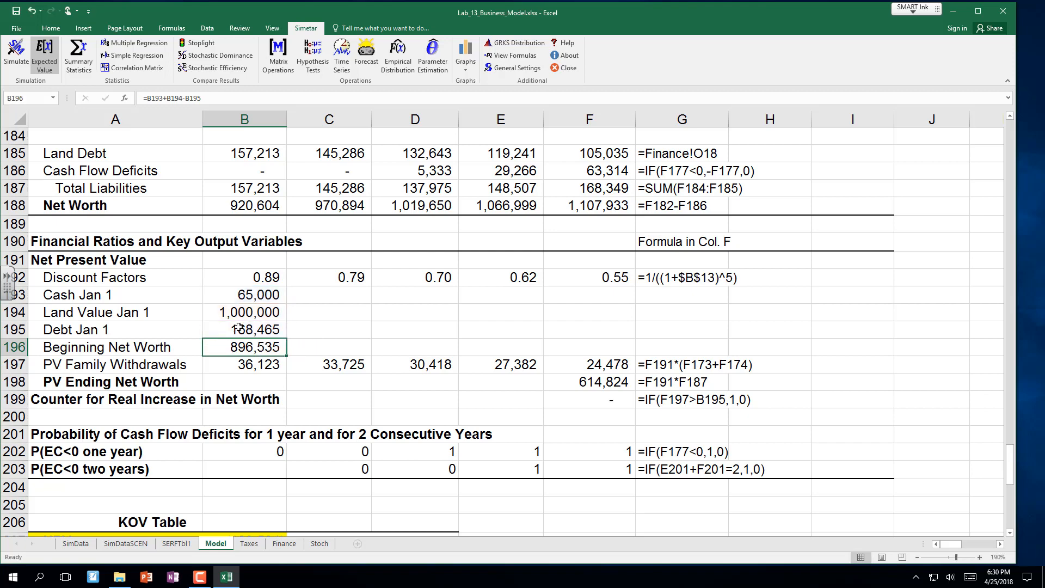
# Step: Trace Debt Jan 1 in B195 to its source on the Finance sheet and inspect the VLOOKUP formula in K15
pyautogui.click(241, 328)
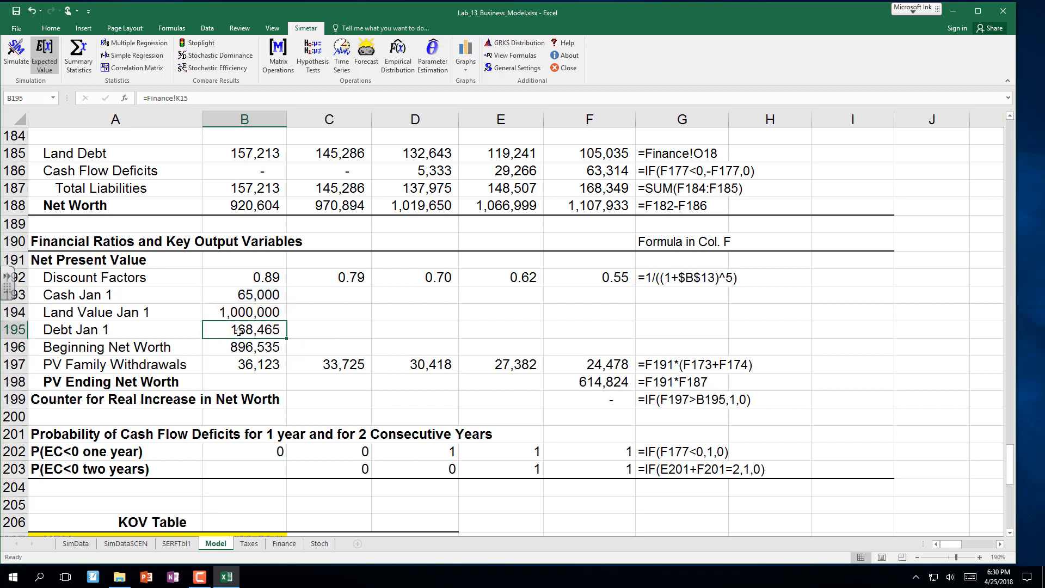
pyautogui.click(284, 543)
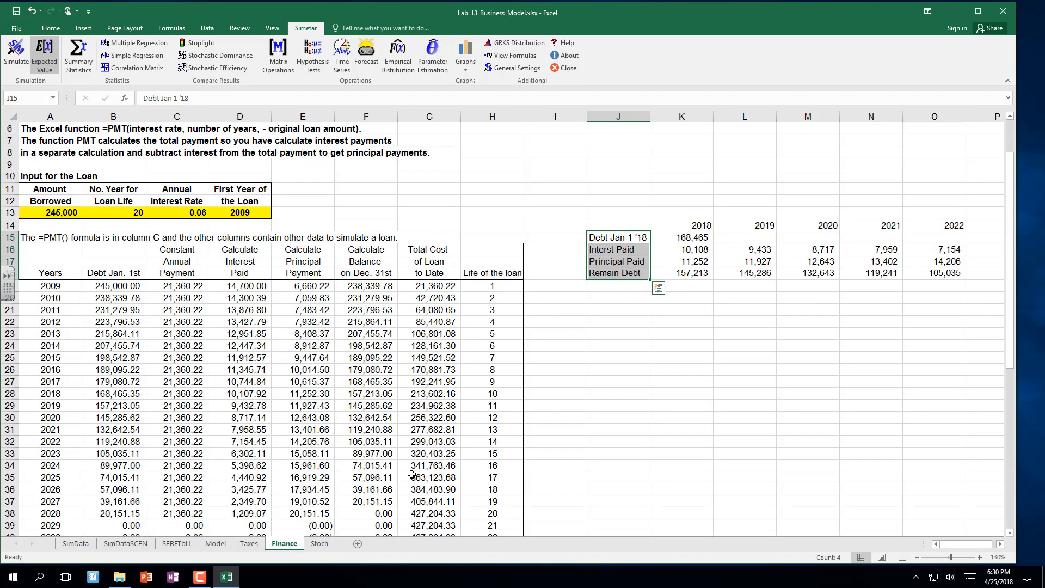
pyautogui.click(690, 237)
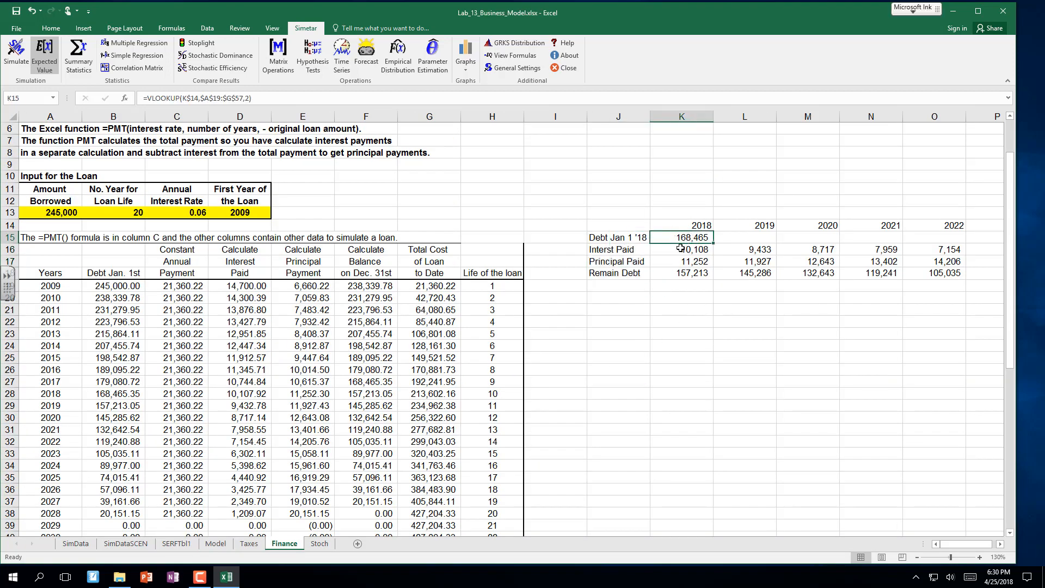
pyautogui.press('F2')
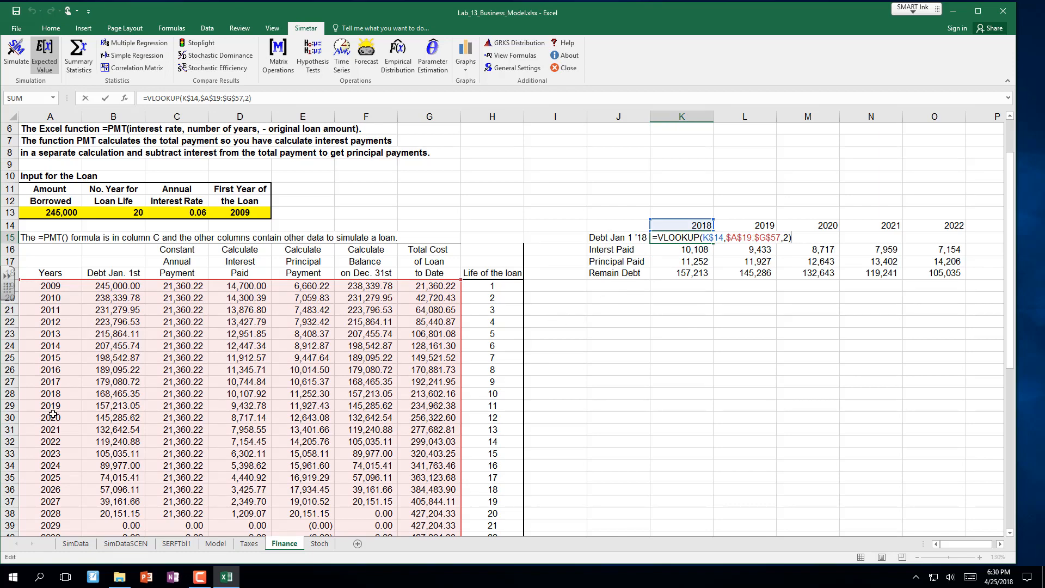
# Step: Match the 2018 row and Debt Jan. 1st column of the loan table against the VLOOKUP arguments in K15
pyautogui.click(59, 396)
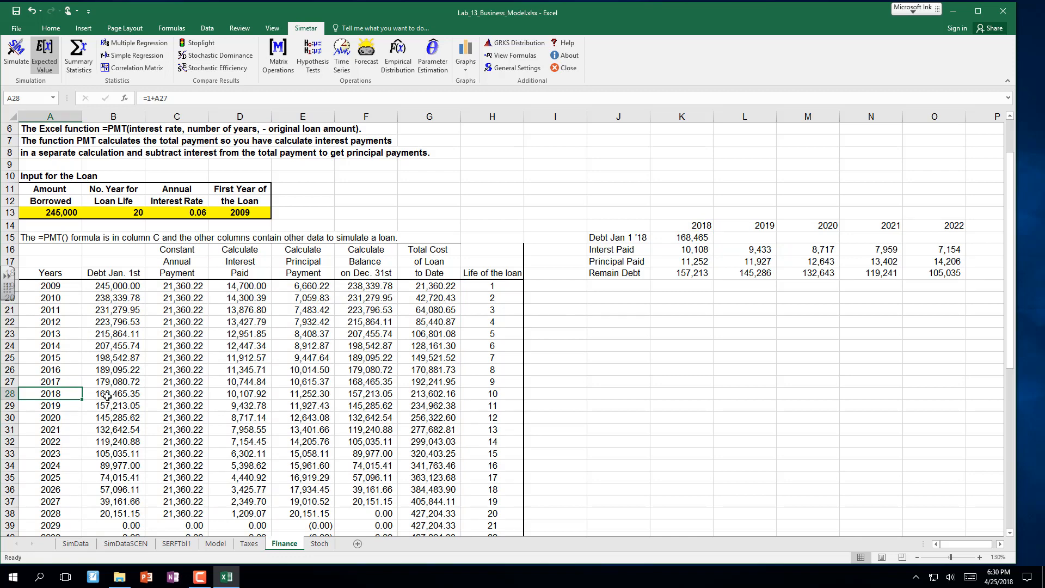
pyautogui.click(109, 396)
pyautogui.click(108, 275)
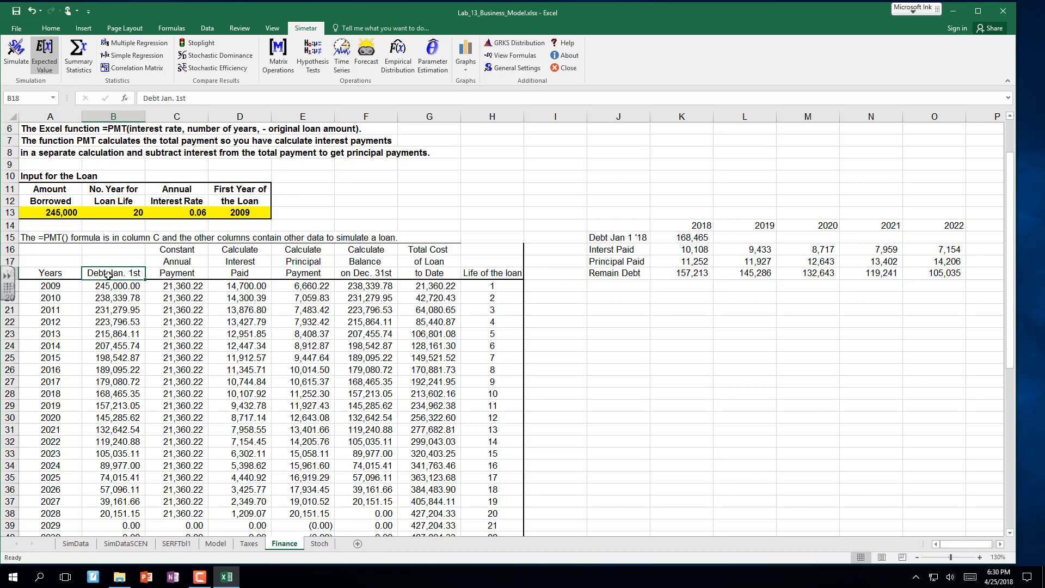
pyautogui.click(704, 237)
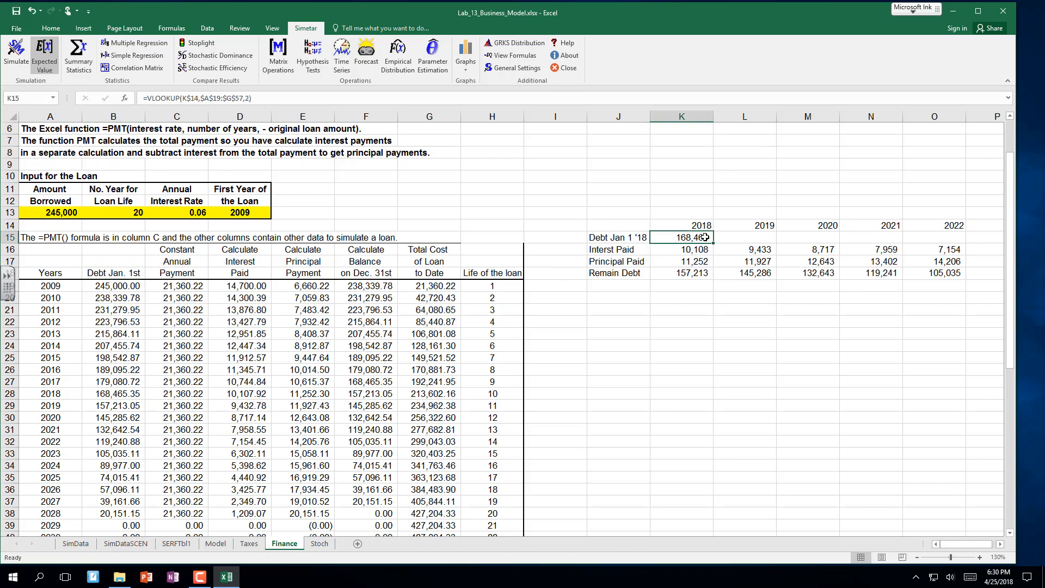
pyautogui.doubleClick(705, 237)
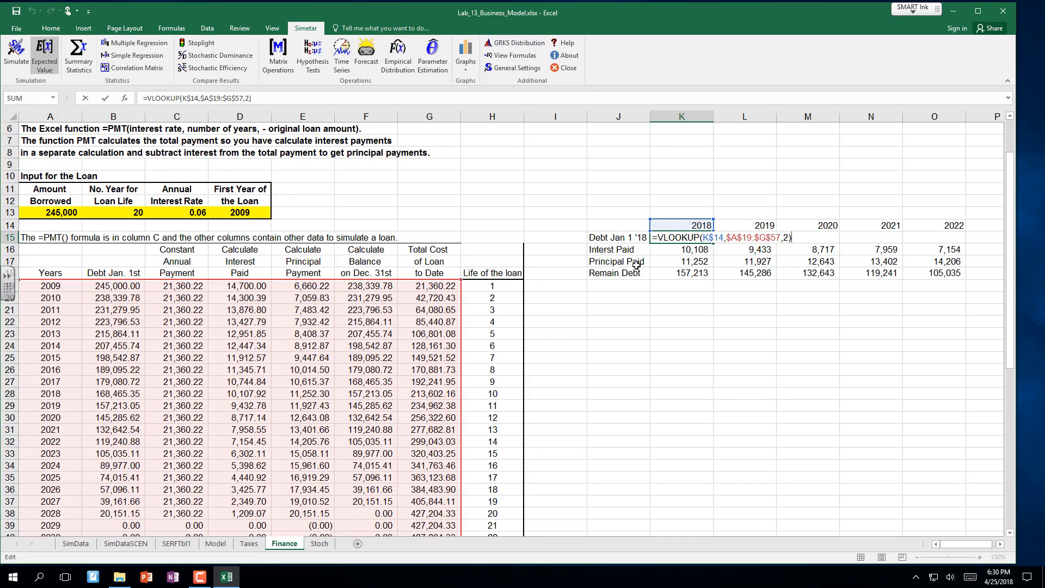
pyautogui.hotkey('ctrl', 'Return')
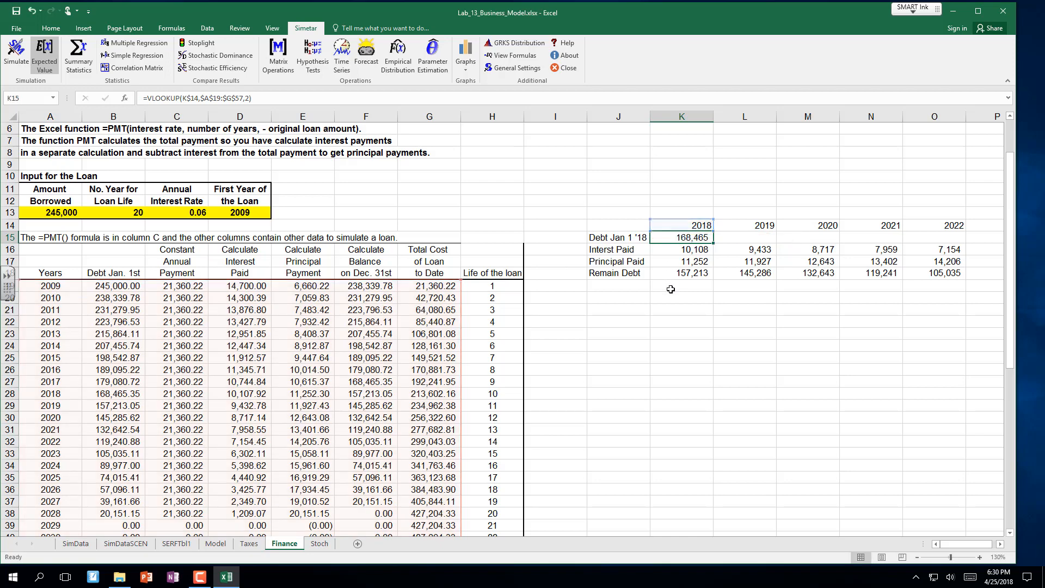
# Step: Display the formula of K15 as text in J12 with =VFORMULA(K15)
pyautogui.click(979, 557)
pyautogui.click(979, 557)
pyautogui.click(979, 557)
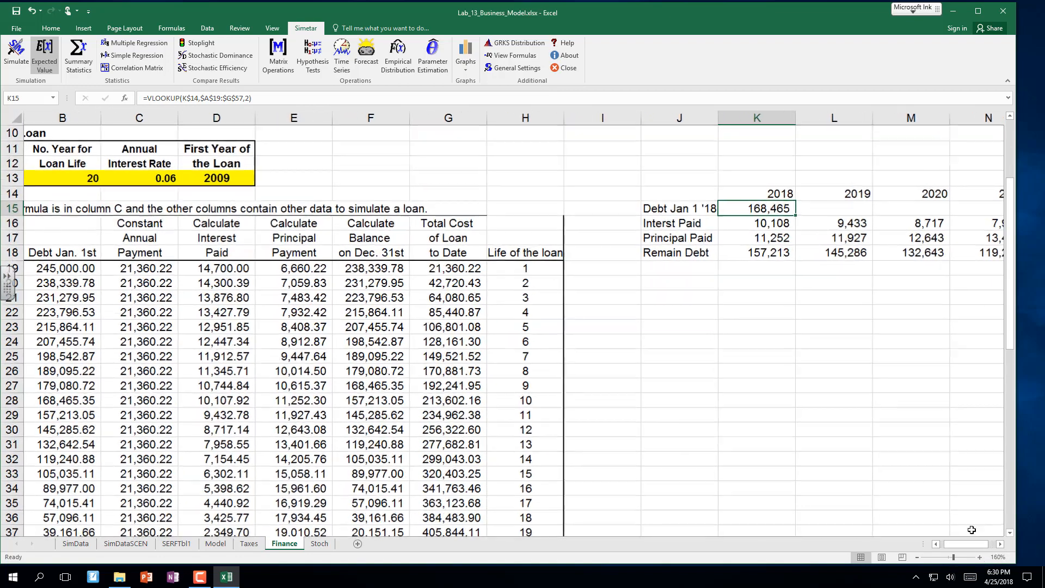
pyautogui.click(701, 164)
pyautogui.write('=v')
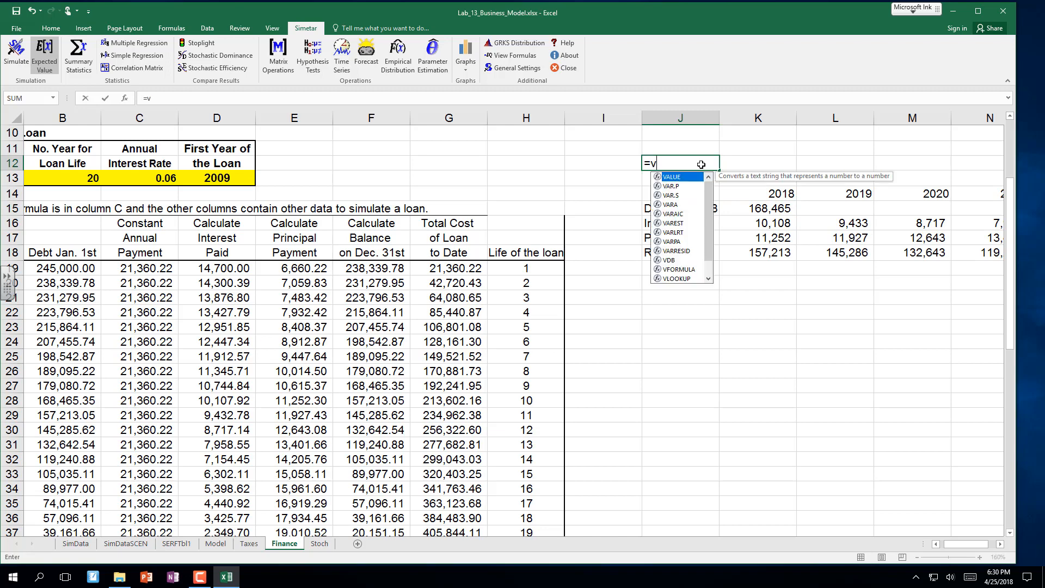
pyautogui.write('formula(')
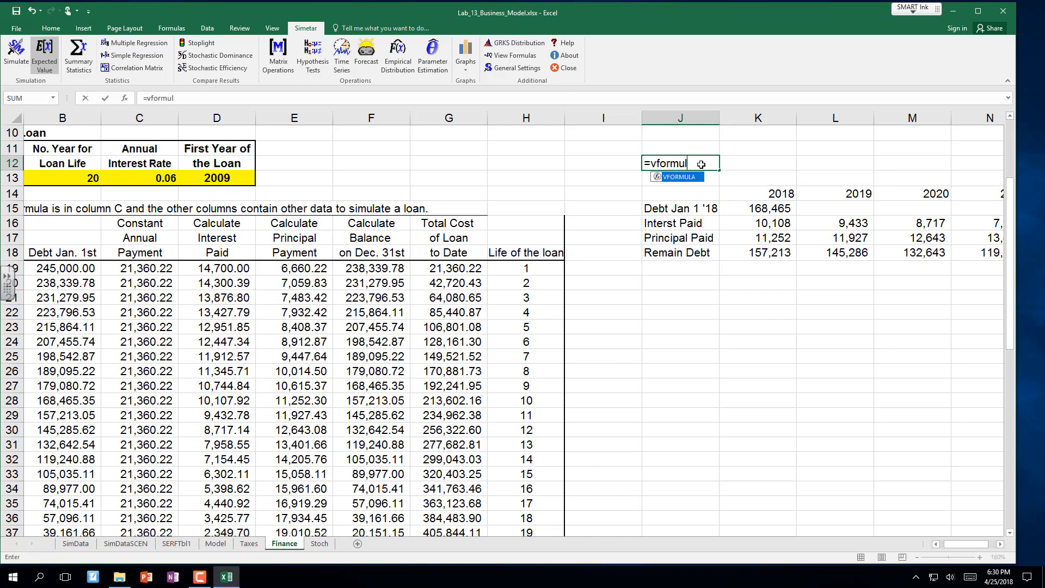
pyautogui.click(765, 208)
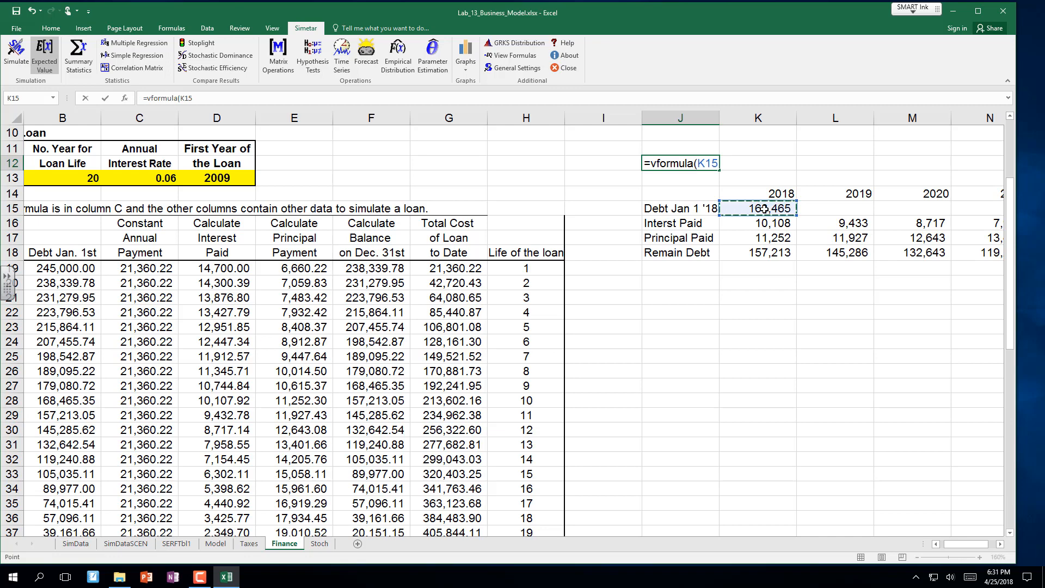
pyautogui.hotkey('ctrl', 'Return')
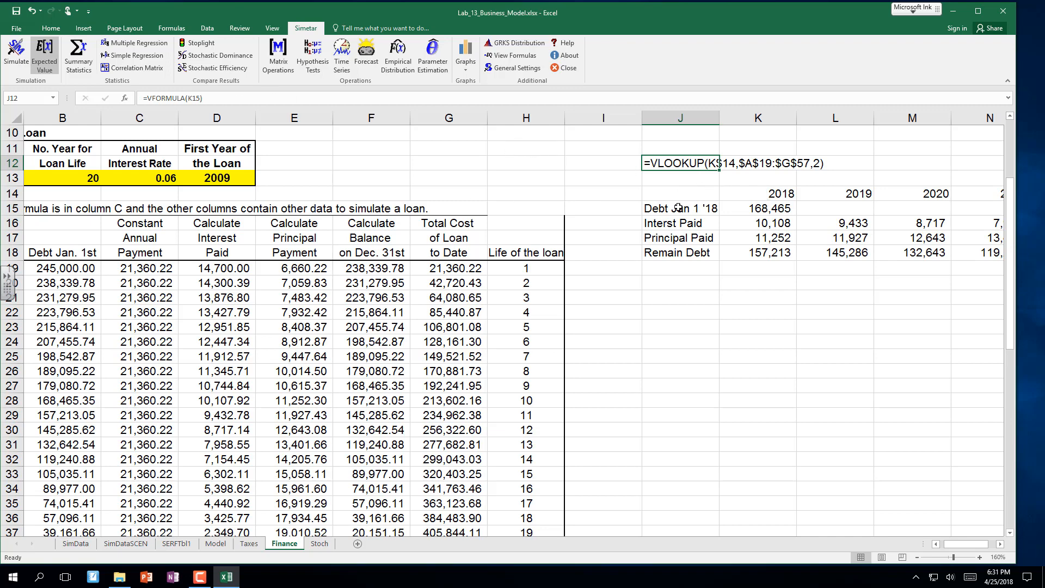
# Step: Review the VLOOKUP arguments of Debt Jan 1 '18 in K15 against the loan table, starting from its Years column
pyautogui.click(752, 205)
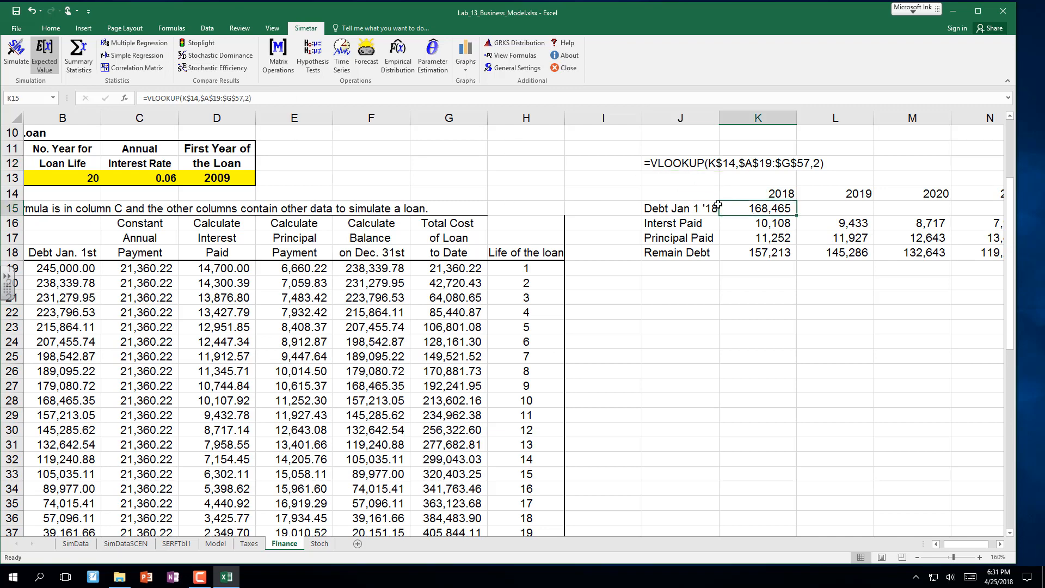
pyautogui.click(124, 98)
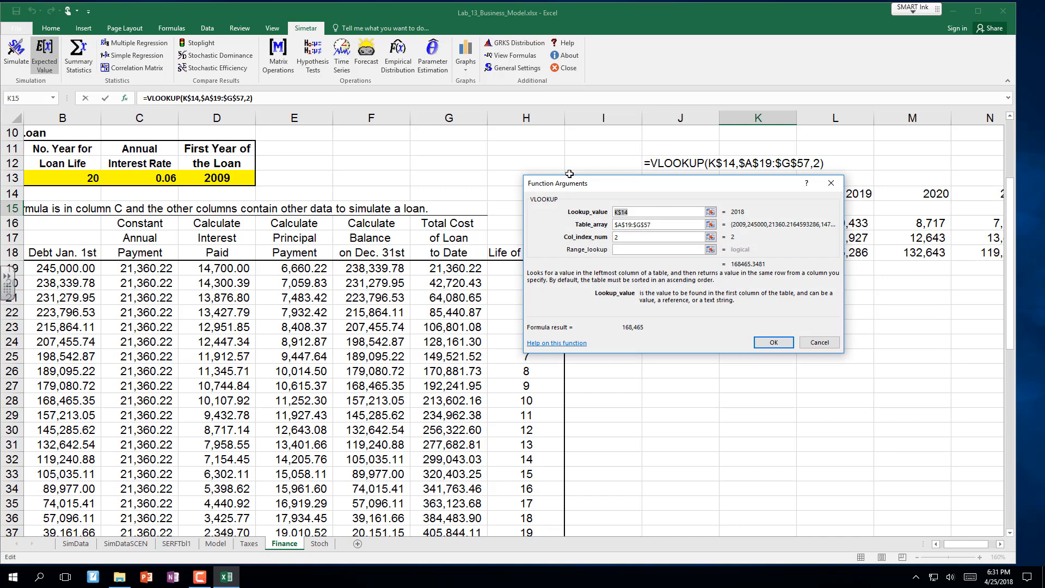
pyautogui.moveTo(568, 184); pyautogui.dragTo(457, 292)
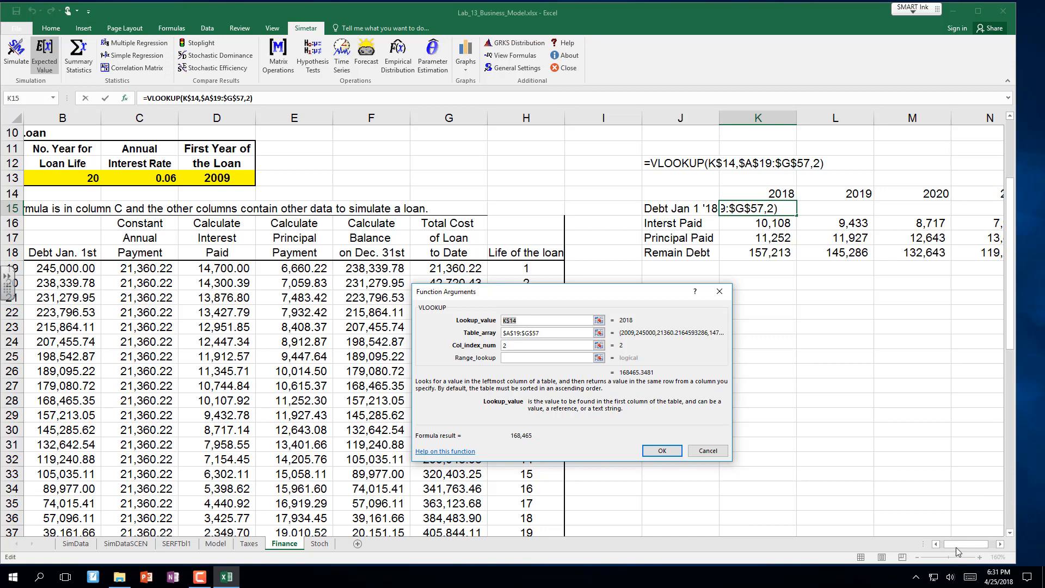
pyautogui.moveTo(958, 544); pyautogui.dragTo(950, 544)
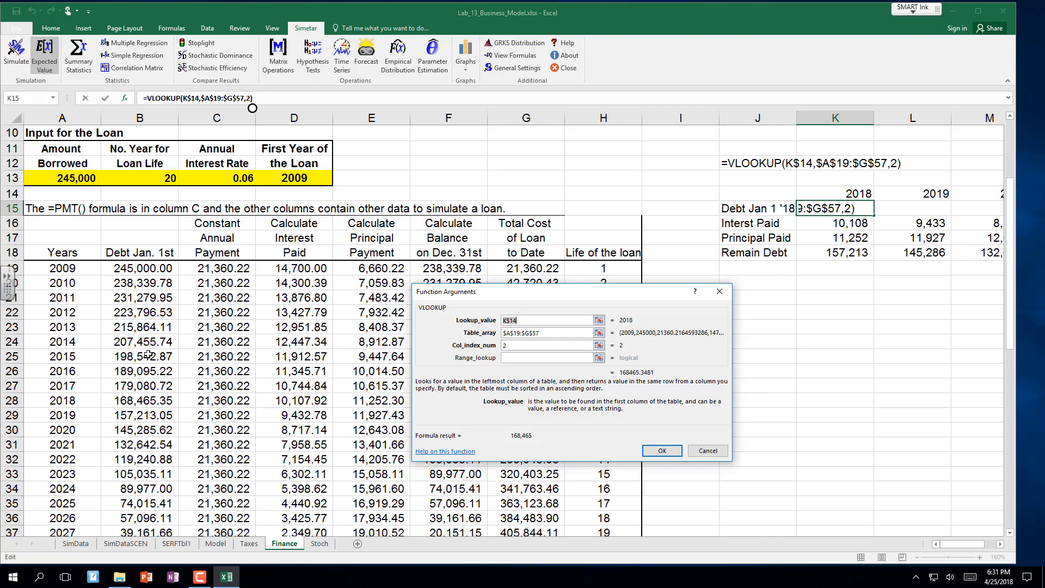
pyautogui.press('Return')
# Step: Inspect the VLOOKUP formula for 2018 interest paid in K16 and compare its column index with the loan table
pyautogui.click(854, 235)
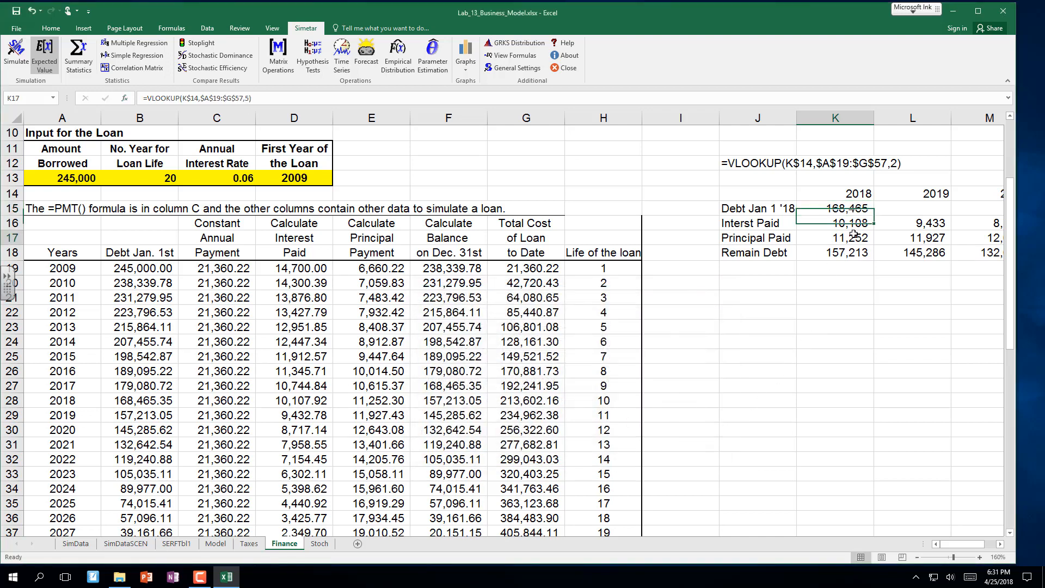
pyautogui.click(847, 223)
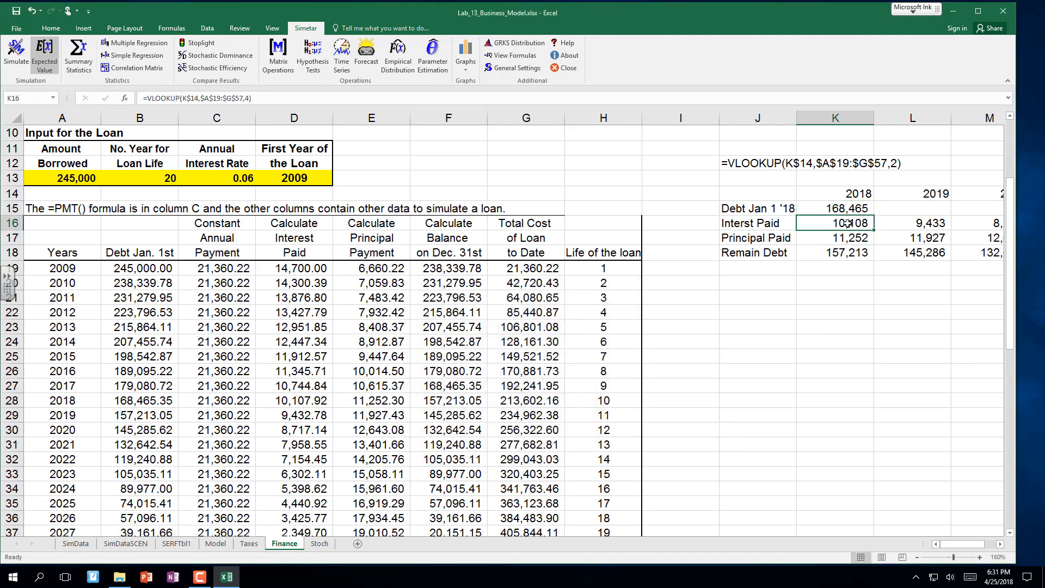
pyautogui.doubleClick(848, 223)
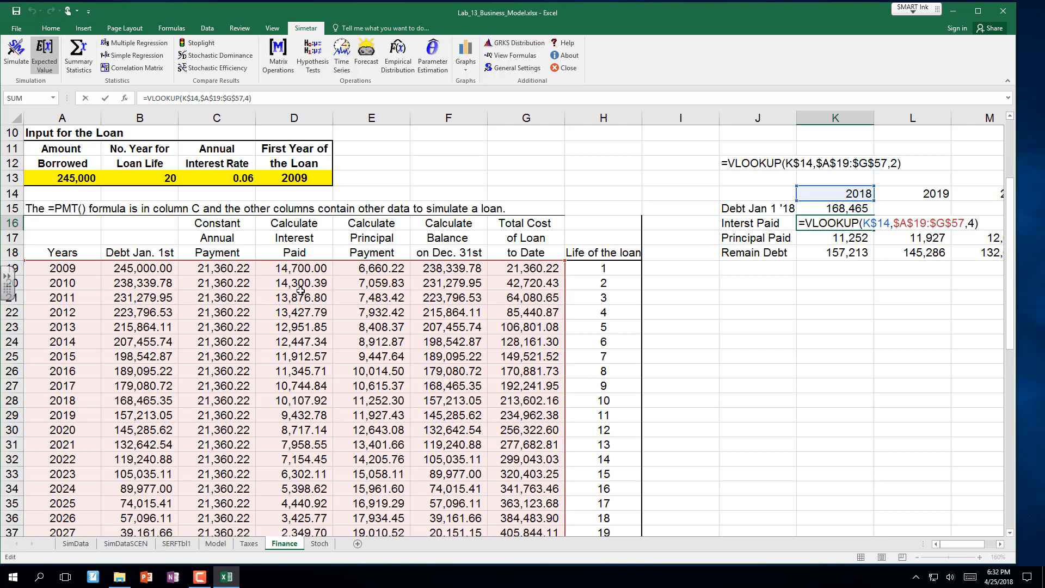
pyautogui.press('Return')
# Step: Inspect the VLOOKUP formulas for principal paid in K17 and remaining debt in K18, and review the 2018–2022 block K16:O18
pyautogui.click(846, 235)
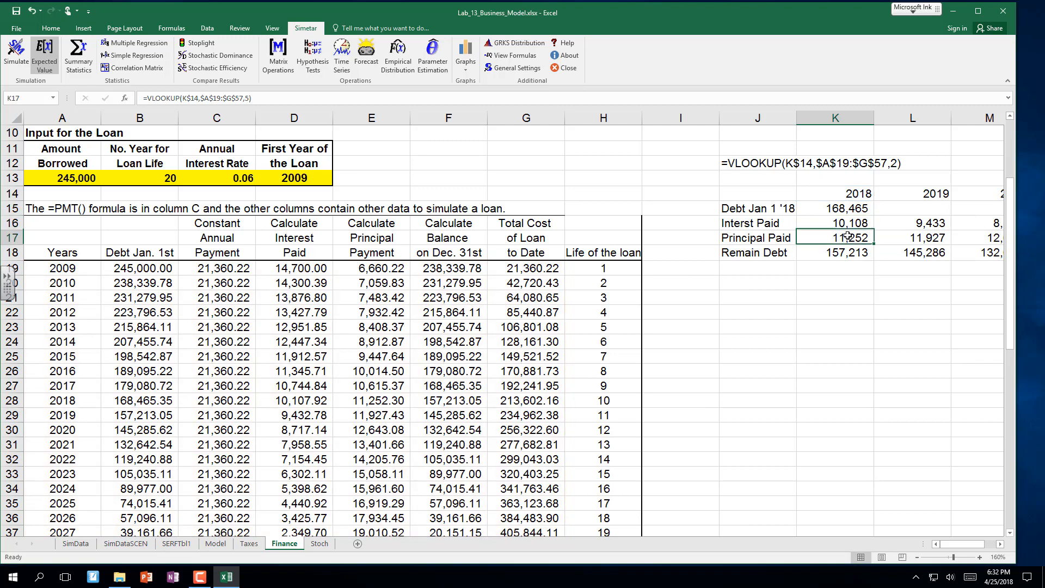
pyautogui.doubleClick(820, 241)
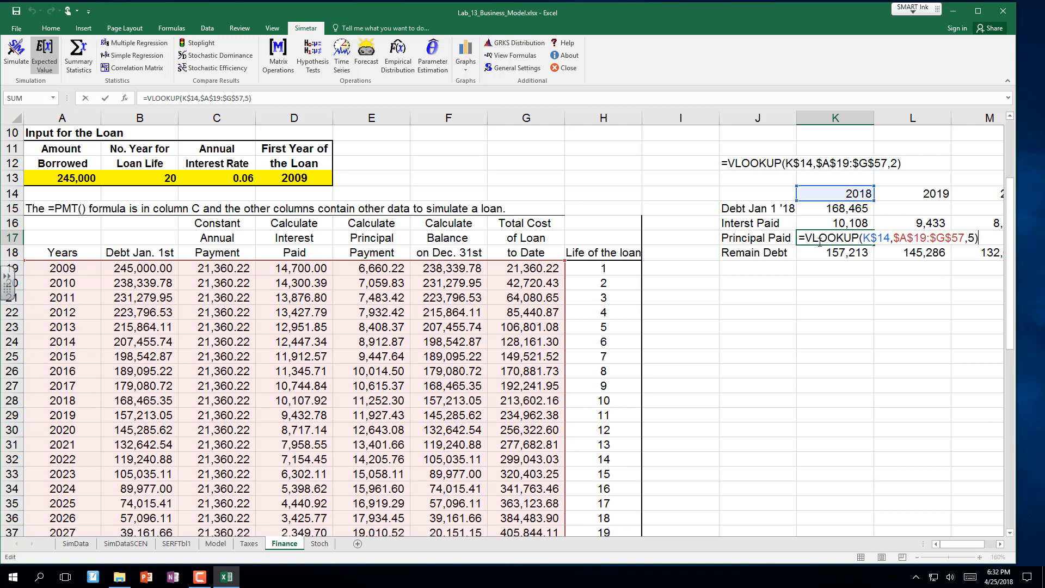
pyautogui.hotkey('ctrl', 'Return')
pyautogui.click(821, 251)
pyautogui.doubleClick(821, 251)
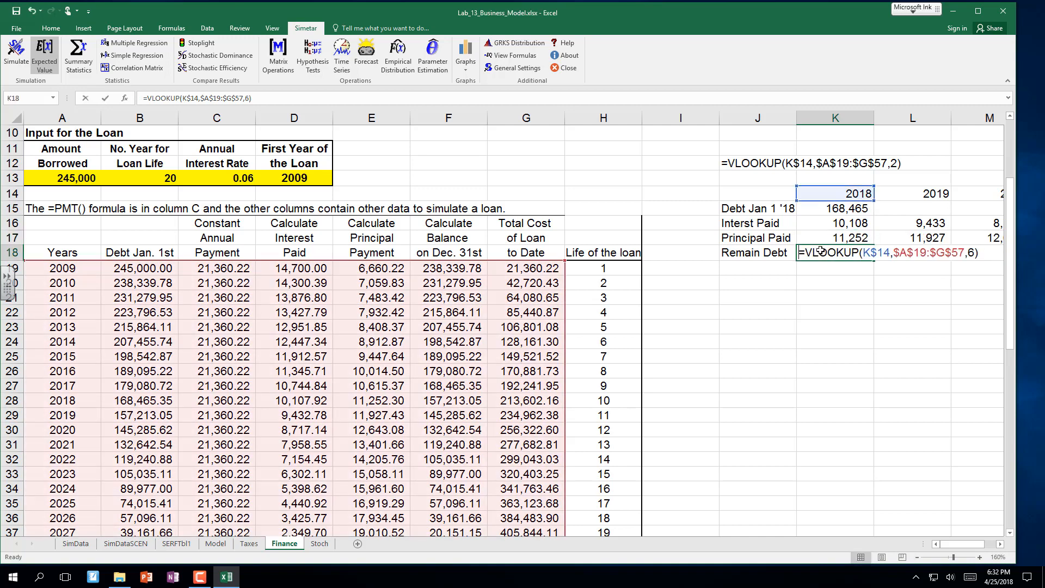
pyautogui.hotkey('ctrl', 'Return')
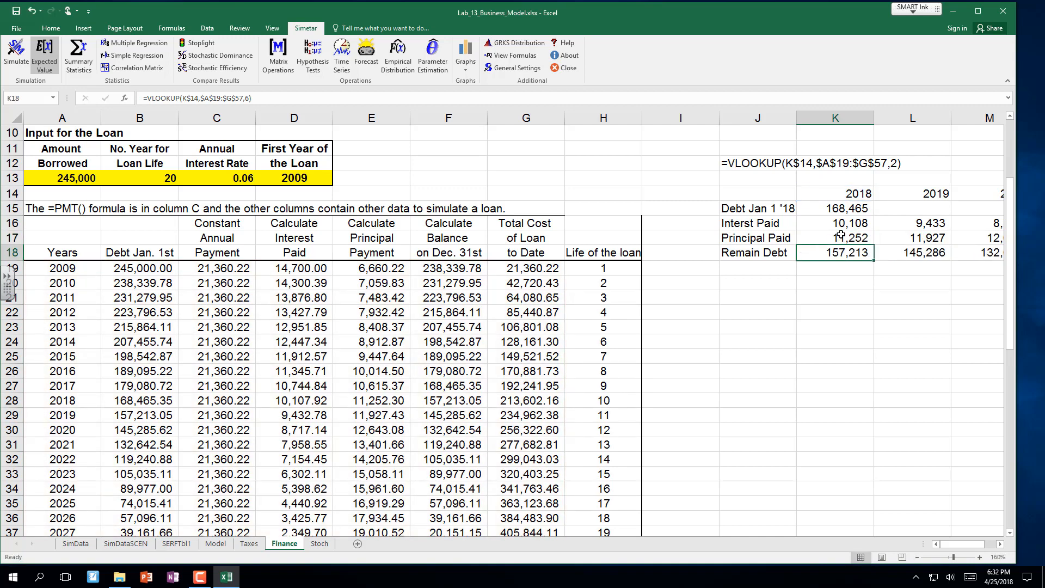
pyautogui.moveTo(844, 223); pyautogui.dragTo(870, 258)
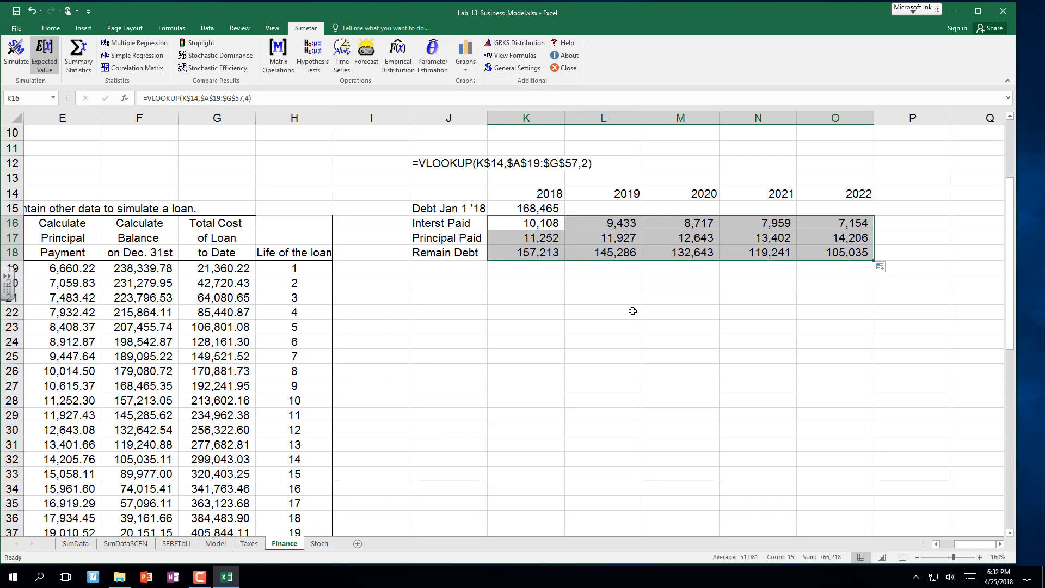
# Step: On the Model sheet, insert seven blank rows at row 66, above the Projected Season Average Annual Prices section
pyautogui.click(219, 545)
pyautogui.moveTo(193, 469); pyautogui.dragTo(176, 487)
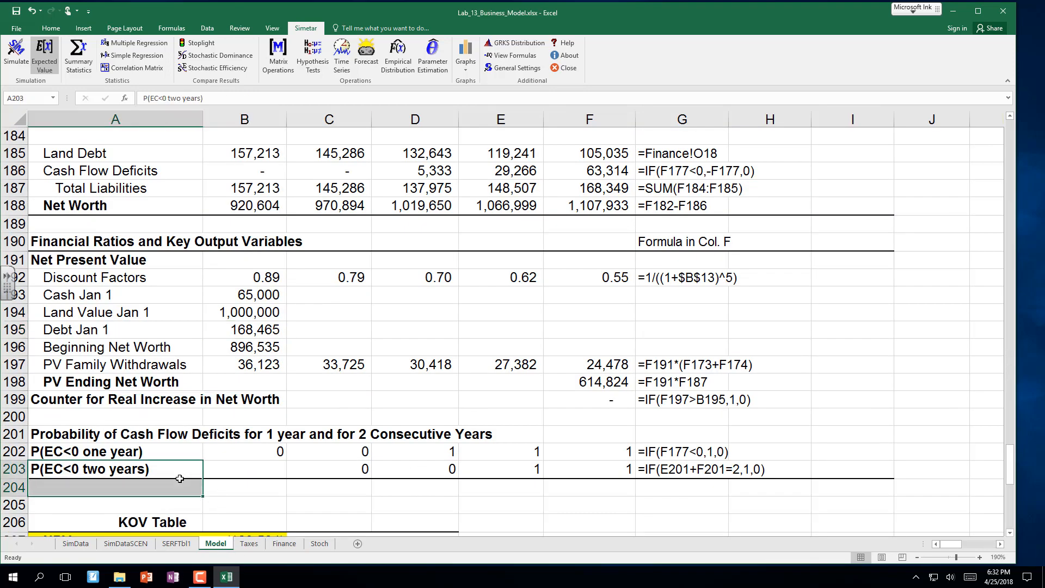
pyautogui.rightClick(176, 471)
pyautogui.press('Escape')
pyautogui.hotkey('ctrl', 'Up')
pyautogui.hotkey('ctrl', 'Up')
pyautogui.hotkey('ctrl', 'Up')
pyautogui.hotkey('ctrl', 'Up')
pyautogui.hotkey('ctrl', 'Up')
pyautogui.hotkey('ctrl', 'Up')
pyautogui.hotkey('ctrl', 'Up')
pyautogui.hotkey('ctrl', 'Up')
pyautogui.hotkey('ctrl', 'Up')
pyautogui.hotkey('ctrl', 'Up')
pyautogui.hotkey('ctrl', 'Up')
pyautogui.hotkey('ctrl', 'Up')
pyautogui.hotkey('ctrl', 'Up')
pyautogui.hotkey('ctrl', 'Up')
pyautogui.hotkey('ctrl', 'Up')
pyautogui.hotkey('ctrl', 'Up')
pyautogui.hotkey('ctrl', 'Up')
pyautogui.hotkey('ctrl', 'Up')
pyautogui.hotkey('ctrl', 'Up')
pyautogui.hotkey('ctrl', 'Up')
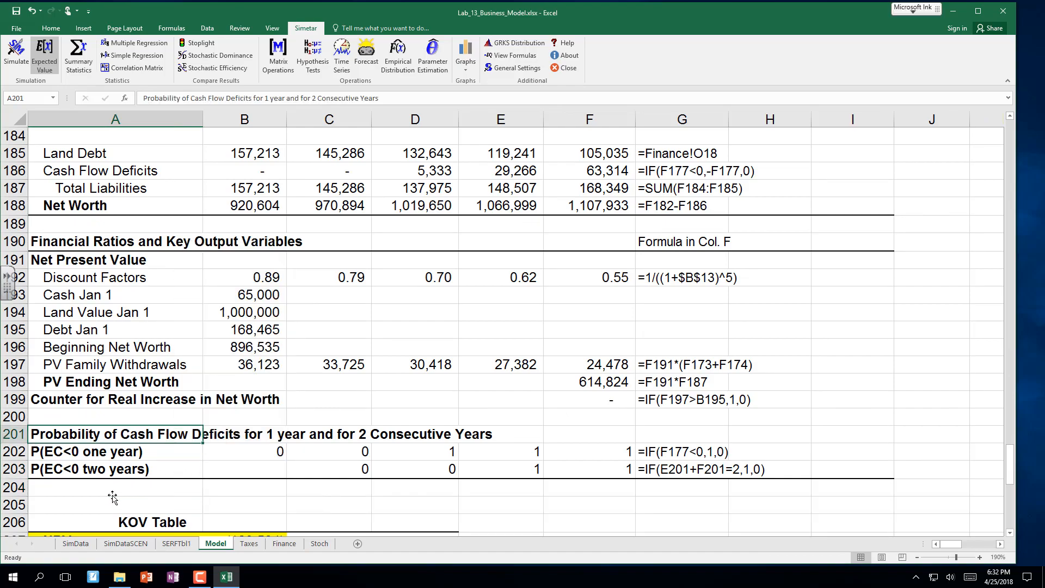
pyautogui.hotkey('ctrl', 'Up')
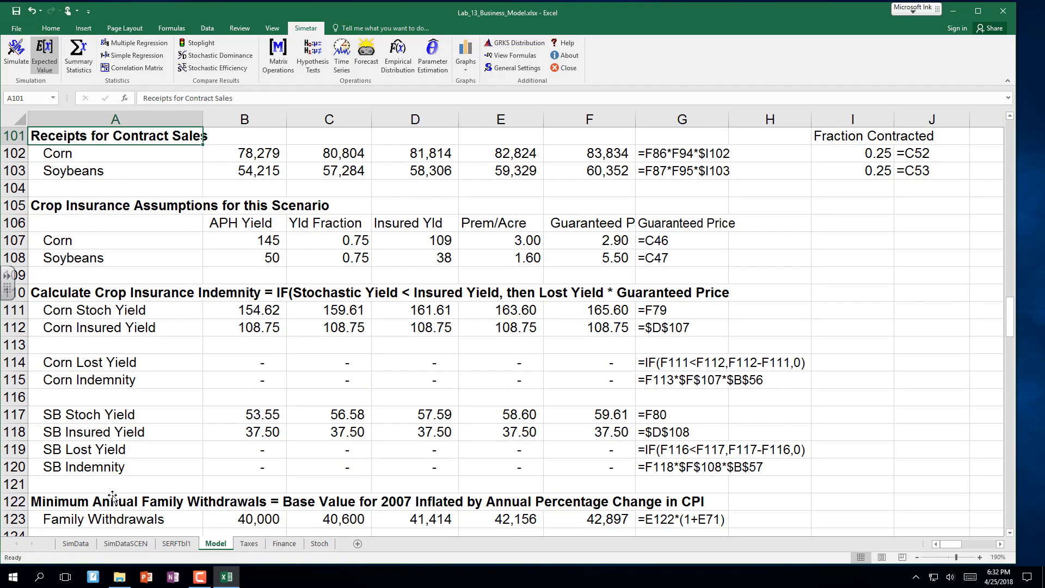
pyautogui.hotkey('ctrl', 'Up')
pyautogui.hotkey('ctrl', 'Up')
pyautogui.hotkey('ctrl', 'Up')
pyautogui.hotkey('ctrl', 'Up')
pyautogui.hotkey('ctrl', 'Up')
pyautogui.hotkey('ctrl', 'Up')
pyautogui.hotkey('ctrl', 'Up')
pyautogui.hotkey('ctrl', 'Up')
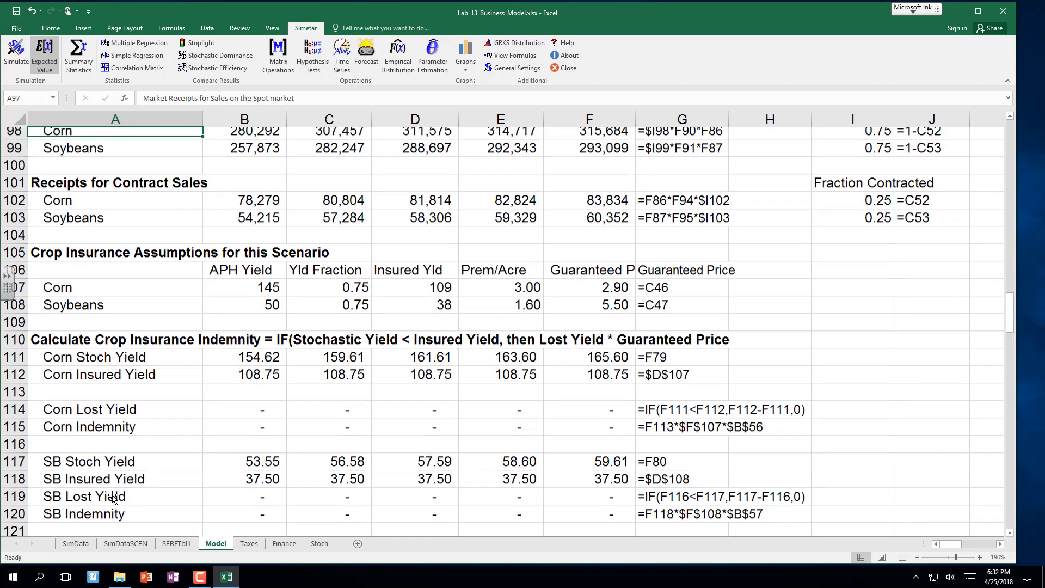
pyautogui.hotkey('ctrl', 'Up')
pyautogui.hotkey('ctrl', 'Up')
pyautogui.hotkey('ctrl', 'Up')
pyautogui.hotkey('ctrl', 'Up')
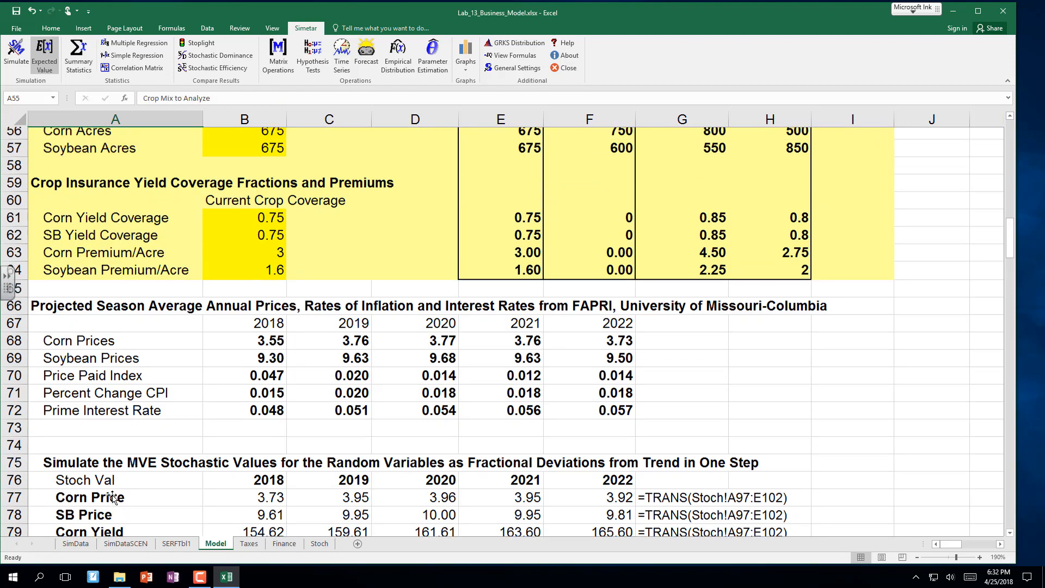
pyautogui.press('Down')
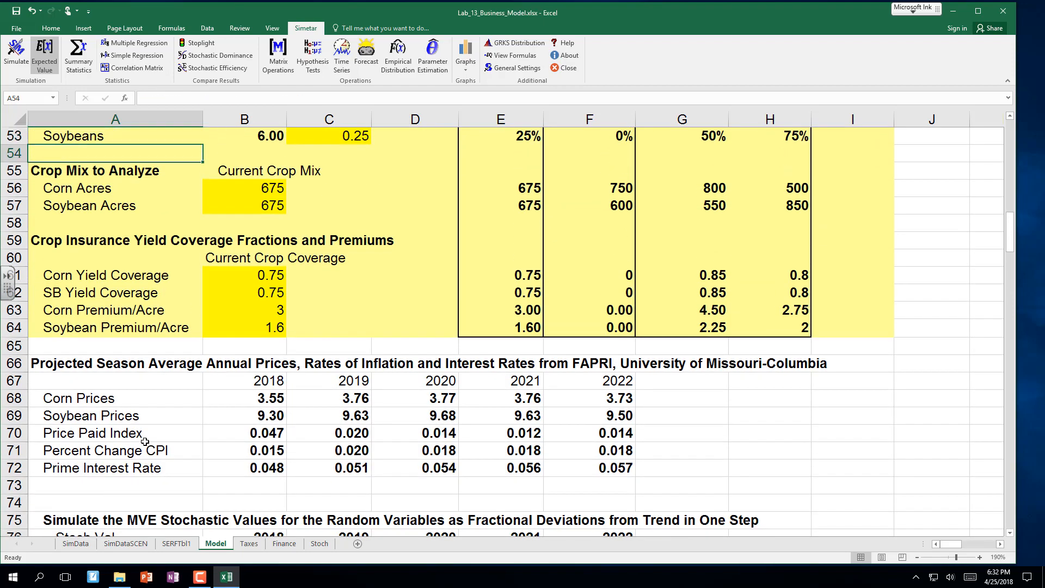
pyautogui.click(9, 363)
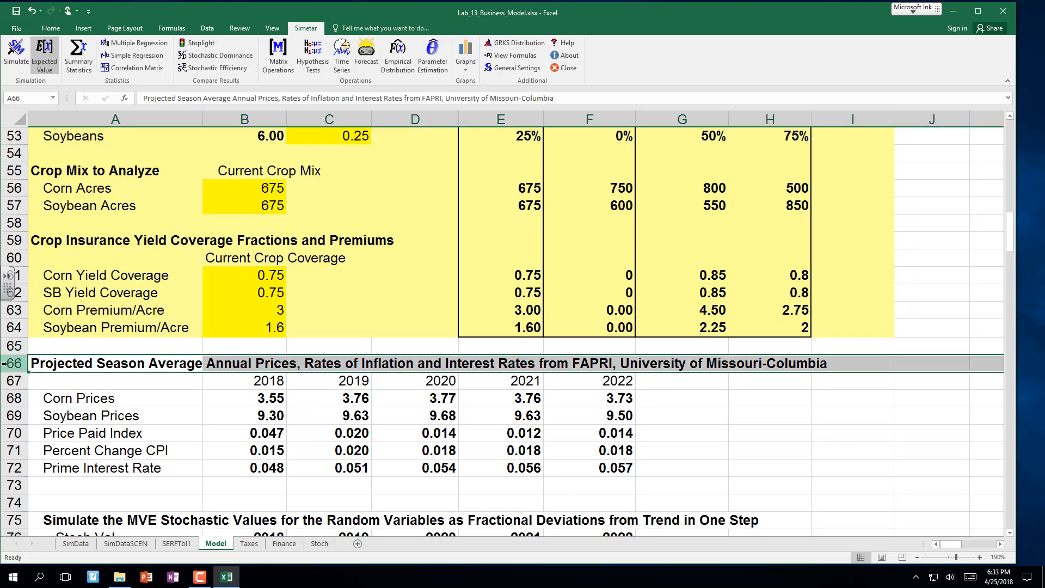
pyautogui.moveTo(5, 363); pyautogui.dragTo(24, 467)
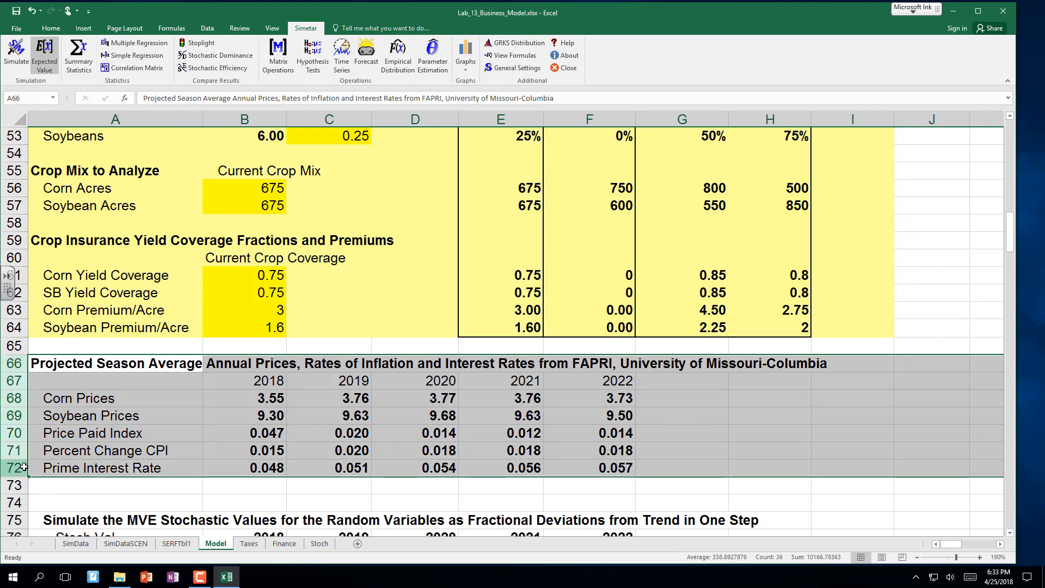
pyautogui.rightClick(10, 432)
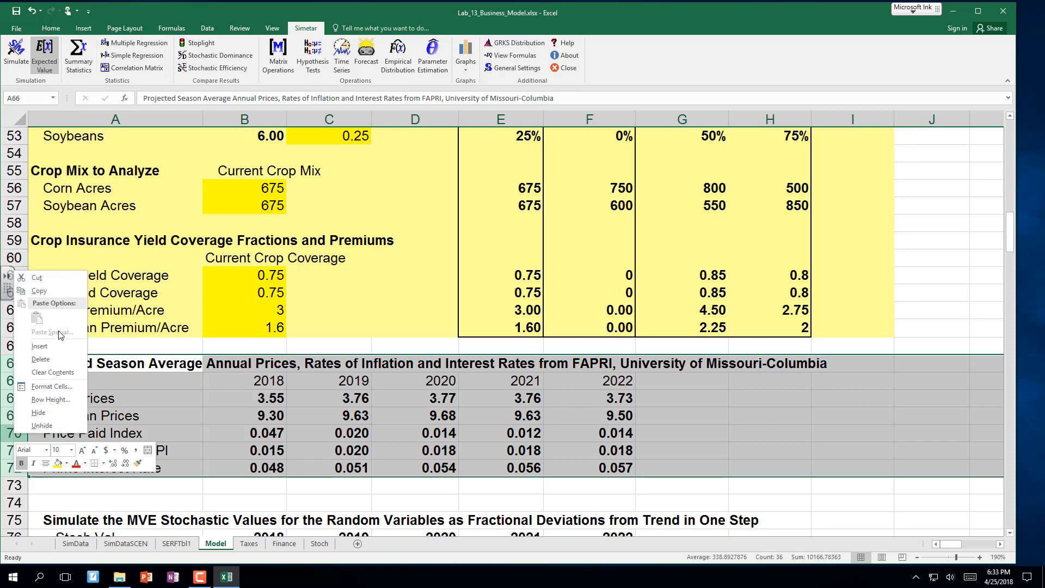
pyautogui.click(39, 346)
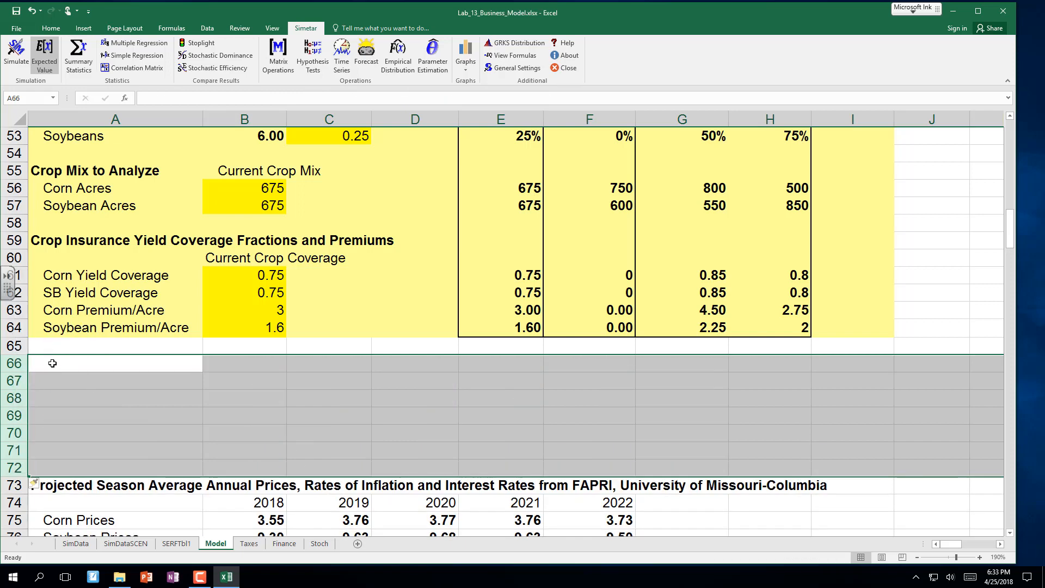
# Step: Examine the projected prices, inflation and interest rate section below the newly inserted rows
pyautogui.click(69, 488)
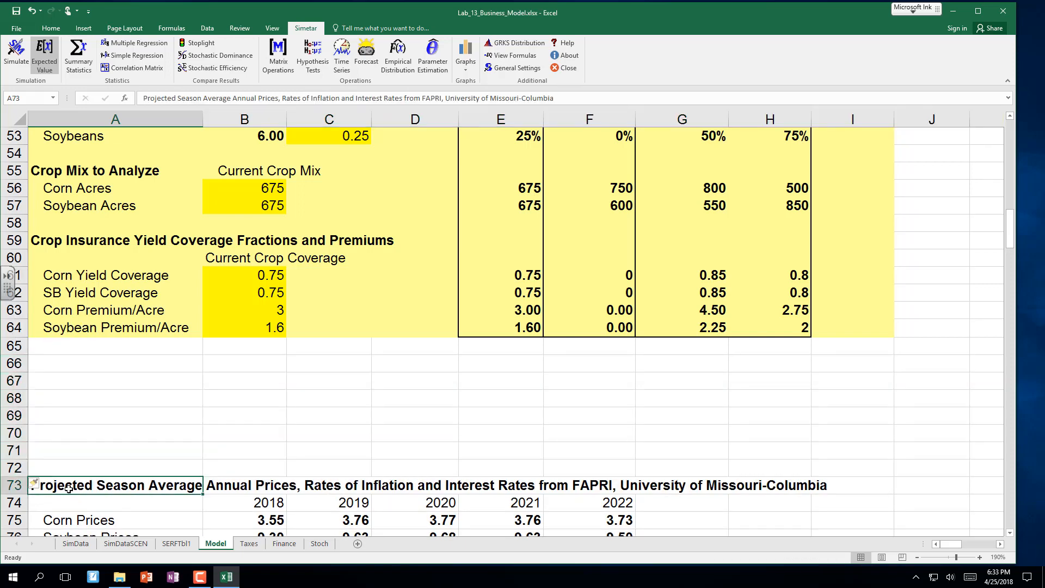
pyautogui.press('Down')
pyautogui.press('Down')
pyautogui.press('Down')
pyautogui.press('Down')
pyautogui.press('Down')
pyautogui.press('Down')
pyautogui.press('Down')
pyautogui.press('Down')
pyautogui.press('Down')
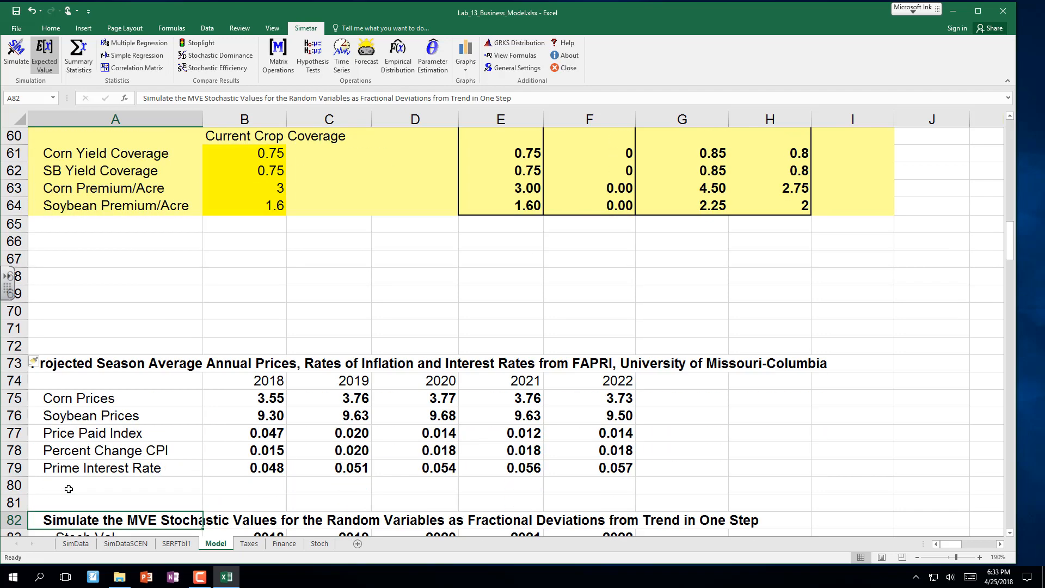
pyautogui.click(12, 366)
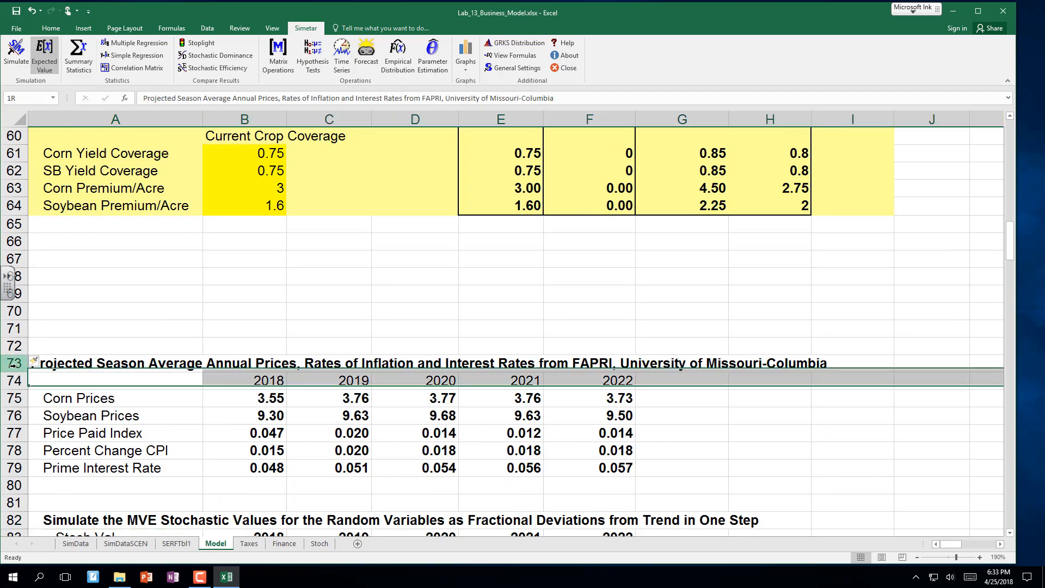
pyautogui.moveTo(12, 365); pyautogui.dragTo(136, 368)
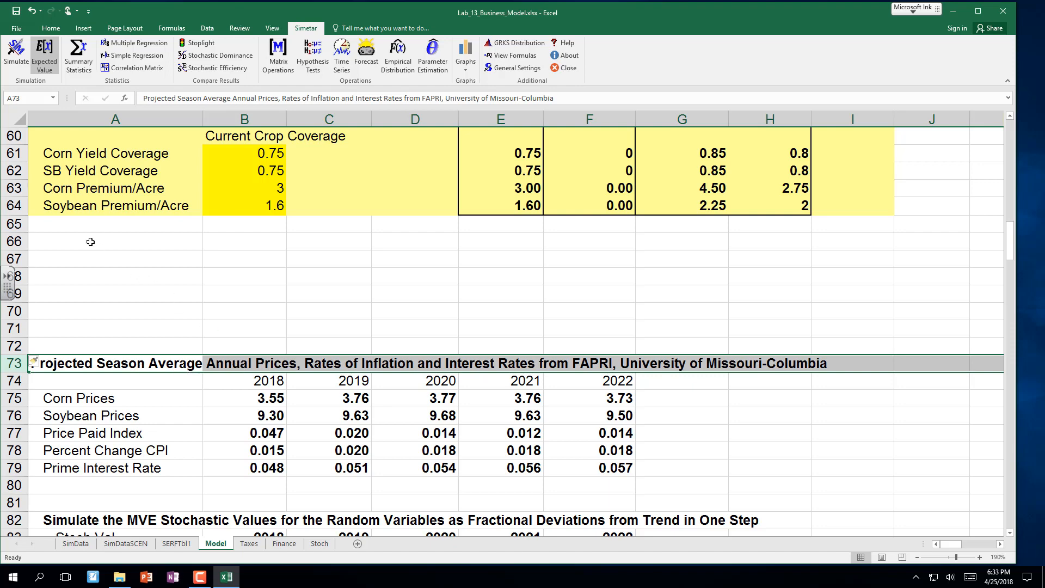
# Step: Enter the heading Revenue Insurance in A66, with the row labels Corn in A67 and Soybeans in A68
pyautogui.click(68, 240)
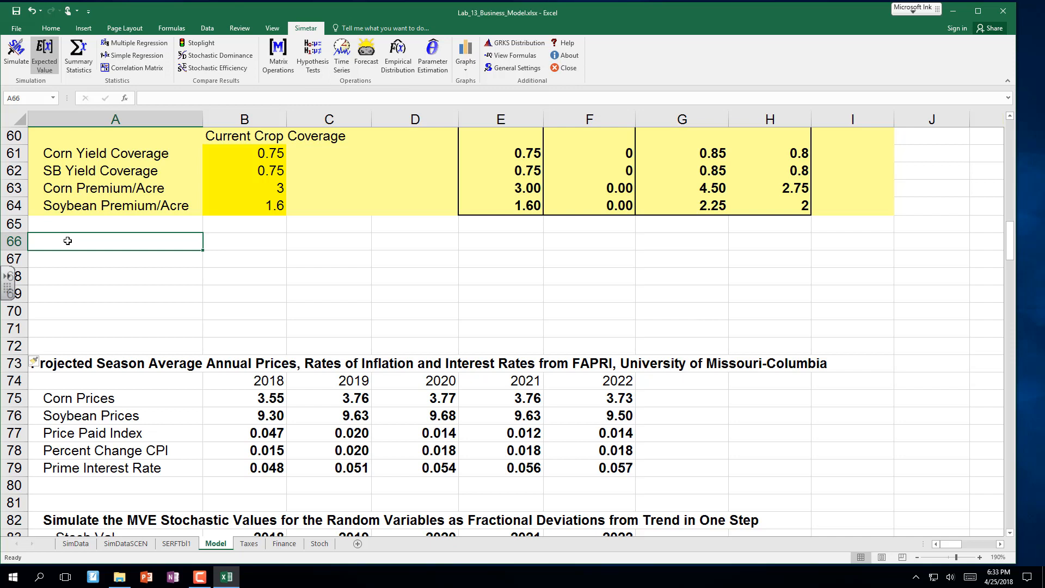
pyautogui.write('Re')
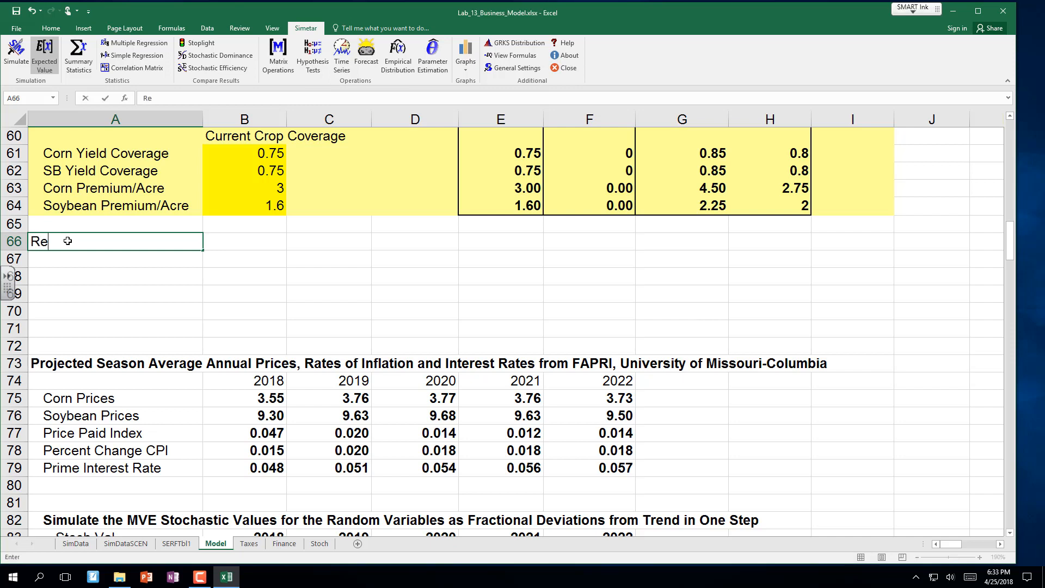
pyautogui.write('venue Insurance')
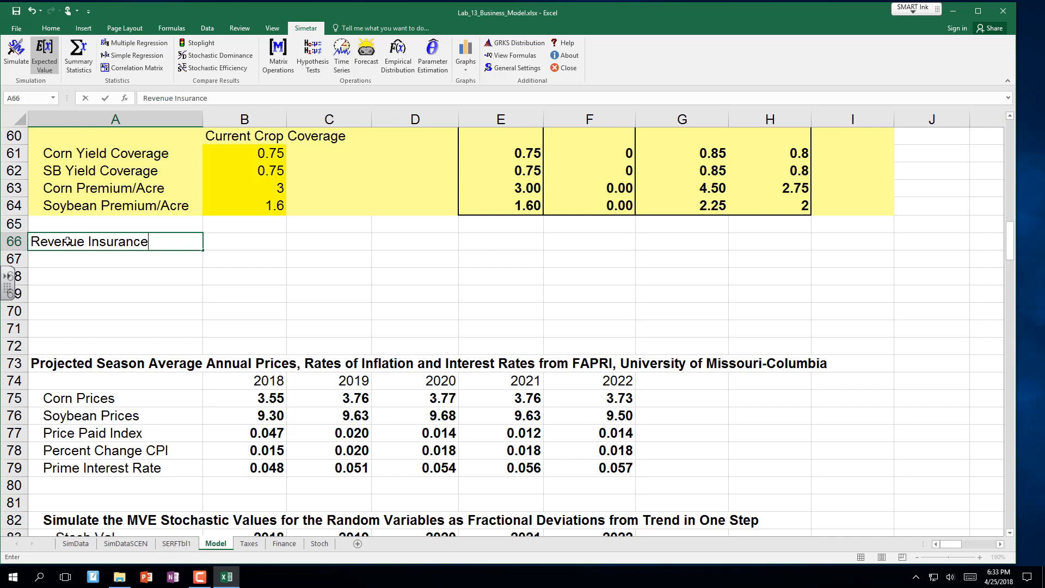
pyautogui.press('Return')
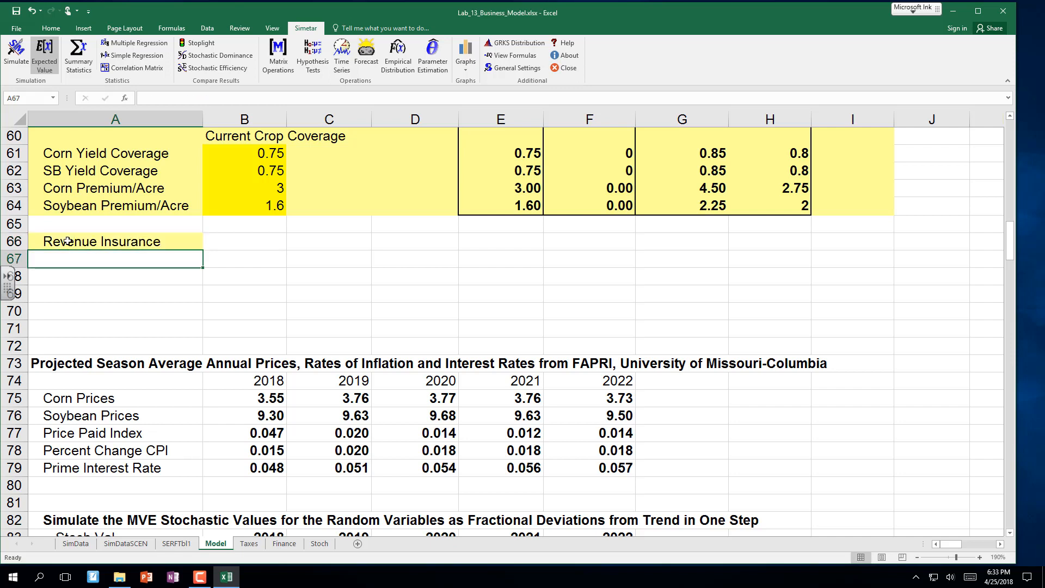
pyautogui.write('Cor')
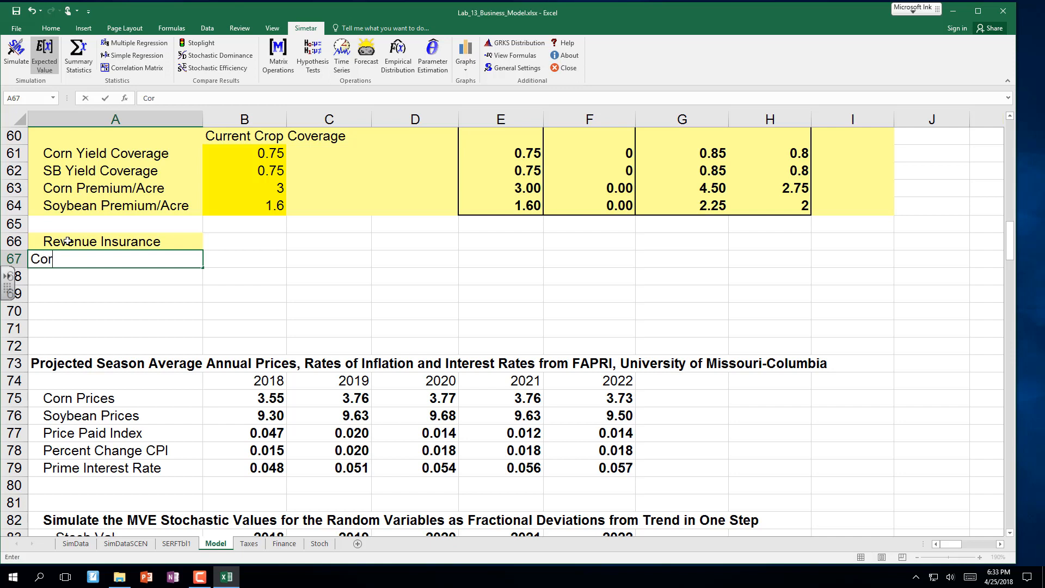
pyautogui.write('n')
pyautogui.press('Return')
pyautogui.write('S')
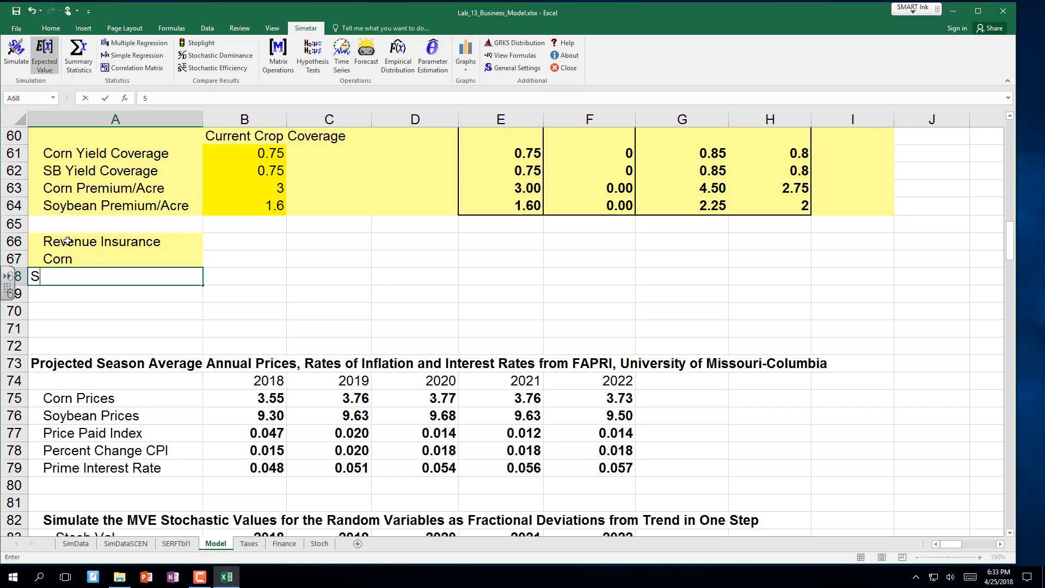
pyautogui.write('oybeans')
pyautogui.press('Return')
# Step: Add the column headings APH in B66 and Fraction Insure in C66 of the Revenue Insurance section
pyautogui.press('Up')
pyautogui.press('Up')
pyautogui.press('Right')
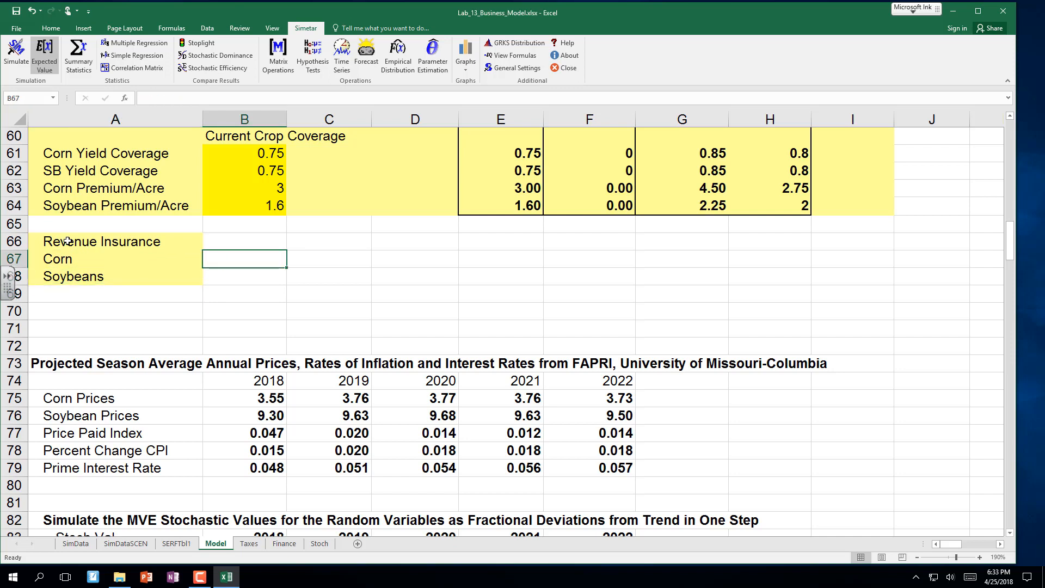
pyautogui.press('Up')
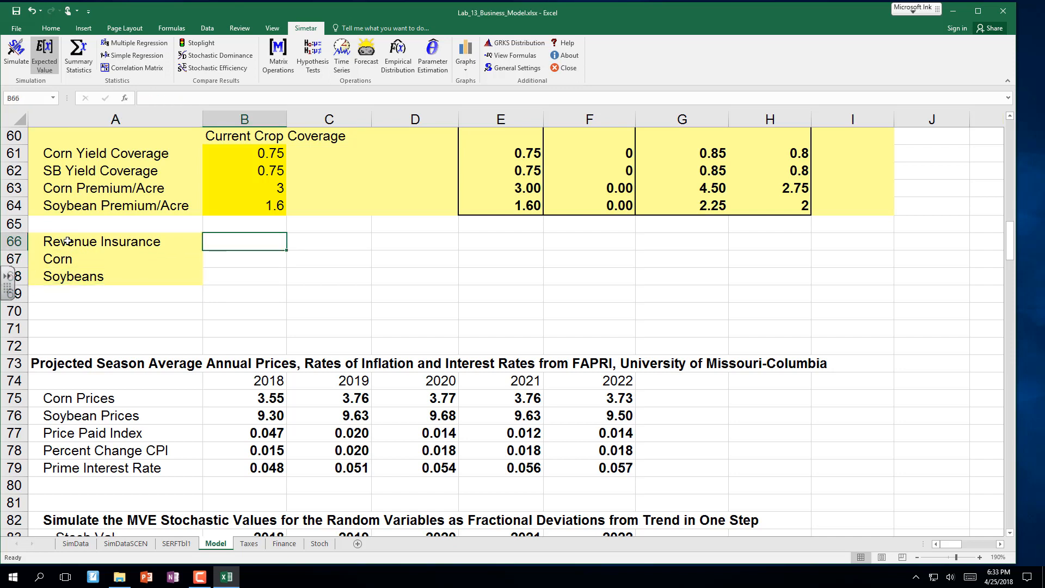
pyautogui.write('APH')
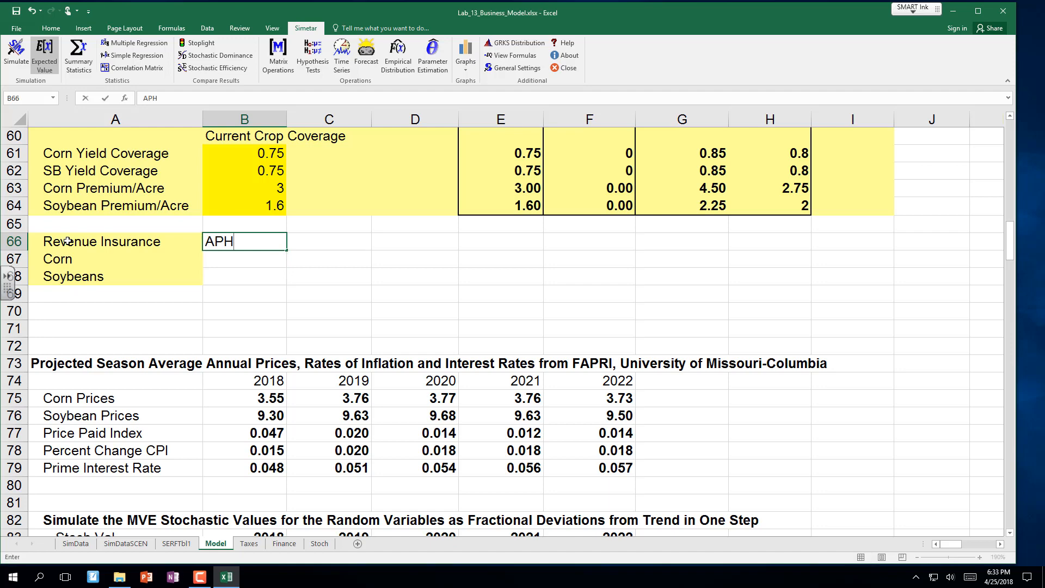
pyautogui.press('Return')
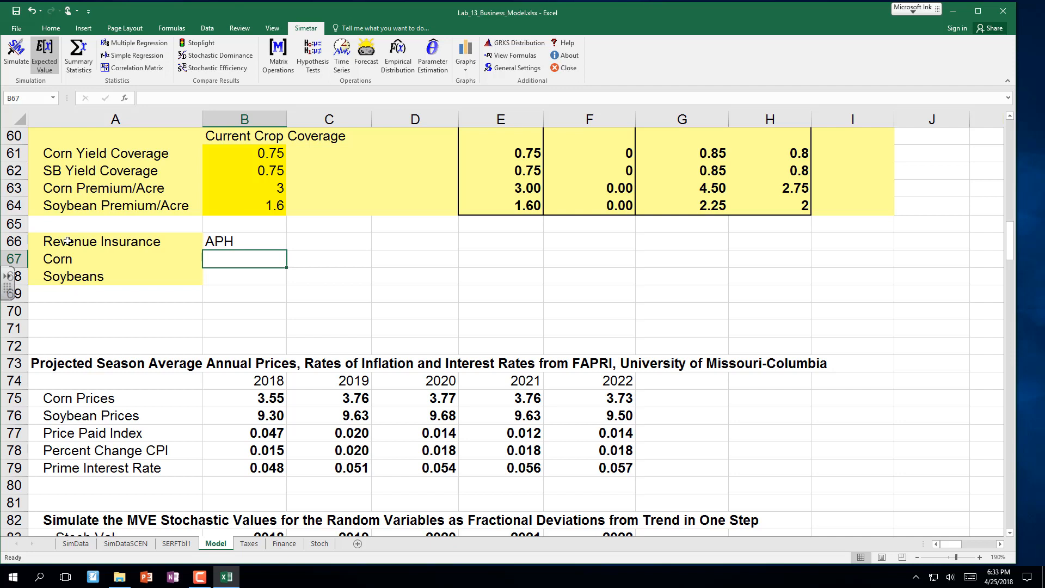
pyautogui.press('Up')
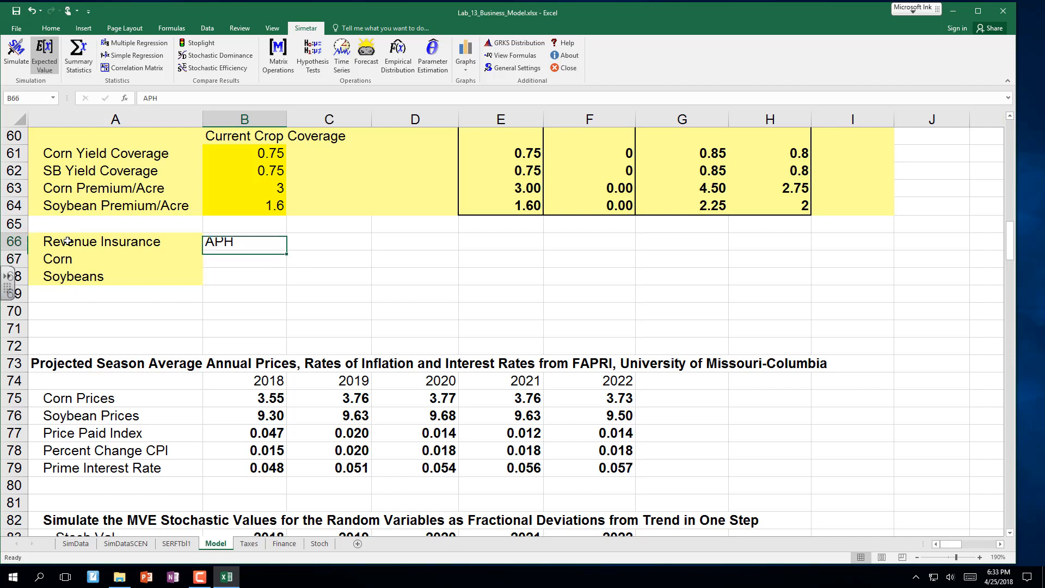
pyautogui.press('Right')
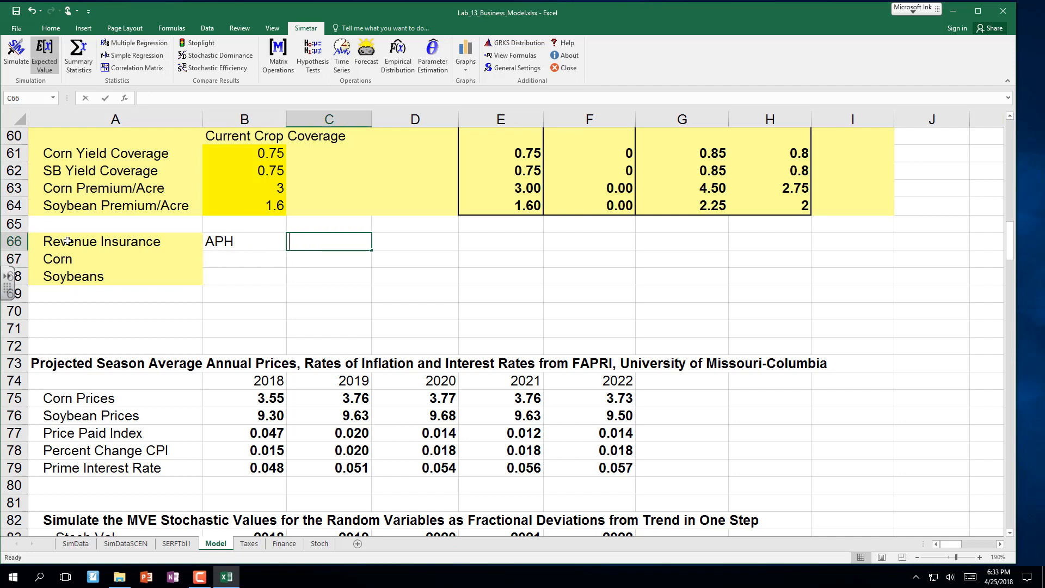
pyautogui.write('Fraction')
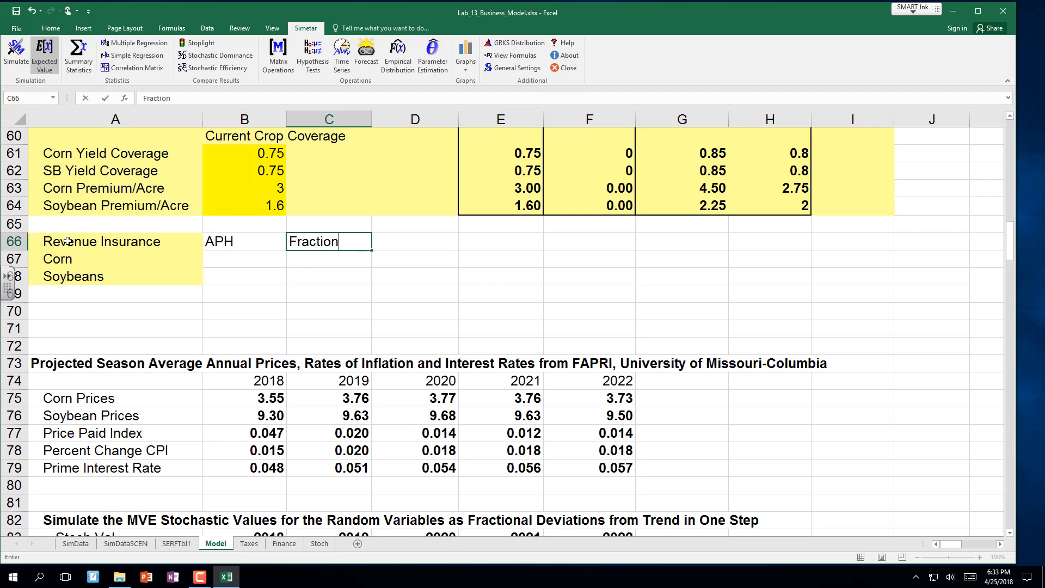
pyautogui.write(' Insure')
pyautogui.press('Right')
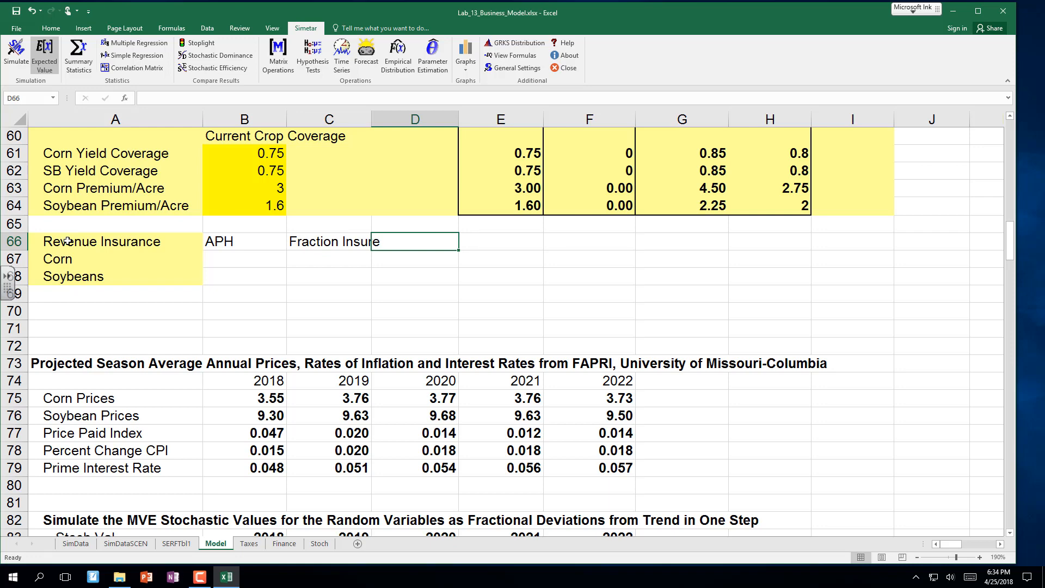
# Step: Set the insured fraction to 0.85 for corn in C67 and 0.85 for soybeans in C68
pyautogui.click(305, 246)
pyautogui.moveTo(312, 253); pyautogui.dragTo(339, 249)
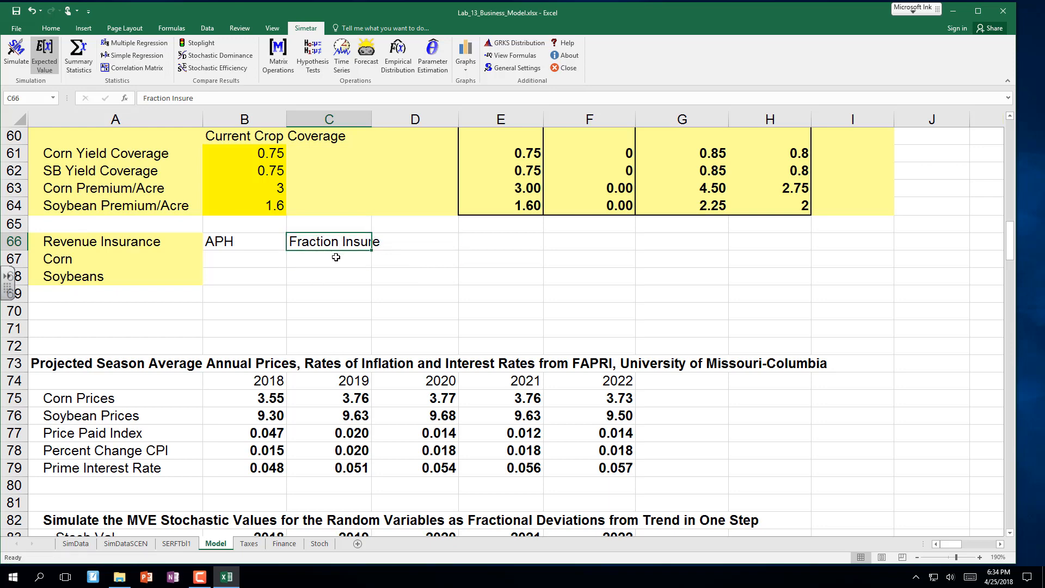
pyautogui.click(336, 257)
pyautogui.write('.')
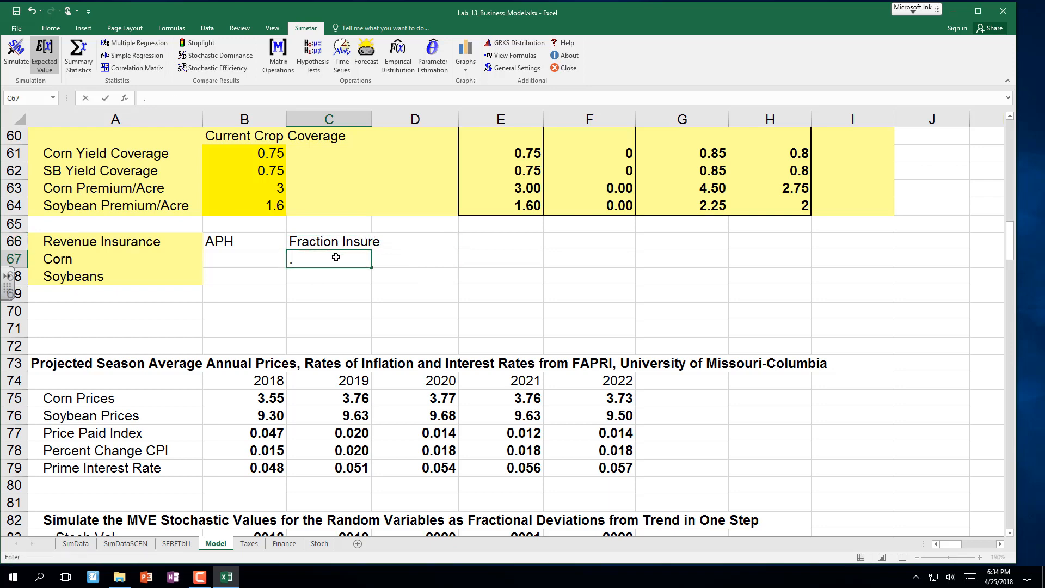
pyautogui.press('BackSpace')
pyautogui.write('8')
pyautogui.press('BackSpace')
pyautogui.write('.85')
pyautogui.click(335, 257)
pyautogui.press('Return')
pyautogui.write('.8')
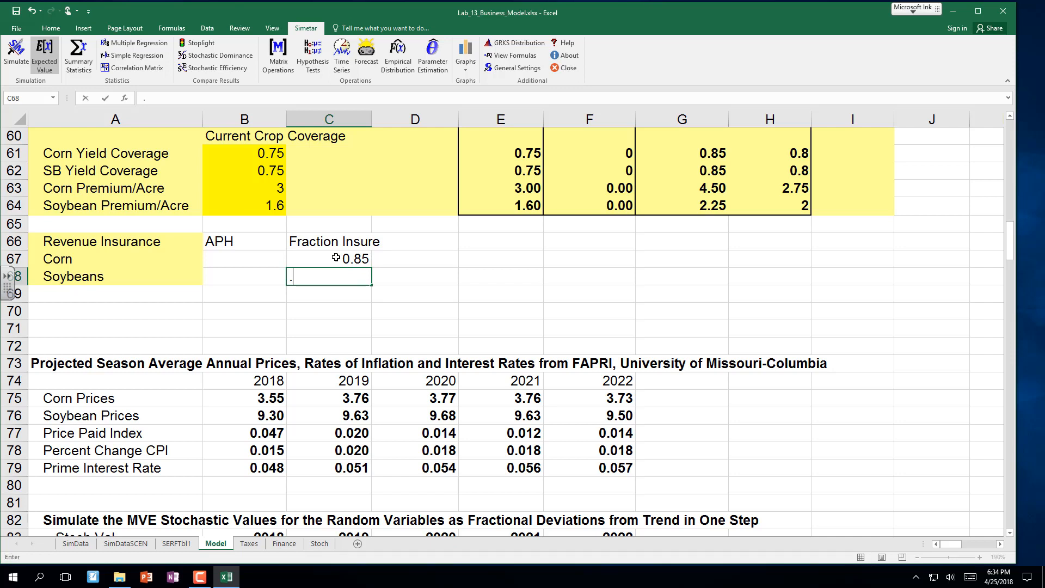
pyautogui.write('5')
pyautogui.press('Return')
# Step: Add the heading Prem $/acre in D66, with premiums of 12 for corn and 15 for soybeans below it
pyautogui.press('Up')
pyautogui.press('Up')
pyautogui.press('Up')
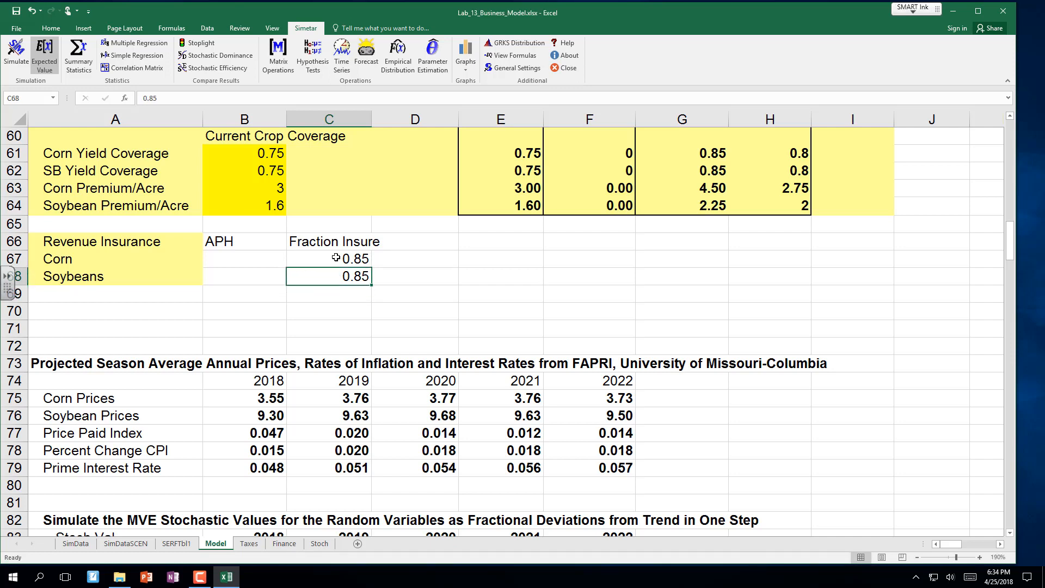
pyautogui.press('Right')
pyautogui.write('Prem')
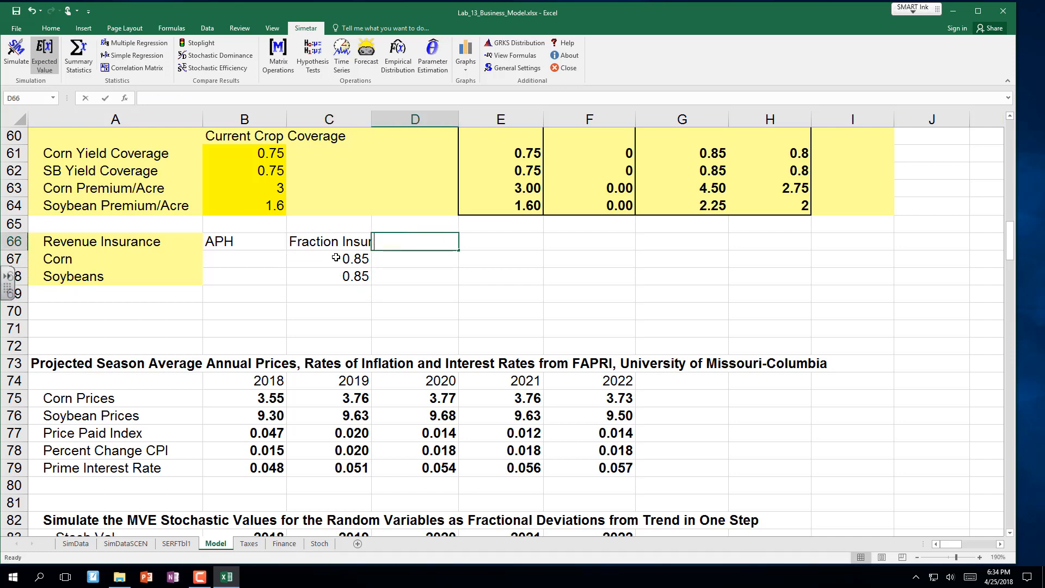
pyautogui.write(' $/acre')
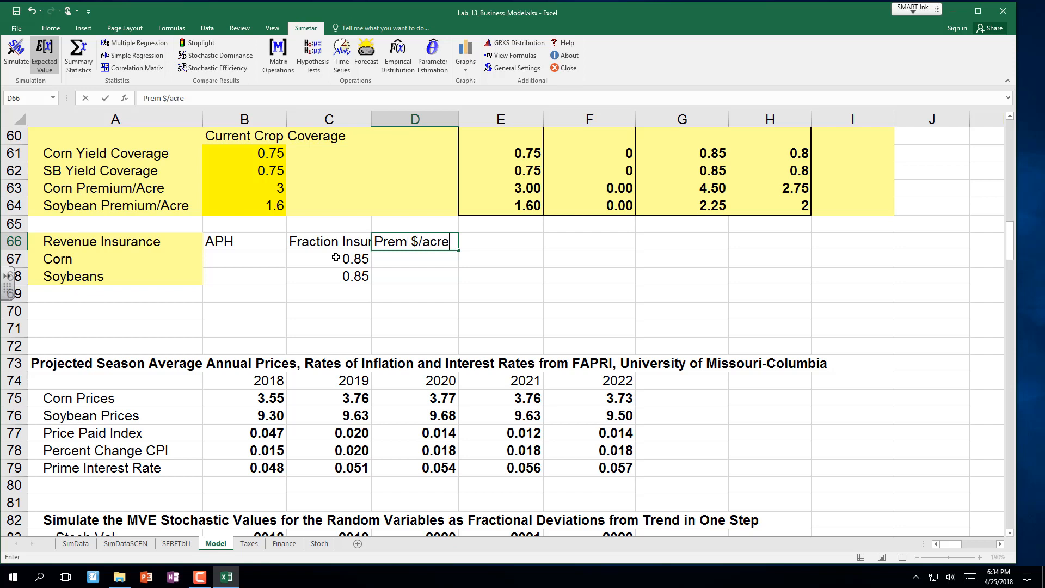
pyautogui.press('Return')
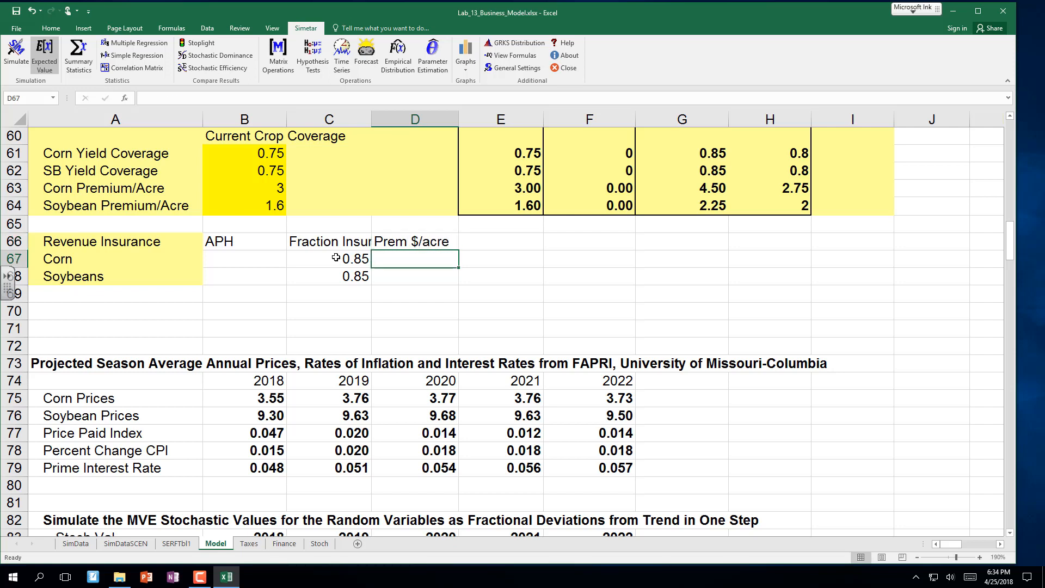
pyautogui.write('12')
pyautogui.press('Return')
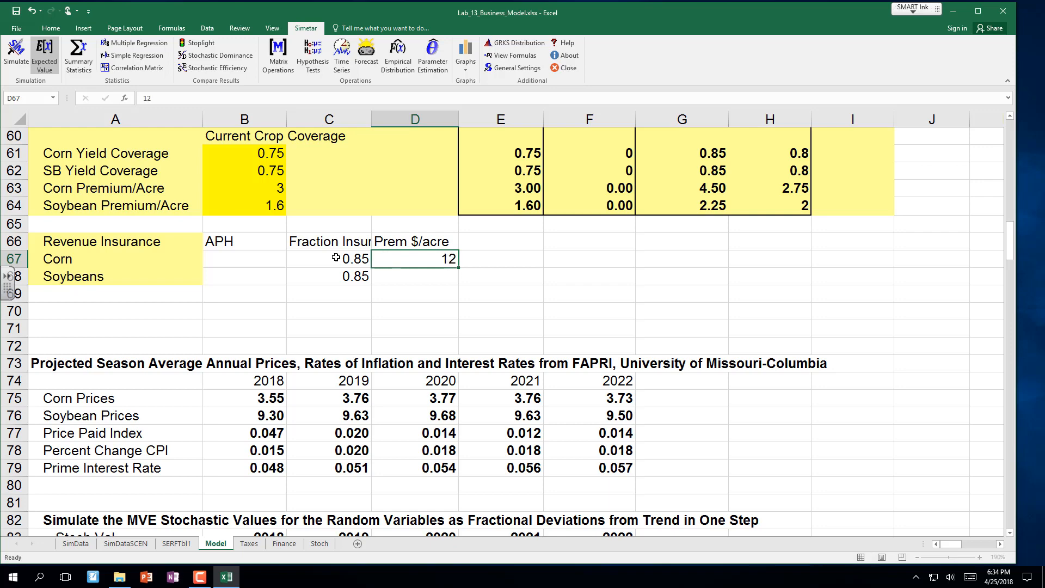
pyautogui.write('15')
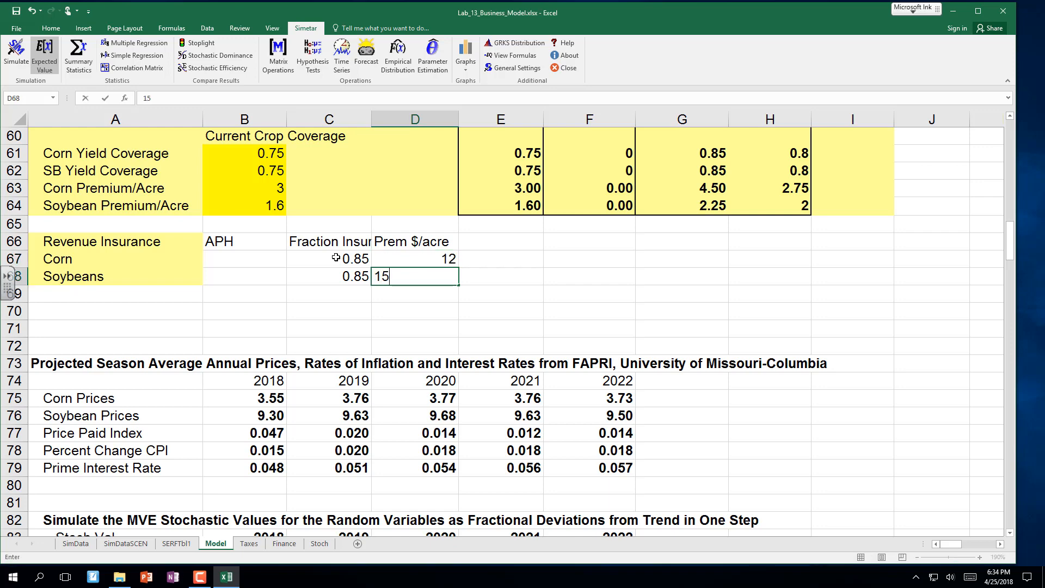
pyautogui.press('Return')
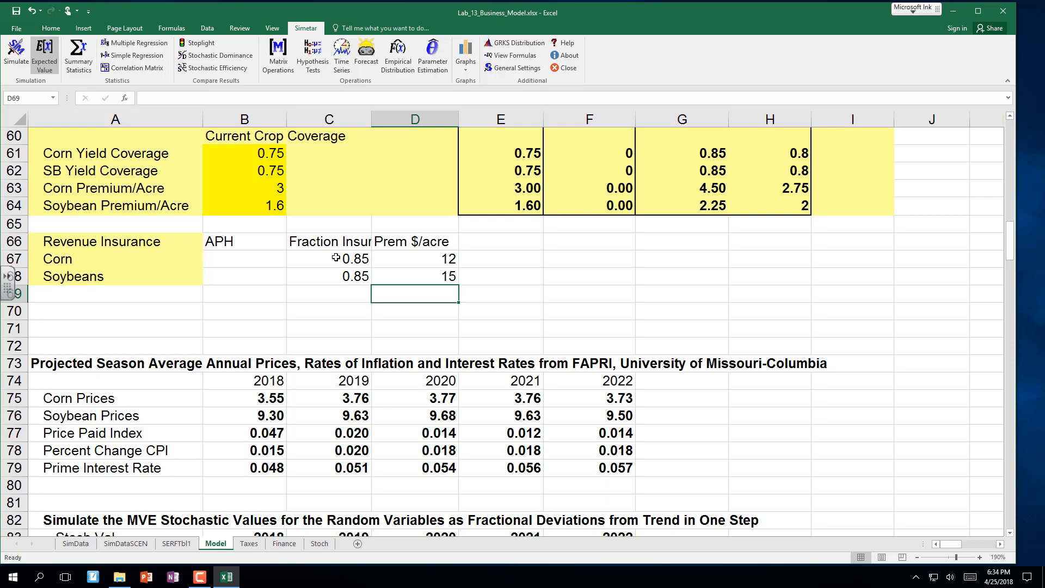
# Step: Enter the column heading Price Buy at Spring in E66
pyautogui.click(247, 258)
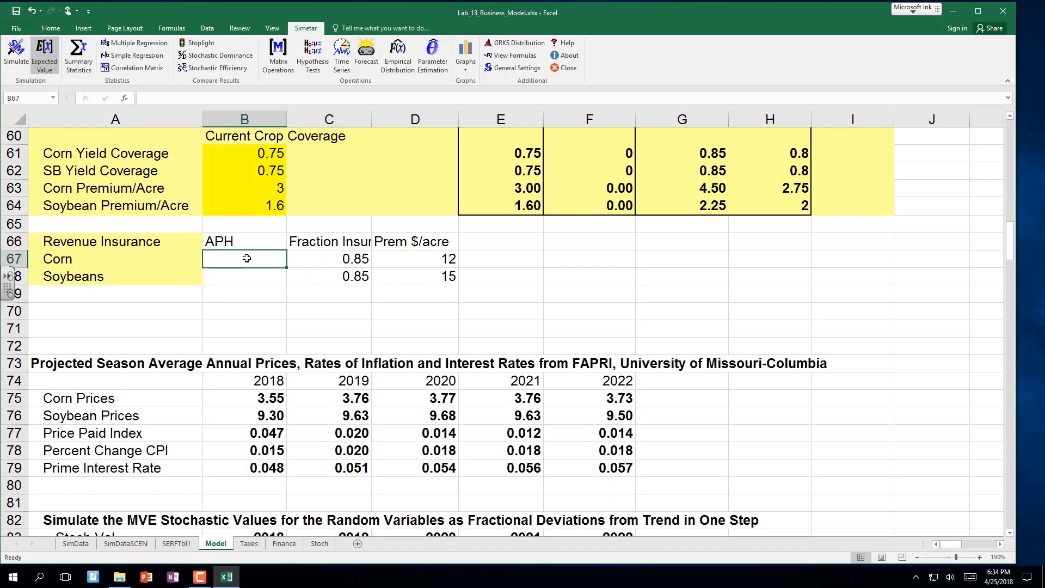
pyautogui.click(496, 247)
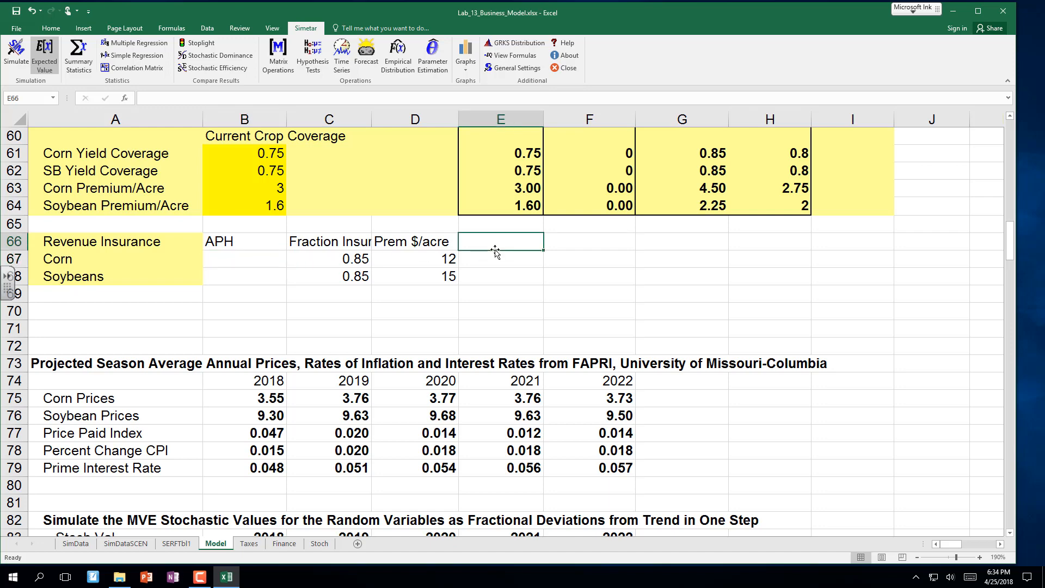
pyautogui.write('Price')
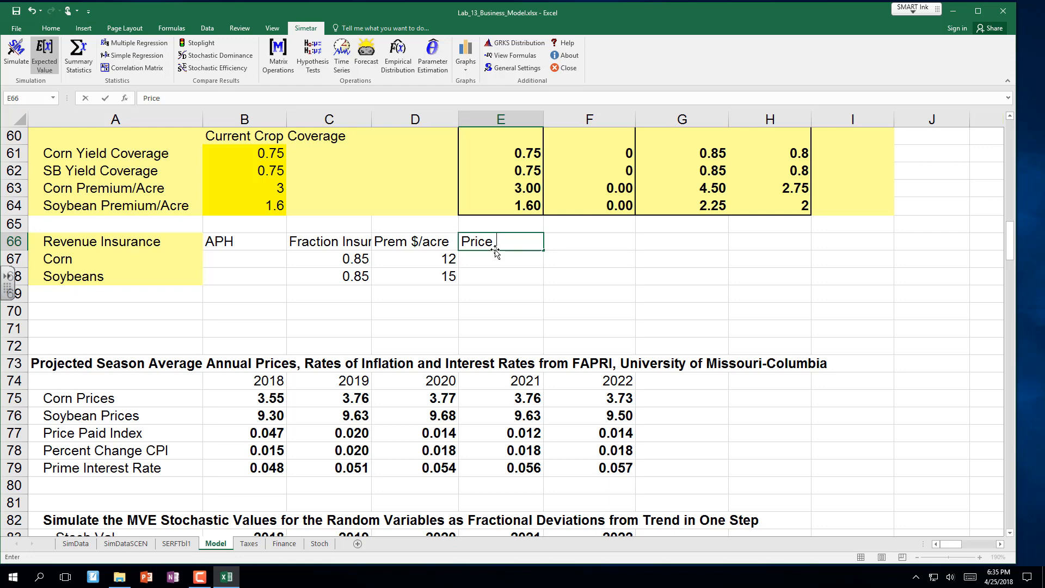
pyautogui.write('Buy at Spring')
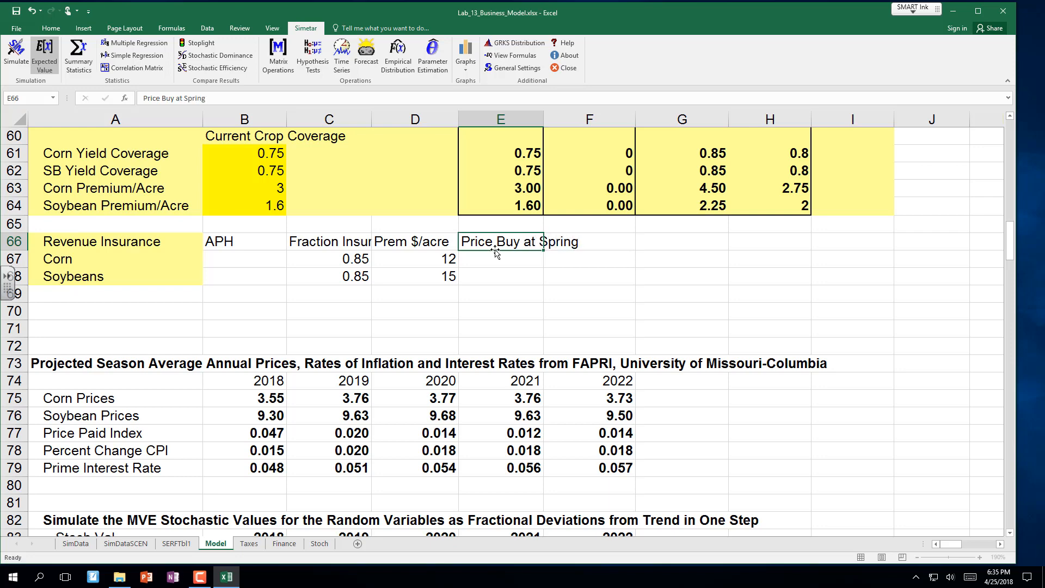
pyautogui.press('Return')
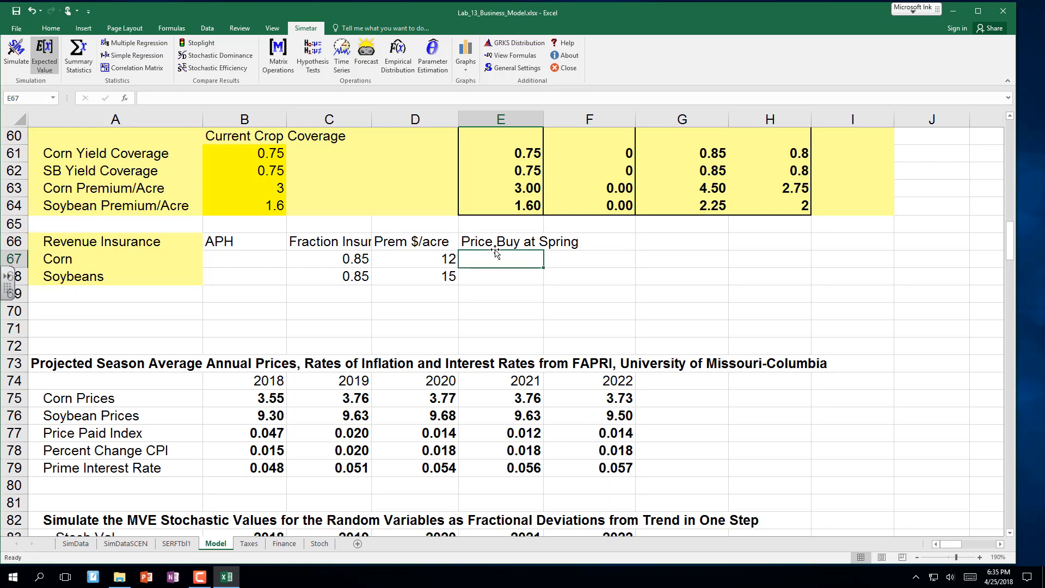
# Step: Enter the column heading Futres Price at Harvest time in G66
pyautogui.press('Up')
pyautogui.press('Right')
pyautogui.press('Right')
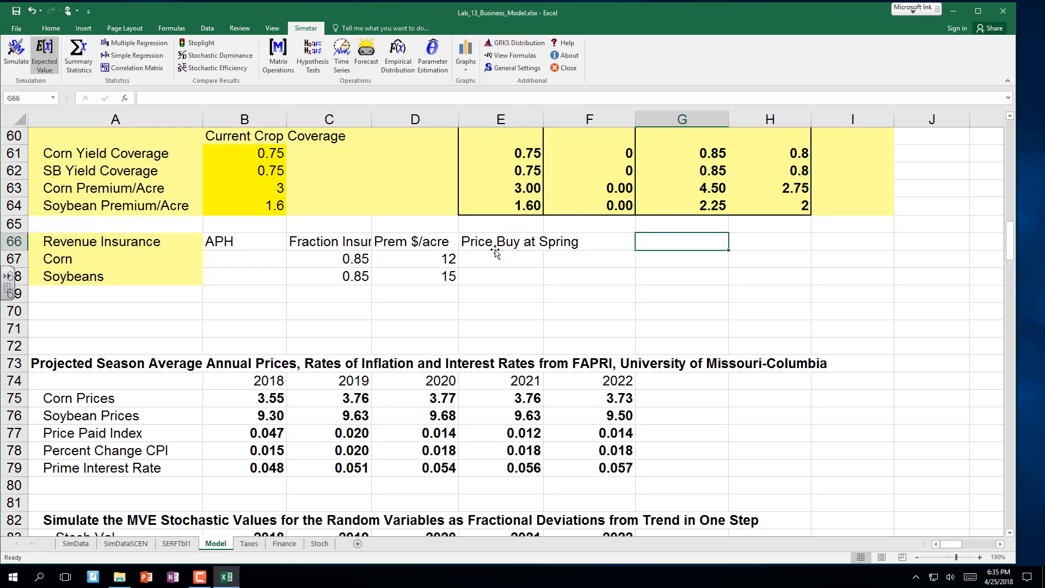
pyautogui.write('Futres ')
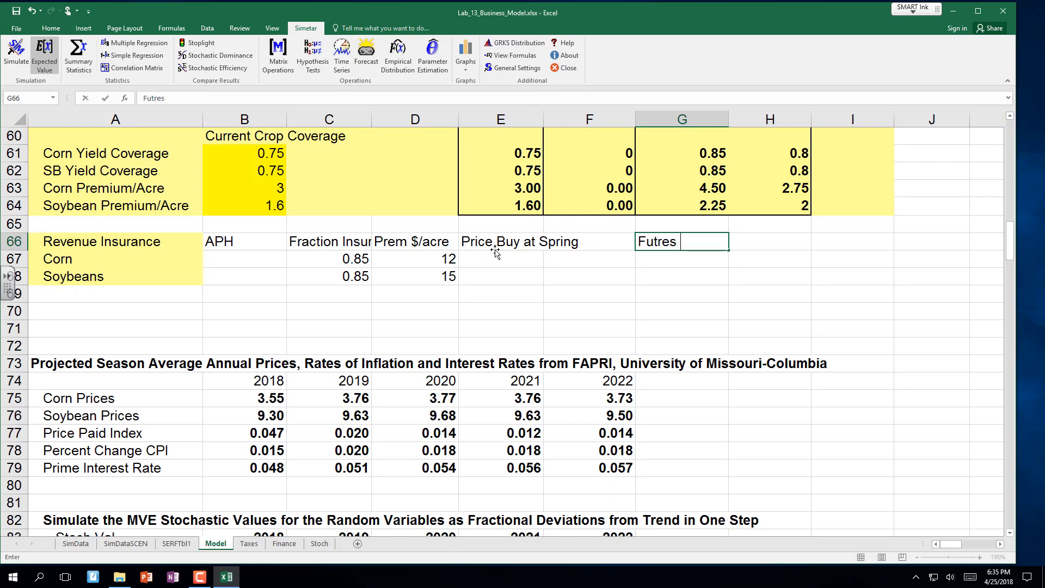
pyautogui.write('Price at Har')
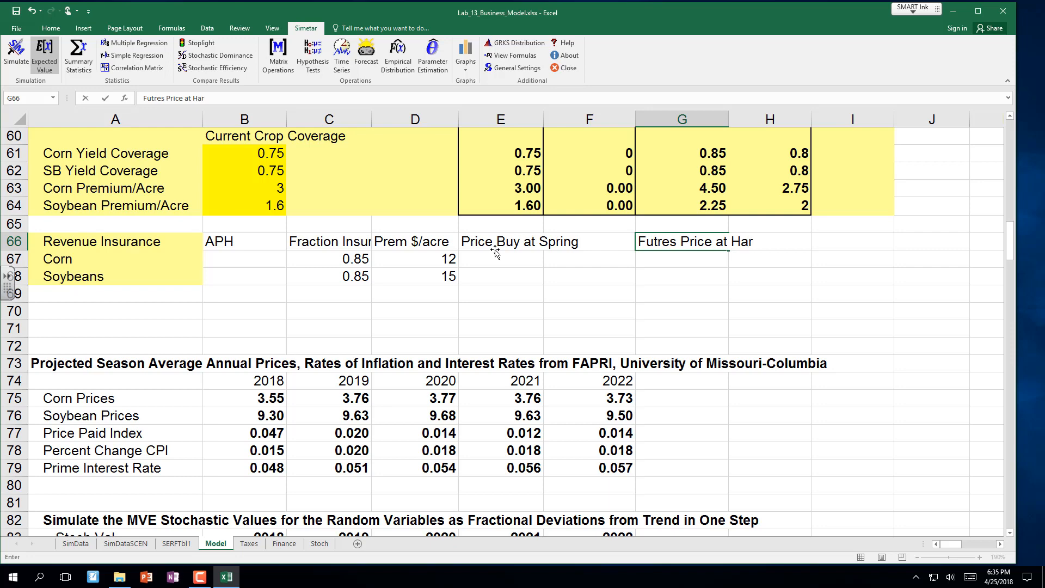
pyautogui.write('vest time')
pyautogui.press('Return')
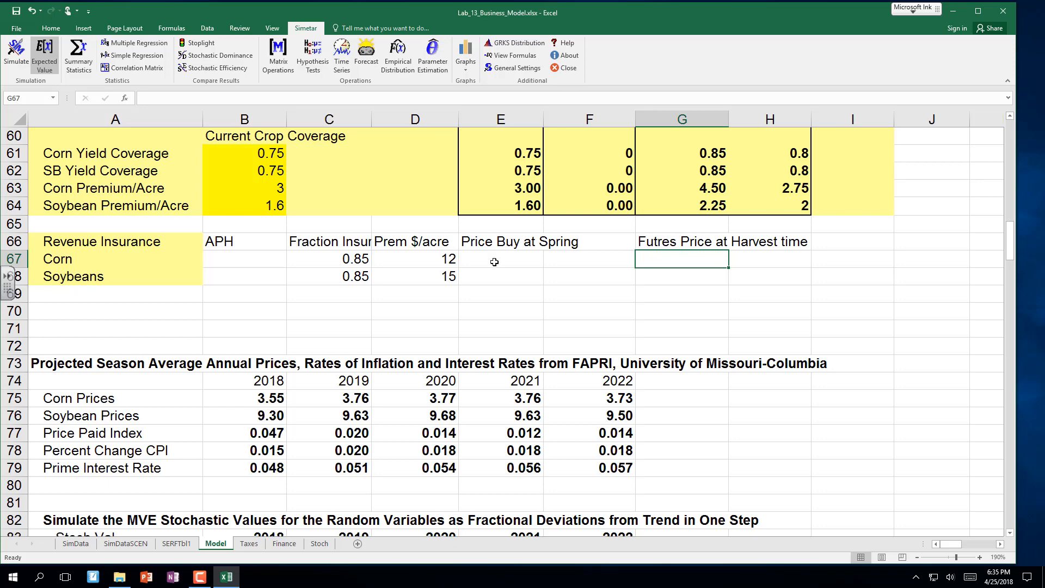
# Step: Enter the spring purchase prices: 3.3 for corn in E67 and 7.89 for soybeans in E68
pyautogui.click(495, 262)
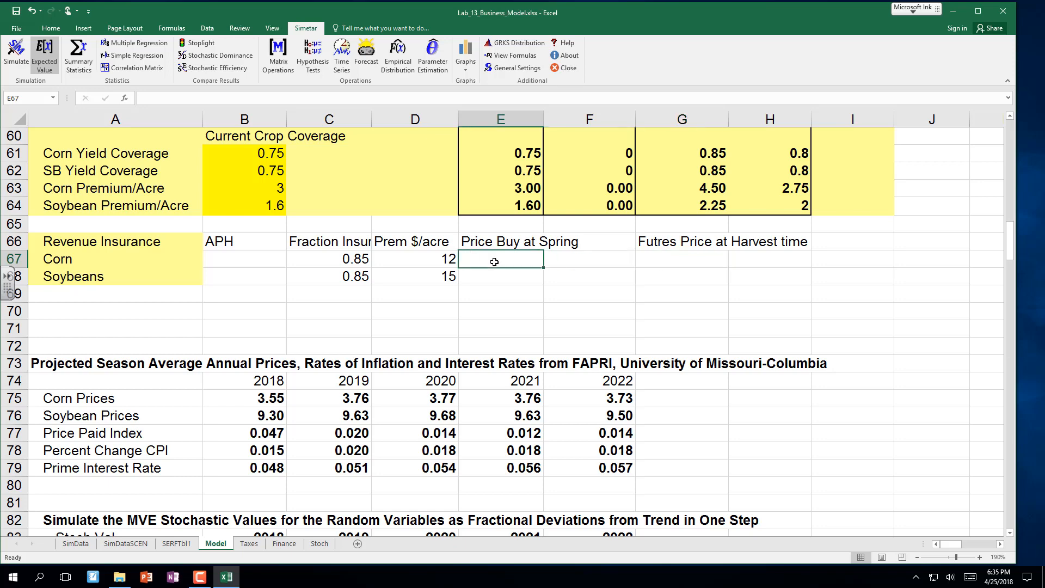
pyautogui.write('3.3')
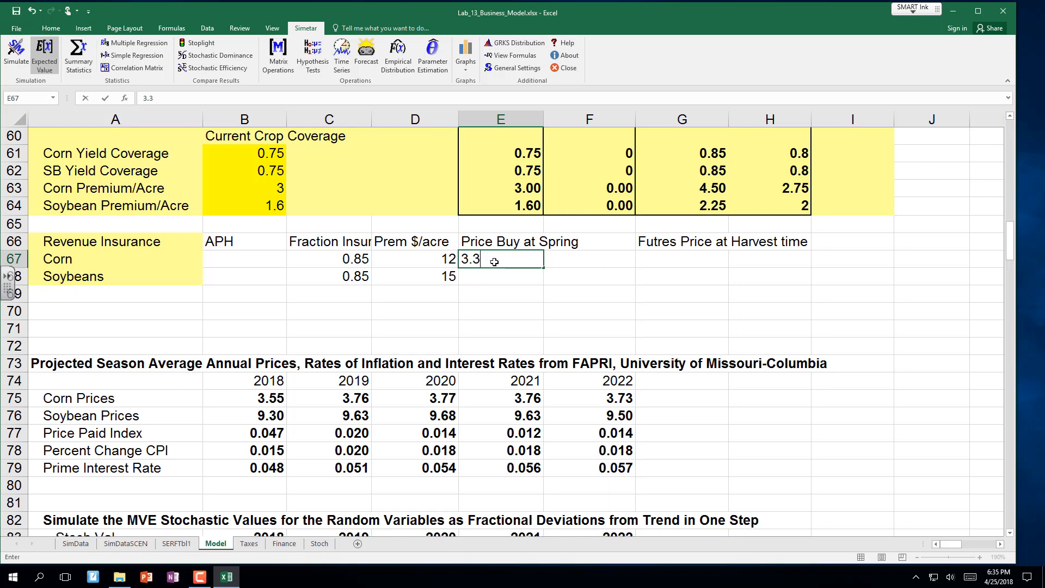
pyautogui.press('Return')
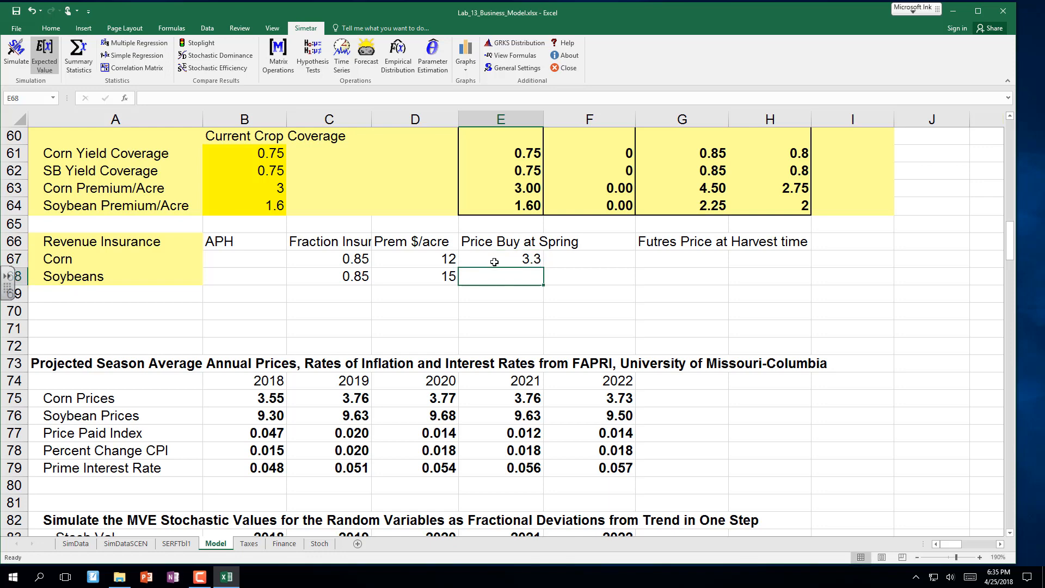
pyautogui.write('7.89')
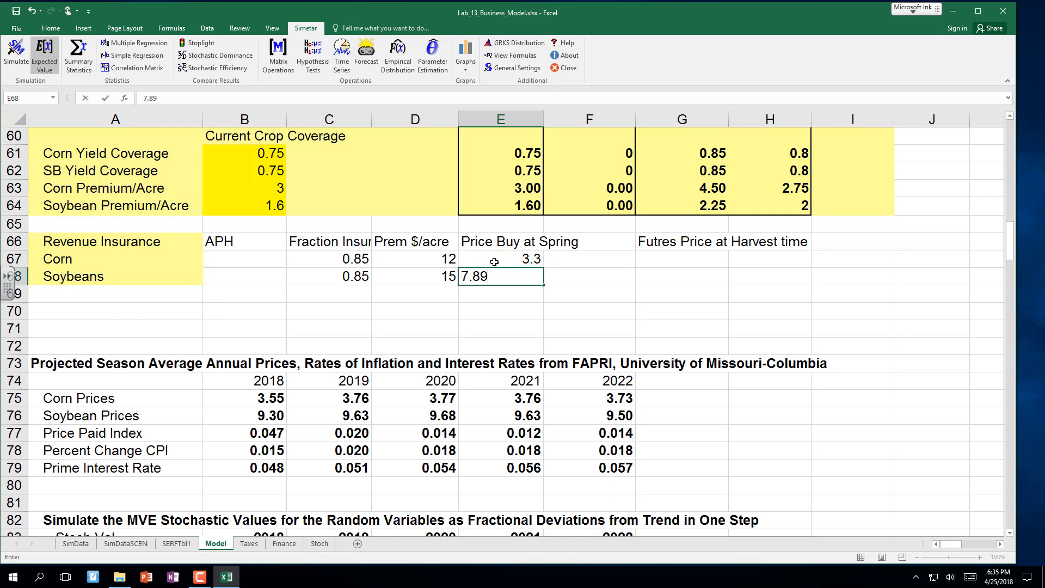
pyautogui.press('Return')
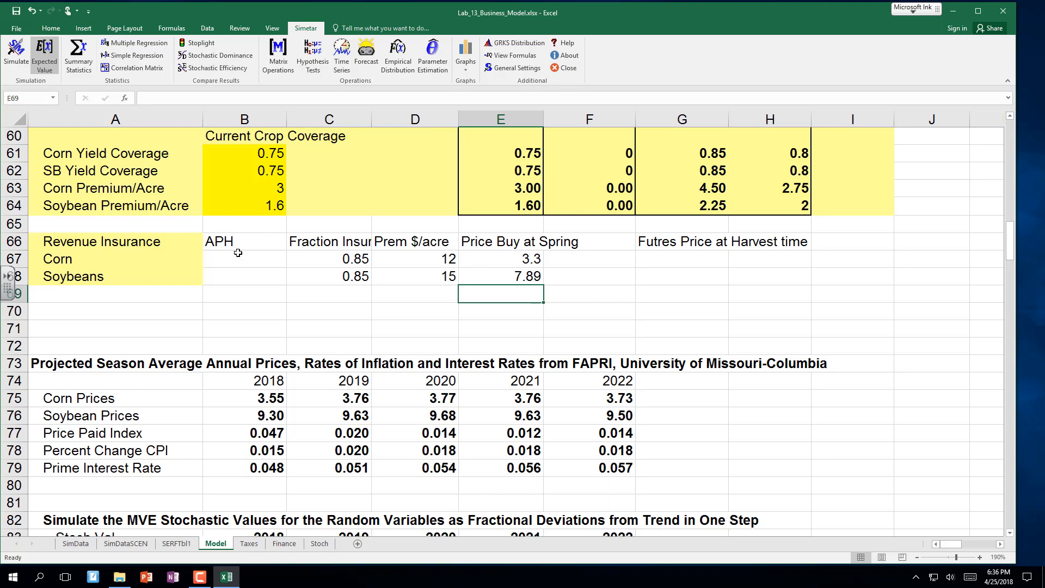
# Step: Link the corn APH in B67 to the corn APH Yield under Crop Insurance Assumptions with the formula =B46
pyautogui.click(237, 253)
pyautogui.write('=')
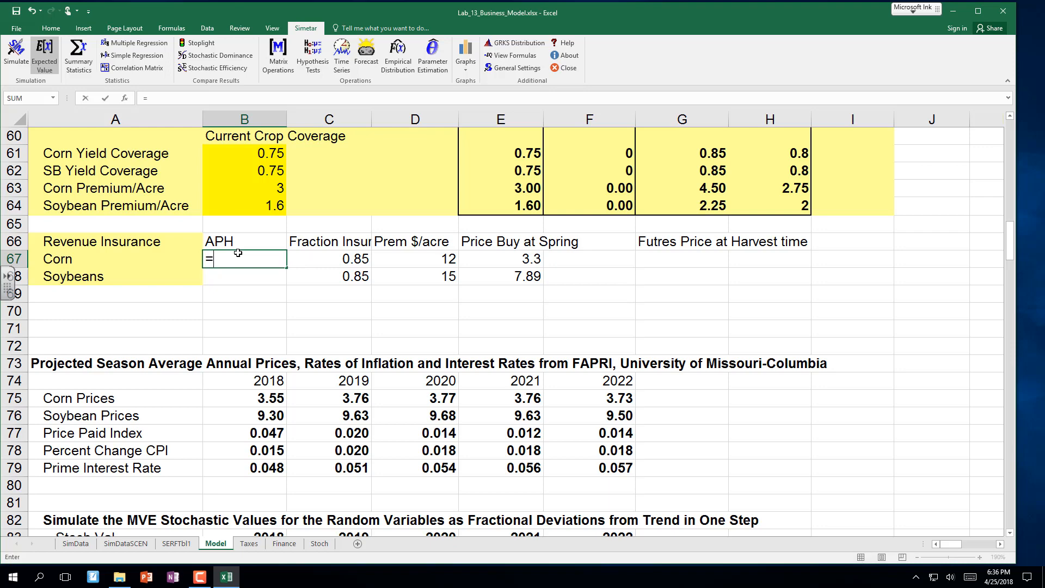
pyautogui.press('Up')
pyautogui.press('Up')
pyautogui.press('Up')
pyautogui.press('Up')
pyautogui.press('Up')
pyautogui.press('Up')
pyautogui.press('Up')
pyautogui.press('Up')
pyautogui.press('Up')
pyautogui.press('Up')
pyautogui.press('Up')
pyautogui.press('Up')
pyautogui.press('Up')
pyautogui.press('Up')
pyautogui.press('Up')
pyautogui.press('Up')
pyautogui.press('Up')
pyautogui.press('Up')
pyautogui.press('Up')
pyautogui.press('Up')
pyautogui.press('Up')
pyautogui.press('Up')
pyautogui.press('Up')
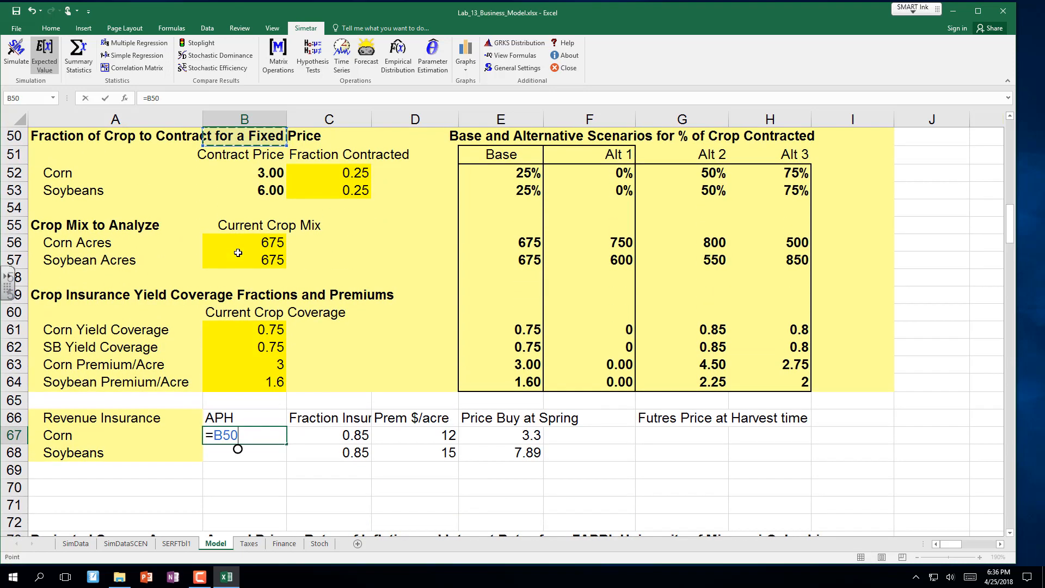
pyautogui.press('Down')
pyautogui.press('Down')
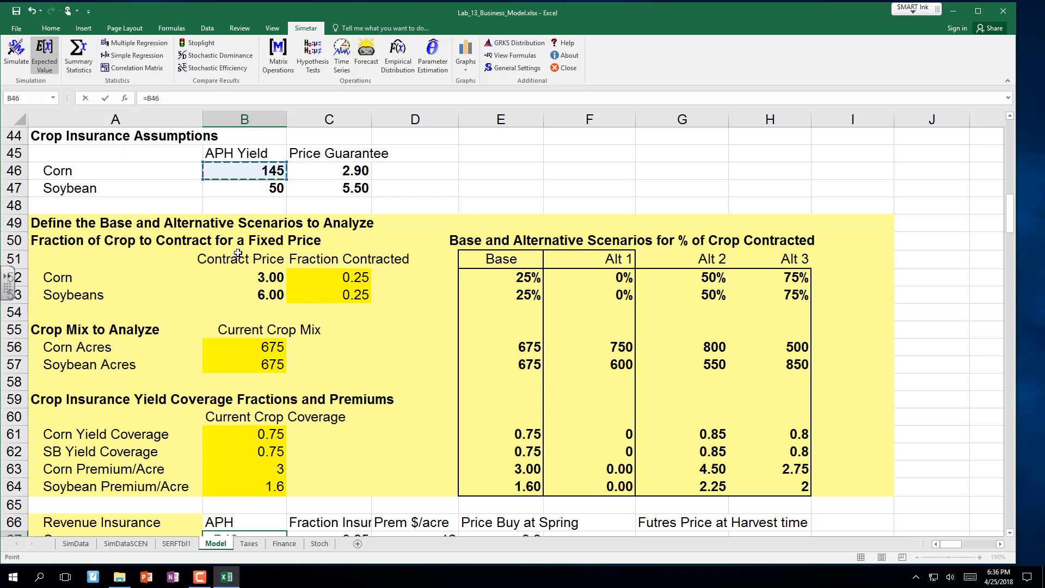
pyautogui.press('Return')
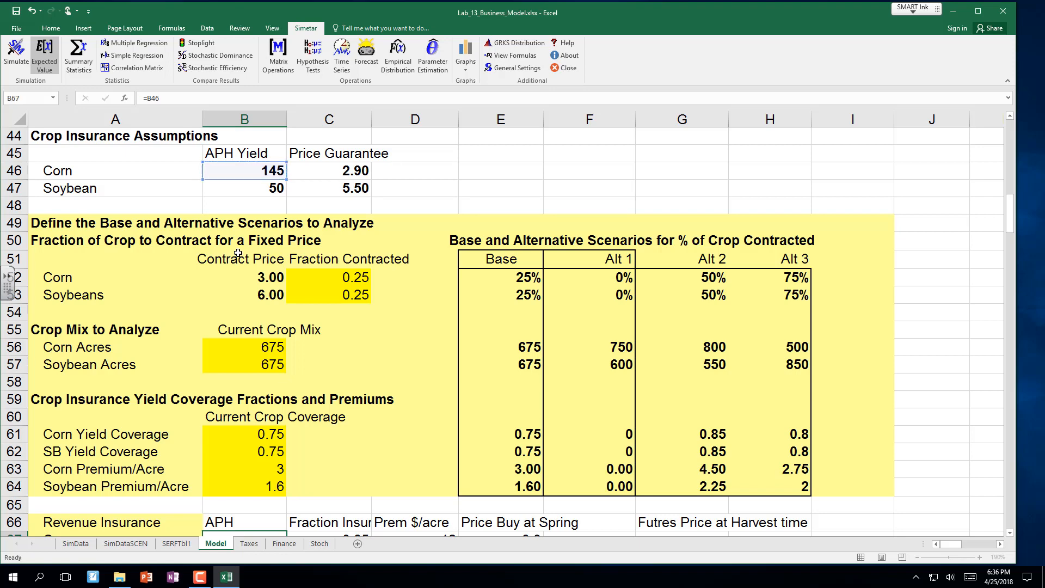
# Step: Copy the corn APH formula from B67 down to the soybeans row in B68
pyautogui.press('Down')
pyautogui.press('Down')
pyautogui.press('Down')
pyautogui.press('Down')
pyautogui.press('Down')
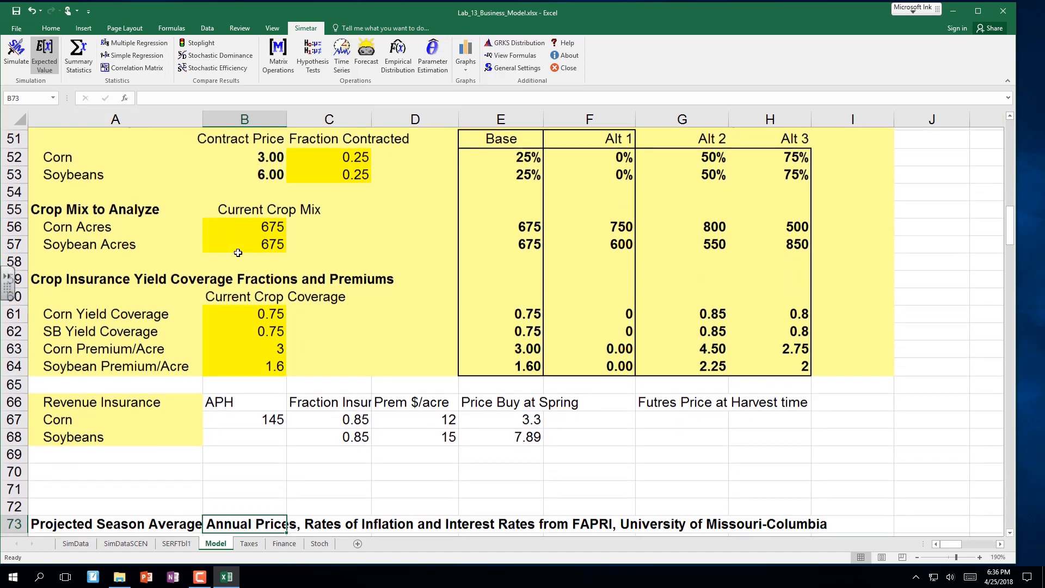
pyautogui.press('Up')
pyautogui.press('Up')
pyautogui.press('Up')
pyautogui.press('Up')
pyautogui.press('Up')
pyautogui.press('Up')
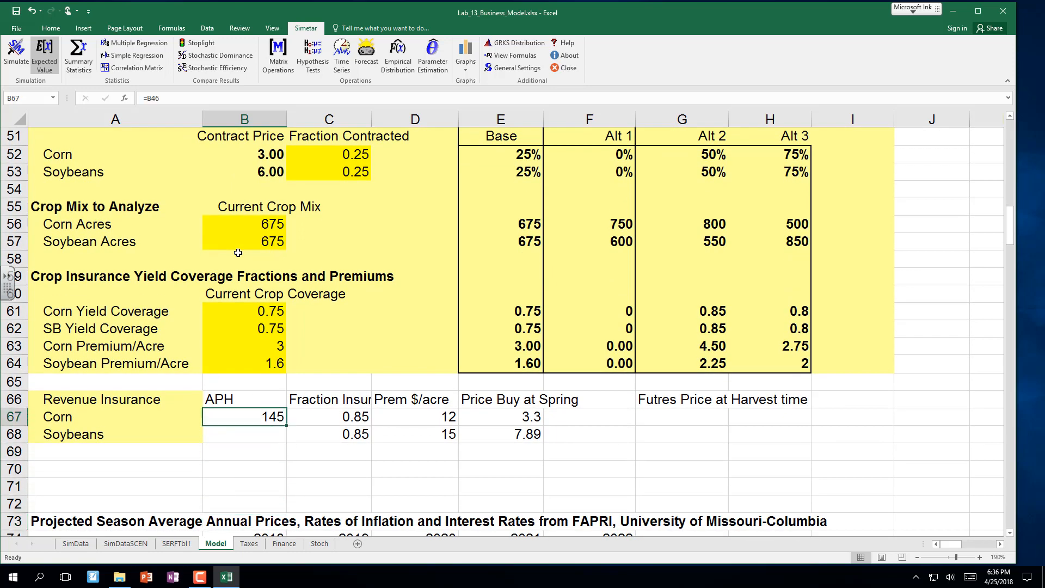
pyautogui.press('F2')
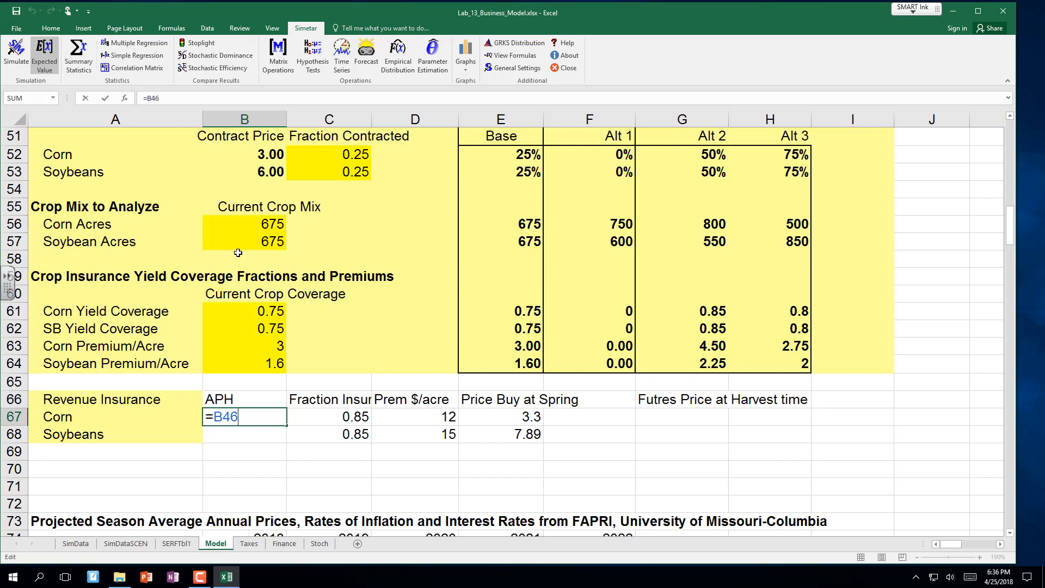
pyautogui.press('Escape')
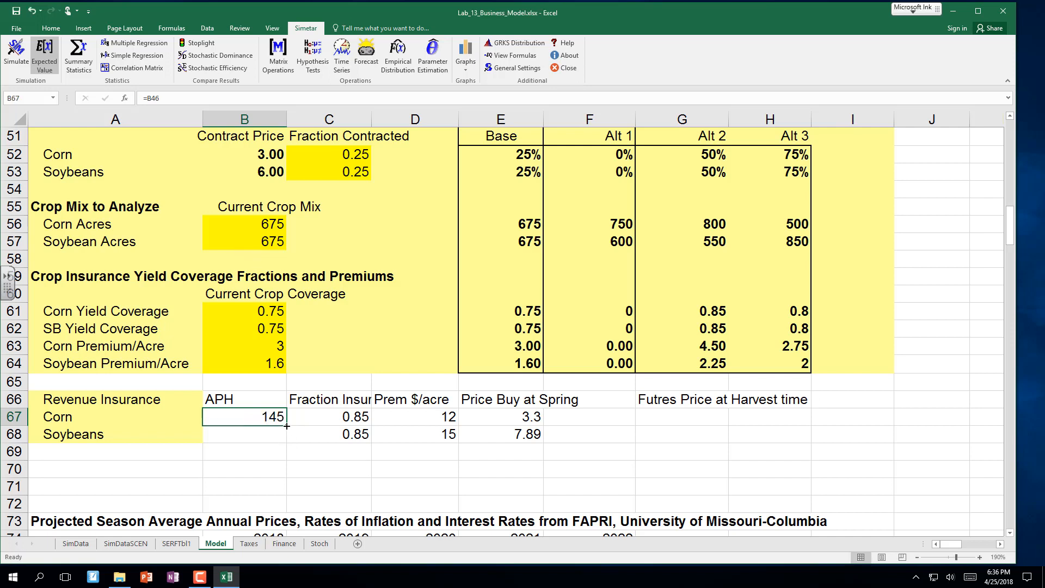
pyautogui.moveTo(286, 426); pyautogui.dragTo(284, 440)
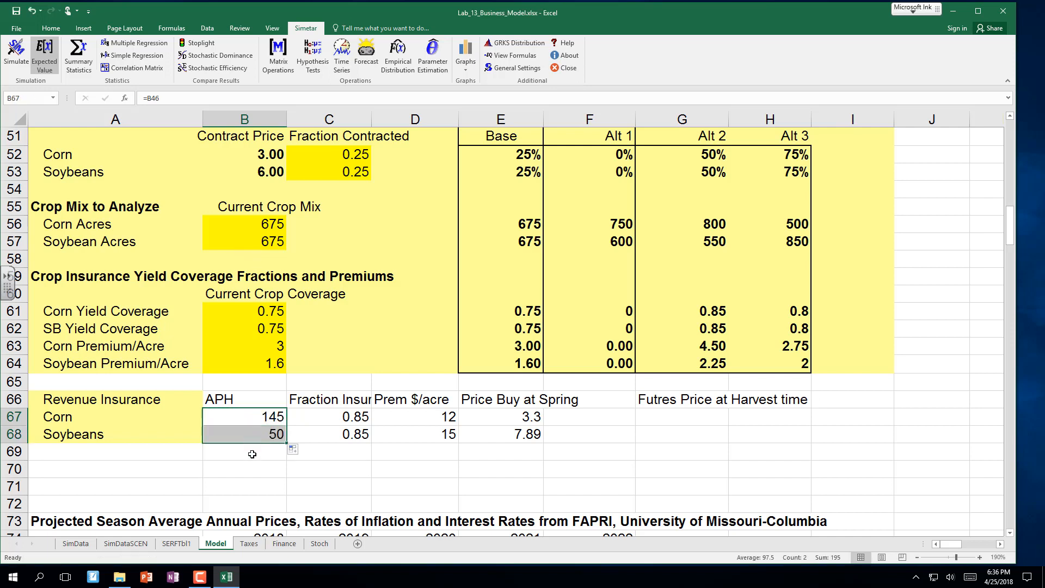
# Step: Split the worksheet window above row 69 so the Revenue Insurance inputs stay in their own pane
pyautogui.click(252, 455)
pyautogui.press('Down')
pyautogui.press('Down')
pyautogui.press('Down')
pyautogui.press('Down')
pyautogui.press('Down')
pyautogui.press('Down')
pyautogui.press('Down')
pyautogui.press('Down')
pyautogui.press('Down')
pyautogui.press('Down')
pyautogui.press('Down')
pyautogui.press('Down')
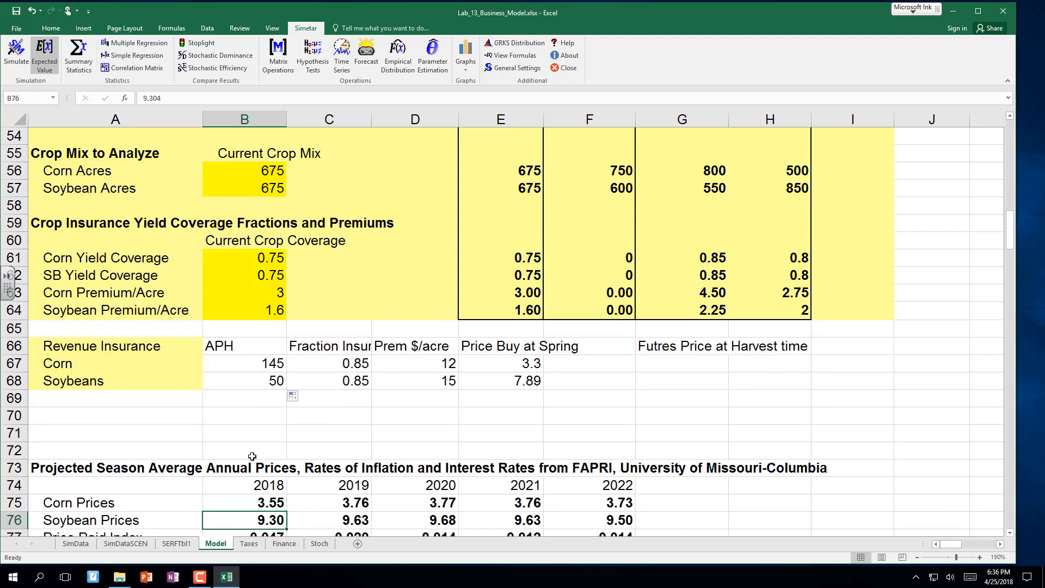
pyautogui.press('Down')
pyautogui.press('Down')
pyautogui.press('Down')
pyautogui.press('Down')
pyautogui.press('Down')
pyautogui.press('Down')
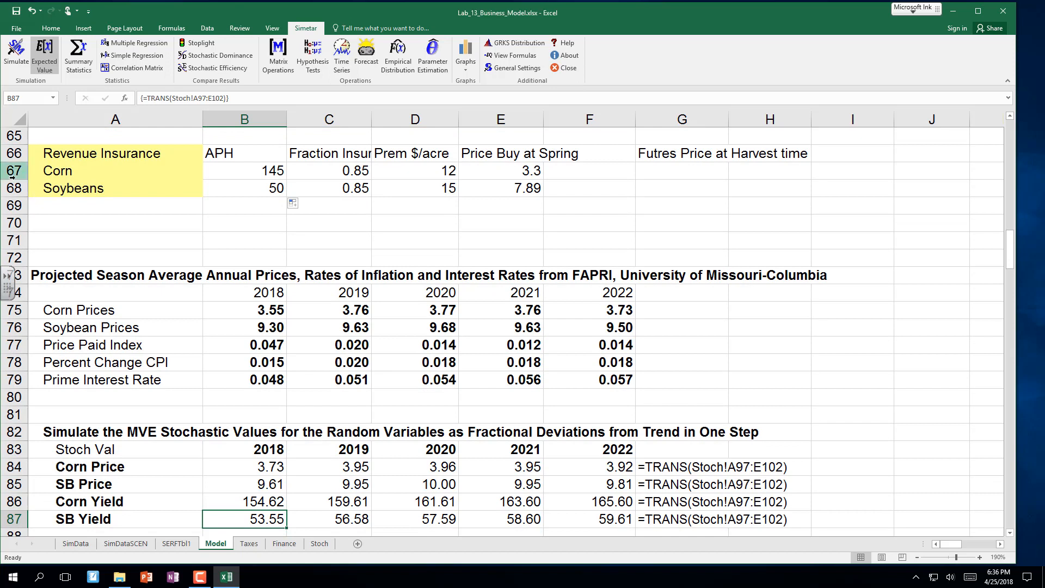
pyautogui.click(20, 207)
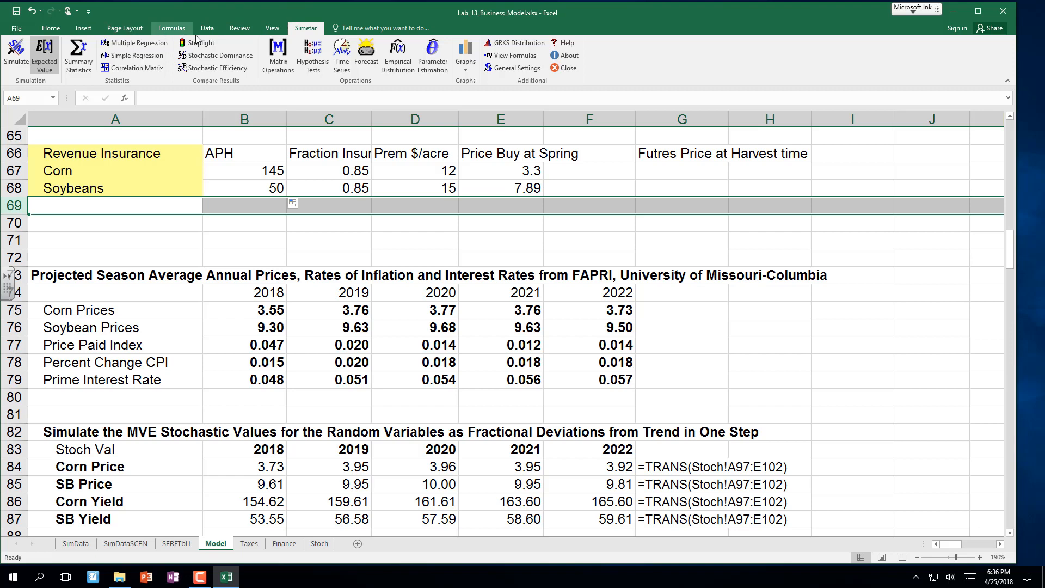
pyautogui.click(274, 29)
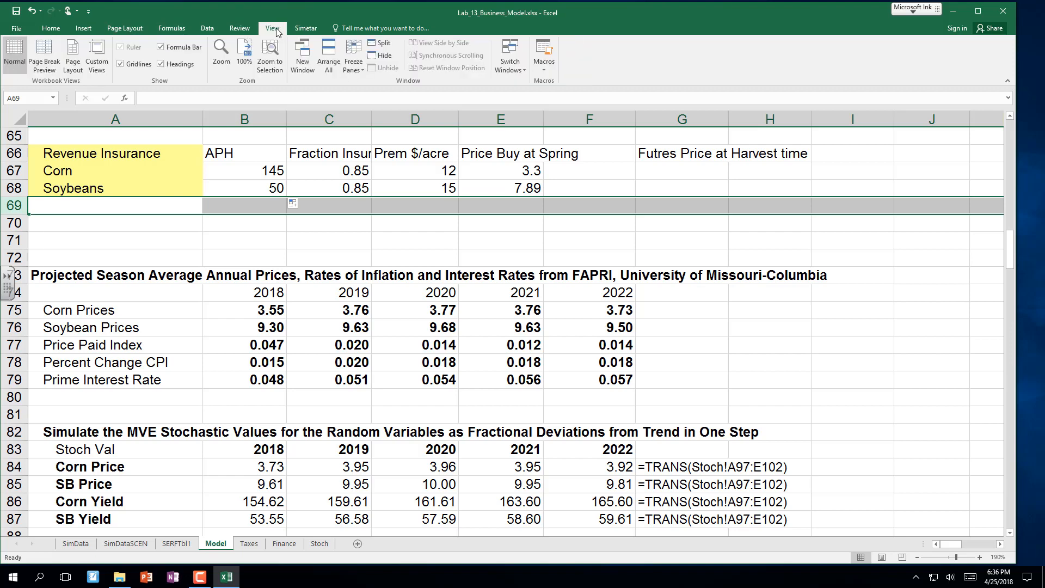
pyautogui.click(374, 44)
pyautogui.click(243, 235)
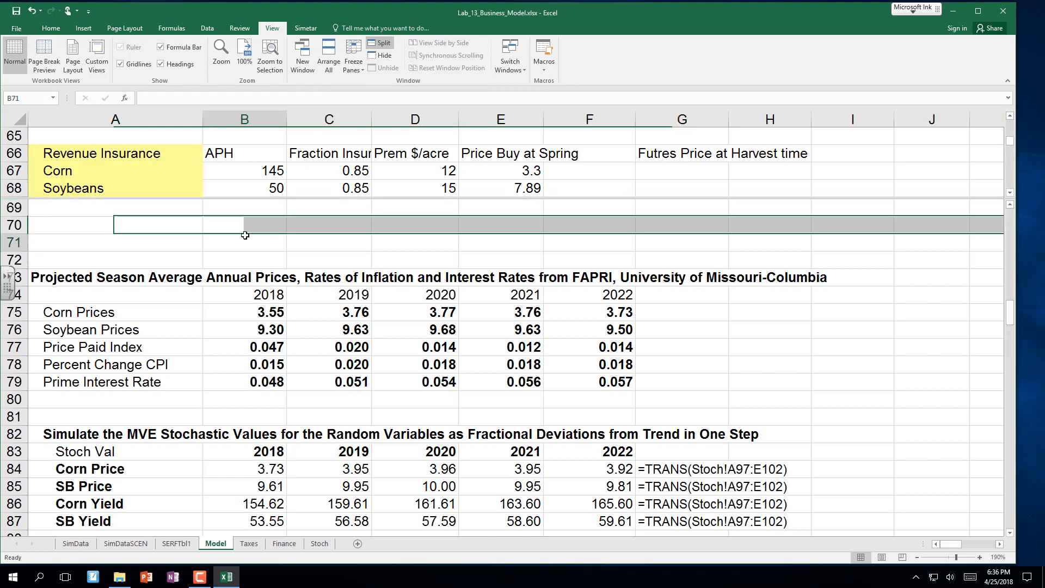
# Step: Insert nine blank rows at row 112, above the Crop Insurance Assumptions for this Scenario section
pyautogui.press('Down')
pyautogui.press('Down')
pyautogui.press('Down')
pyautogui.press('Down')
pyautogui.press('Down')
pyautogui.press('Down')
pyautogui.press('Down')
pyautogui.press('Down')
pyautogui.press('Down')
pyautogui.press('Down')
pyautogui.press('Down')
pyautogui.press('Down')
pyautogui.press('Down')
pyautogui.press('Down')
pyautogui.press('Down')
pyautogui.press('Down')
pyautogui.press('Down')
pyautogui.press('Down')
pyautogui.press('Down')
pyautogui.press('Down')
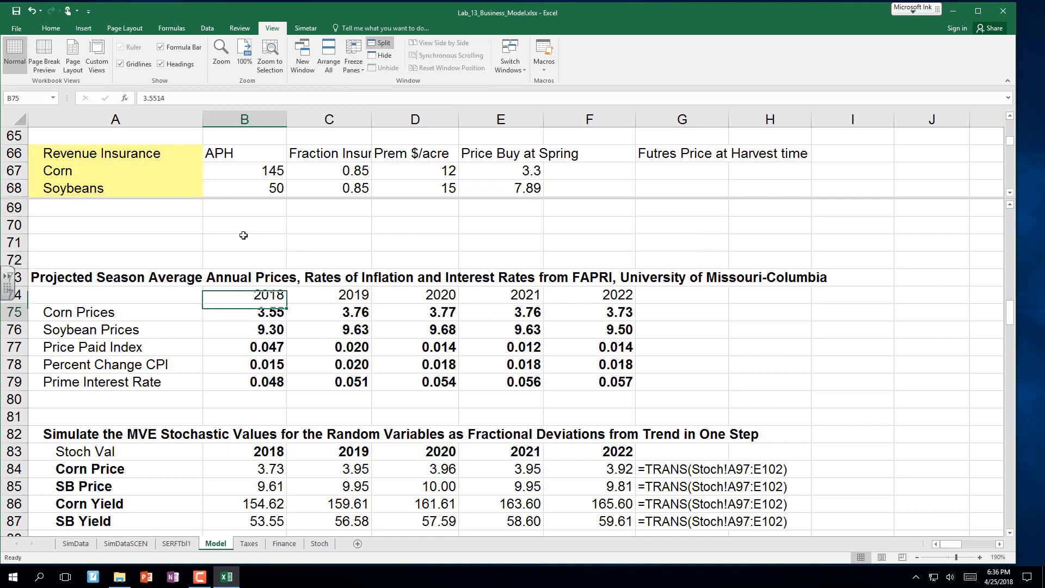
pyautogui.press('Down')
pyautogui.press('Down')
pyautogui.press('Down')
pyautogui.press('Down')
pyautogui.press('Down')
pyautogui.press('Down')
pyautogui.press('Down')
pyautogui.press('Down')
pyautogui.press('Down')
pyautogui.press('Down')
pyautogui.press('Down')
pyautogui.press('Down')
pyautogui.press('Down')
pyautogui.press('Down')
pyautogui.press('Down')
pyautogui.press('Down')
pyautogui.press('Down')
pyautogui.press('Down')
pyautogui.press('Down')
pyautogui.press('Down')
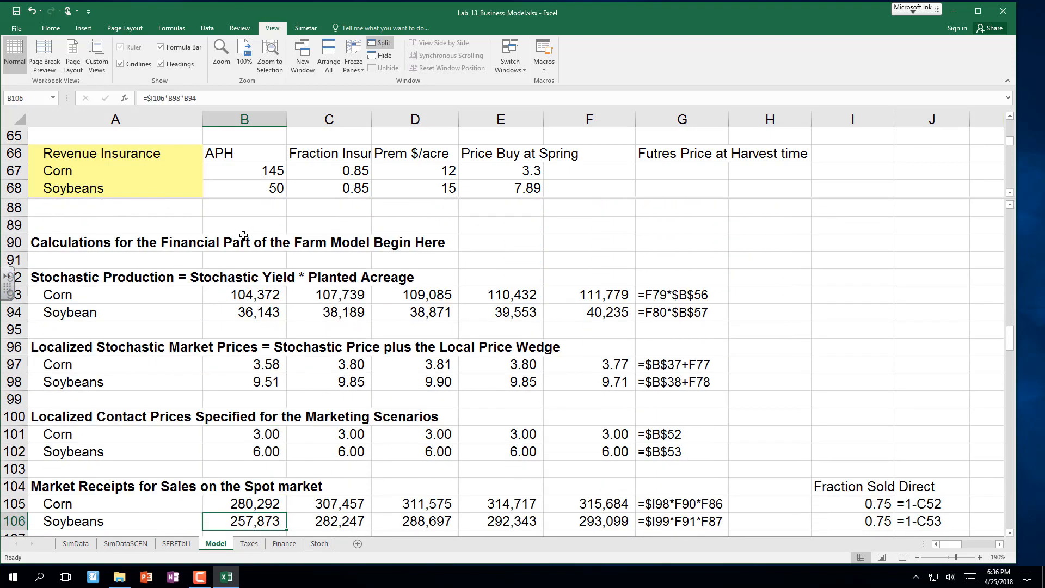
pyautogui.press('Down')
pyautogui.press('Down')
pyautogui.press('Down')
pyautogui.press('Down')
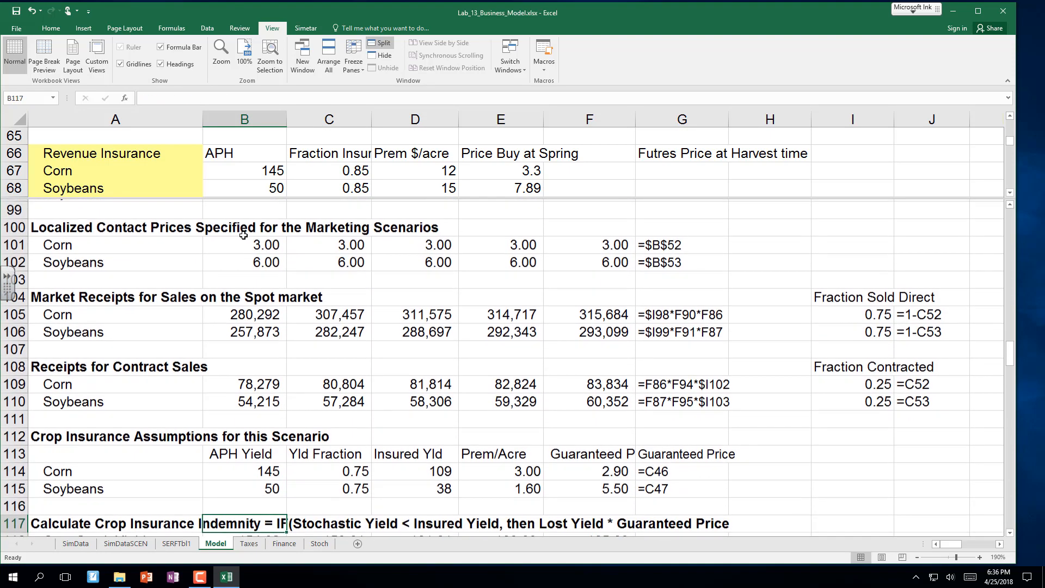
pyautogui.press('Down')
pyautogui.press('Down')
pyautogui.press('Down')
pyautogui.press('Down')
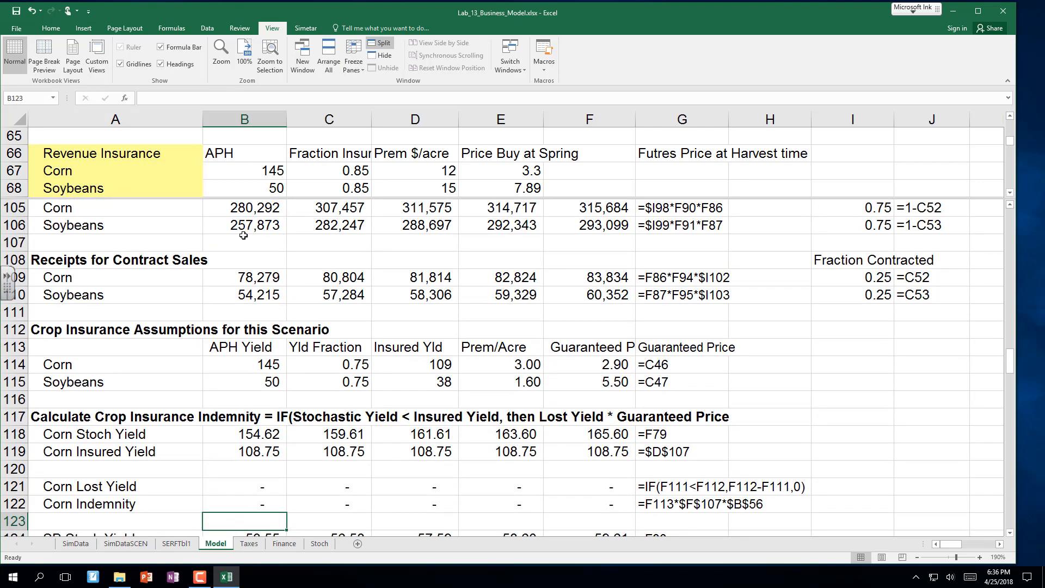
pyautogui.click(13, 329)
pyautogui.moveTo(14, 329); pyautogui.dragTo(15, 493)
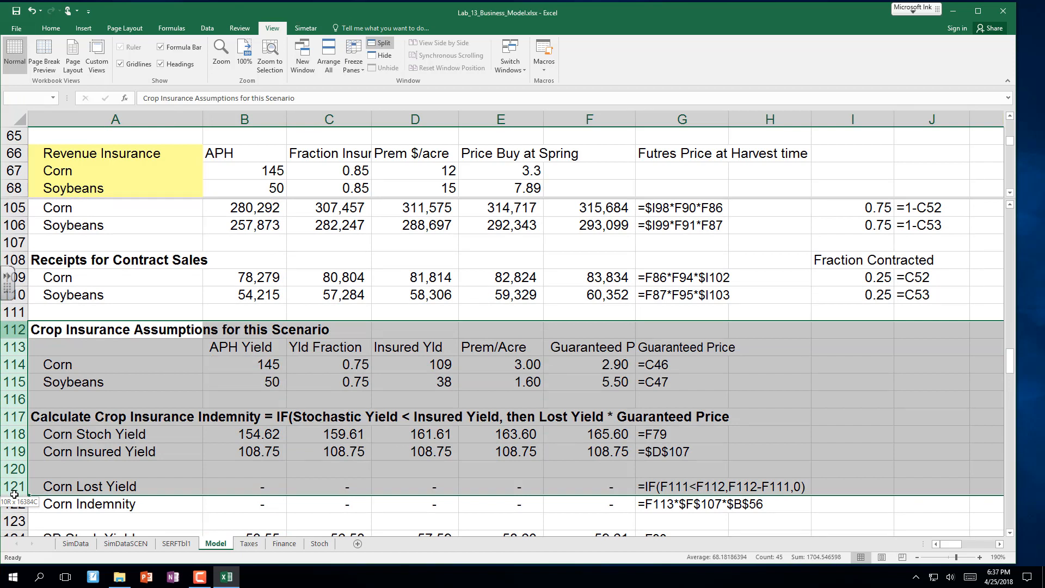
pyautogui.moveTo(15, 493); pyautogui.dragTo(15, 467)
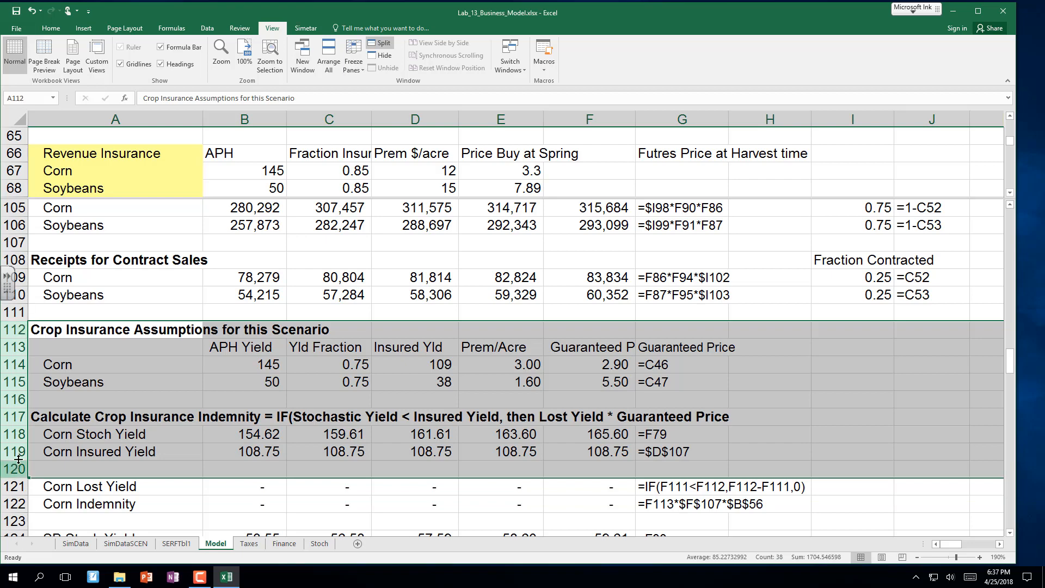
pyautogui.rightClick(12, 330)
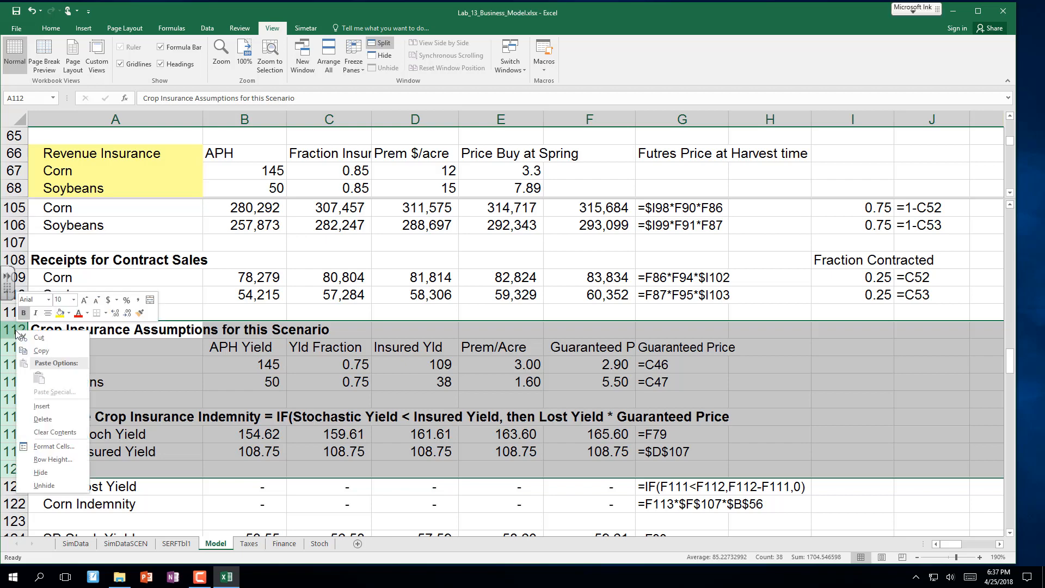
pyautogui.click(42, 407)
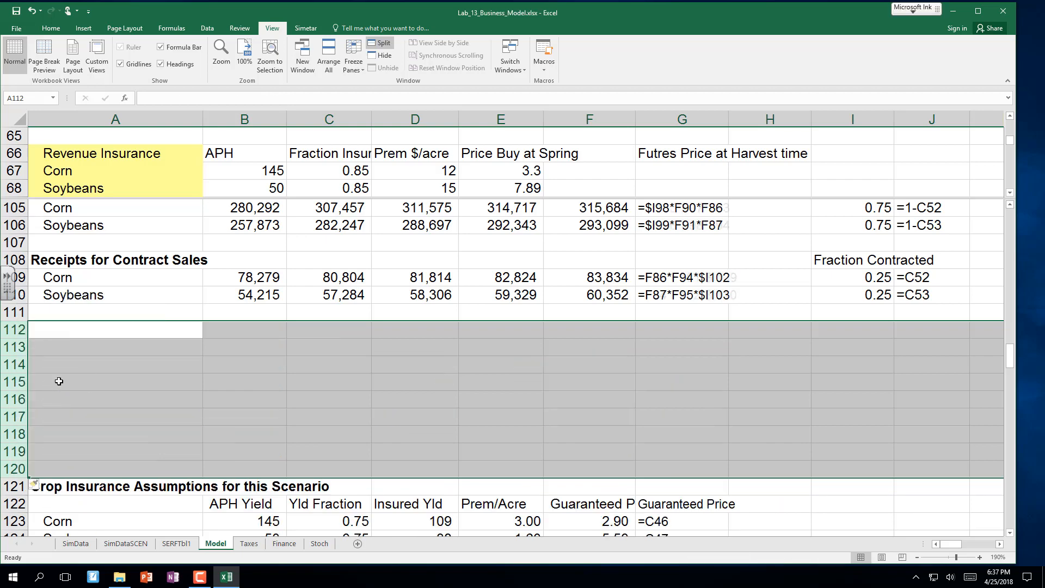
# Step: Enter the section heading Revenue Insurance in A112
pyautogui.click(64, 331)
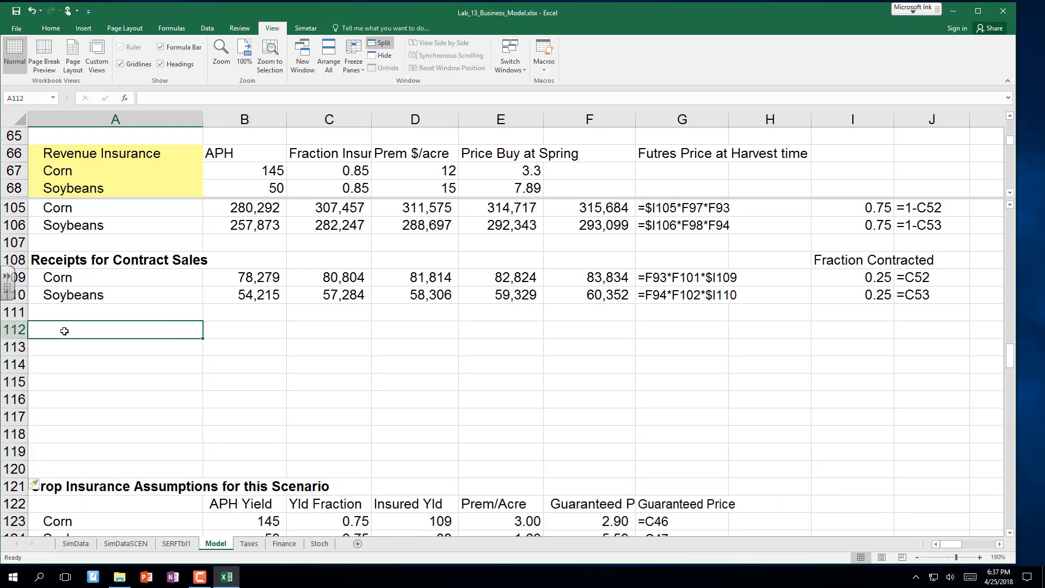
pyautogui.write('Reven')
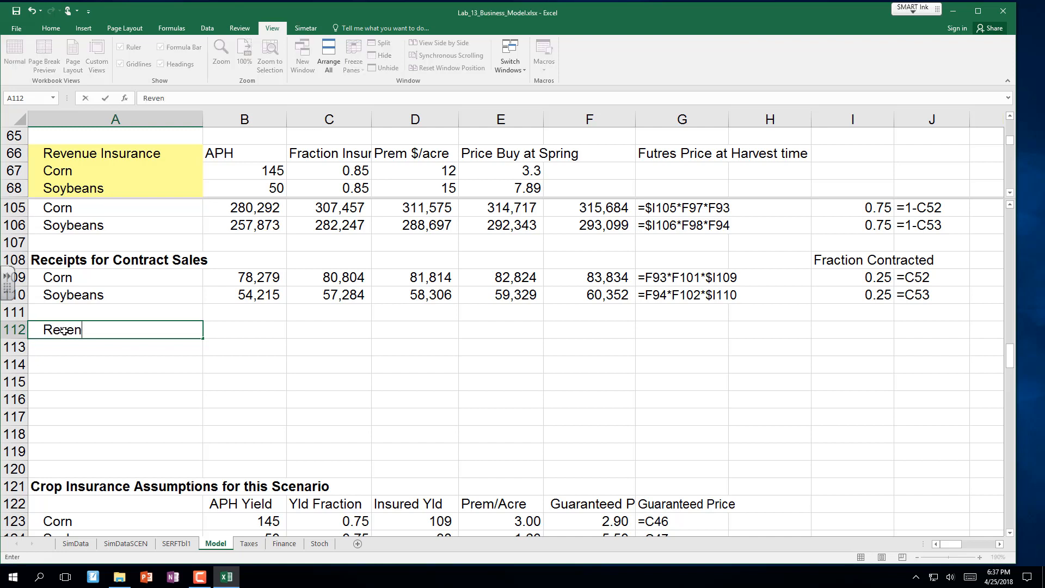
pyautogui.write('ue Insurance')
pyautogui.press('Return')
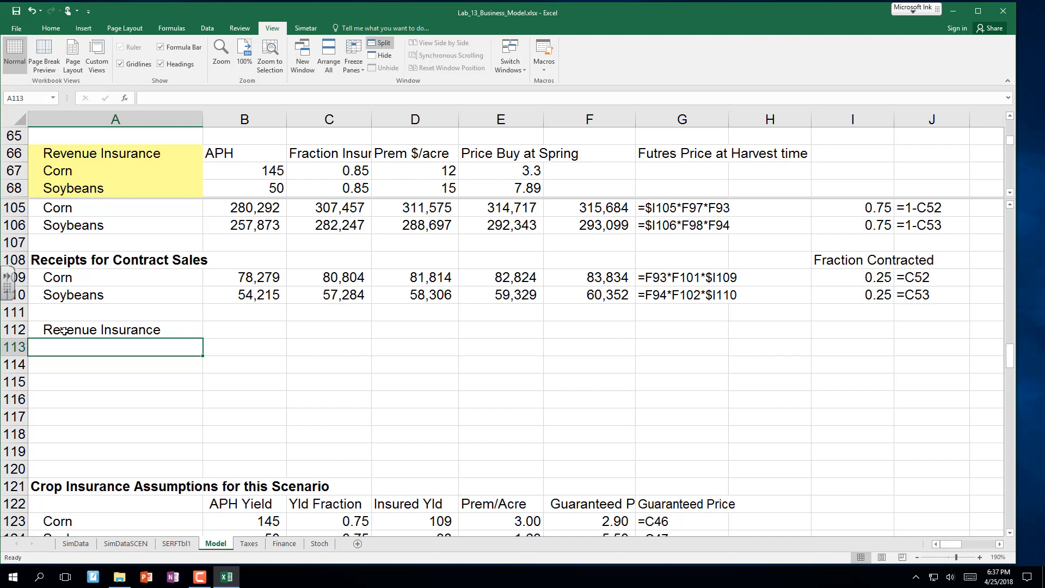
# Step: Add the row labels Total Receipts for Corn in A113 and Total Receipts for Soybeans in A114
pyautogui.write('Tot')
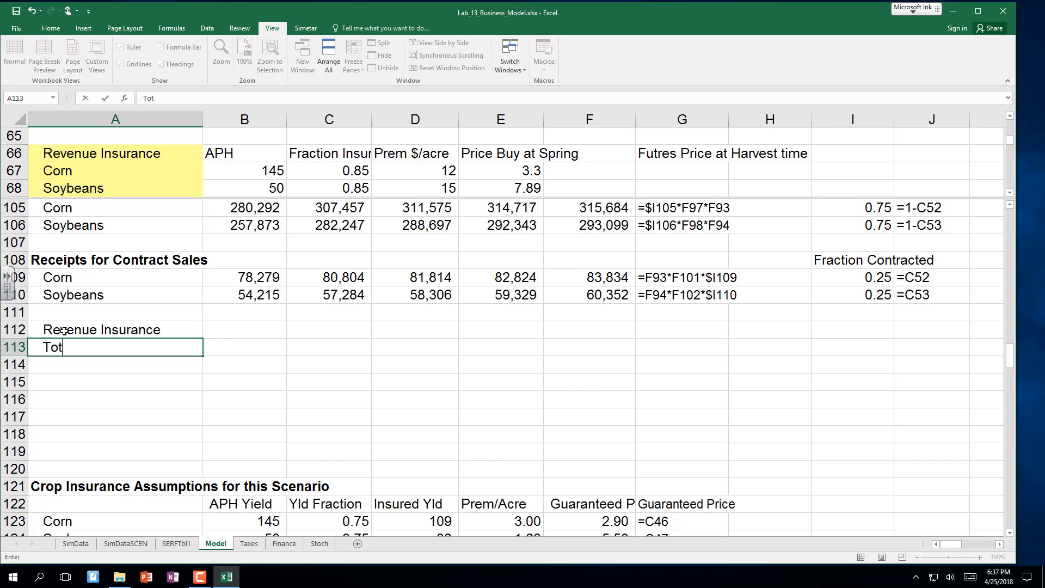
pyautogui.write('al Rece')
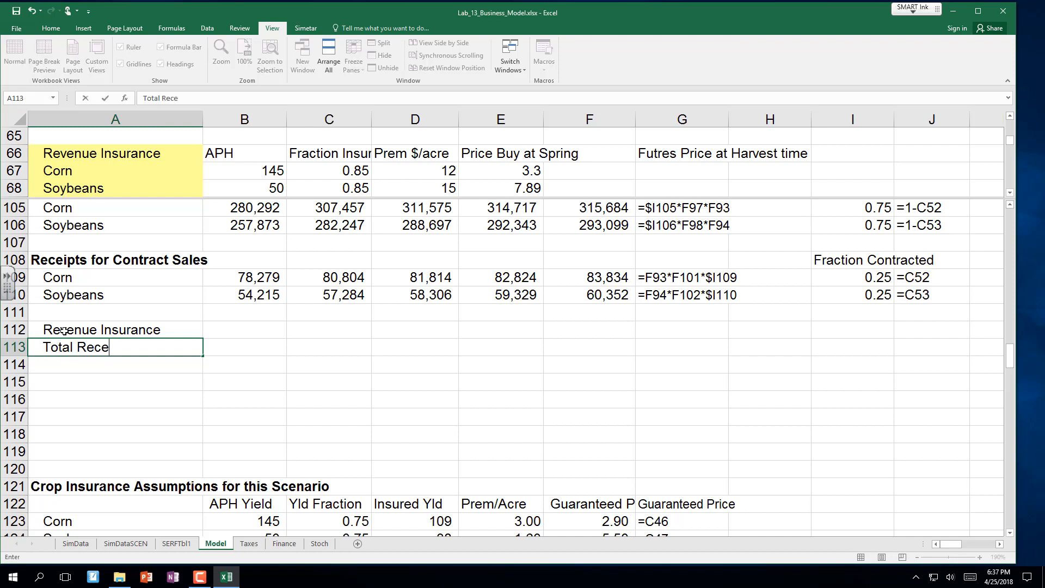
pyautogui.write('ipts for Cot')
pyautogui.press('BackSpace')
pyautogui.write('r')
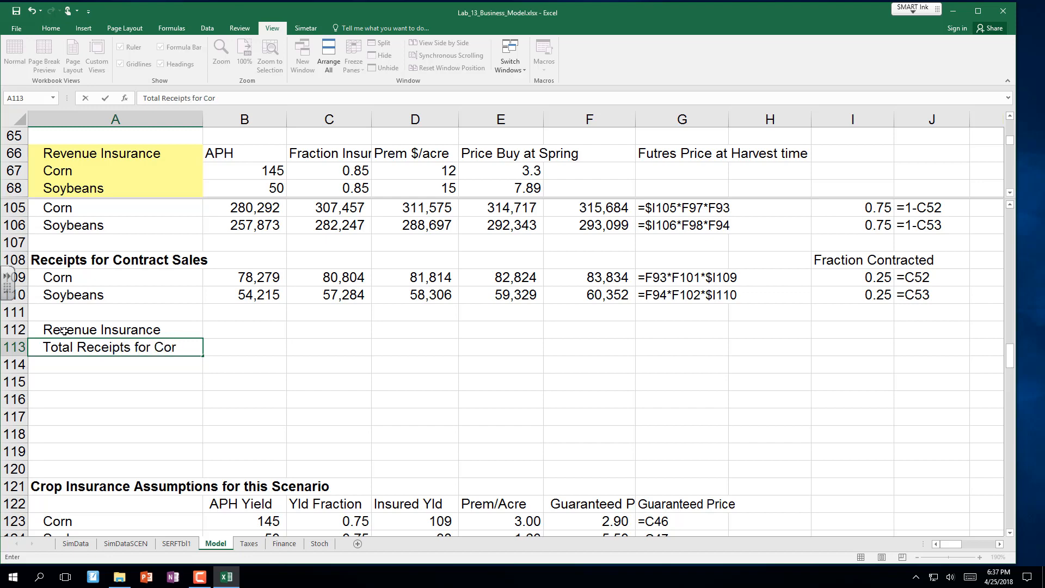
pyautogui.write('n')
pyautogui.press('Return')
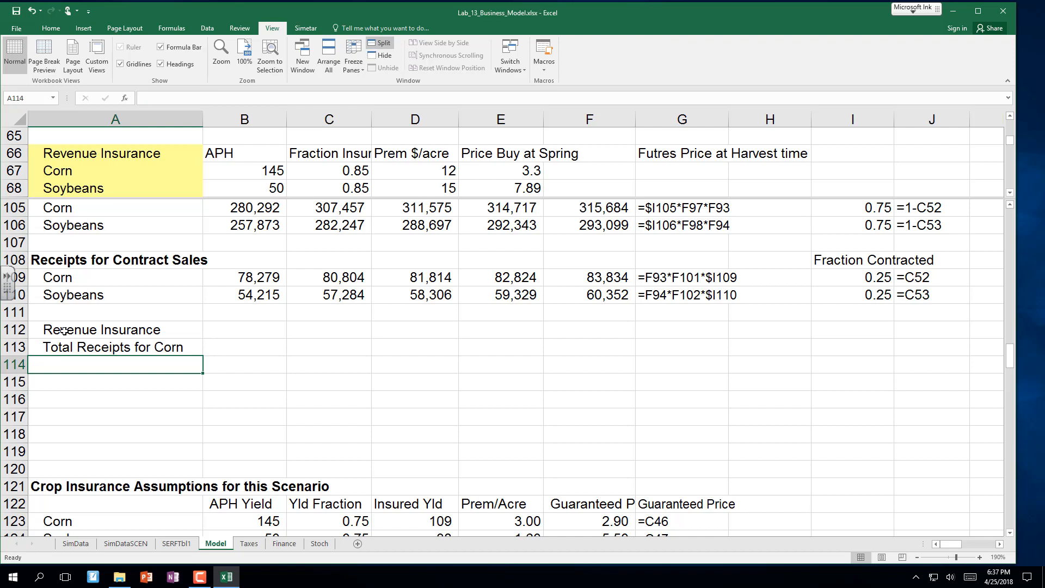
pyautogui.write('Total R')
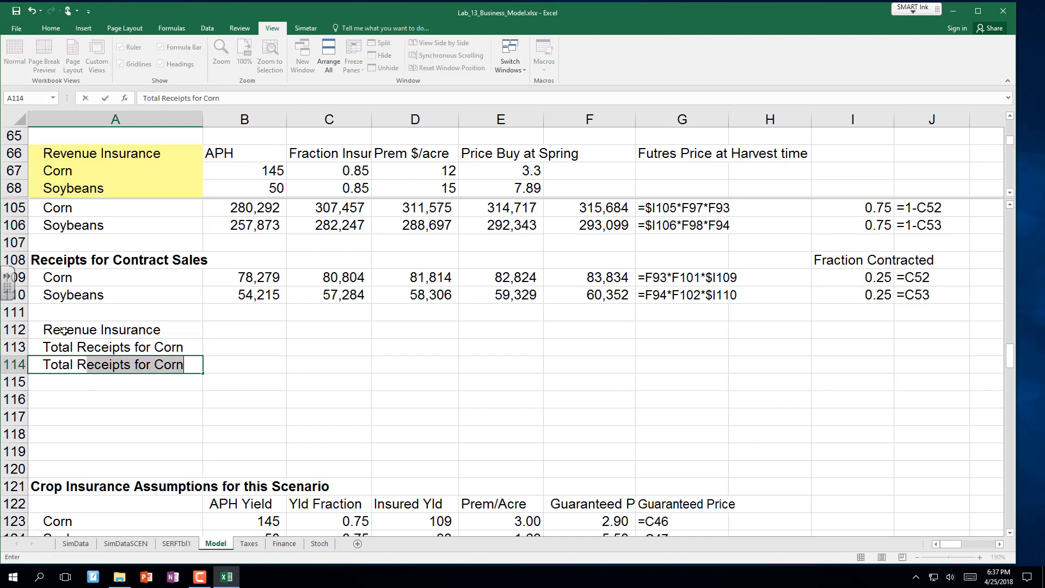
pyautogui.write('eceipts ')
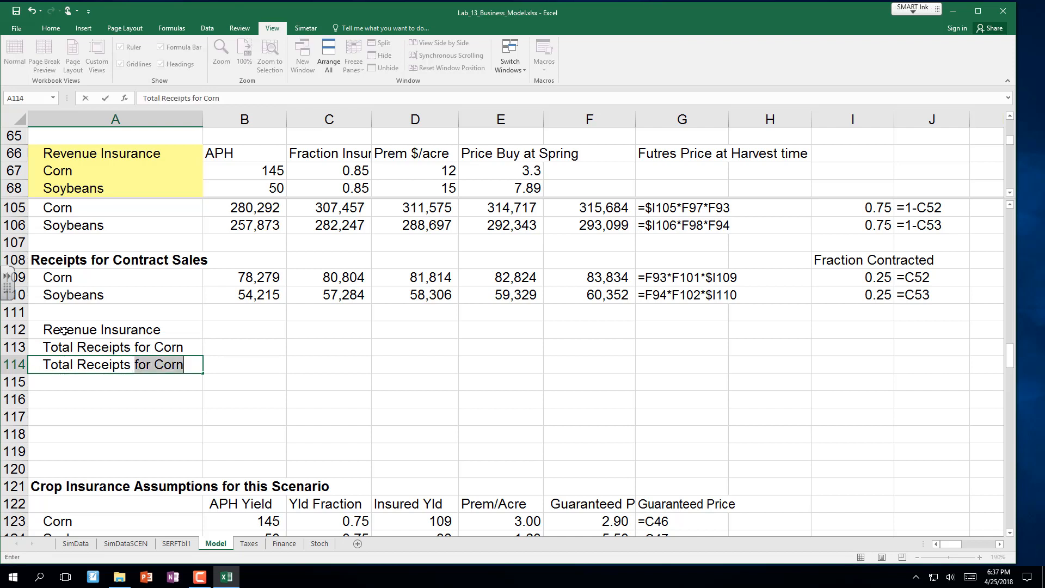
pyautogui.write('for Soy')
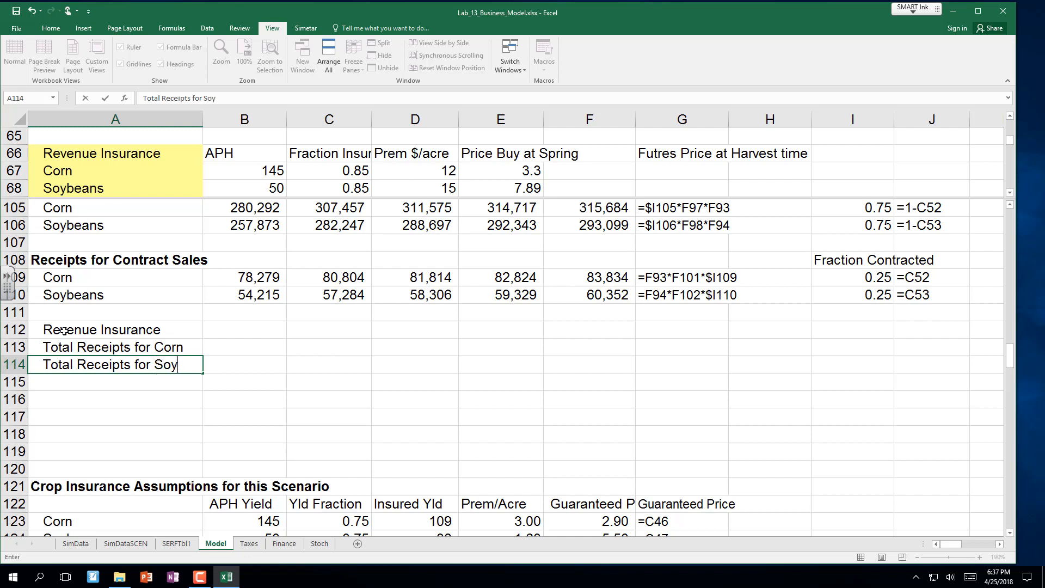
pyautogui.write('beans')
pyautogui.hotkey('ctrl', 'Return')
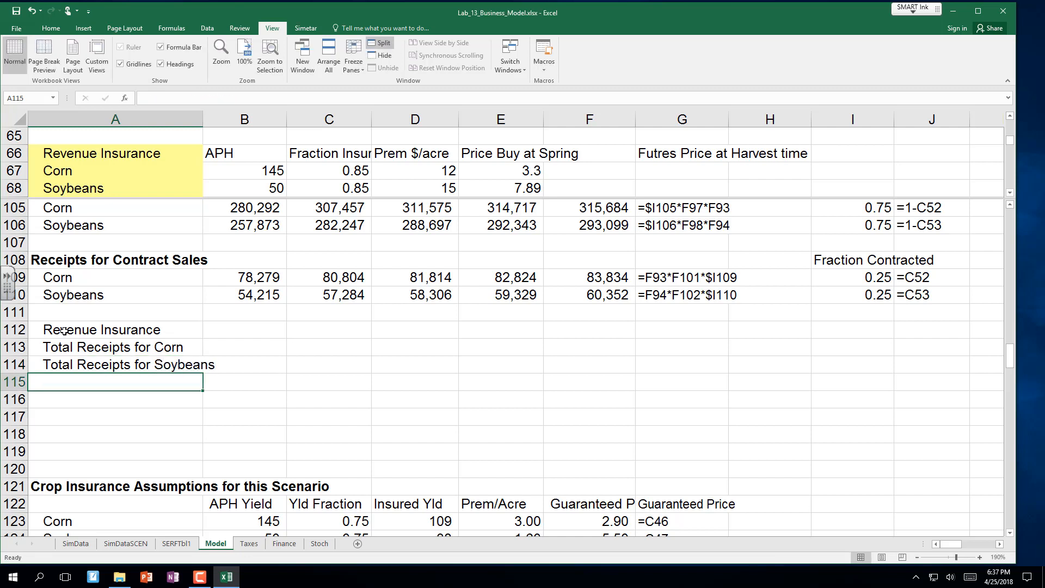
# Step: Calculate total corn receipts in B113 with =B105+B109 and fill the formula across B113:F114 for both crops and all years
pyautogui.press('Up')
pyautogui.press('Right')
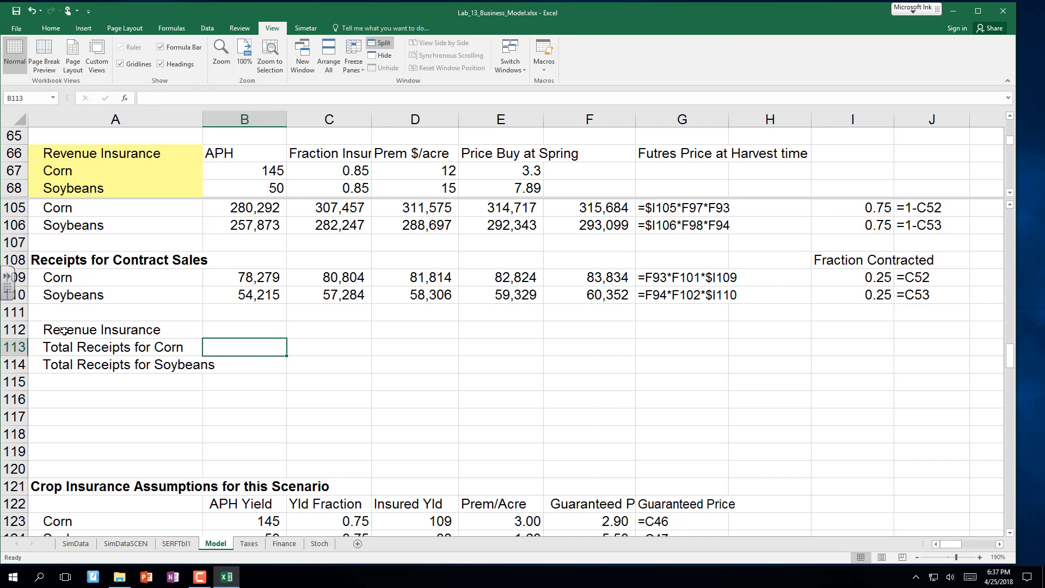
pyautogui.write('=')
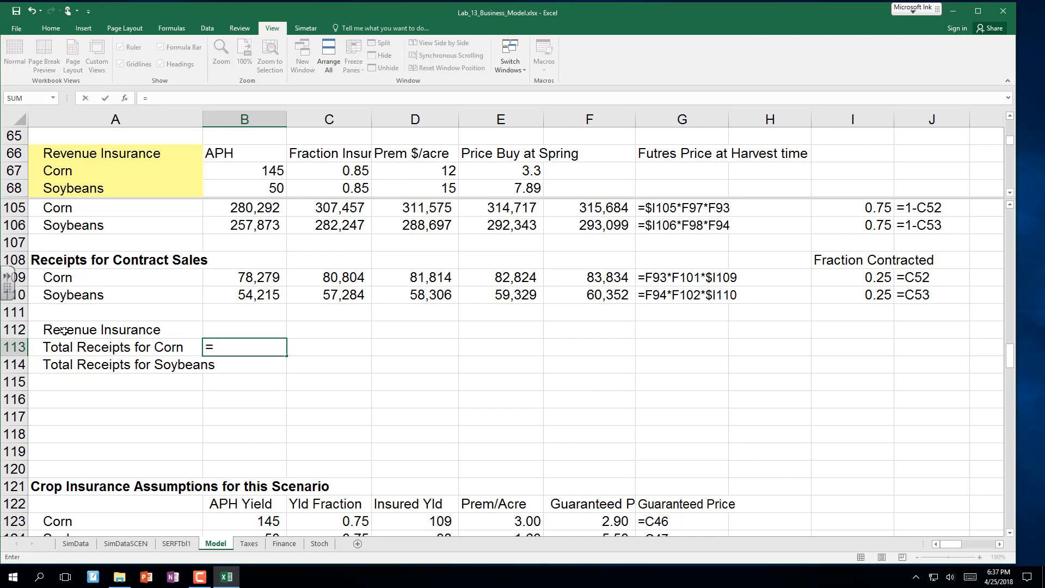
pyautogui.click(258, 209)
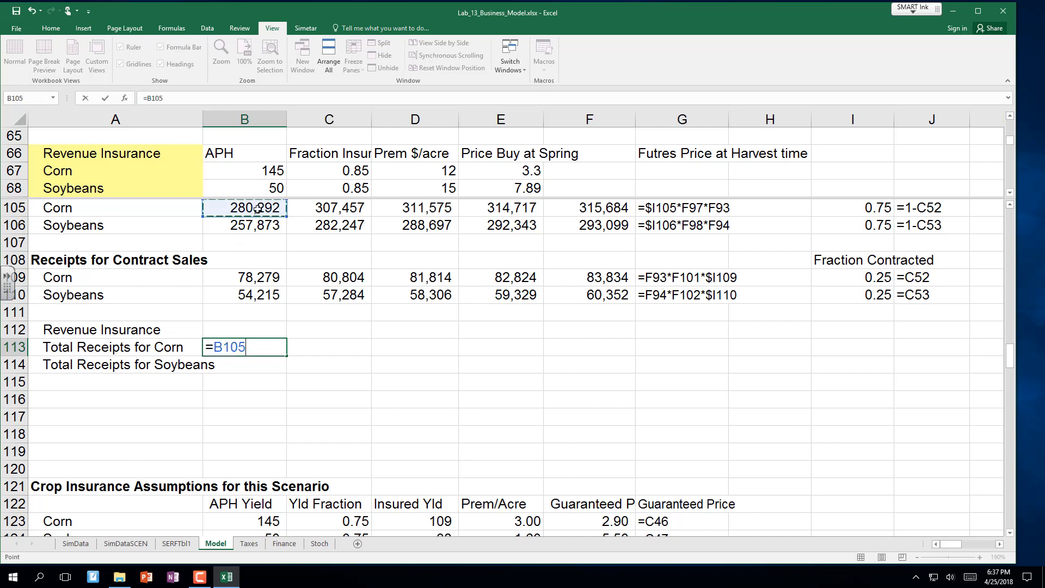
pyautogui.write('+')
pyautogui.click(251, 282)
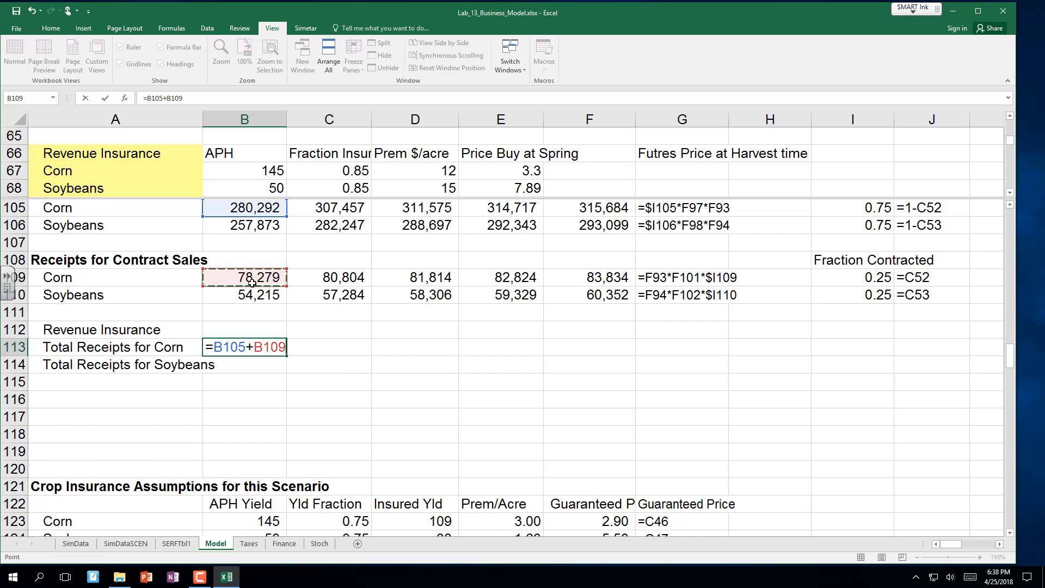
pyautogui.press('Return')
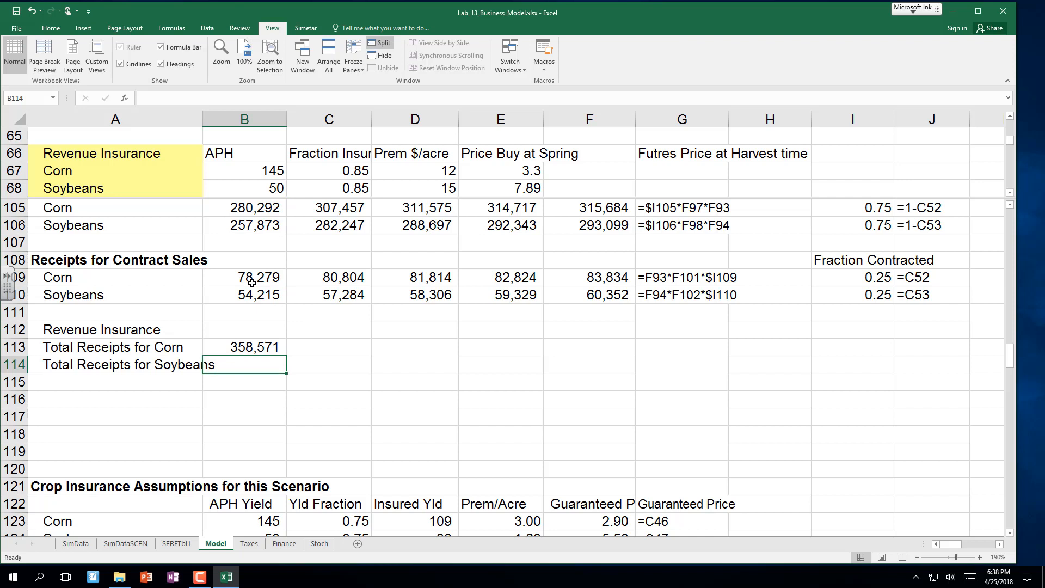
pyautogui.click(251, 349)
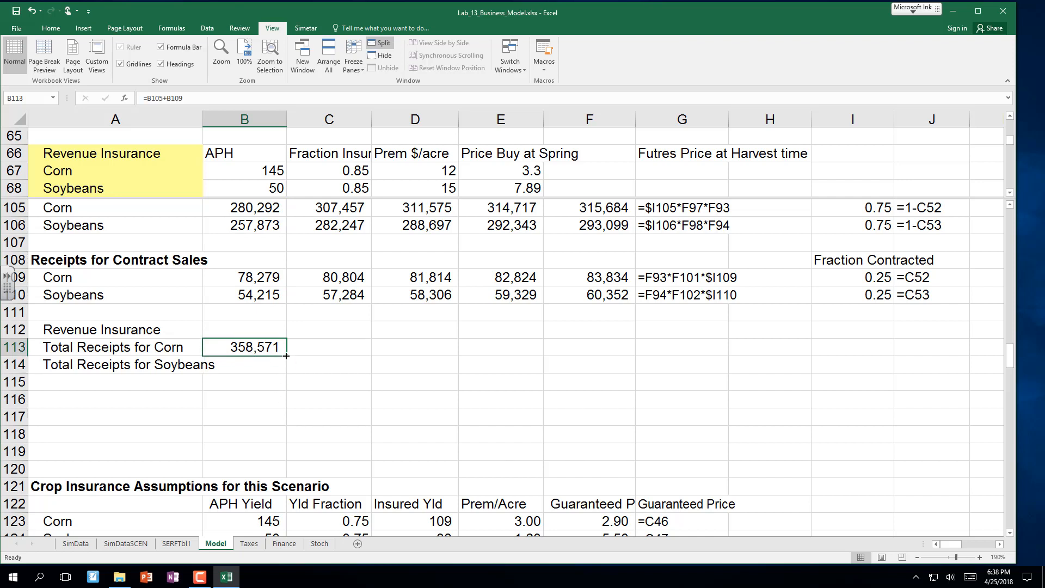
pyautogui.moveTo(286, 356); pyautogui.dragTo(660, 374)
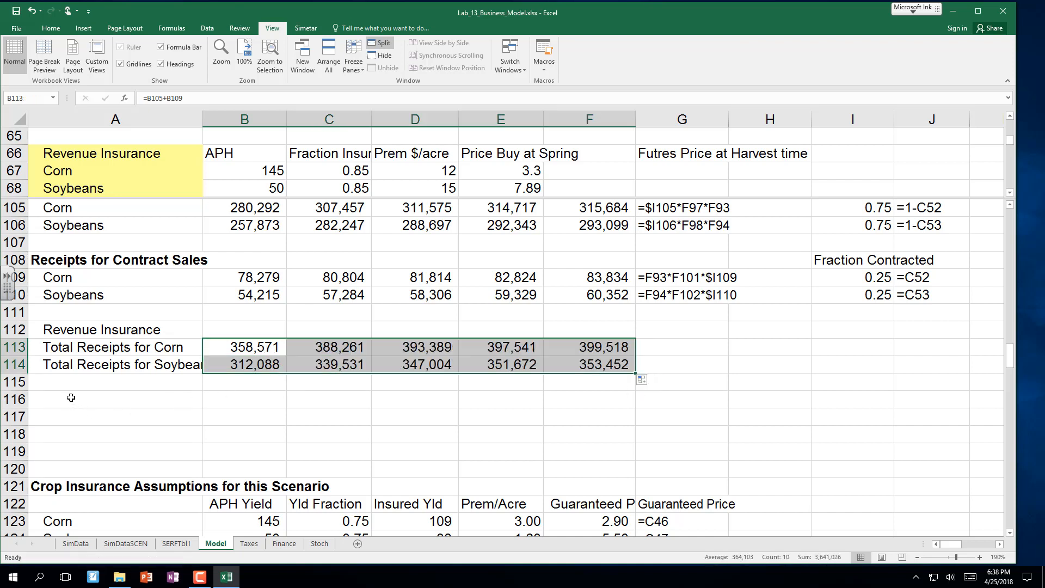
# Step: Add the row labels Insured Revenue Corn in A115 and Insured Revenue Soybeans in A116
pyautogui.click(56, 386)
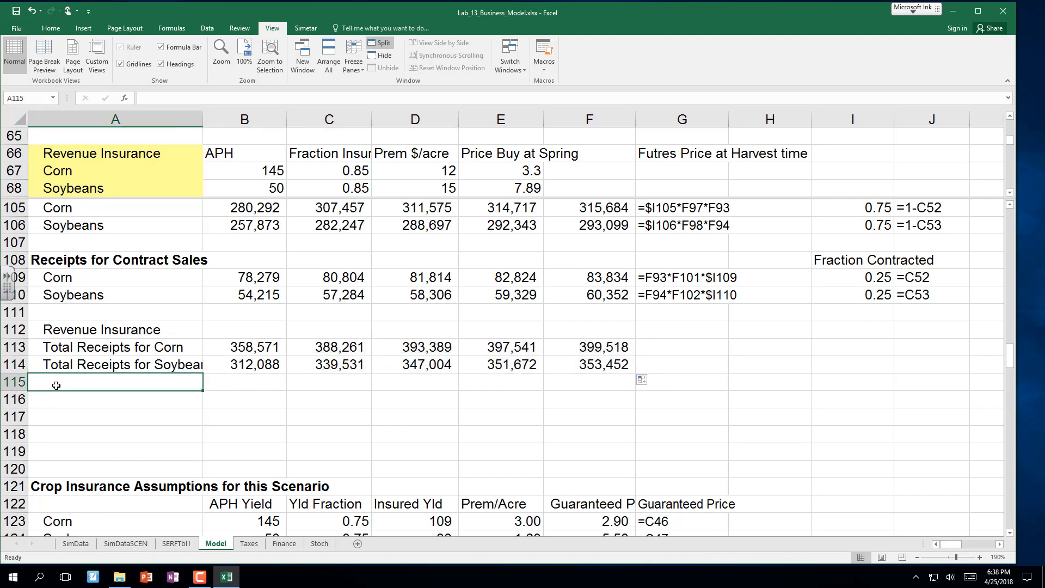
pyautogui.write('Insured')
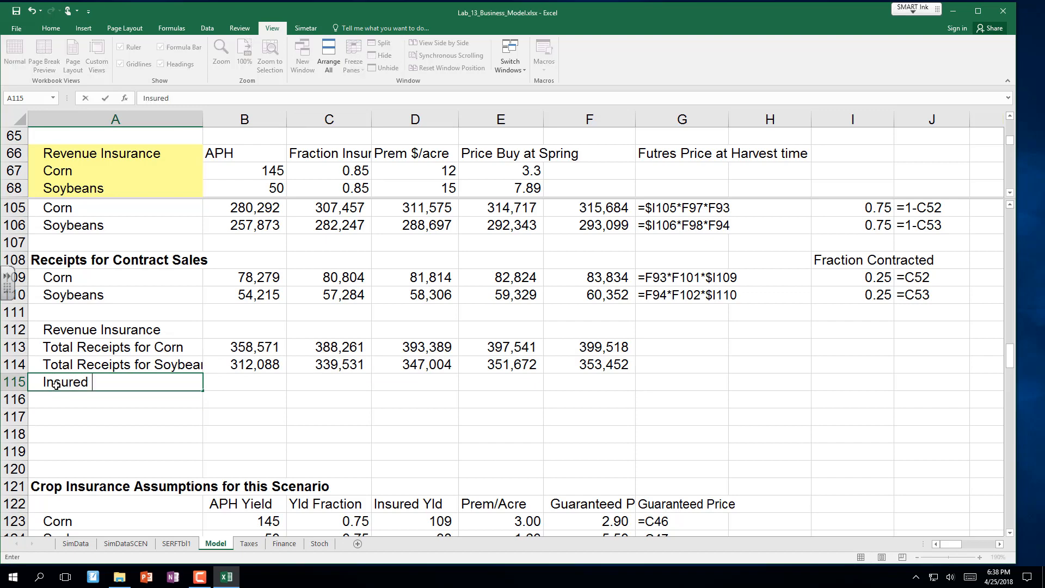
pyautogui.write(' Revenue Cor')
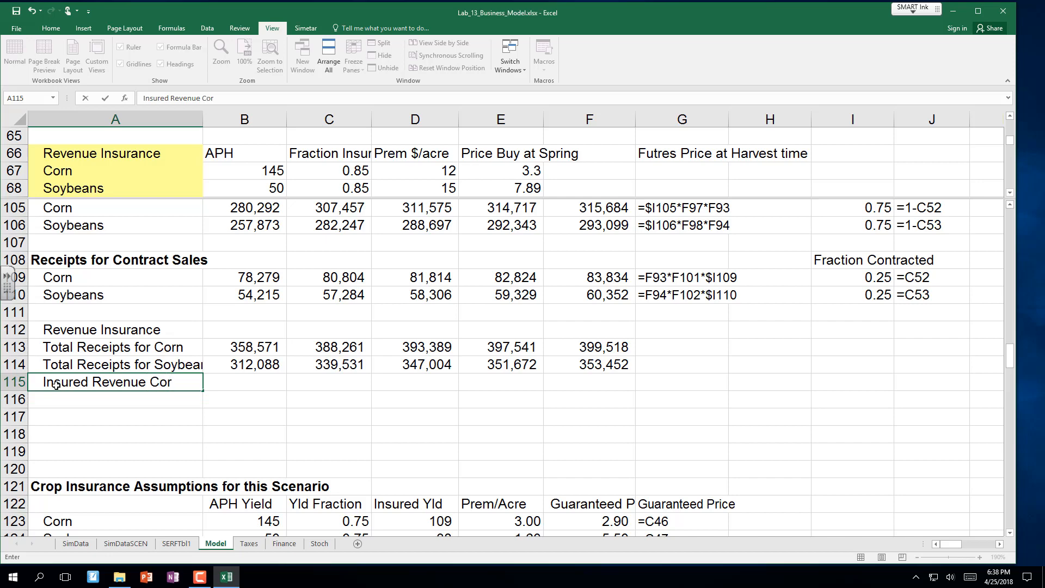
pyautogui.write('n')
pyautogui.press('Return')
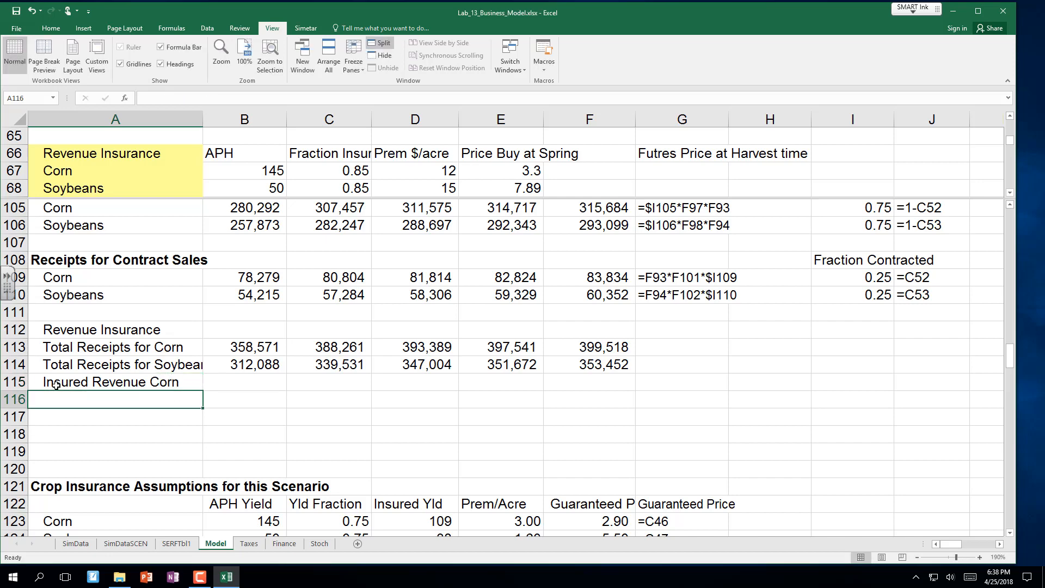
pyautogui.write('Insured')
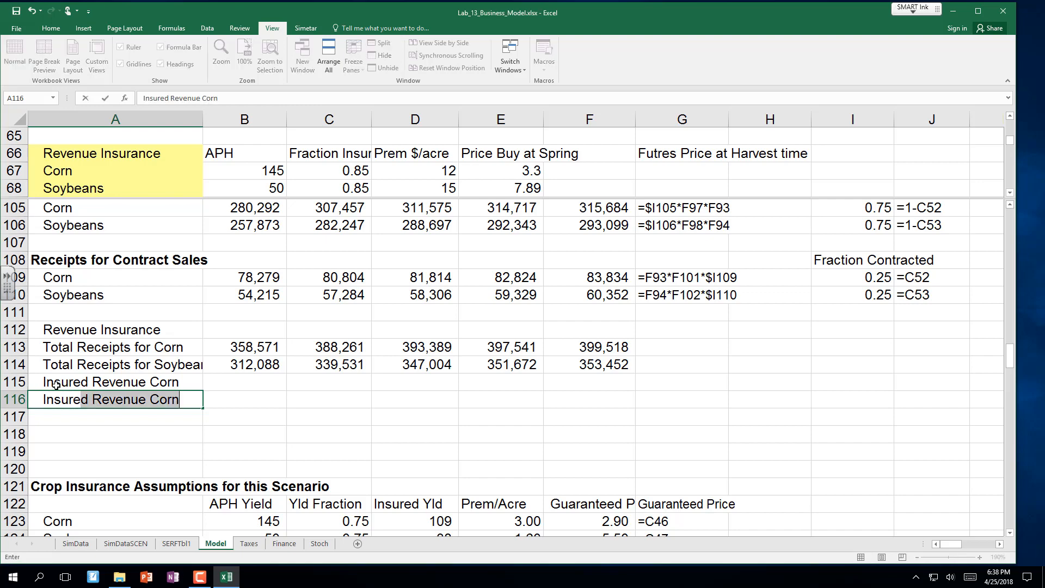
pyautogui.write(' Reven')
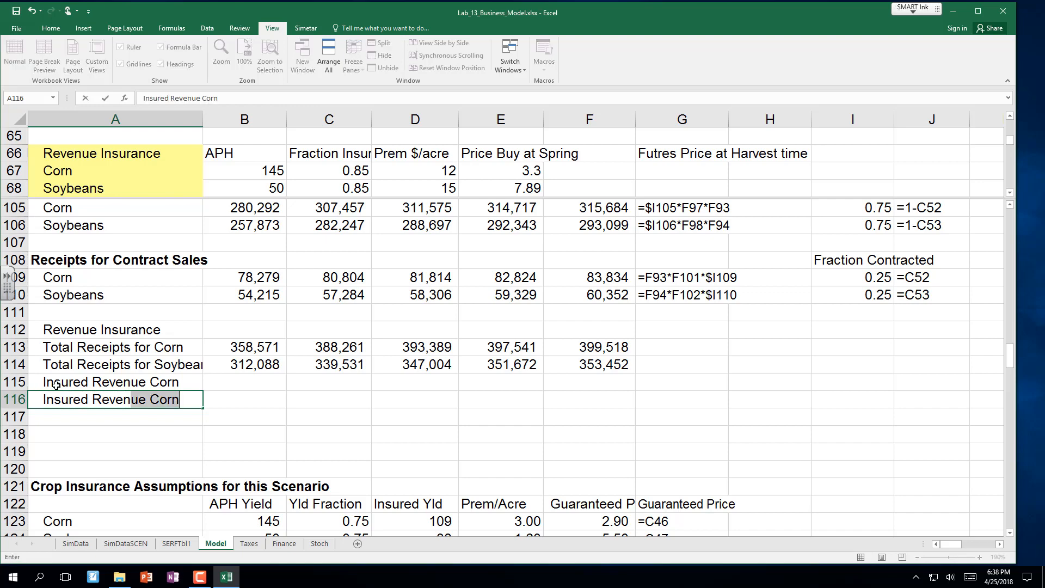
pyautogui.write('ue So')
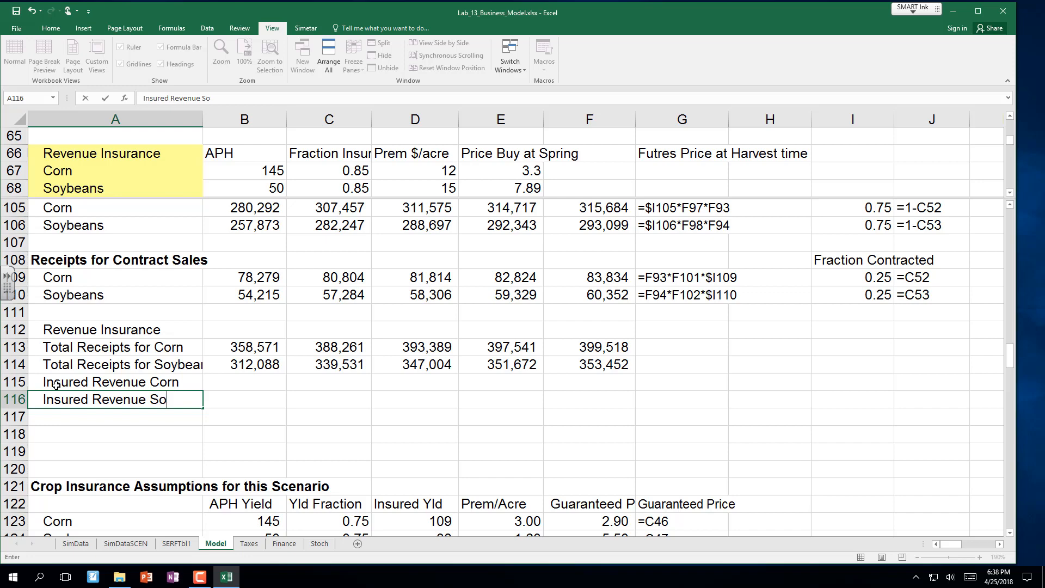
pyautogui.write('ybeans')
pyautogui.press('Return')
# Step: Calculate the insured corn revenue in B115 with =B67*C67*E67*B56, using APH, fraction insured, spring price and corn acres
pyautogui.press('Up')
pyautogui.press('Up')
pyautogui.press('Right')
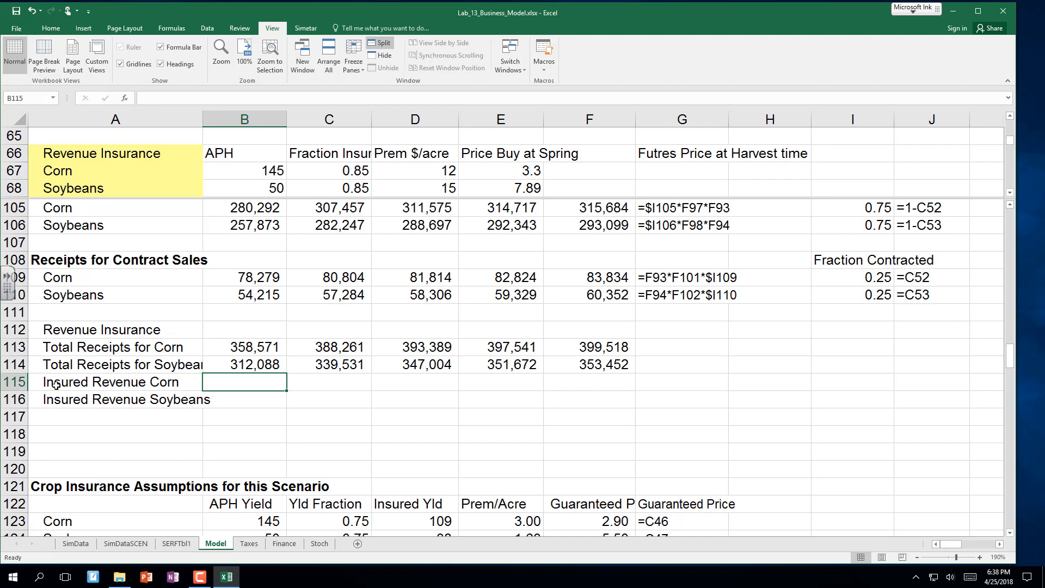
pyautogui.write('=')
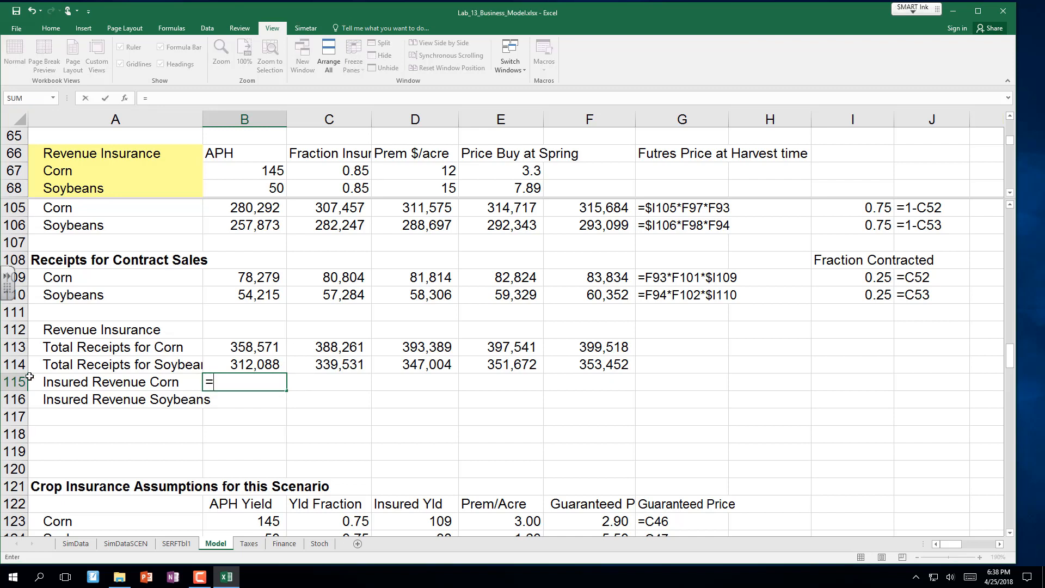
pyautogui.click(266, 172)
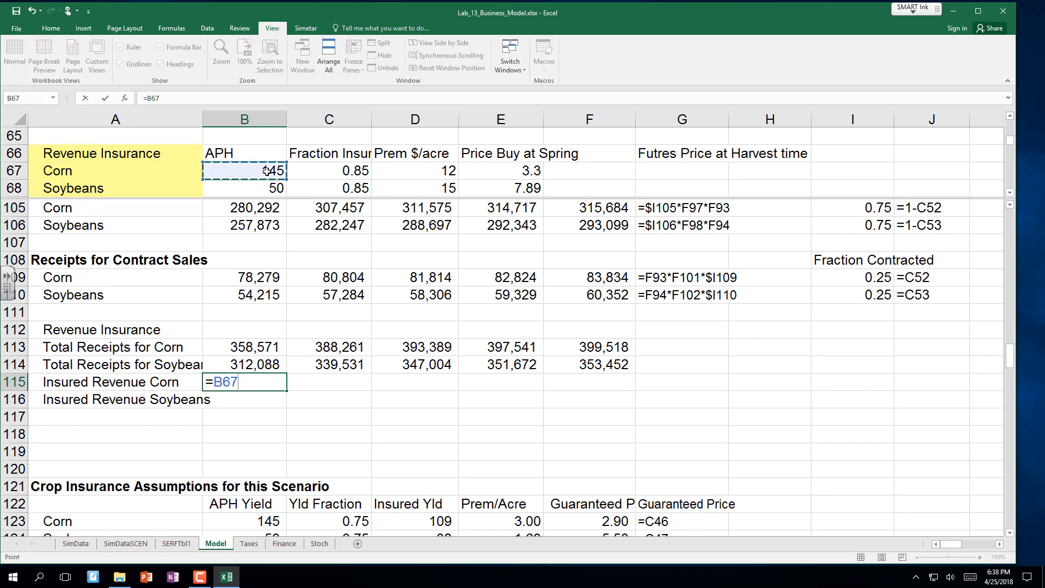
pyautogui.write('*')
pyautogui.click(339, 170)
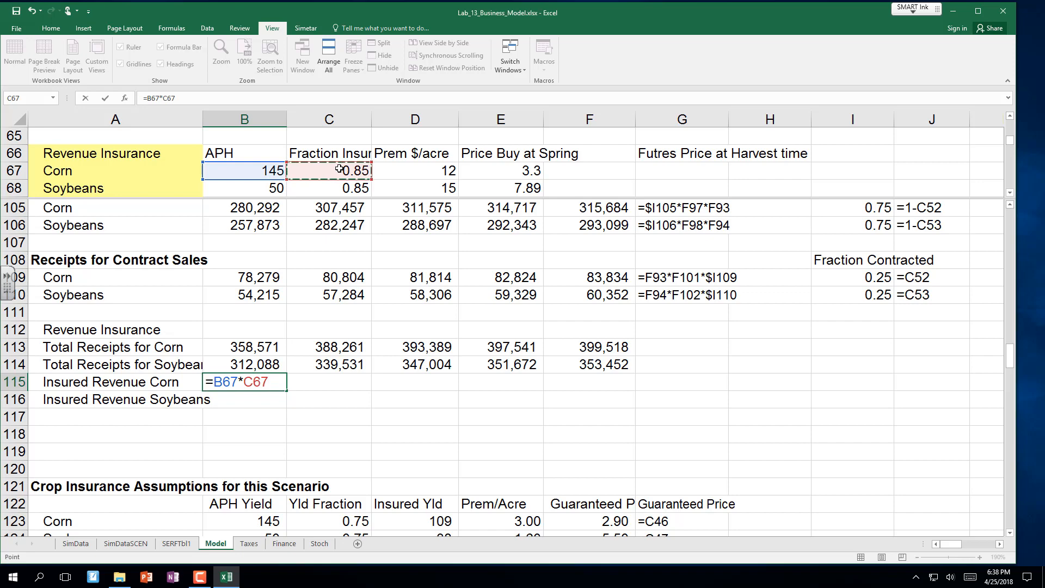
pyautogui.write('*')
pyautogui.click(523, 169)
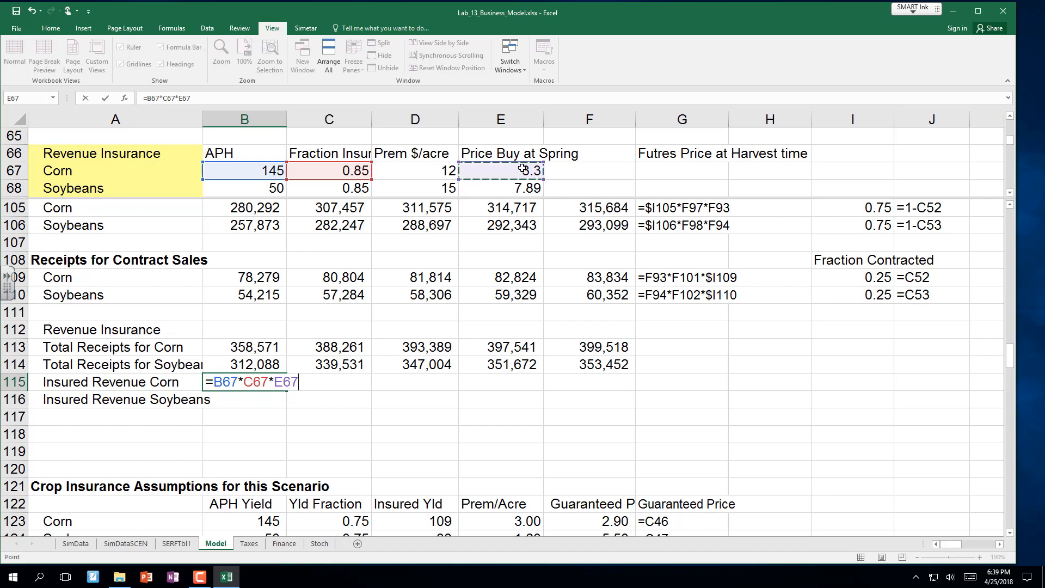
pyautogui.write('*')
pyautogui.click(1010, 202)
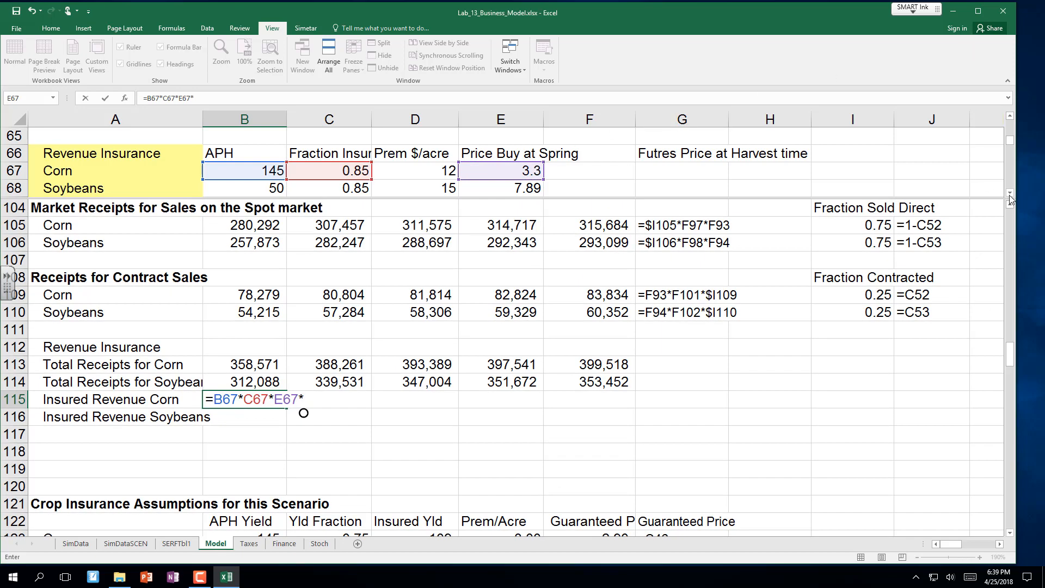
pyautogui.click(1009, 194)
pyautogui.click(1008, 207)
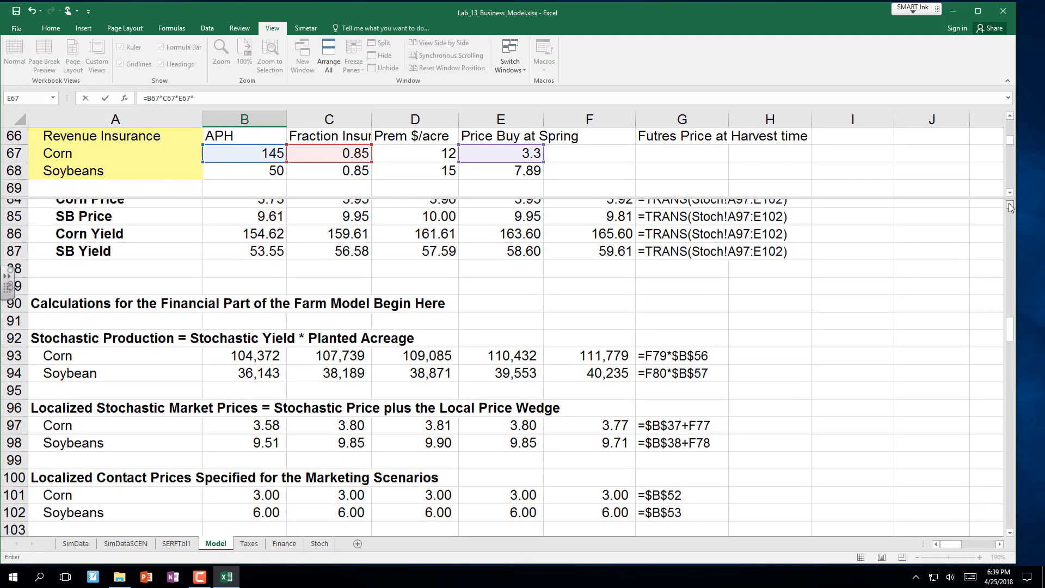
pyautogui.click(1009, 205)
pyautogui.click(1008, 205)
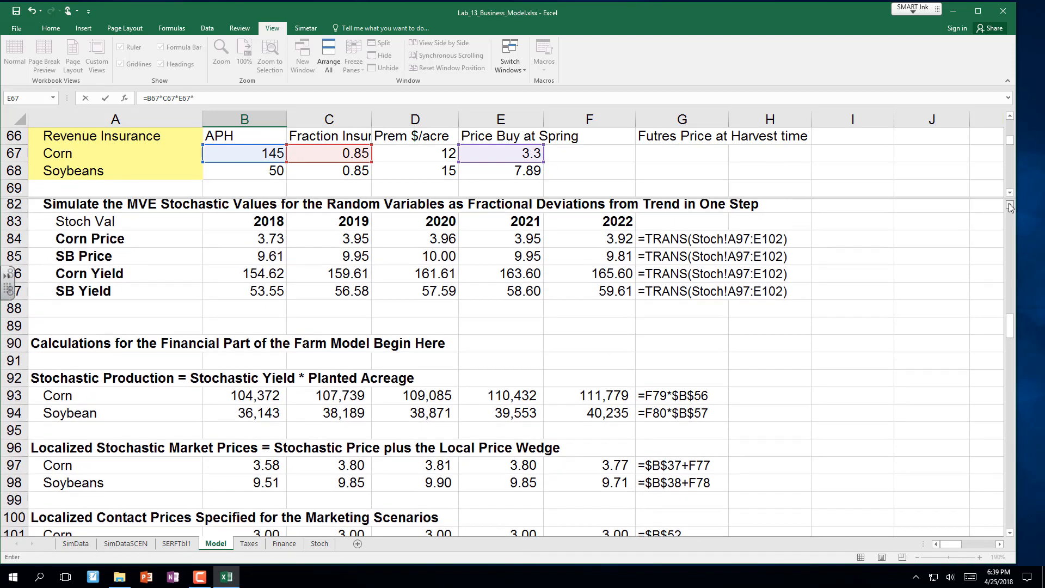
pyautogui.click(1008, 205)
pyautogui.click(1008, 205)
pyautogui.click(1008, 206)
pyautogui.moveTo(1009, 205); pyautogui.dragTo(1008, 206)
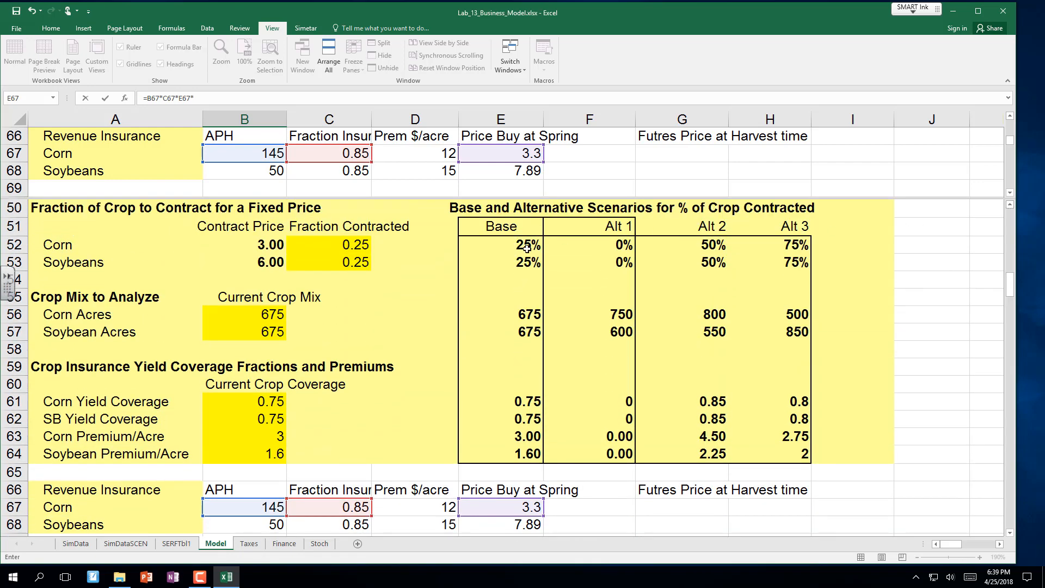
pyautogui.click(266, 314)
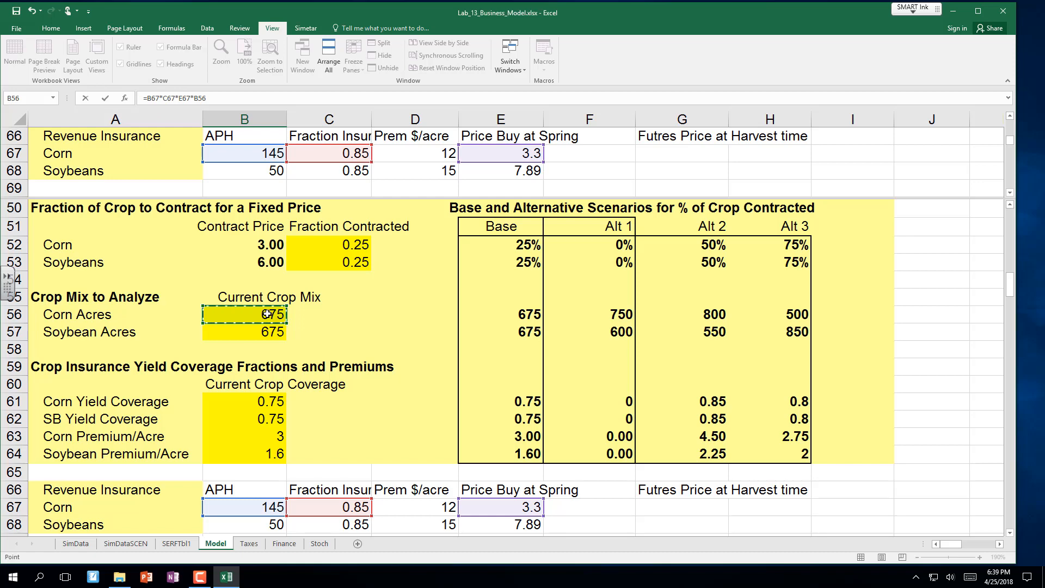
pyautogui.press('Return')
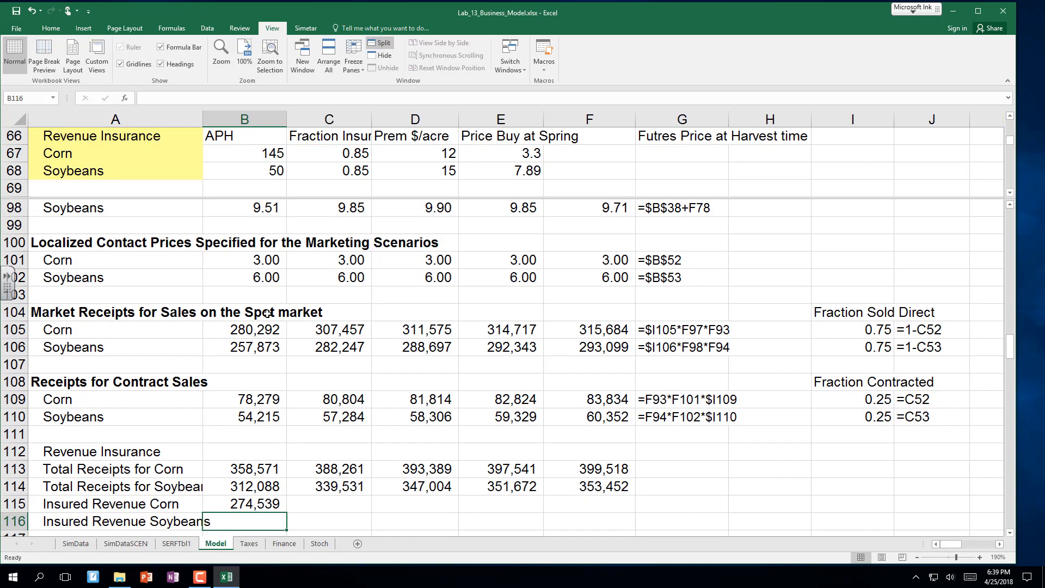
# Step: Copy the insured corn revenue formula from B115 down to B116 for soybeans
pyautogui.press('Down')
pyautogui.press('Down')
pyautogui.press('Down')
pyautogui.press('Down')
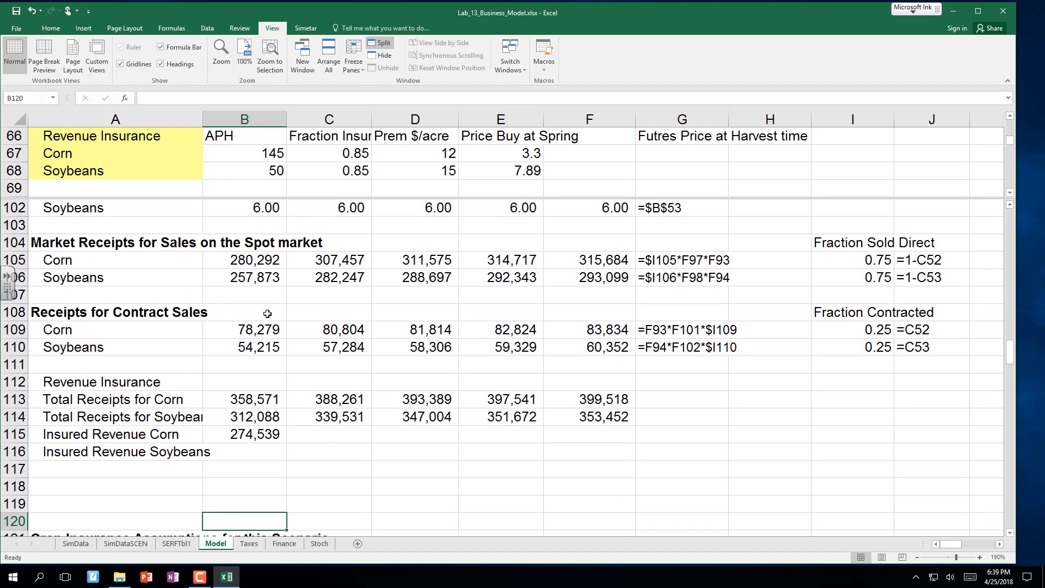
pyautogui.click(253, 436)
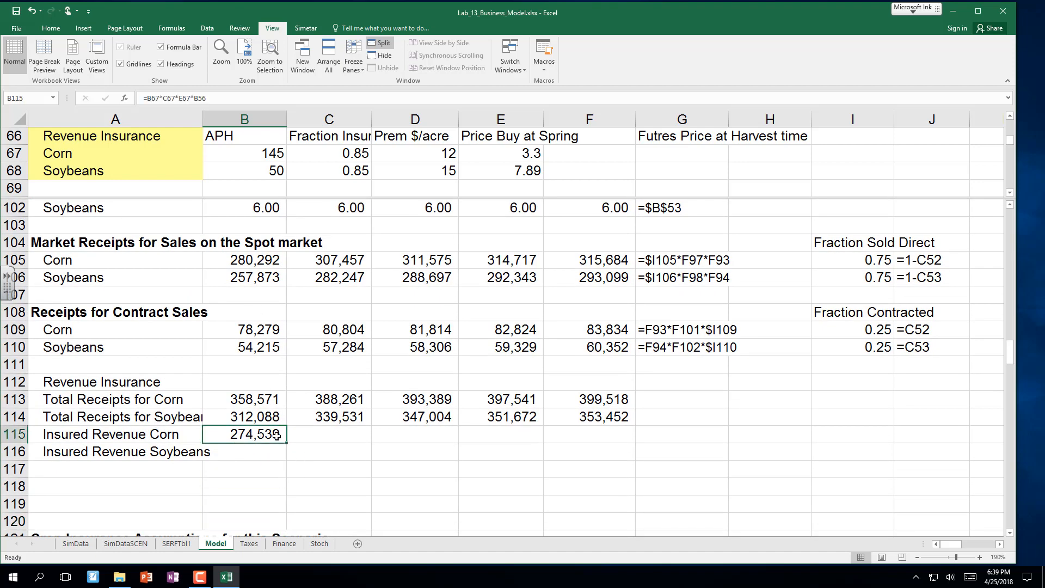
pyautogui.moveTo(287, 442)
pyautogui.mouseDown()
pyautogui.moveTo(286, 458)
pyautogui.moveTo(272, 456)
pyautogui.mouseUp()
# Step: Check the cell references of the insured soybean revenue formula in B116, including the Soybean Acres input
pyautogui.click(250, 453)
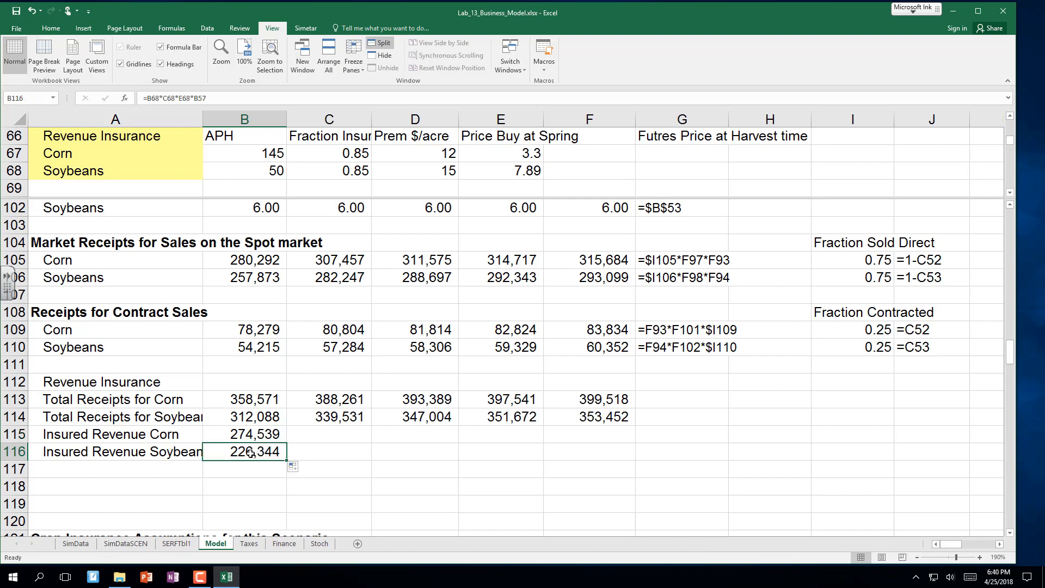
pyautogui.doubleClick(250, 453)
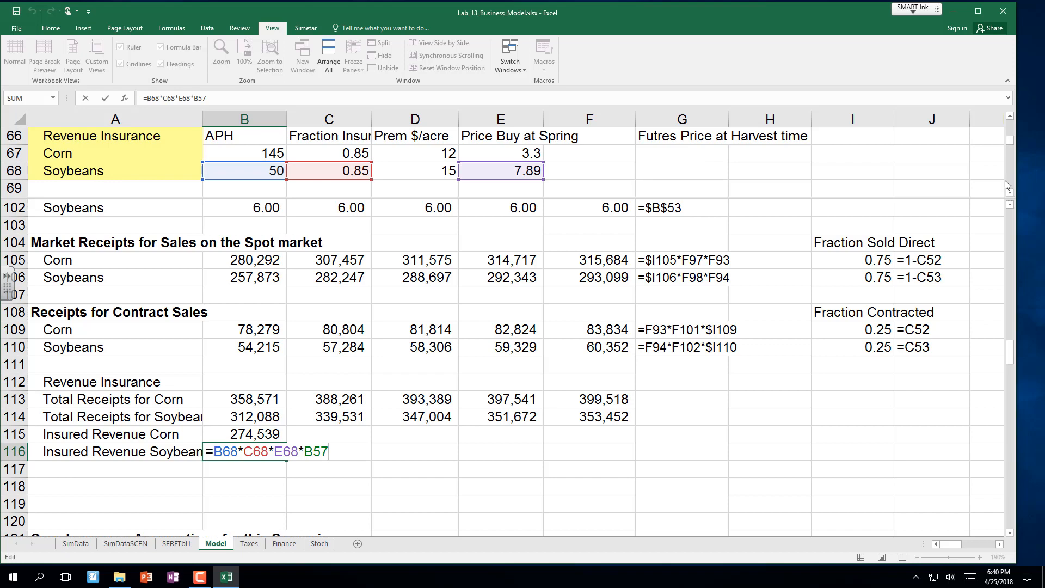
pyautogui.scroll(3, 1009, 120)
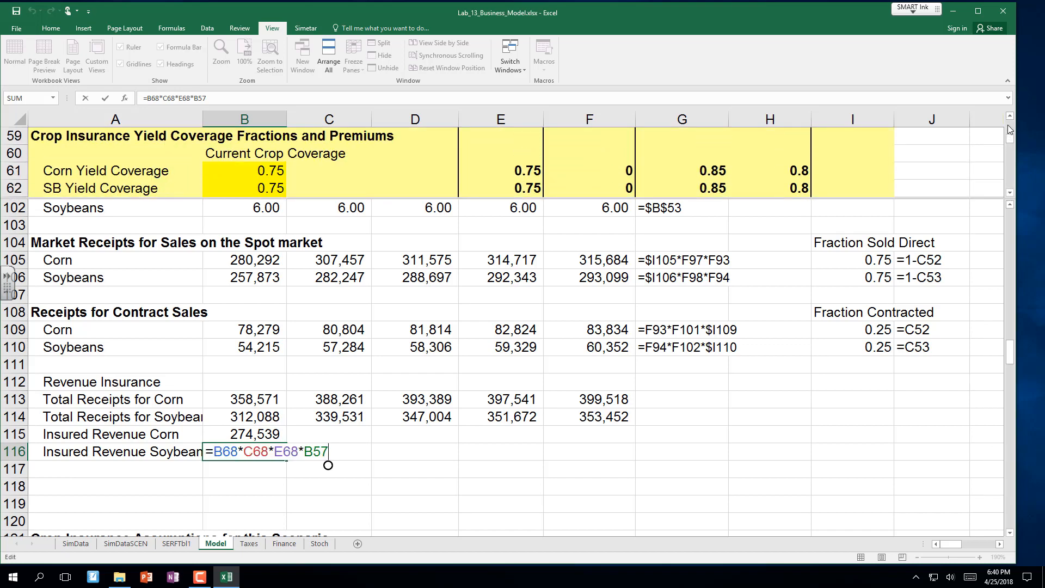
pyautogui.click(1010, 117)
pyautogui.click(1010, 117)
pyautogui.click(1010, 117)
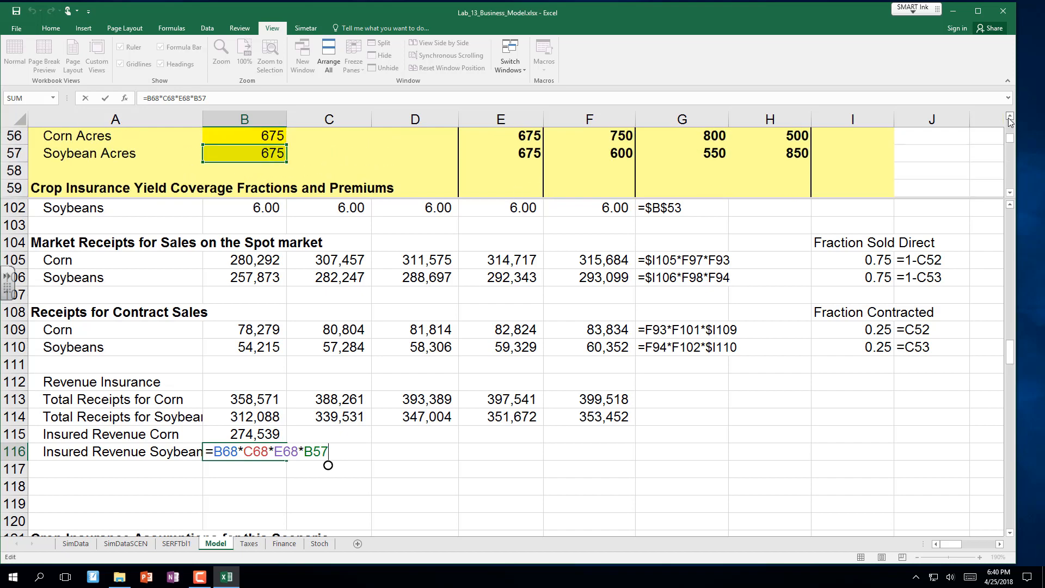
pyautogui.click(1009, 117)
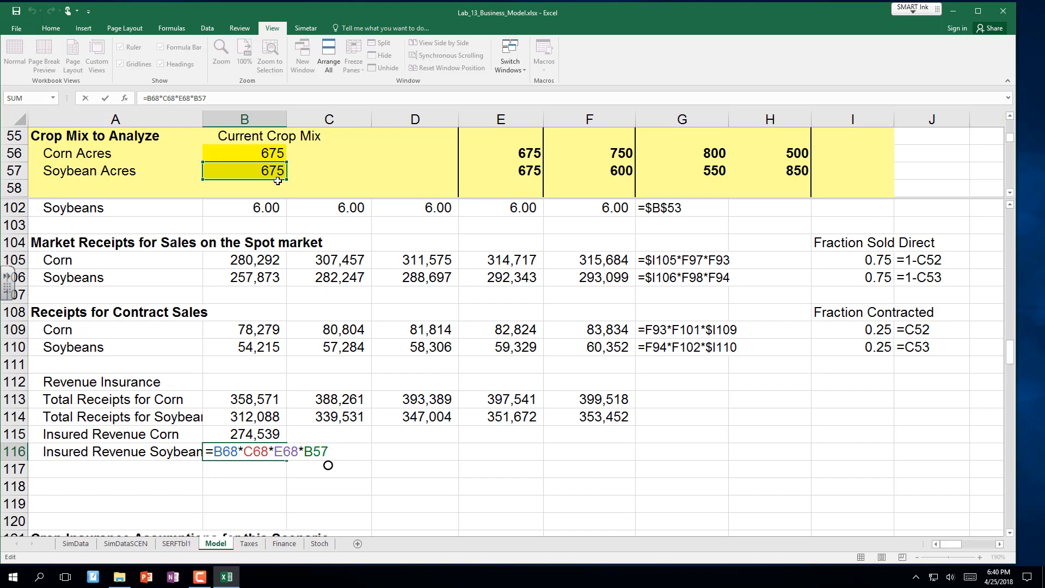
pyautogui.hotkey('ctrl', 'Return')
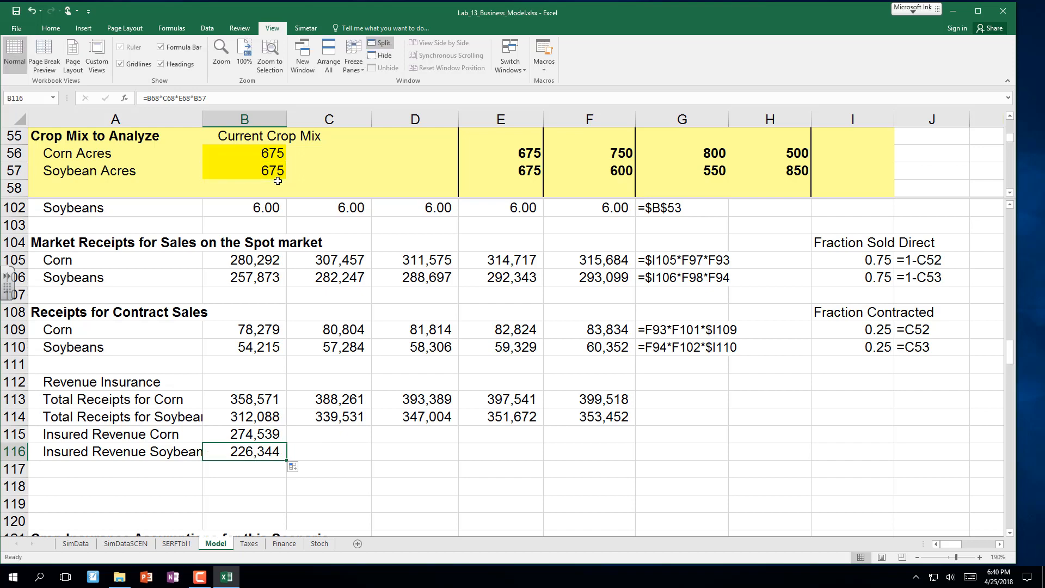
# Step: Carry the insured revenues into the second year by setting C115 to =B115 and C116 to =B116
pyautogui.click(331, 434)
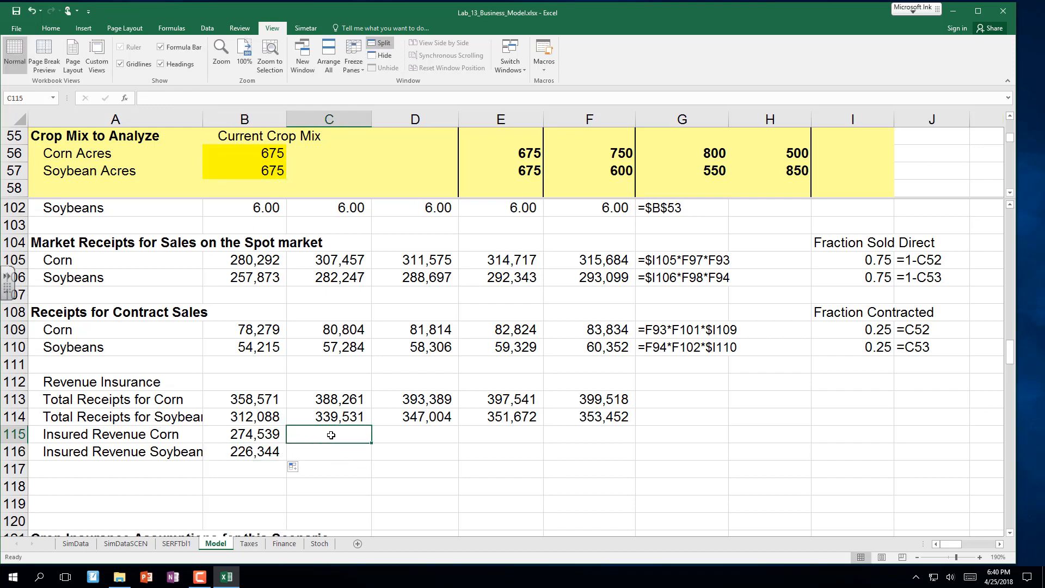
pyautogui.write('=')
pyautogui.press('Left')
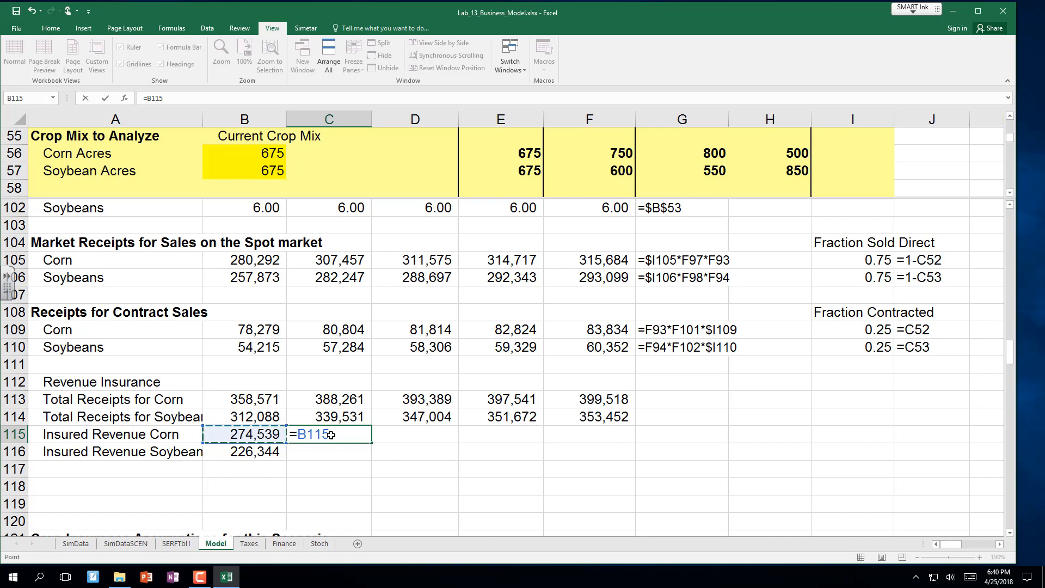
pyautogui.press('Return')
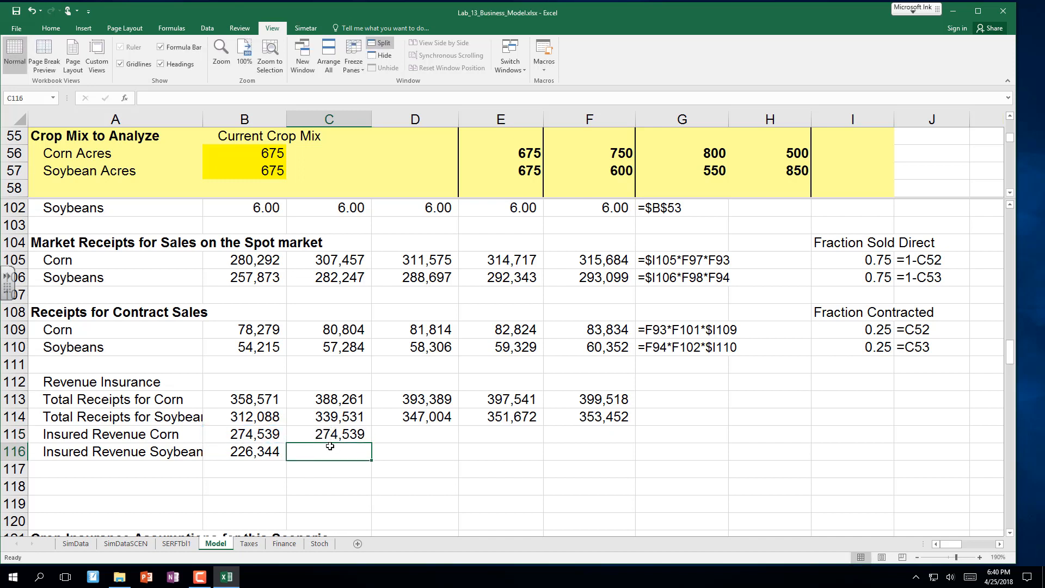
pyautogui.write('=')
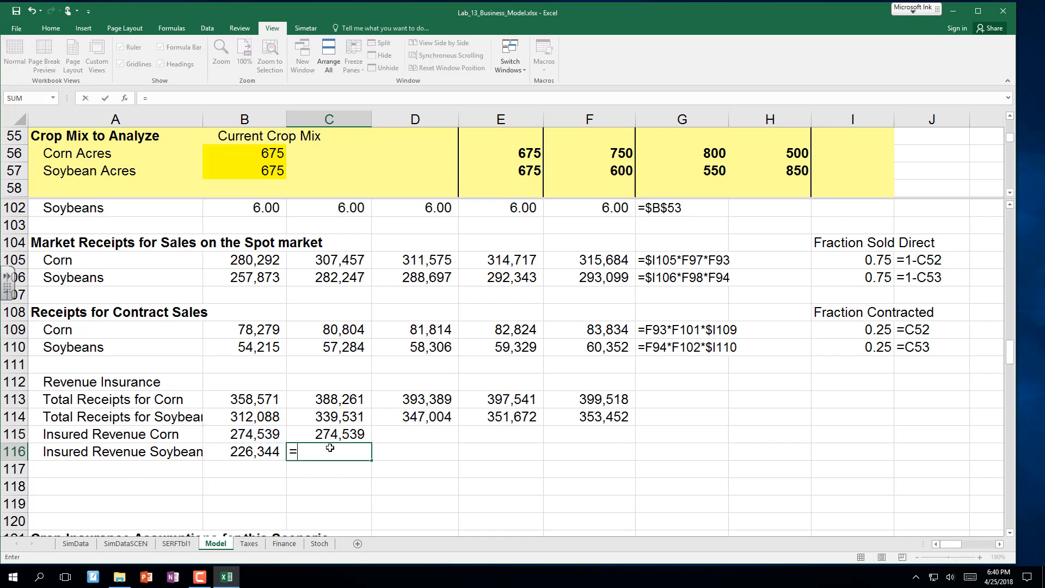
pyautogui.press('Left')
pyautogui.press('Return')
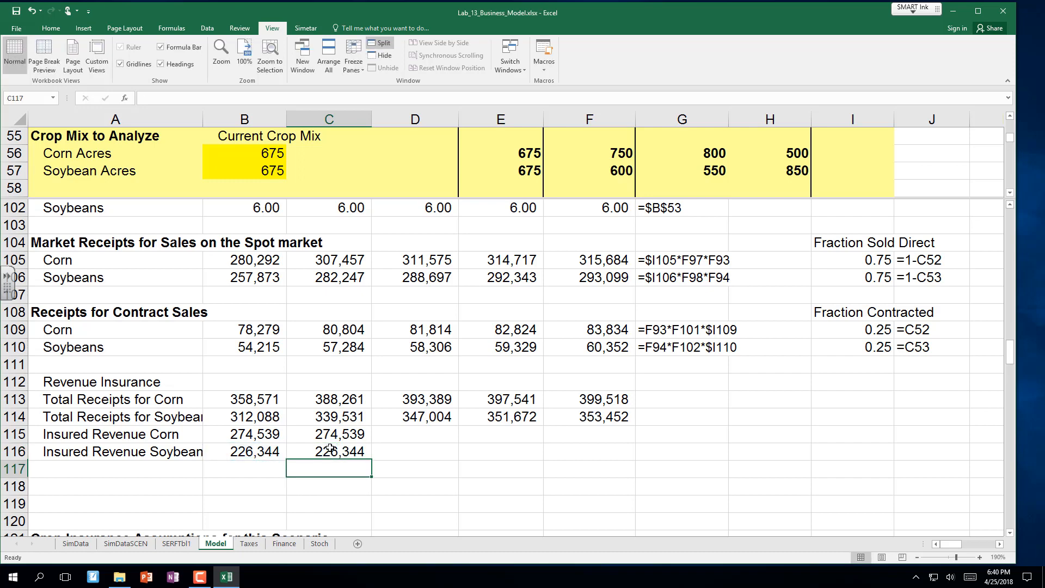
# Step: Copy the insured revenue formulas in C115:C116 across through column F
pyautogui.click(330, 434)
pyautogui.moveTo(372, 444); pyautogui.dragTo(375, 460)
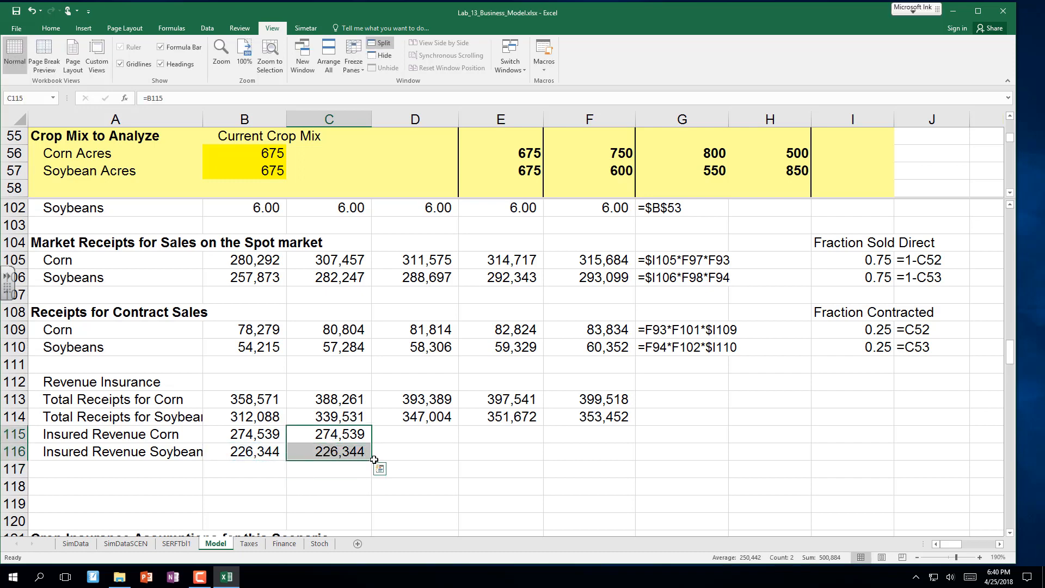
pyautogui.moveTo(375, 460); pyautogui.dragTo(634, 460)
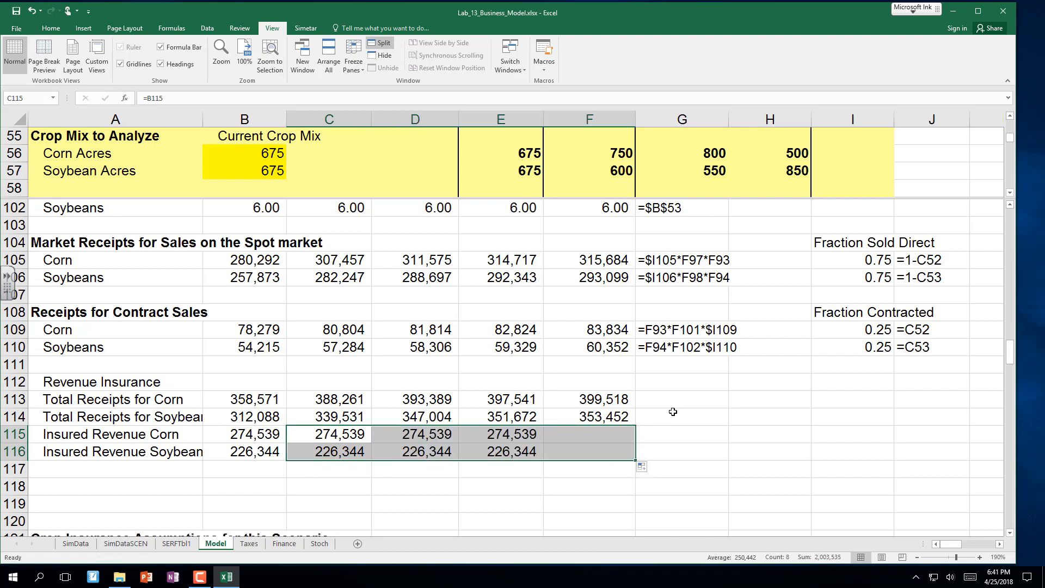
# Step: Display the formula behind the first-year corn total receipts by entering =VFORMULA(B113) in G113
pyautogui.click(677, 401)
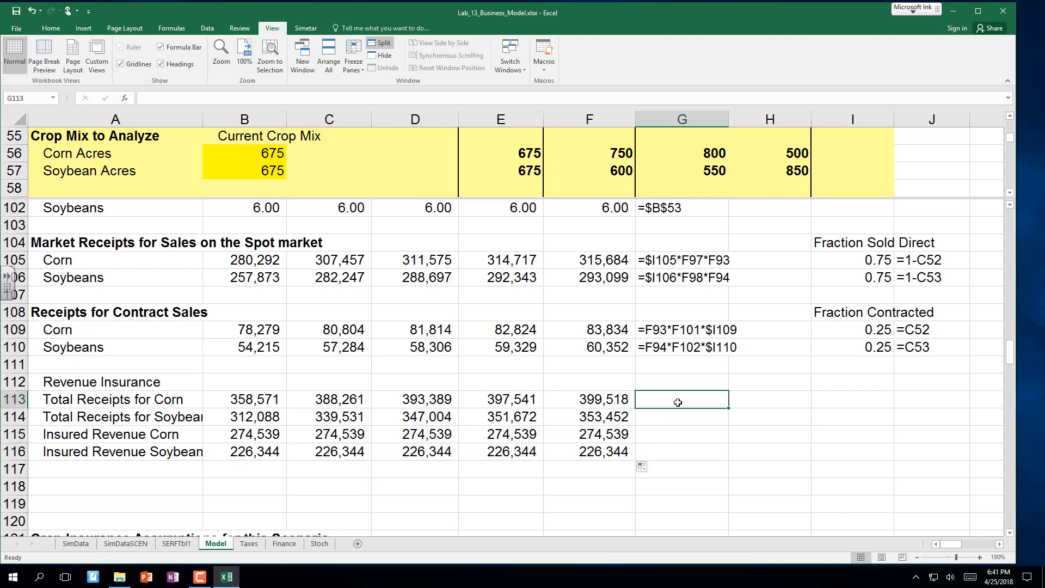
pyautogui.write('=vfo')
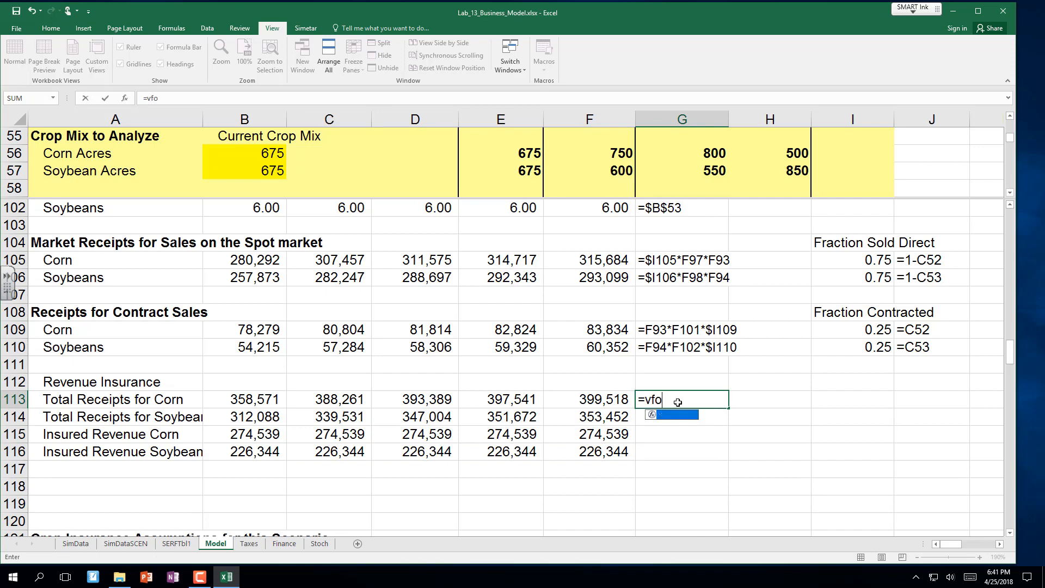
pyautogui.write('rmula(')
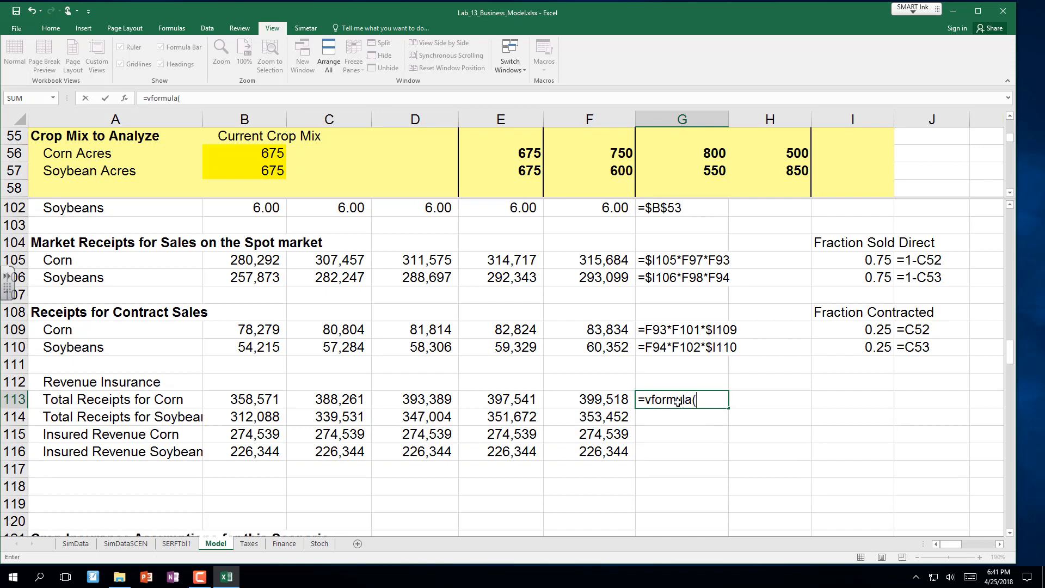
pyautogui.click(255, 400)
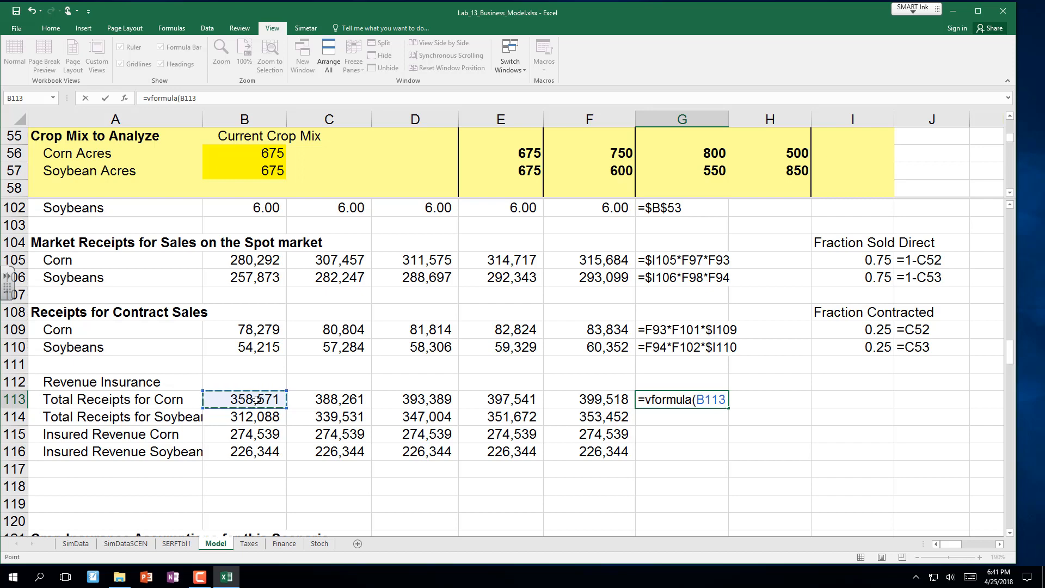
pyautogui.press('Return')
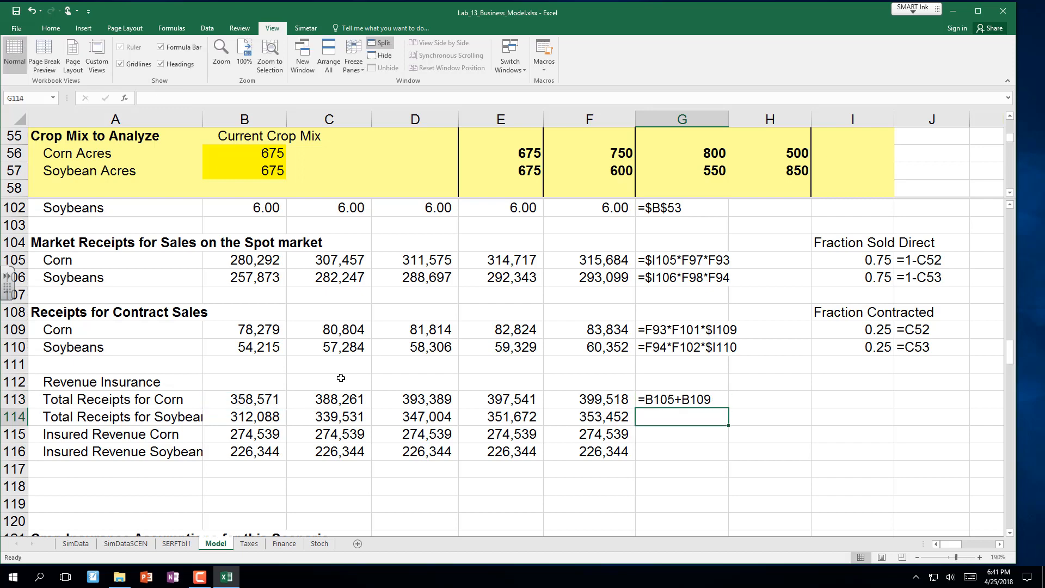
# Step: Copy the VFORMULA formula in G113 down the remaining revenue insurance rows
pyautogui.click(687, 401)
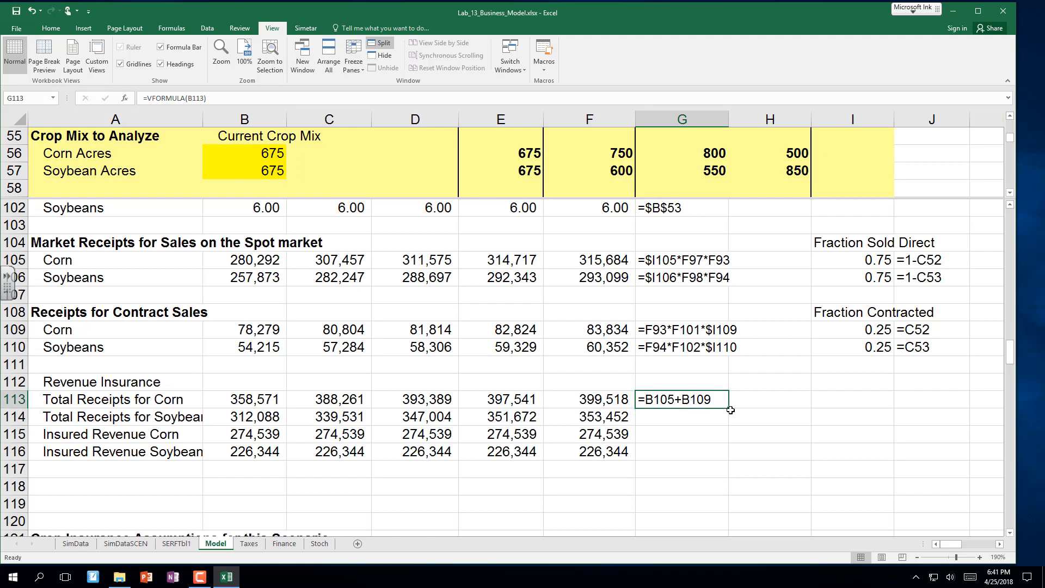
# Step: Fill the VFORMULA in G113 down through G116 to display the formulas of the revenue insurance rows
pyautogui.moveTo(730, 409); pyautogui.dragTo(728, 458)
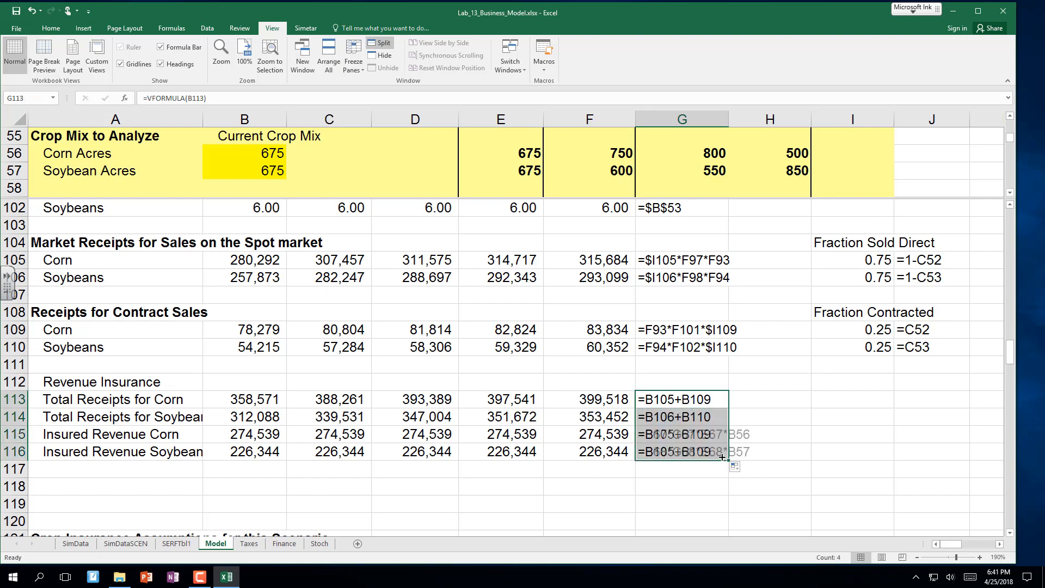
# Step: Label cell A117 "Indemnity Corn Rec Ins" below the insured revenue rows
pyautogui.click(127, 481)
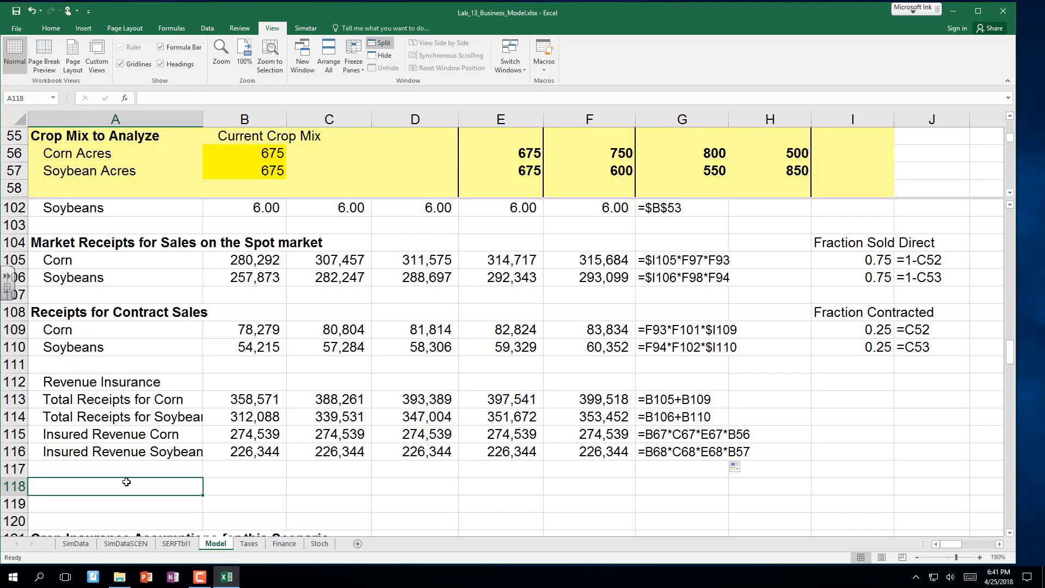
pyautogui.press('Up')
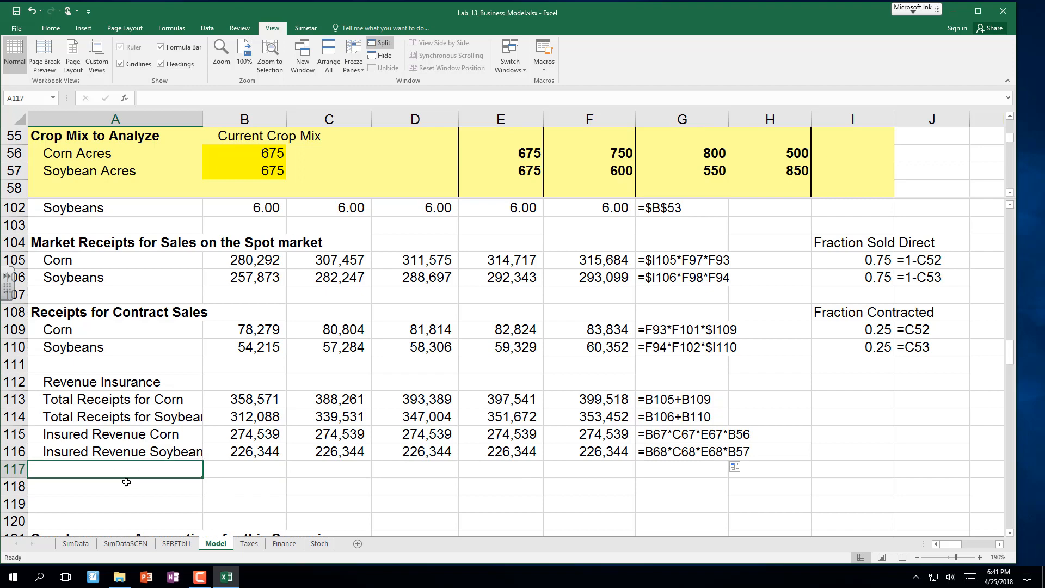
pyautogui.write('Indemn')
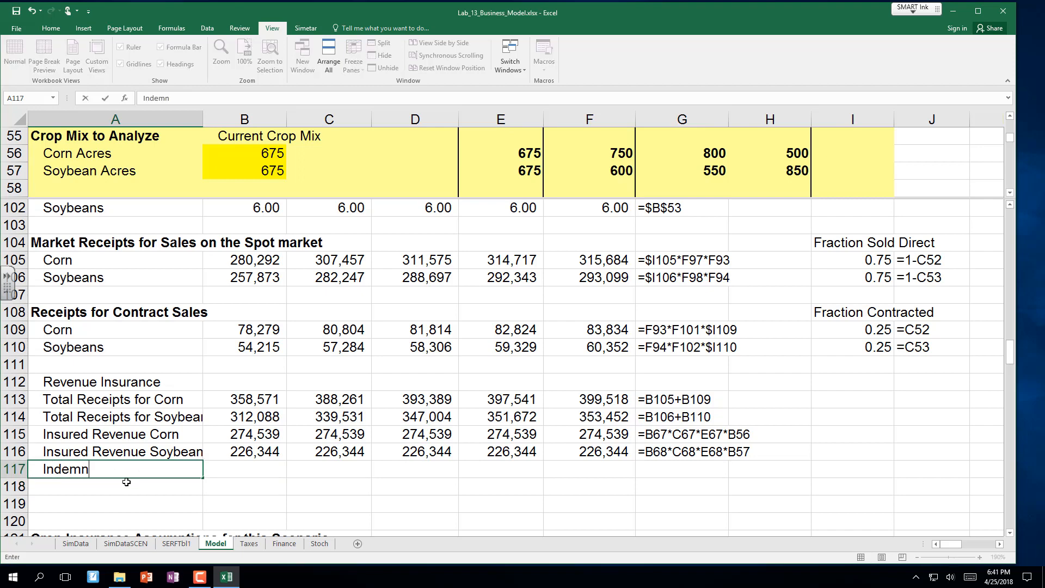
pyautogui.write('ity Corn Rece')
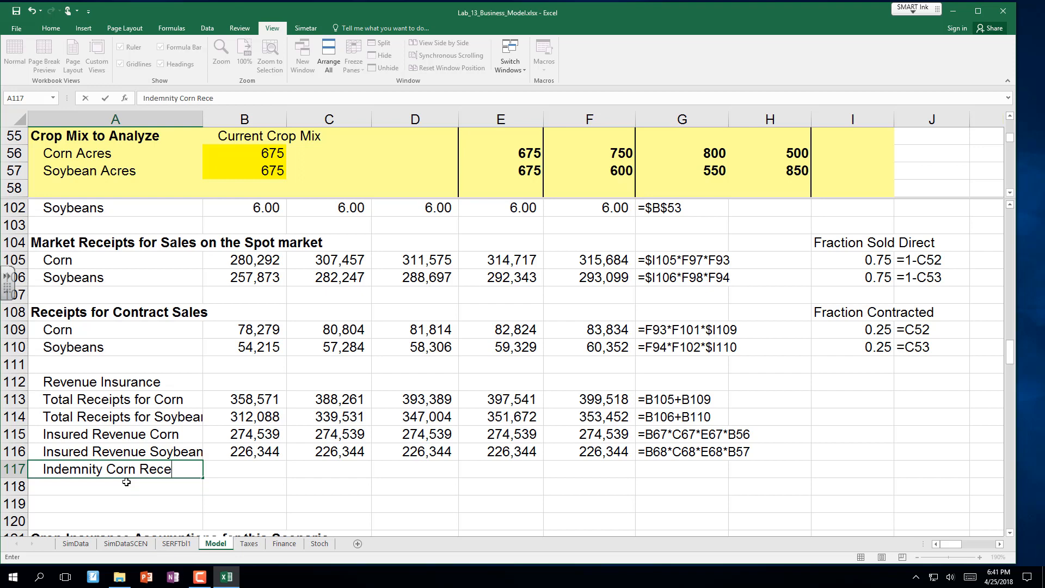
pyautogui.press('BackSpace')
pyautogui.write('Ins')
pyautogui.press('Down')
pyautogui.press('Down')
pyautogui.press('Down')
pyautogui.press('Down')
pyautogui.press('Down')
pyautogui.press('Down')
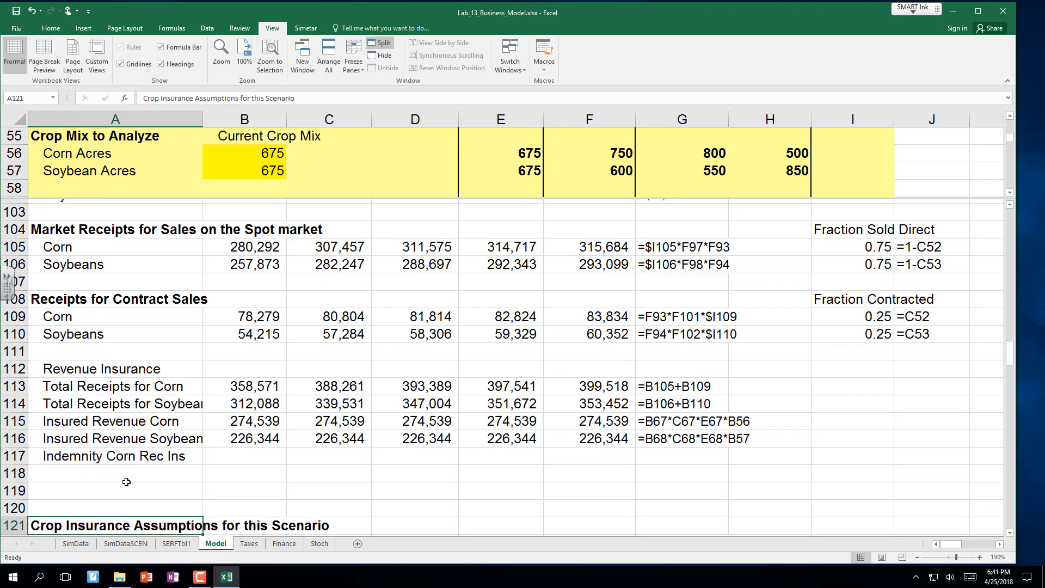
# Step: Label cell A118 "Indenity SB Rec Ins" for the soybean indemnity row
pyautogui.press('Up')
pyautogui.press('Up')
pyautogui.press('Up')
pyautogui.press('Up')
pyautogui.press('Up')
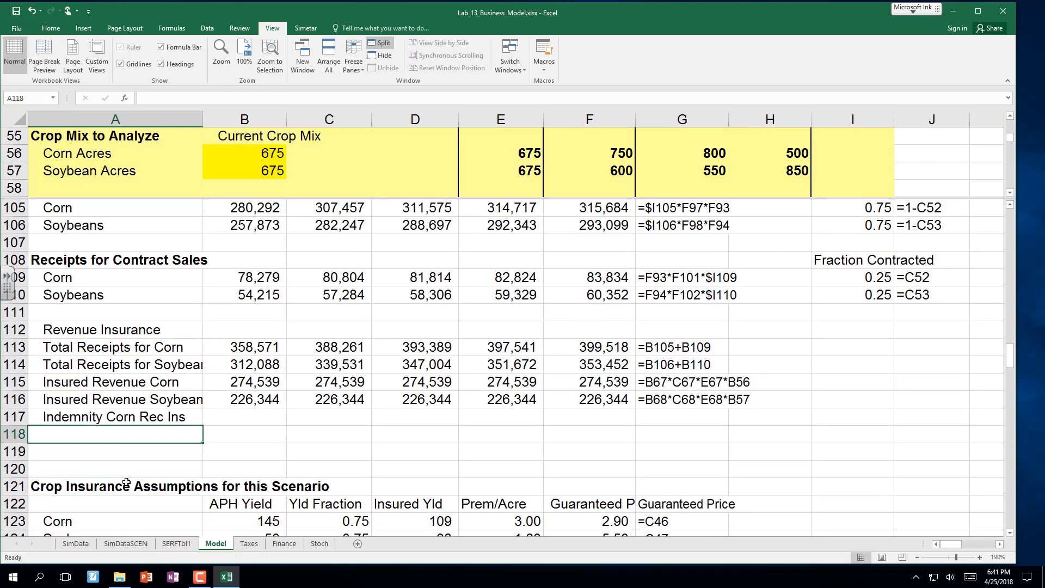
pyautogui.write('Indeni')
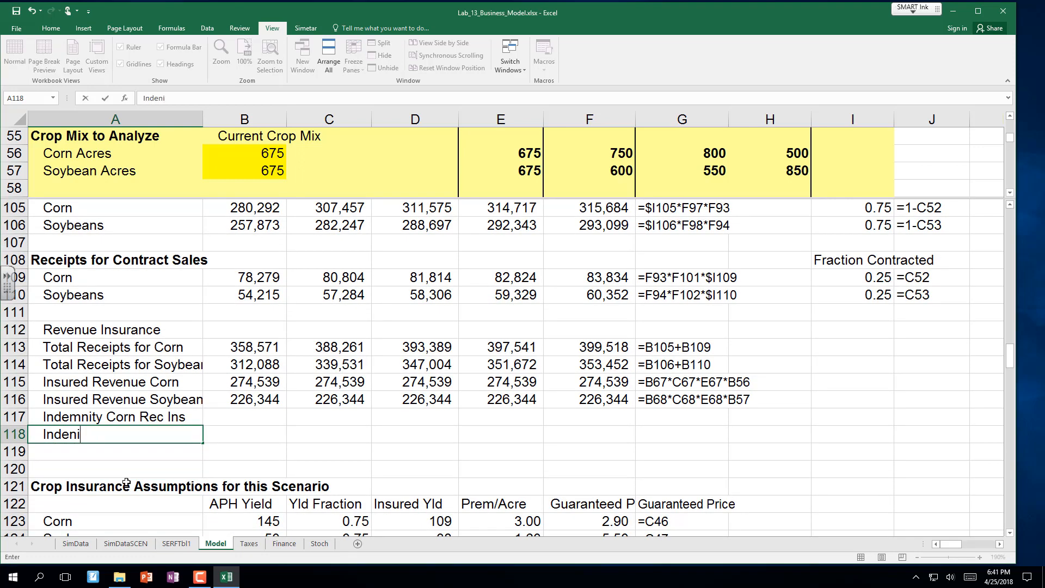
pyautogui.write('ty SB Rec Ins')
pyautogui.press('Return')
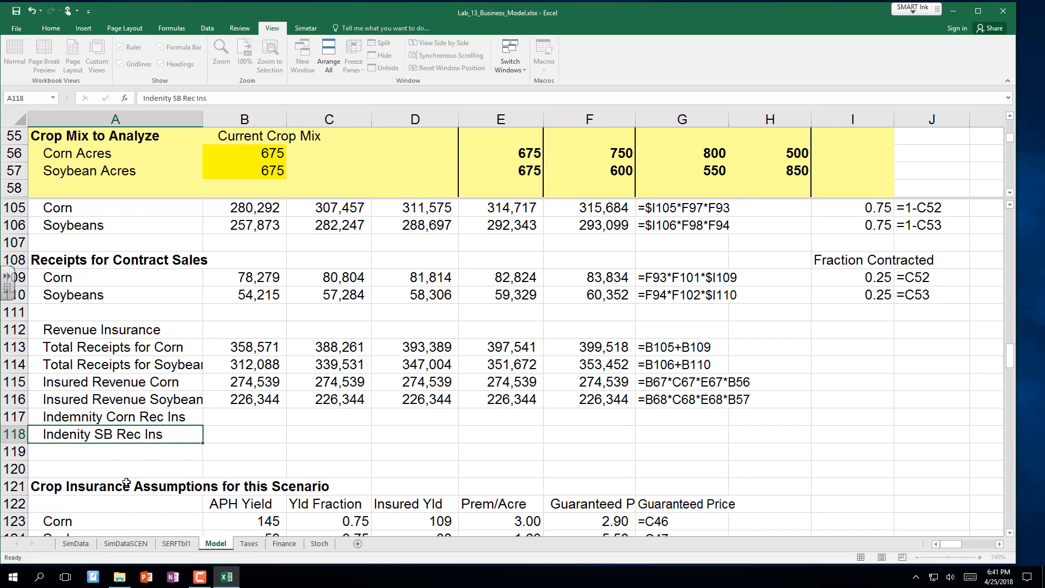
# Step: Enter the corn indemnity formula =IF(B113<B115,B115-B113,0) in B117
pyautogui.press('Up')
pyautogui.press('Up')
pyautogui.press('Right')
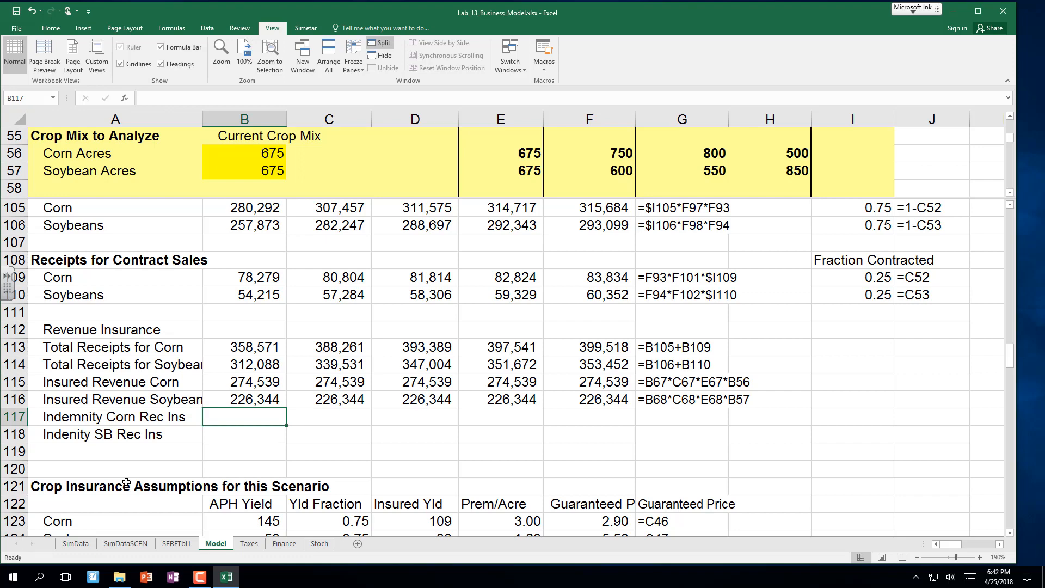
pyautogui.press('Down')
pyautogui.press('Down')
pyautogui.press('Down')
pyautogui.press('Down')
pyautogui.press('Down')
pyautogui.press('Down')
pyautogui.press('Down')
pyautogui.press('Down')
pyautogui.press('Down')
pyautogui.press('Down')
pyautogui.press('Down')
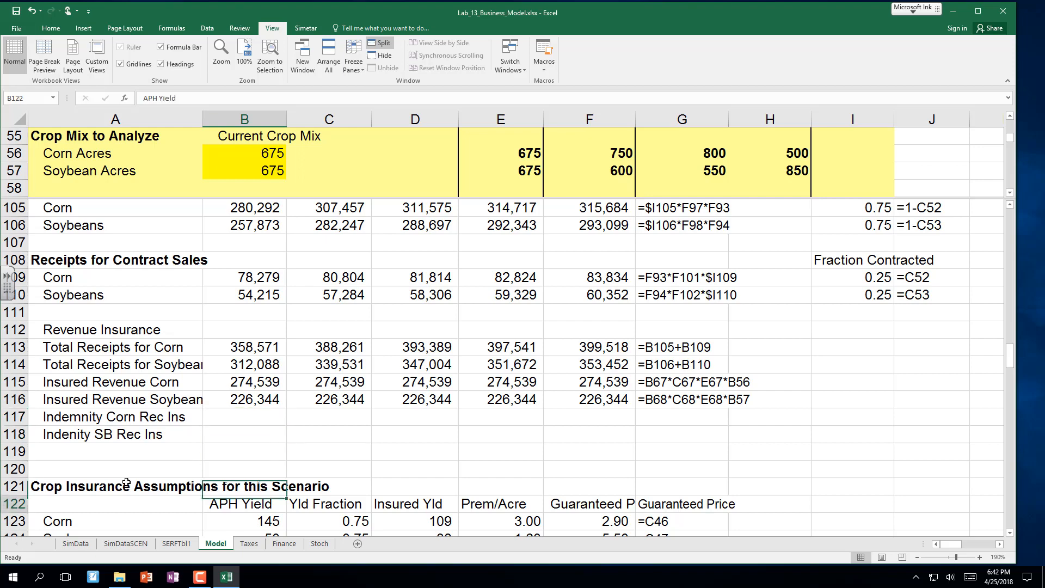
pyautogui.press('Down')
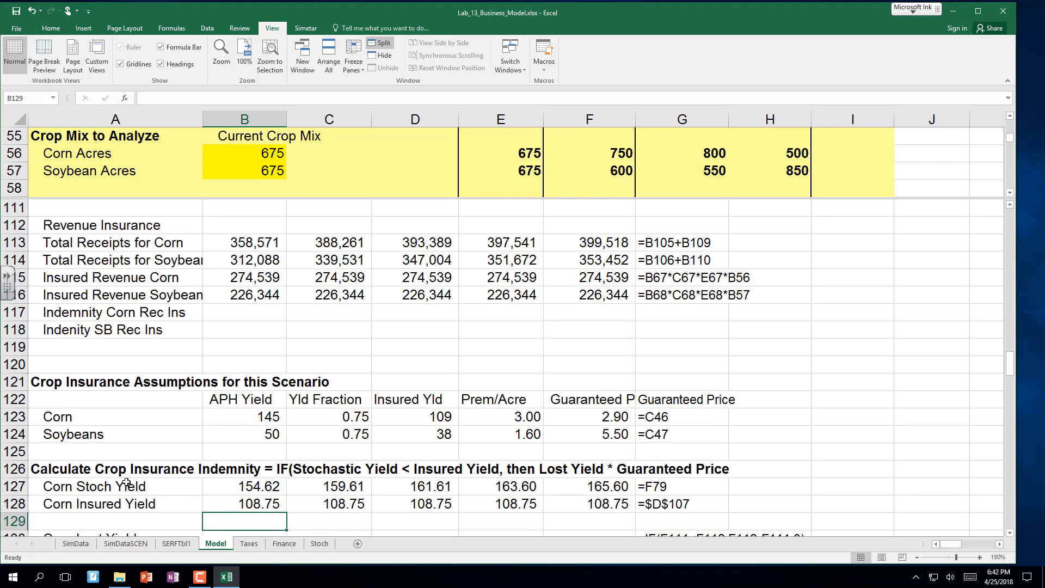
pyautogui.click(251, 313)
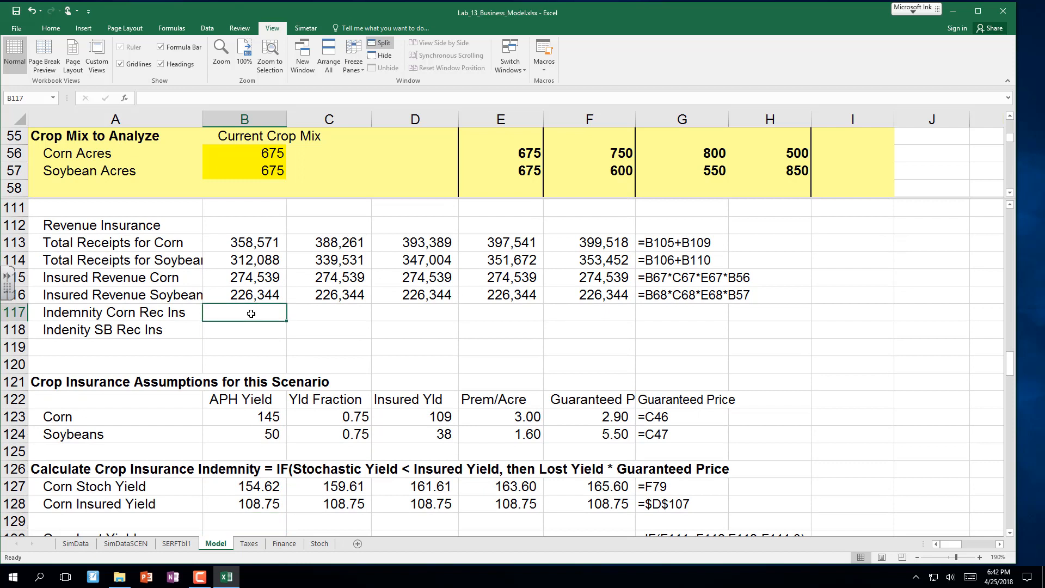
pyautogui.write('=if')
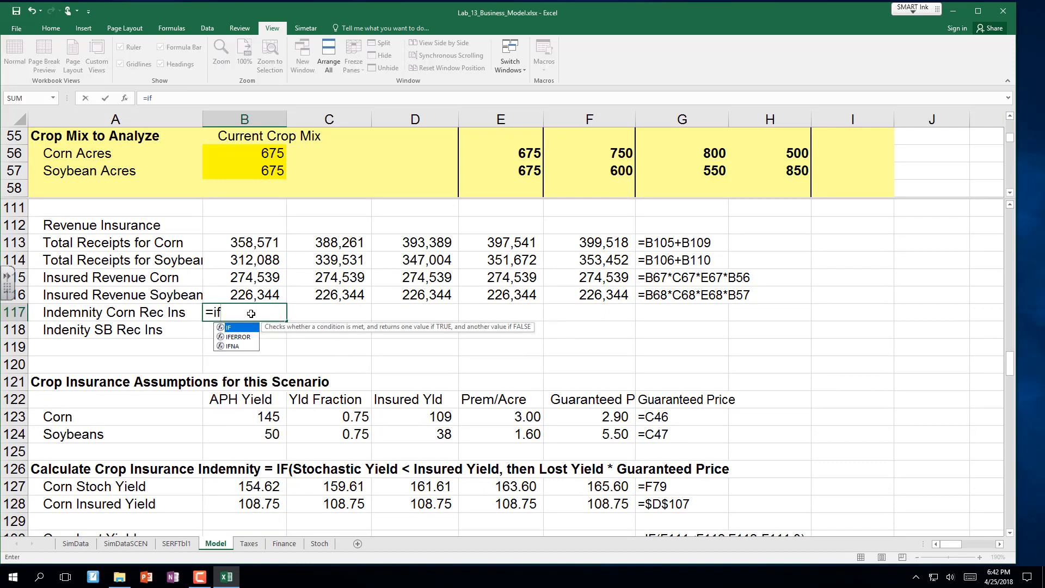
pyautogui.write('(')
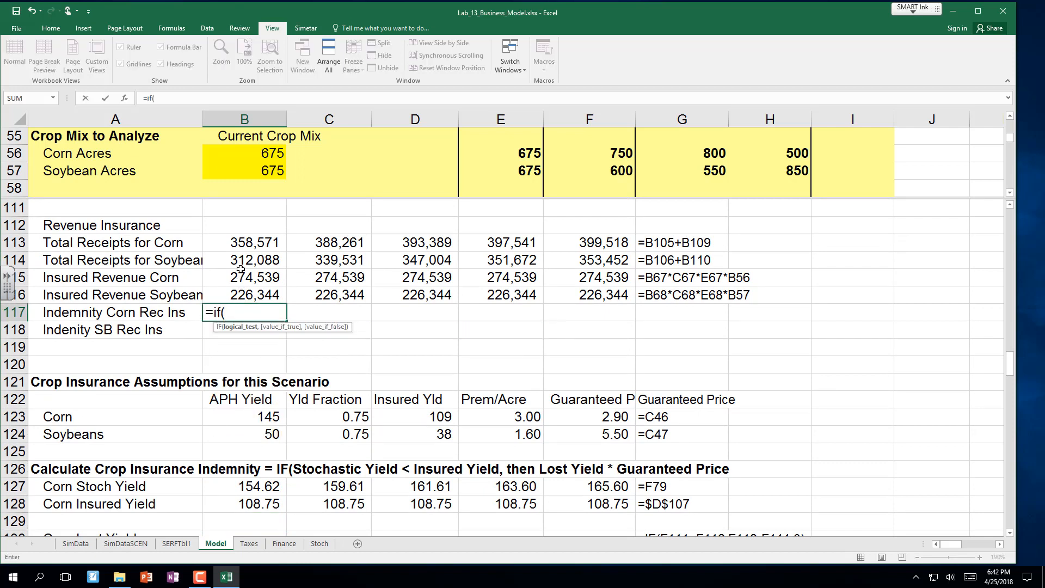
pyautogui.click(243, 243)
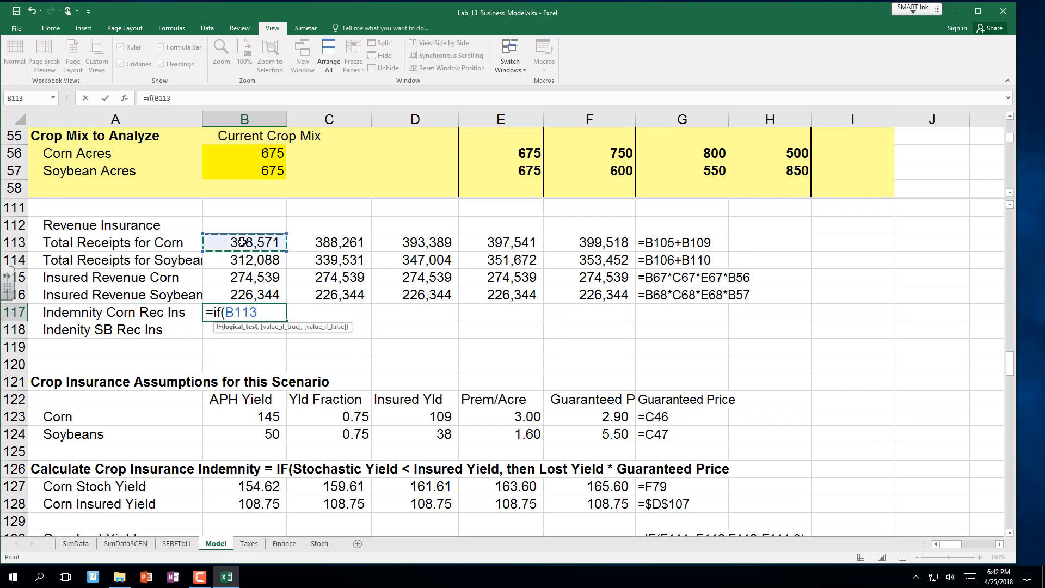
pyautogui.write('<')
pyautogui.click(256, 277)
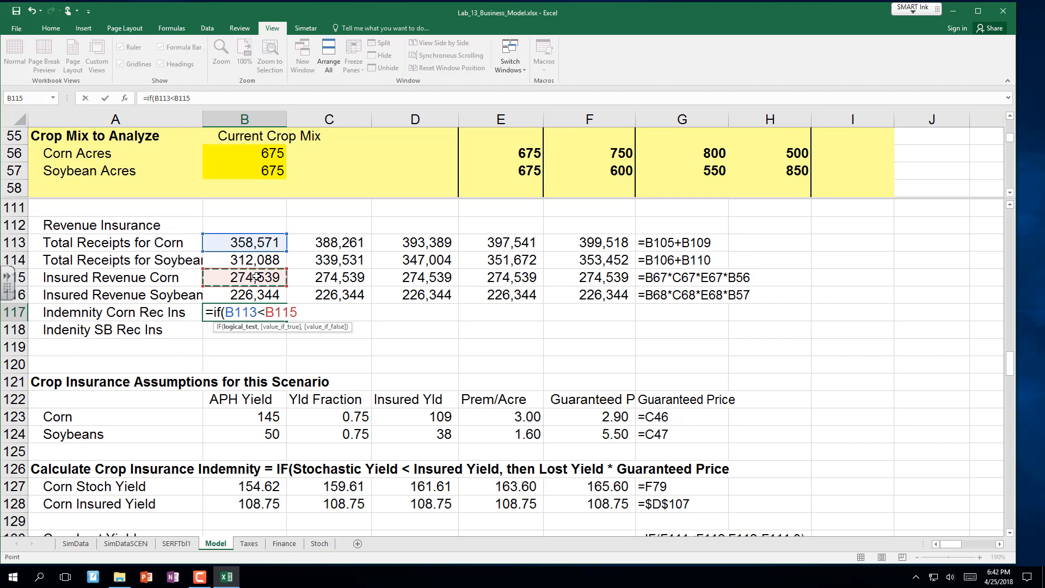
pyautogui.write(',')
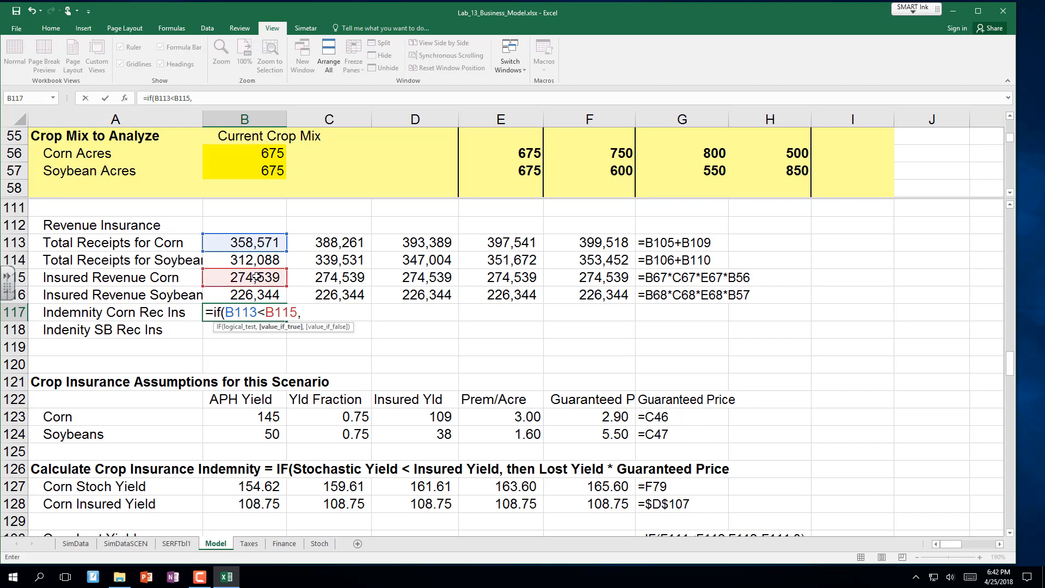
pyautogui.click(256, 277)
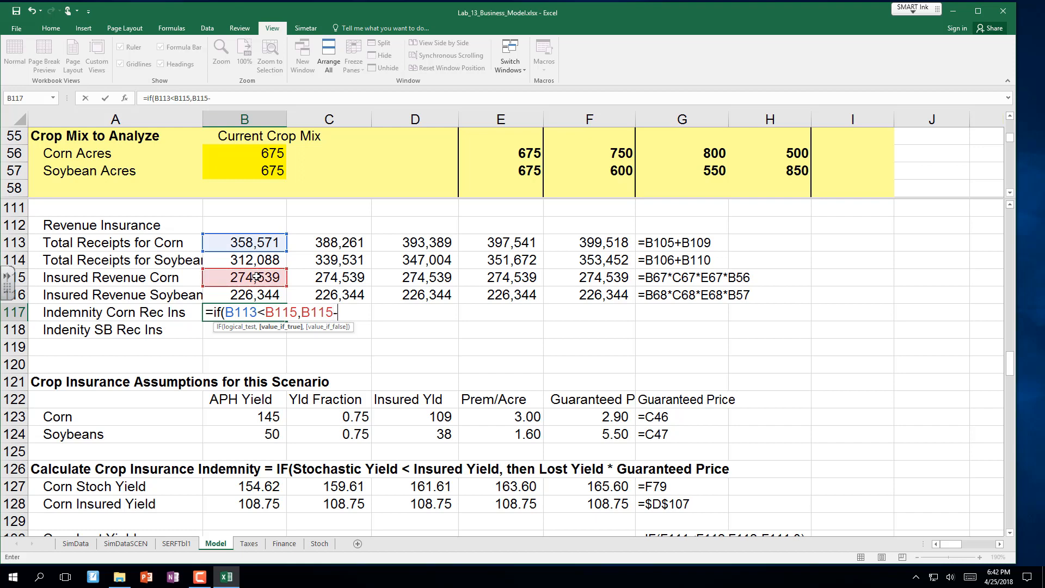
pyautogui.write('-')
pyautogui.click(248, 242)
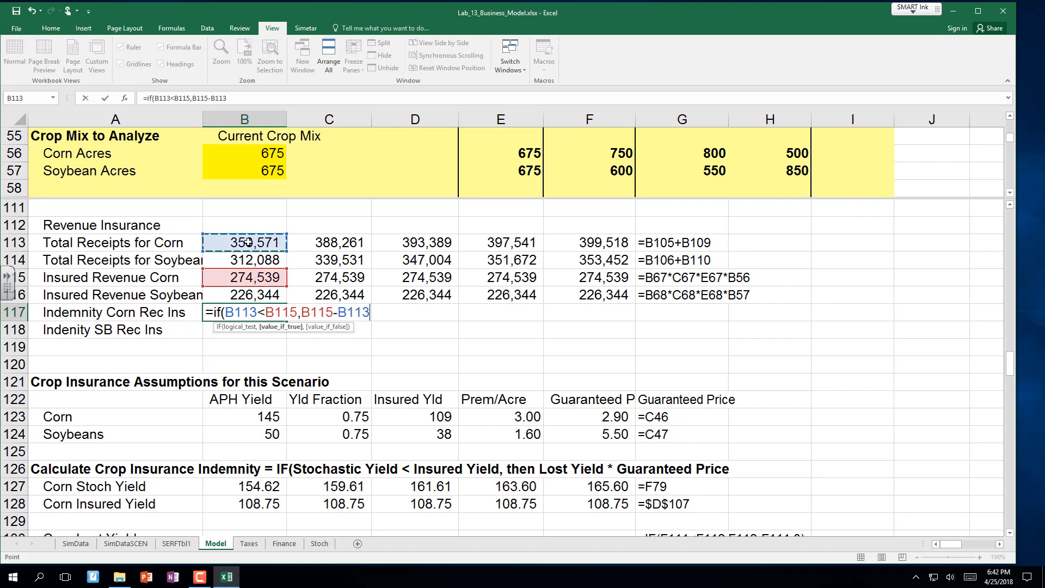
pyautogui.write(',0')
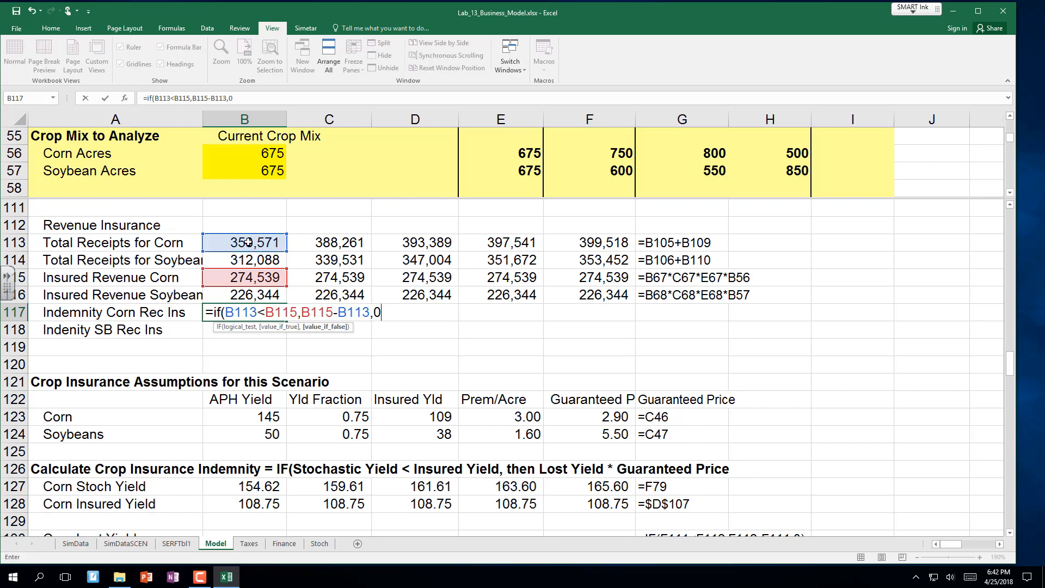
pyautogui.write(')')
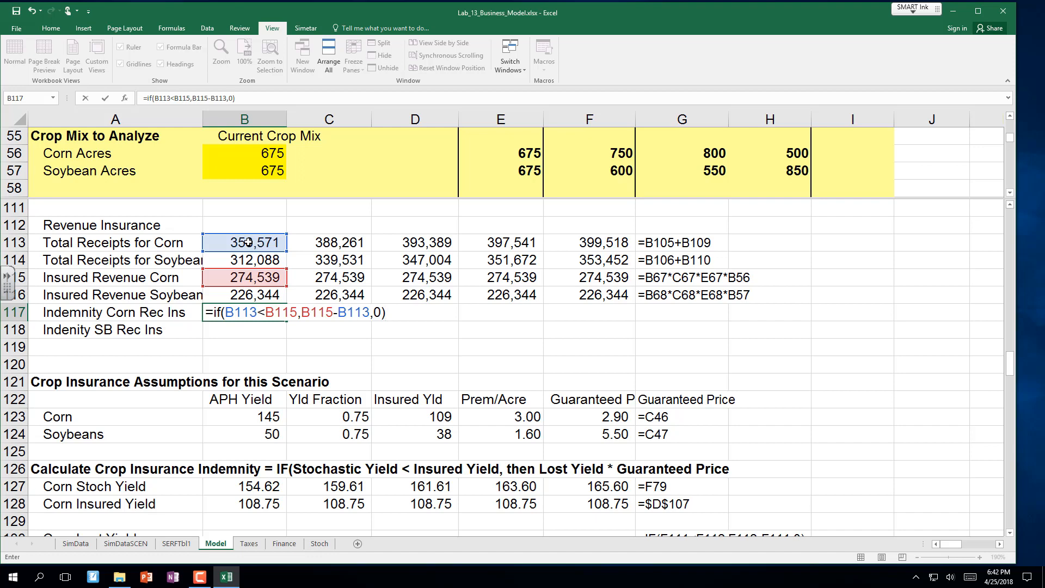
pyautogui.press('Return')
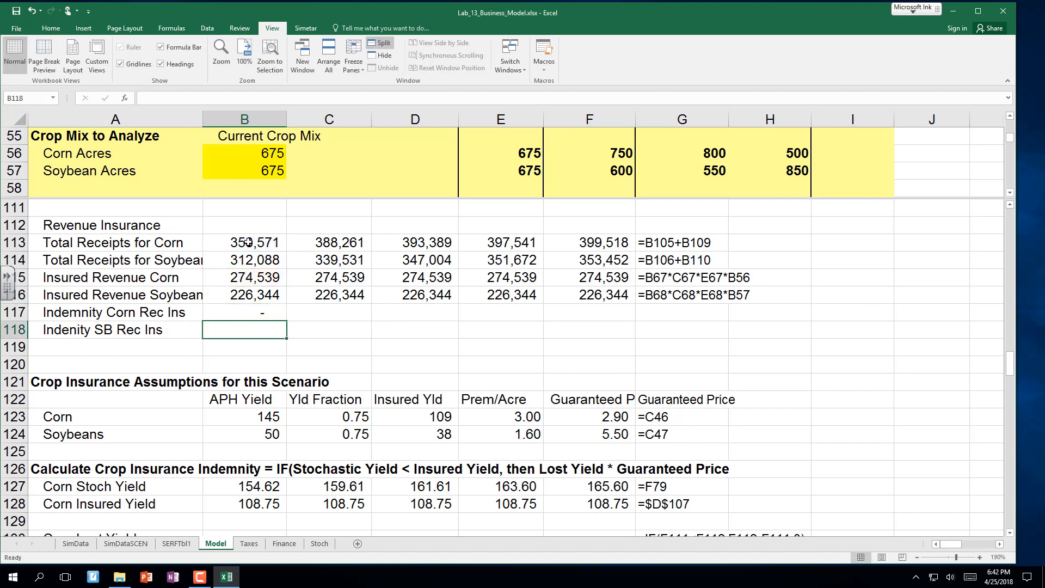
# Step: Fill the B117 indemnity formula through B117:F118 and extend the VFORMULA display from G116 down to G118
pyautogui.click(262, 309)
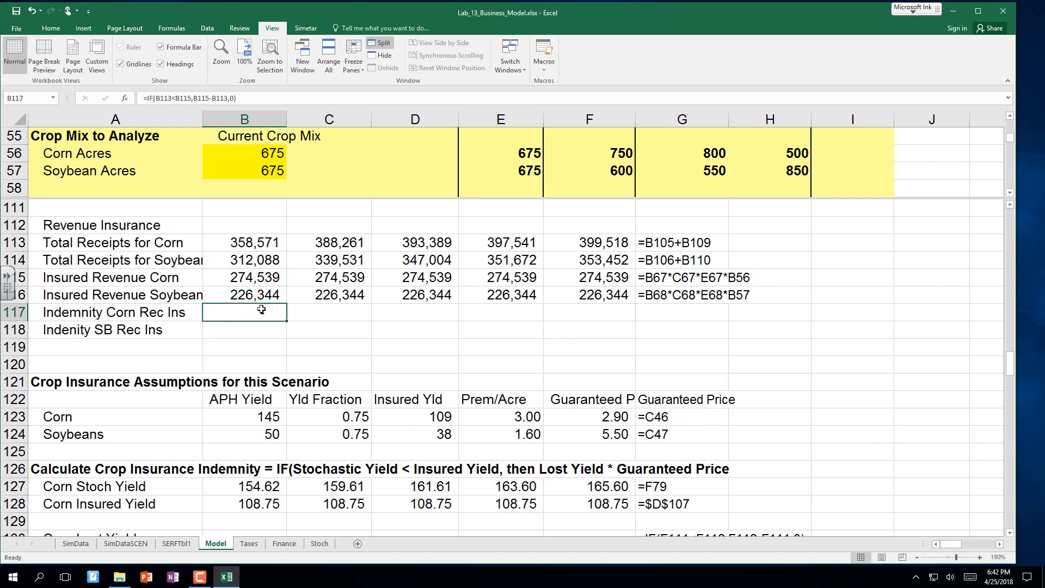
pyautogui.moveTo(286, 321); pyautogui.dragTo(626, 335)
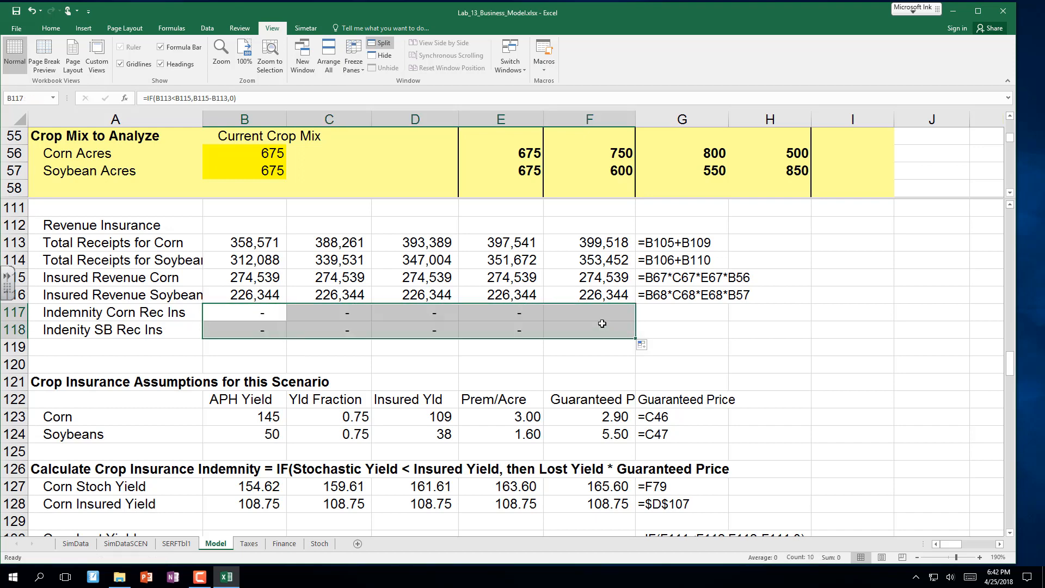
pyautogui.click(675, 301)
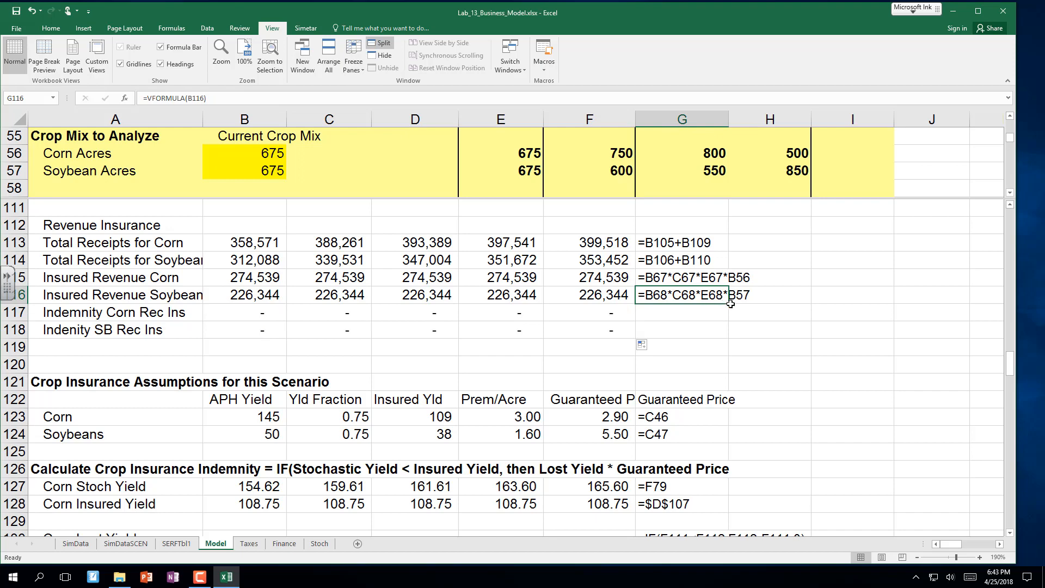
pyautogui.moveTo(730, 303); pyautogui.dragTo(728, 332)
# Step: Test the corn indemnity formula by setting total corn receipts in B113 to 0, and undo the change
pyautogui.click(256, 316)
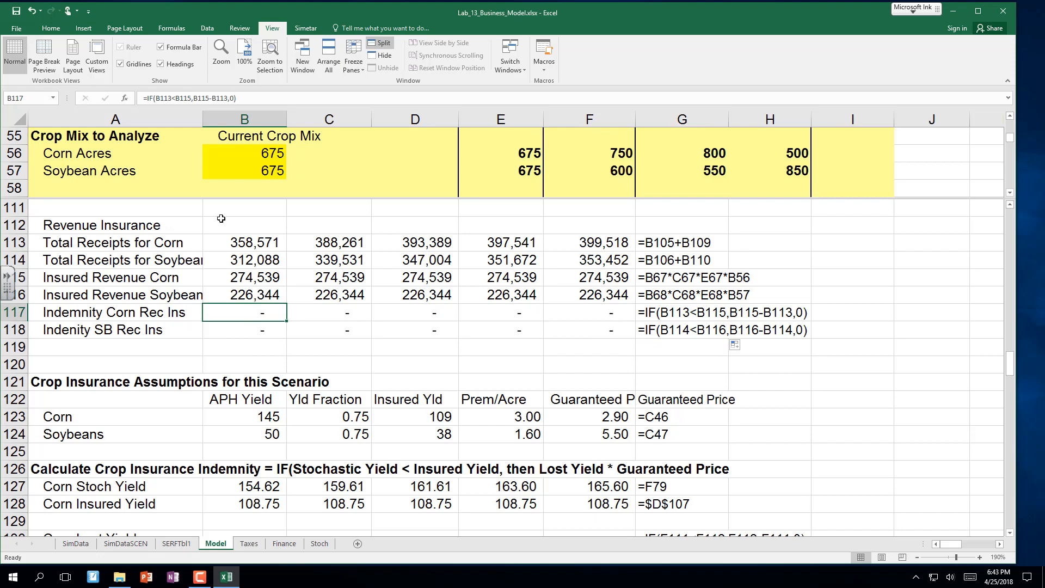
pyautogui.click(254, 244)
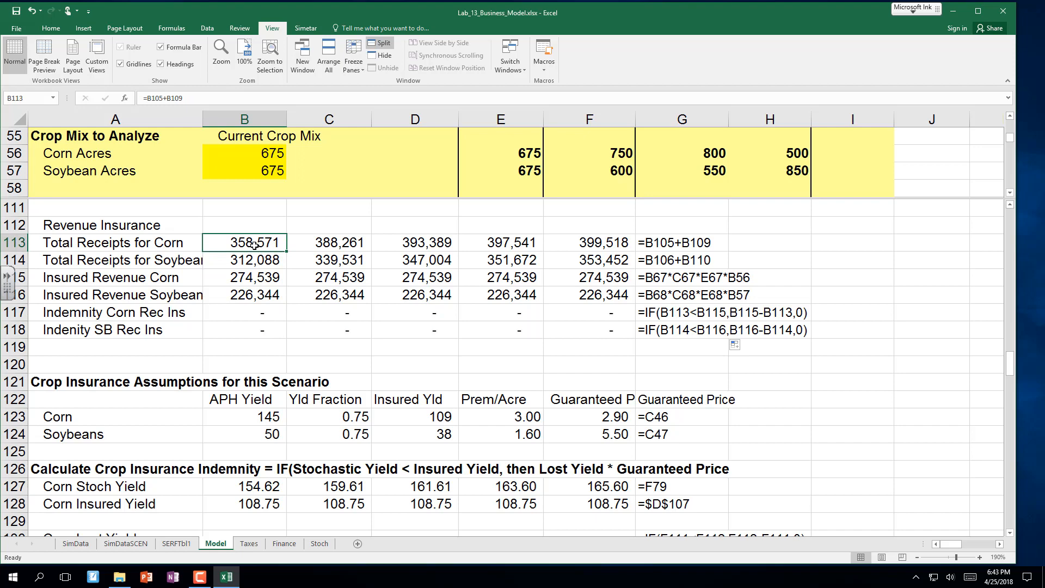
pyautogui.write('0')
pyautogui.press('Return')
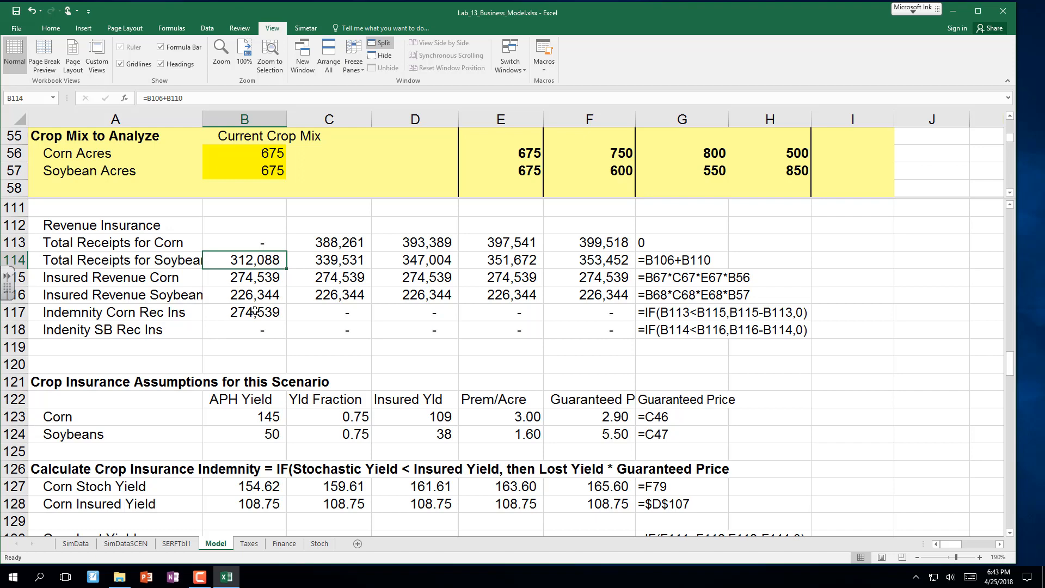
pyautogui.hotkey('ctrl', 'z')
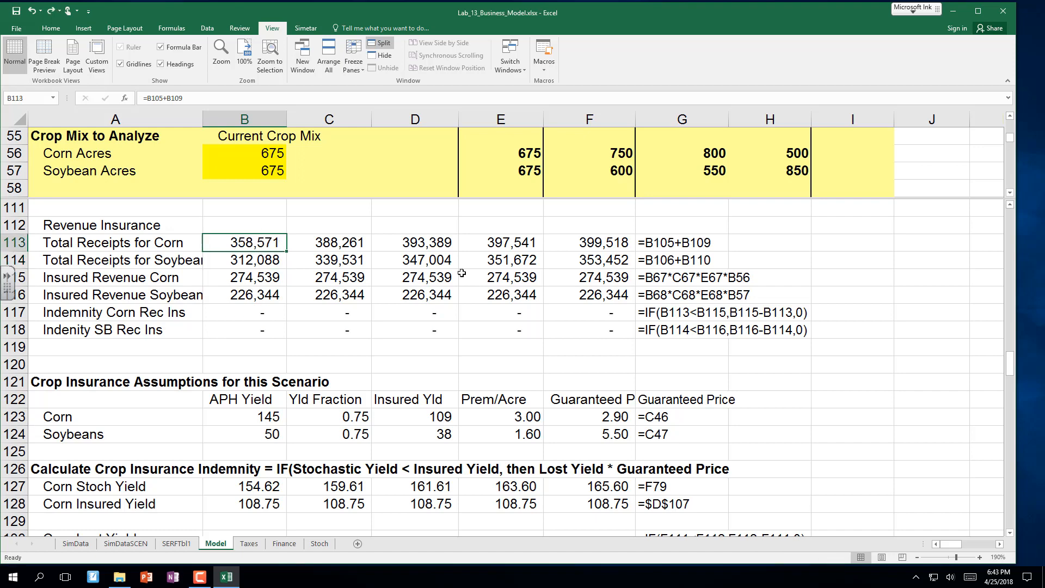
# Step: Test the soybean indemnity formula by setting total soybean receipts in D114 to 0, and undo the change
pyautogui.click(416, 261)
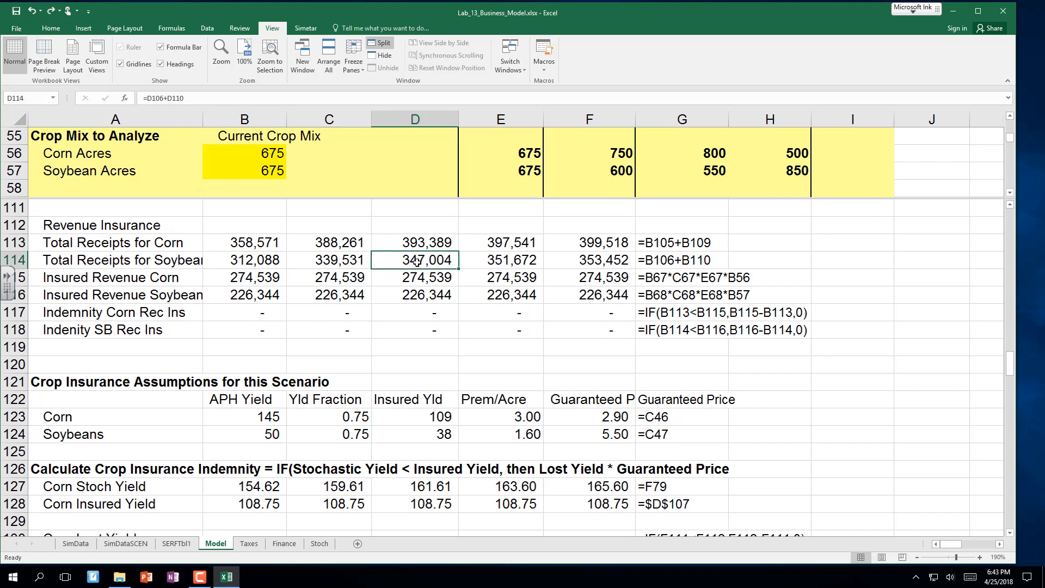
pyautogui.write('0')
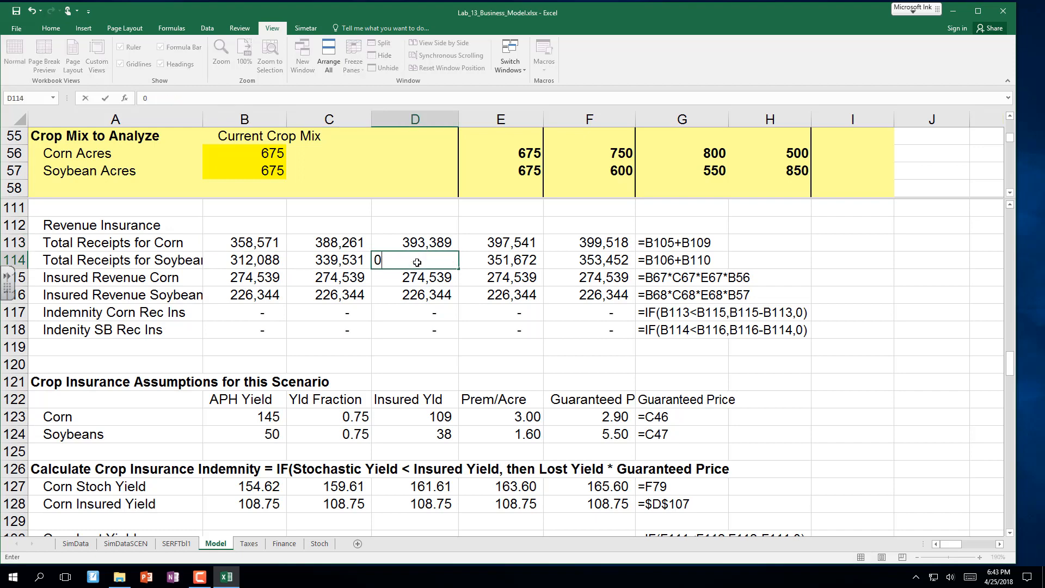
pyautogui.press('Return')
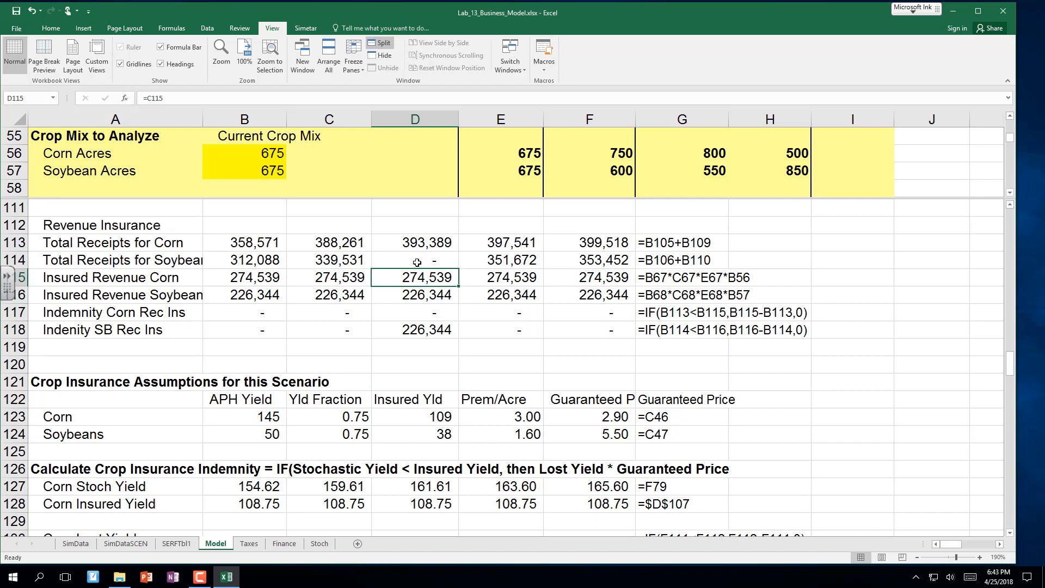
pyautogui.hotkey('ctrl', 'z')
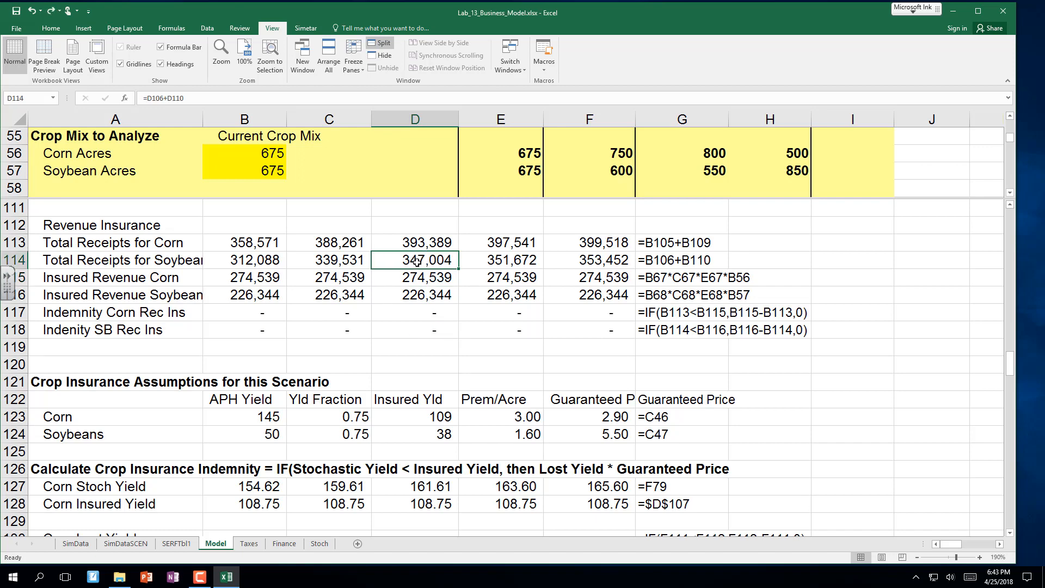
# Step: Label A119 "Rev Insuance Prem Corn" and A120 "Rev Ins Prem SB" below the indemnity rows
pyautogui.click(117, 343)
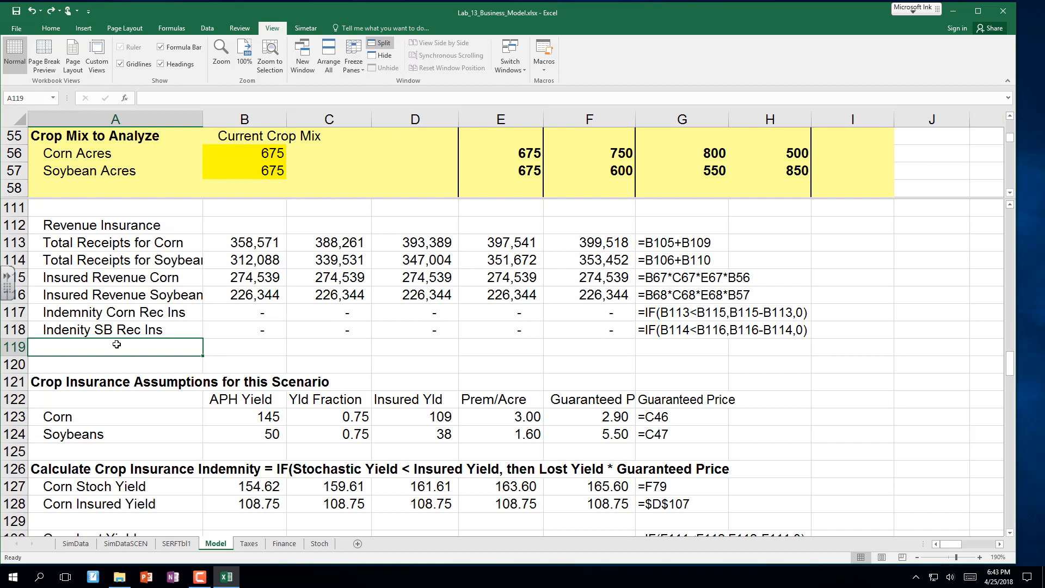
pyautogui.write('Rev')
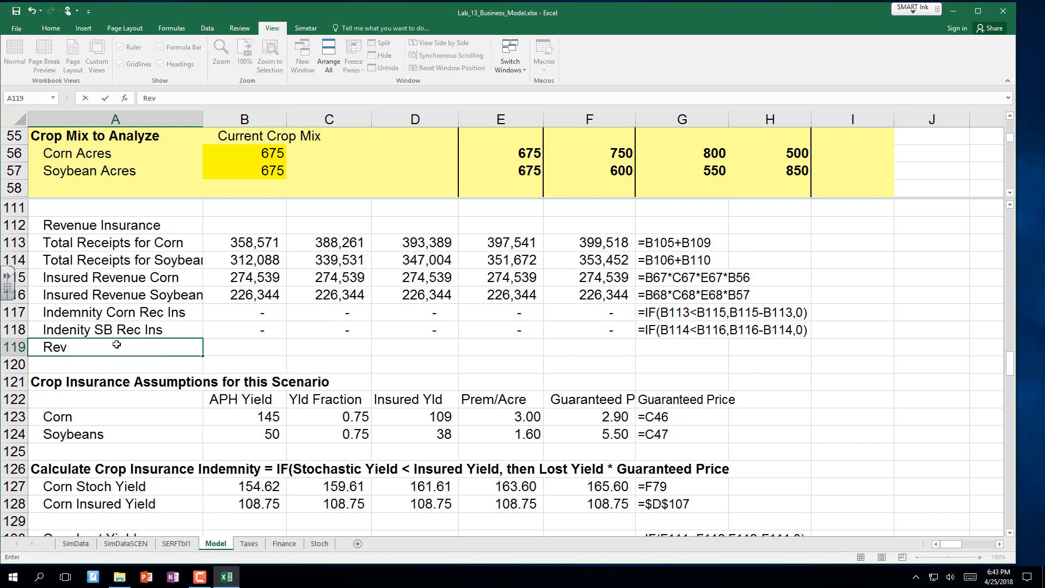
pyautogui.write(' Insuance Prem ')
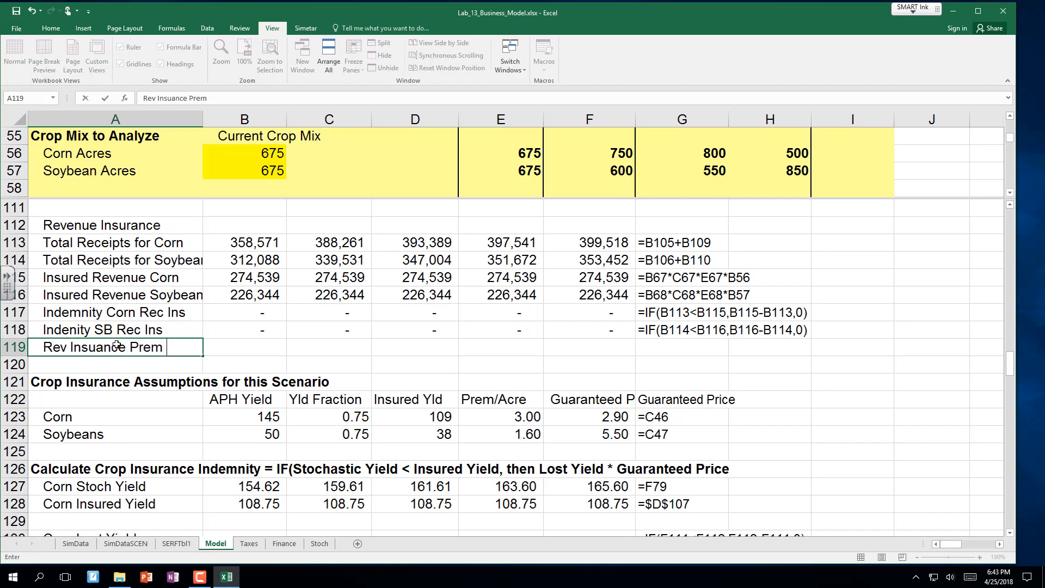
pyautogui.write('Corn')
pyautogui.press('Return')
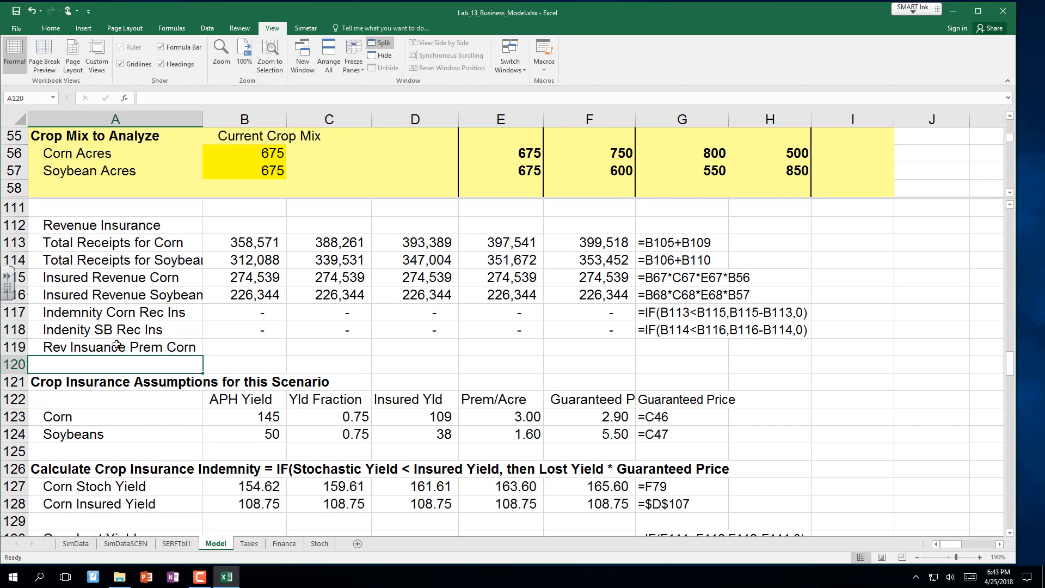
pyautogui.write('Re')
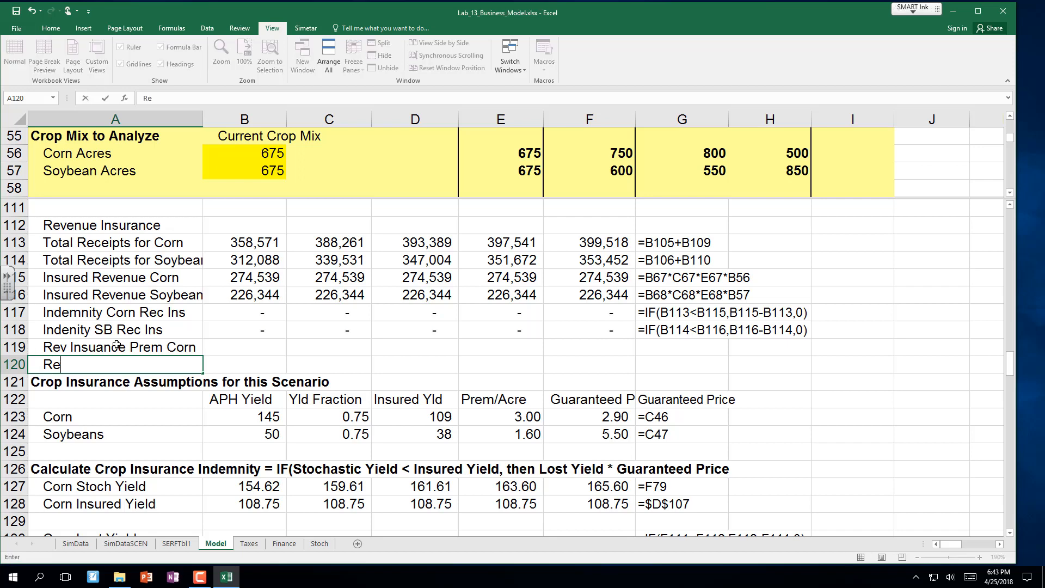
pyautogui.write('v Ins Prem SB')
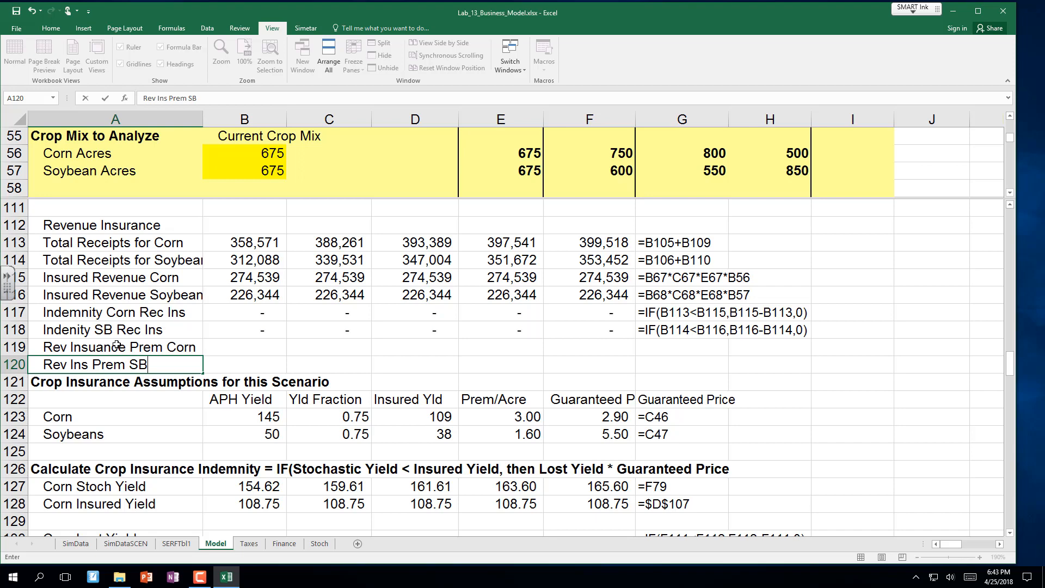
pyautogui.press('Return')
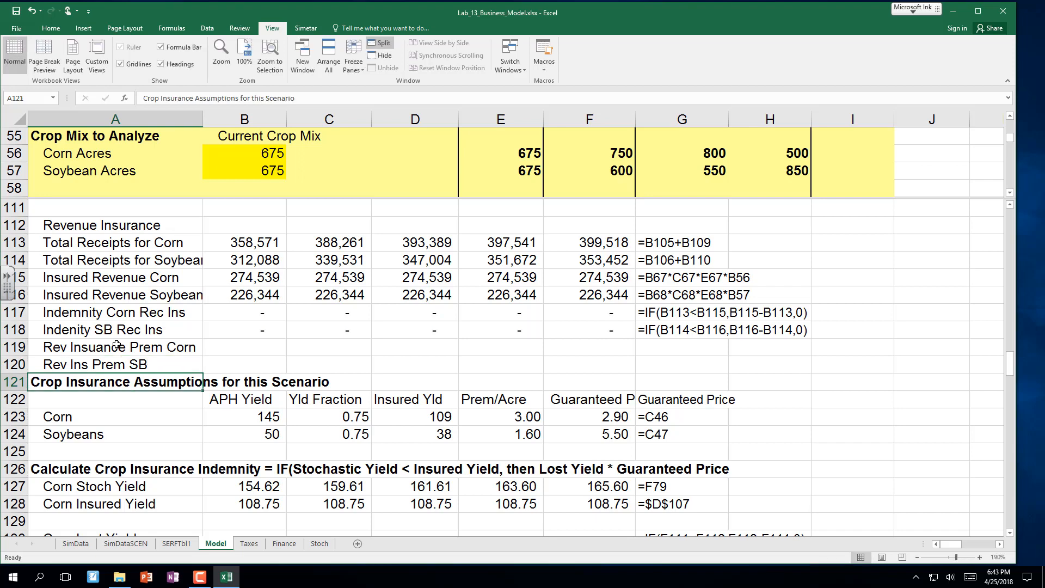
# Step: Enter the corn revenue insurance premium formula =$B56*$D67 in B119, multiplying corn acres by the premium per acre
pyautogui.click(260, 347)
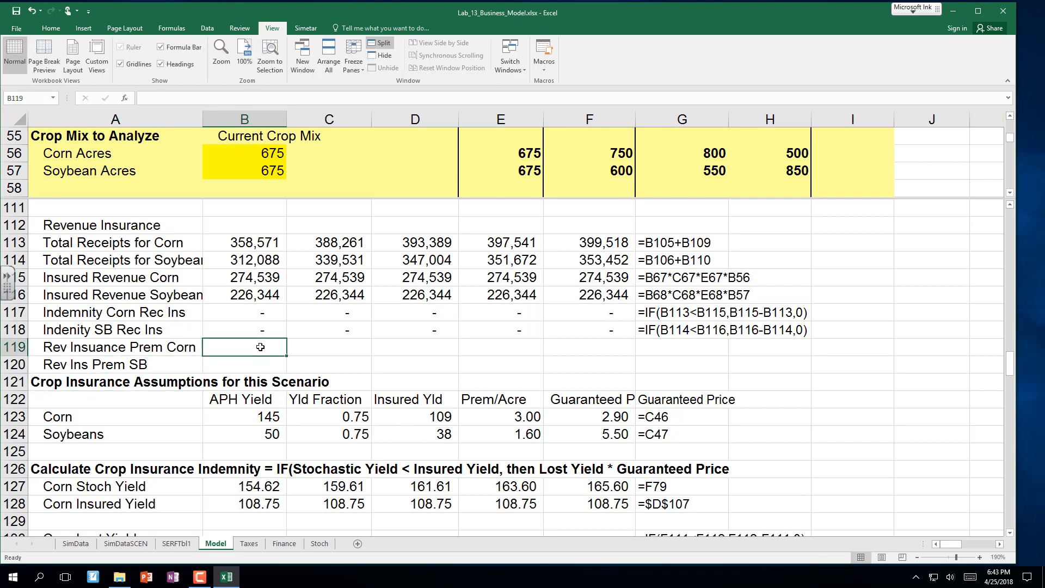
pyautogui.write('=')
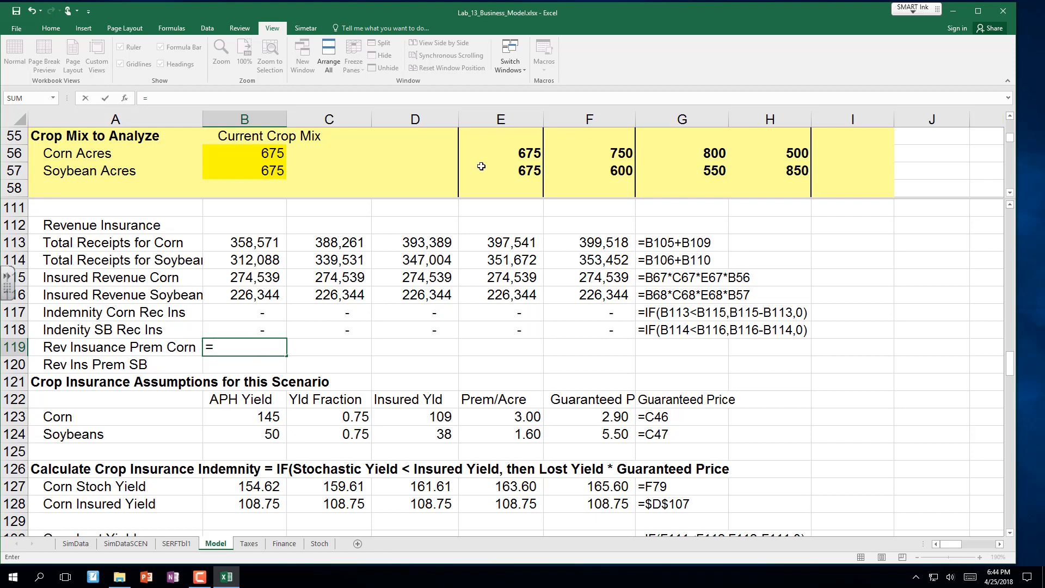
pyautogui.click(256, 154)
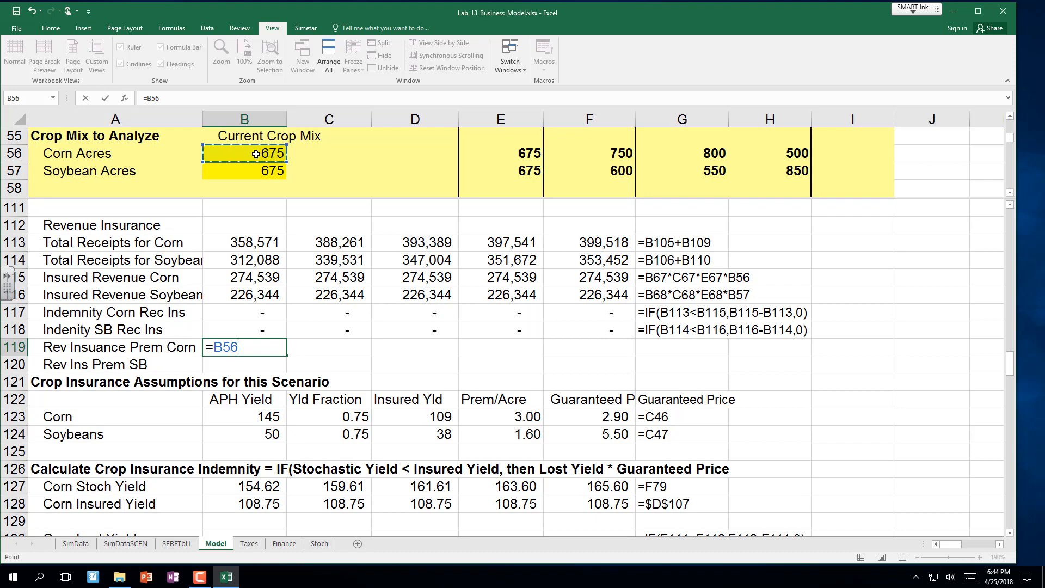
pyautogui.press('F4')
pyautogui.press('F4')
pyautogui.press('F4')
pyautogui.write('*')
pyautogui.click(1011, 192)
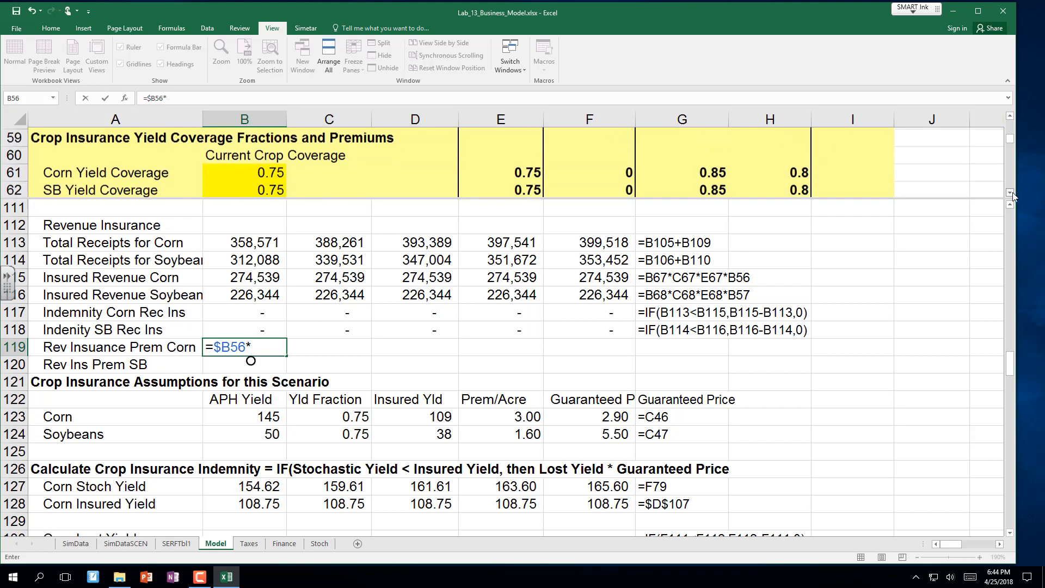
pyautogui.click(1010, 193)
pyautogui.click(1011, 193)
pyautogui.click(1010, 193)
pyautogui.click(1010, 193)
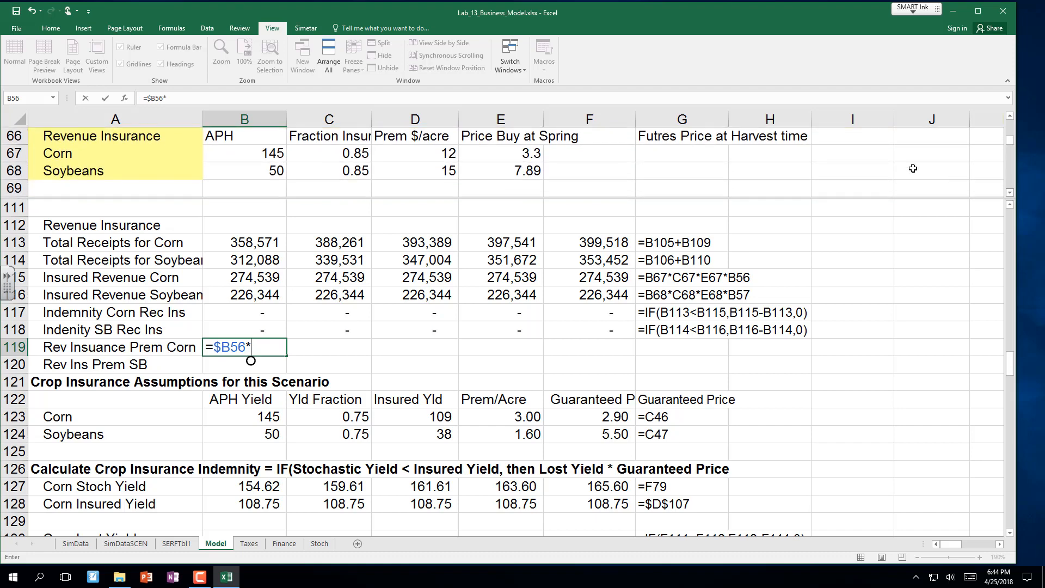
pyautogui.click(450, 155)
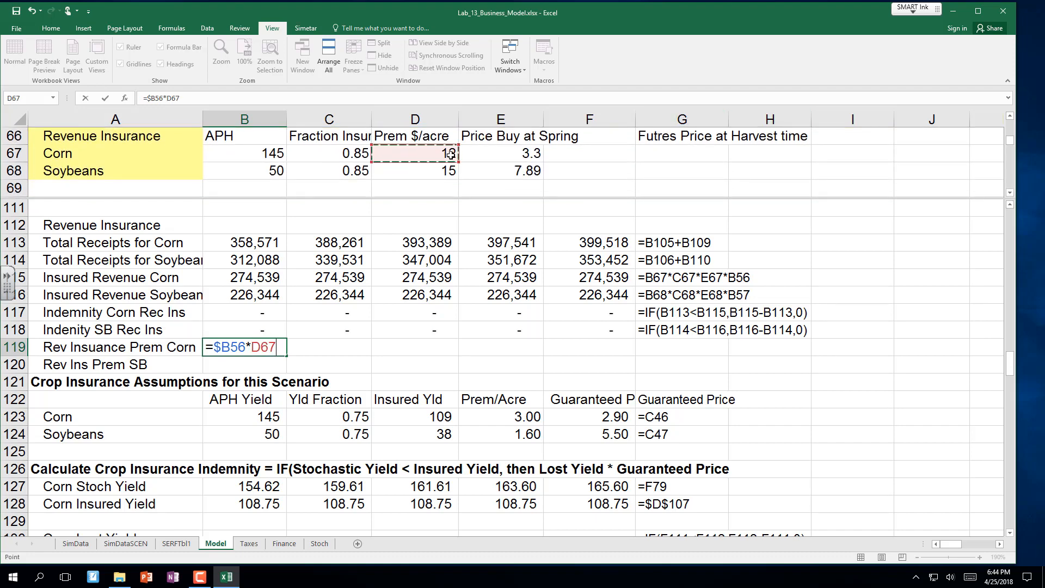
pyautogui.press('F4')
pyautogui.press('F4')
pyautogui.press('F4')
pyautogui.press('Return')
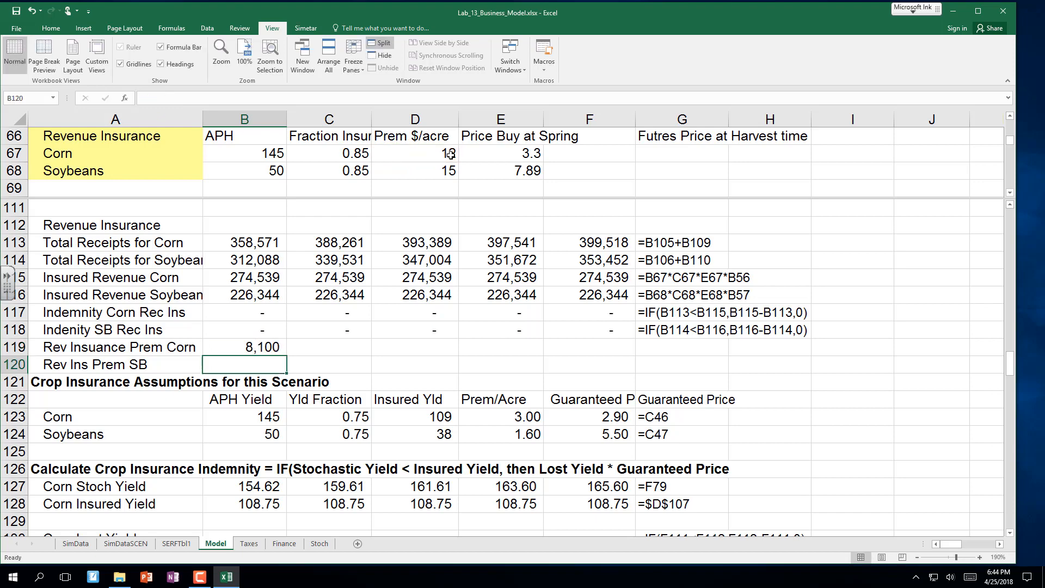
# Step: Fill the B119 premium formula through B119:F120 and extend the VFORMULA display from G118 down to G120
pyautogui.click(264, 344)
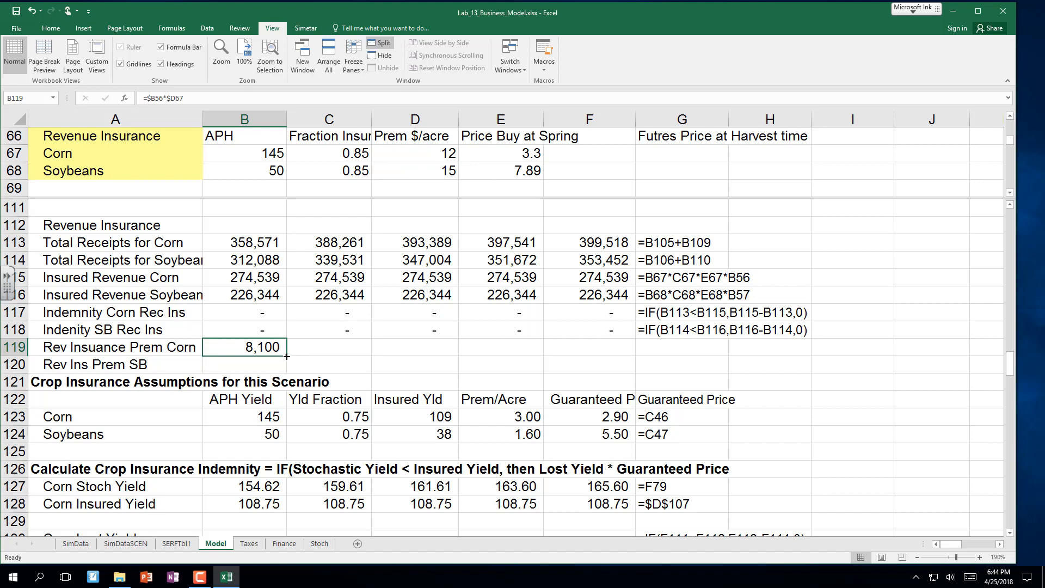
pyautogui.moveTo(287, 356); pyautogui.dragTo(667, 379)
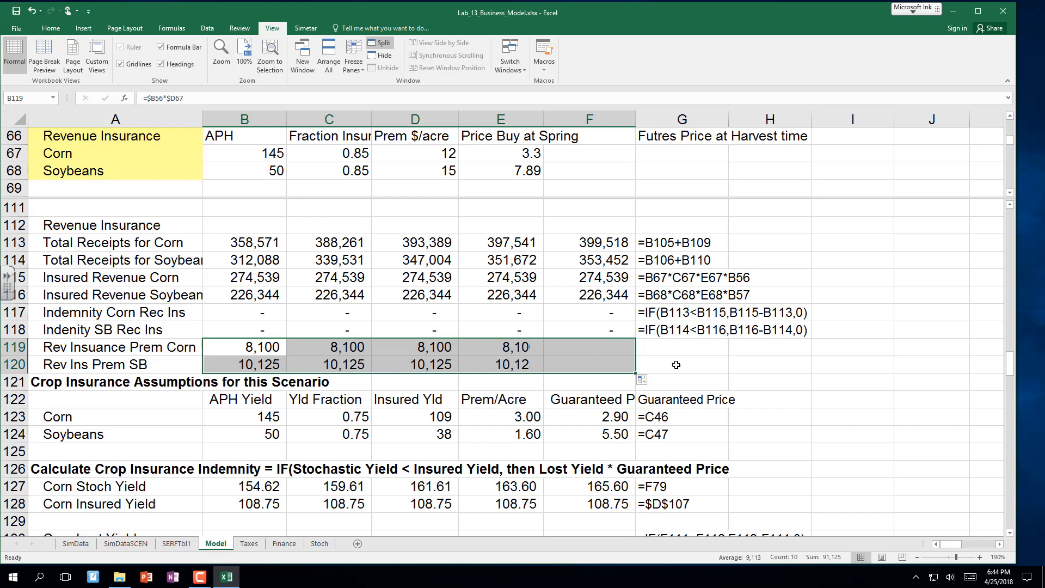
pyautogui.click(678, 334)
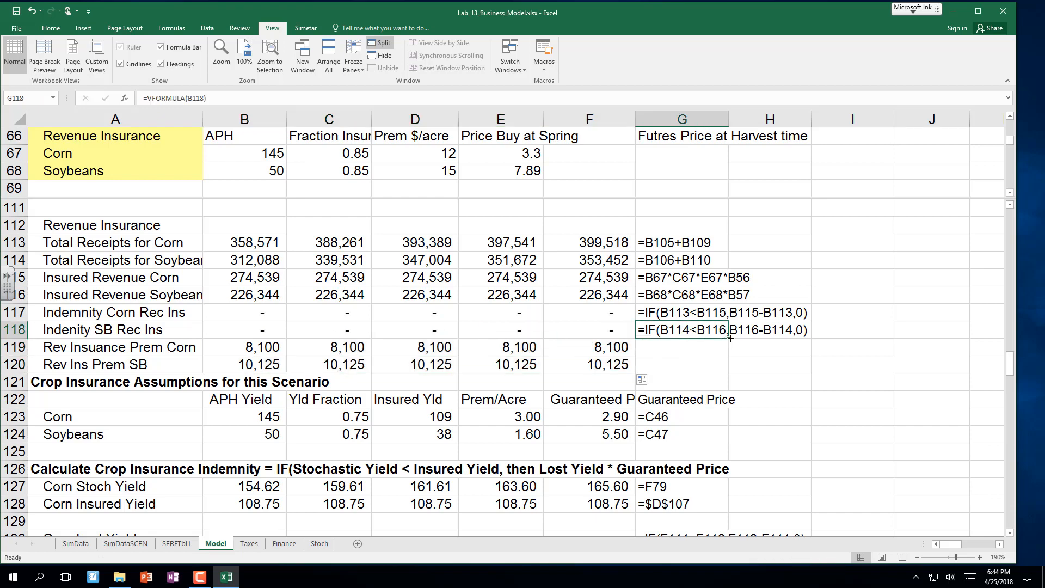
pyautogui.moveTo(730, 338); pyautogui.dragTo(730, 376)
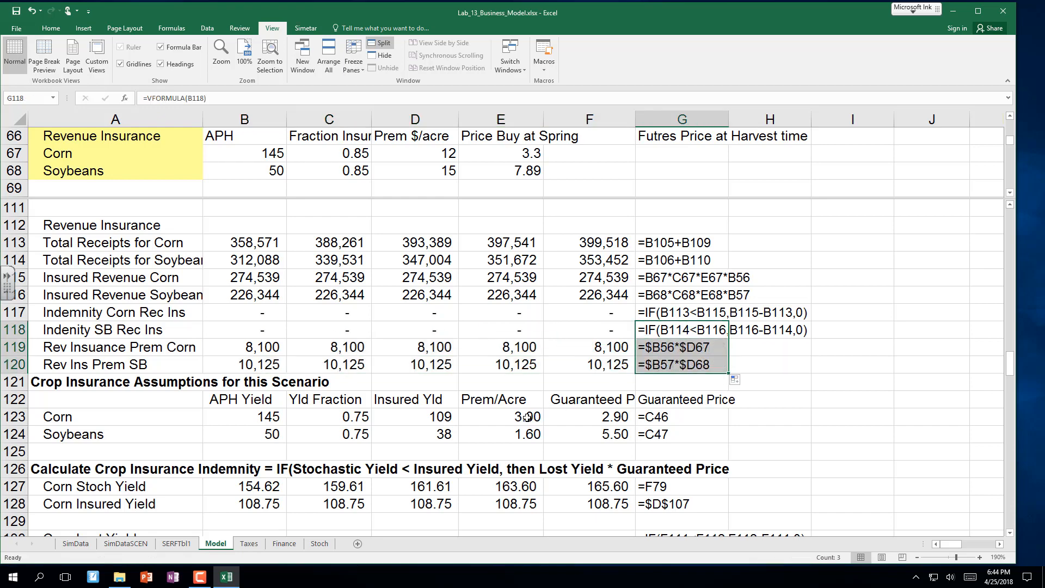
# Step: Check the cell references of the corn and soybean premium formulas in B119 and B120 without changing them
pyautogui.scroll(-1, 527, 417)
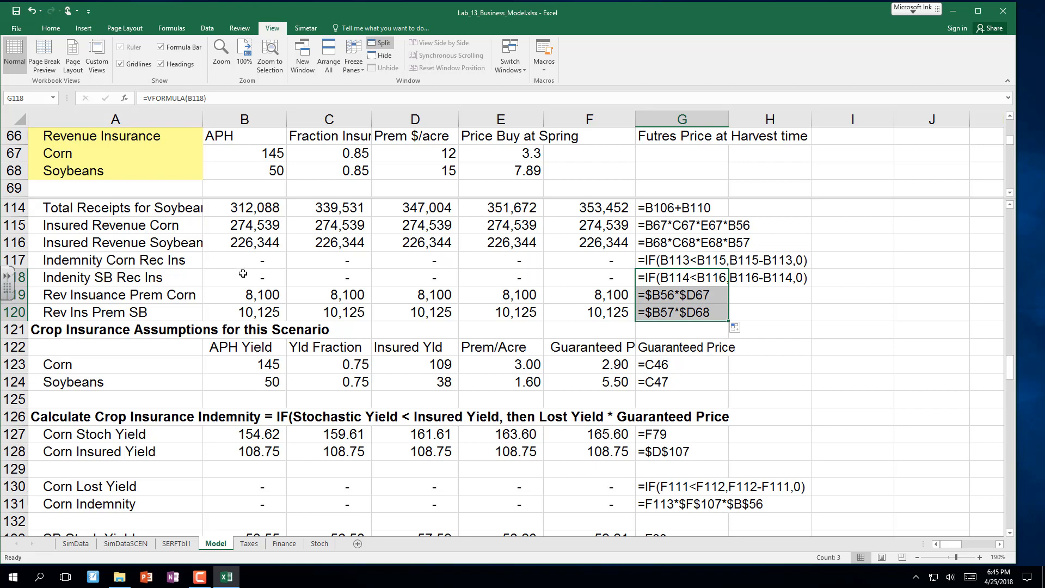
pyautogui.click(249, 295)
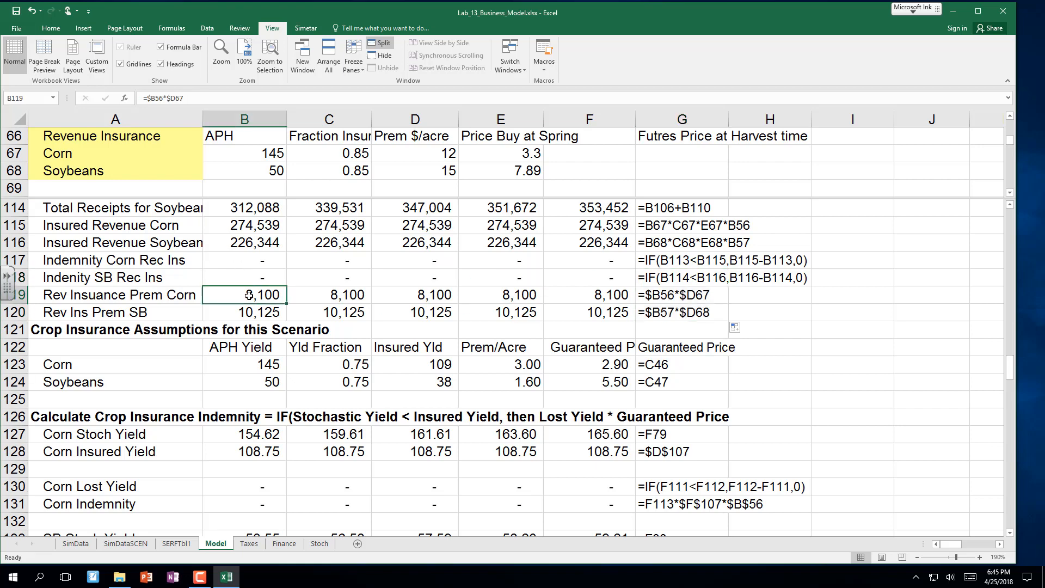
pyautogui.doubleClick(248, 295)
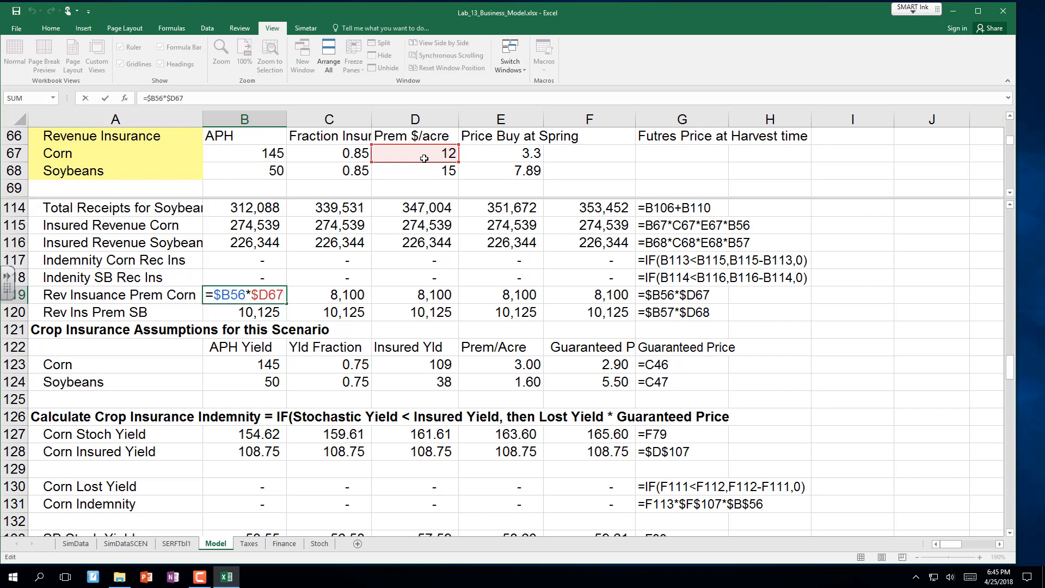
pyautogui.press('F2')
pyautogui.press('Return')
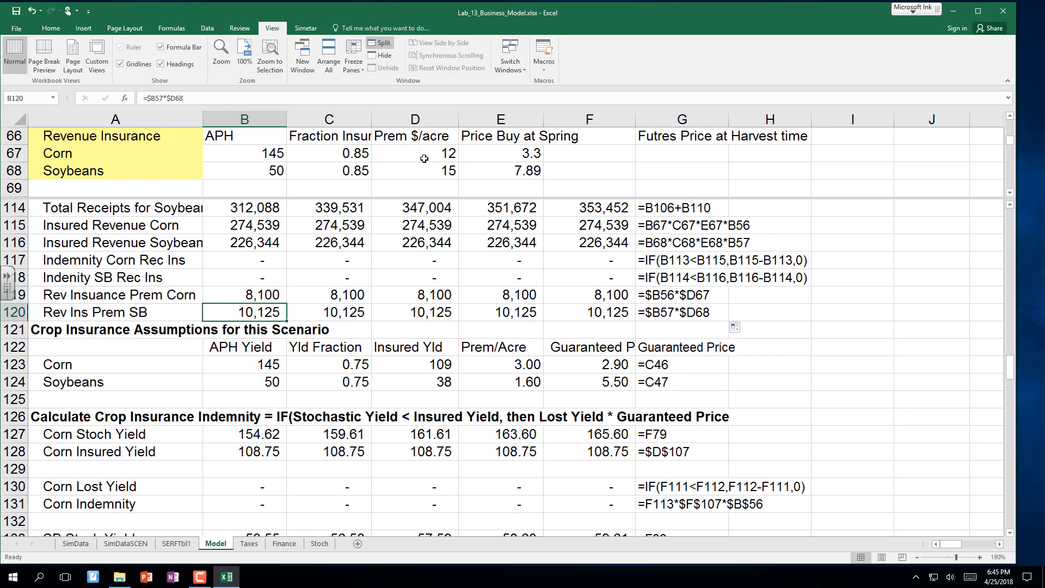
pyautogui.press('F2')
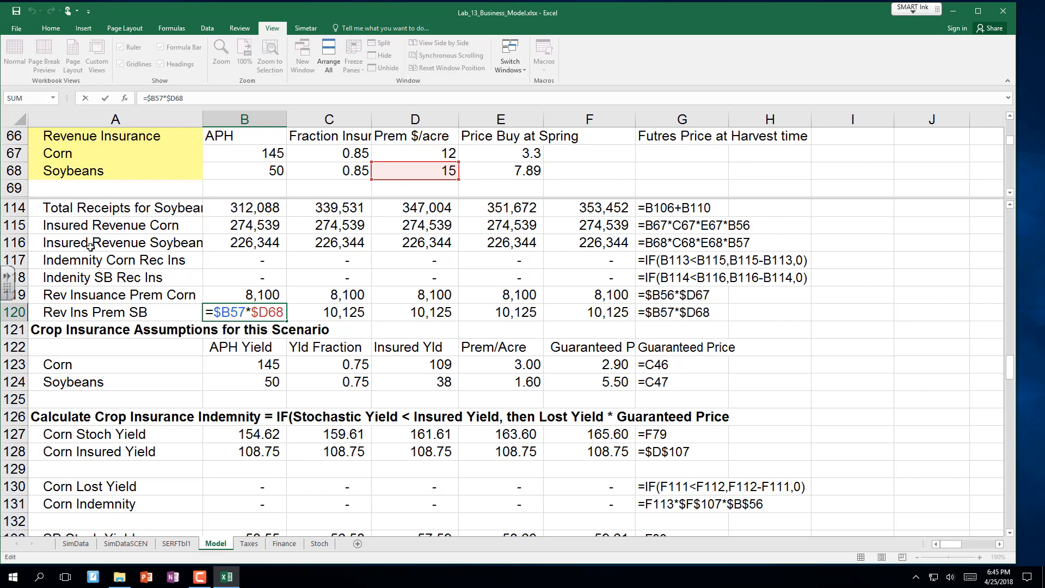
pyautogui.press('Escape')
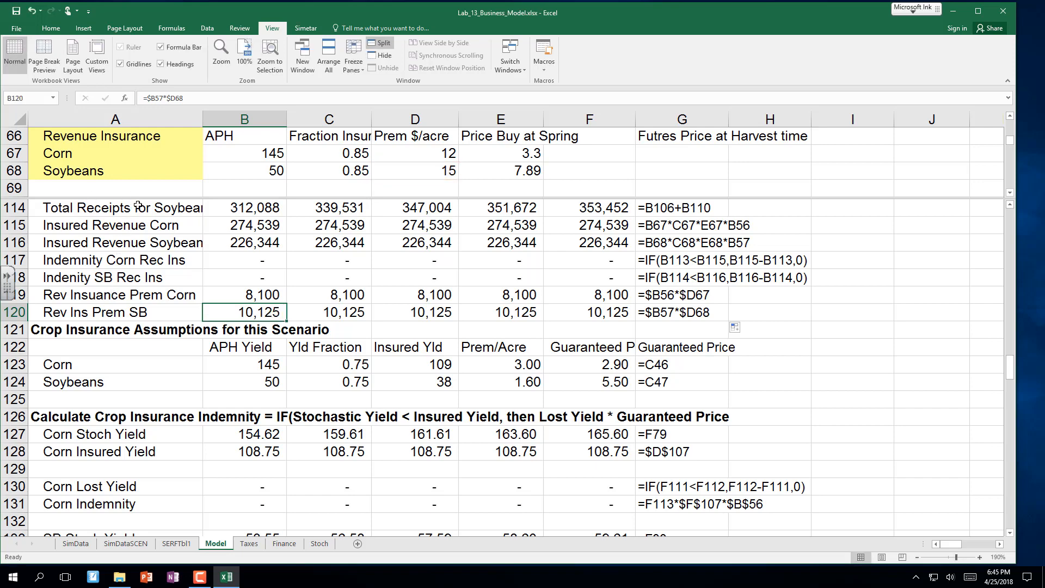
# Step: Enlarge the upper pane of the split sheet and show the revenue insurance rows down to row 120 in it
pyautogui.moveTo(140, 208); pyautogui.dragTo(140, 267)
pyautogui.click(154, 207)
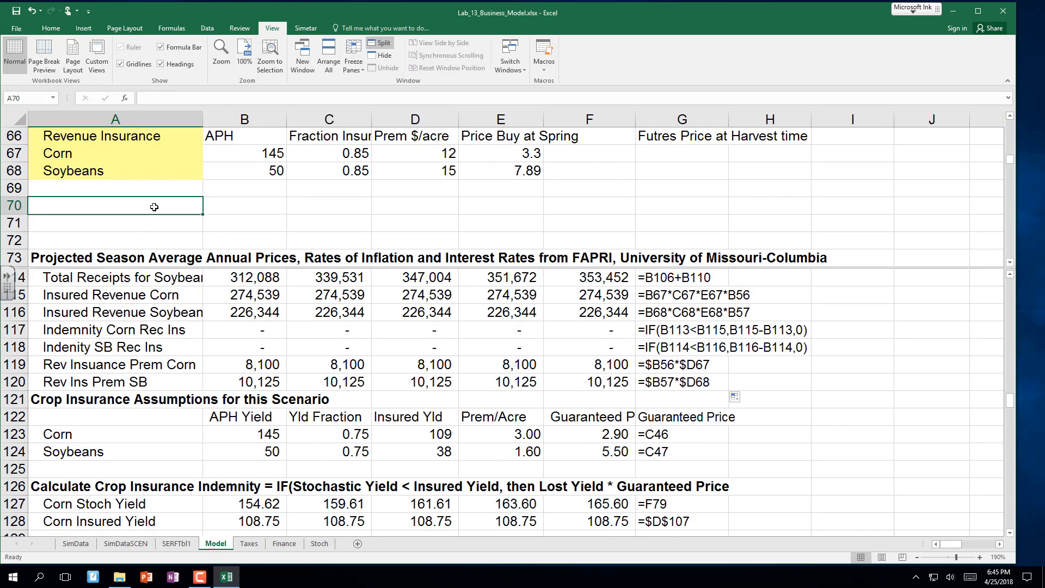
pyautogui.press('Down')
pyautogui.press('Down')
pyautogui.press('Down')
pyautogui.press('Down')
pyautogui.press('Down')
pyautogui.press('Down')
pyautogui.press('Down')
pyautogui.press('Down')
pyautogui.press('Down')
pyautogui.press('Down')
pyautogui.press('Down')
pyautogui.press('Down')
pyautogui.press('Down')
pyautogui.press('Down')
pyautogui.press('Down')
pyautogui.press('Down')
pyautogui.press('Down')
pyautogui.press('Down')
pyautogui.press('Down')
pyautogui.press('Down')
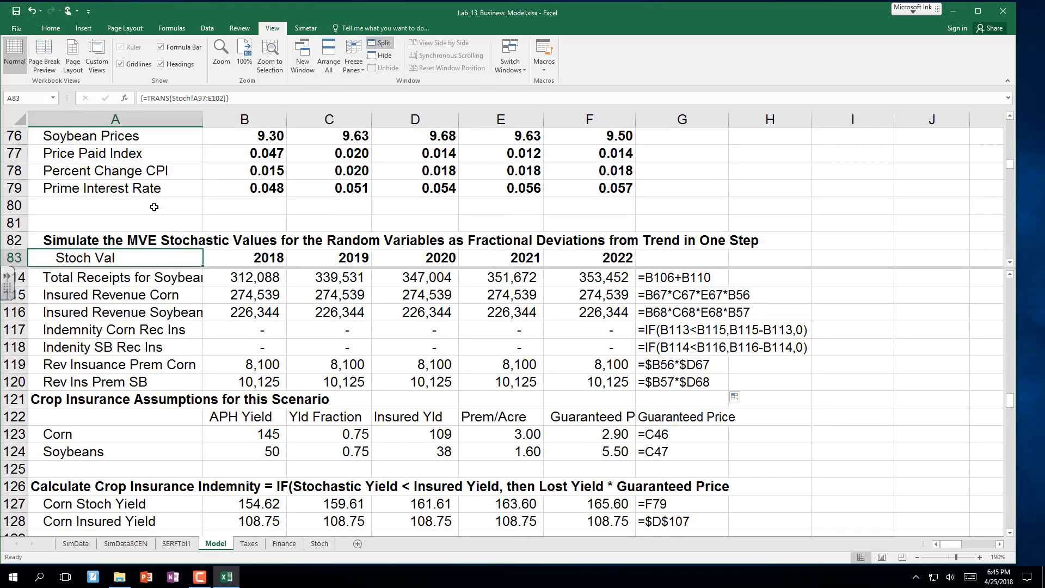
pyautogui.press('Down')
pyautogui.press('Down')
pyautogui.press('Down')
pyautogui.press('Down')
pyautogui.press('Down')
pyautogui.press('Down')
pyautogui.press('Down')
pyautogui.press('Down')
pyautogui.press('Down')
pyautogui.press('Down')
pyautogui.press('Down')
pyautogui.press('Down')
pyautogui.press('Down')
pyautogui.press('Down')
pyautogui.press('Down')
pyautogui.press('Down')
pyautogui.press('Down')
pyautogui.press('Down')
pyautogui.press('Down')
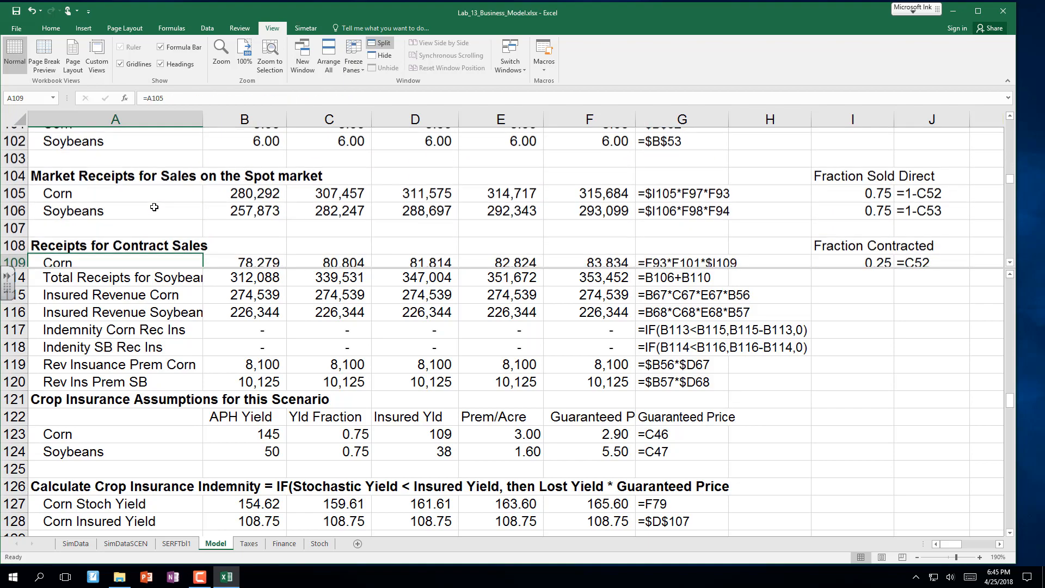
pyautogui.press('Down')
pyautogui.press('Down')
pyautogui.press('Down')
pyautogui.press('Down')
pyautogui.press('Down')
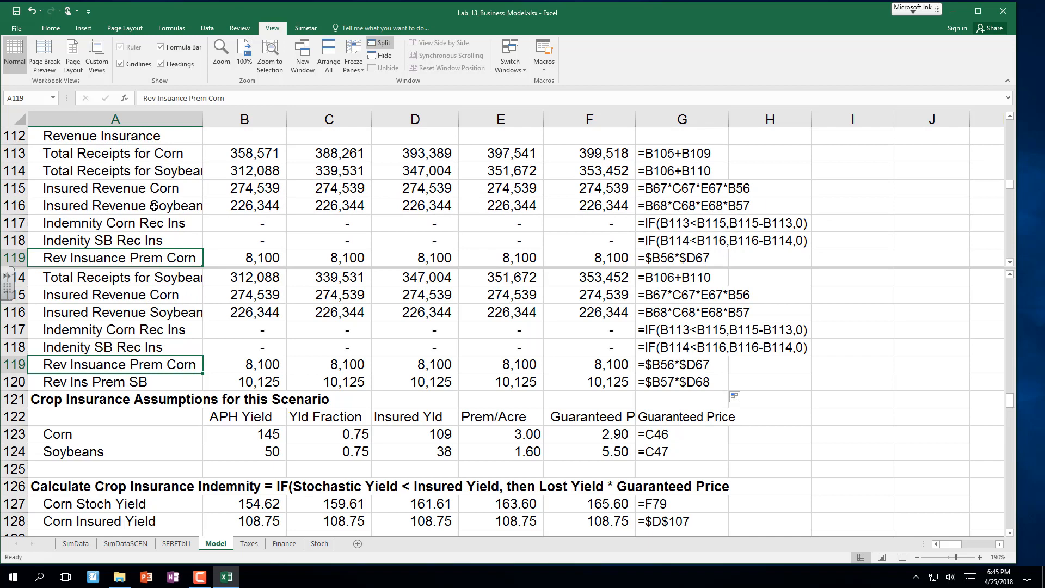
pyautogui.press('Down')
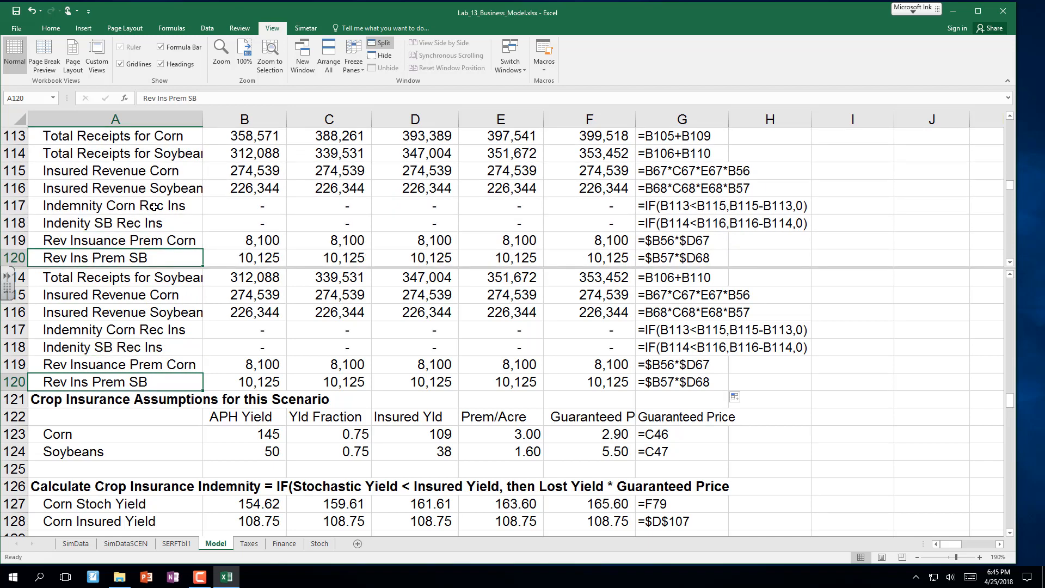
pyautogui.moveTo(203, 268); pyautogui.dragTo(203, 301)
# Step: Make the "Revenue Insurance" heading in A112 bold
pyautogui.click(166, 238)
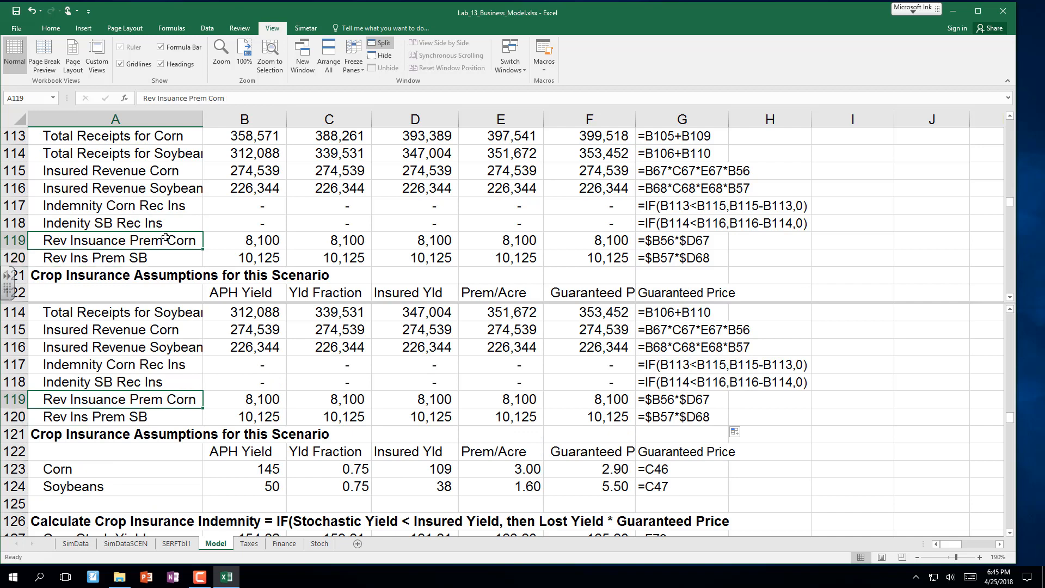
pyautogui.press('Up')
pyautogui.press('Up')
pyautogui.press('Up')
pyautogui.press('Up')
pyautogui.press('Up')
pyautogui.press('Up')
pyautogui.press('Up')
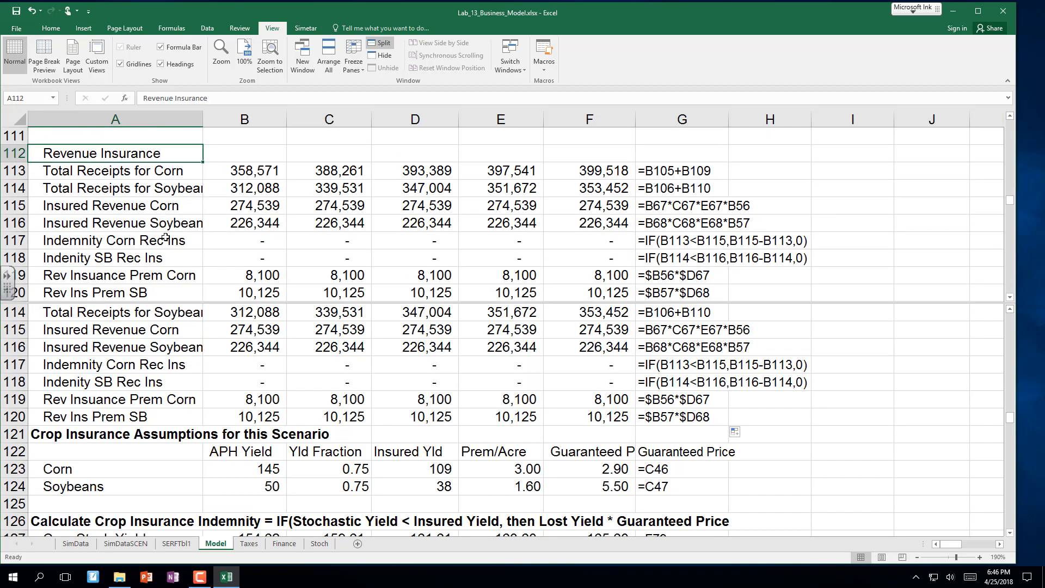
pyautogui.hotkey('ctrl', 'b')
# Step: Locate the income statement's receipts and expenses down to Crop Insurance Prem in the lower pane
pyautogui.click(165, 462)
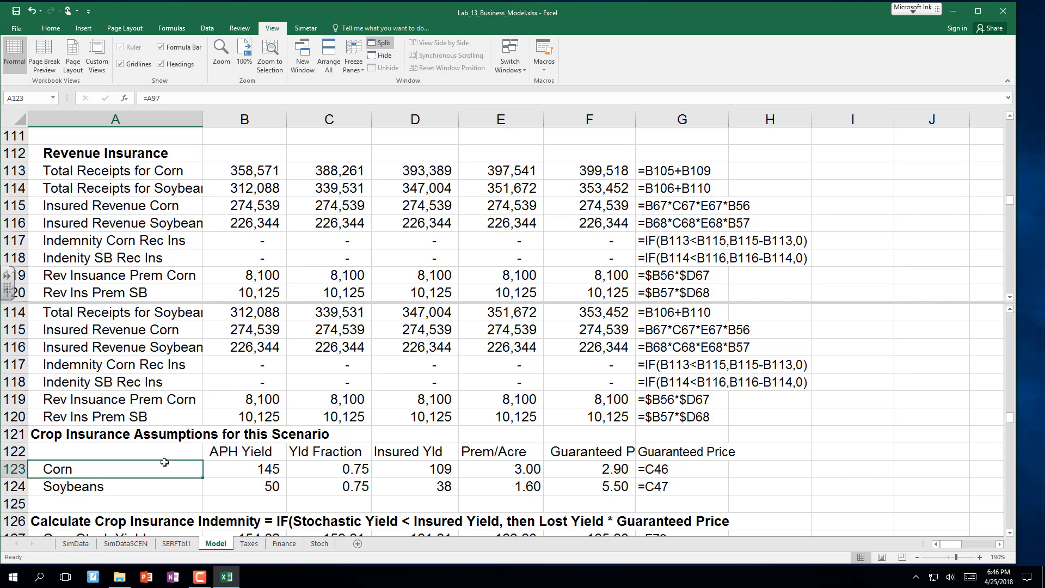
pyautogui.press('Down')
pyautogui.press('Down')
pyautogui.press('Down')
pyautogui.press('Down')
pyautogui.press('Down')
pyautogui.press('Down')
pyautogui.press('Down')
pyautogui.press('Down')
pyautogui.press('Down')
pyautogui.press('Down')
pyautogui.press('Down')
pyautogui.press('Down')
pyautogui.press('Down')
pyautogui.press('Down')
pyautogui.press('Down')
pyautogui.press('Down')
pyautogui.press('Down')
pyautogui.press('Down')
pyautogui.press('Down')
pyautogui.press('Down')
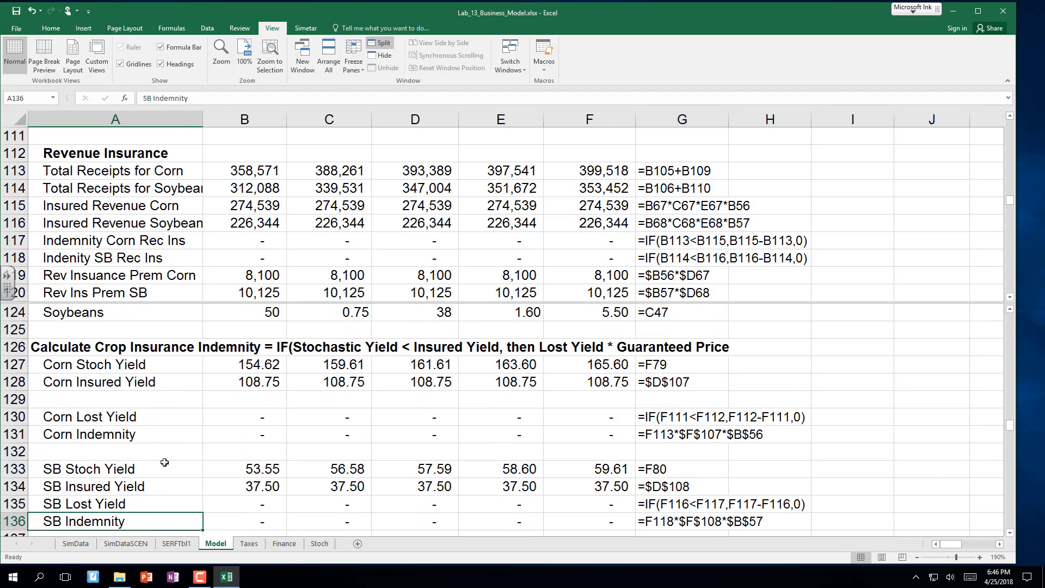
pyautogui.press('Down')
pyautogui.press('Down')
pyautogui.press('Down')
pyautogui.press('Down')
pyautogui.press('Down')
pyautogui.press('Down')
pyautogui.press('Down')
pyautogui.press('Down')
pyautogui.press('Down')
pyautogui.press('Down')
pyautogui.press('Down')
pyautogui.press('Down')
pyautogui.press('Down')
pyautogui.press('Down')
pyautogui.press('Down')
pyautogui.press('Down')
pyautogui.press('Down')
pyautogui.press('Down')
pyautogui.press('Down')
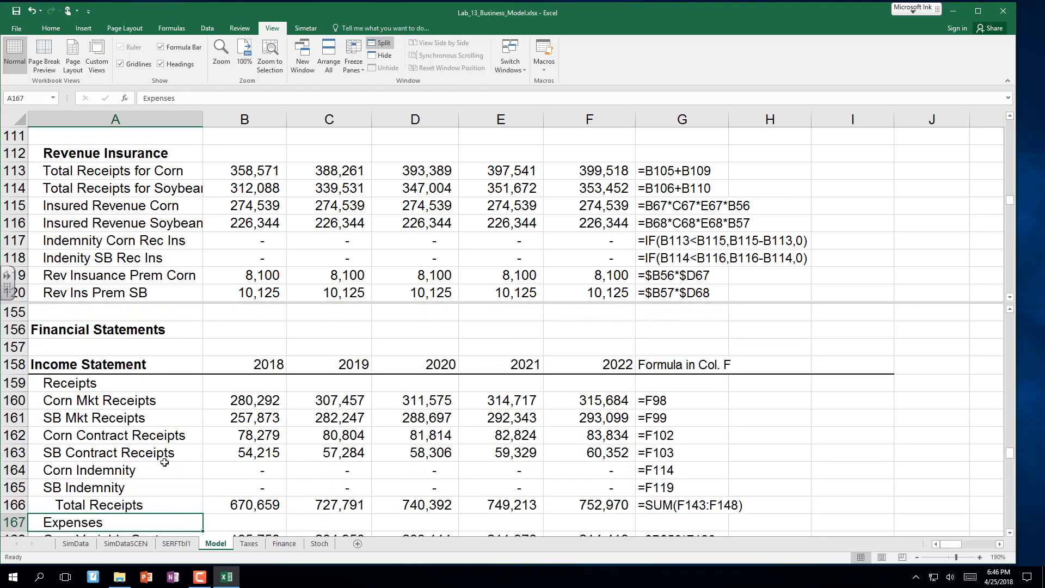
pyautogui.press('Down')
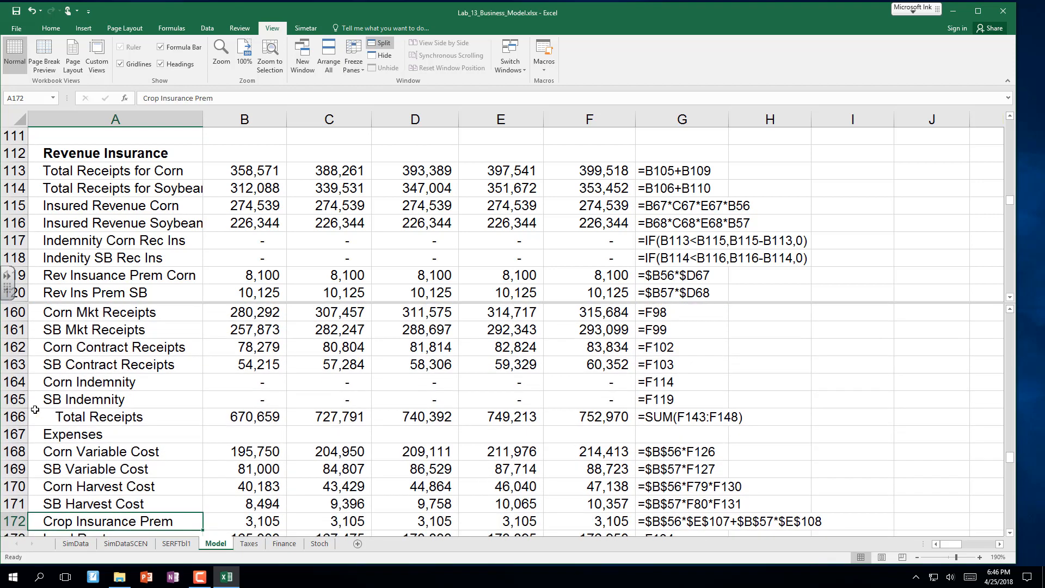
# Step: Check which rows the Total Receipts formula in B166 sums, without changing it
pyautogui.click(10, 381)
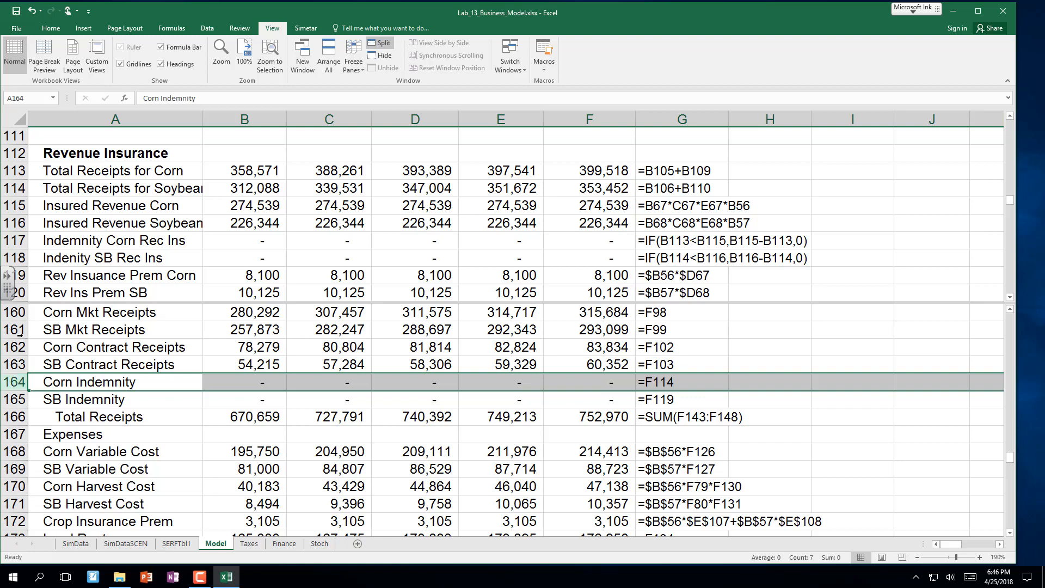
pyautogui.click(36, 416)
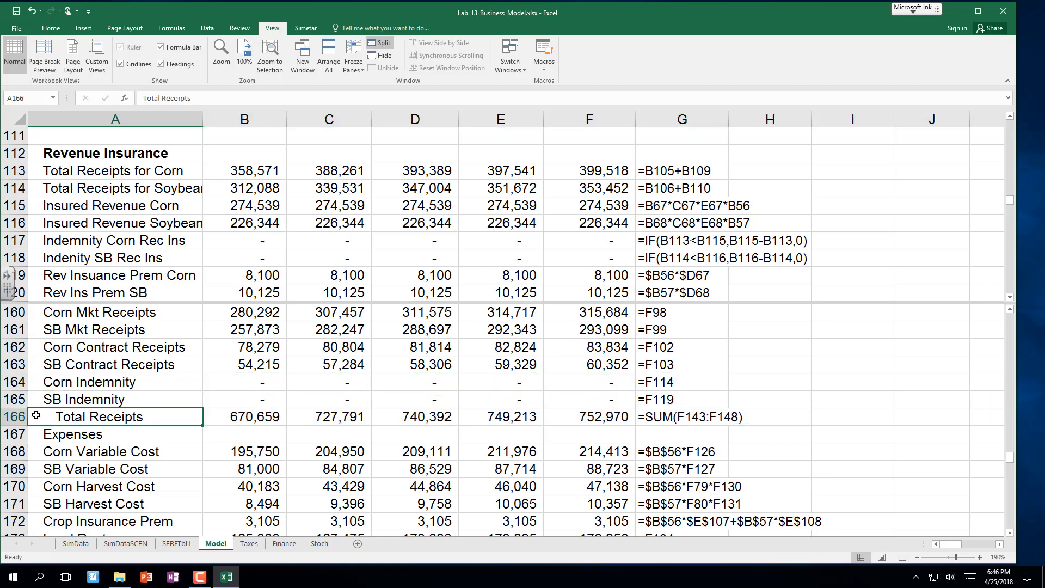
pyautogui.click(231, 415)
pyautogui.doubleClick(230, 415)
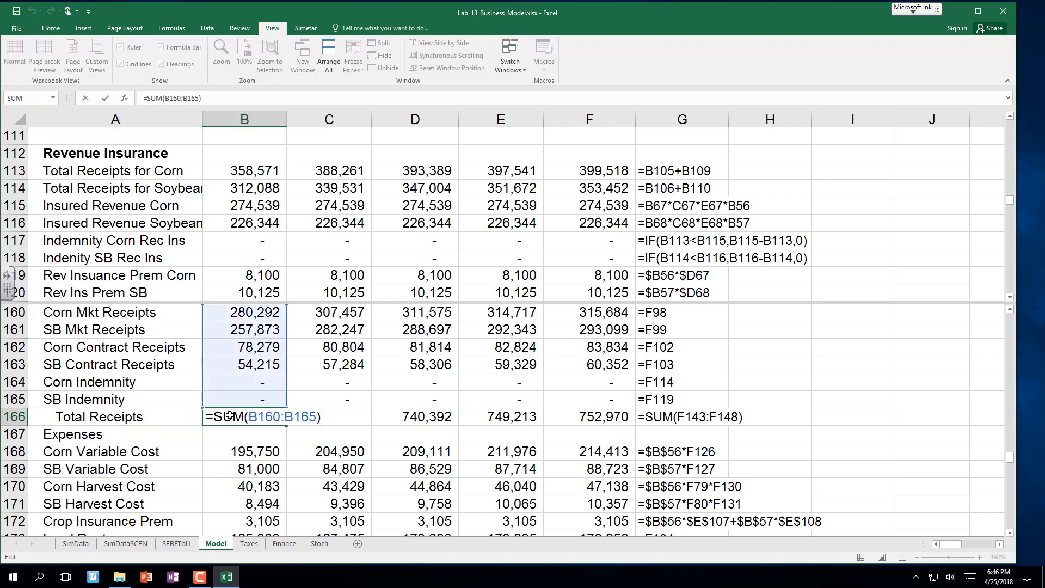
pyautogui.press('Escape')
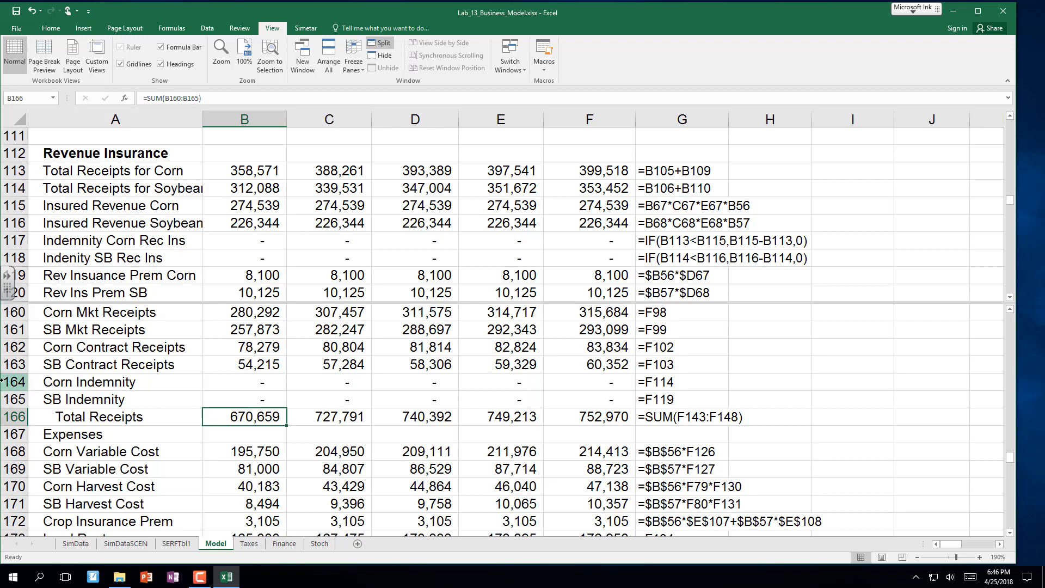
# Step: Insert two blank rows above Corn Indemnity in the income statement's receipts
pyautogui.moveTo(2, 381); pyautogui.dragTo(3, 399)
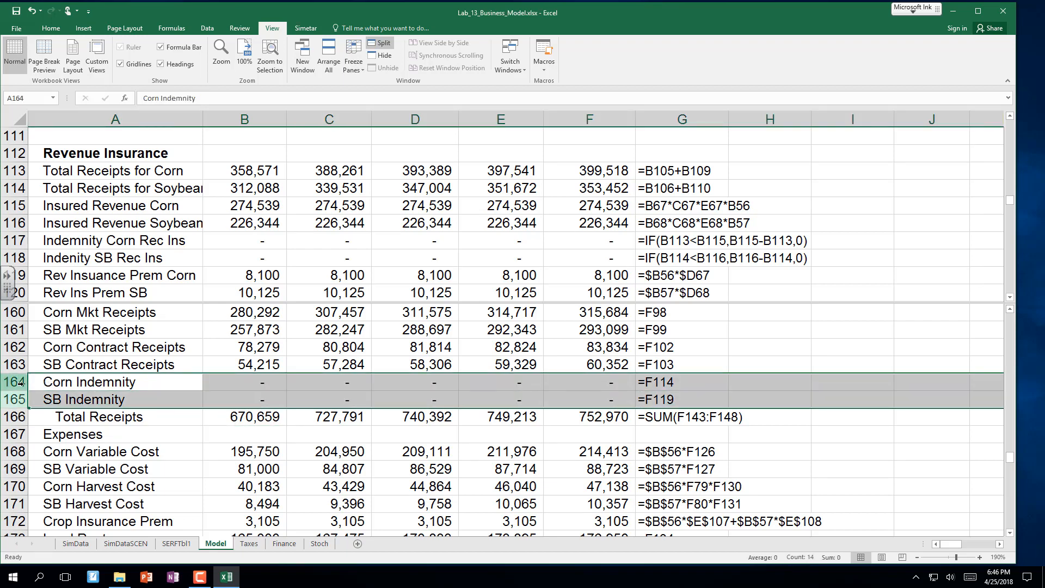
pyautogui.rightClick(20, 382)
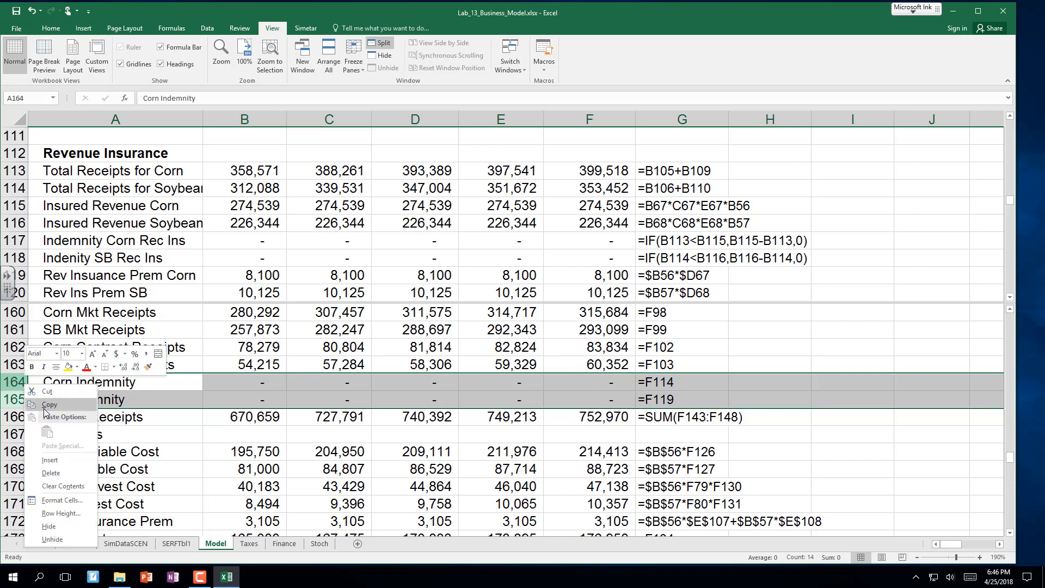
pyautogui.click(50, 461)
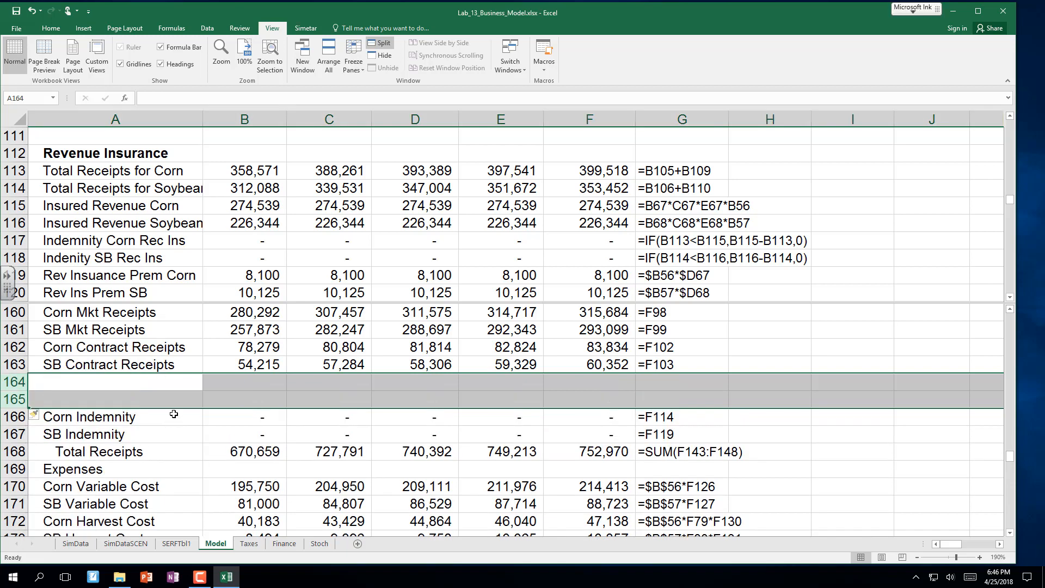
# Step: Link A164 to the corn indemnity label with =A117 and fill the formula through F165
pyautogui.click(109, 381)
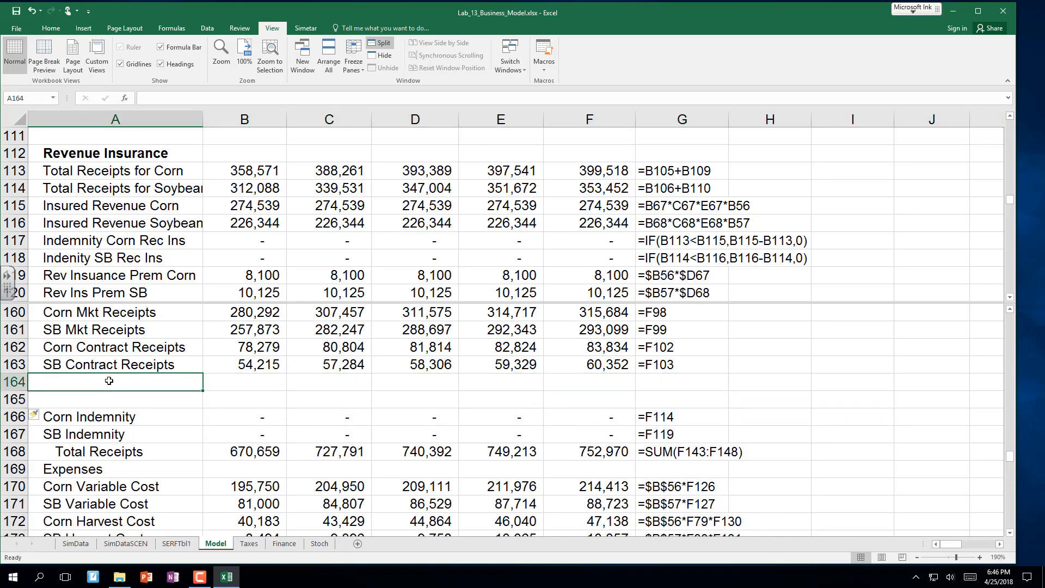
pyautogui.write('=')
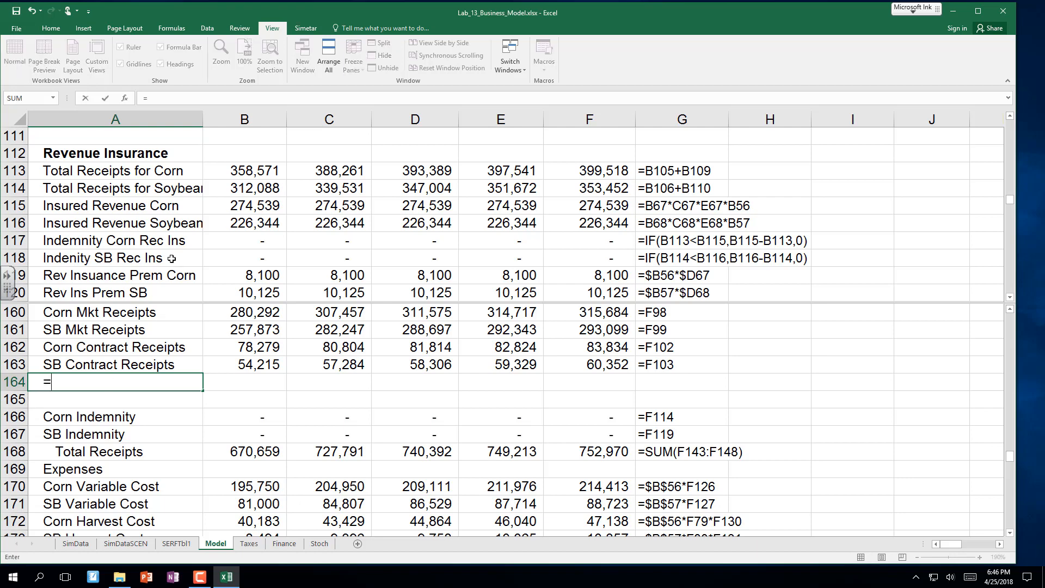
pyautogui.click(107, 244)
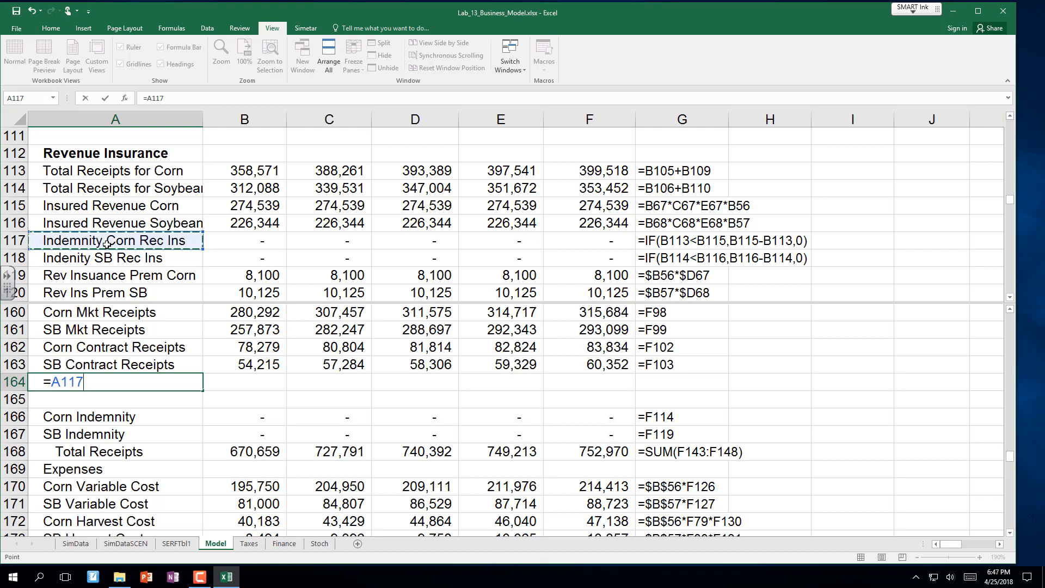
pyautogui.press('Return')
pyautogui.click(117, 384)
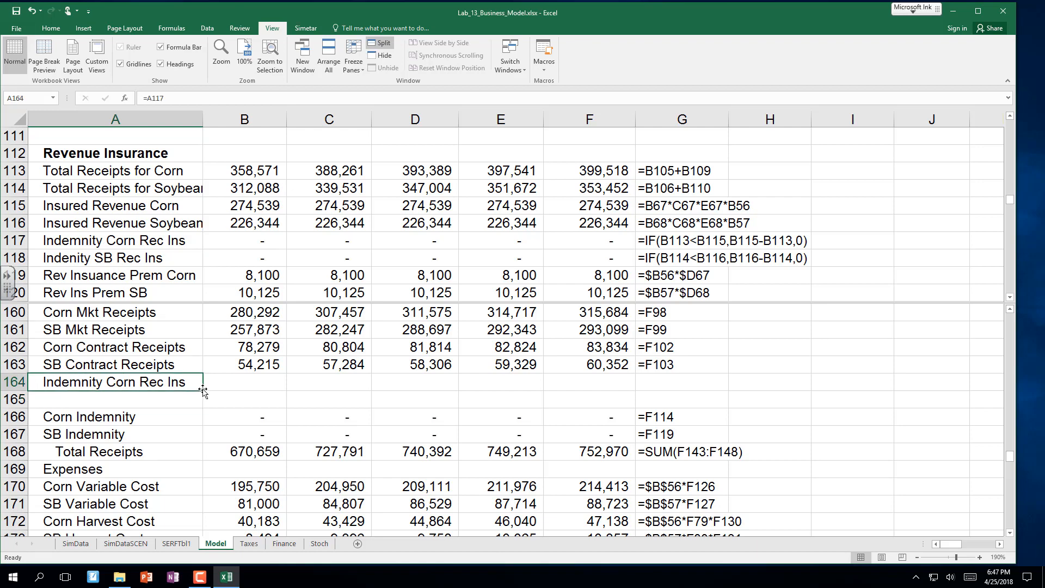
pyautogui.moveTo(200, 390); pyautogui.dragTo(635, 408)
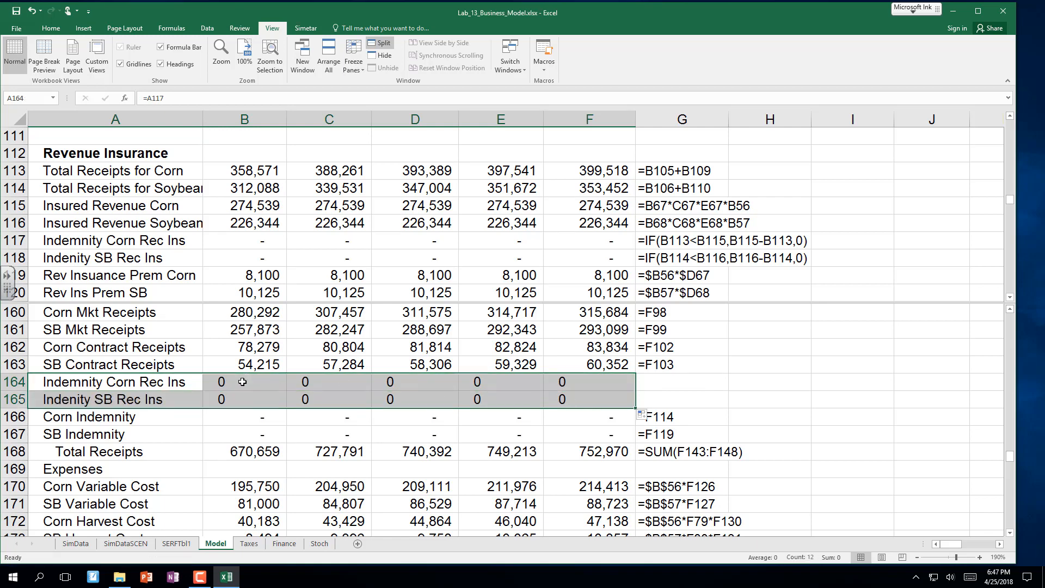
# Step: Format the linked indemnity values in B164:F165 with the comma style and no decimal places
pyautogui.moveTo(242, 382); pyautogui.dragTo(590, 397)
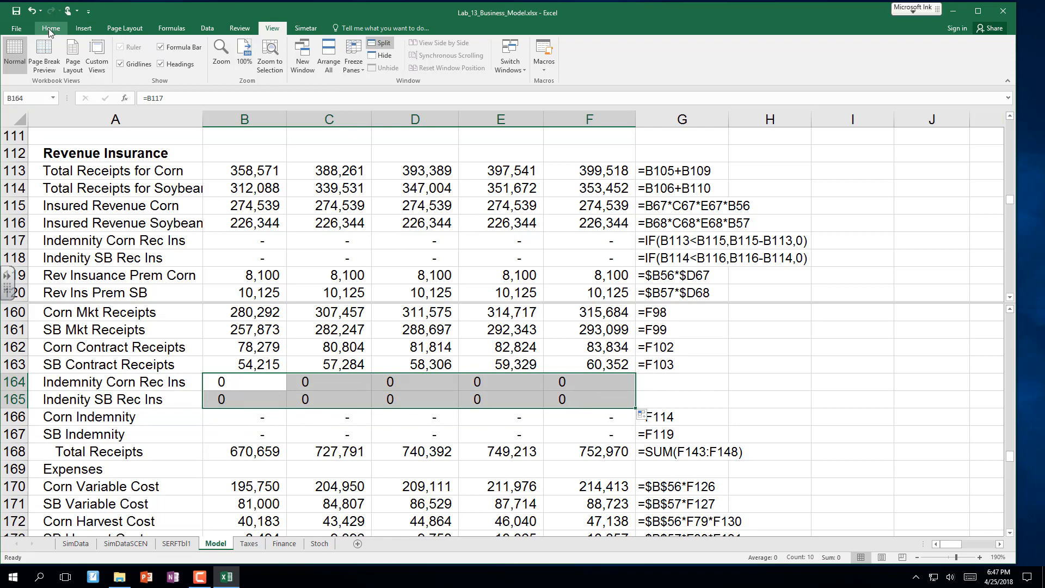
pyautogui.click(48, 28)
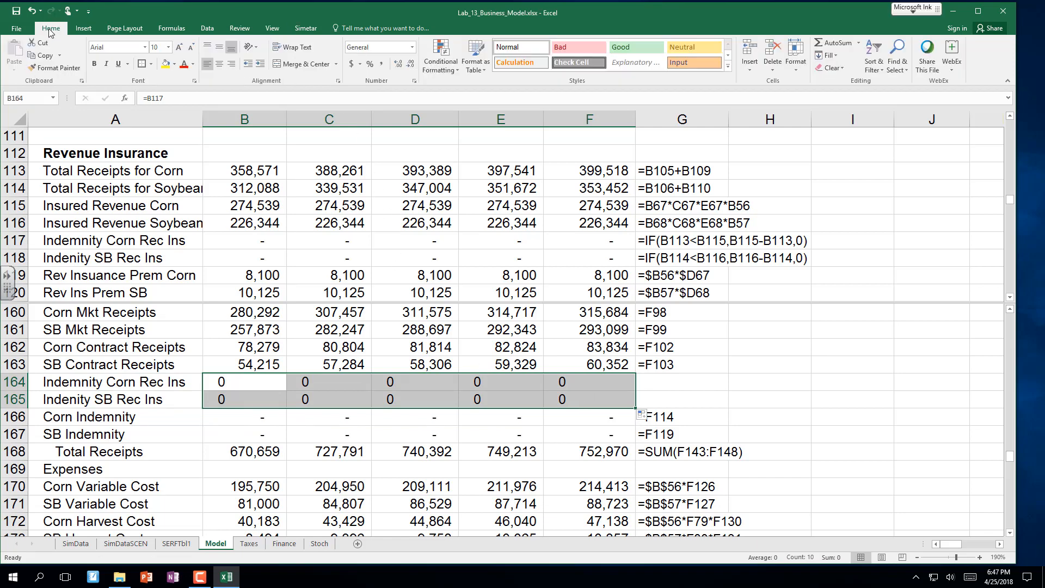
pyautogui.click(382, 64)
pyautogui.click(410, 64)
pyautogui.click(410, 66)
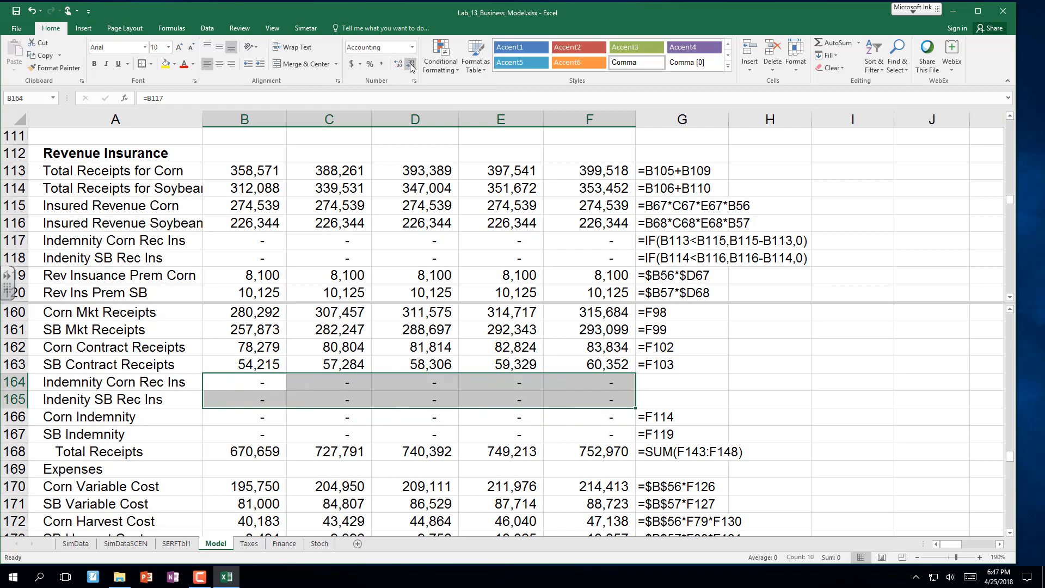
pyautogui.click(411, 65)
# Step: Test the corn indemnity link by setting B113 to 0, inspect B117 and B164, and undo the entry
pyautogui.click(249, 169)
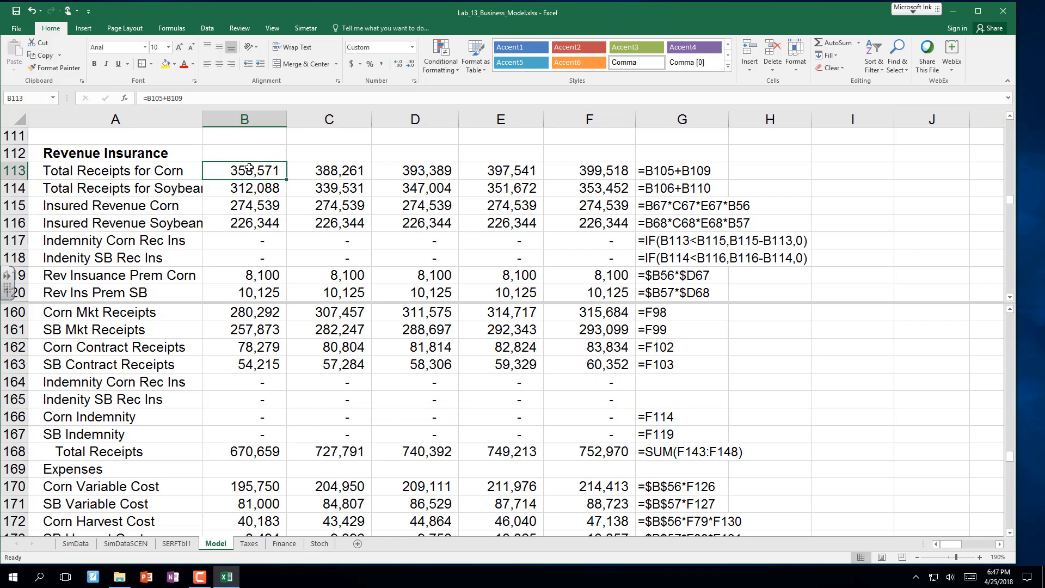
pyautogui.write('0')
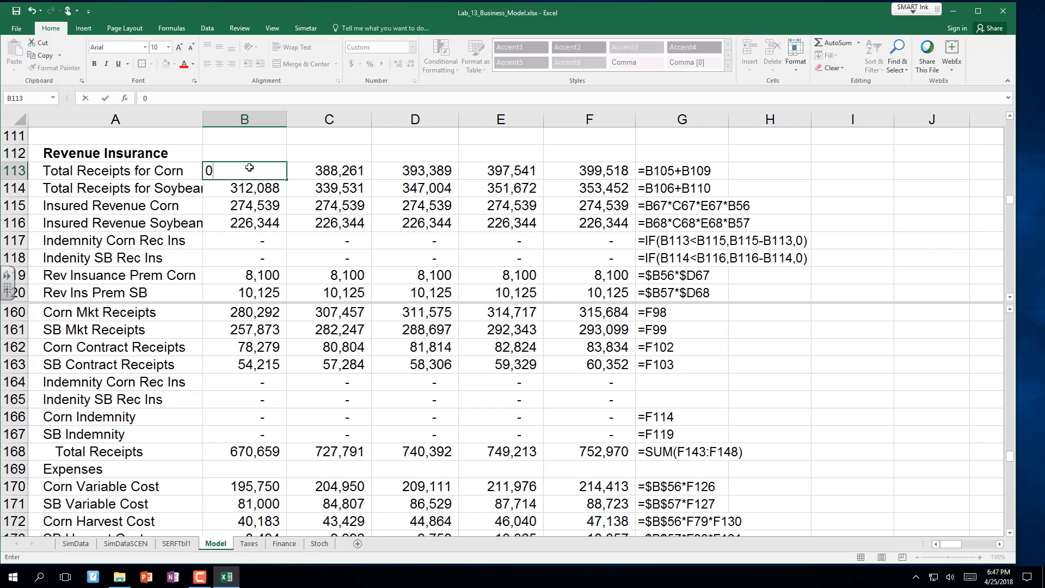
pyautogui.press('Return')
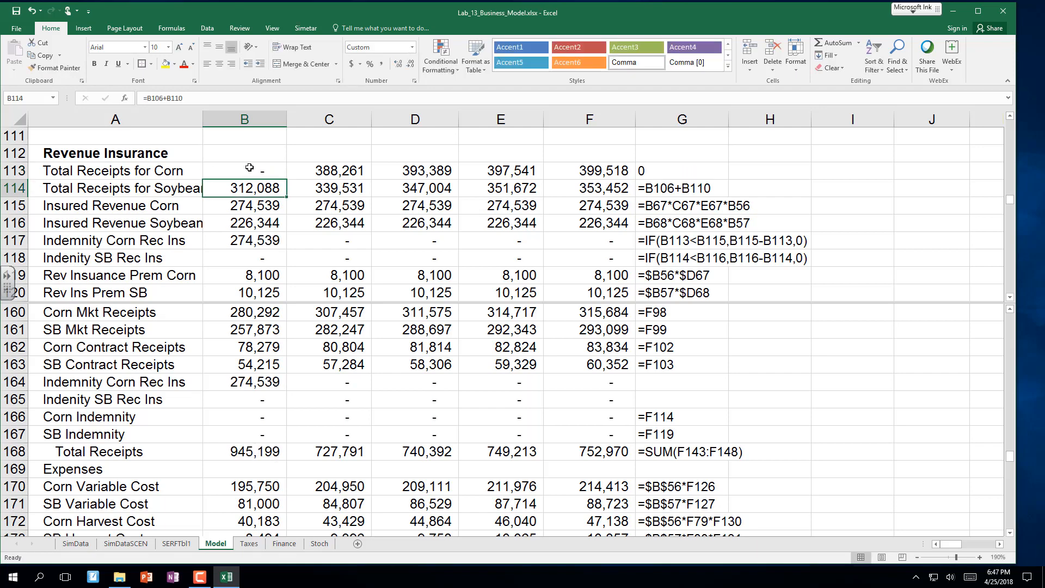
pyautogui.click(241, 244)
pyautogui.click(269, 386)
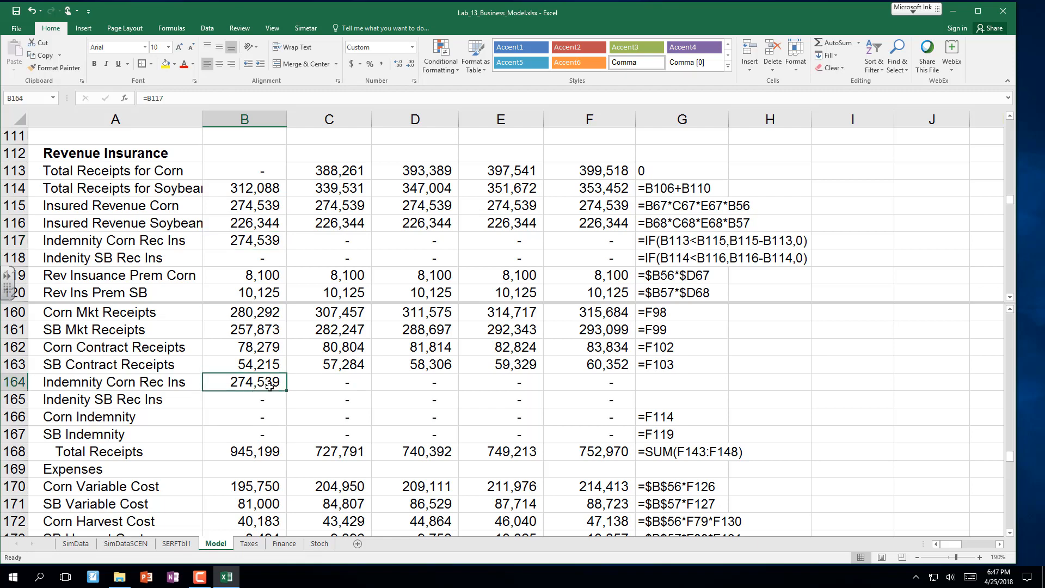
pyautogui.hotkey('ctrl', 'z')
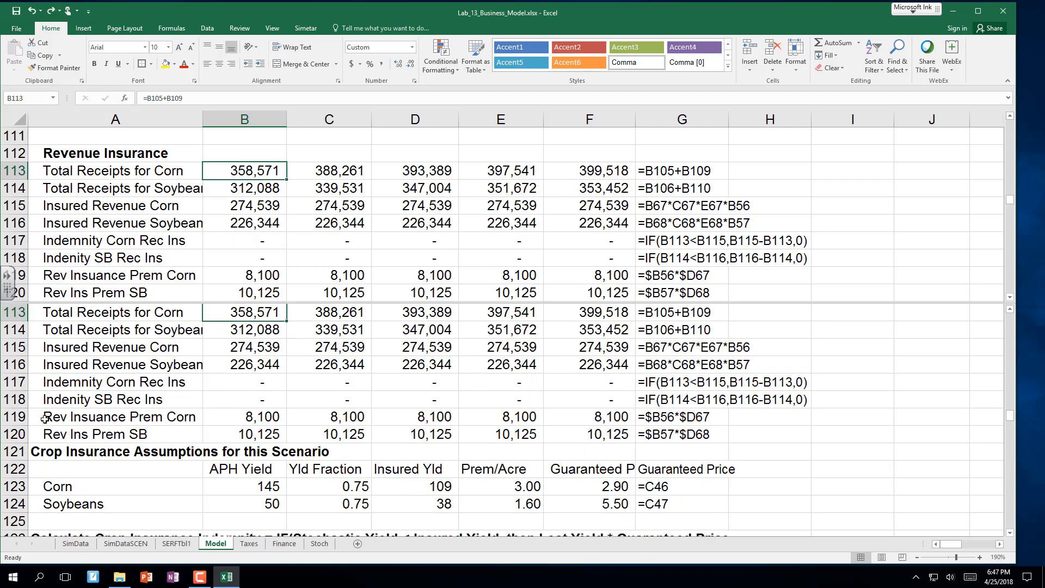
# Step: Review the revenue insurance rows and the crop insurance assumptions and indemnity calculations in the lower pane
pyautogui.scroll(-4, 45, 418)
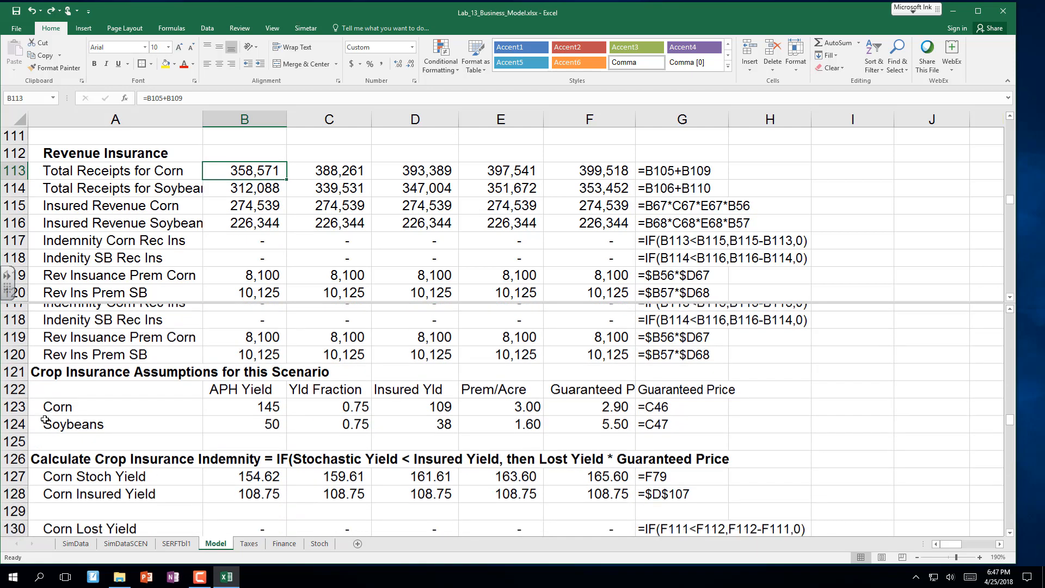
pyautogui.scroll(-1, 45, 418)
pyautogui.scroll(4, 46, 418)
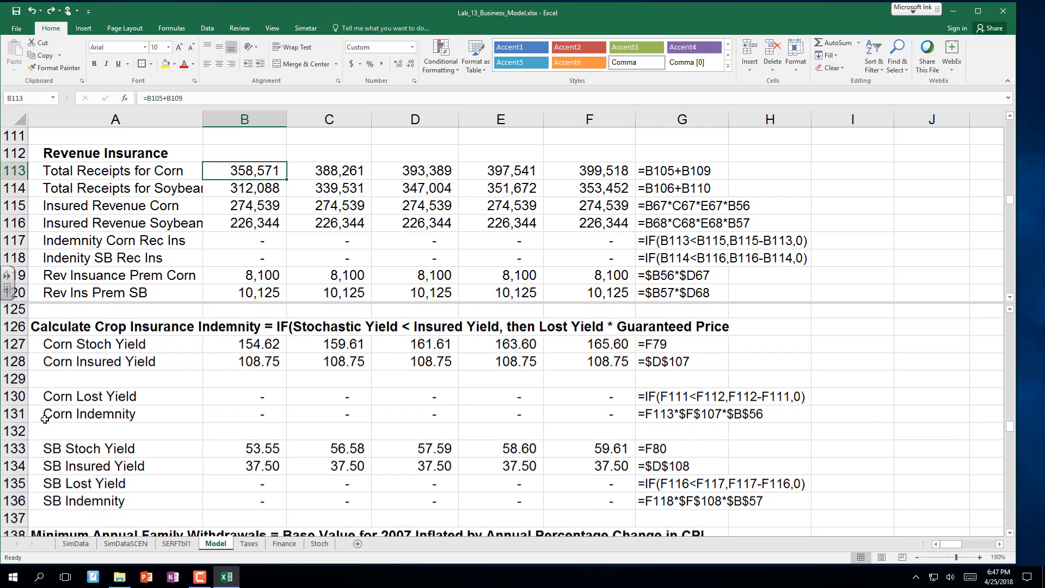
pyautogui.scroll(1, 46, 418)
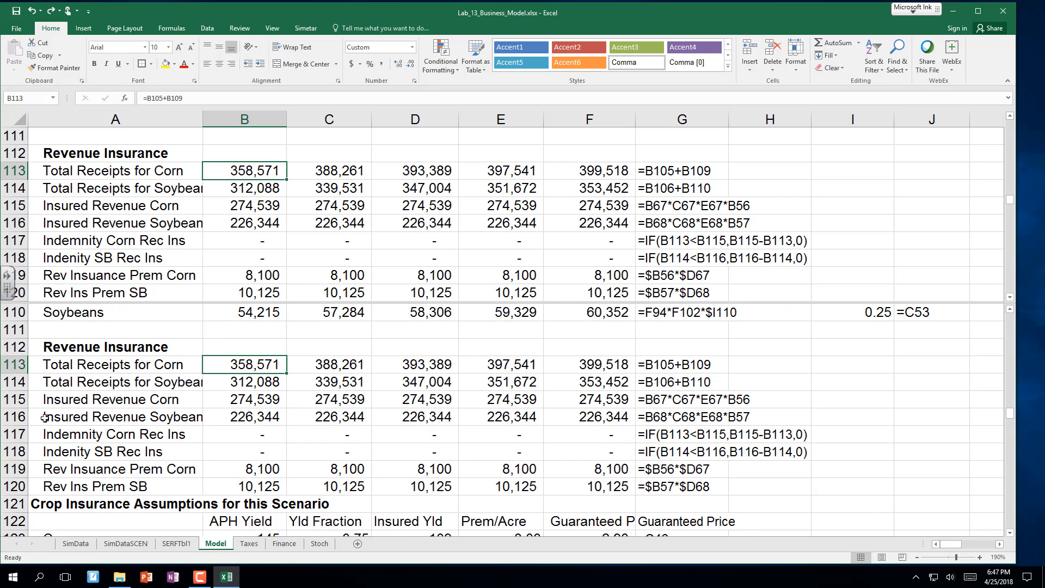
pyautogui.scroll(-2, 45, 418)
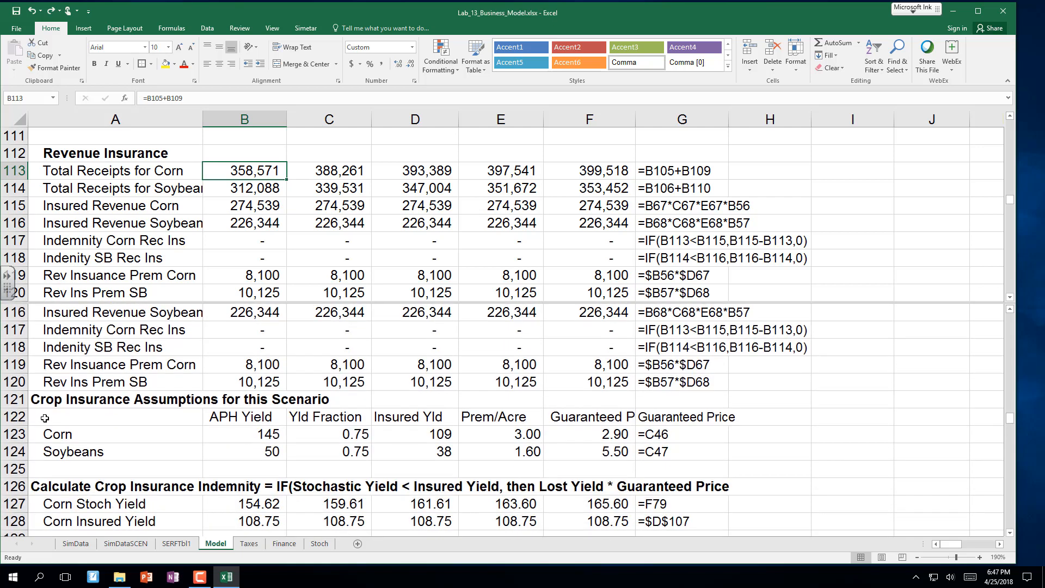
pyautogui.scroll(1, 45, 418)
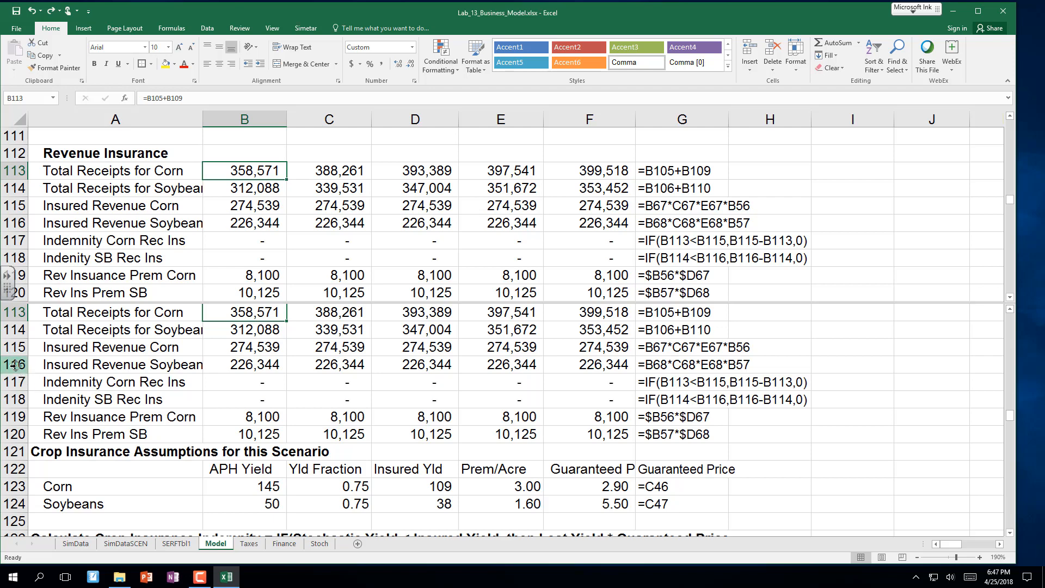
pyautogui.scroll(-1, 17, 374)
pyautogui.scroll(-2, 17, 375)
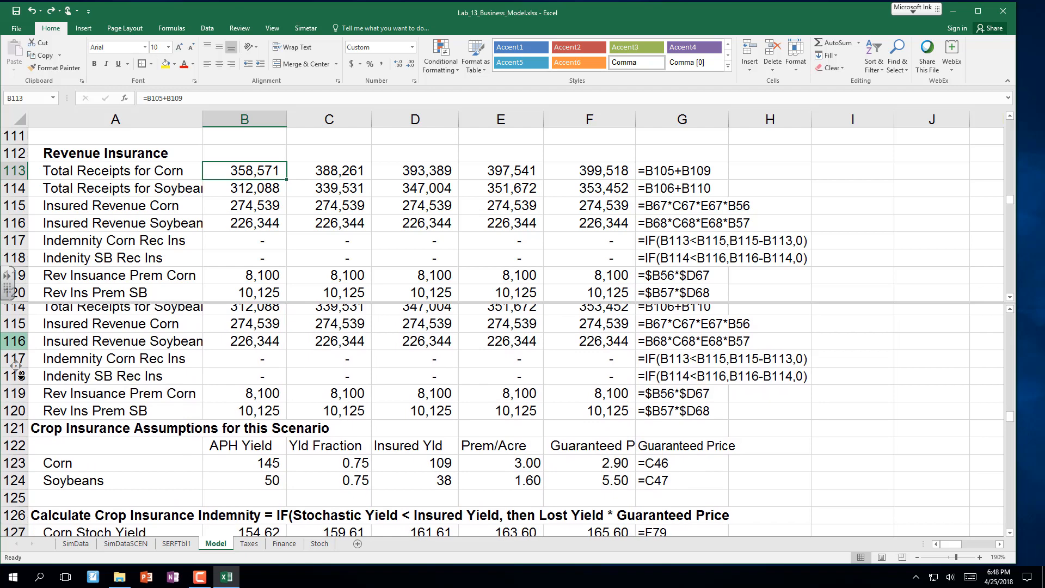
pyautogui.hscroll(1, 24, 369)
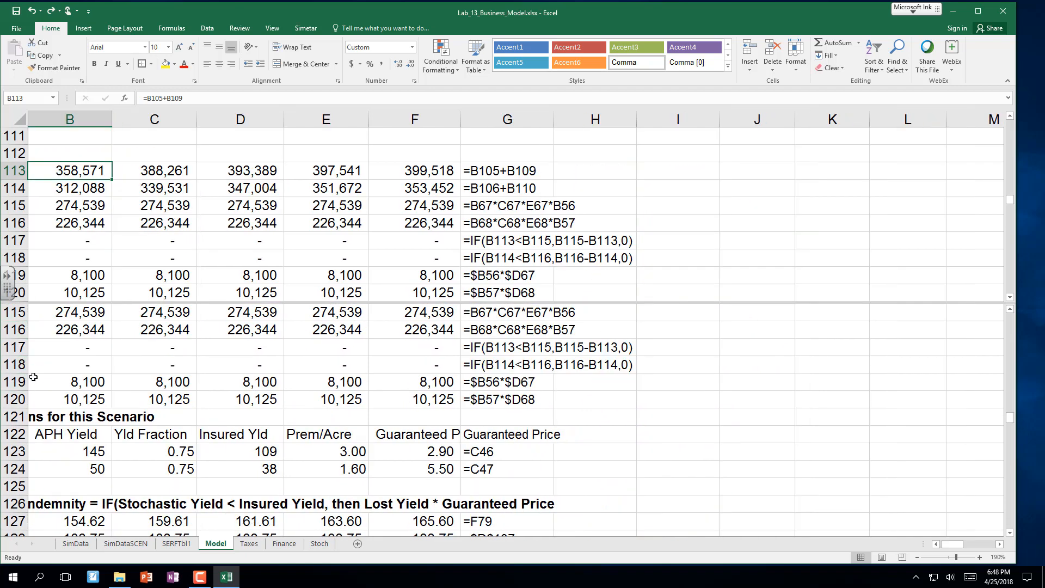
pyautogui.scroll(1, 42, 350)
# Step: Clear the contents of rows 116 and 117, Insured Revenue Soybeans and Indemnity Corn Rec Ins
pyautogui.click(50, 380)
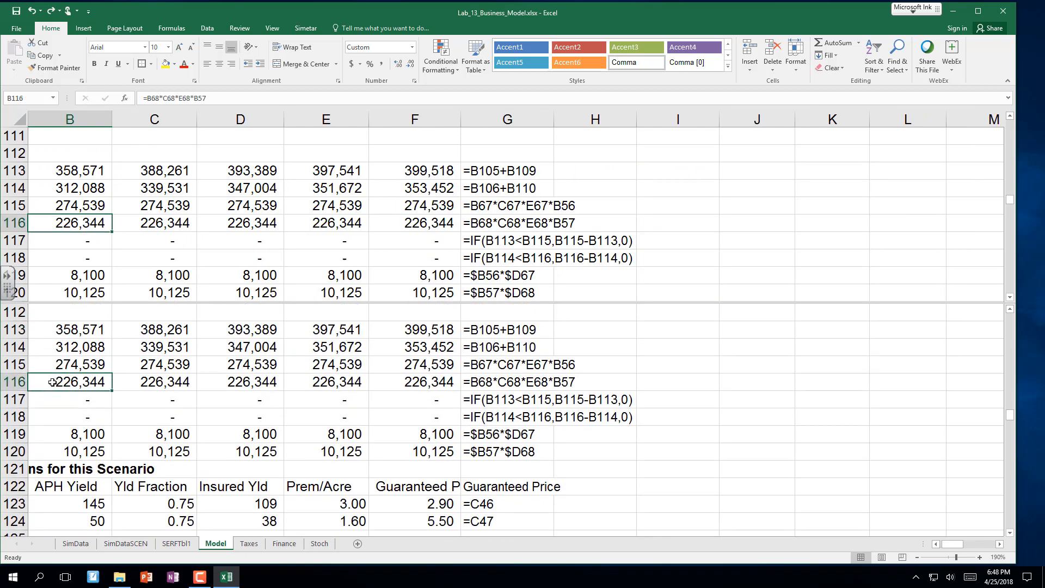
pyautogui.press('Left')
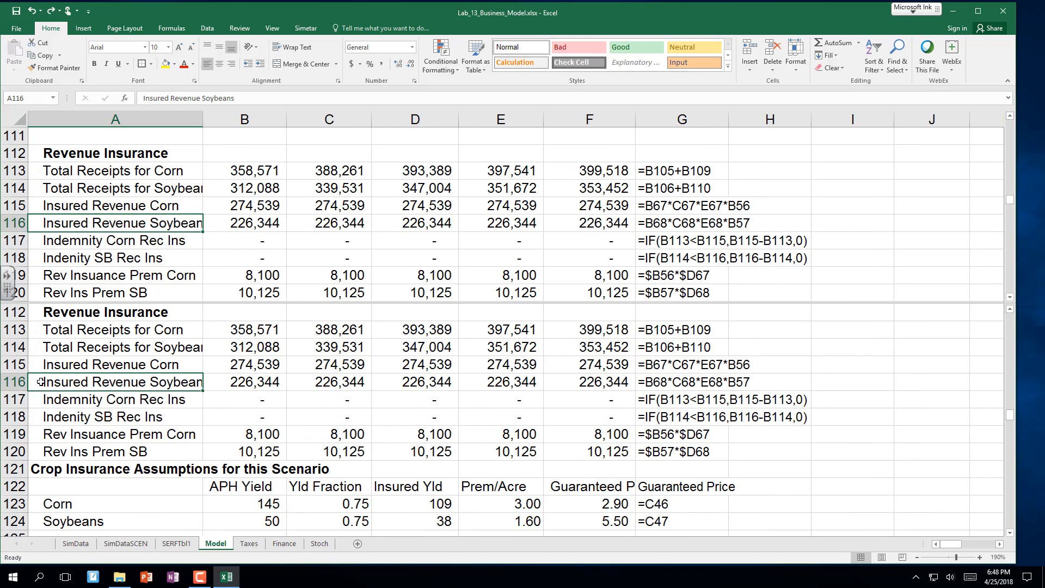
pyautogui.moveTo(16, 382); pyautogui.dragTo(13, 396)
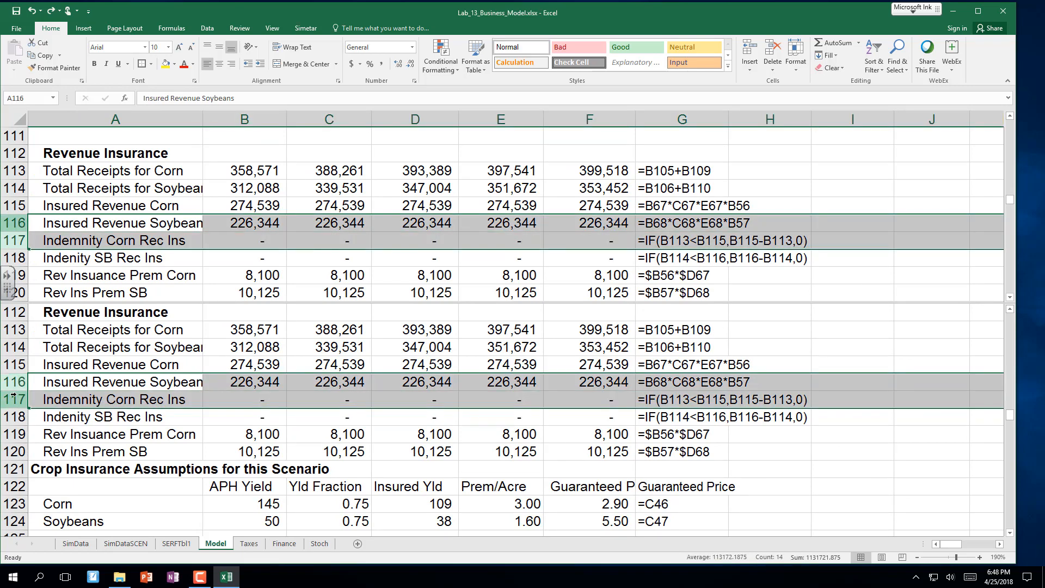
pyautogui.press('Delete')
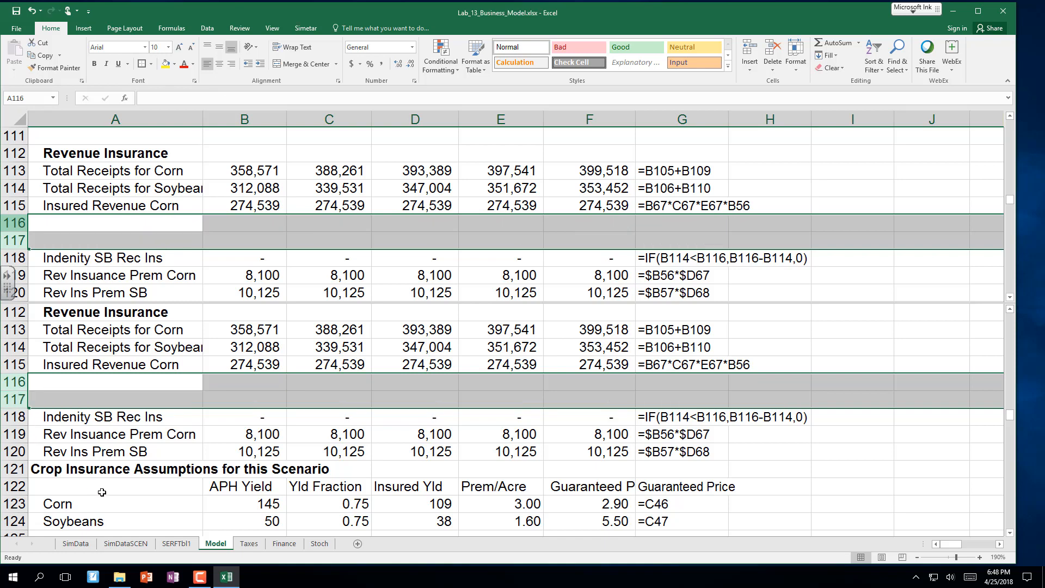
# Step: Return to the income statement receipts in the lower pane and inspect the label formula in A164
pyautogui.scroll(-7, 102, 492)
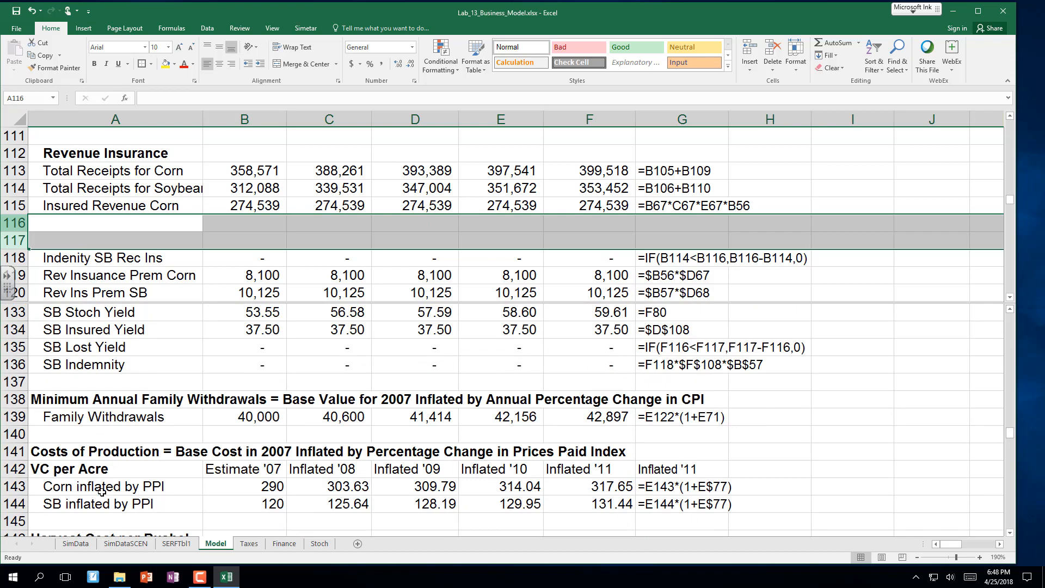
pyautogui.scroll(-8, 101, 492)
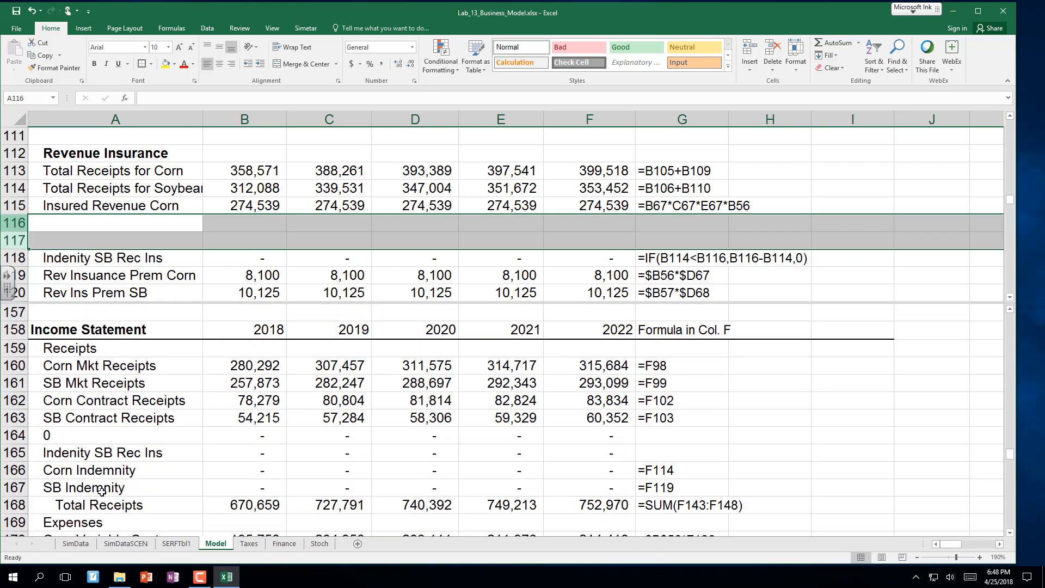
pyautogui.scroll(-1, 101, 491)
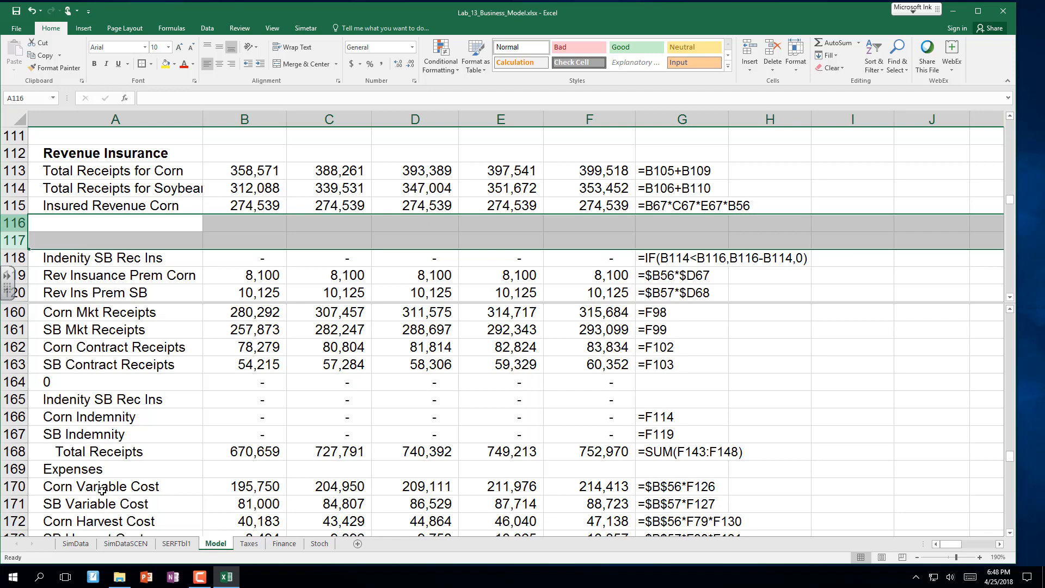
pyautogui.click(90, 388)
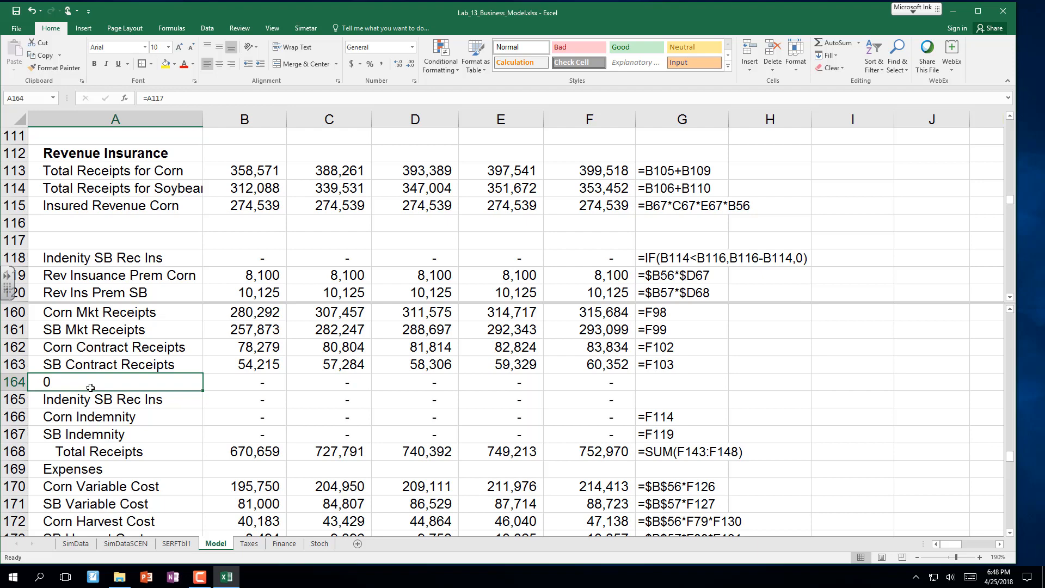
# Step: Inspect the label formula in A165, the soybean indemnity line of the income statement receipts
pyautogui.click(90, 400)
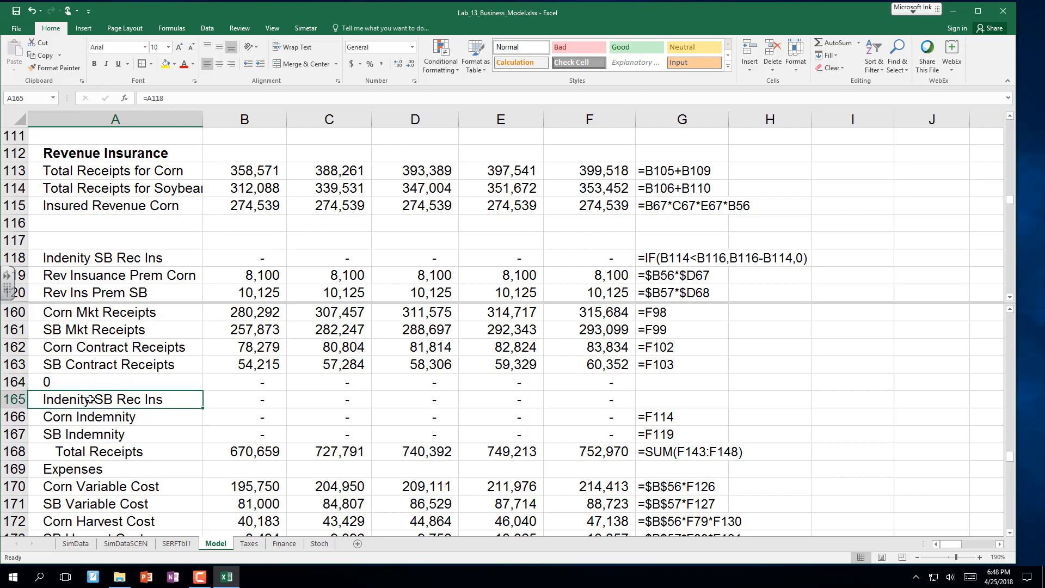
pyautogui.doubleClick(90, 399)
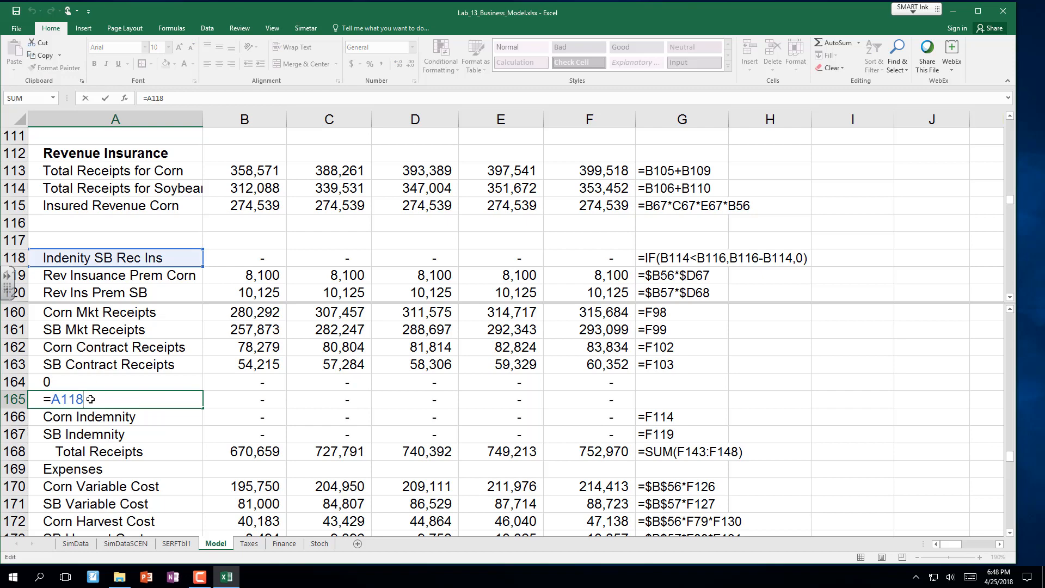
pyautogui.press('Escape')
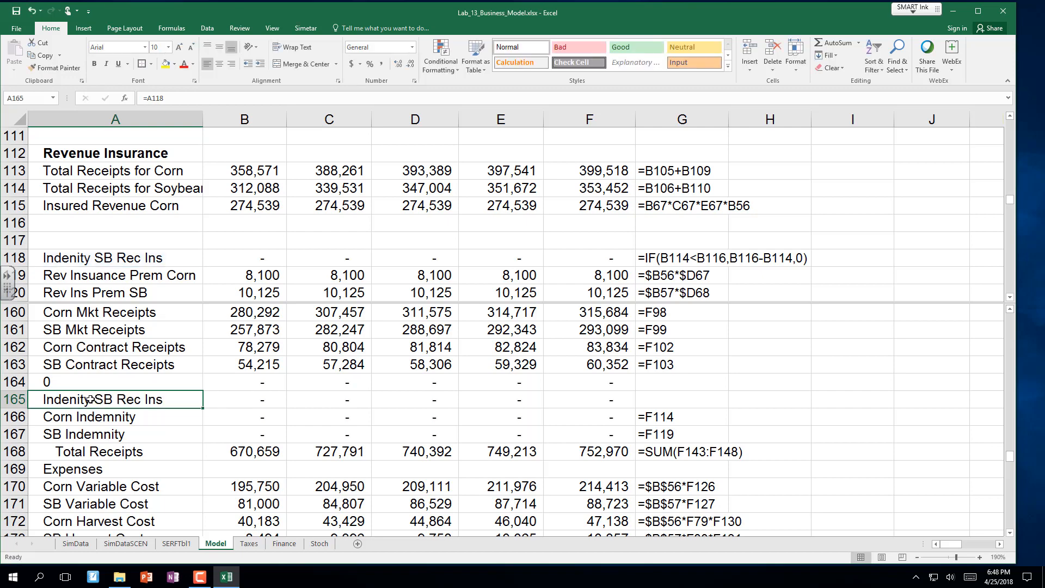
# Step: Undo the clearing of rows 116 and 117, and check the corn indemnity label in A164 of the income statement
pyautogui.hotkey('ctrl', 'z')
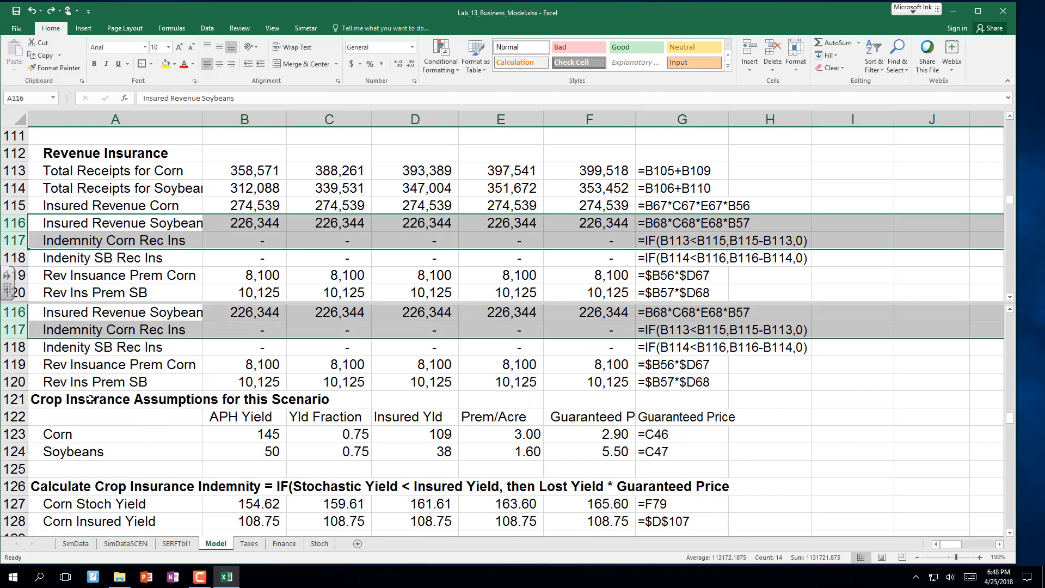
pyautogui.click(117, 443)
pyautogui.scroll(2, 118, 442)
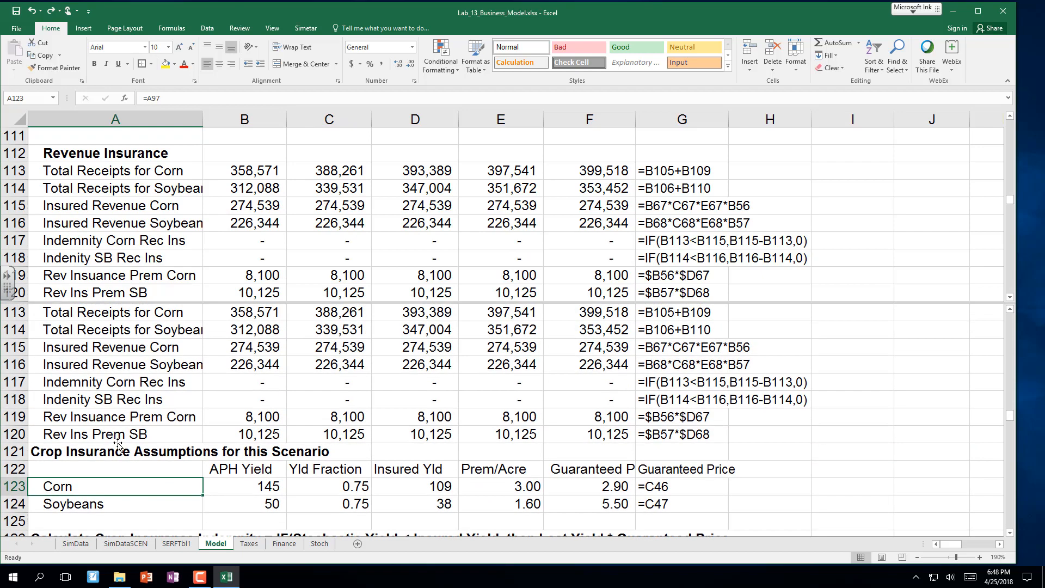
pyautogui.scroll(-12, 117, 442)
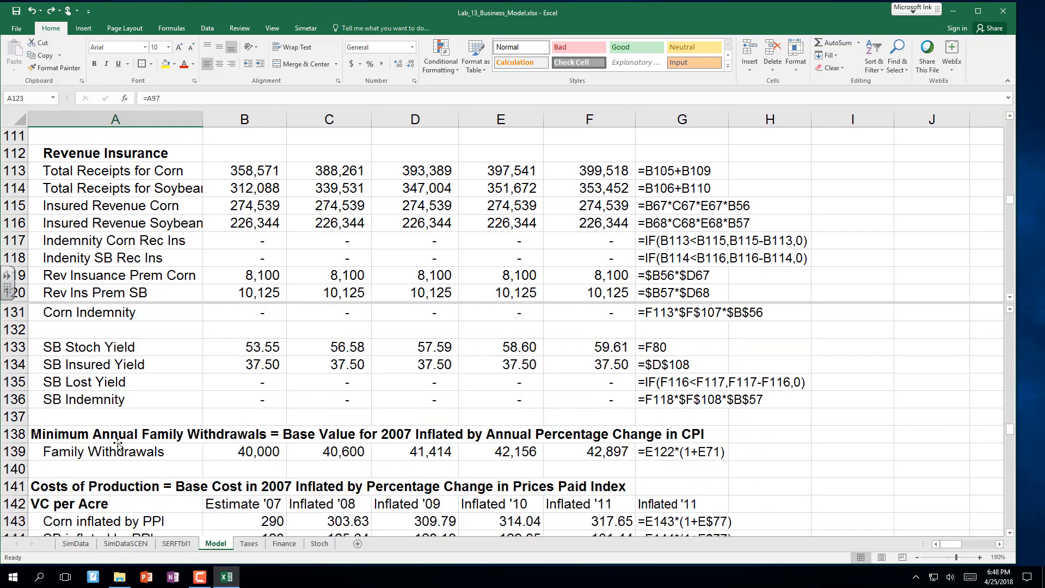
pyautogui.scroll(-4, 117, 442)
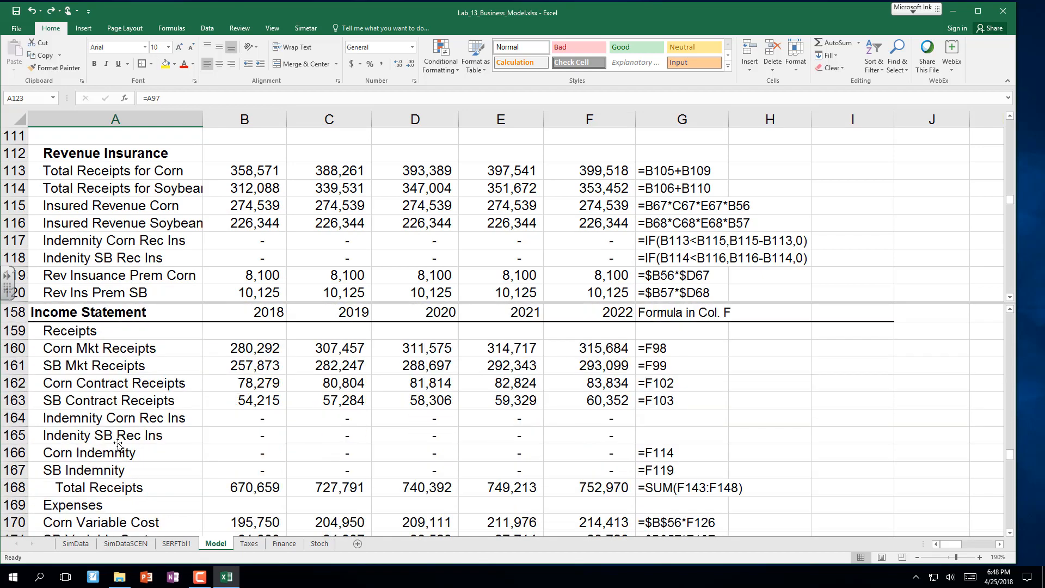
pyautogui.click(85, 423)
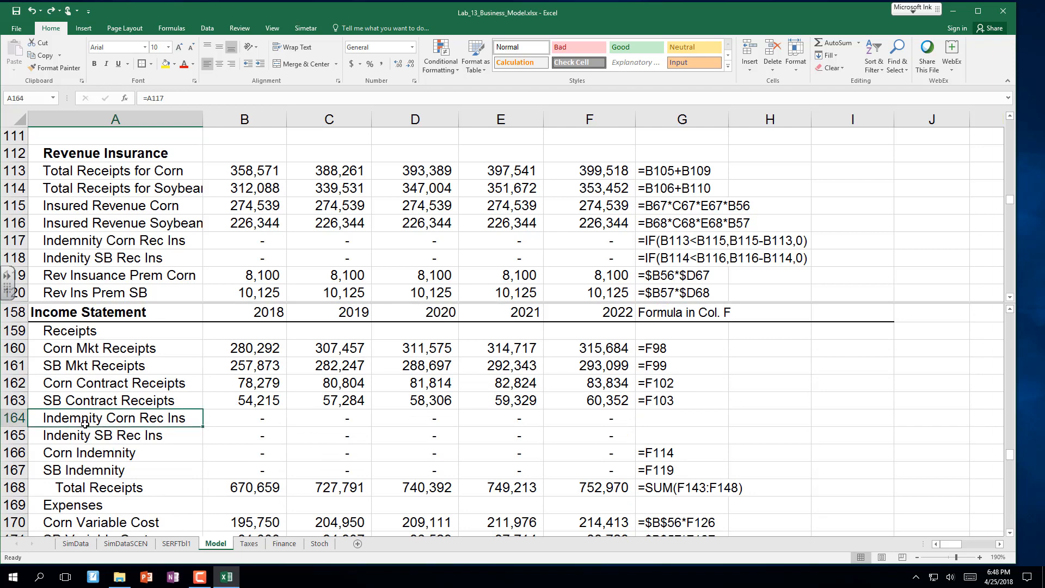
# Step: Insert two blank rows above Crop Insurance Prem, row 174, in the income statement expenses
pyautogui.press('Down')
pyautogui.press('Down')
pyautogui.press('Down')
pyautogui.press('Down')
pyautogui.press('Down')
pyautogui.press('Down')
pyautogui.press('Down')
pyautogui.press('Down')
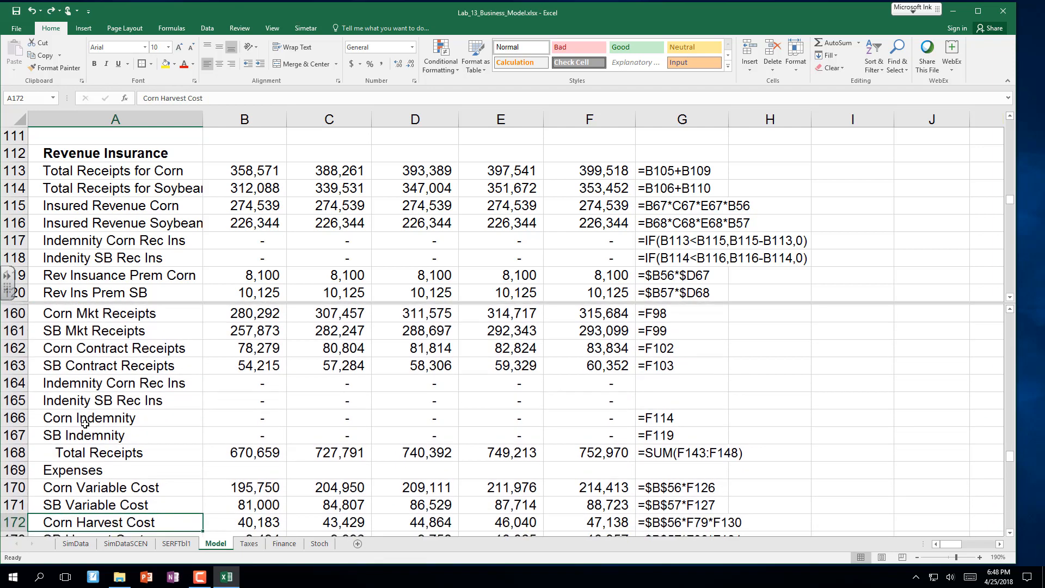
pyautogui.press('Down')
pyautogui.press('Down')
pyautogui.press('Down')
pyautogui.press('Down')
pyautogui.press('Down')
pyautogui.press('Down')
pyautogui.press('Down')
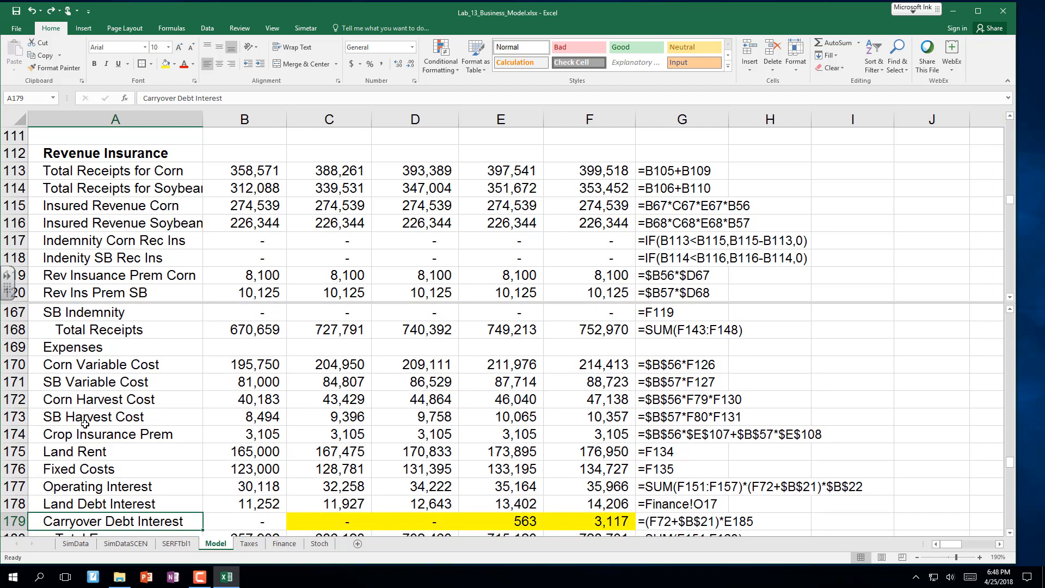
pyautogui.click(85, 433)
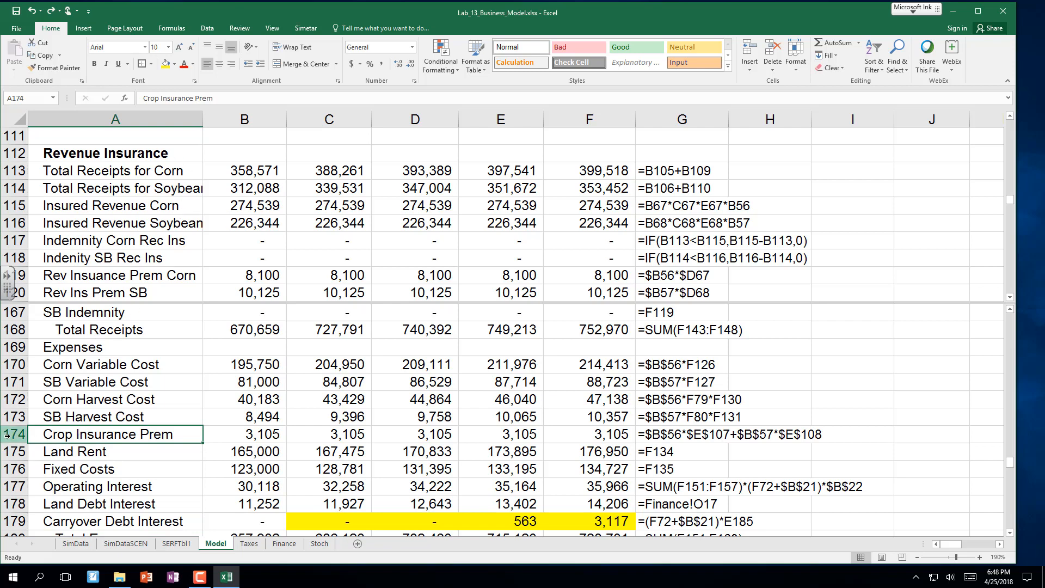
pyautogui.moveTo(8, 434); pyautogui.dragTo(10, 446)
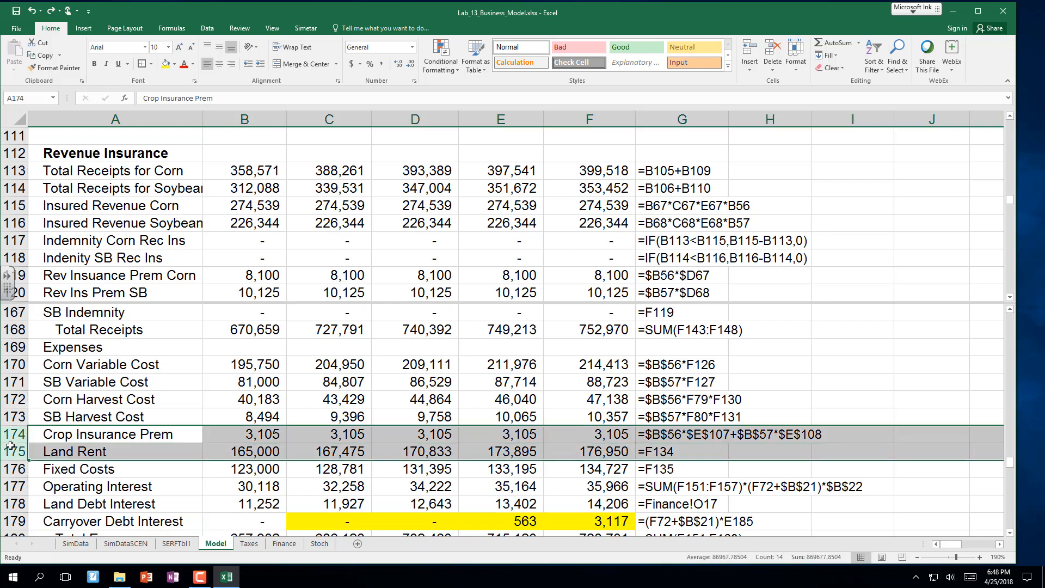
pyautogui.rightClick(8, 434)
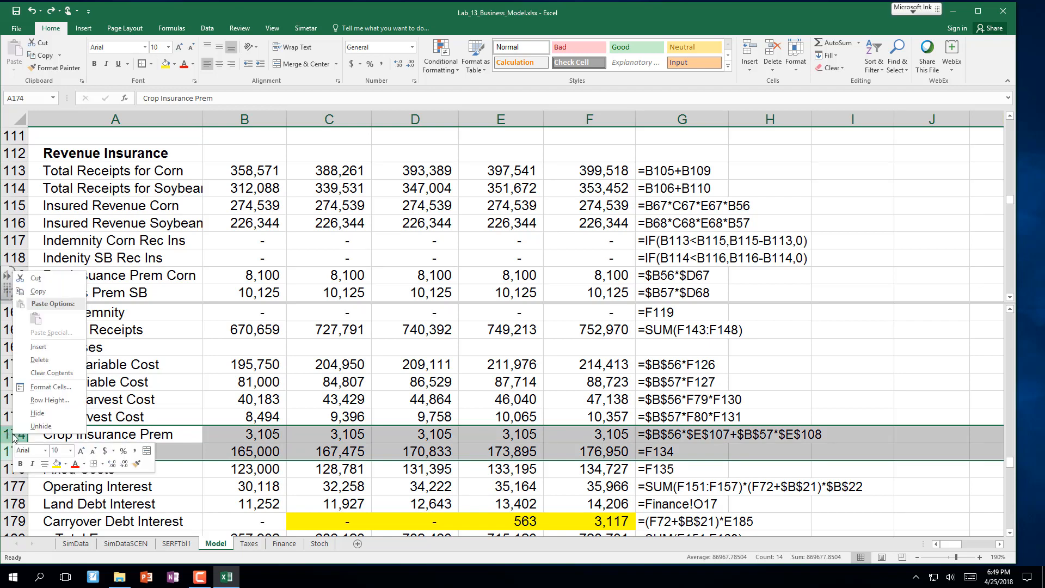
pyautogui.click(45, 348)
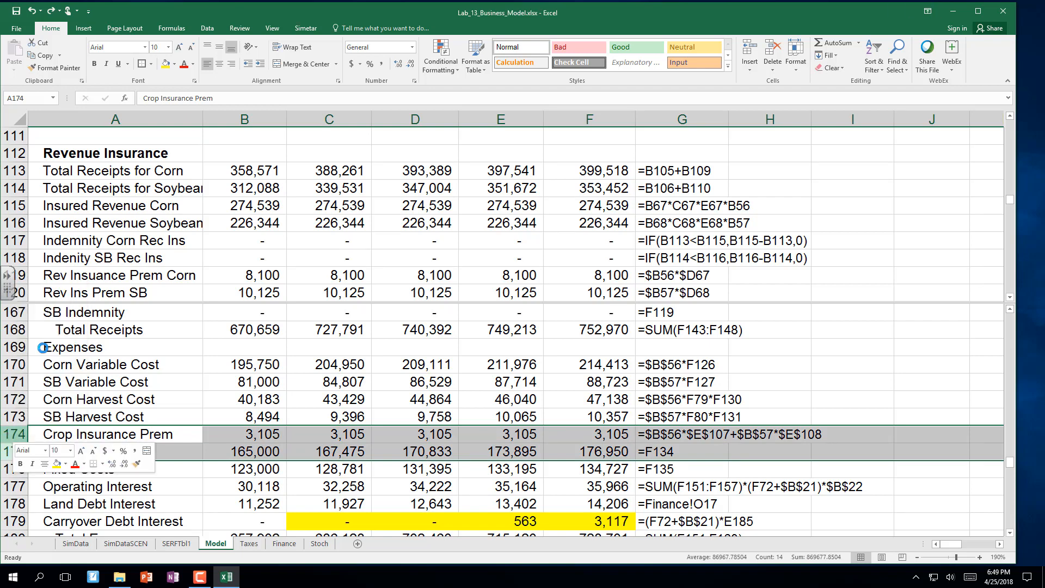
# Step: Link A174 to the corn premium label with =A119 and fill the formula through F175 for both premium rows
pyautogui.click(76, 437)
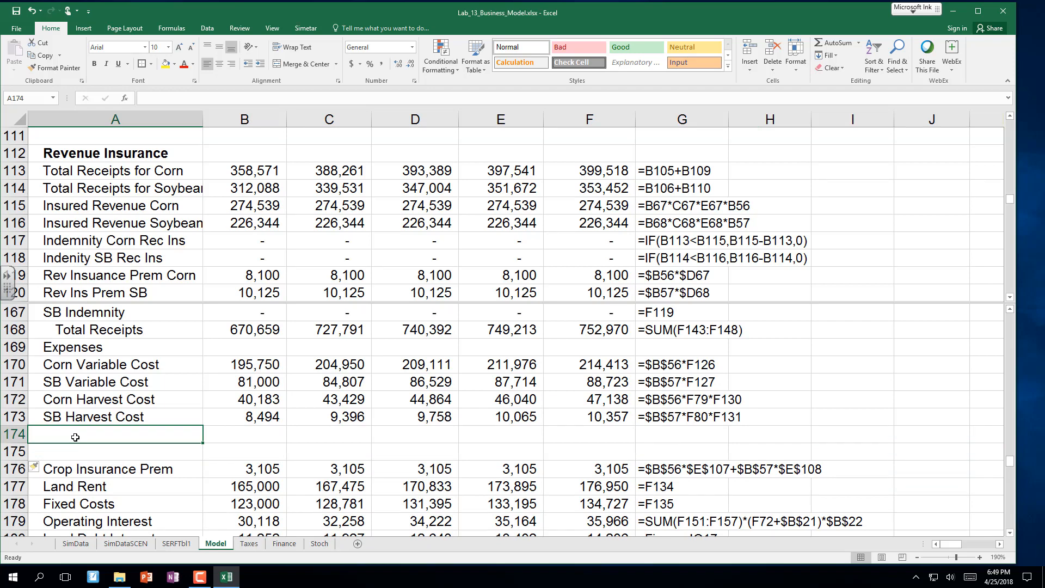
pyautogui.write('=')
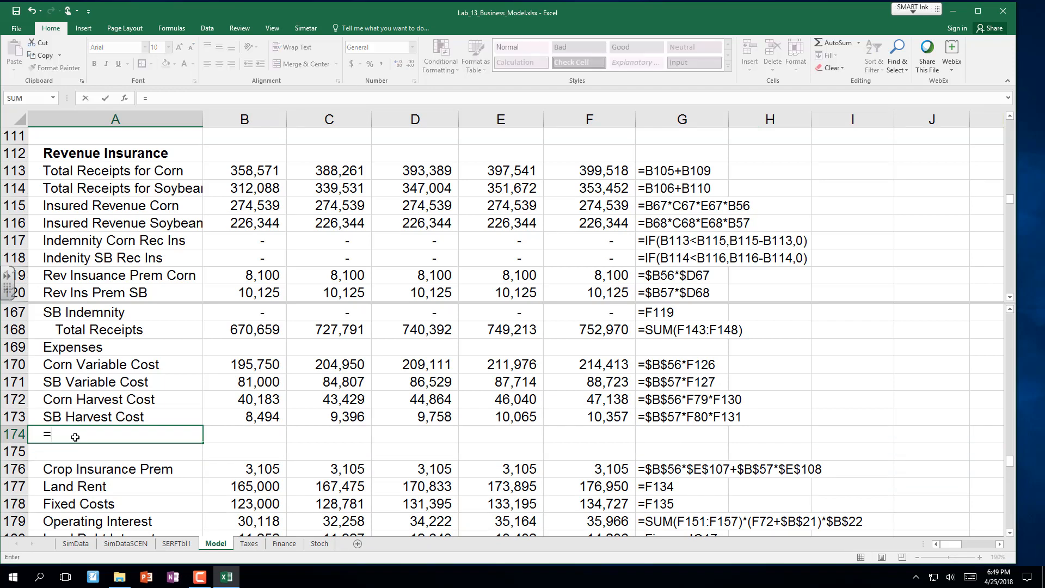
pyautogui.click(81, 276)
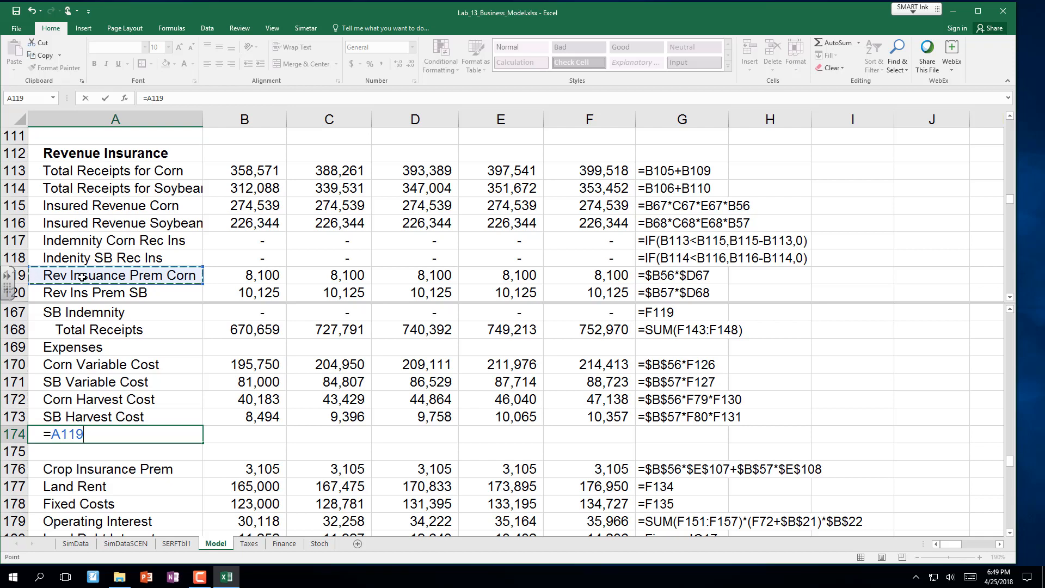
pyautogui.press('Return')
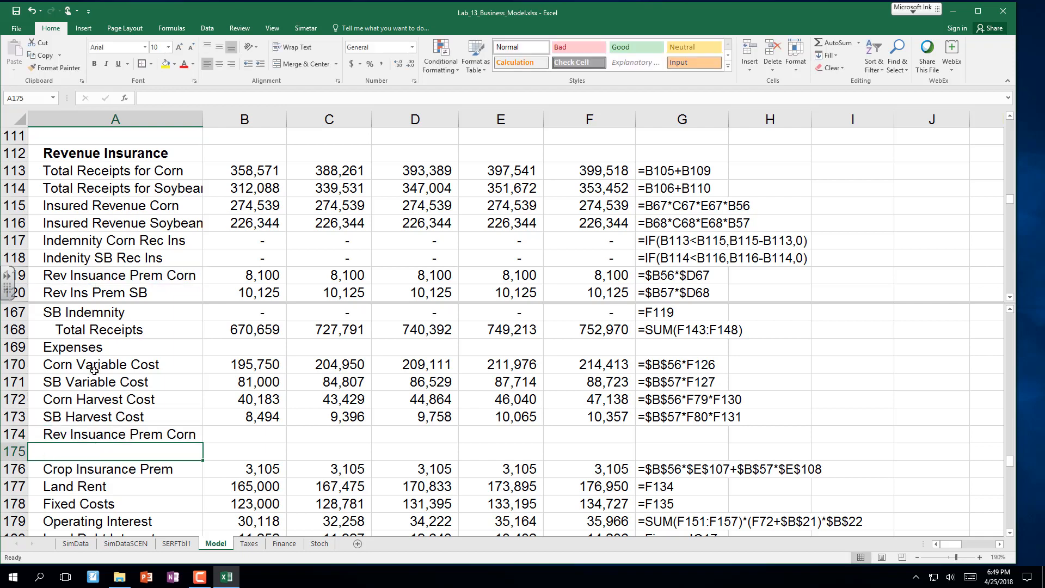
pyautogui.click(97, 437)
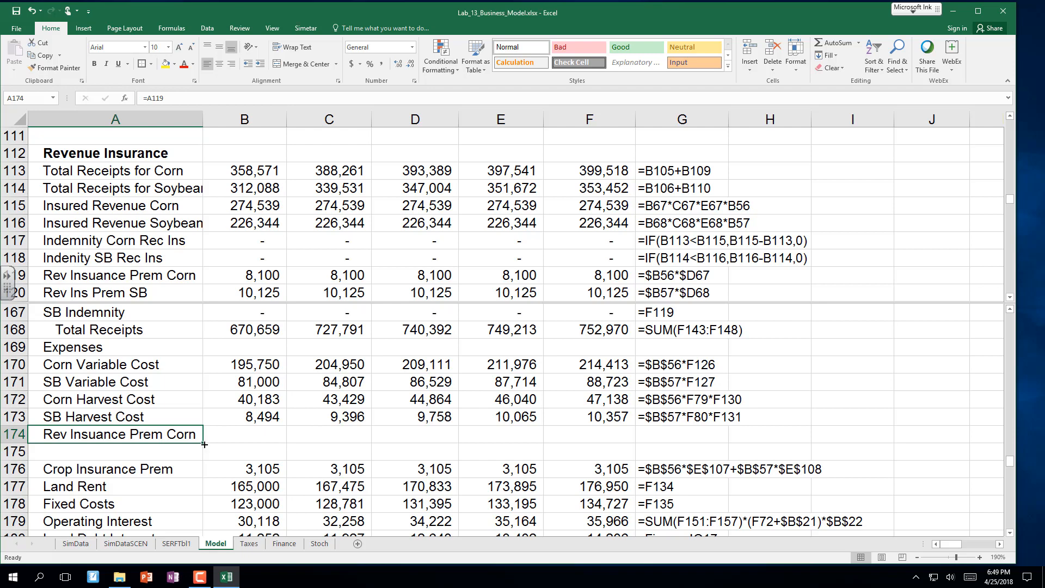
pyautogui.moveTo(202, 442); pyautogui.dragTo(632, 462)
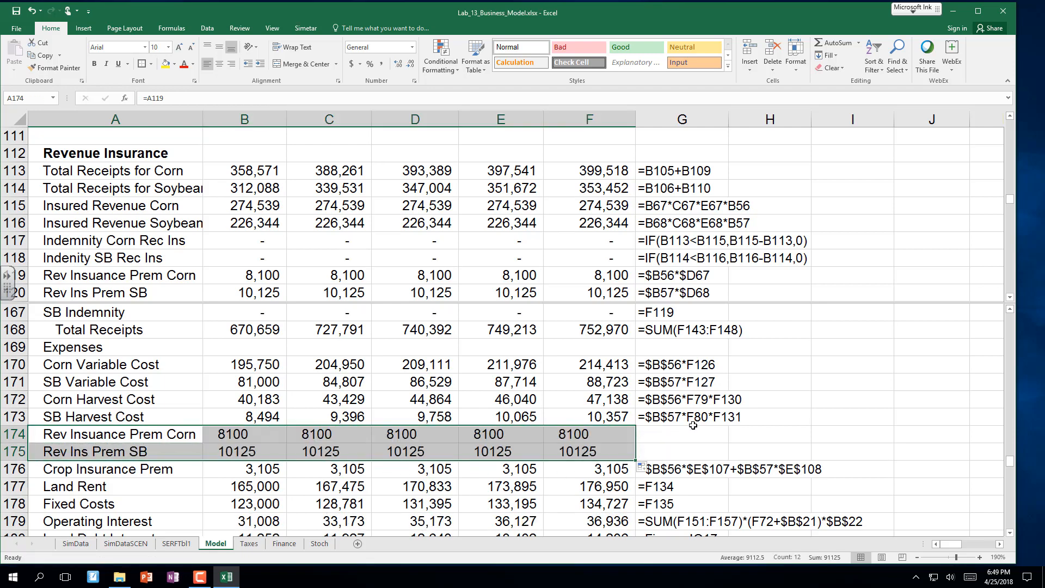
# Step: Copy the VFORMULA display from G173 down to G175, and format B174:F175 with comma style and no decimals
pyautogui.click(688, 420)
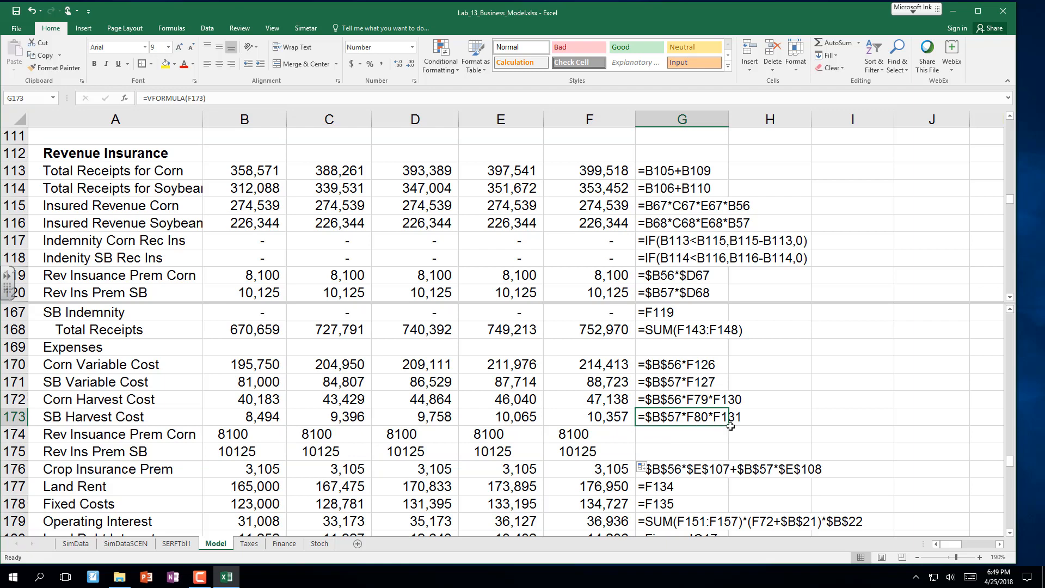
pyautogui.moveTo(730, 427); pyautogui.dragTo(727, 462)
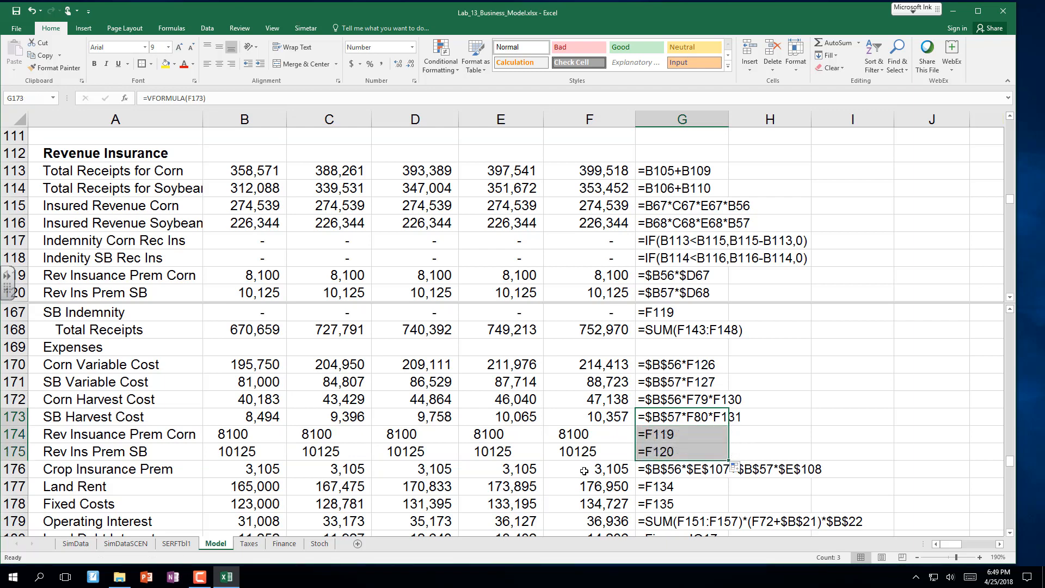
pyautogui.click(239, 438)
pyautogui.moveTo(275, 451); pyautogui.dragTo(599, 451)
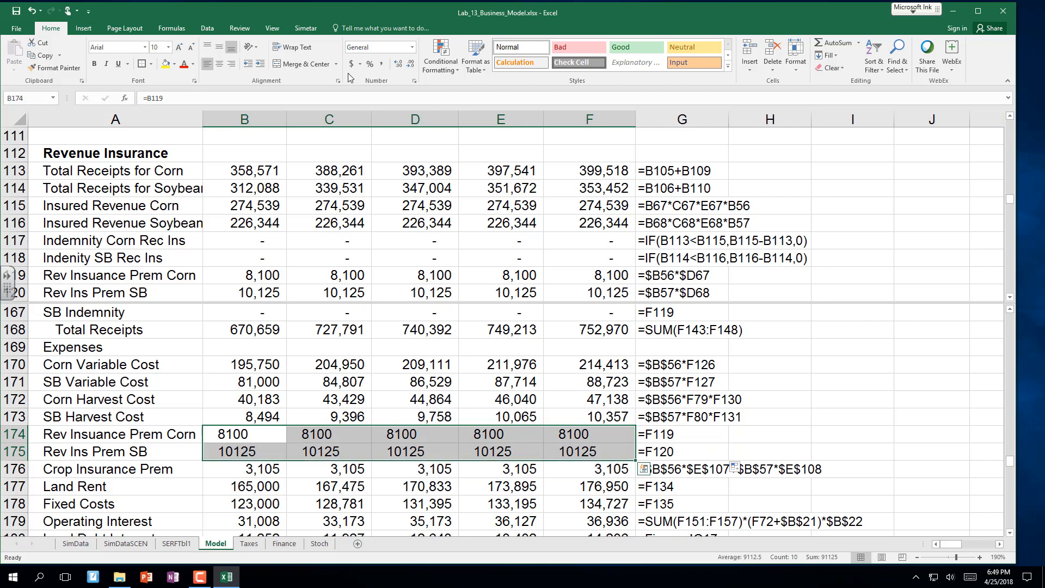
pyautogui.click(380, 62)
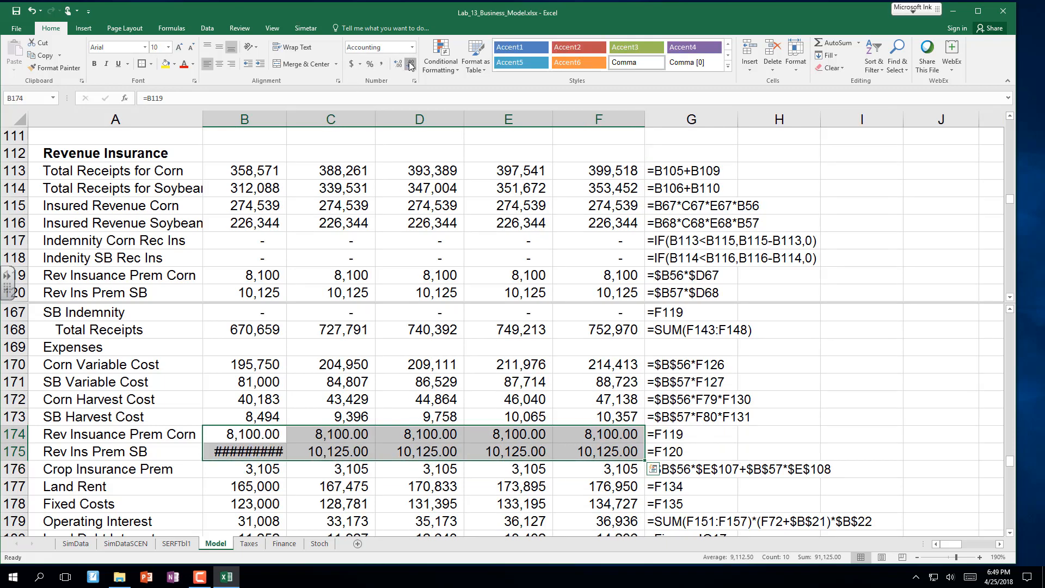
pyautogui.click(410, 64)
pyautogui.click(410, 63)
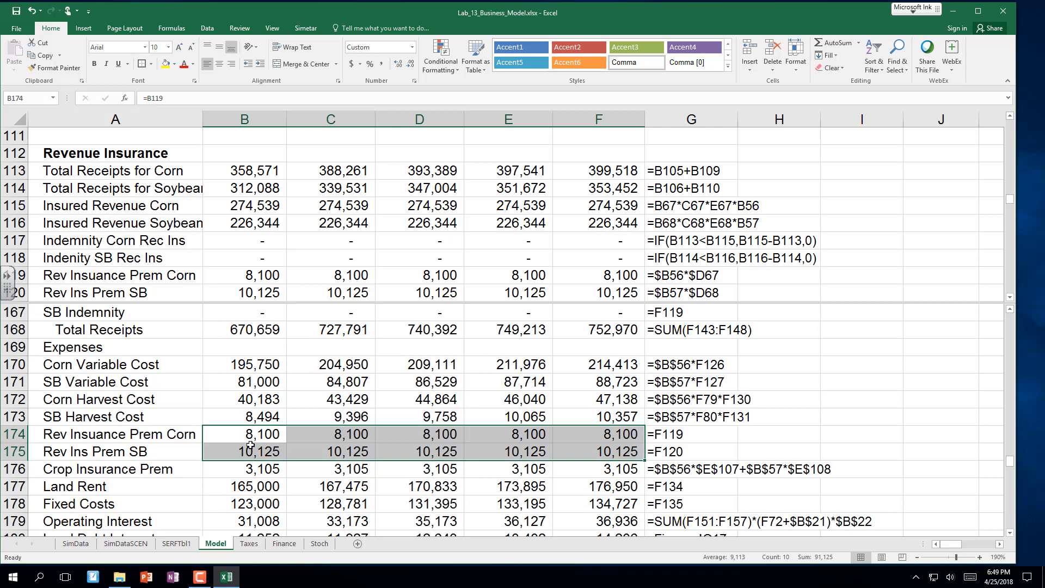
# Step: Inspect the 2018 Net Cash Farm Income formula in B183 and bring up the Simetar tools
pyautogui.scroll(-3, 252, 449)
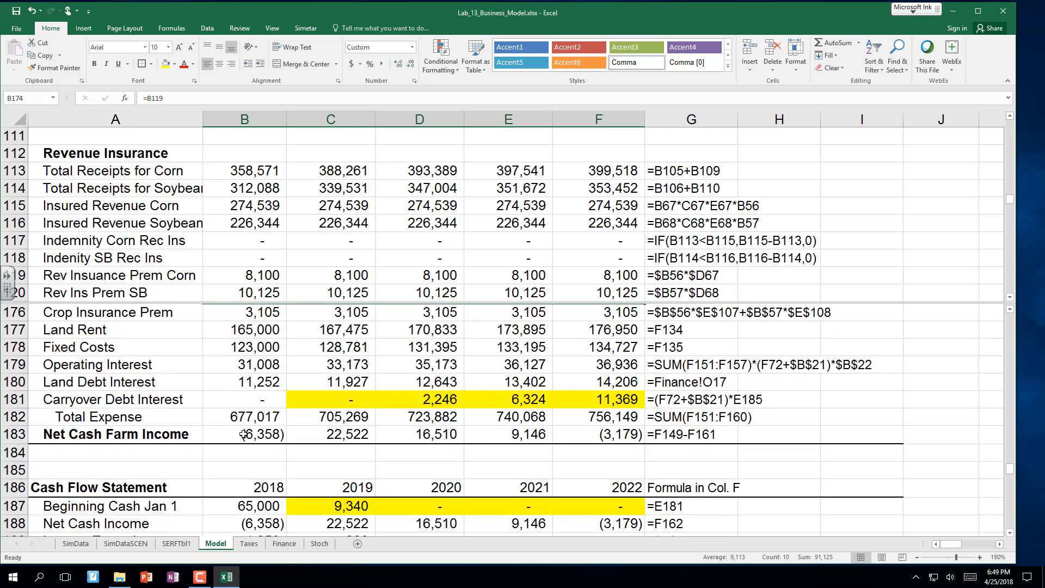
pyautogui.click(243, 434)
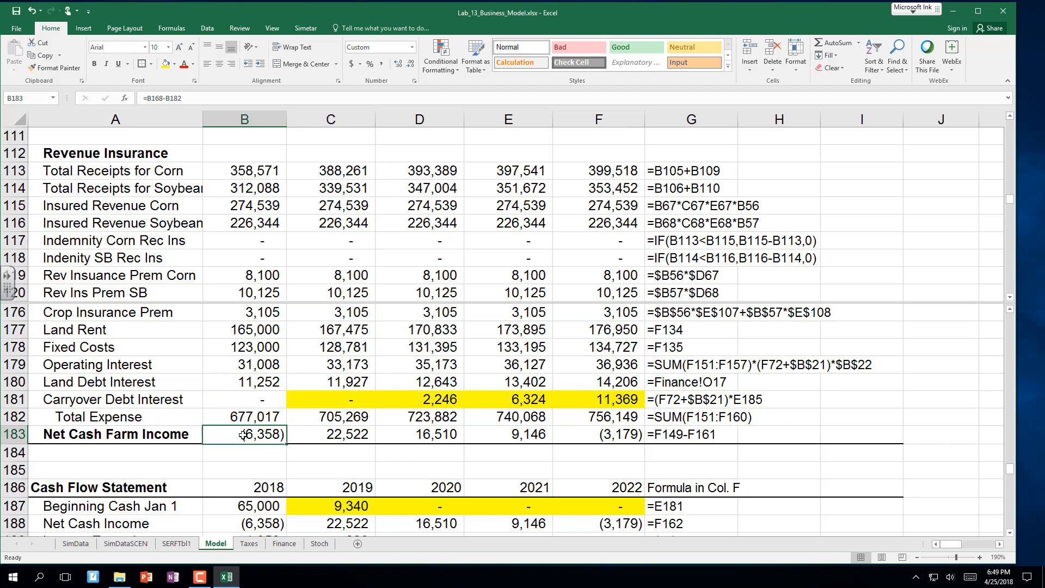
pyautogui.scroll(1, 243, 434)
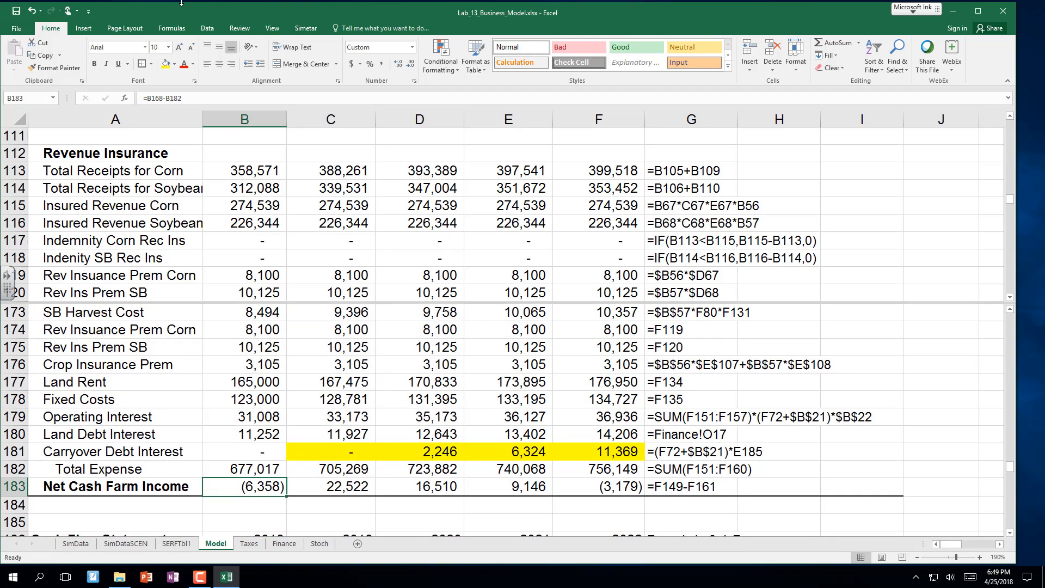
pyautogui.click(307, 28)
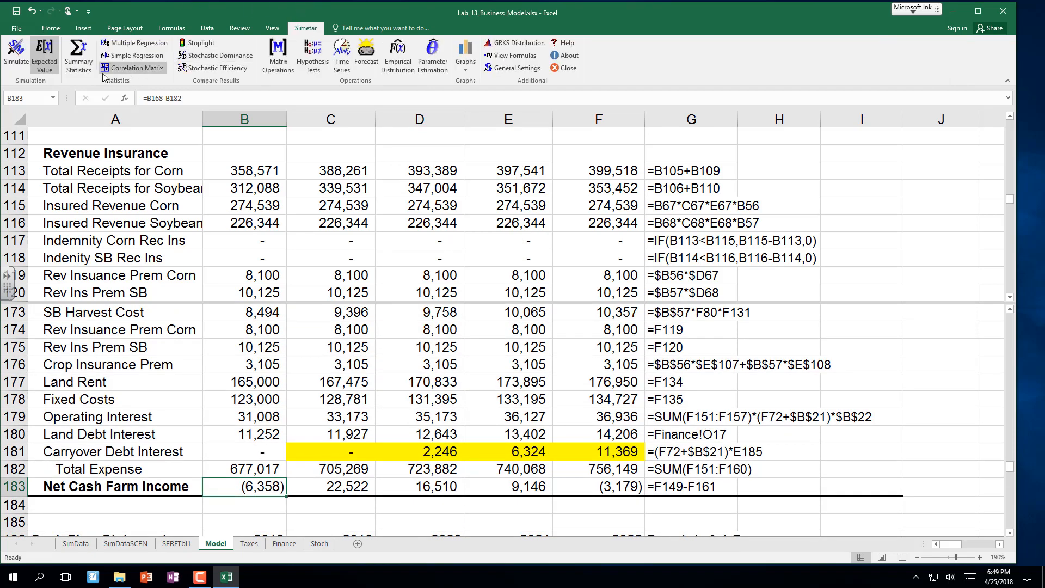
pyautogui.click(278, 388)
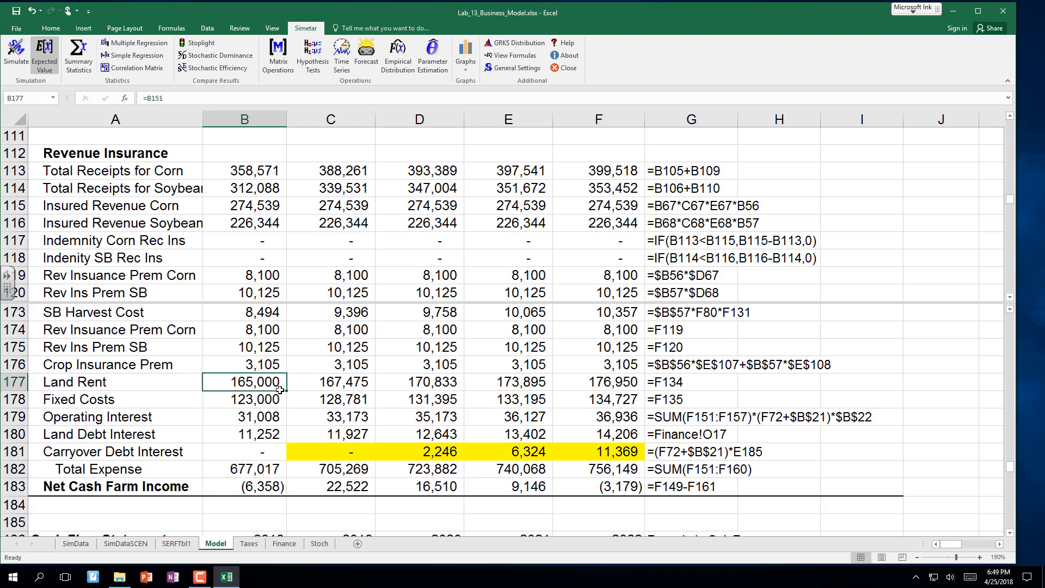
pyautogui.click(270, 493)
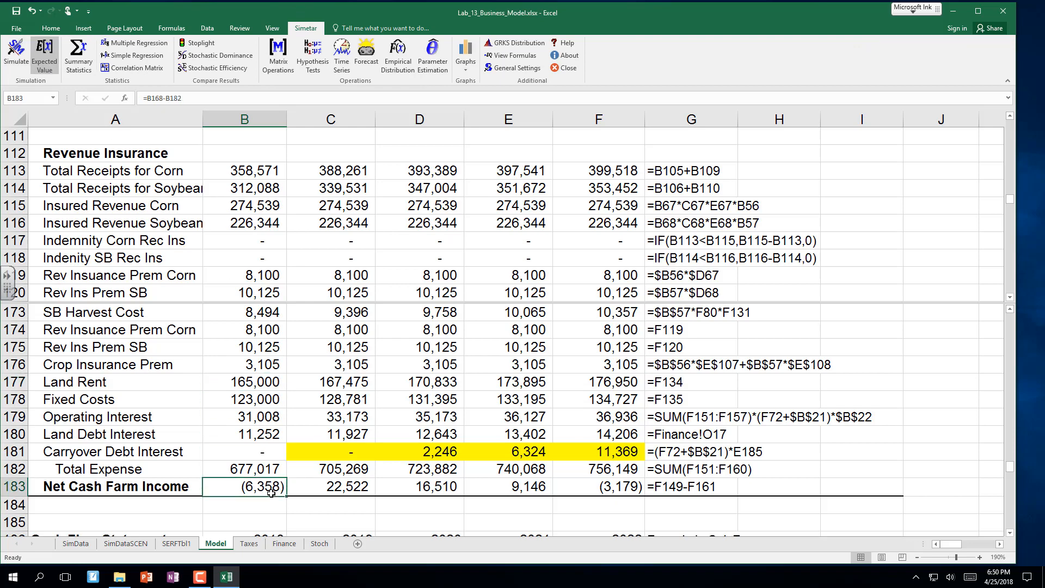
# Step: Review the Cash Flow Statement and Balance Sheet below the income statement, through Total Assets in row 203
pyautogui.press('Down')
pyautogui.press('Down')
pyautogui.press('Down')
pyautogui.press('Down')
pyautogui.press('Down')
pyautogui.press('Down')
pyautogui.press('Down')
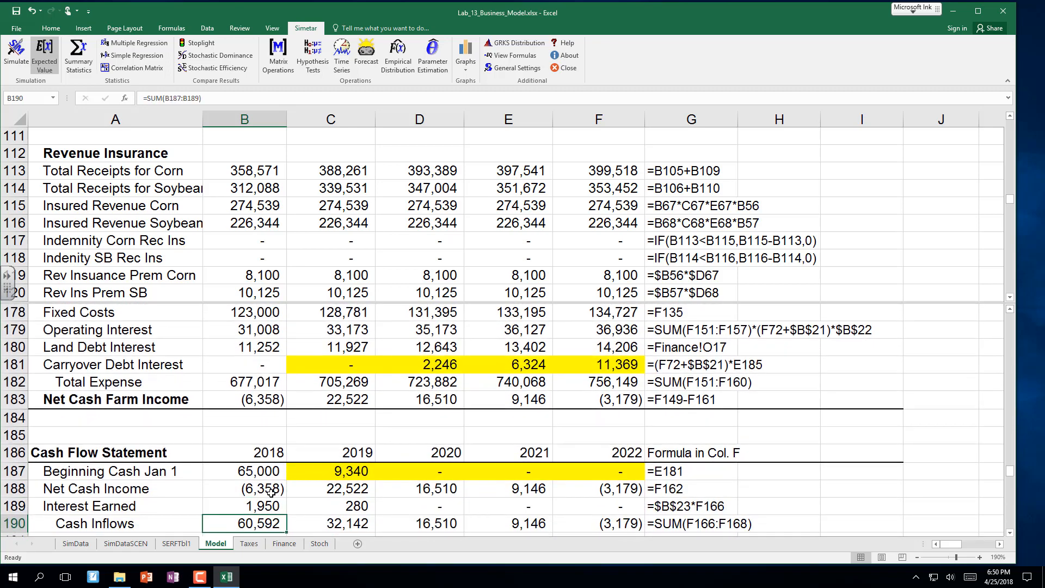
pyautogui.press('Down')
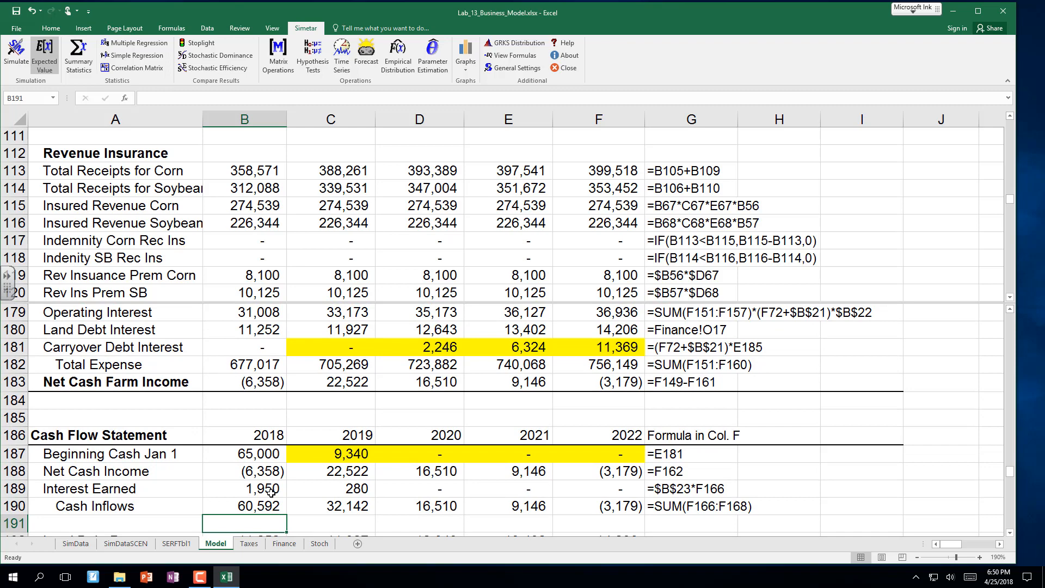
pyautogui.press('Down')
pyautogui.press('Down')
pyautogui.press('Down')
pyautogui.press('Down')
pyautogui.press('Down')
pyautogui.press('Down')
pyautogui.press('Down')
pyautogui.press('Down')
pyautogui.press('Down')
pyautogui.press('Down')
pyautogui.press('Down')
pyautogui.press('Down')
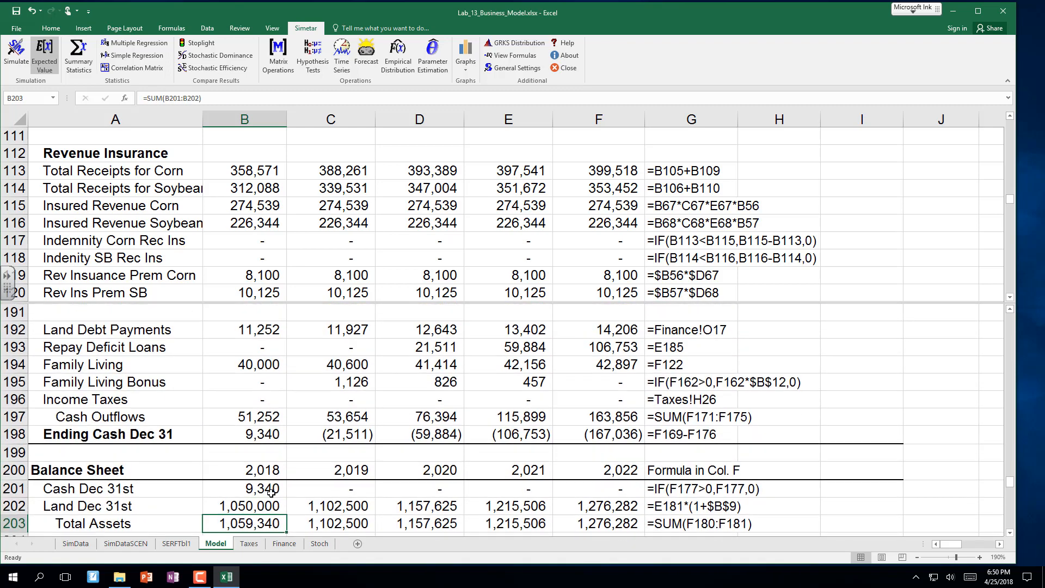
pyautogui.press('Down')
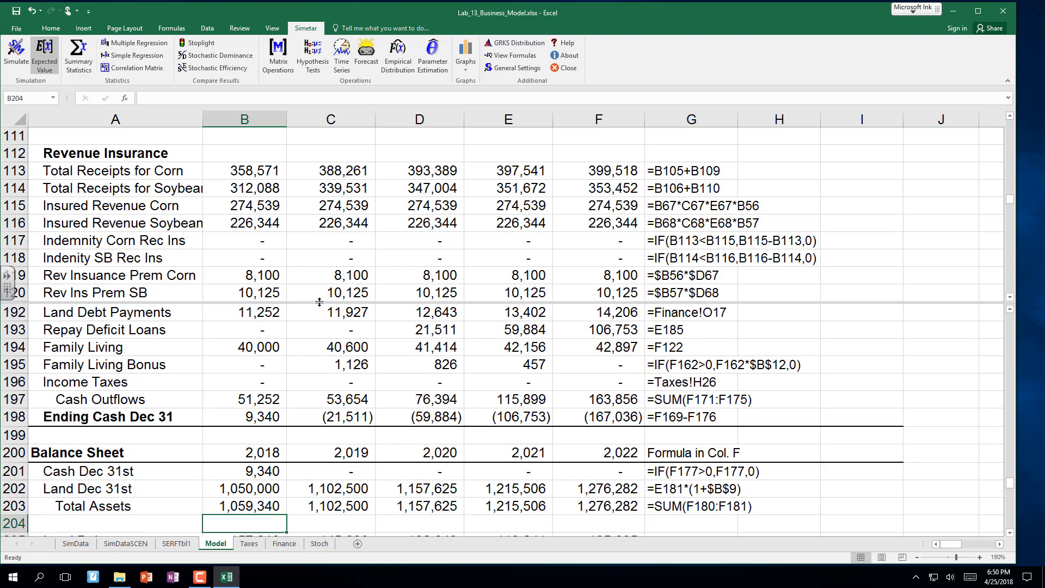
# Step: Remove the split panes from the Model sheet so it displays as one continuous view
pyautogui.doubleClick(868, 301)
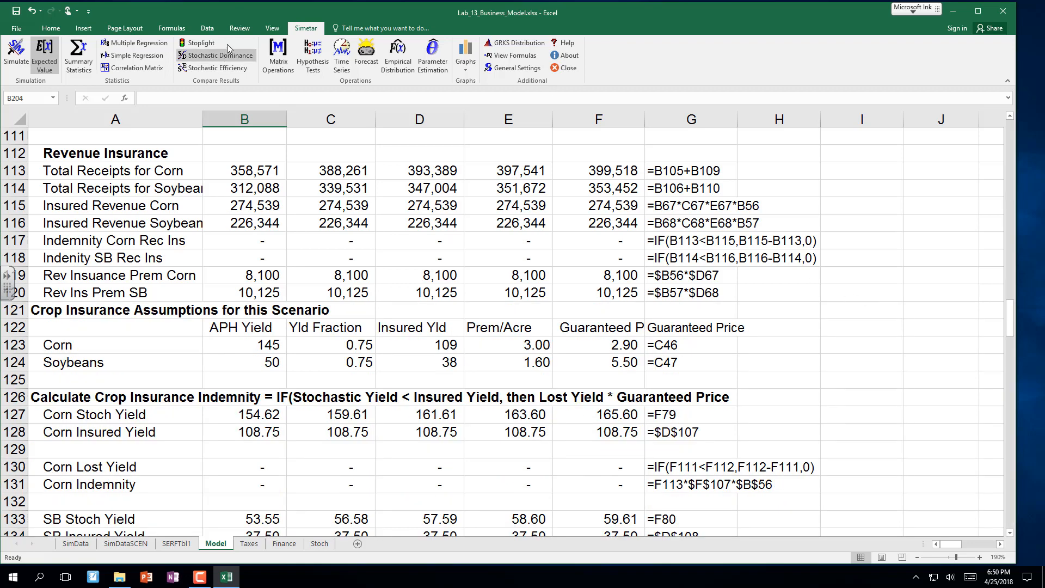
pyautogui.click(272, 30)
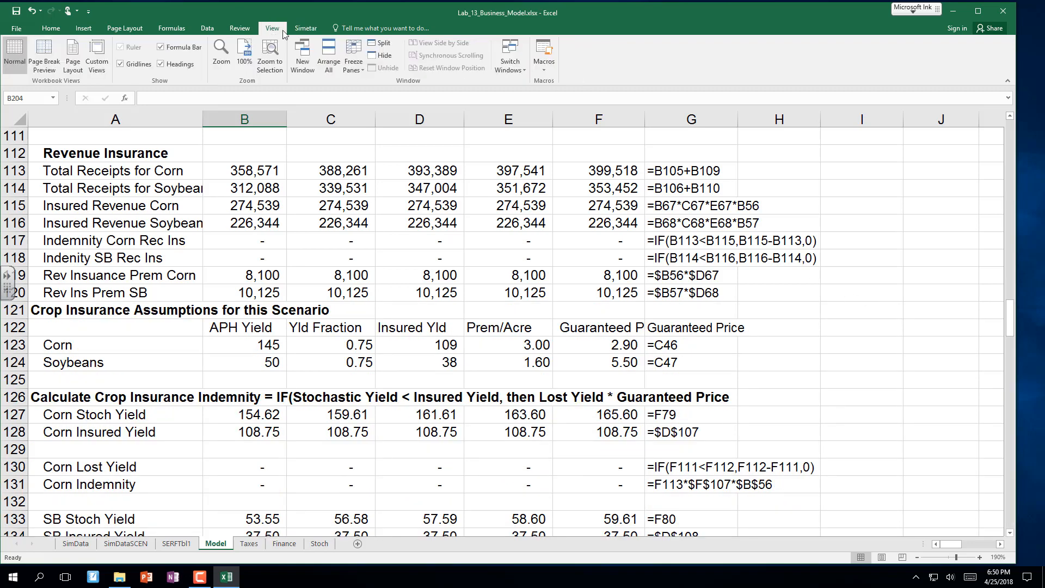
pyautogui.click(375, 44)
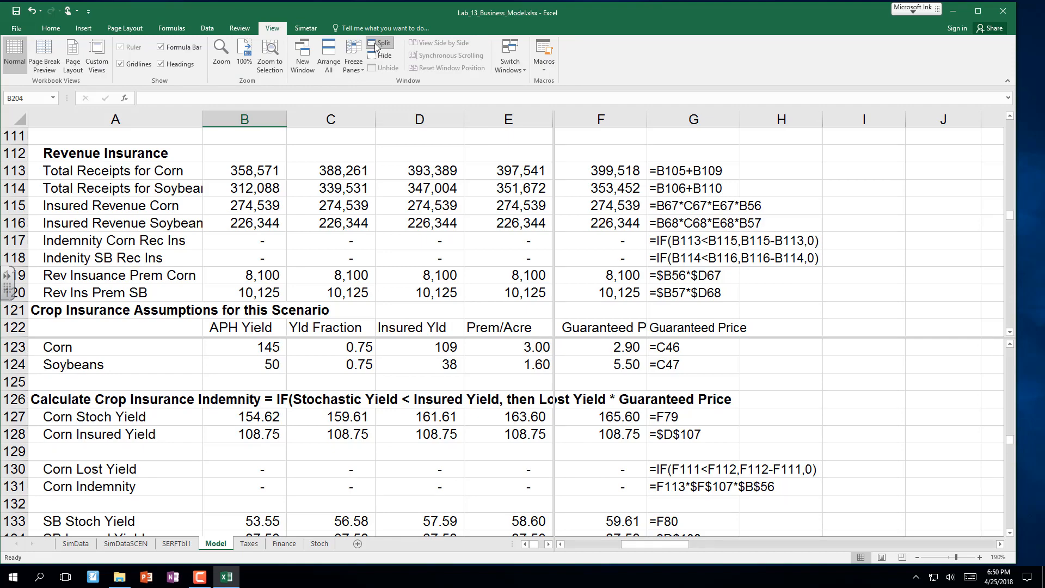
pyautogui.click(375, 44)
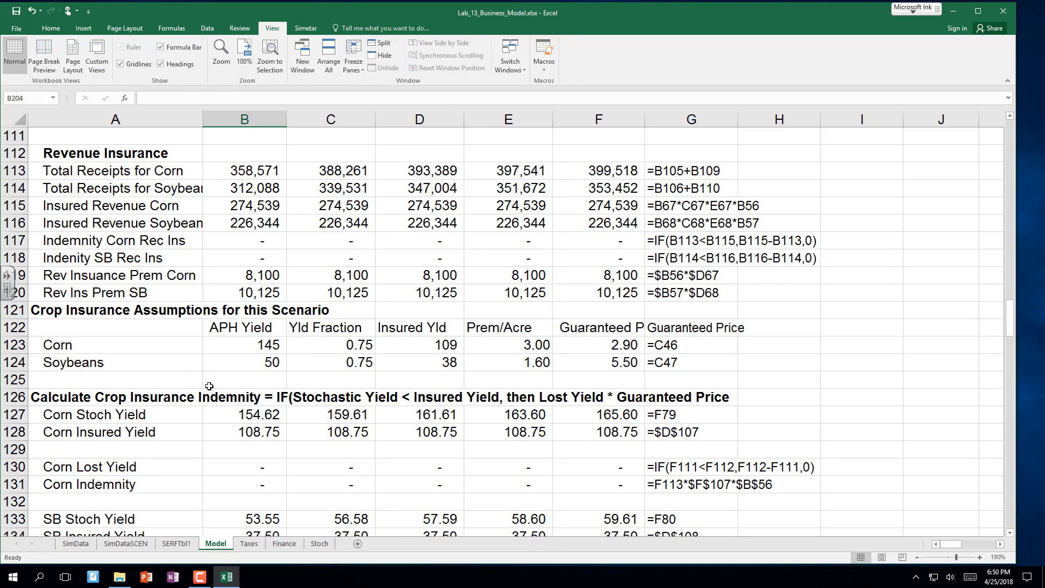
# Step: Go through the financial statements down to the KOV Table and select the NPV value in B227
pyautogui.scroll(-2, 204, 384)
pyautogui.scroll(-5, 202, 381)
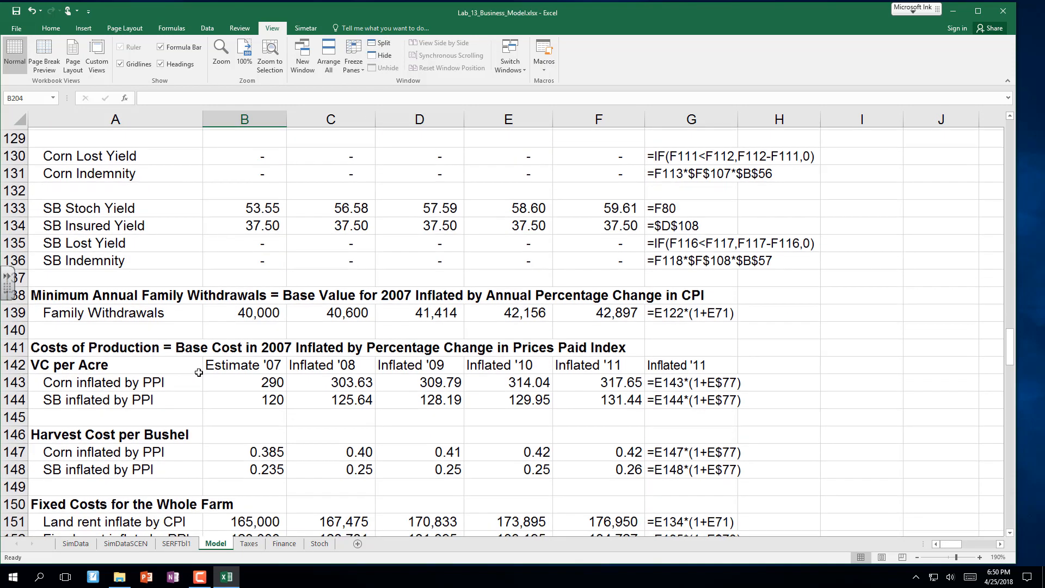
pyautogui.scroll(-10, 198, 370)
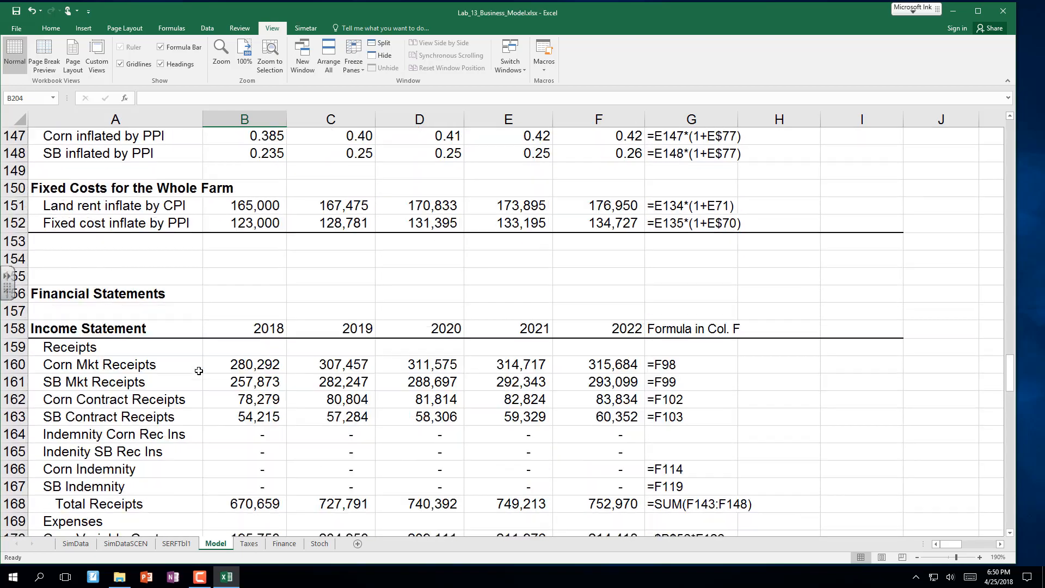
pyautogui.scroll(-9, 196, 362)
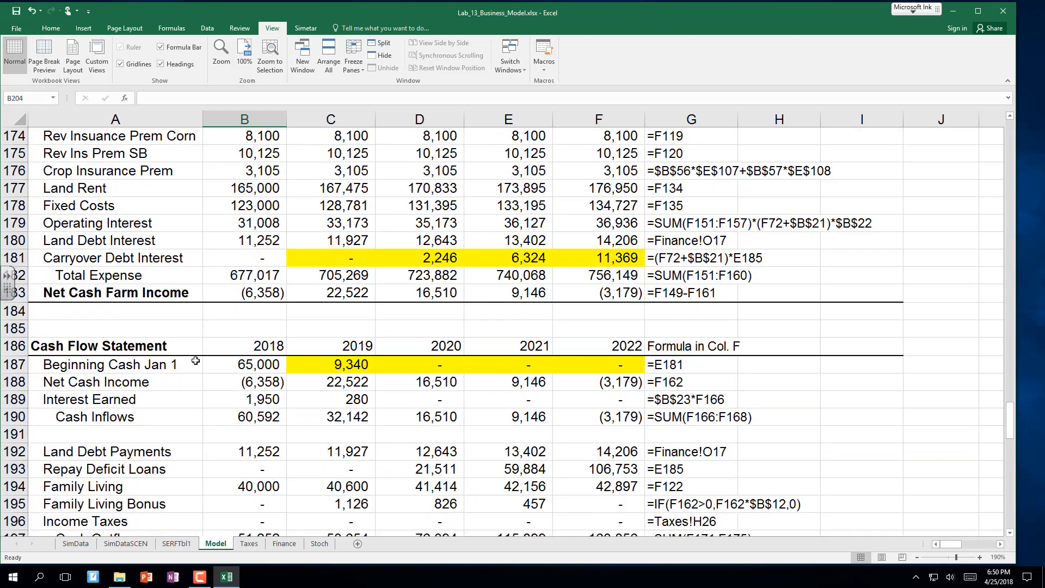
pyautogui.scroll(-5, 195, 358)
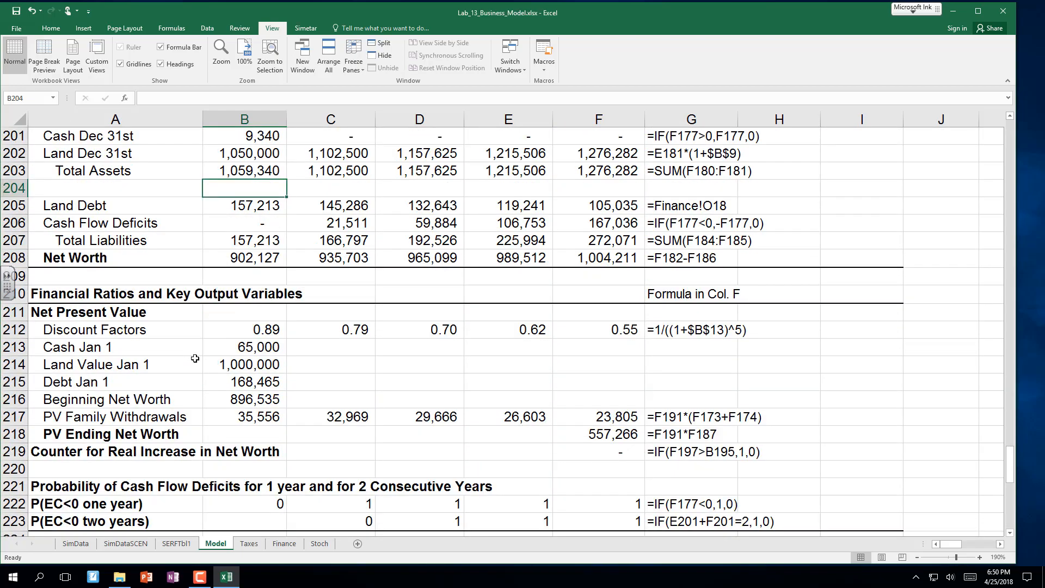
pyautogui.scroll(-3, 194, 358)
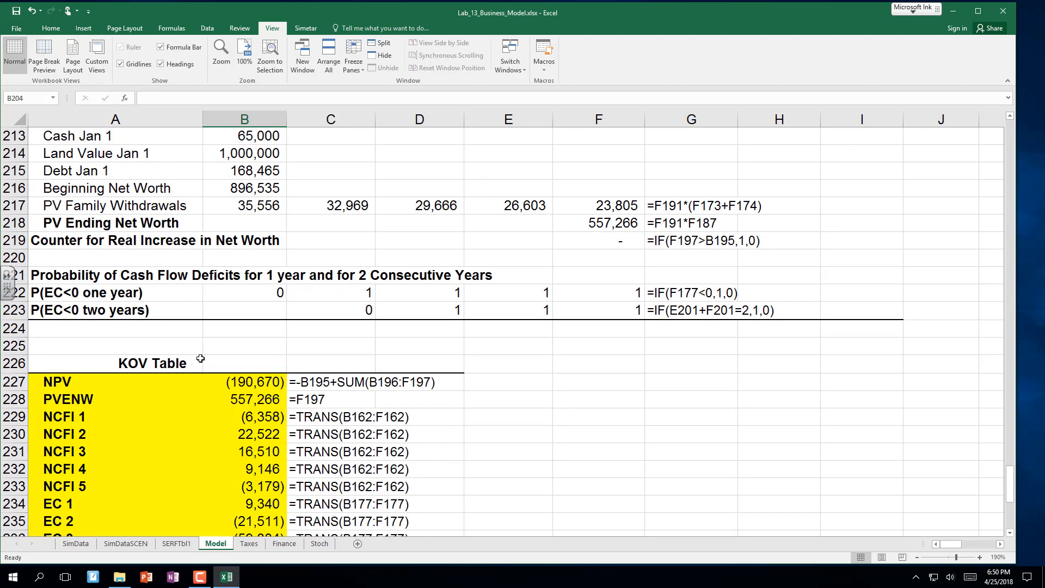
pyautogui.click(241, 378)
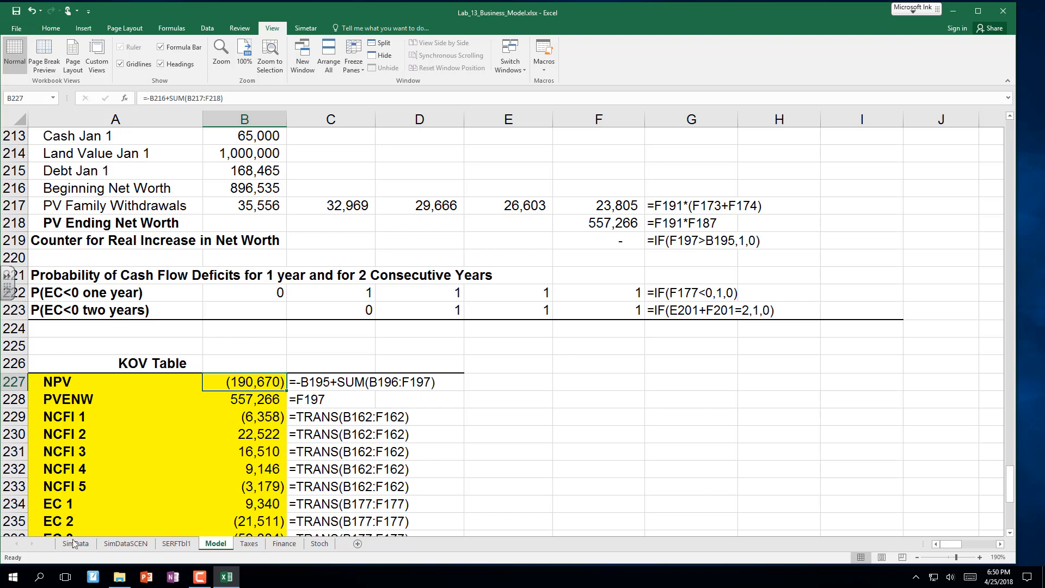
# Step: Check the existing four-scenario NPV results and chart on the SimDataSCEN sheet, and return to the Model sheet
pyautogui.click(120, 544)
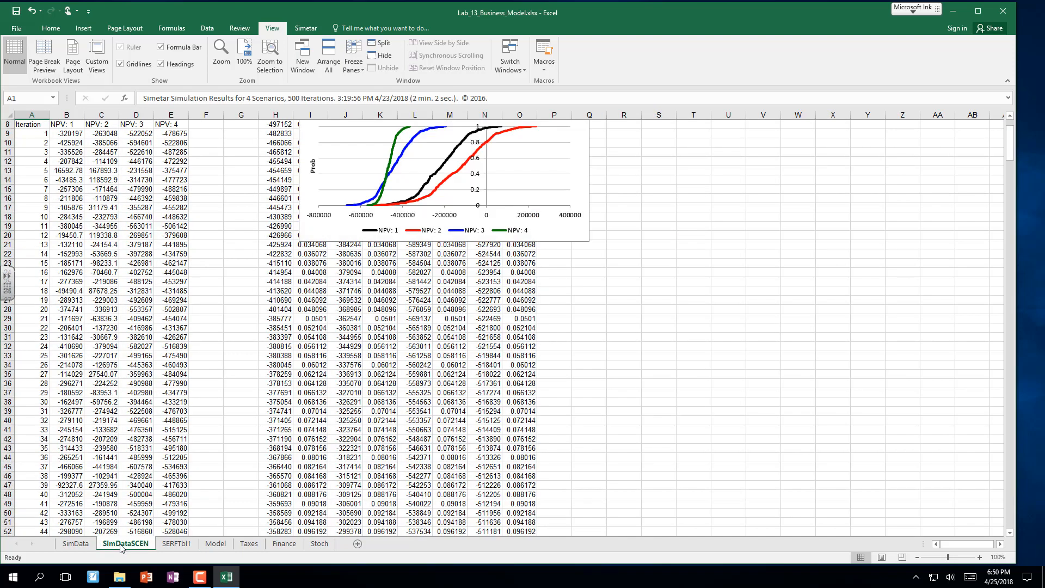
pyautogui.click(131, 393)
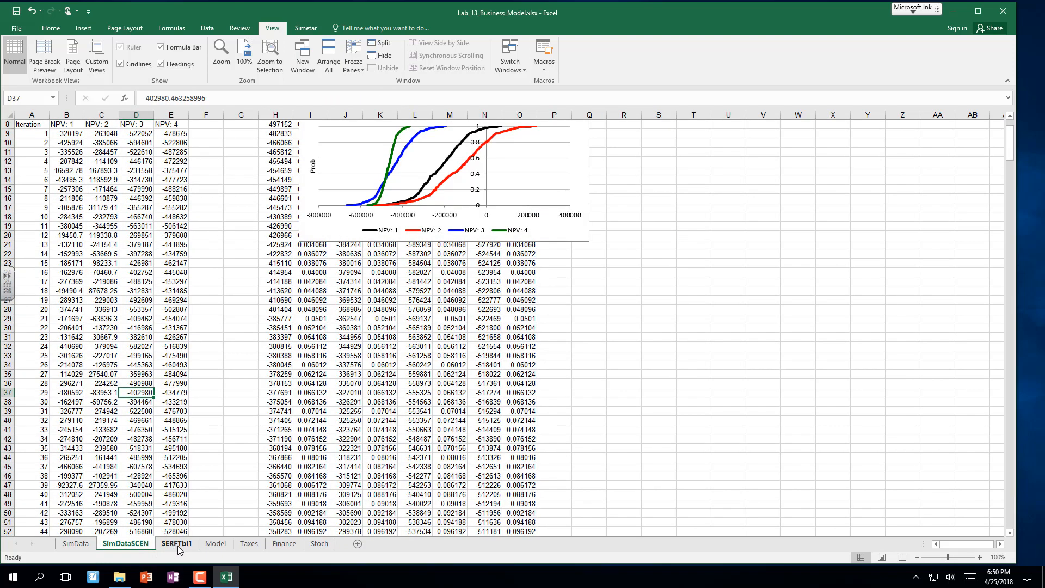
pyautogui.click(218, 544)
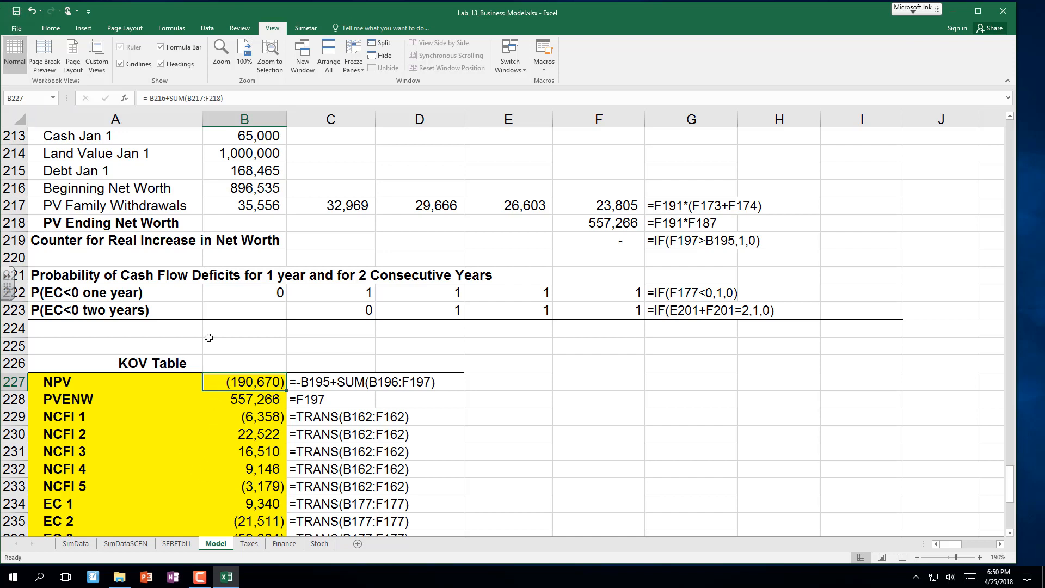
# Step: Open the Simetar Simulation Engine and add NPV in B227 as an output variable, with its name taken from the left
pyautogui.click(296, 30)
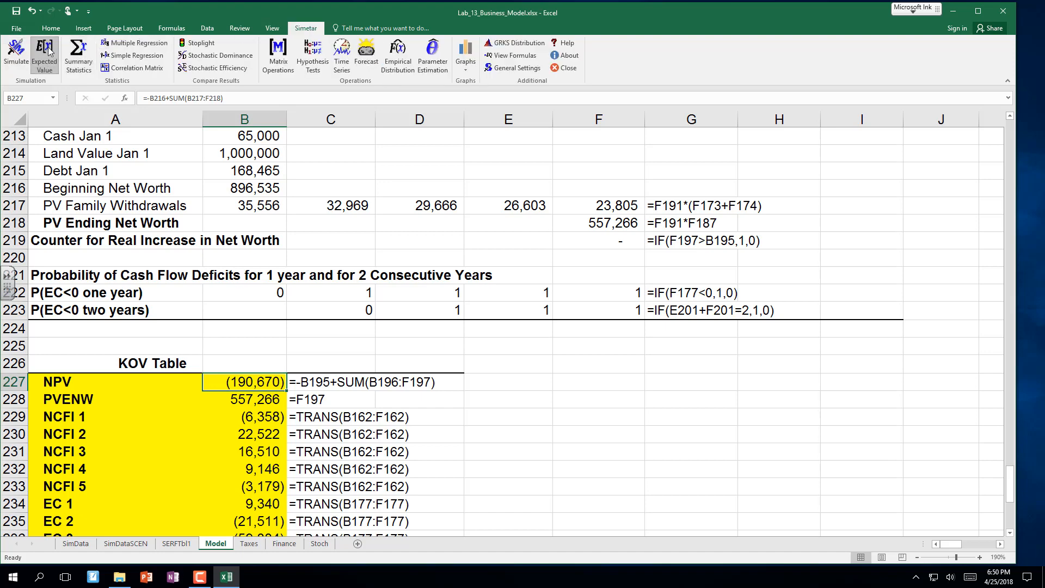
pyautogui.click(21, 55)
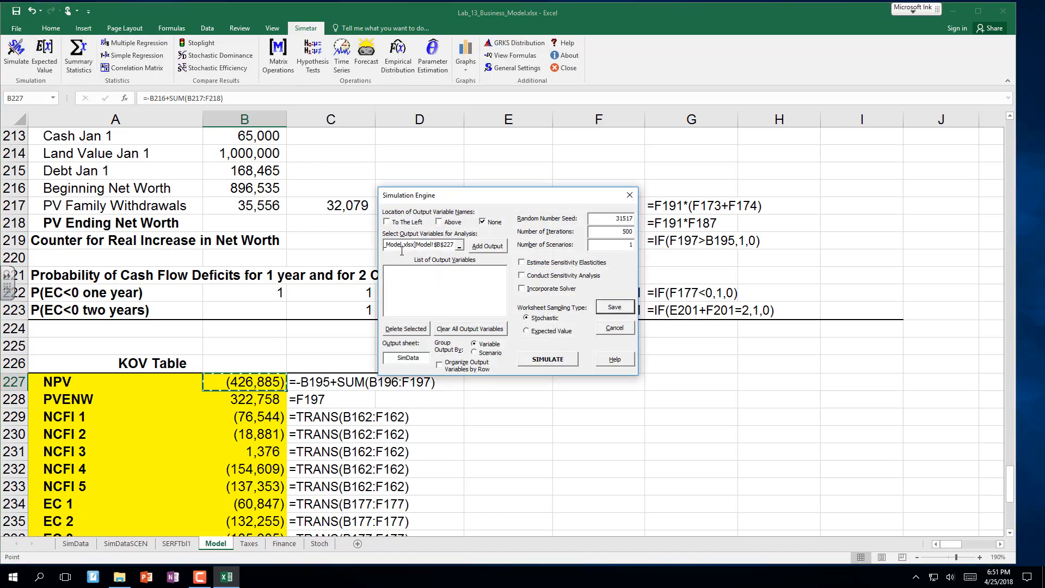
pyautogui.click(402, 222)
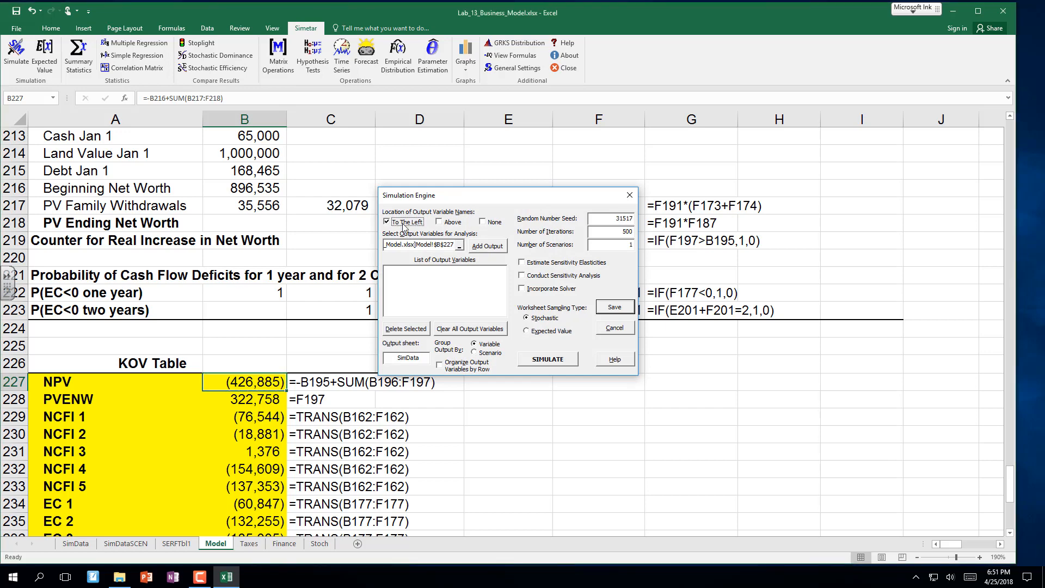
pyautogui.click(487, 245)
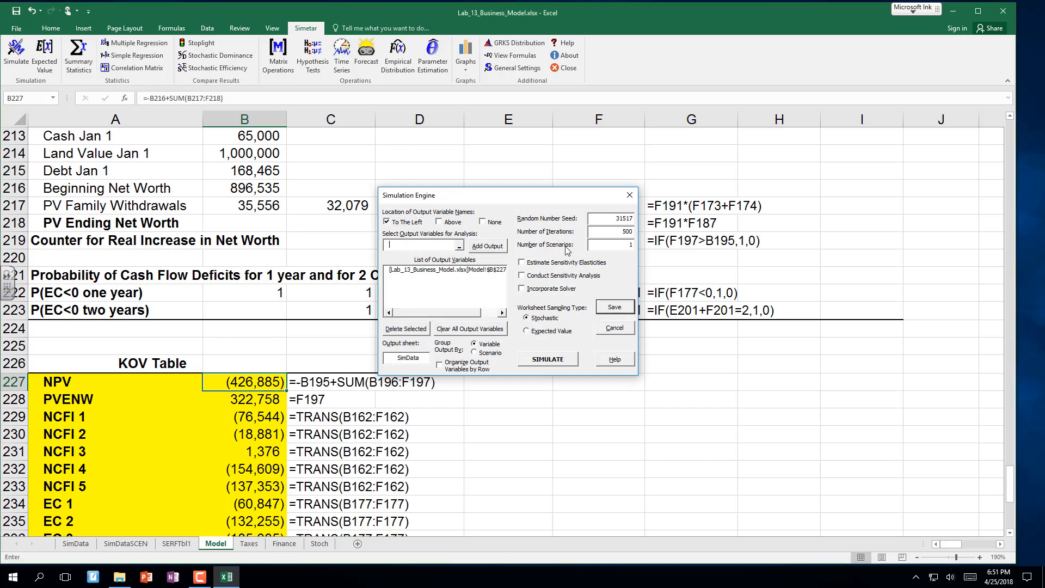
# Step: Set the number of scenarios to 4 and the output sheet to SimDataSCEN, and run the simulation
pyautogui.click(633, 245)
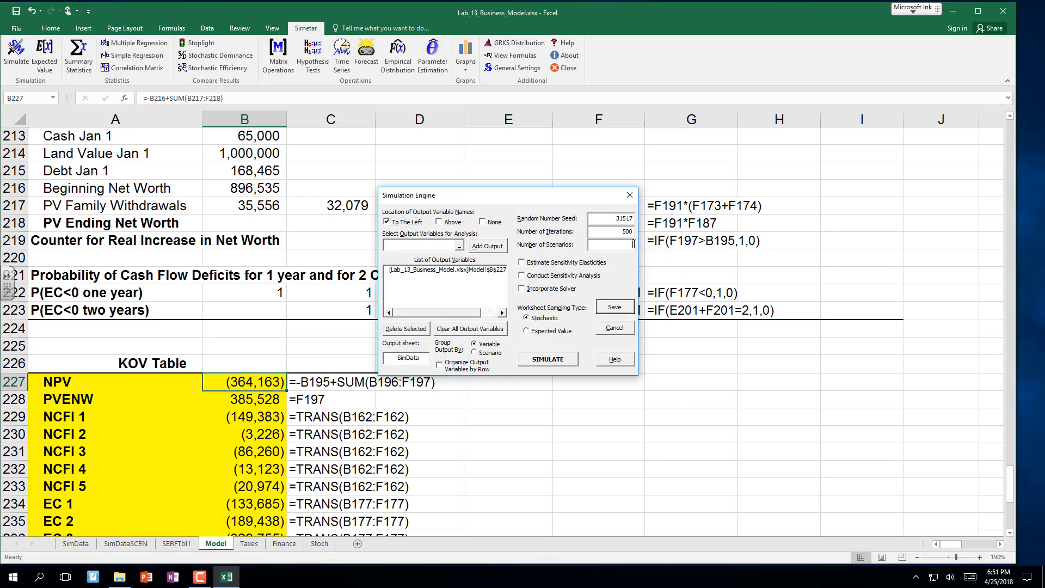
pyautogui.write('4')
pyautogui.click(422, 358)
pyautogui.click(425, 357)
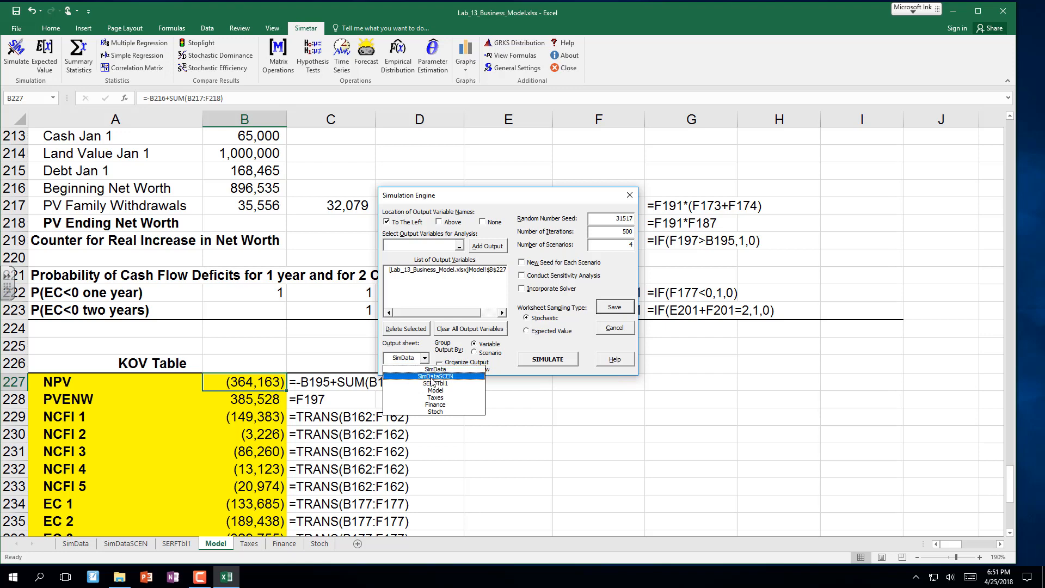
pyautogui.click(431, 377)
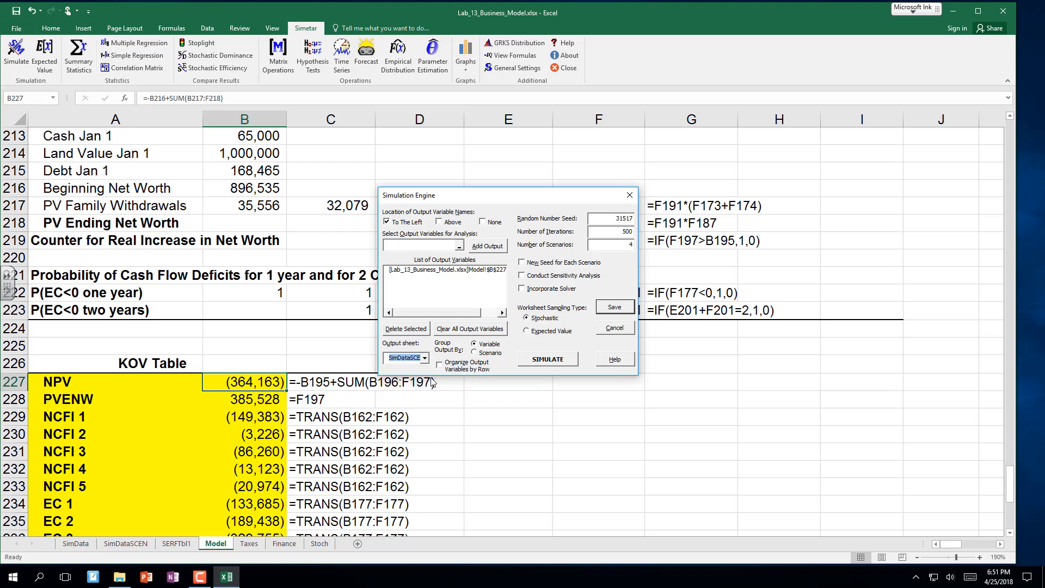
pyautogui.click(548, 360)
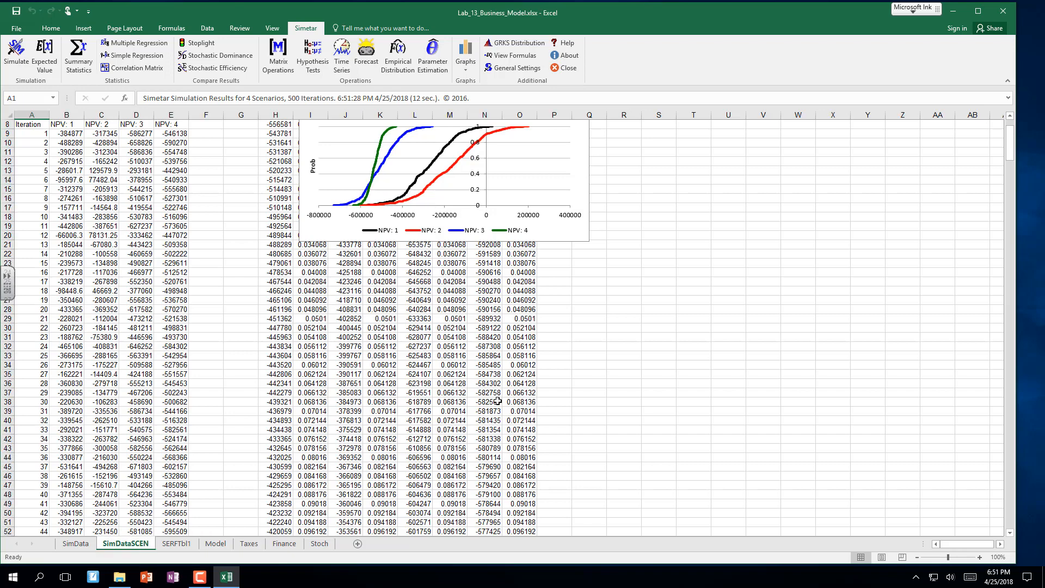
# Step: Enlarge the NPV cumulative probability chart on the SimDataSCEN sheet
pyautogui.click(411, 364)
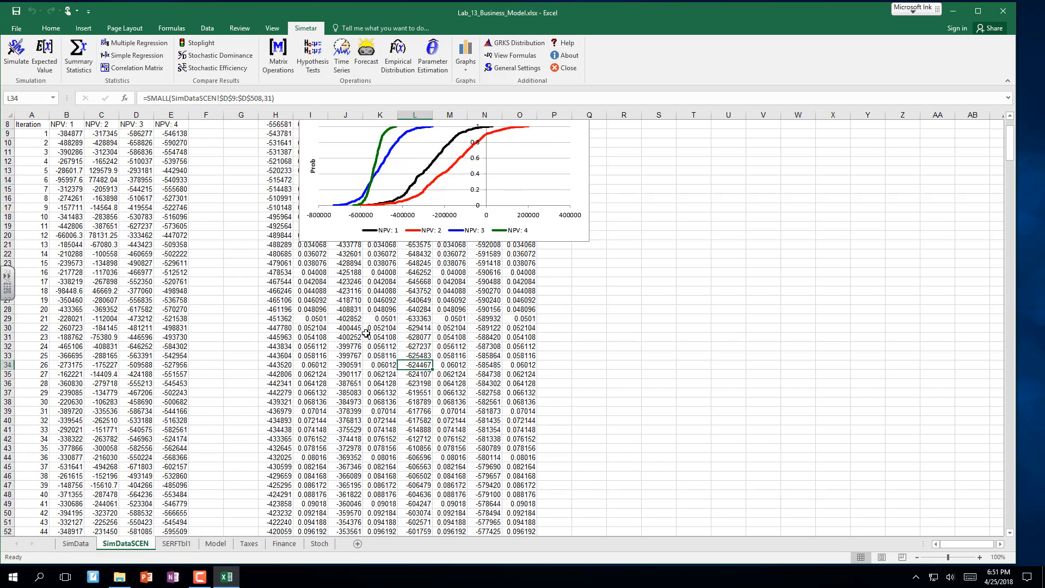
pyautogui.click(305, 244)
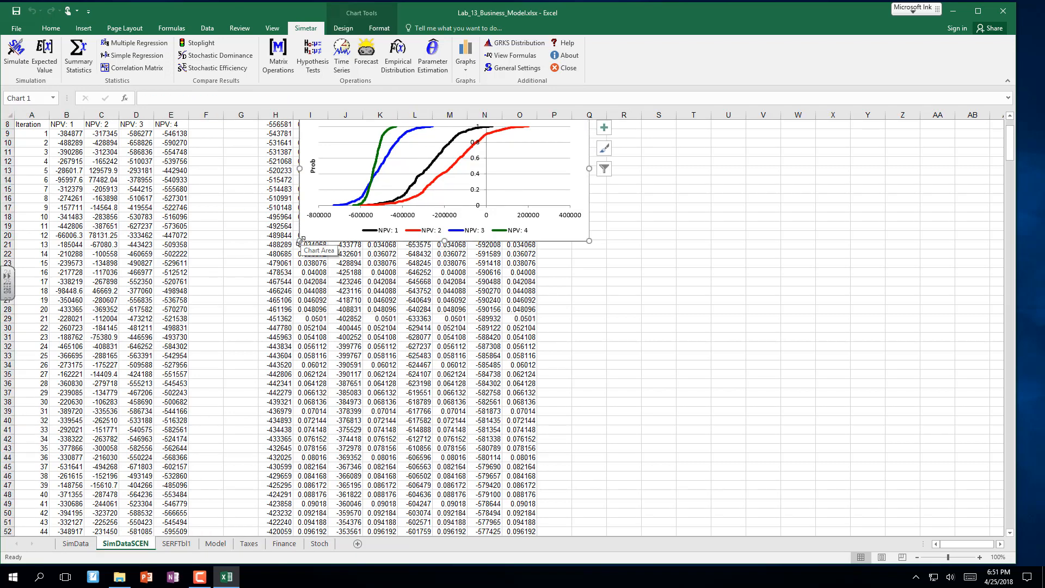
pyautogui.moveTo(300, 241); pyautogui.dragTo(160, 412)
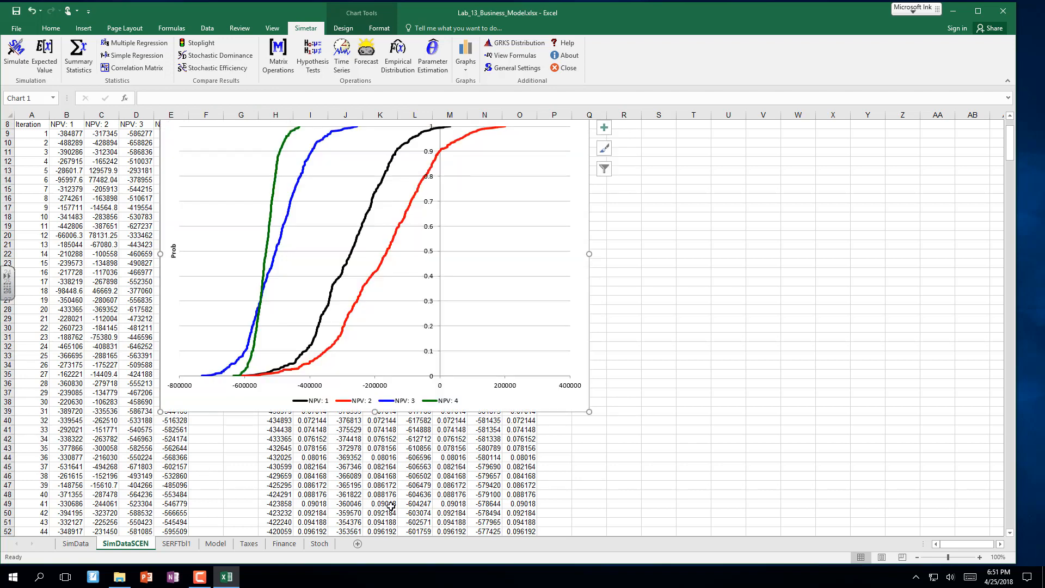
pyautogui.click(429, 490)
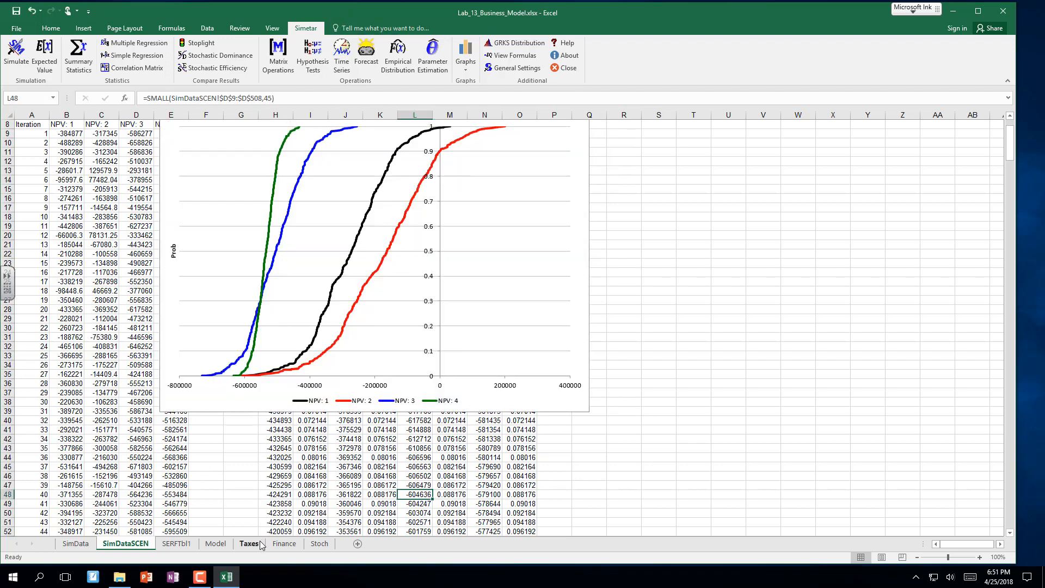
# Step: Enlarge the Stochastic Efficiency (SERF) chart on the SERFTbl1 sheet
pyautogui.click(177, 543)
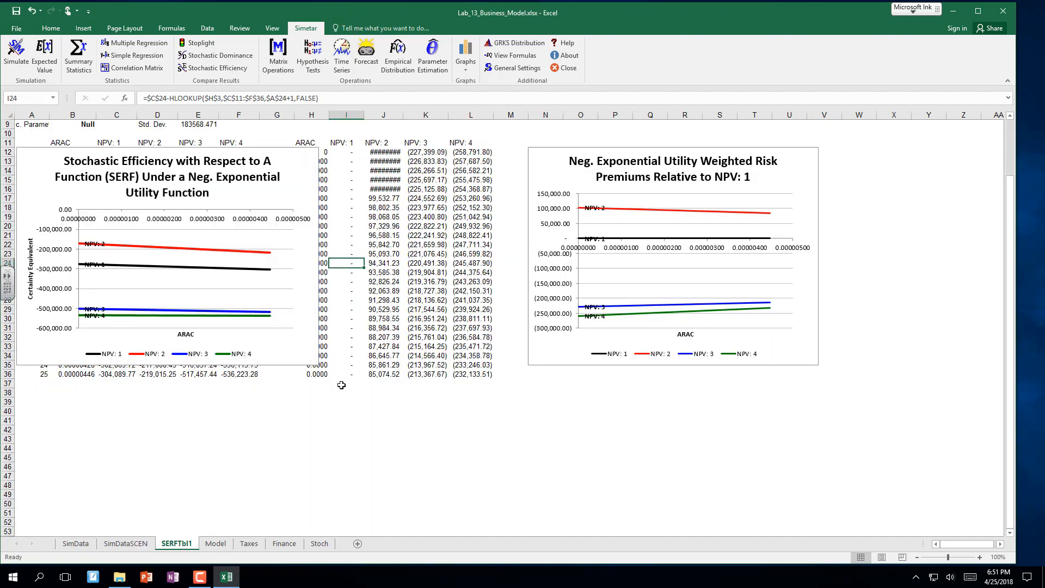
pyautogui.click(319, 364)
pyautogui.moveTo(318, 363); pyautogui.dragTo(406, 475)
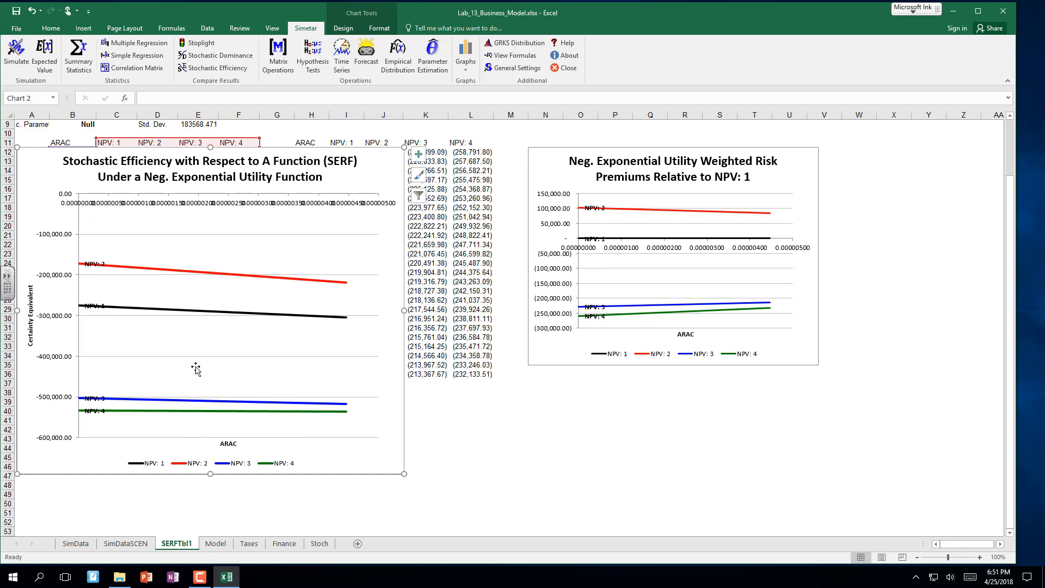
pyautogui.click(456, 393)
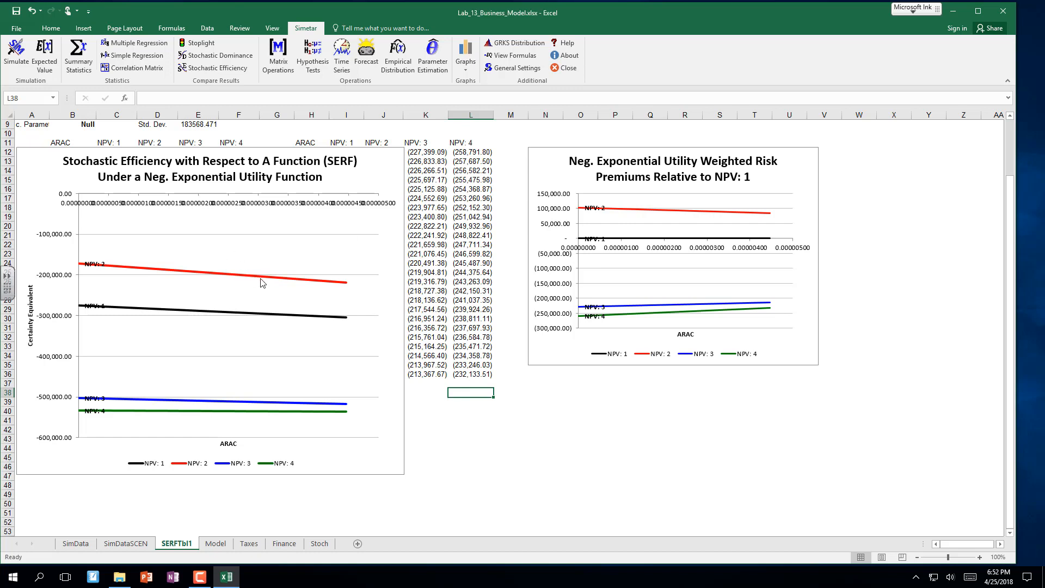
# Step: Compare the four NPV scenarios in the SERF chart and the risk premiums chart relative to NPV: 1
pyautogui.moveTo(262, 282)
pyautogui.click(501, 215)
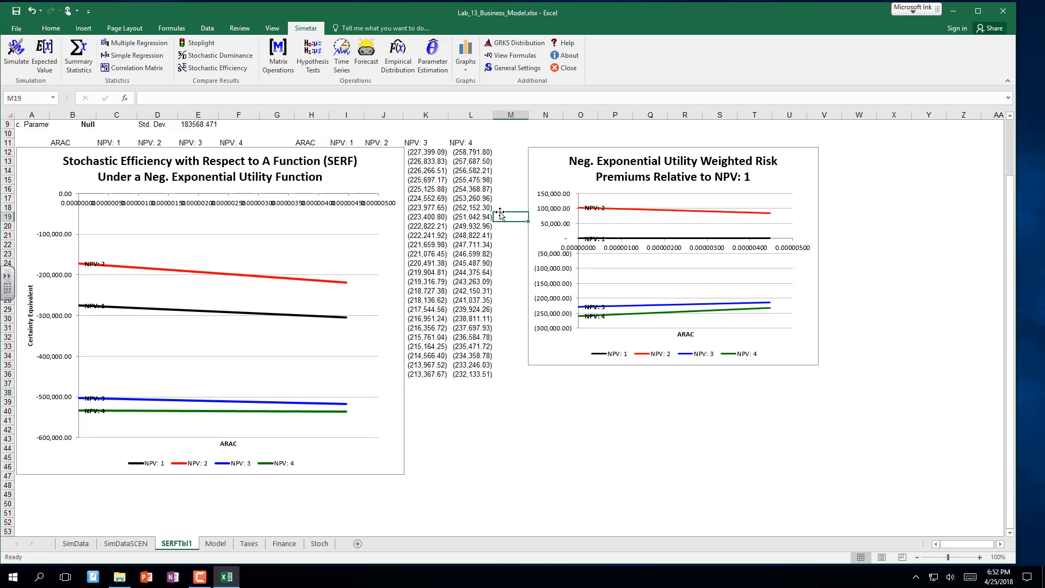
pyautogui.click(514, 143)
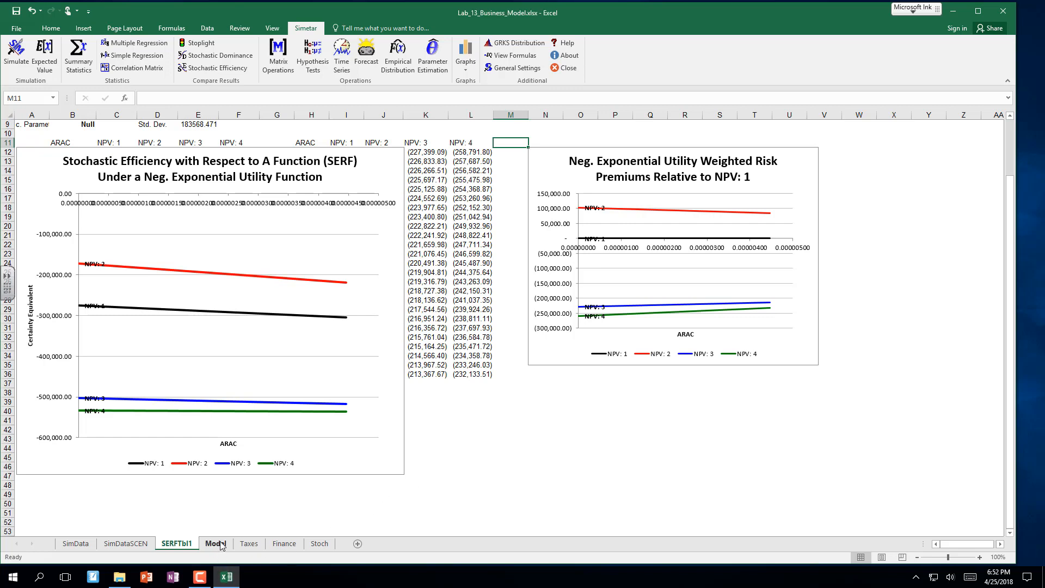
pyautogui.click(502, 247)
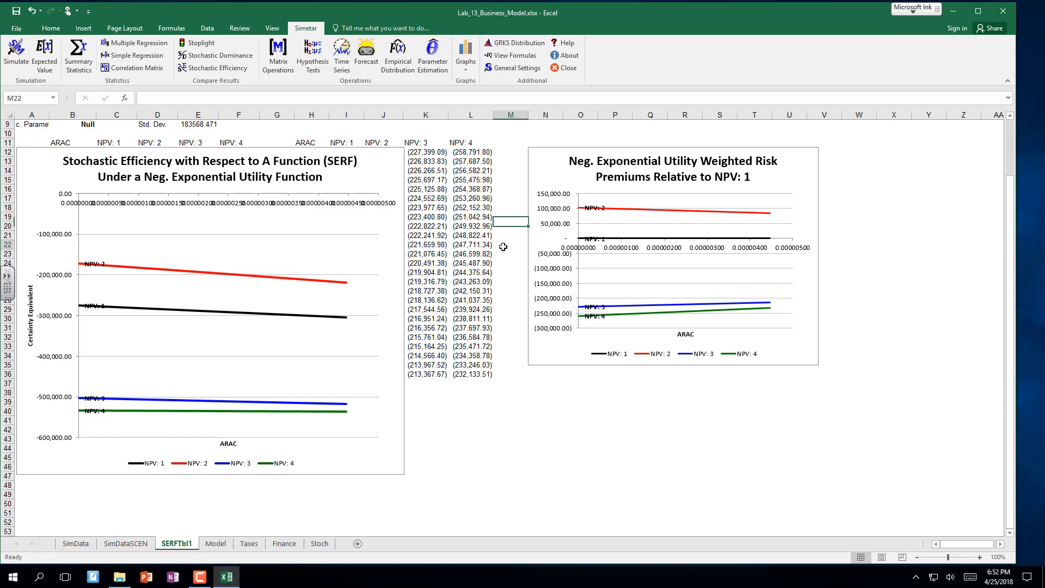
# Step: Return to the Model sheet and review its sections from the KOV table up to the market receipts and revenue insurance
pyautogui.click(214, 544)
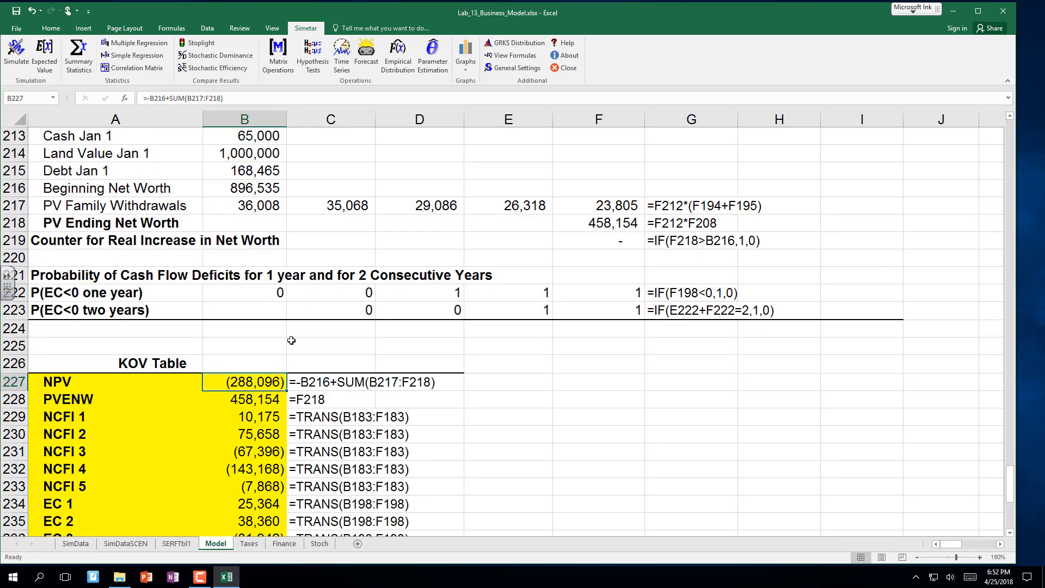
pyautogui.scroll(6, 291, 340)
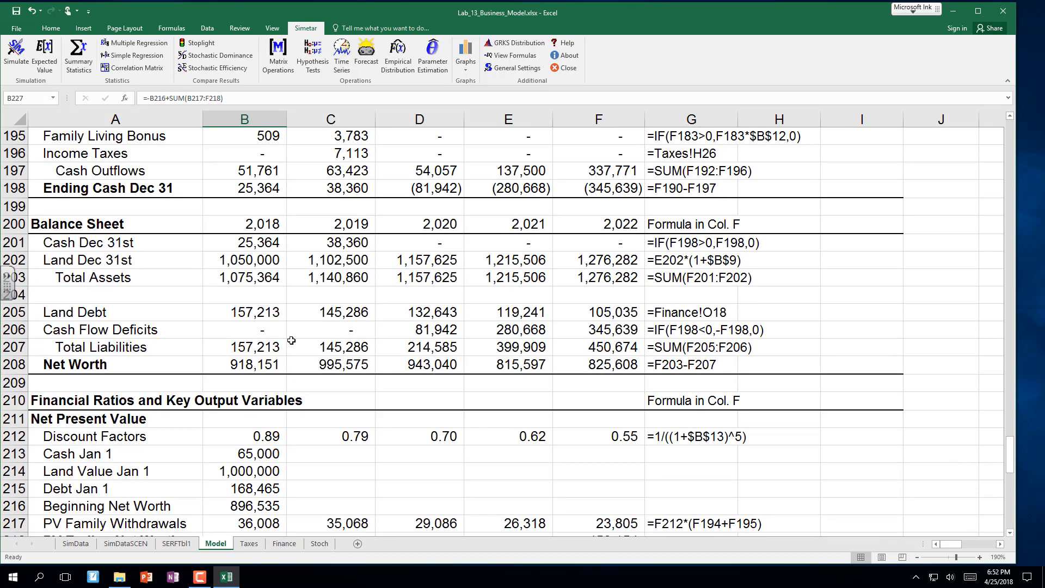
pyautogui.scroll(-3, 291, 340)
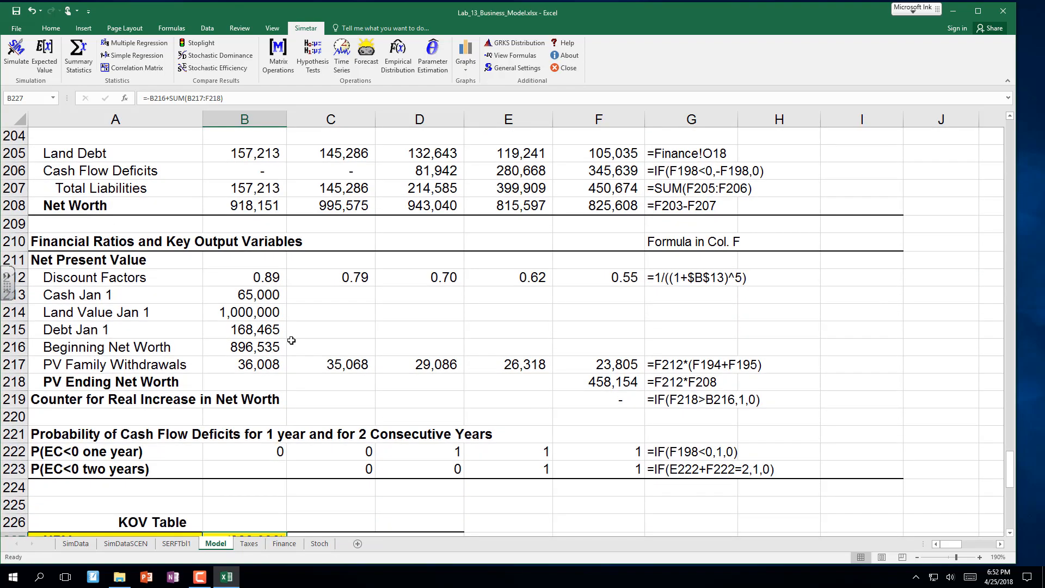
pyautogui.scroll(10, 291, 340)
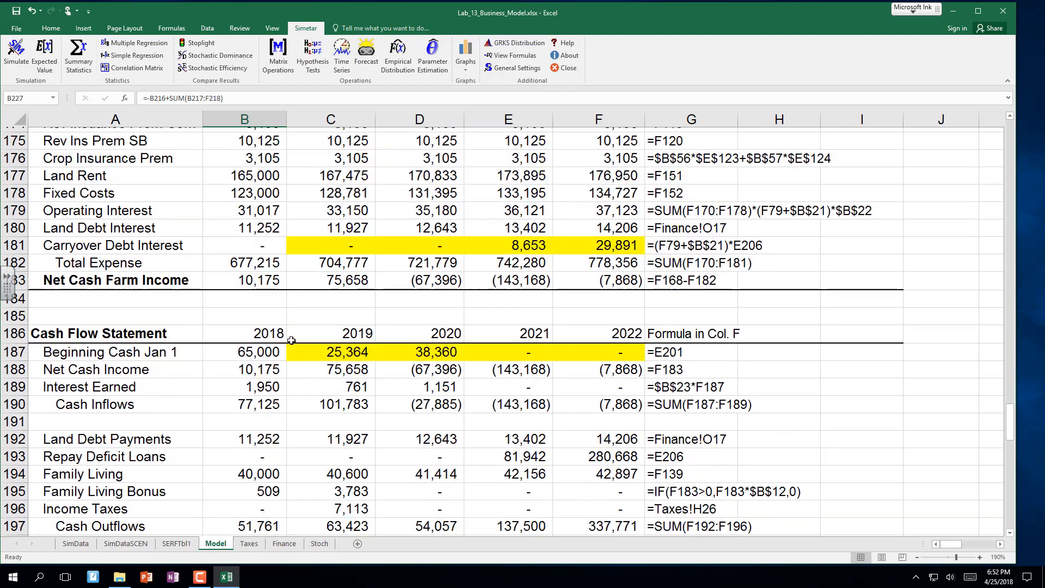
pyautogui.scroll(8, 291, 340)
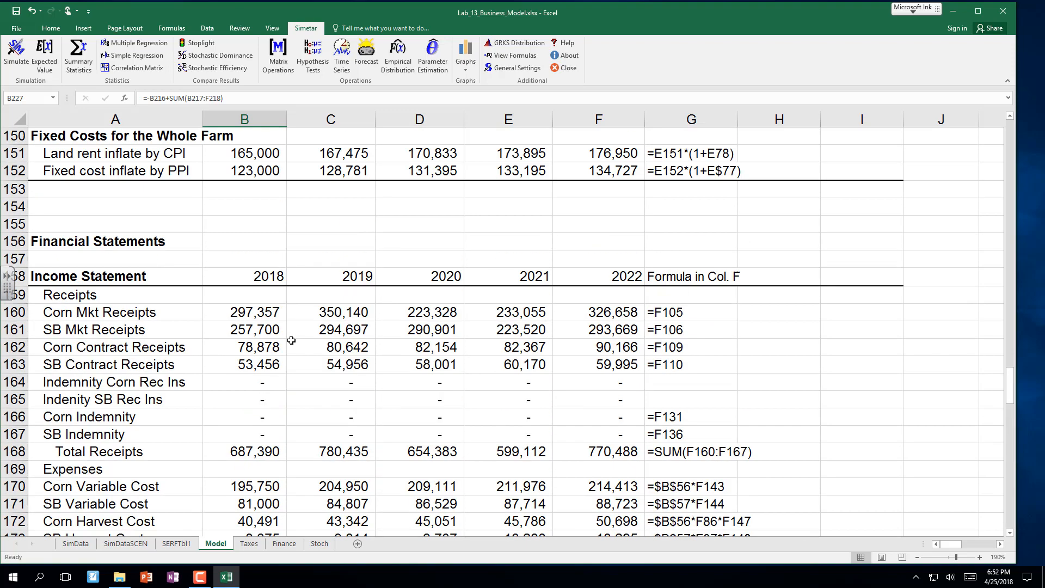
pyautogui.scroll(7, 291, 340)
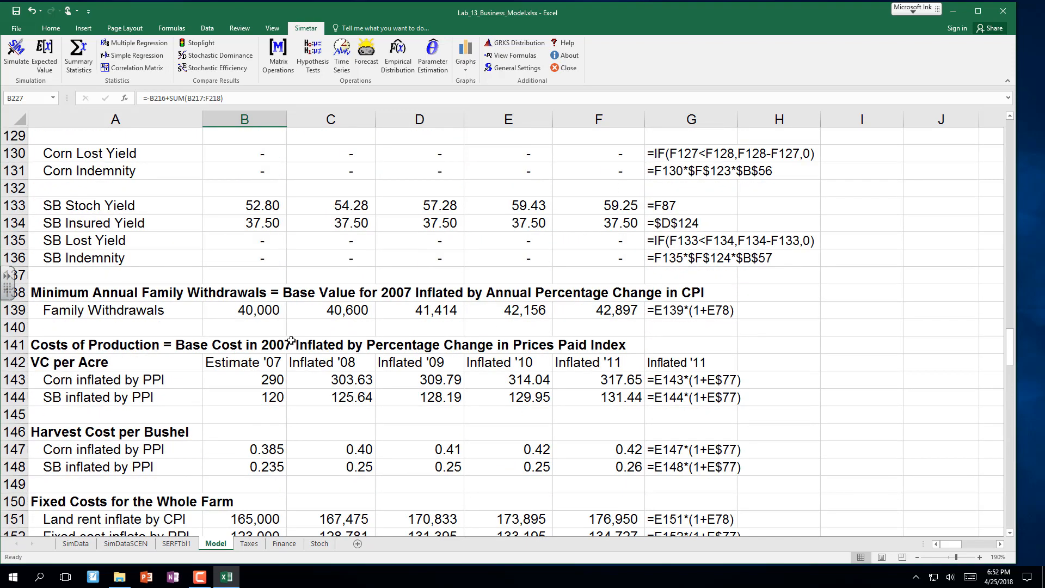
pyautogui.scroll(3, 291, 340)
pyautogui.scroll(9, 291, 340)
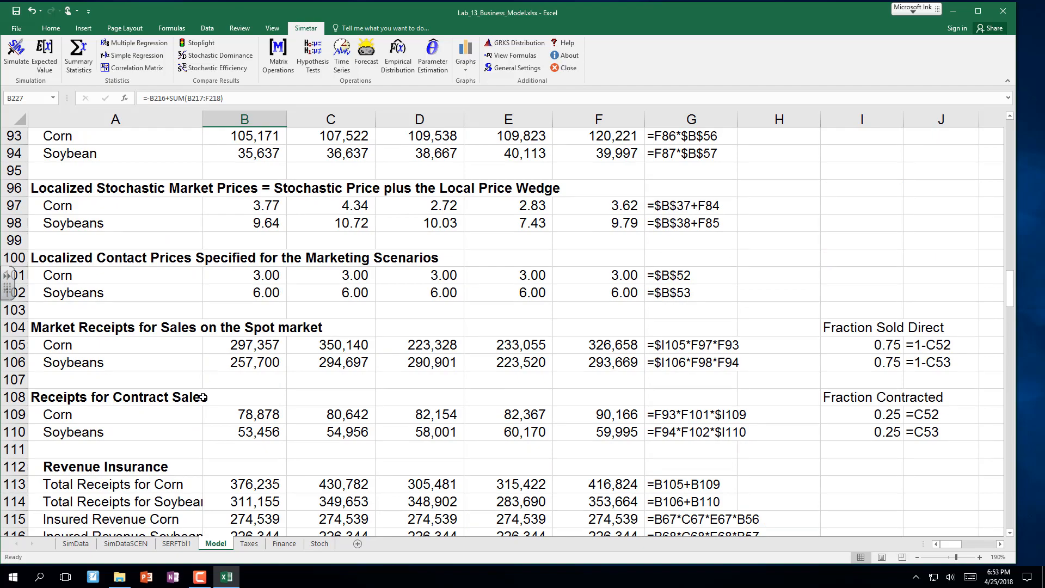
pyautogui.scroll(-5, 201, 394)
pyautogui.scroll(-13, 202, 395)
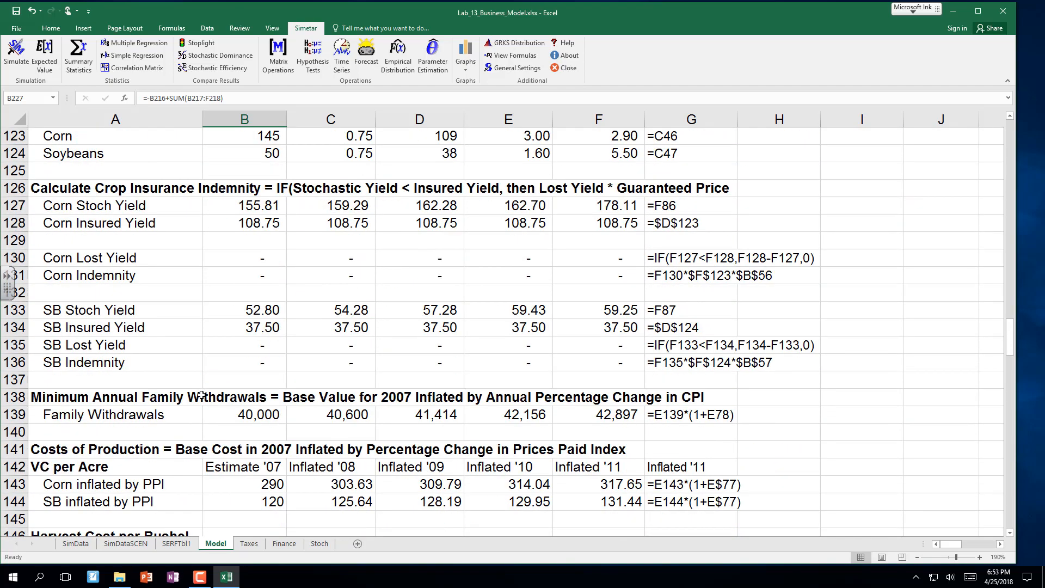
# Step: Highlight the corn and soybean revenue insurance indemnity rows in the income statement's receipts
pyautogui.scroll(-3, 201, 394)
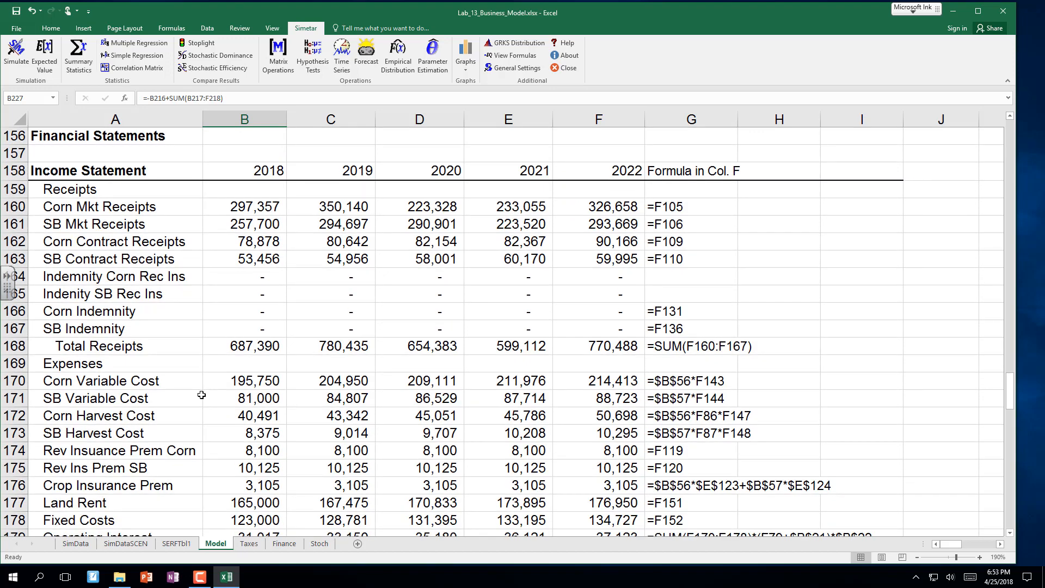
pyautogui.scroll(-1, 184, 390)
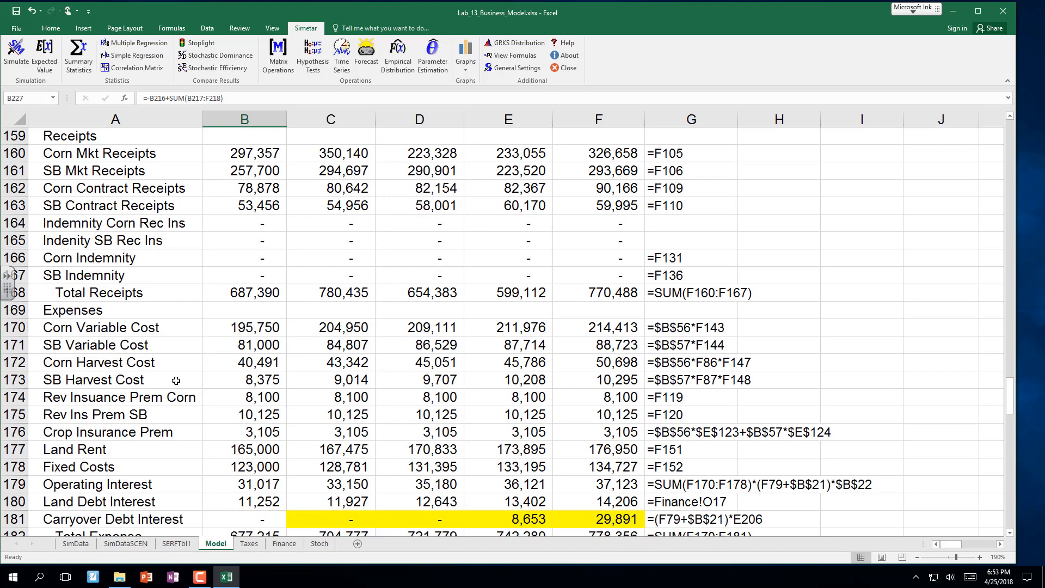
pyautogui.click(8, 222)
pyautogui.moveTo(8, 222); pyautogui.dragTo(12, 239)
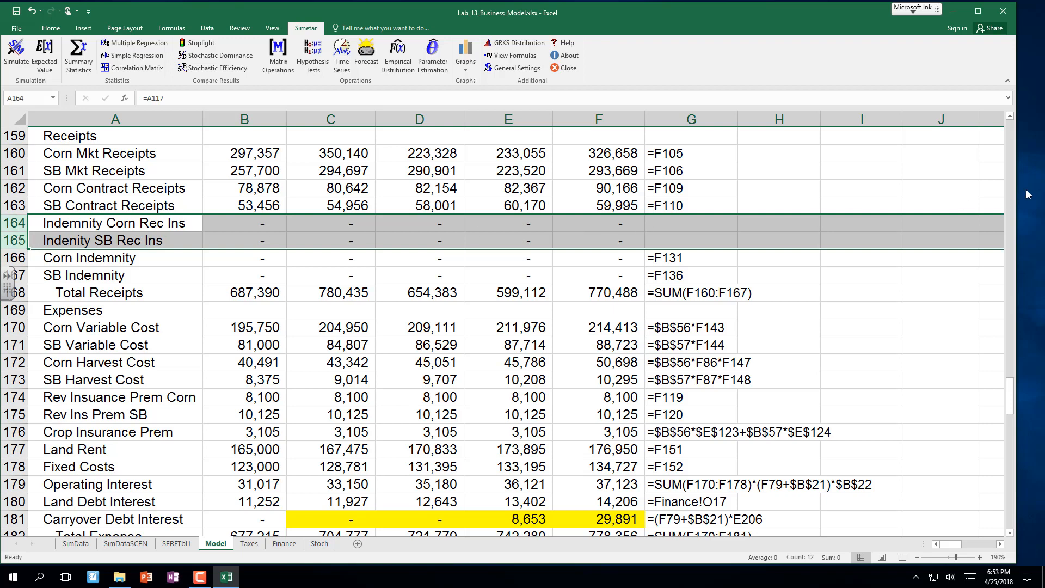
# Step: Switch the model to expected values and check the Total Receipts for 2018 and 2022 in the income statement
pyautogui.click(1010, 116)
pyautogui.click(1009, 116)
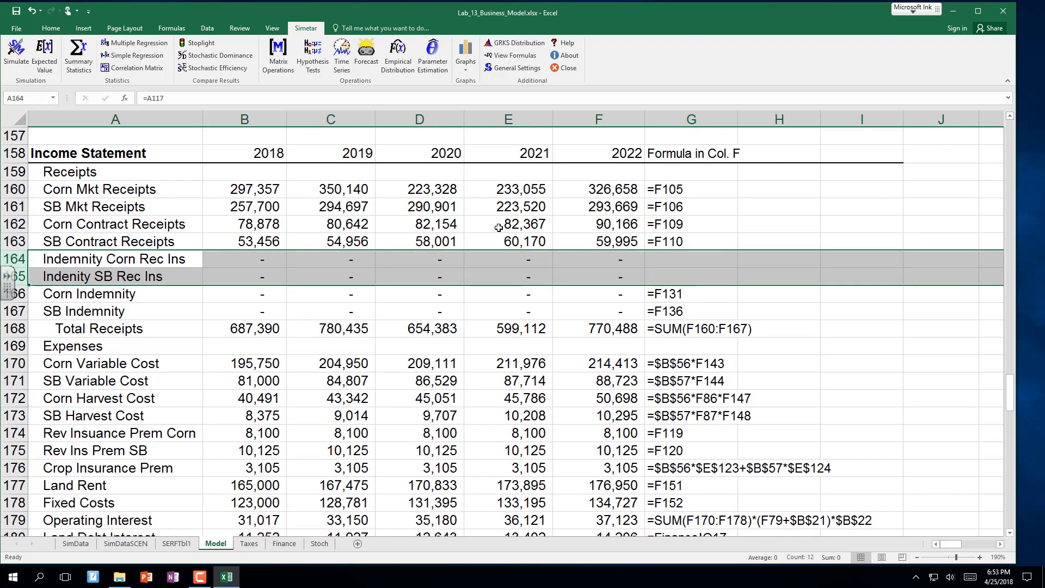
pyautogui.click(232, 329)
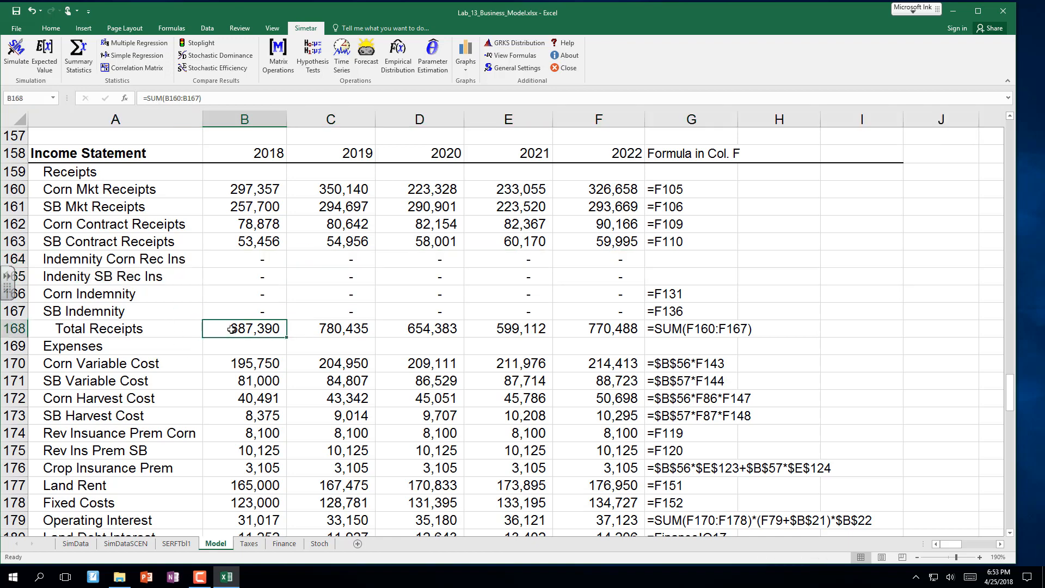
pyautogui.click(45, 54)
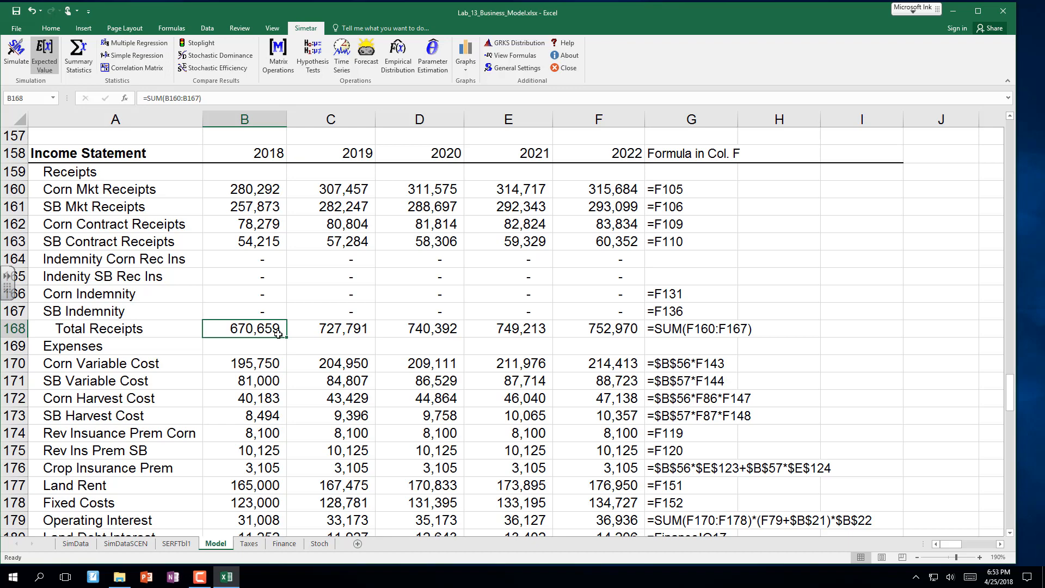
pyautogui.click(618, 331)
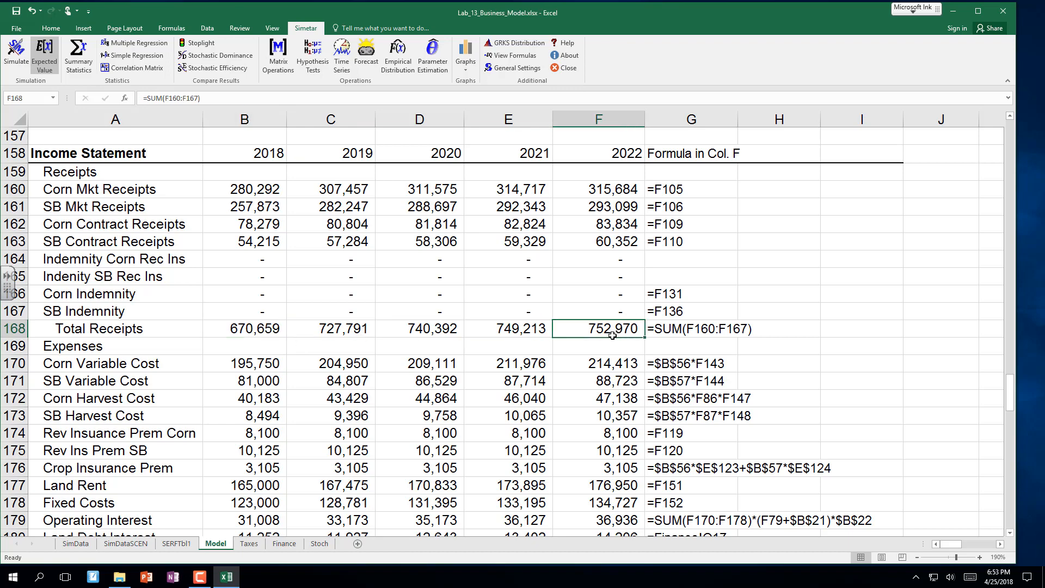
# Step: Check the corn and soybean revenue insurance premium rows among the expenses and the 2018 Total Expense formula
pyautogui.scroll(-3, 608, 339)
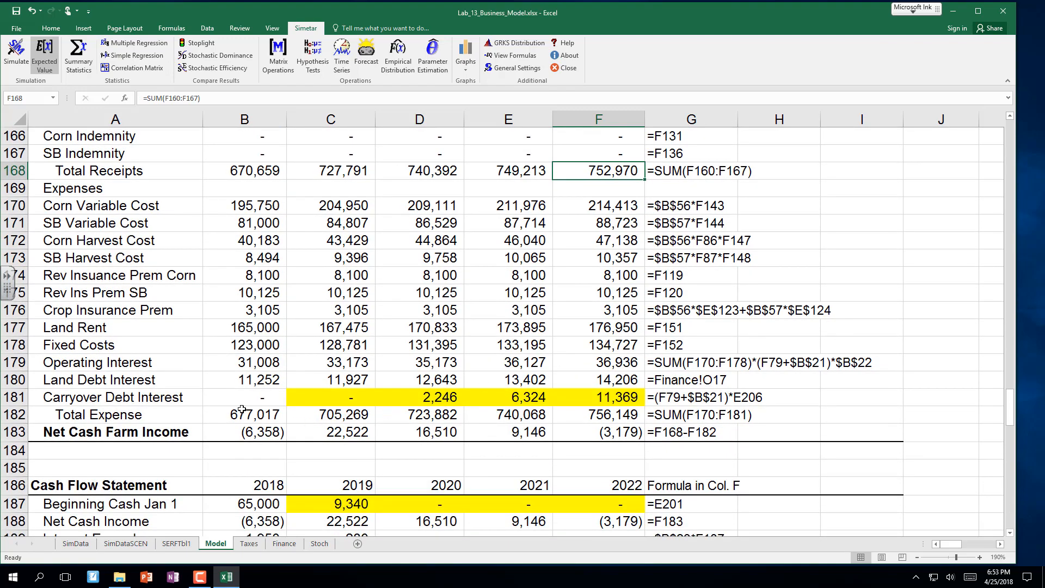
pyautogui.scroll(-1, 241, 408)
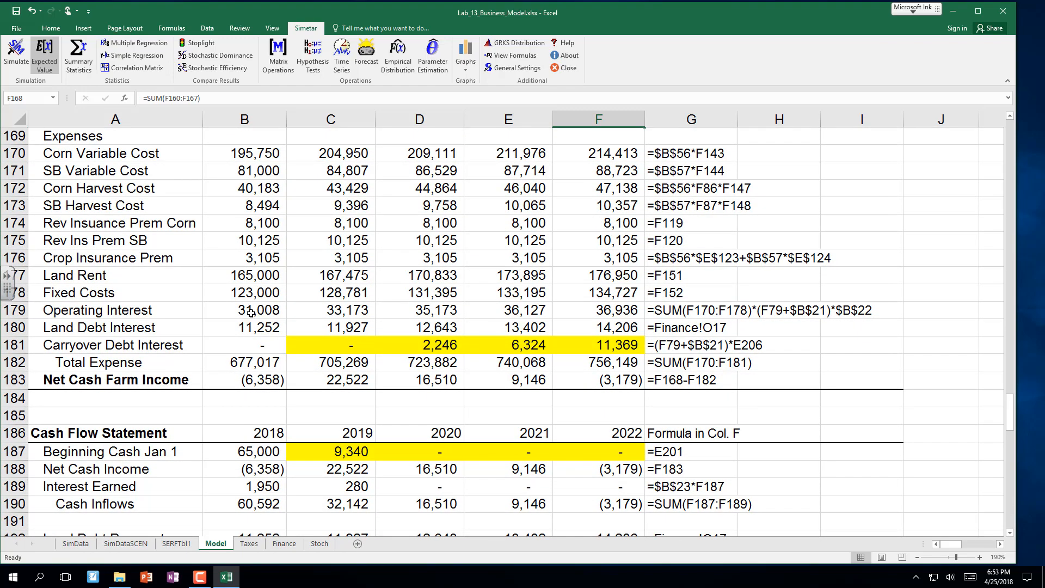
pyautogui.click(15, 212)
pyautogui.moveTo(13, 224); pyautogui.dragTo(13, 237)
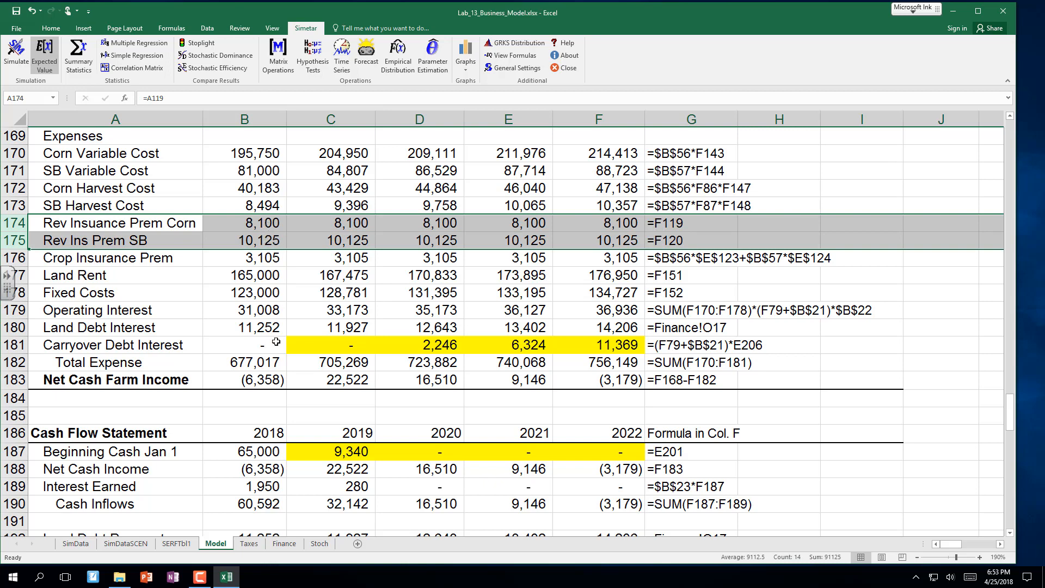
pyautogui.click(267, 363)
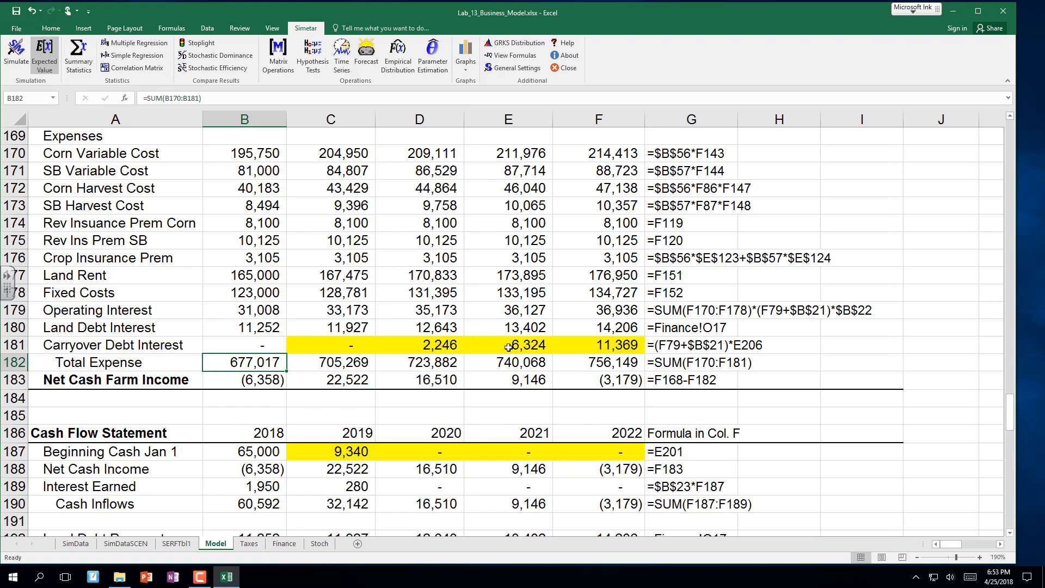
# Step: Check Ending Cash Dec 31 for 2022 and 2018 in the cash flow statement
pyautogui.scroll(-5, 358, 385)
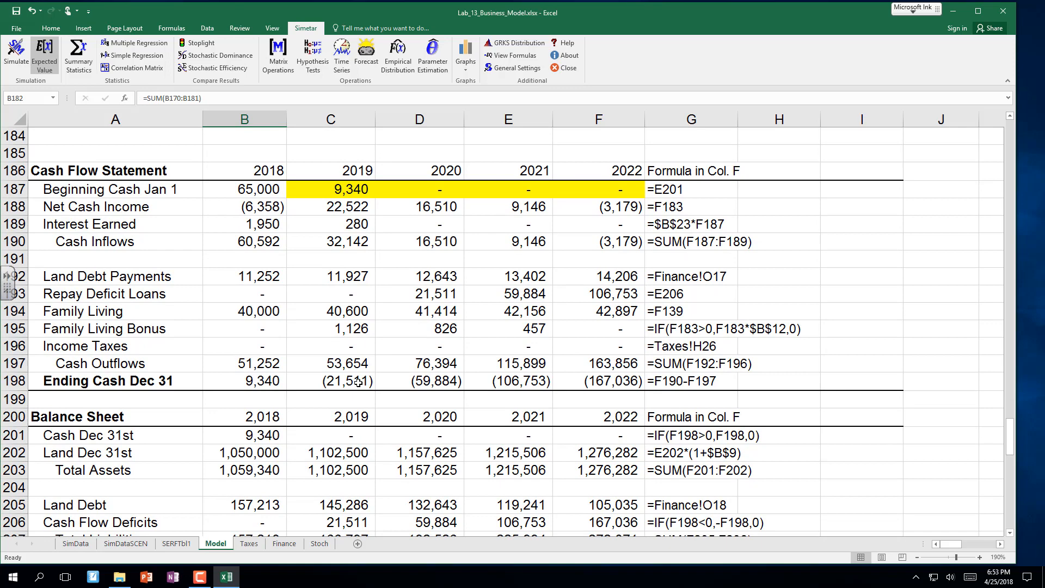
pyautogui.click(621, 379)
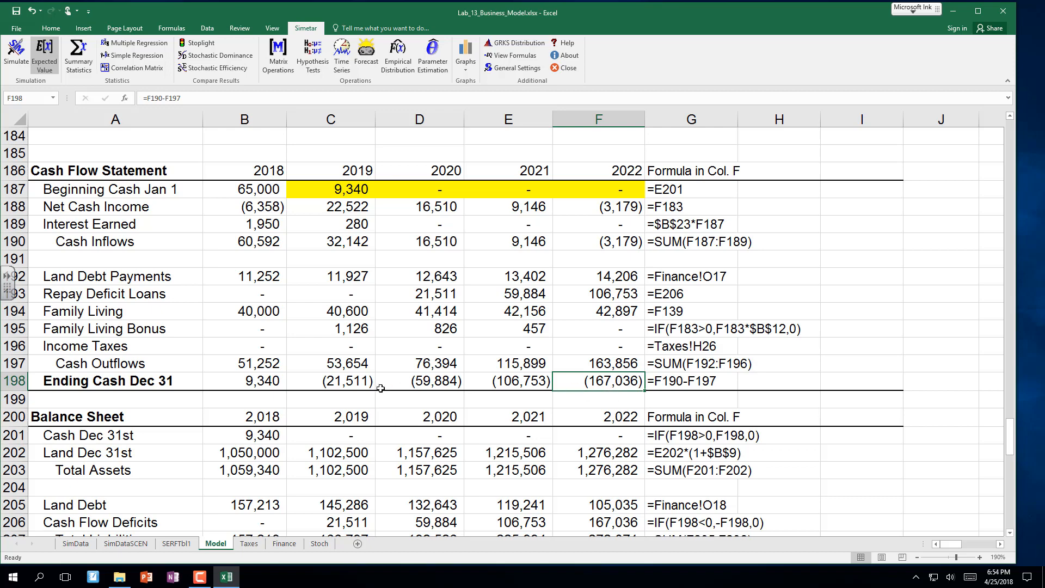
pyautogui.click(263, 383)
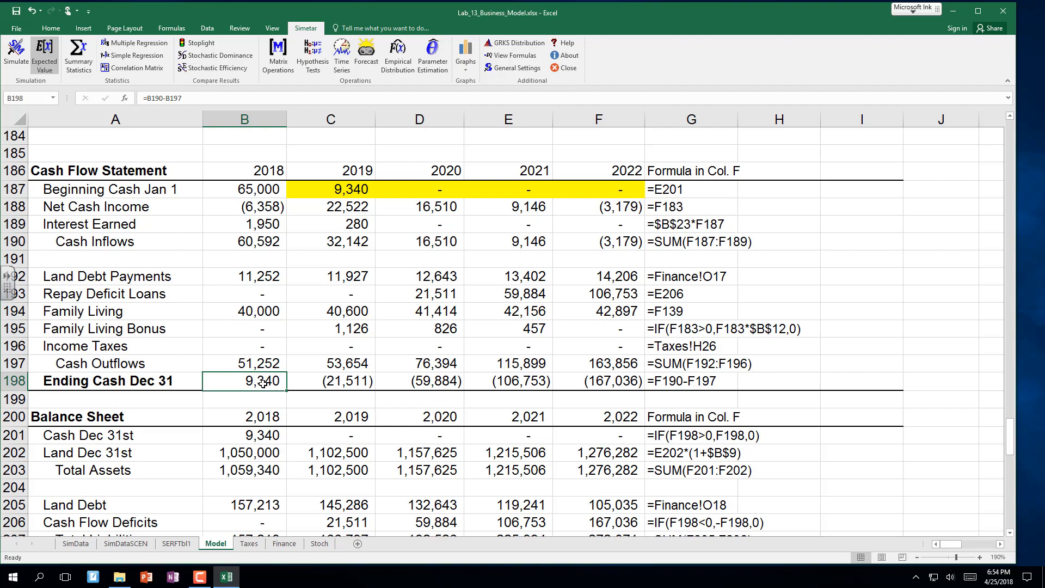
# Step: Review the balance sheet, net present value calculations, cash flow deficit probabilities and KOV table under expected values
pyautogui.scroll(2, 263, 384)
pyautogui.scroll(-7, 262, 383)
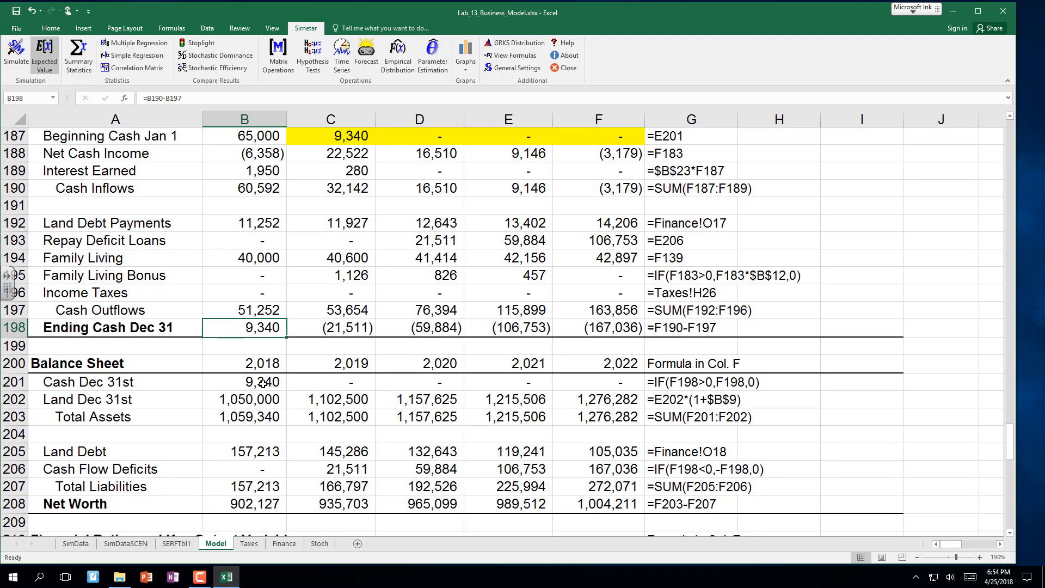
pyautogui.scroll(-6, 263, 384)
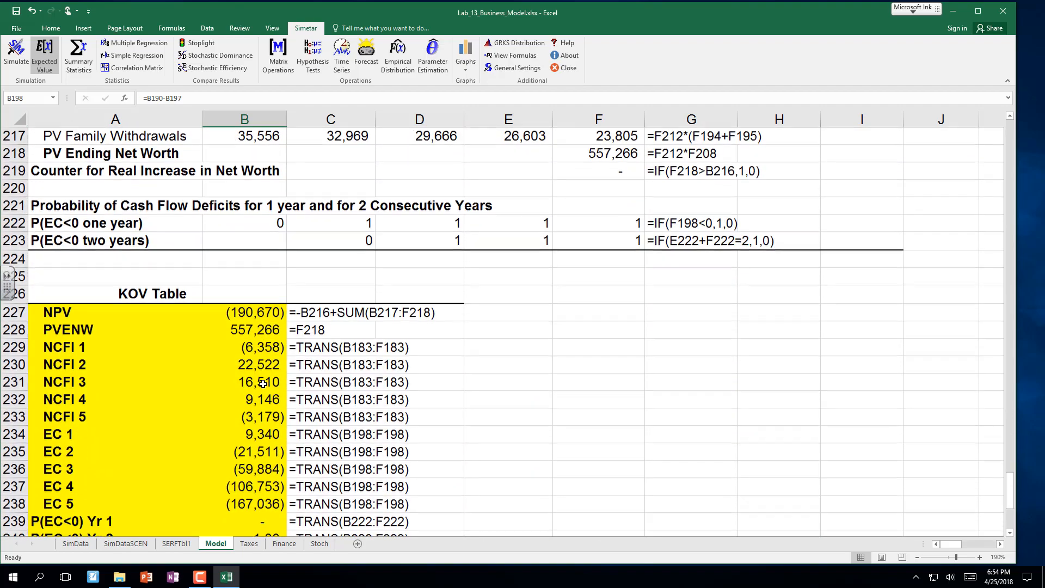
pyautogui.scroll(2, 223, 265)
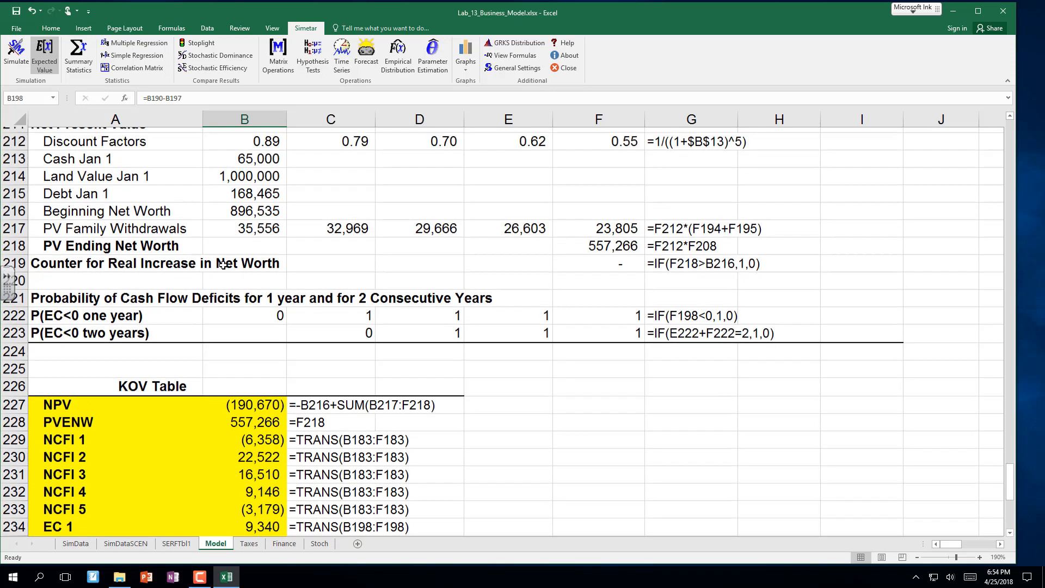
pyautogui.scroll(2, 224, 265)
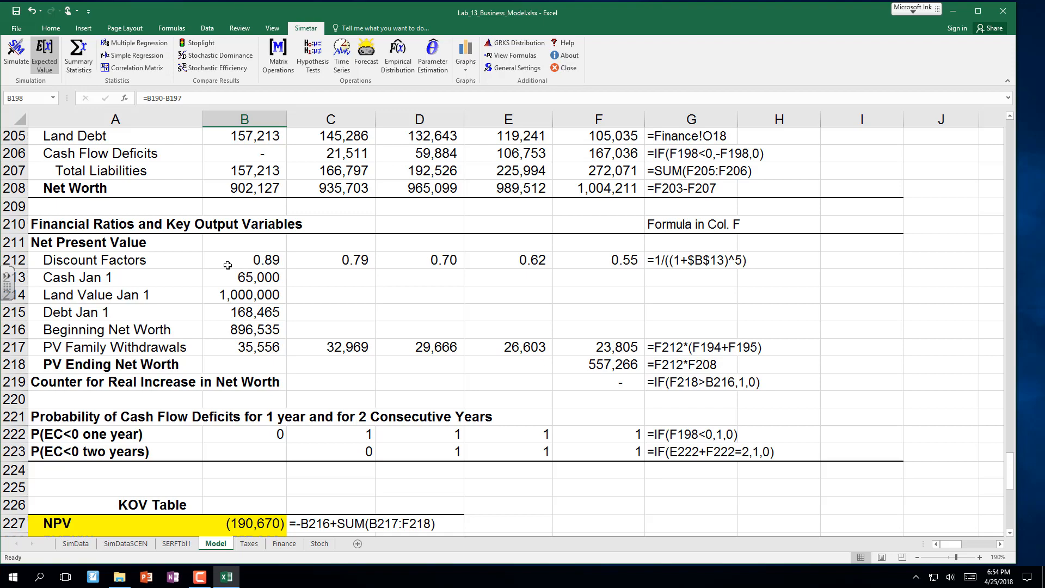
pyautogui.scroll(-2, 194, 242)
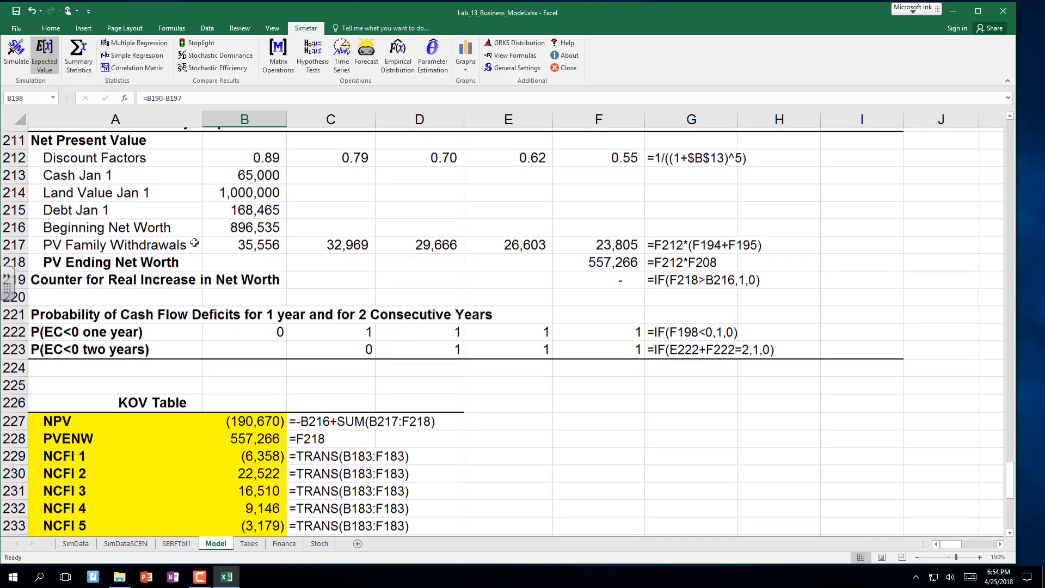
# Step: Examine the Land Debt and Cash Flow Deficits rows across all five years of the balance sheet
pyautogui.scroll(3, 195, 242)
pyautogui.scroll(2, 194, 242)
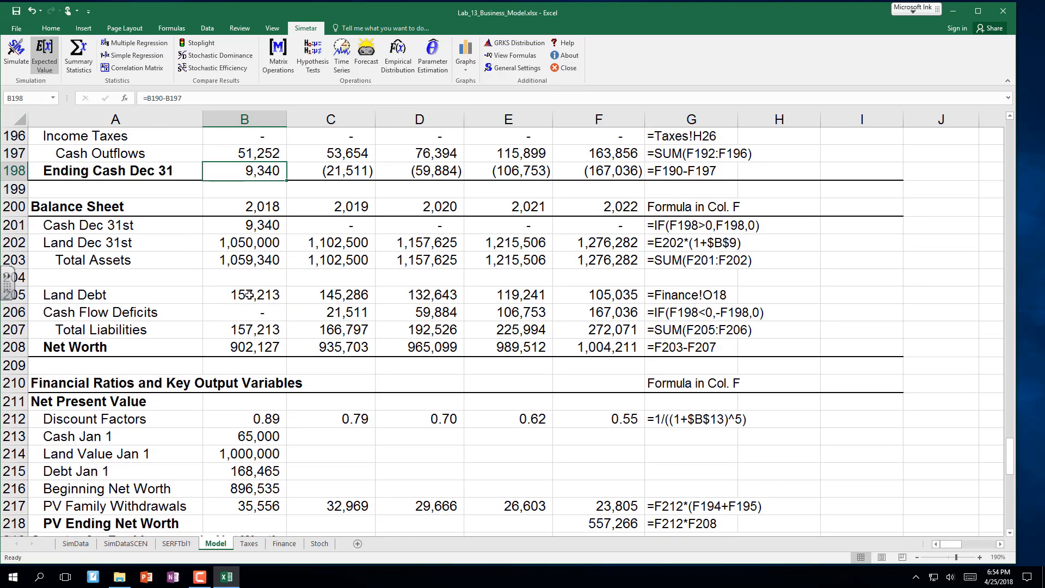
pyautogui.moveTo(219, 291); pyautogui.dragTo(606, 295)
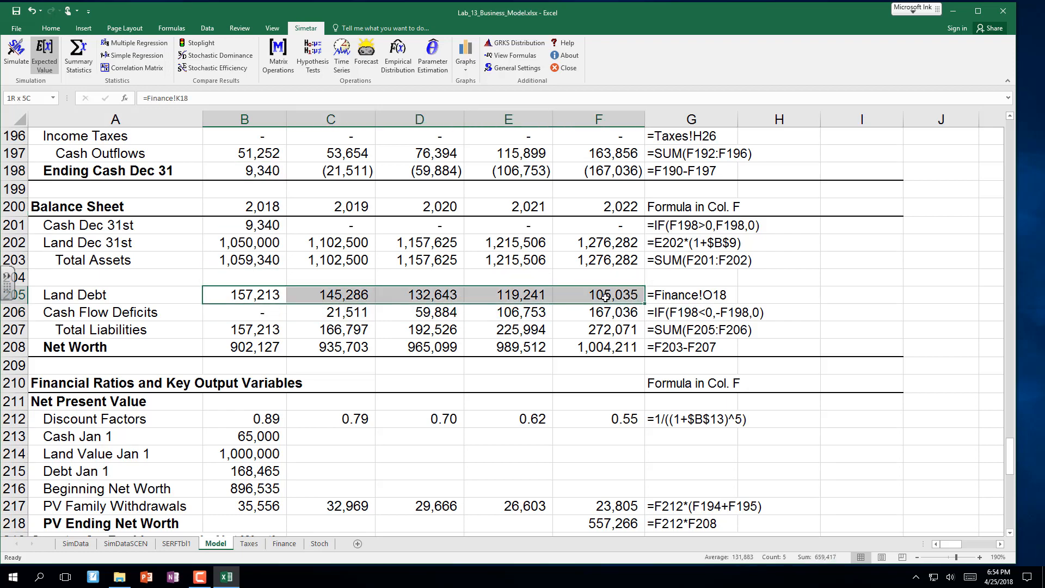
pyautogui.click(254, 314)
pyautogui.moveTo(296, 315); pyautogui.dragTo(578, 321)
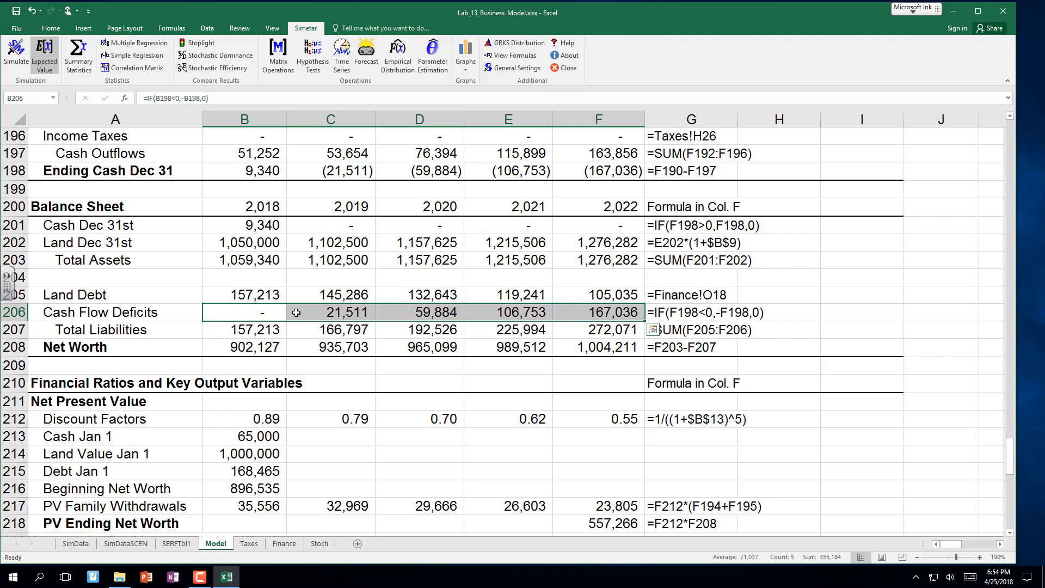
pyautogui.scroll(2, 296, 312)
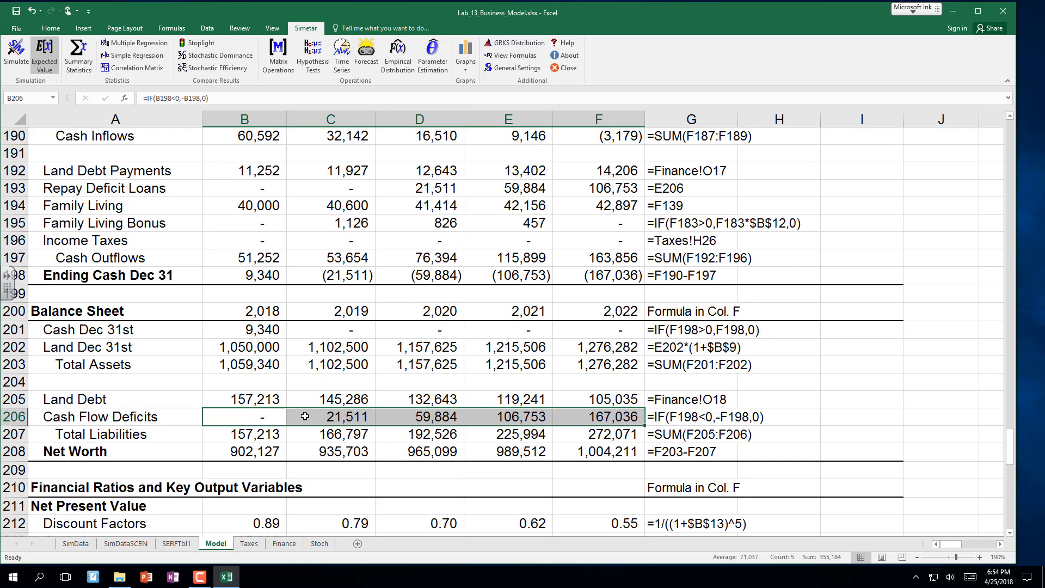
# Step: Check the formulas behind the 2019 Cash Flow Deficits and the 2020 Repay Deficit Loans, and save the workbook
pyautogui.click(303, 416)
pyautogui.doubleClick(302, 416)
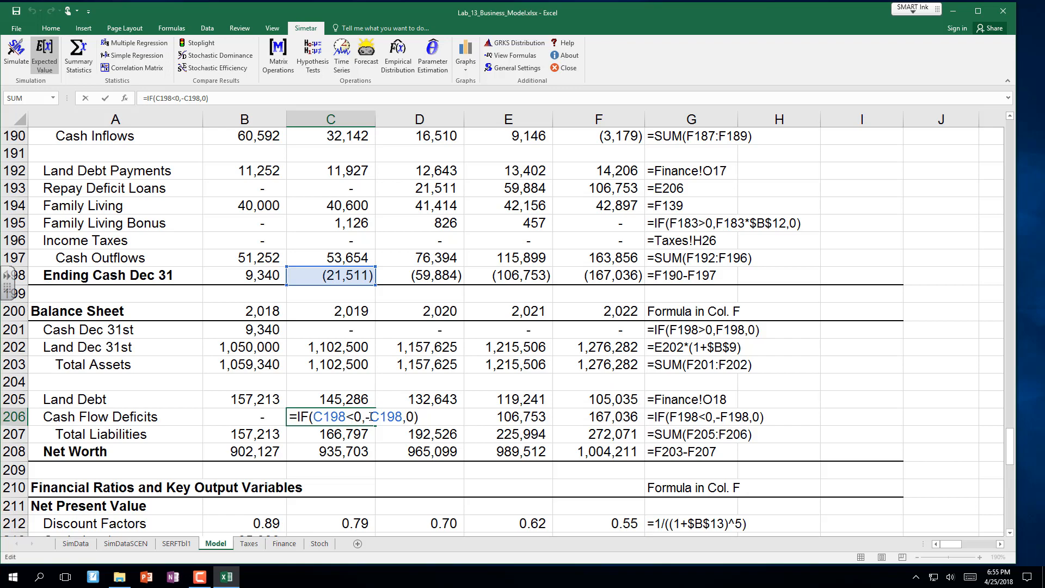
pyautogui.hotkey('ctrl', 'Return')
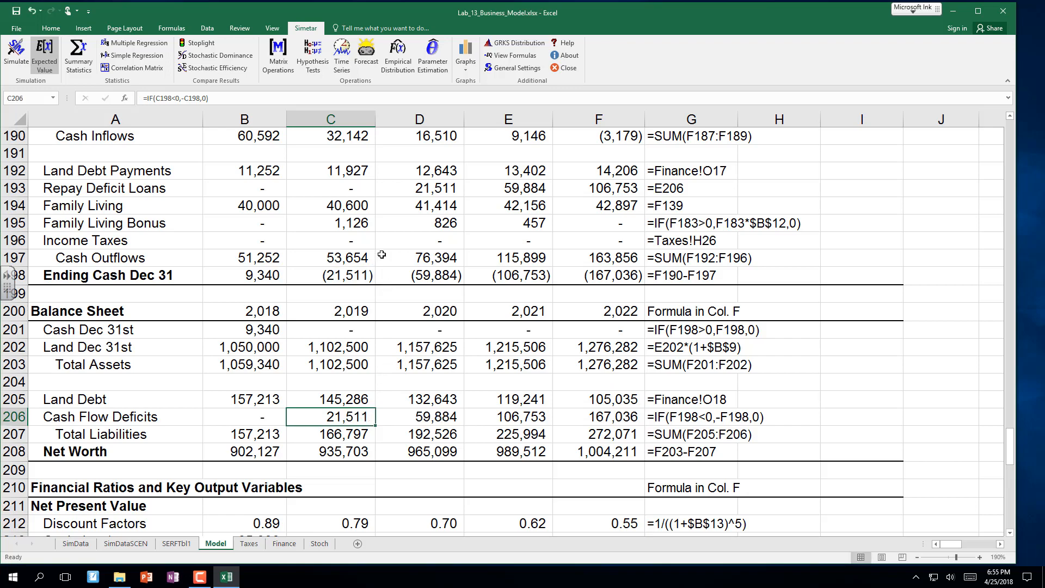
pyautogui.click(450, 187)
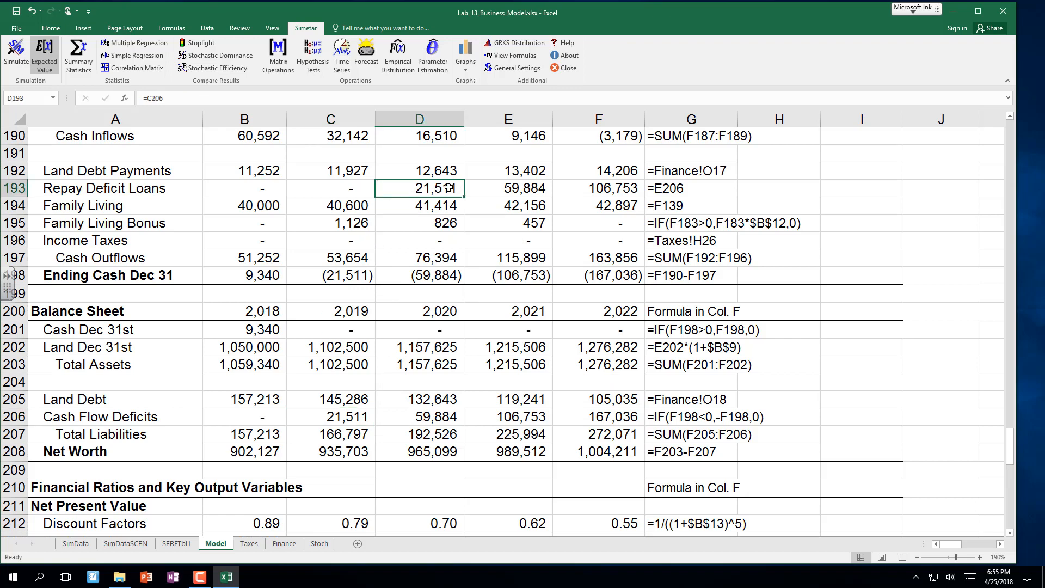
pyautogui.doubleClick(449, 188)
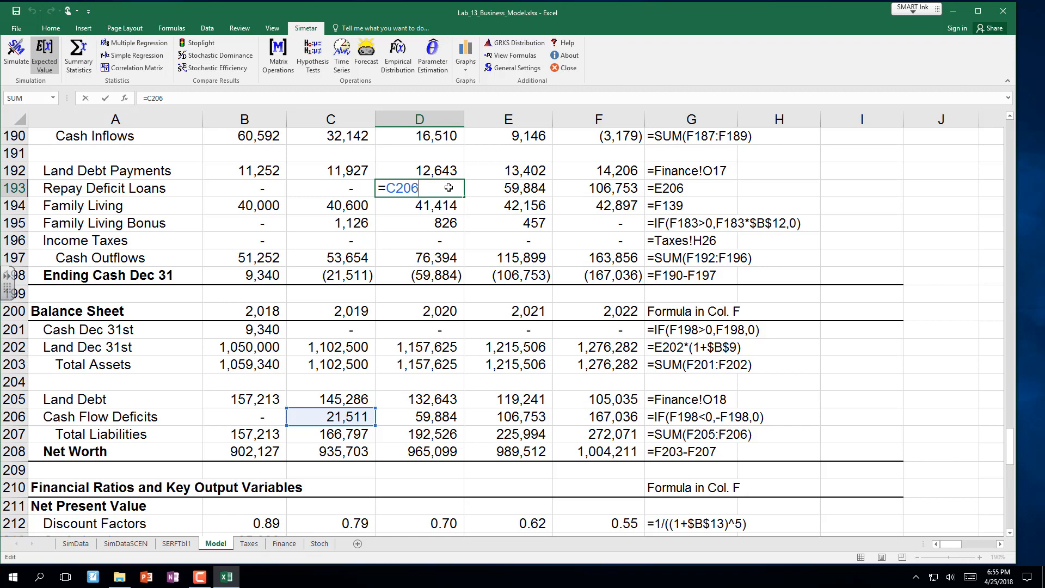
pyautogui.hotkey('ctrl', 'Return')
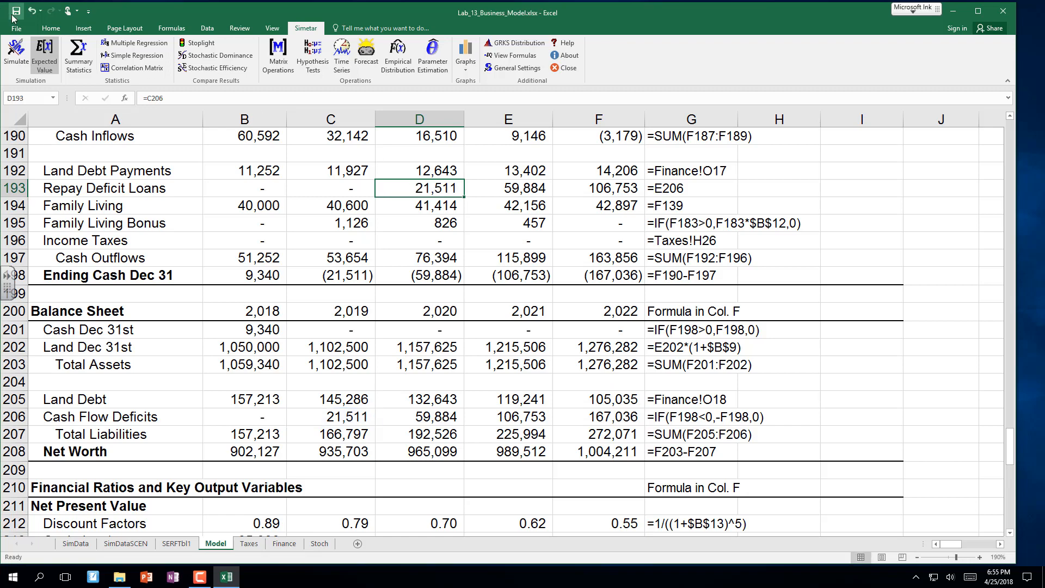
pyautogui.click(16, 15)
# Step: Review the Stoch sheet down to the stochastic values and check the 2018 stochastic corn price formula in B98
pyautogui.click(319, 544)
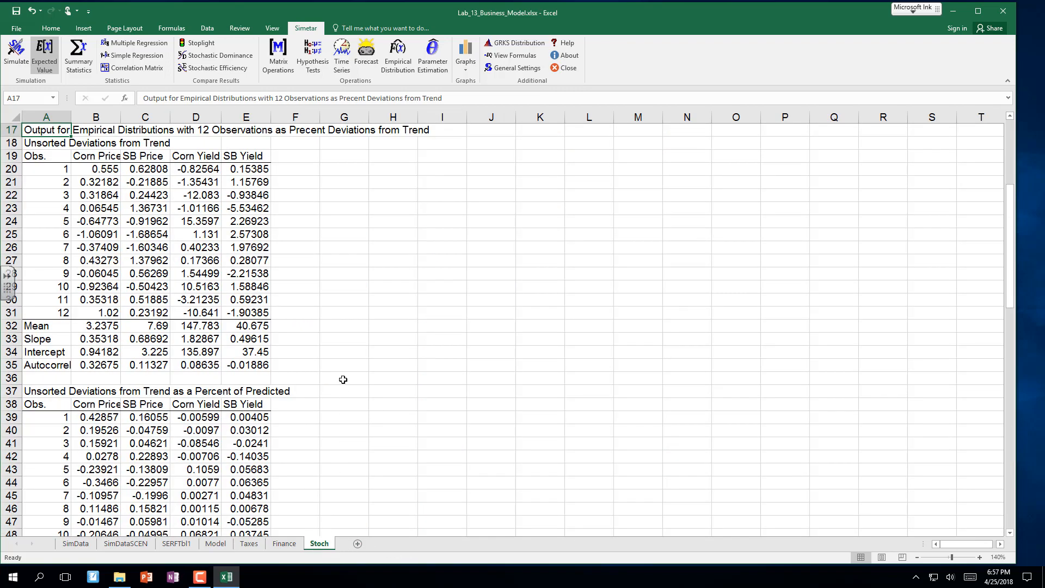
pyautogui.scroll(-10, 343, 380)
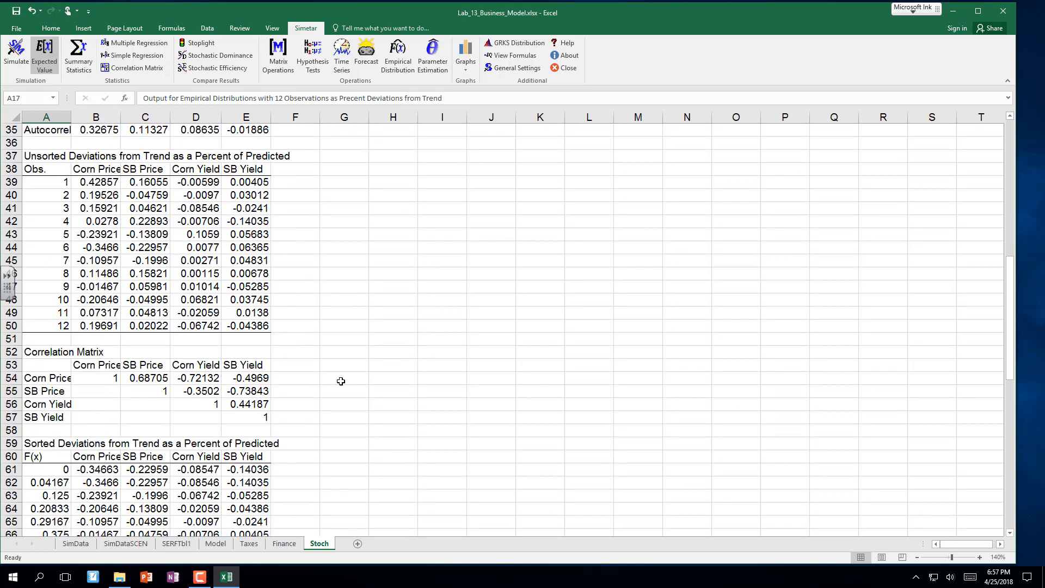
pyautogui.scroll(-2, 341, 381)
pyautogui.scroll(-6, 341, 381)
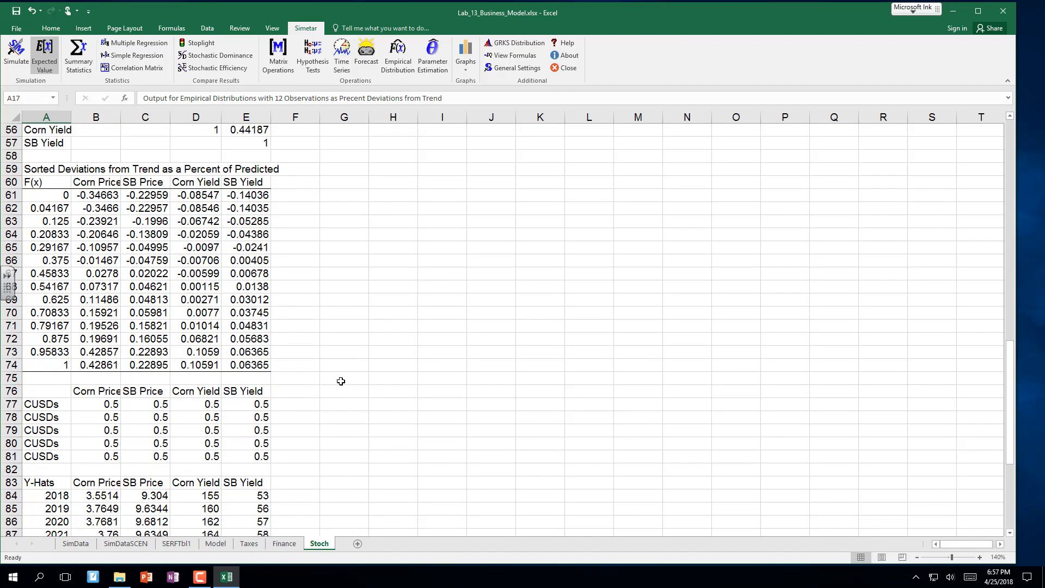
pyautogui.scroll(-5, 341, 381)
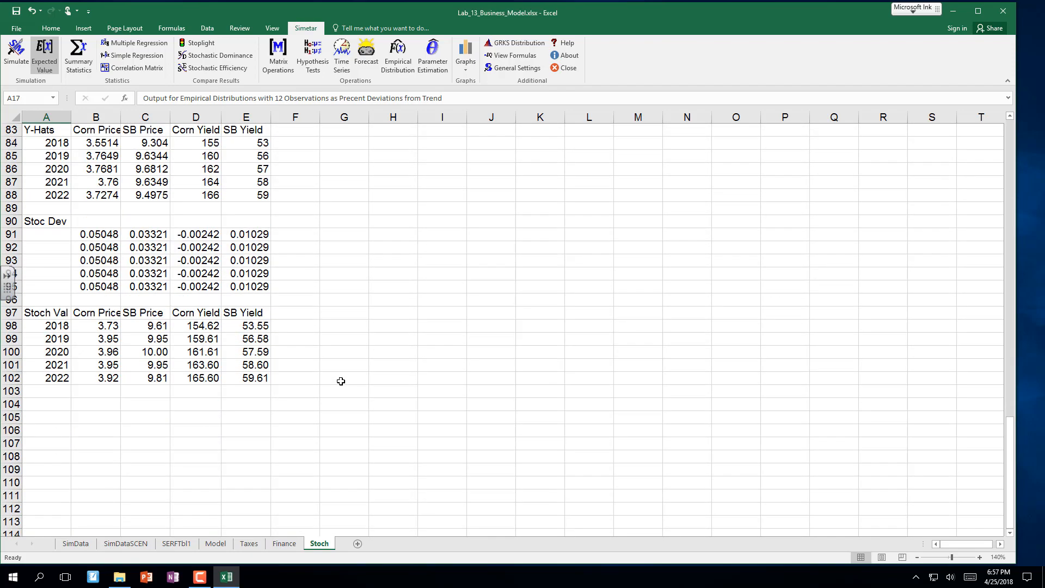
pyautogui.click(338, 371)
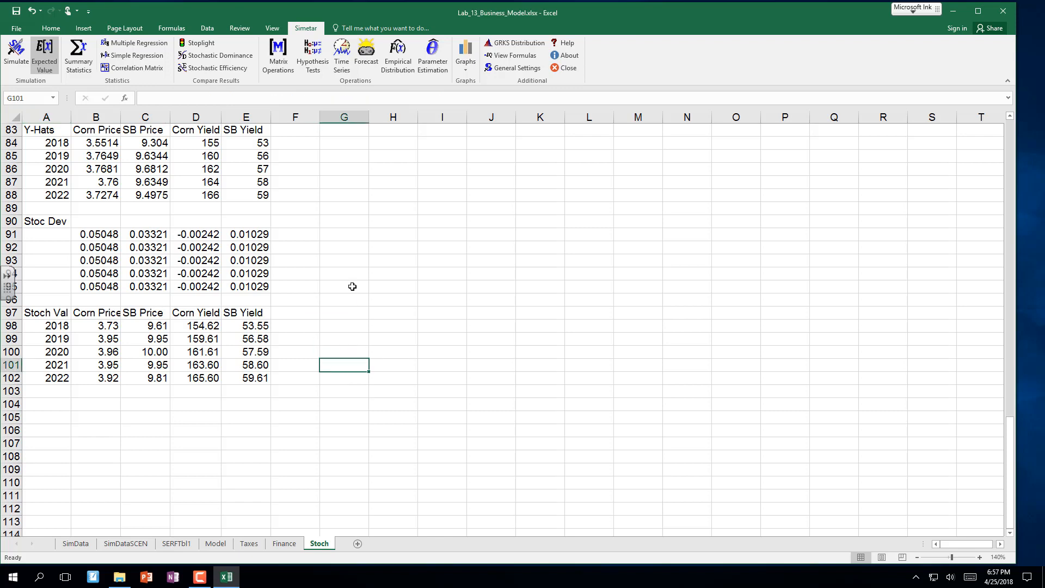
pyautogui.click(100, 323)
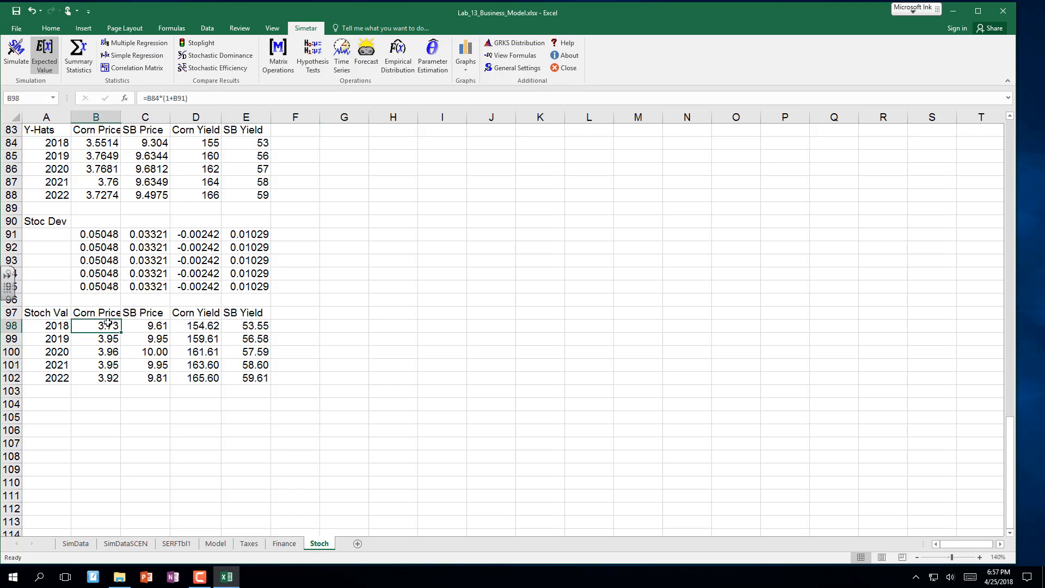
# Step: Enter the heading "Hail Storm on Corn" in cell H90, beside the Stoc Dev block on the Stoch sheet
pyautogui.click(388, 227)
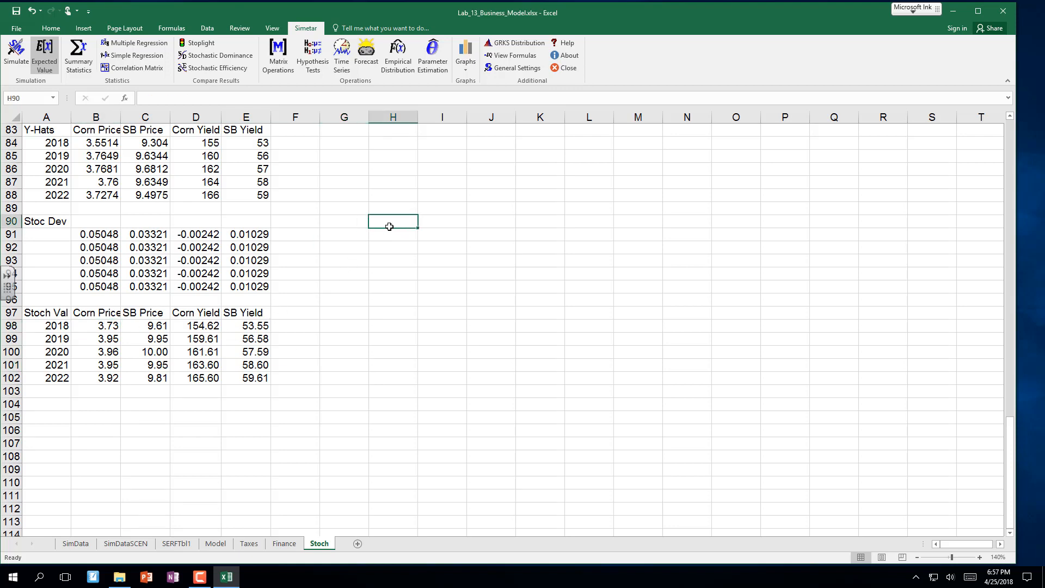
pyautogui.write('Hail Storm')
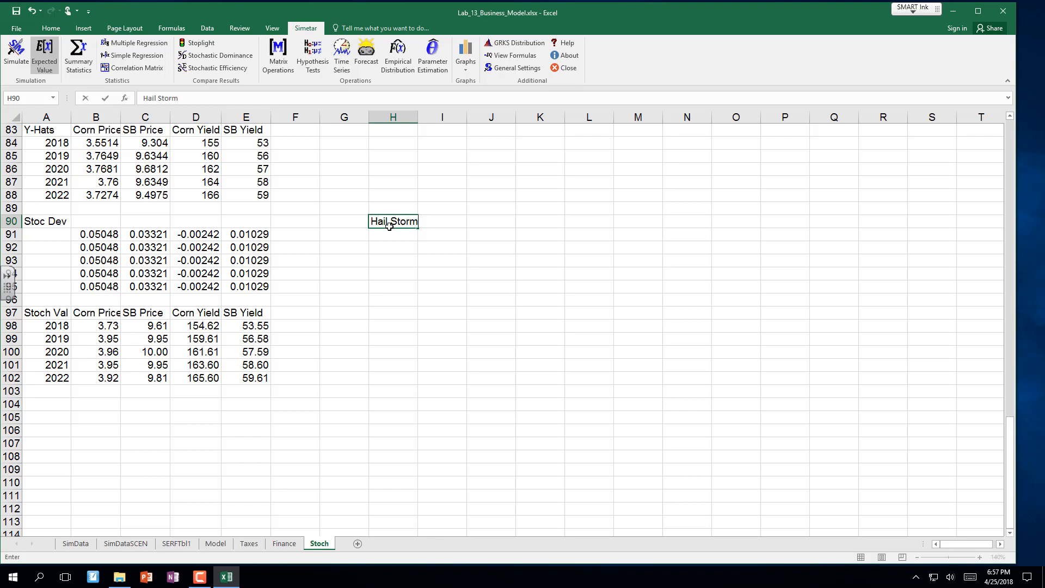
pyautogui.press('Return')
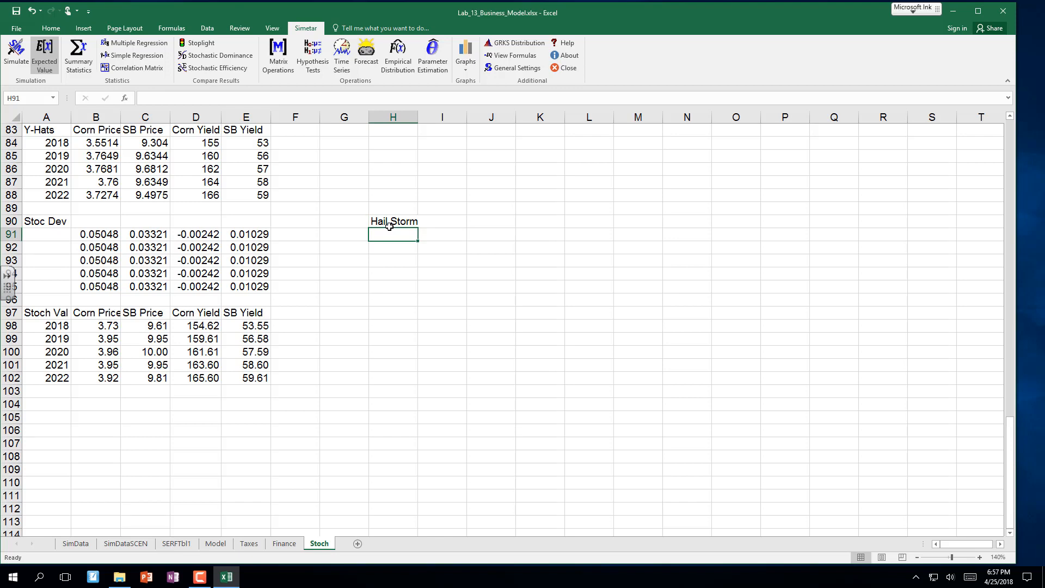
pyautogui.click(389, 226)
pyautogui.press('F2')
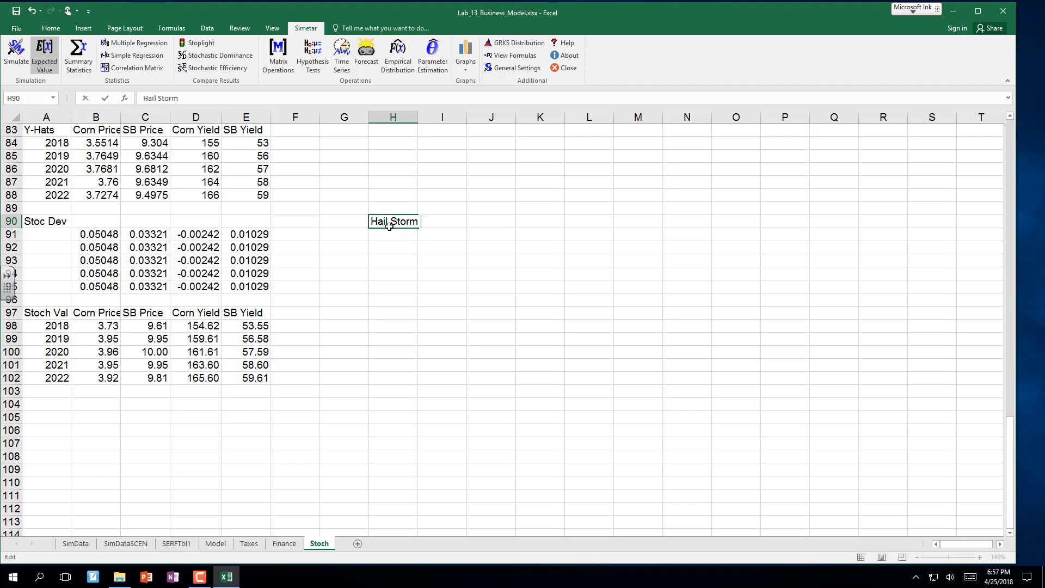
pyautogui.write('on COrn')
pyautogui.press('Return')
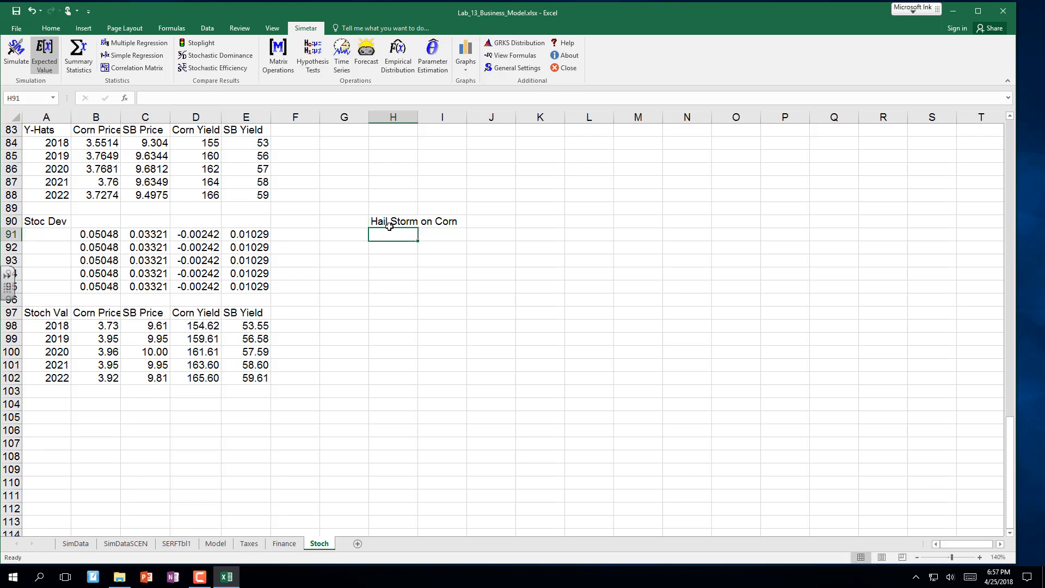
# Step: Enter the note "Reduces the Yield 50%" in cell J90, beside the hail storm heading
pyautogui.press('Right')
pyautogui.press('Right')
pyautogui.press('Up')
pyautogui.write('Reduced')
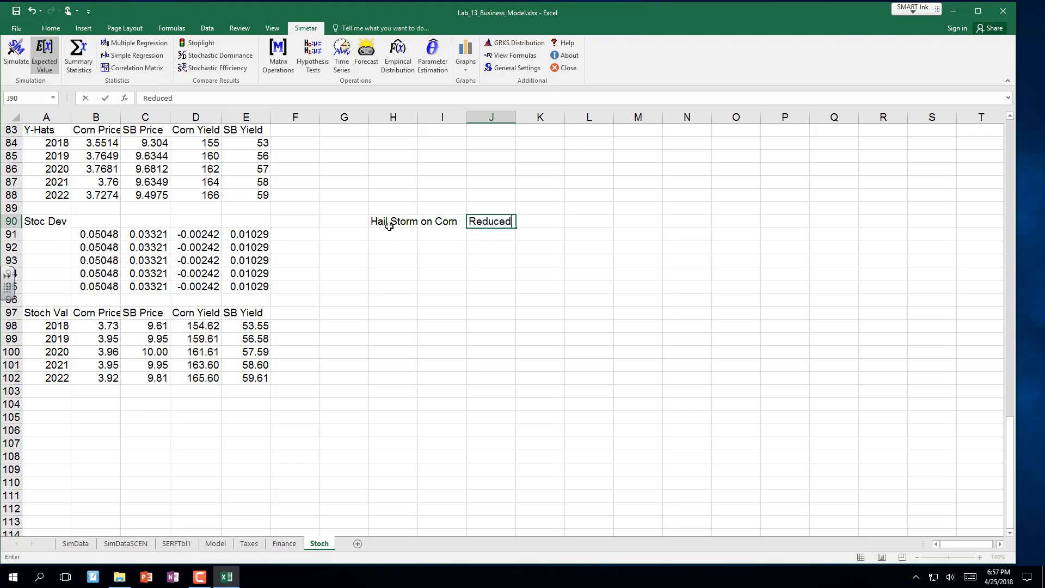
pyautogui.press('BackSpace')
pyautogui.write('s the Yield 50%')
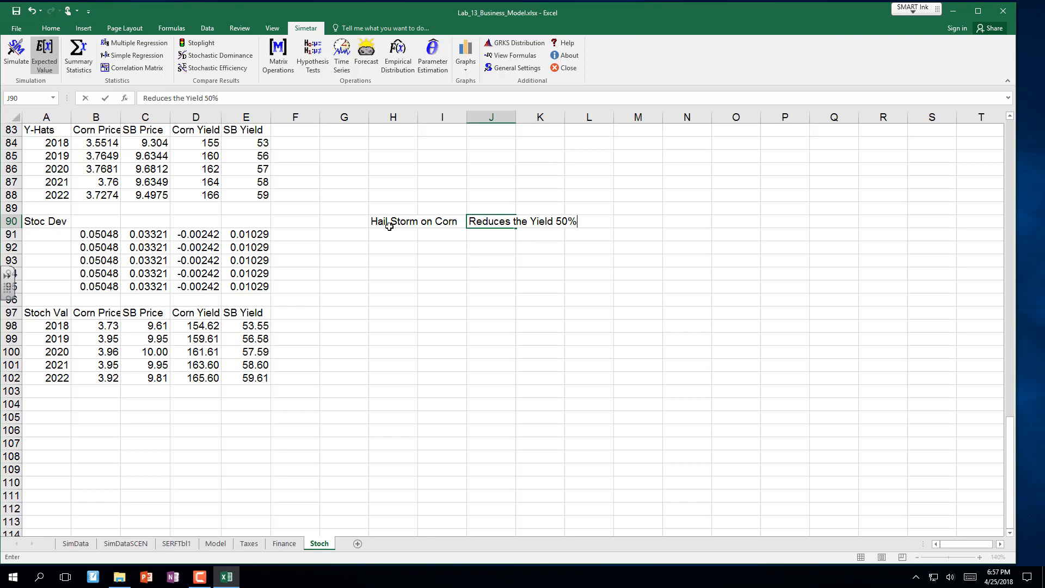
pyautogui.press('Return')
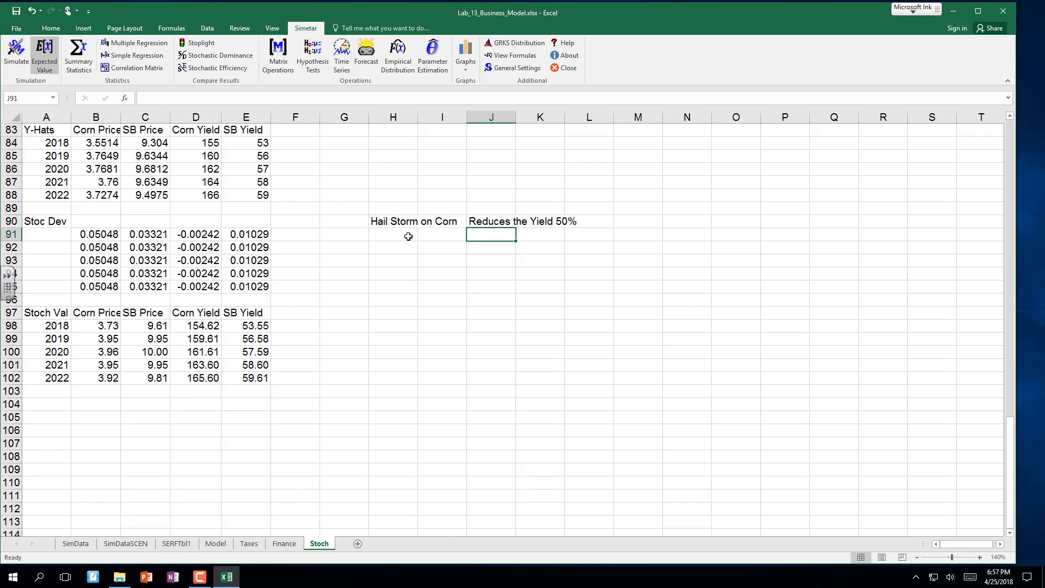
# Step: Add the hail probability by entering "P =" in M90 and 0.25 in N90
pyautogui.click(629, 222)
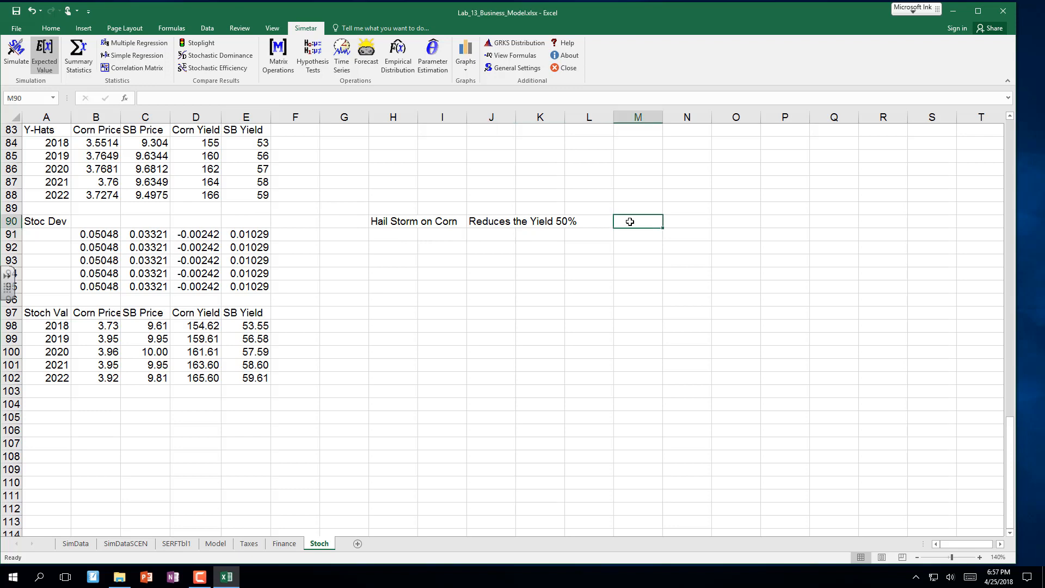
pyautogui.write('P')
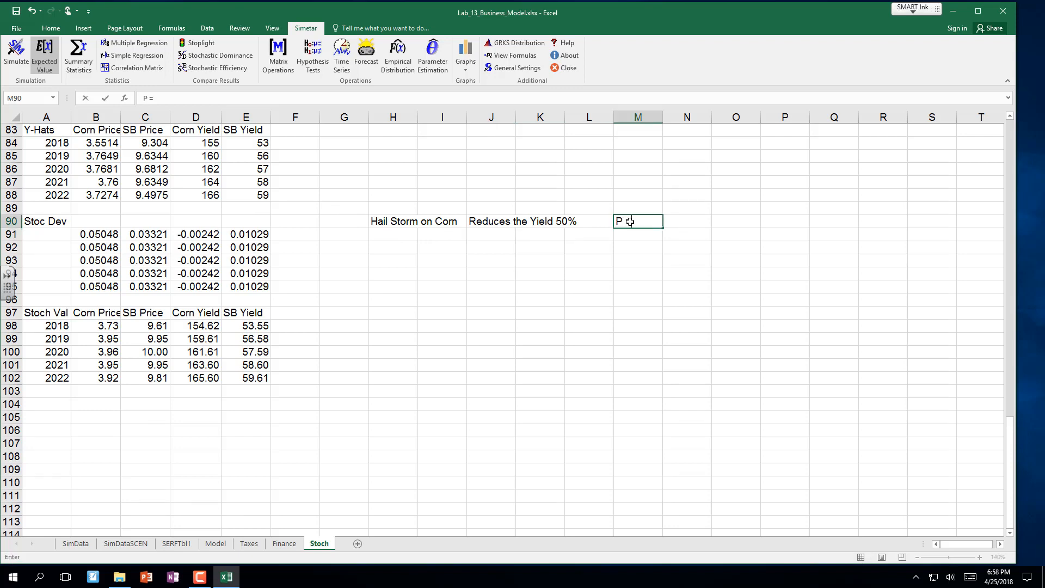
pyautogui.write(' =')
pyautogui.press('Tab')
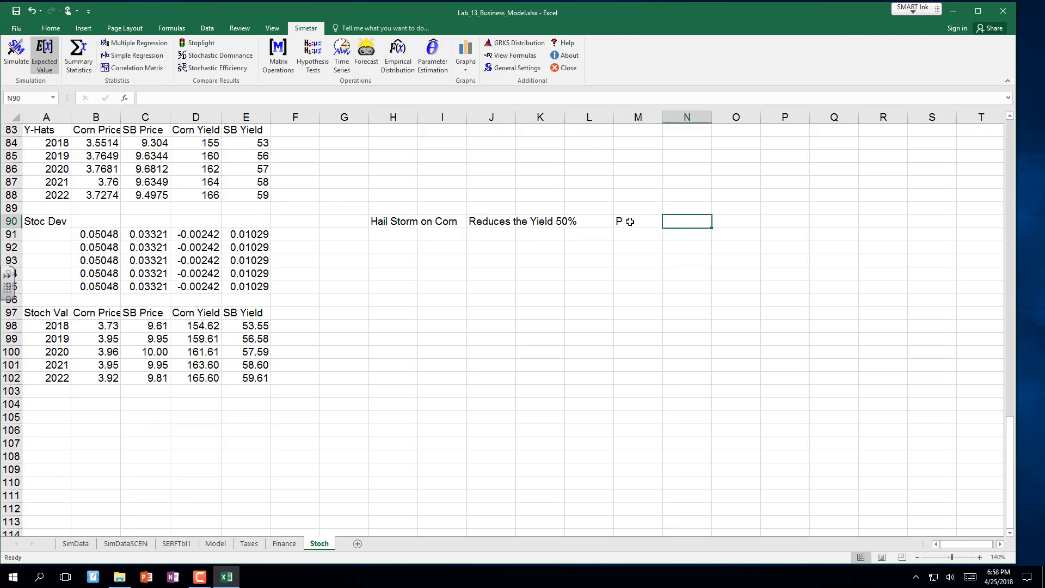
pyautogui.write('.25')
pyautogui.press('Return')
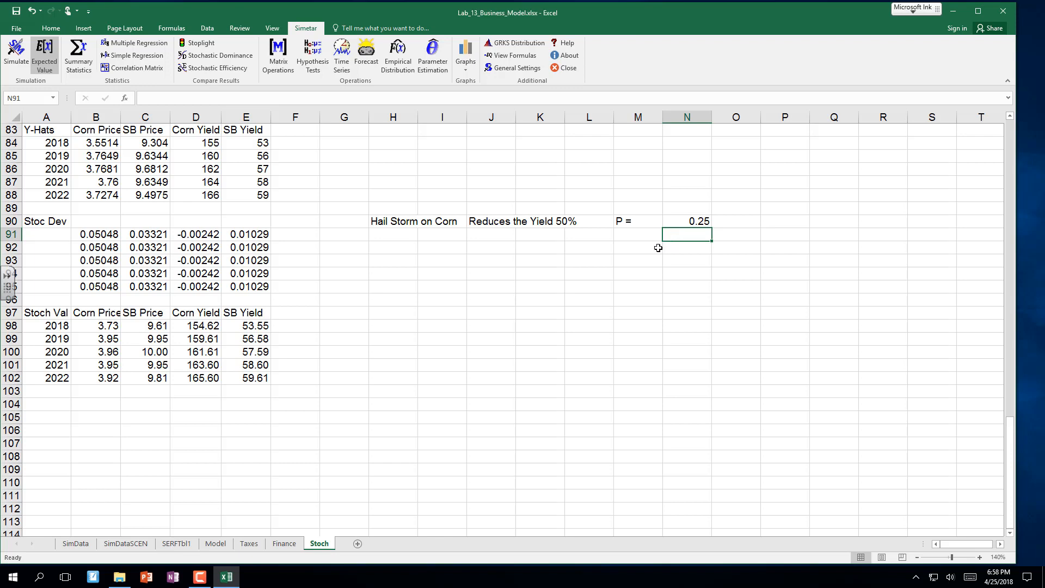
pyautogui.click(386, 236)
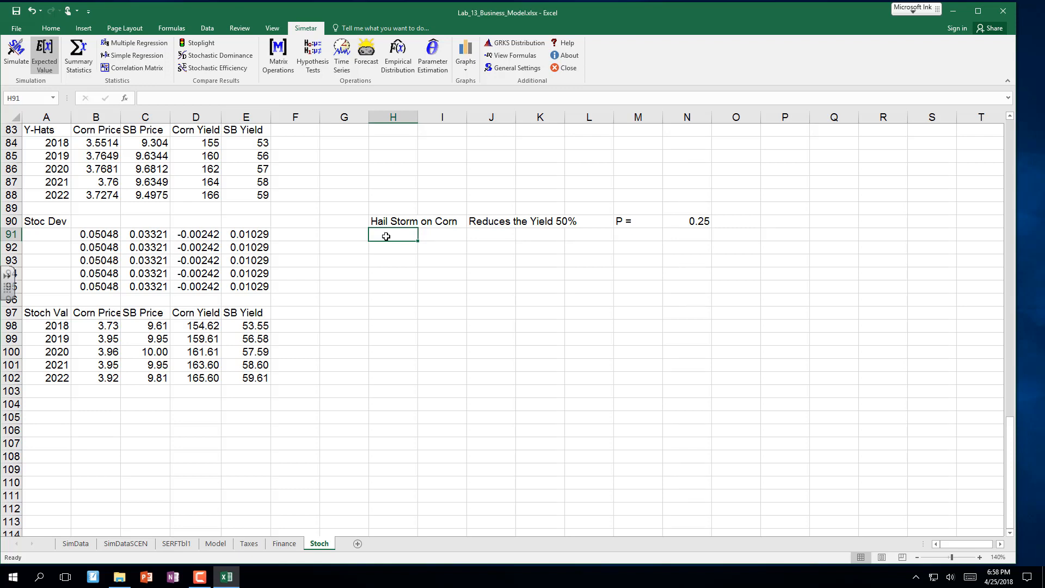
pyautogui.write('=')
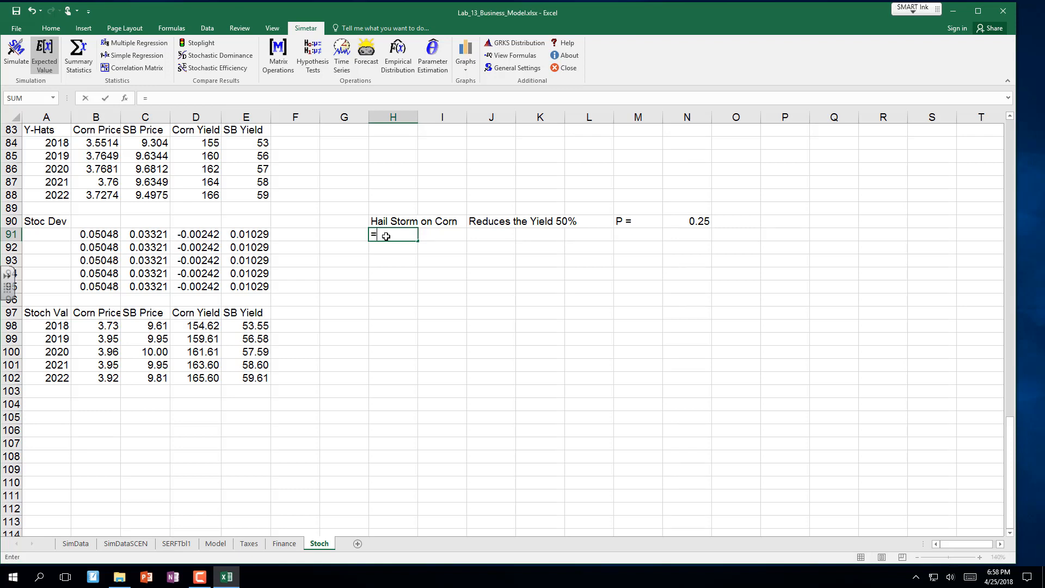
pyautogui.write('berno')
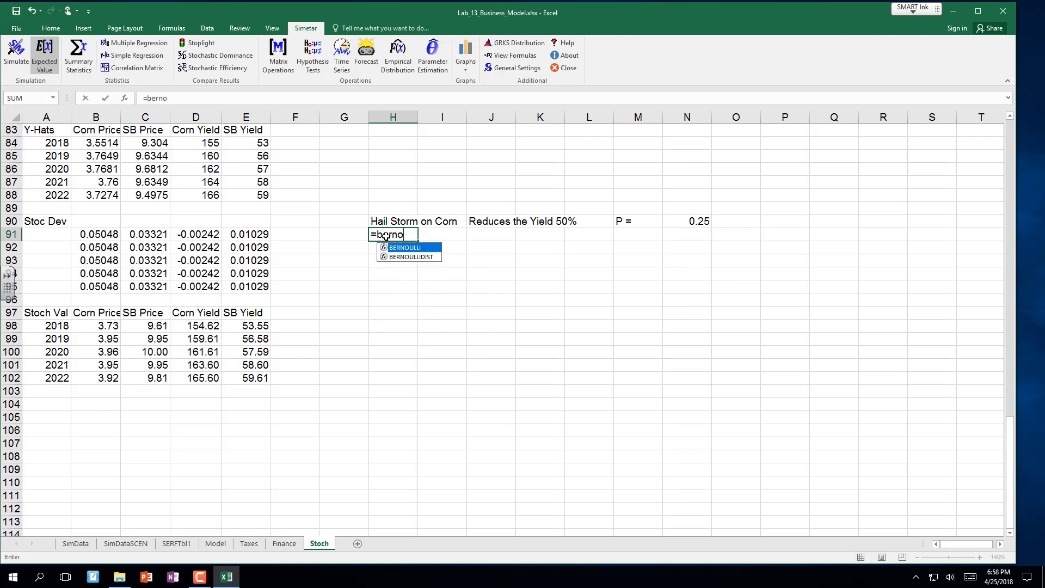
pyautogui.write('ulli(')
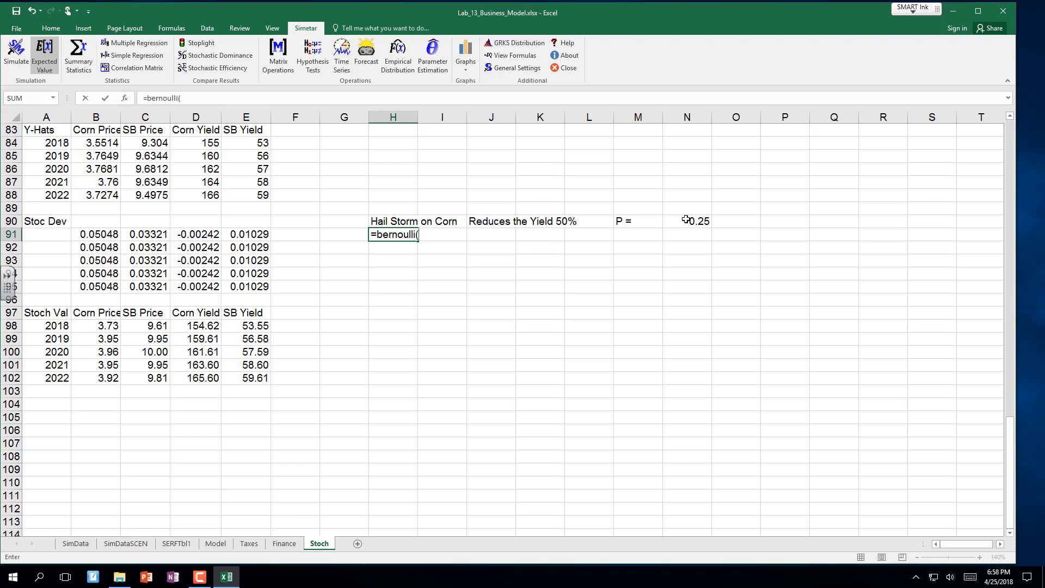
pyautogui.press('Escape')
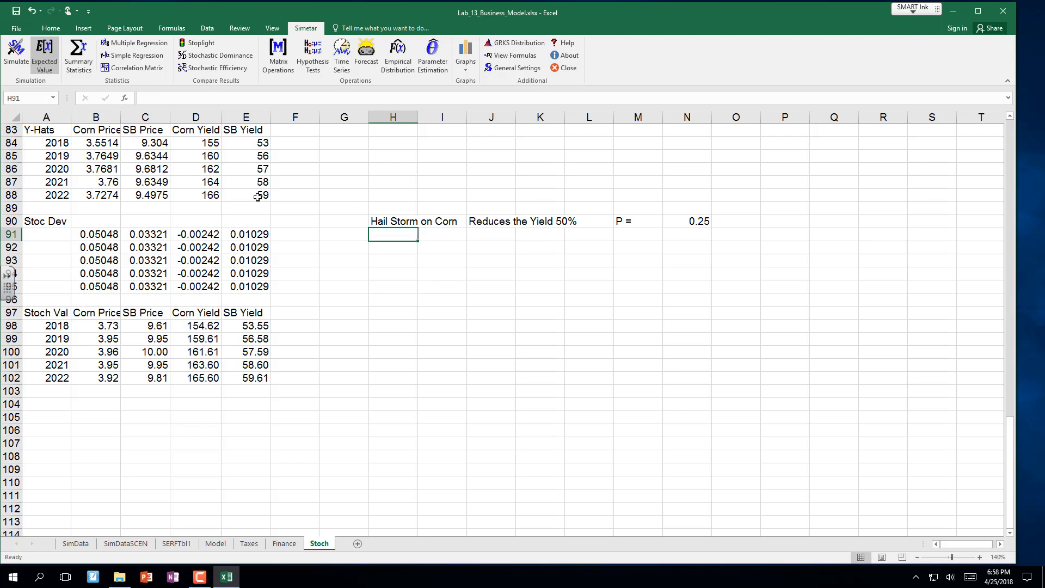
# Step: Enter =BERNOULLI($N$90) in H91 and copy it down through H95 for the five years
pyautogui.write('=ber')
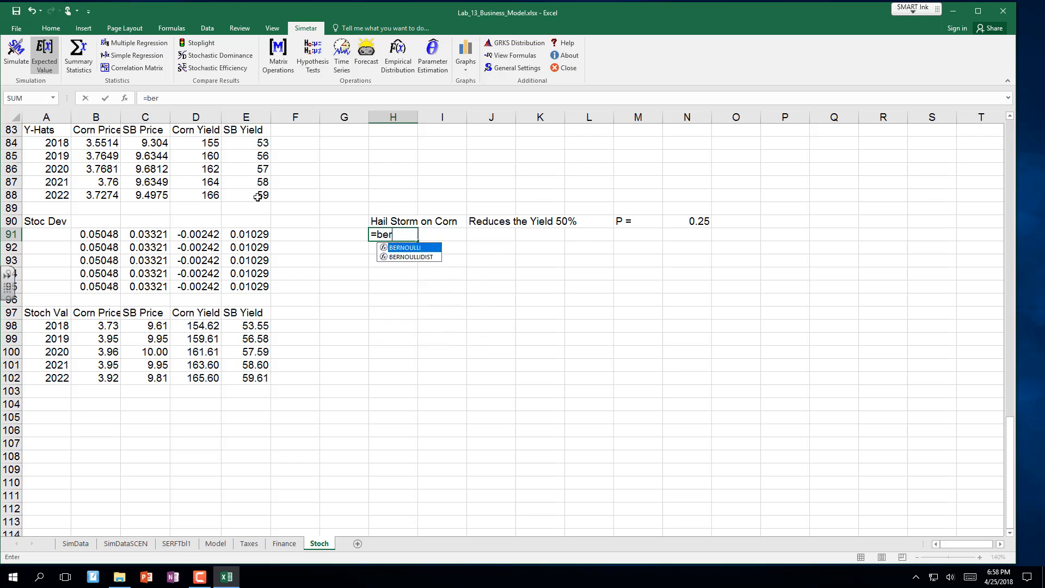
pyautogui.write('noulli(')
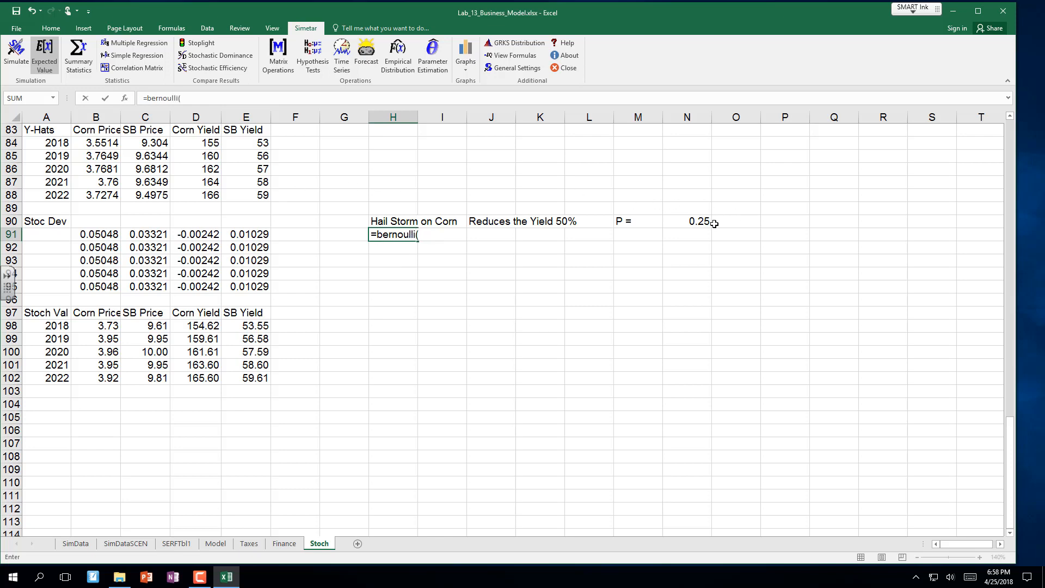
pyautogui.click(697, 223)
pyautogui.press('F4')
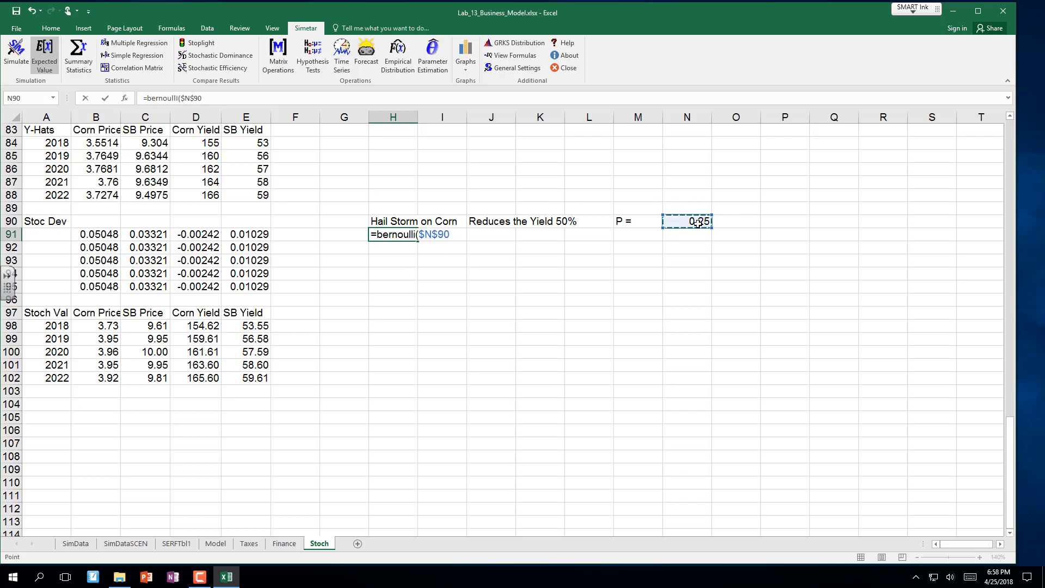
pyautogui.press('Return')
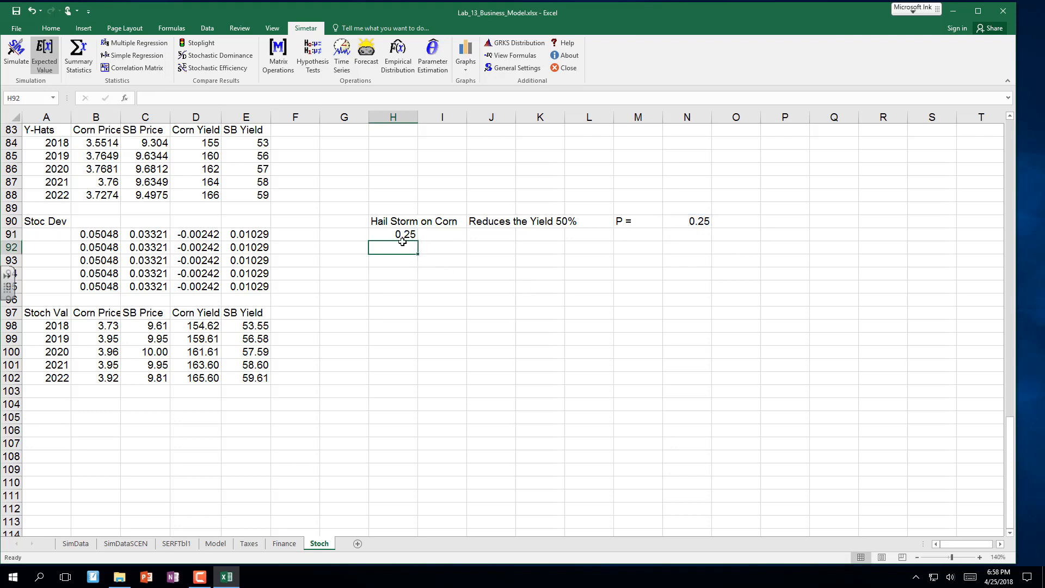
pyautogui.click(402, 240)
pyautogui.moveTo(419, 241); pyautogui.dragTo(418, 297)
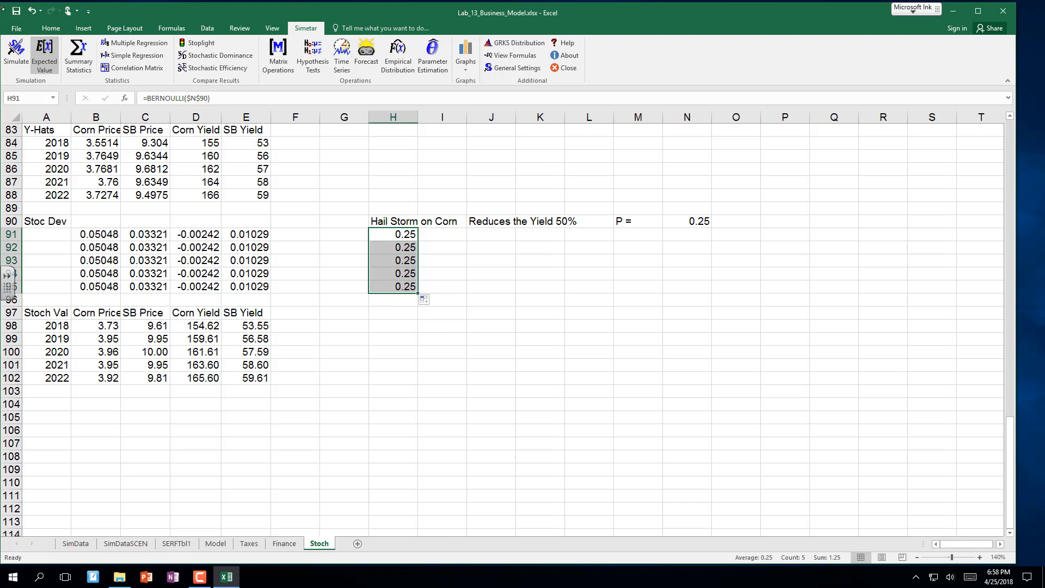
# Step: Turn off Simetar's Expected Value mode and check the 2018 stochastic soybean yield formula in E98
pyautogui.click(45, 49)
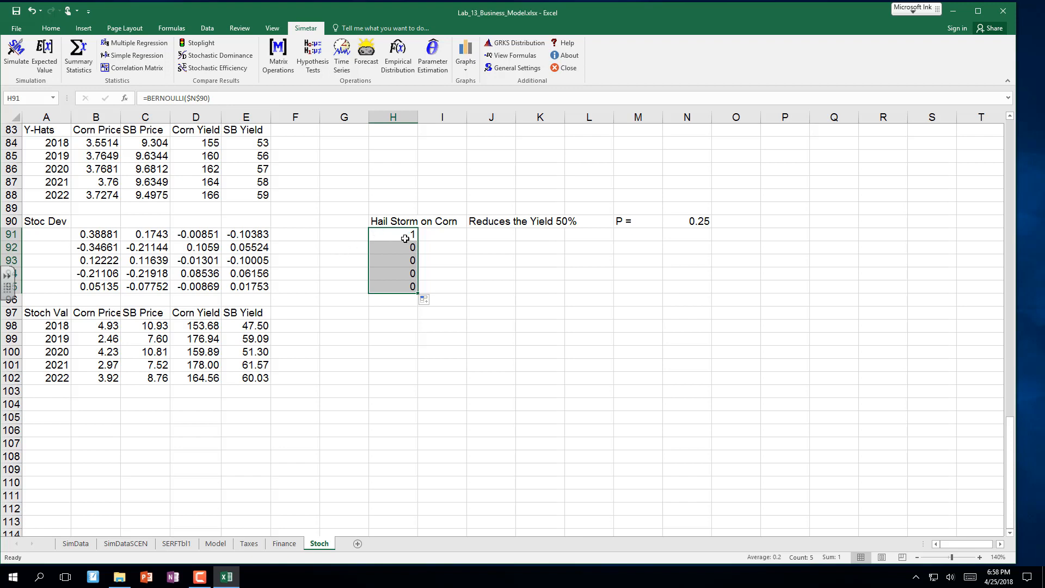
pyautogui.click(242, 327)
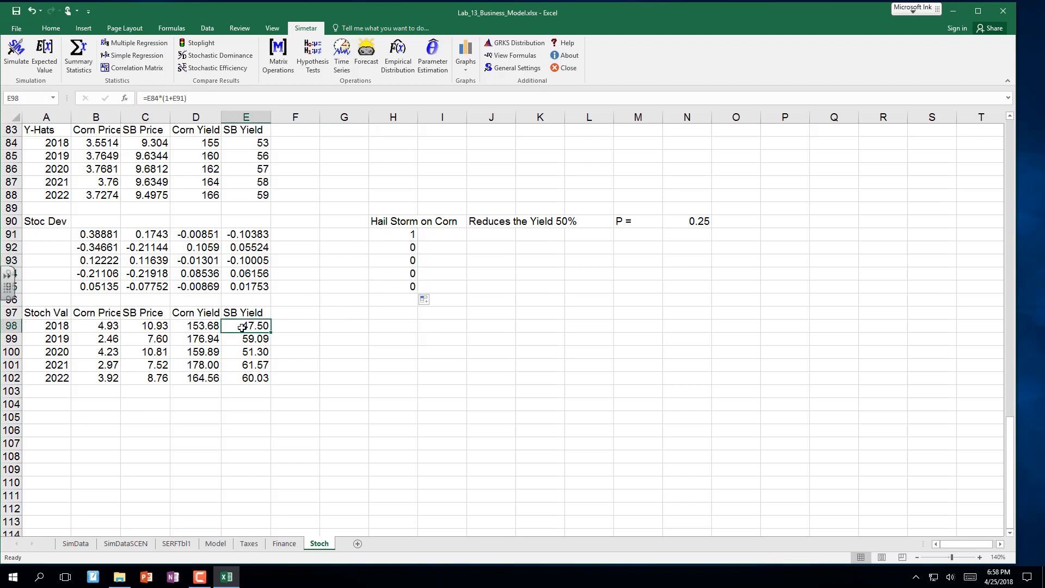
# Step: Check which cells the 2018 stochastic corn yield formula in D98 refers to, leaving it as it is
pyautogui.click(199, 322)
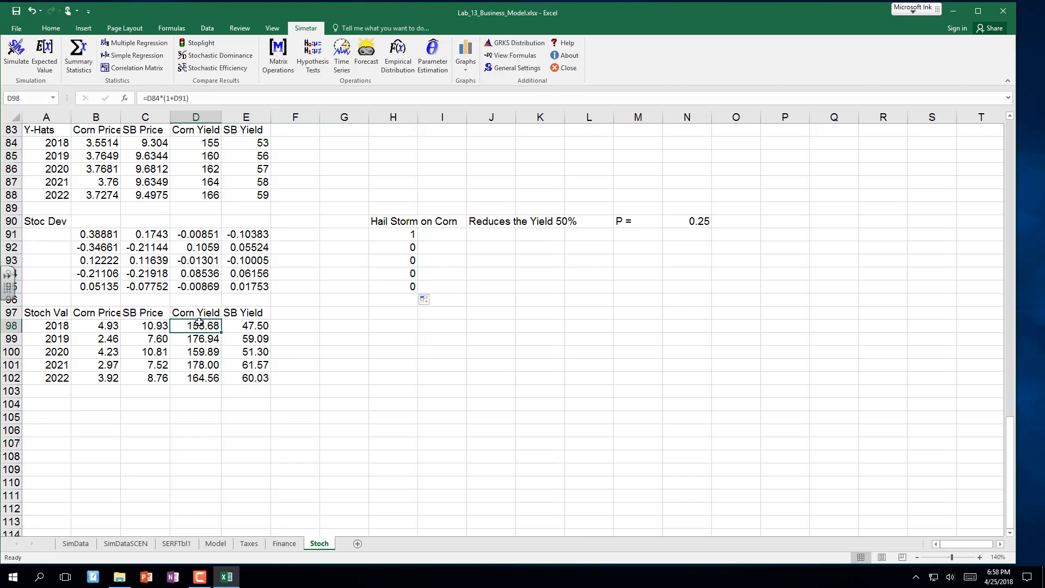
pyautogui.doubleClick(199, 323)
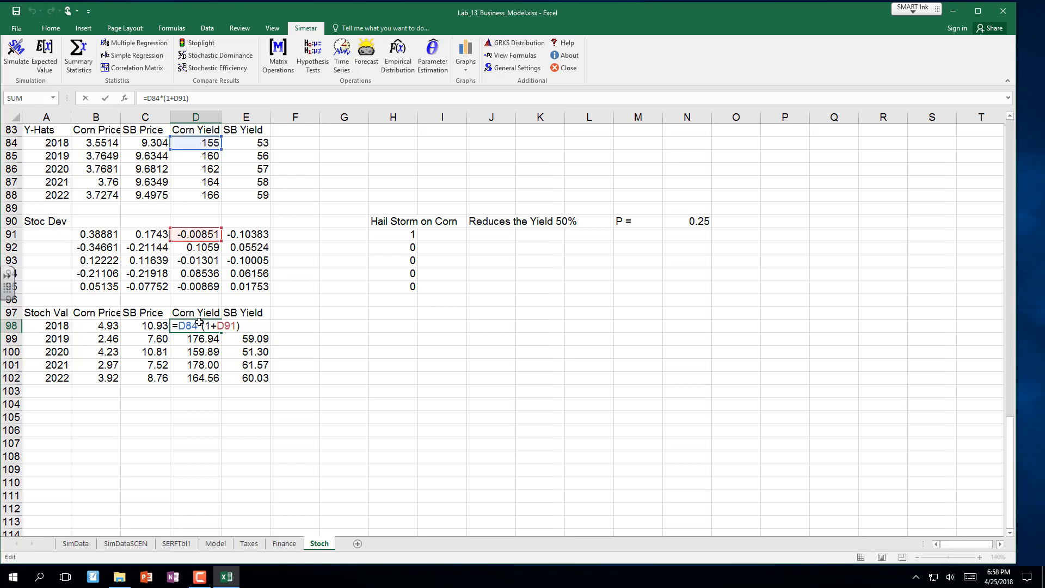
pyautogui.click(181, 326)
pyautogui.hotkey('ctrl', 'Return')
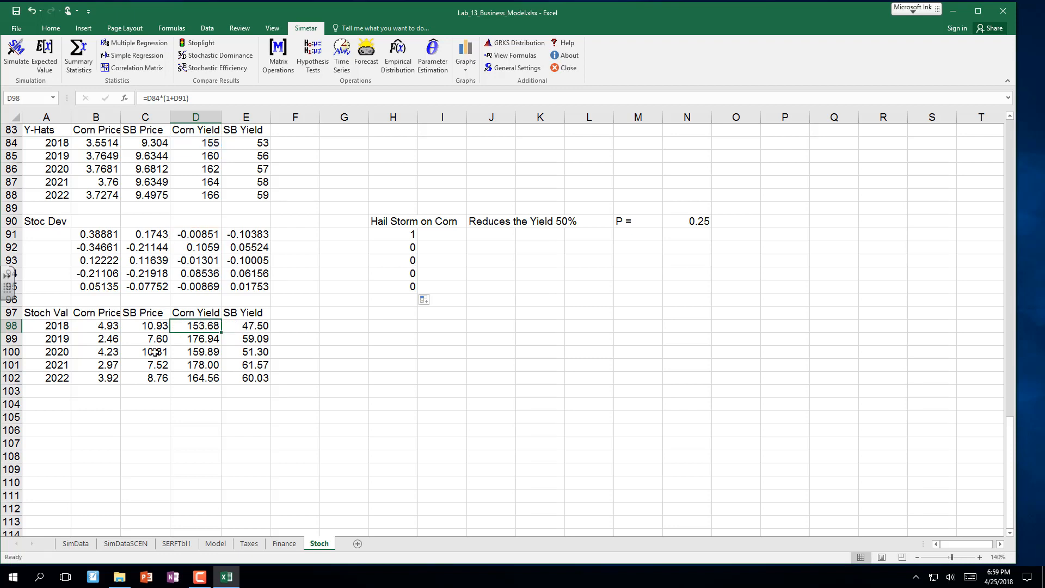
# Step: Enter the heading "After the Storm Price and Yields" in A104, below the stochastic values table
pyautogui.click(51, 405)
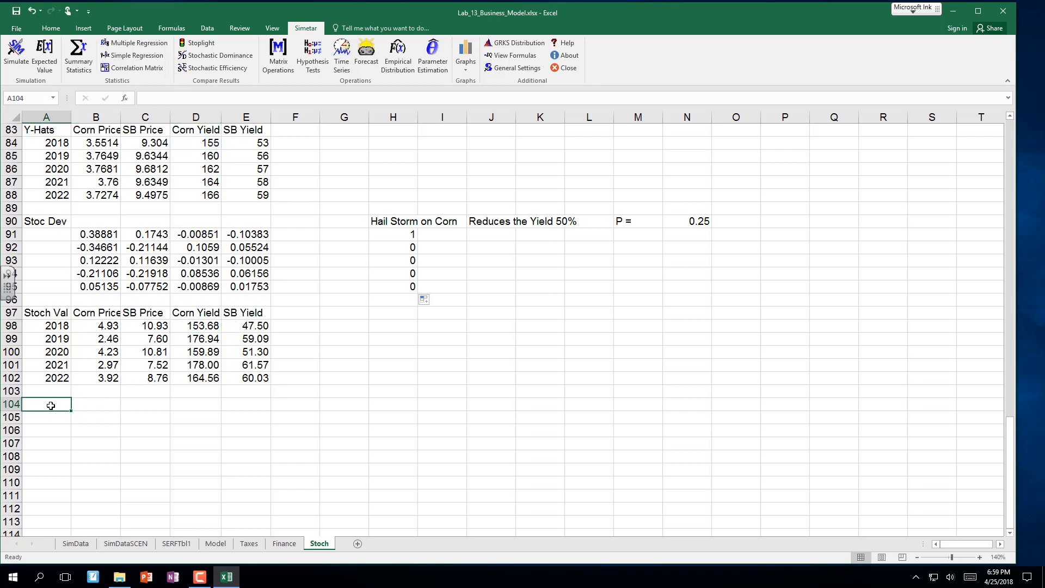
pyautogui.write('After the ')
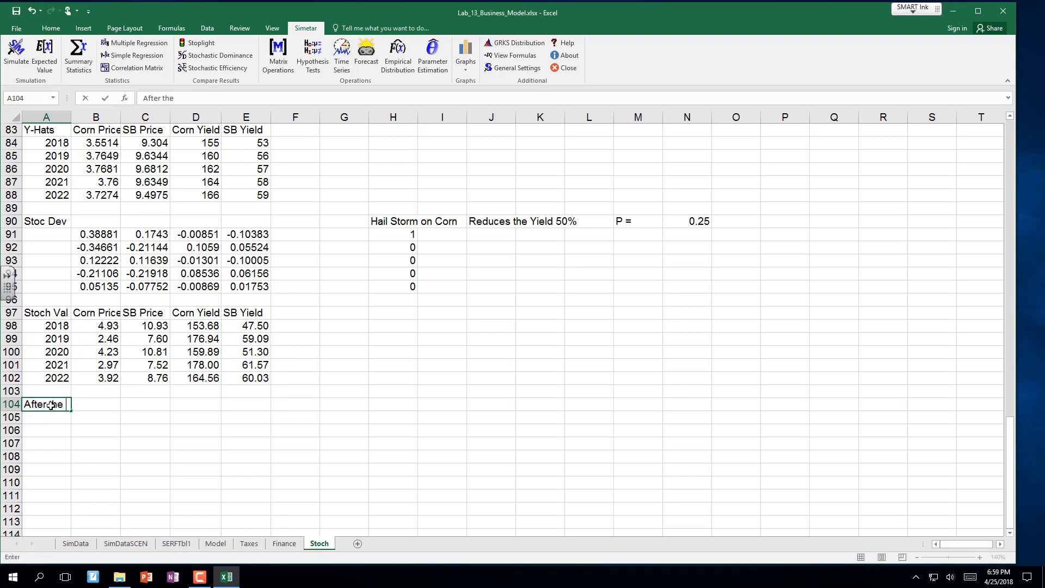
pyautogui.write('Storm Price and Yields')
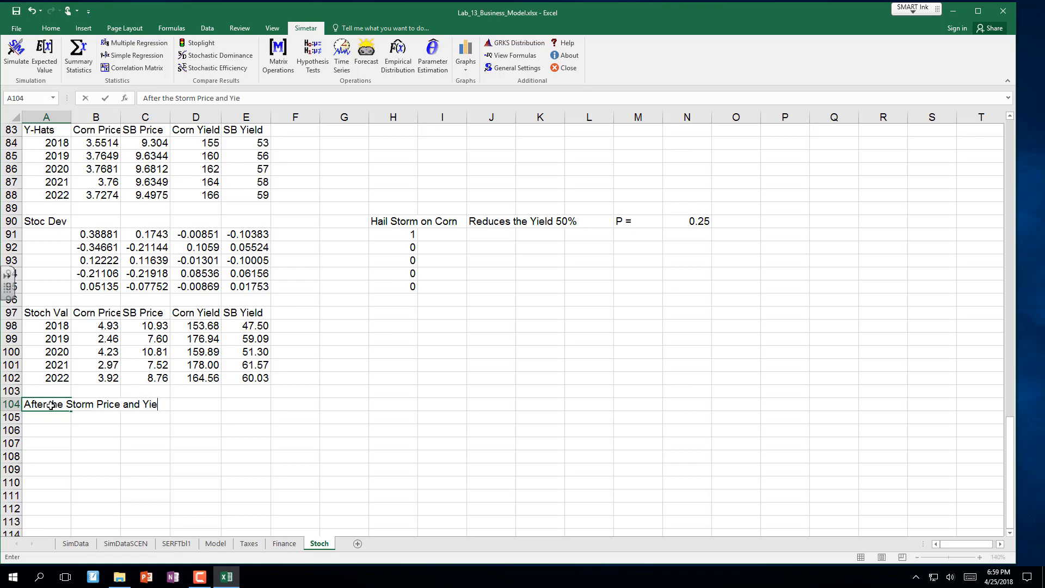
pyautogui.press('Return')
# Step: Link B105 to the Corn Price heading with =B97 and copy the formula across and down through E110
pyautogui.press('Down')
pyautogui.press('Down')
pyautogui.press('Down')
pyautogui.press('Down')
pyautogui.press('Down')
pyautogui.press('Down')
pyautogui.press('Down')
pyautogui.press('Down')
pyautogui.press('Down')
pyautogui.press('Down')
pyautogui.press('Down')
pyautogui.press('Down')
pyautogui.press('Down')
pyautogui.press('Down')
pyautogui.press('Down')
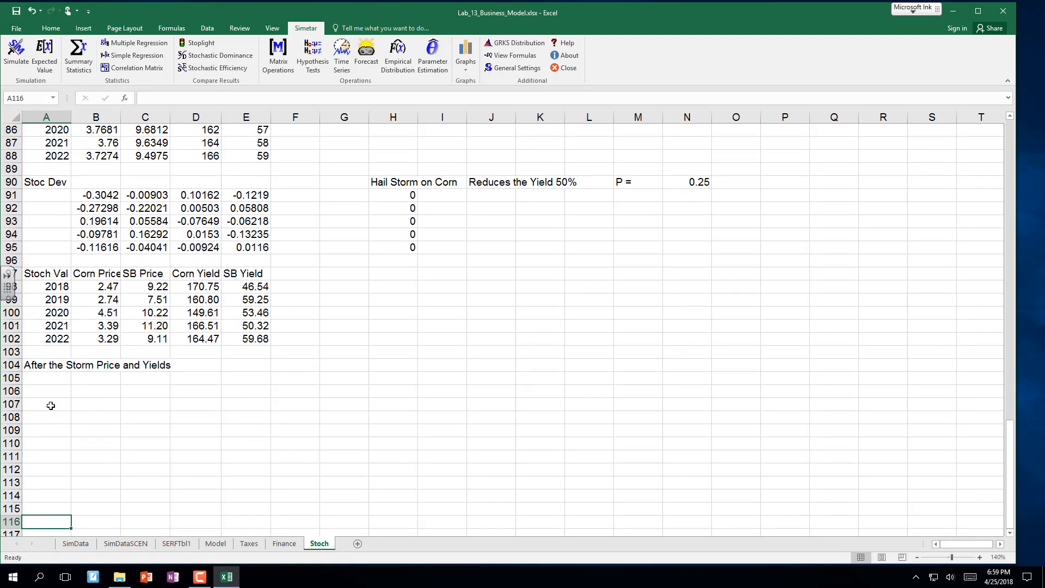
pyautogui.press('Down')
pyautogui.press('Down')
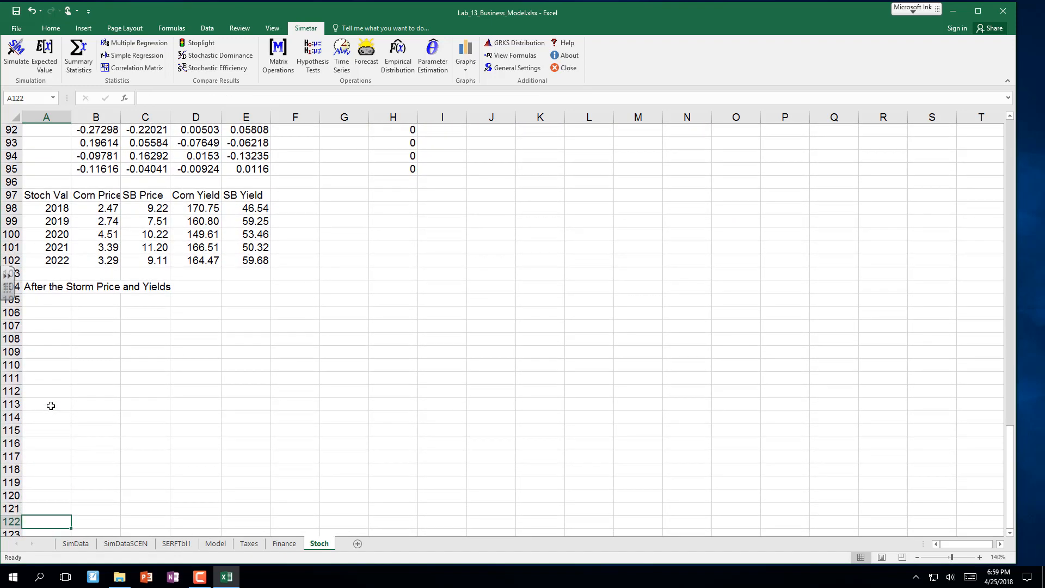
pyautogui.click(98, 303)
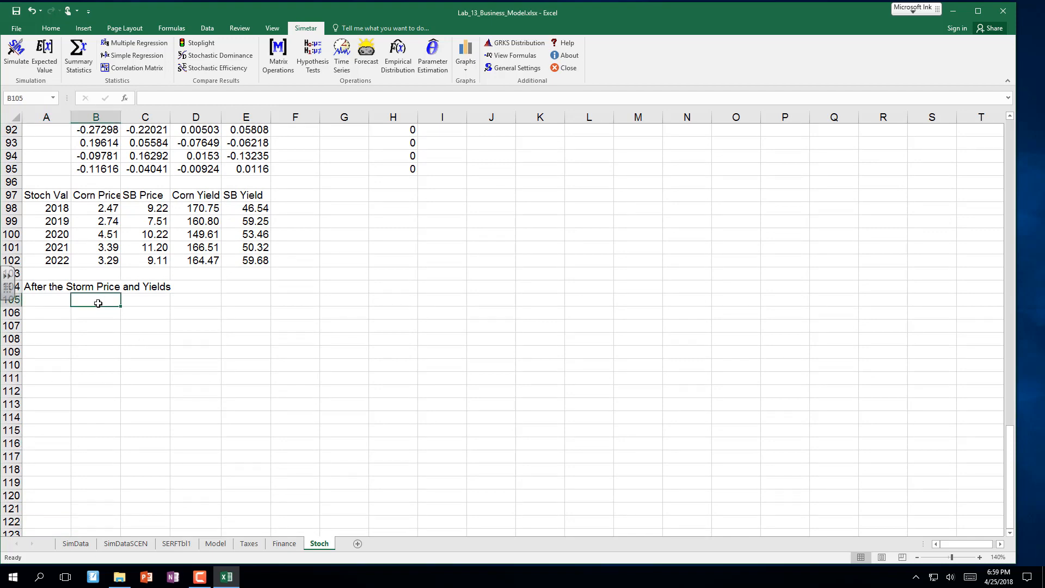
pyautogui.write('=')
pyautogui.click(91, 197)
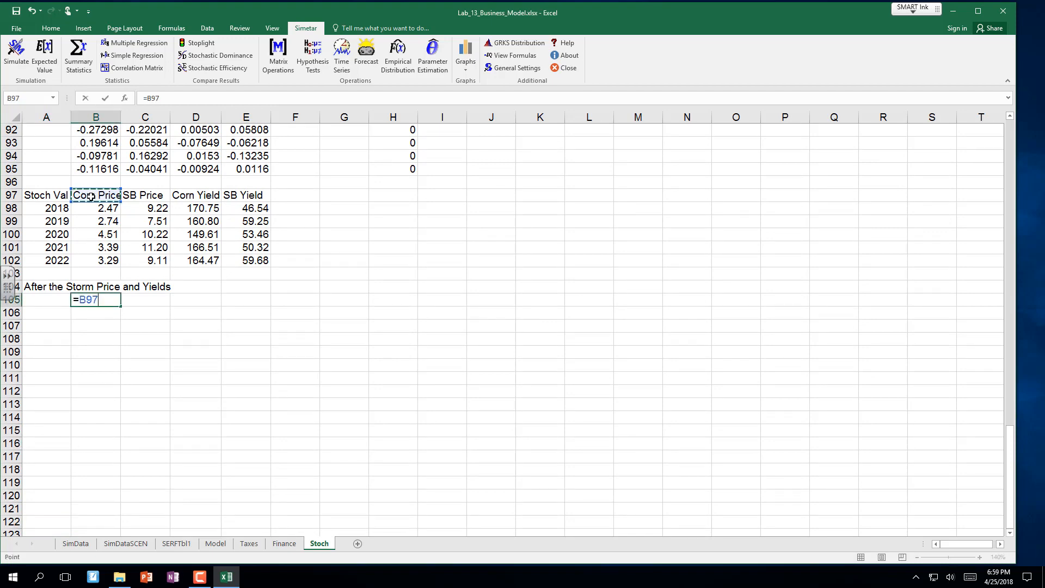
pyautogui.press('Return')
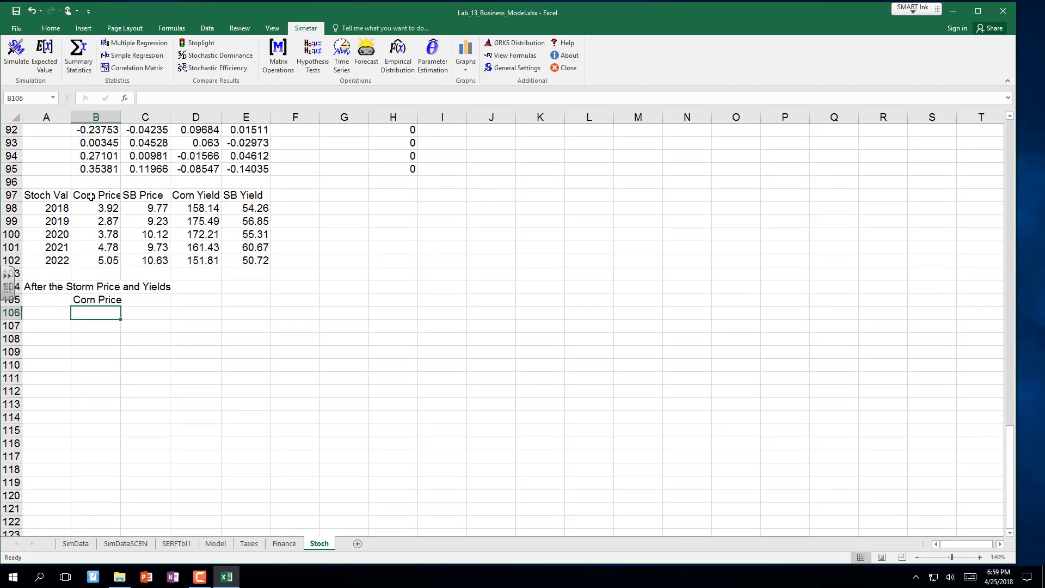
pyautogui.click(101, 301)
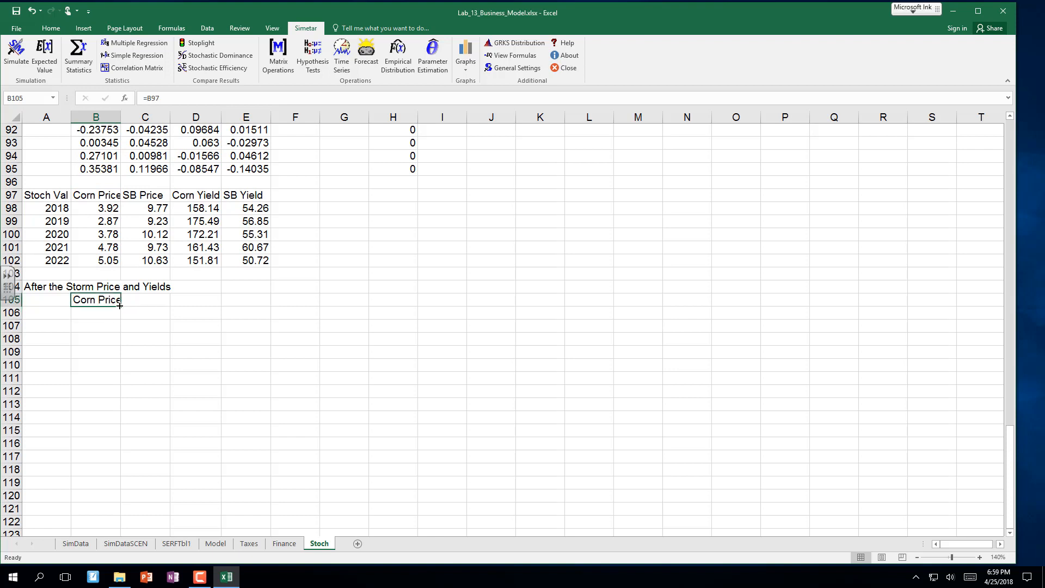
pyautogui.moveTo(120, 305); pyautogui.dragTo(271, 373)
# Step: Clear the linked corn yield formulas in D106:D110 of the after-storm table
pyautogui.click(195, 313)
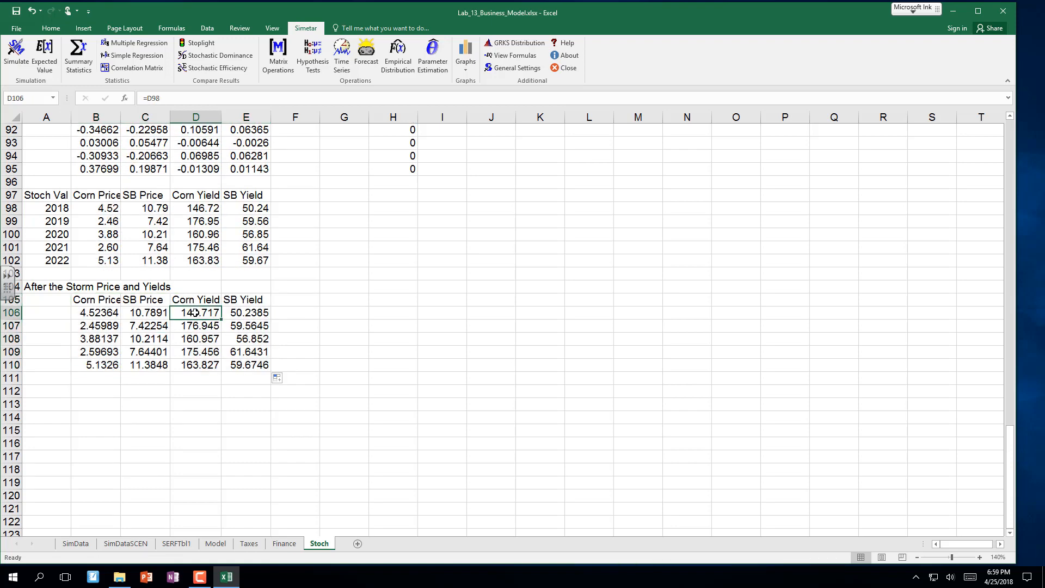
pyautogui.moveTo(196, 313); pyautogui.dragTo(197, 364)
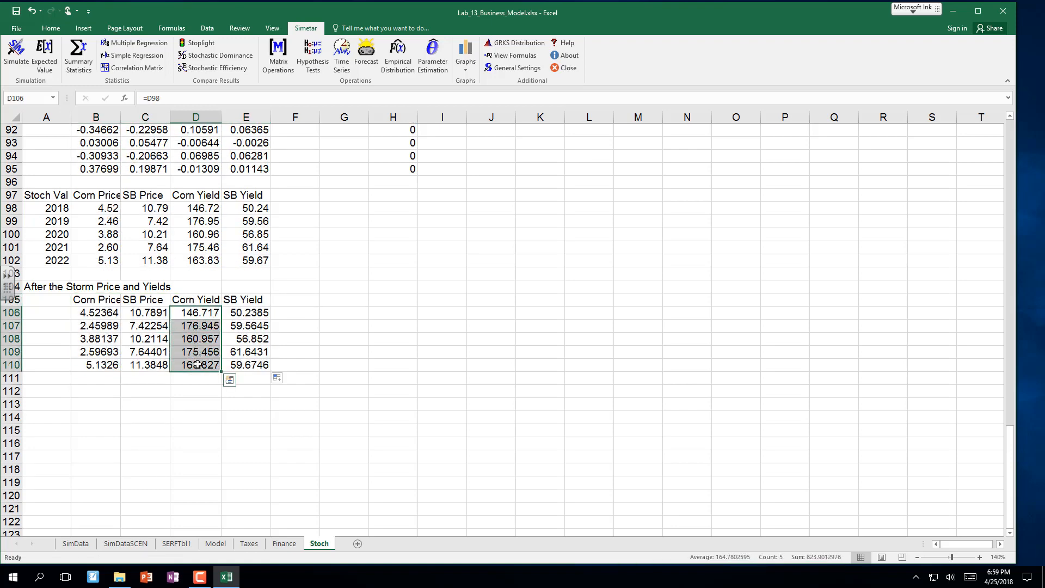
pyautogui.press('Delete')
# Step: Enter =IF(H91=1,D98*0.50,D98) as the 2018 after-storm corn yield in D106 and copy it down through D110
pyautogui.press('Up')
pyautogui.press('Up')
pyautogui.press('Up')
pyautogui.press('Up')
pyautogui.press('Up')
pyautogui.press('Up')
pyautogui.press('Up')
pyautogui.press('Up')
pyautogui.press('Up')
pyautogui.press('Up')
pyautogui.press('Up')
pyautogui.press('Up')
pyautogui.press('Up')
pyautogui.press('Up')
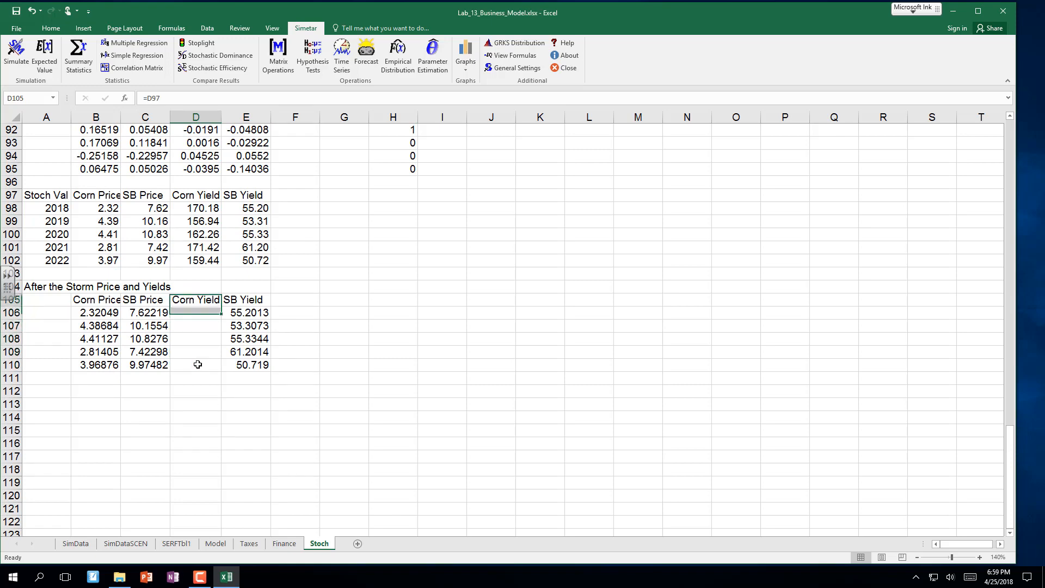
pyautogui.press('Up')
pyautogui.press('Up')
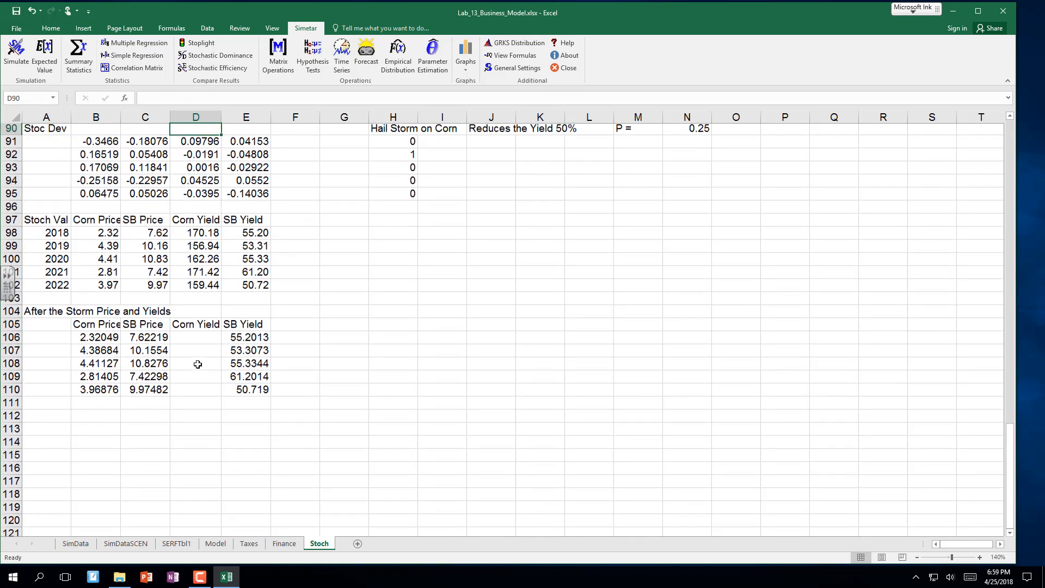
pyautogui.press('Down')
pyautogui.click(205, 339)
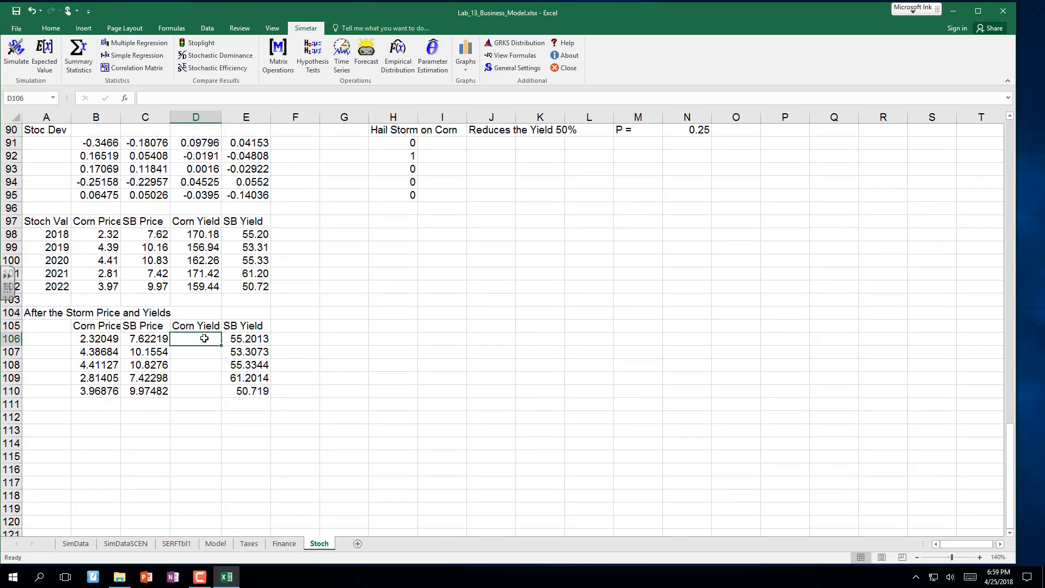
pyautogui.write('=if(')
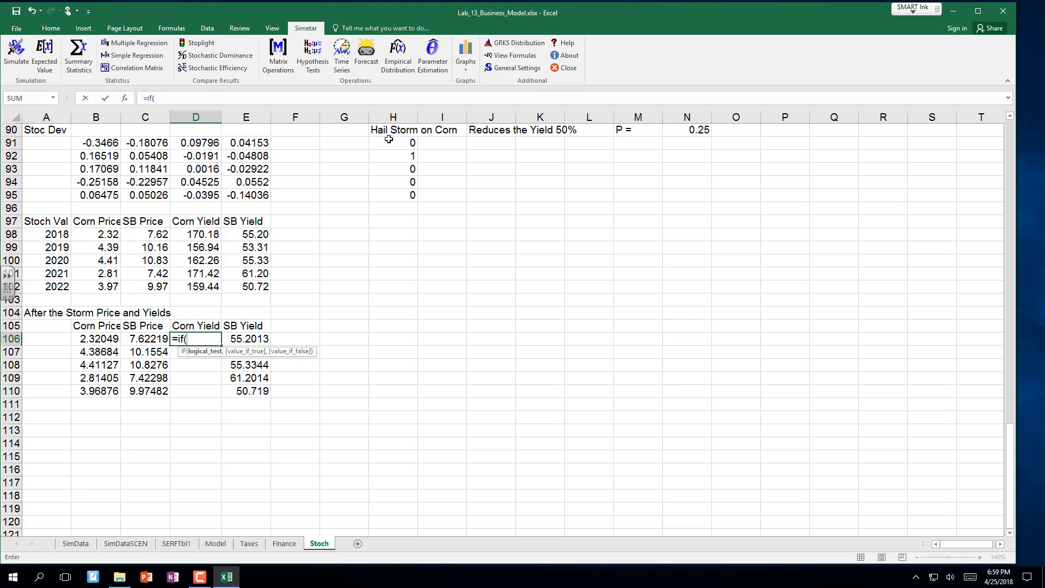
pyautogui.click(388, 141)
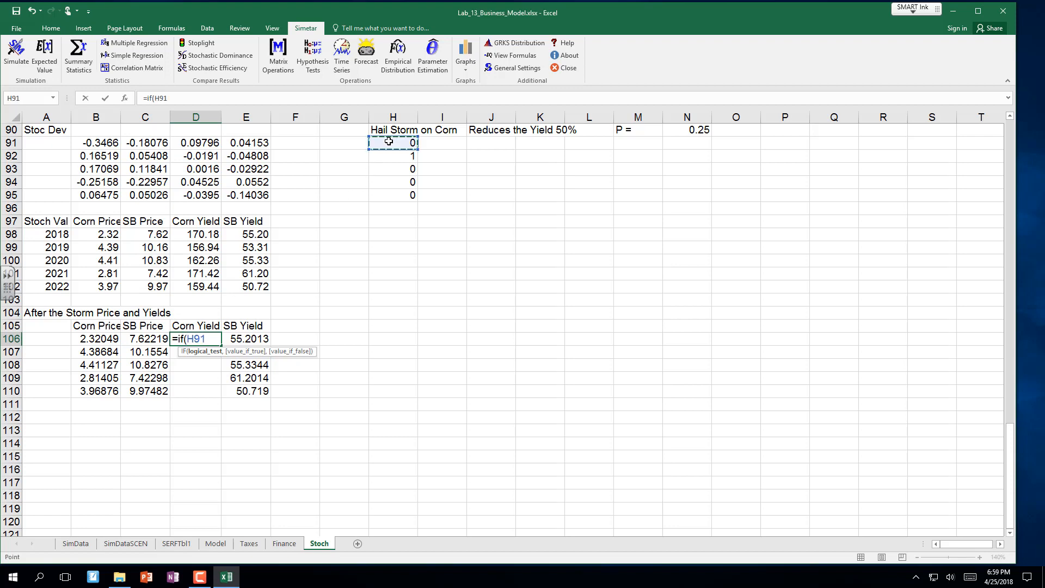
pyautogui.write('=1')
pyautogui.write(',')
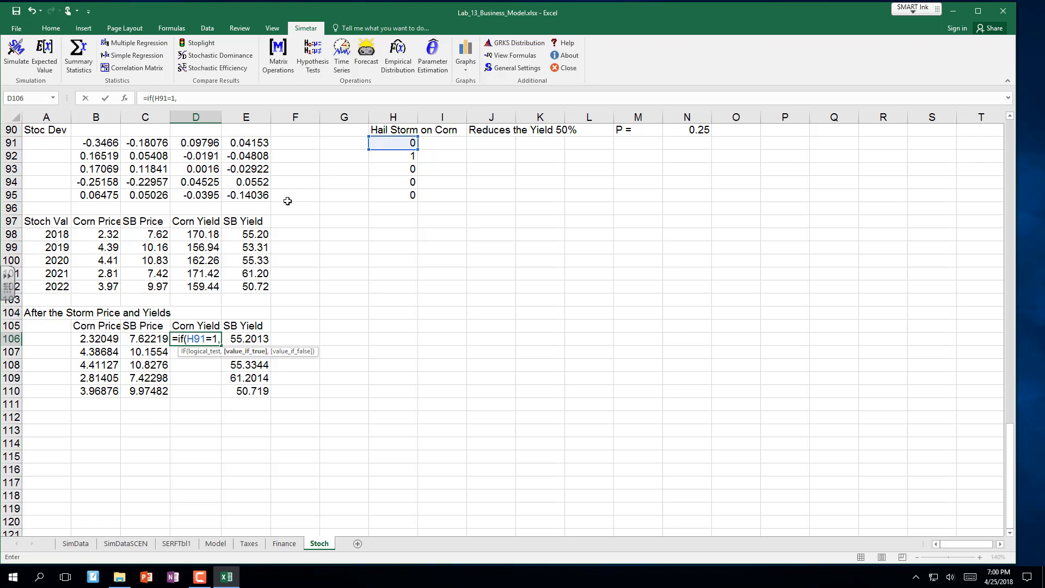
pyautogui.click(206, 233)
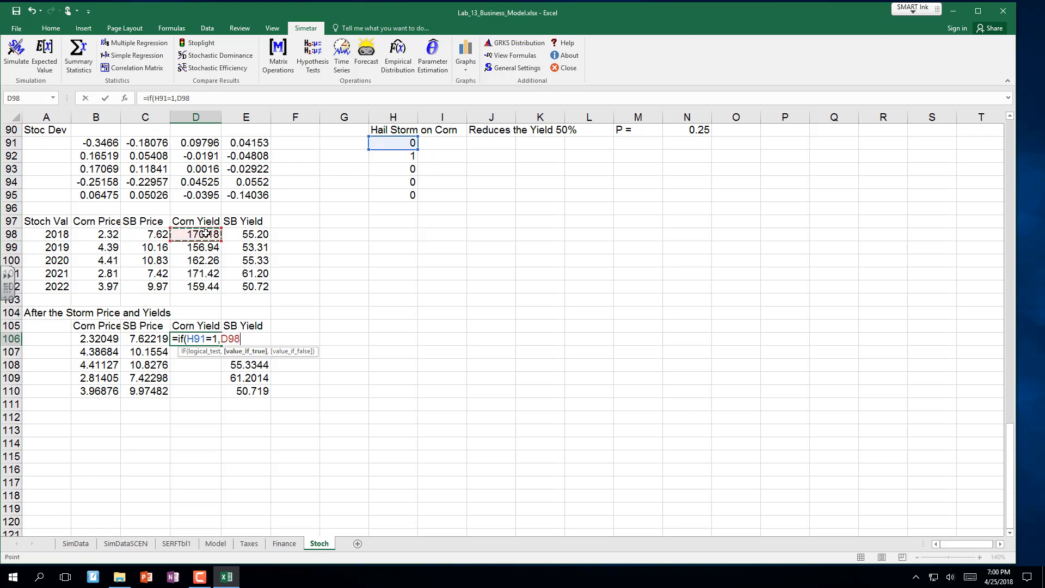
pyautogui.write('*0.50,')
pyautogui.click(204, 234)
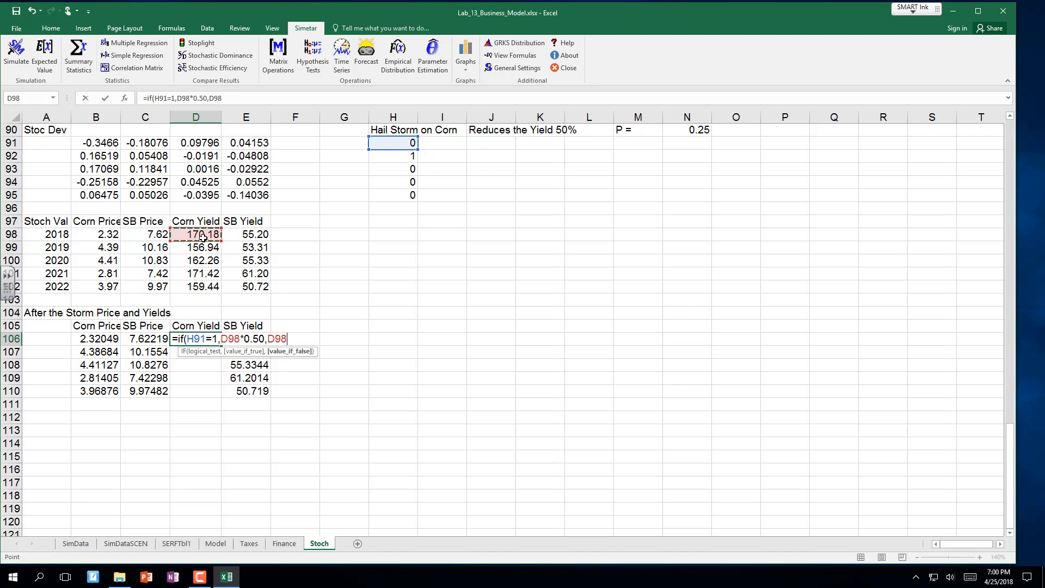
pyautogui.write(')')
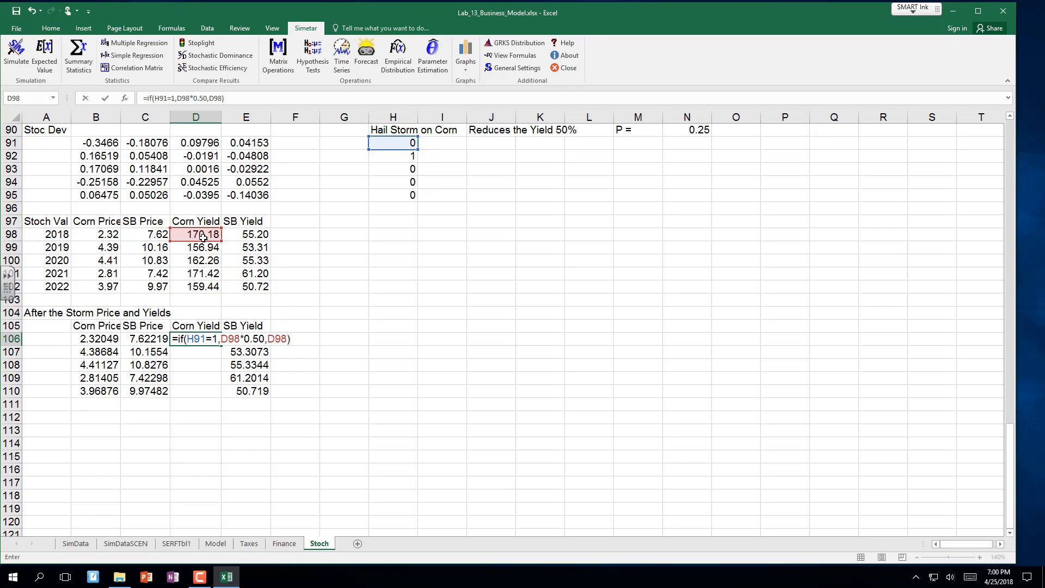
pyautogui.press('Return')
pyautogui.click(188, 337)
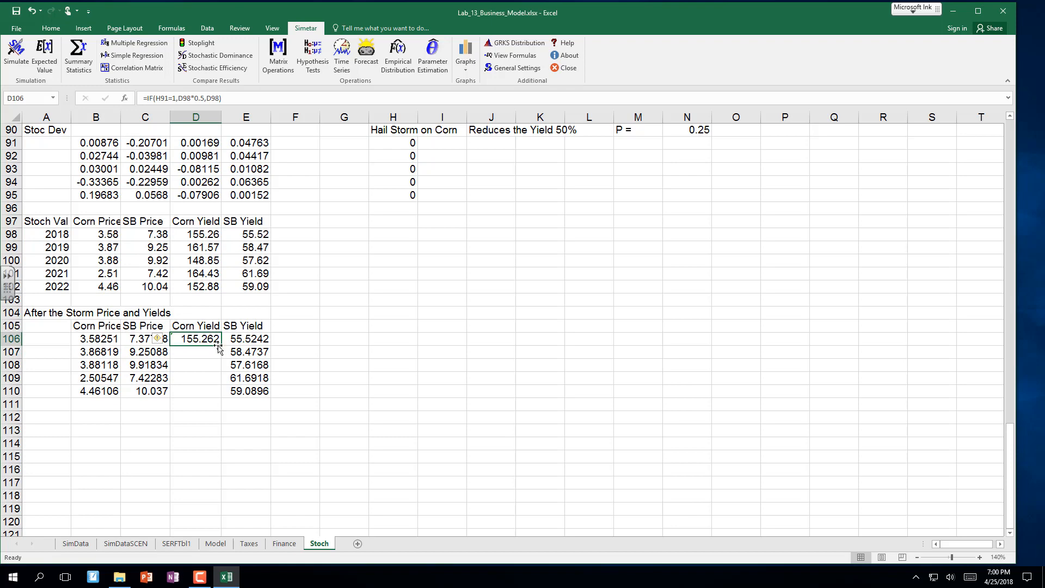
pyautogui.moveTo(218, 349); pyautogui.dragTo(215, 398)
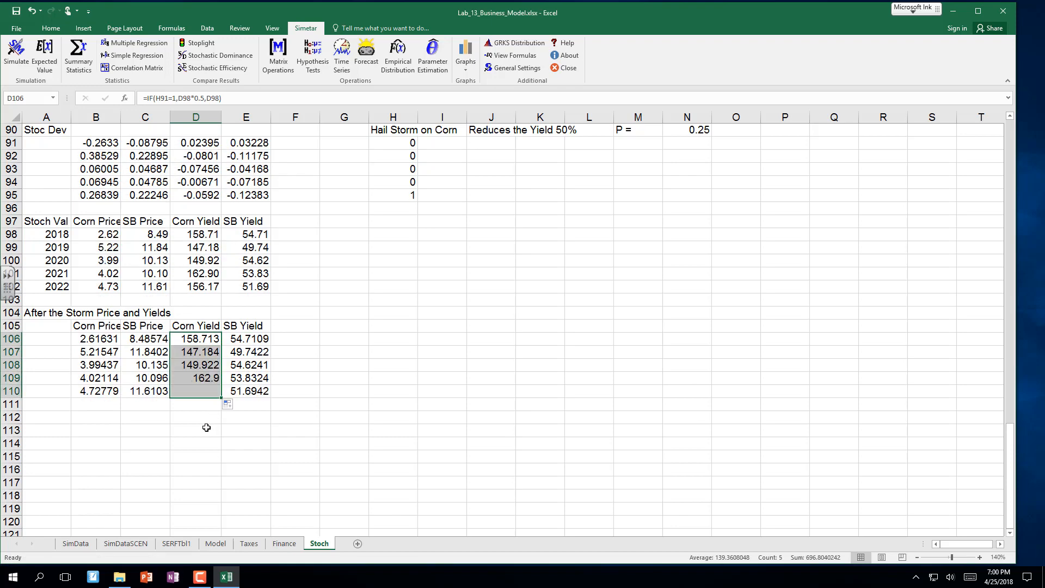
# Step: Show the text of the 2022 after-storm corn yield formula in D112 with =VFORMULA(D110)
pyautogui.click(200, 416)
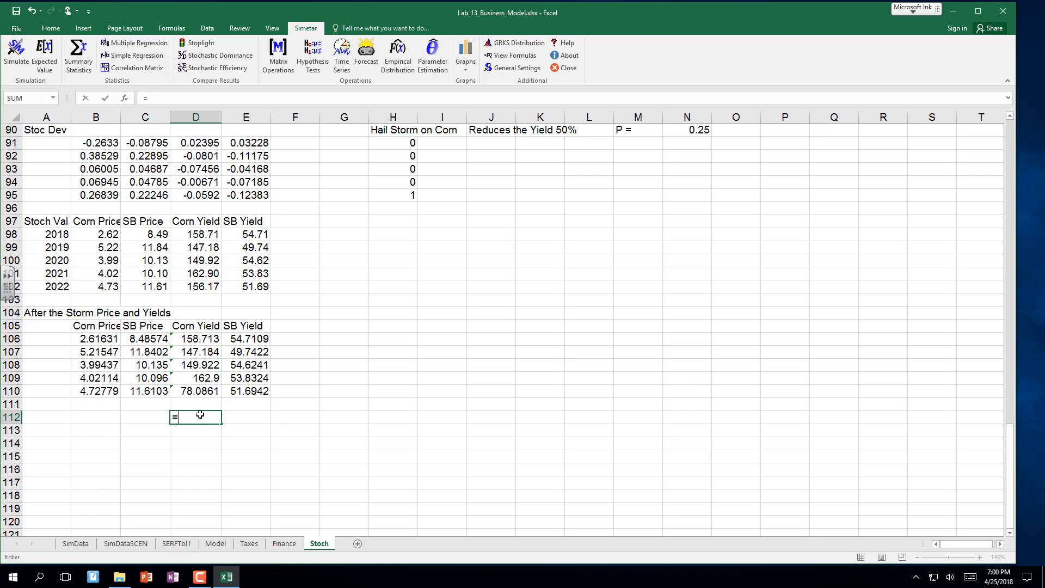
pyautogui.write('=vformula(')
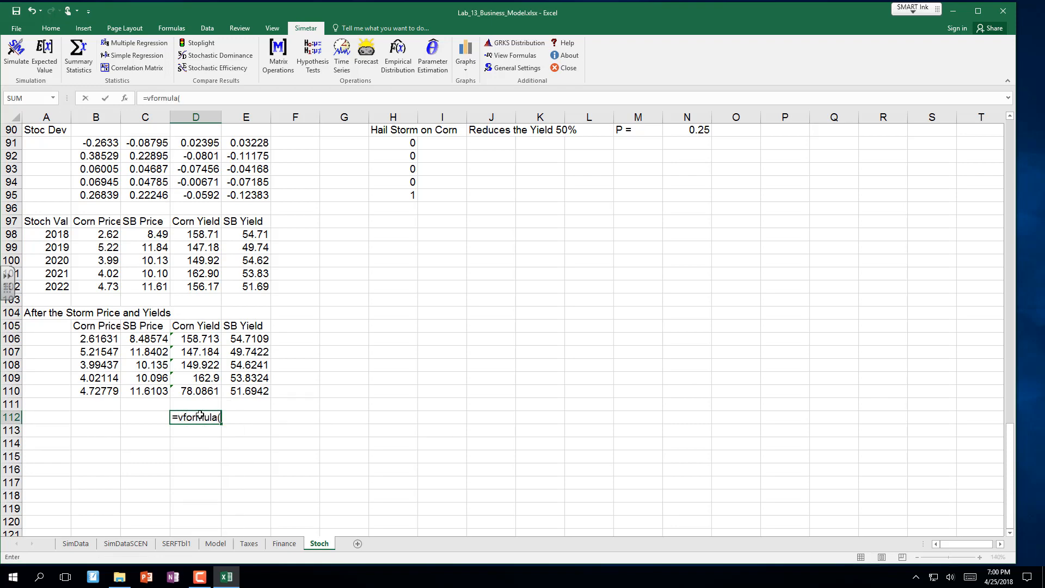
pyautogui.press('Up')
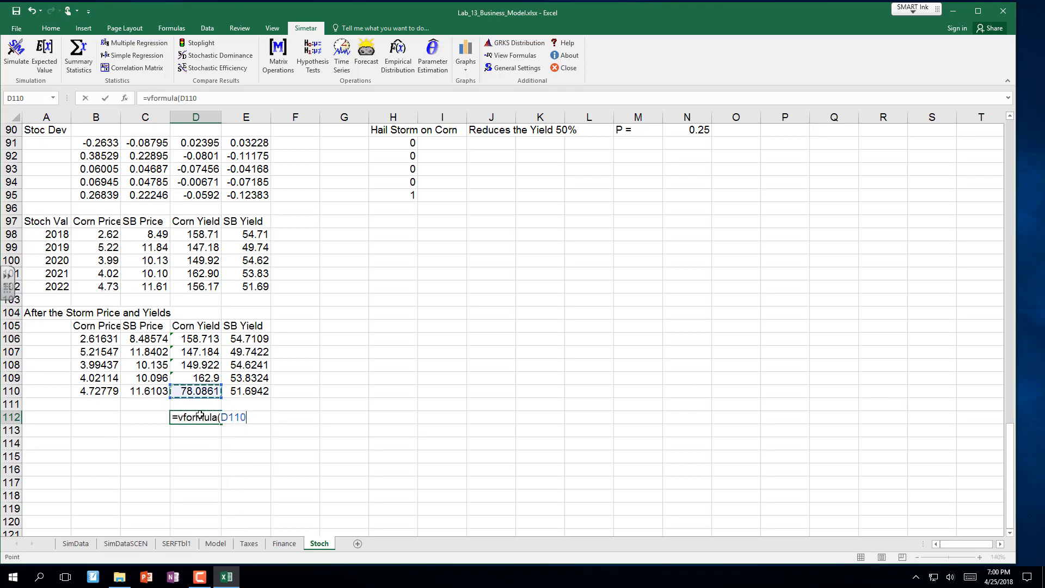
pyautogui.press('Return')
pyautogui.click(209, 418)
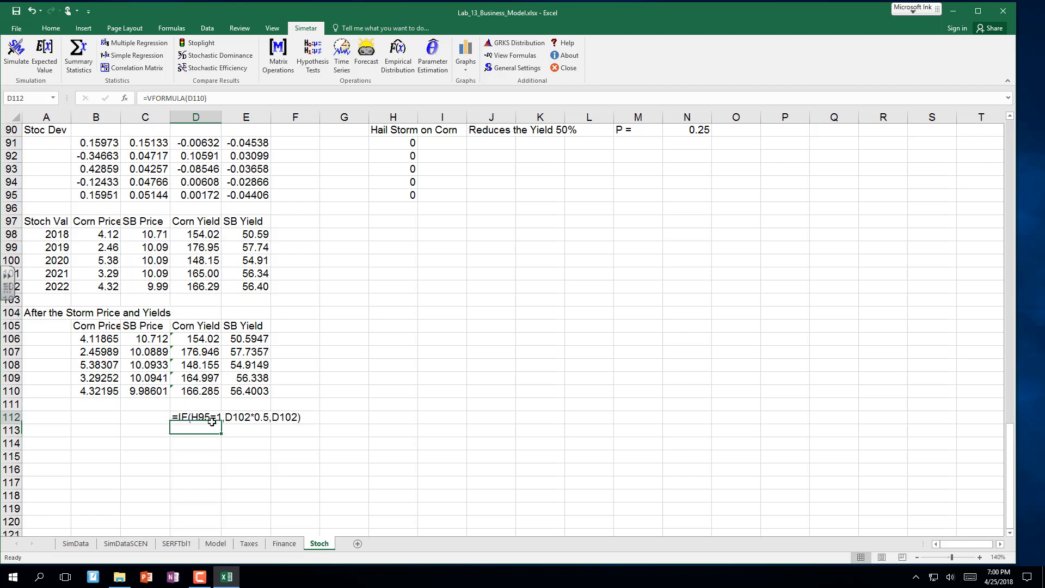
# Step: Override the 2018 hail storm cell H91 with 1 to test the corn yield in D106, and undo the override
pyautogui.click(399, 146)
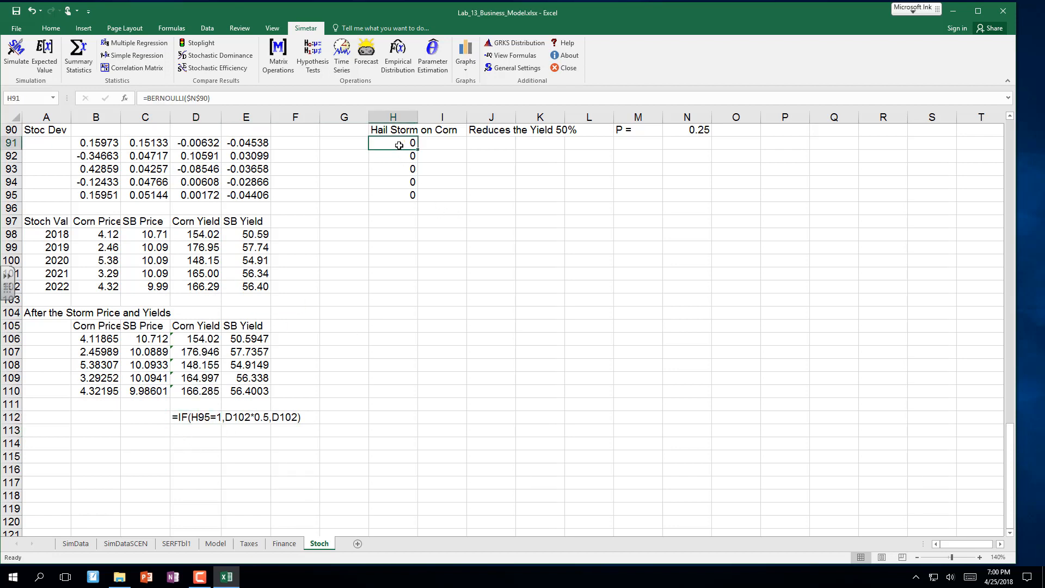
pyautogui.write('1')
pyautogui.press('Return')
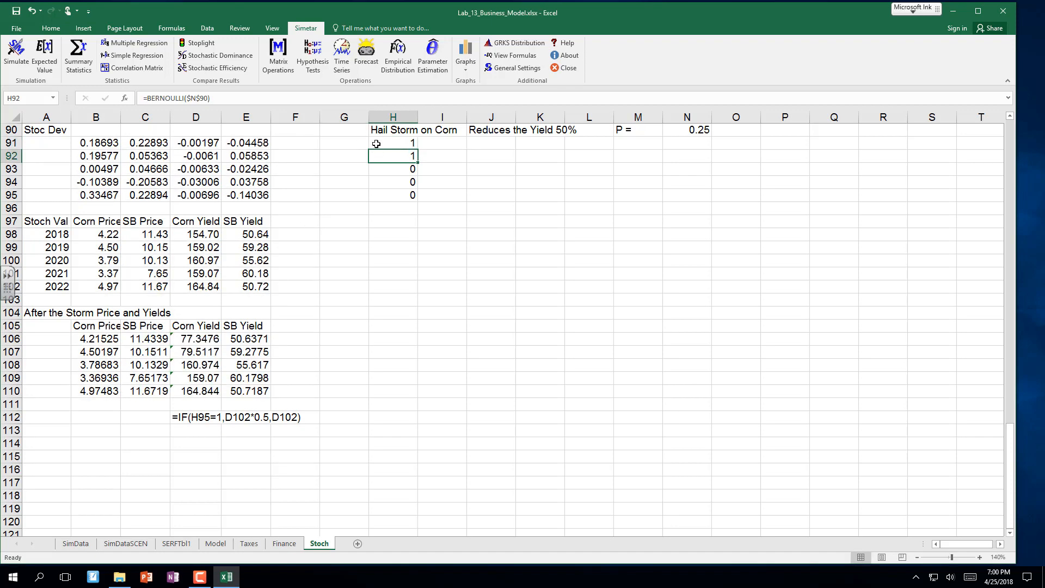
pyautogui.click(203, 339)
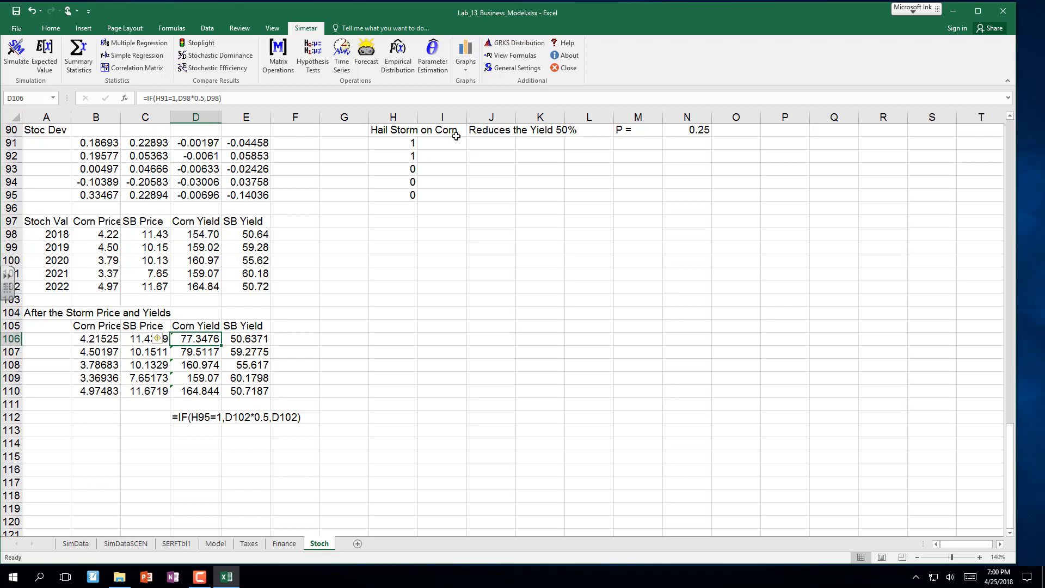
pyautogui.click(404, 144)
pyautogui.press('F9')
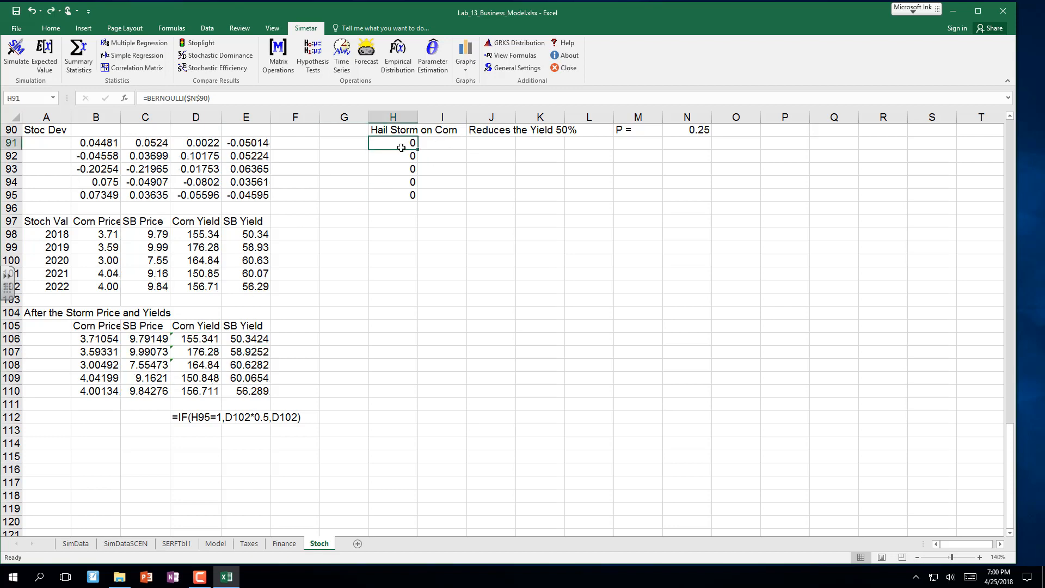
# Step: Link the year labels of the after-storm table with =A98 in A106 and copy the formula down through A110
pyautogui.click(63, 335)
pyautogui.write('=')
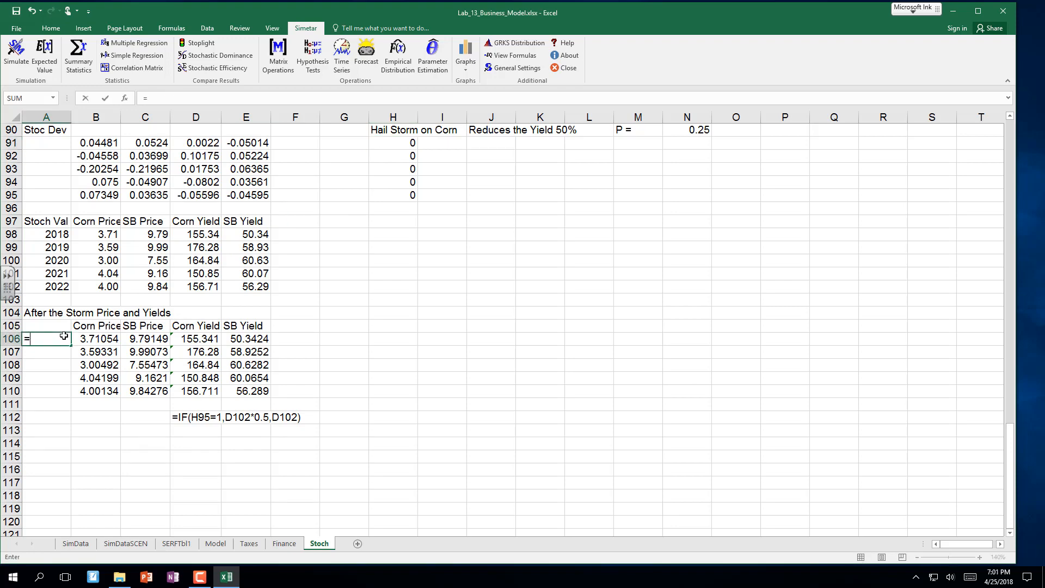
pyautogui.click(64, 234)
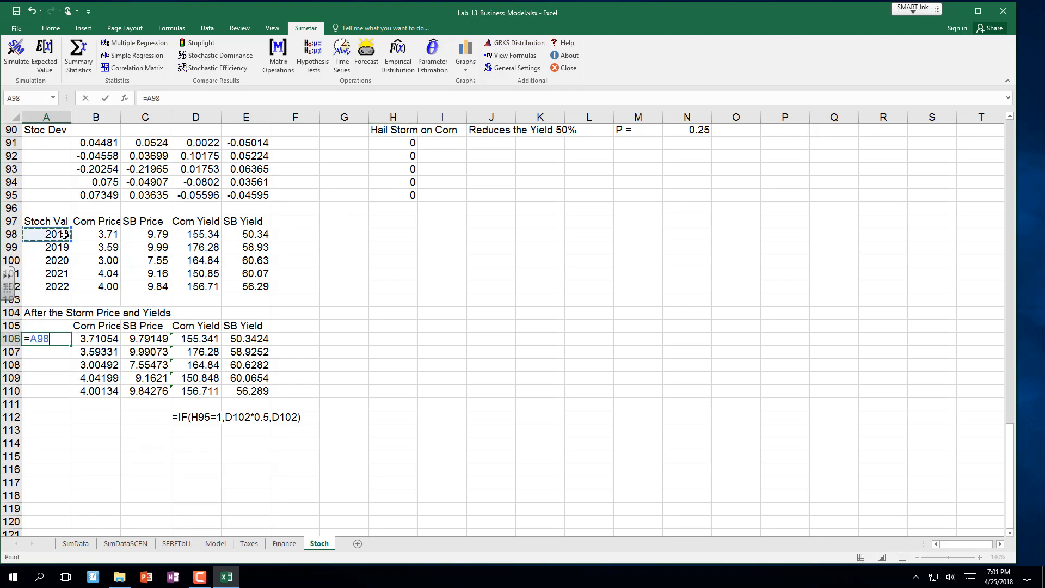
pyautogui.press('Return')
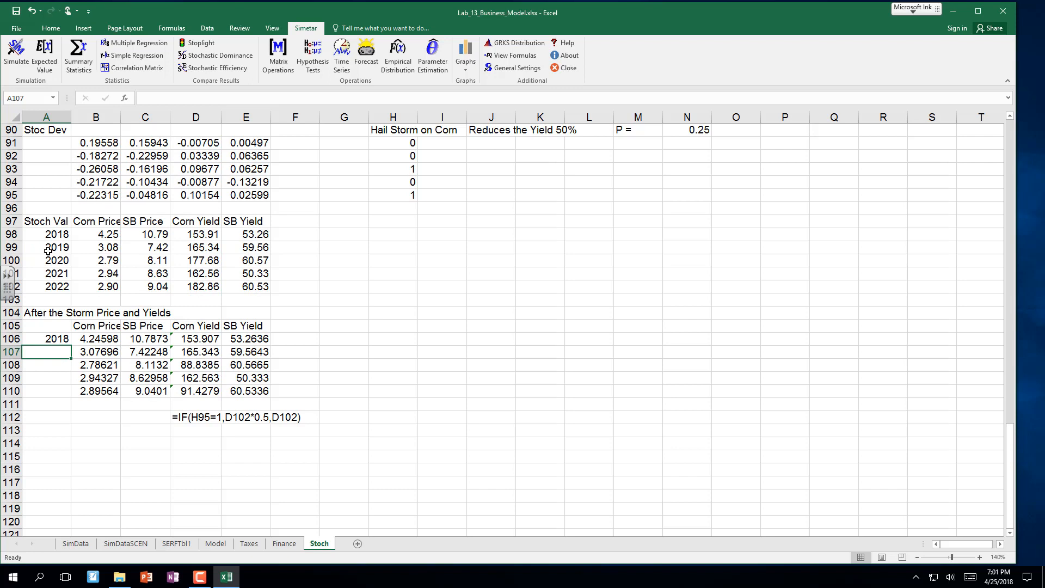
pyautogui.click(58, 337)
pyautogui.moveTo(72, 345); pyautogui.dragTo(64, 401)
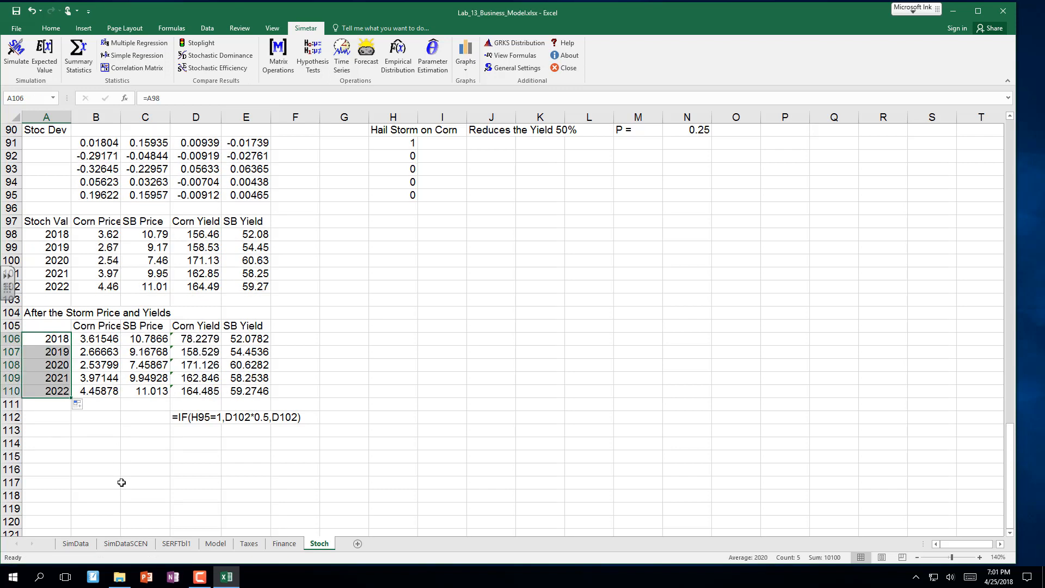
# Step: Clear the transposed stochastic price and yield table in A83:F87 of the Model sheet
pyautogui.click(215, 543)
pyautogui.scroll(3, 153, 394)
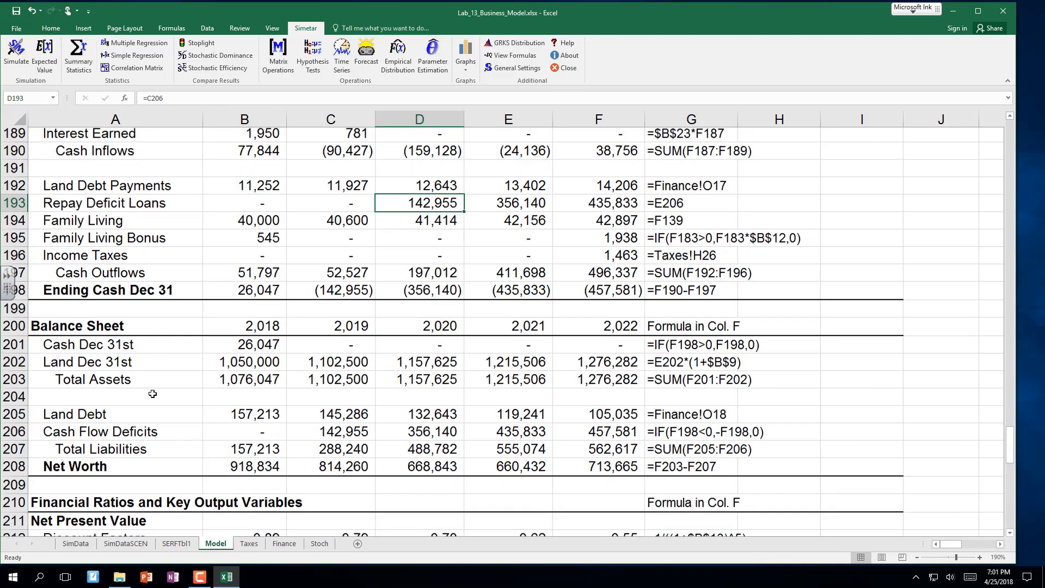
pyautogui.scroll(20, 152, 393)
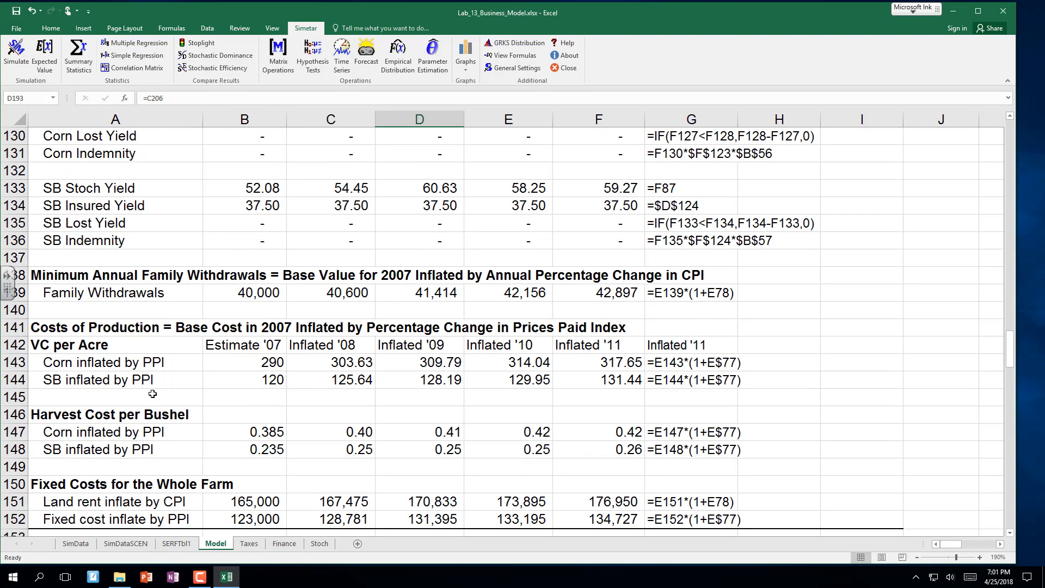
pyautogui.scroll(7, 153, 394)
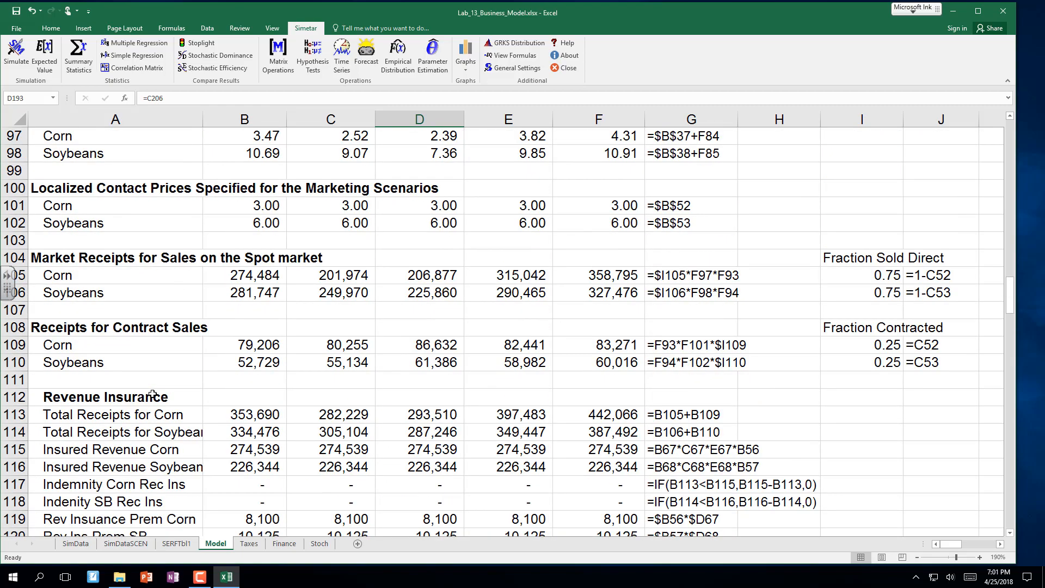
pyautogui.scroll(7, 152, 393)
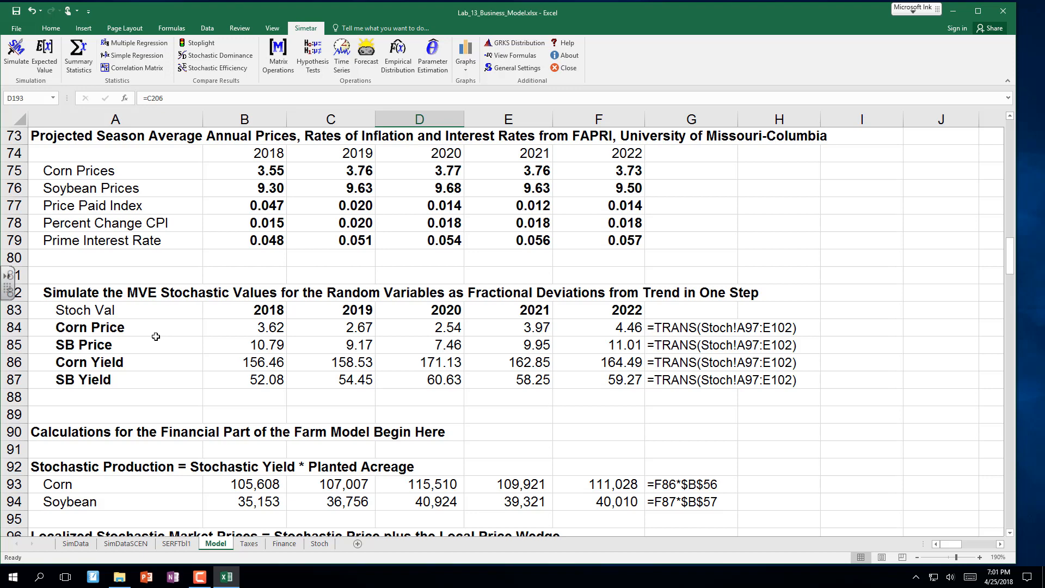
pyautogui.moveTo(77, 311); pyautogui.dragTo(574, 380)
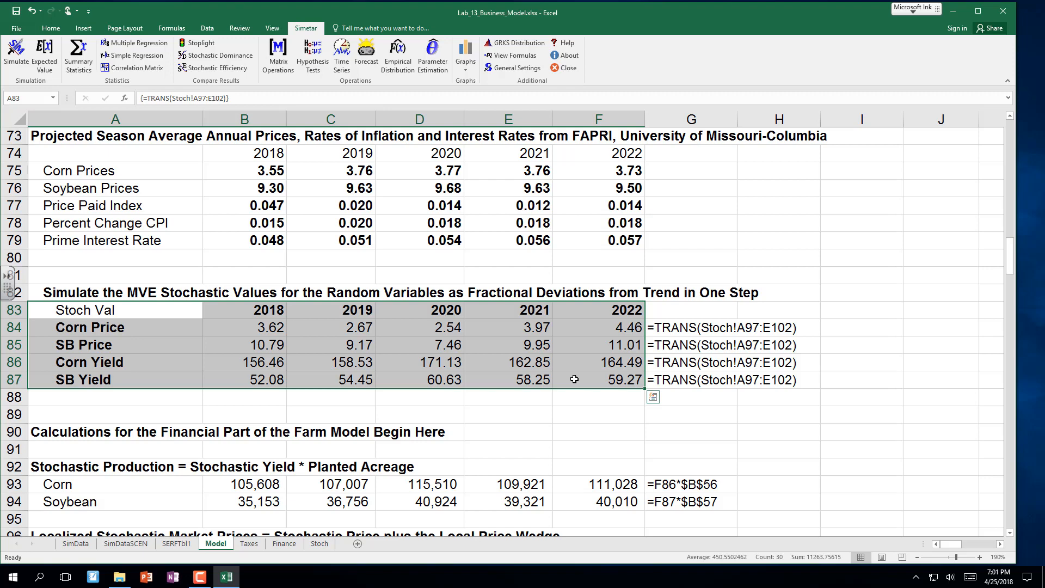
pyautogui.press('Delete')
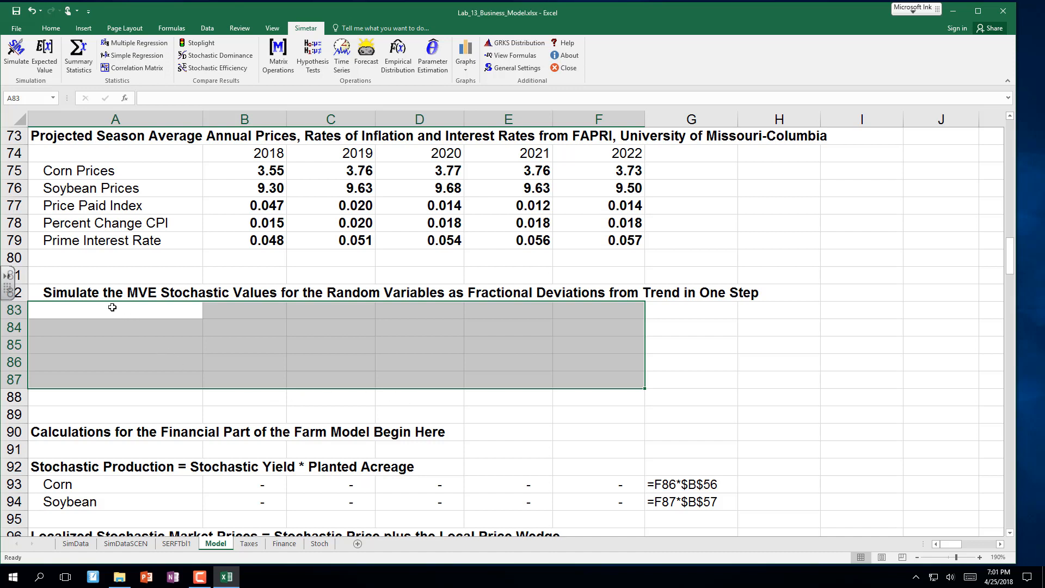
# Step: Enter the array formula =TRANS(Stoch!A105:E110) across A83:F87 to bring the after-storm prices and yields into the Model sheet
pyautogui.write('=tans')
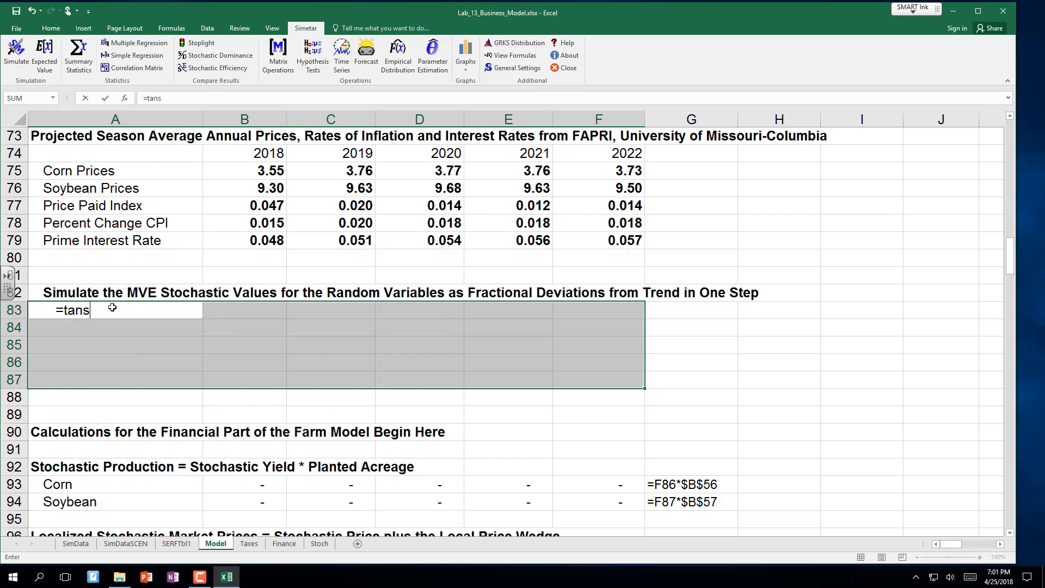
pyautogui.write('(')
pyautogui.press('BackSpace')
pyautogui.press('BackSpace')
pyautogui.press('BackSpace')
pyautogui.press('BackSpace')
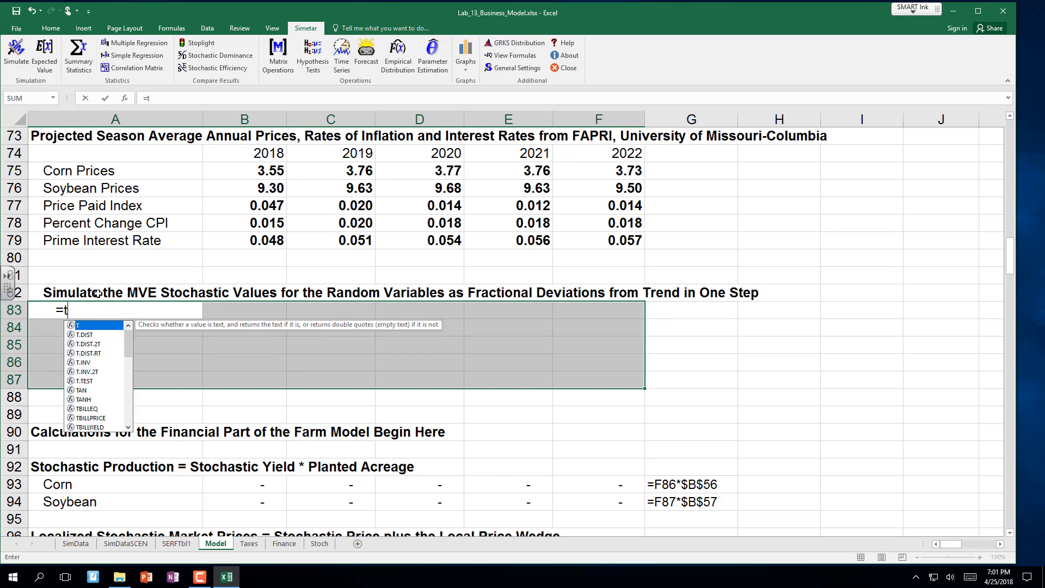
pyautogui.write('rans')
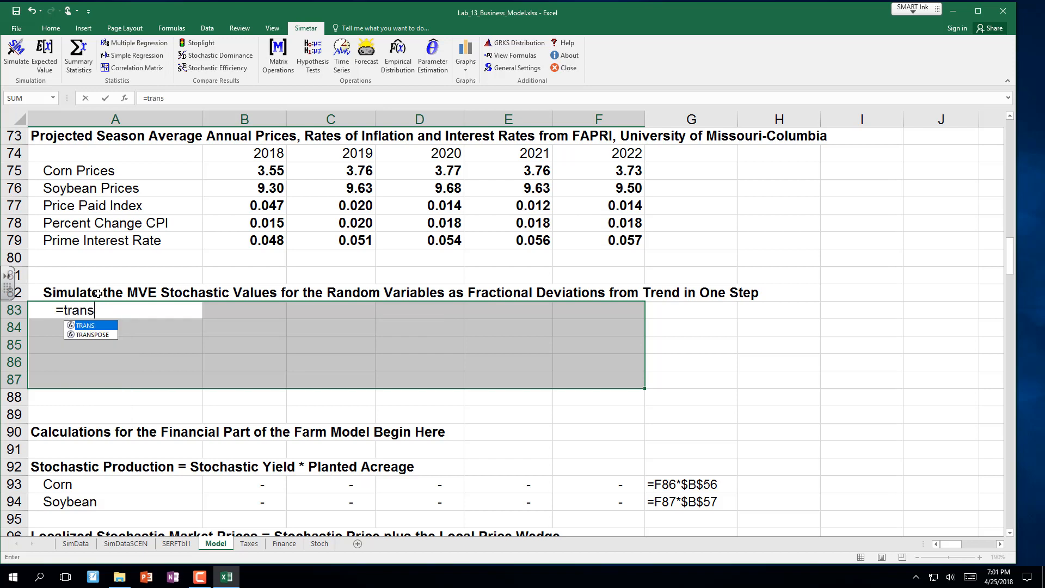
pyautogui.write('(')
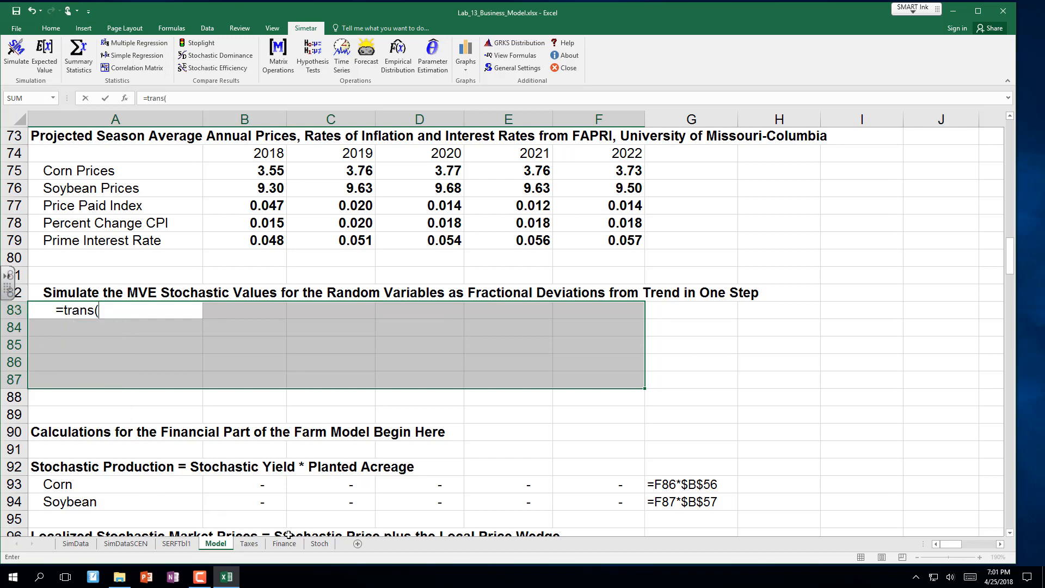
pyautogui.click(317, 545)
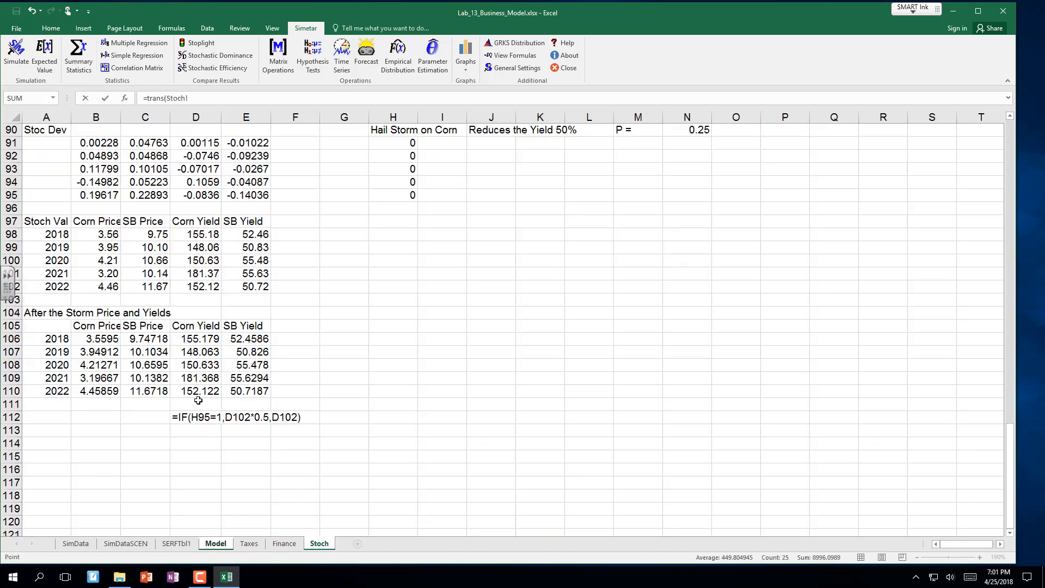
pyautogui.moveTo(46, 326); pyautogui.dragTo(246, 390)
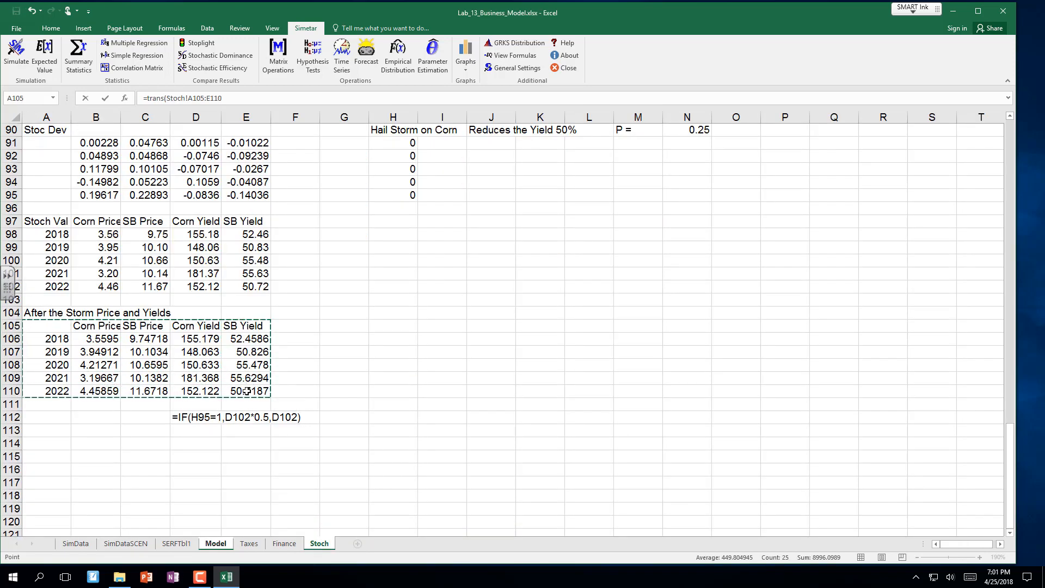
pyautogui.write(')')
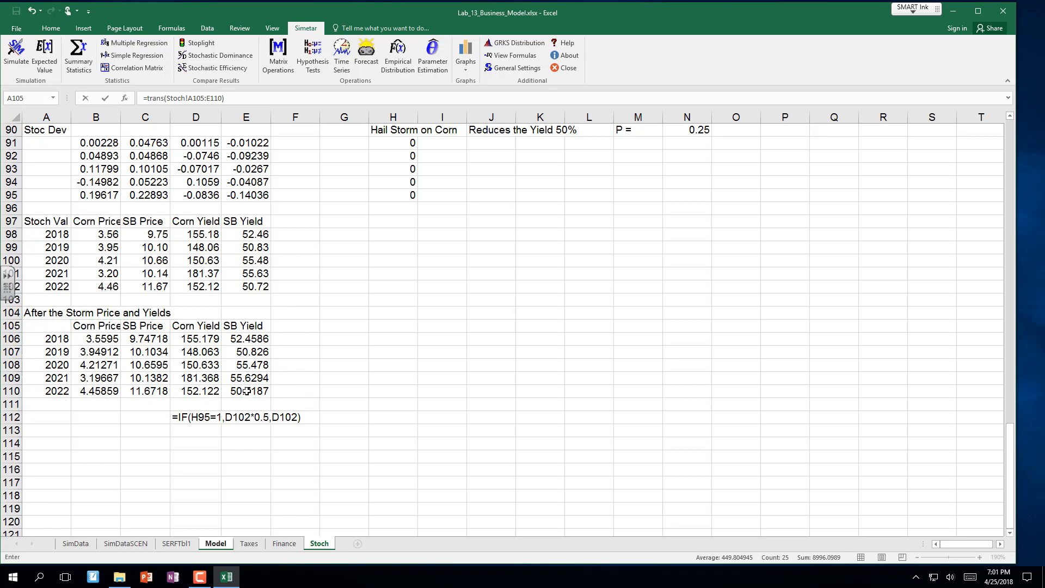
pyautogui.hotkey('ctrl', 'shift', 'Return')
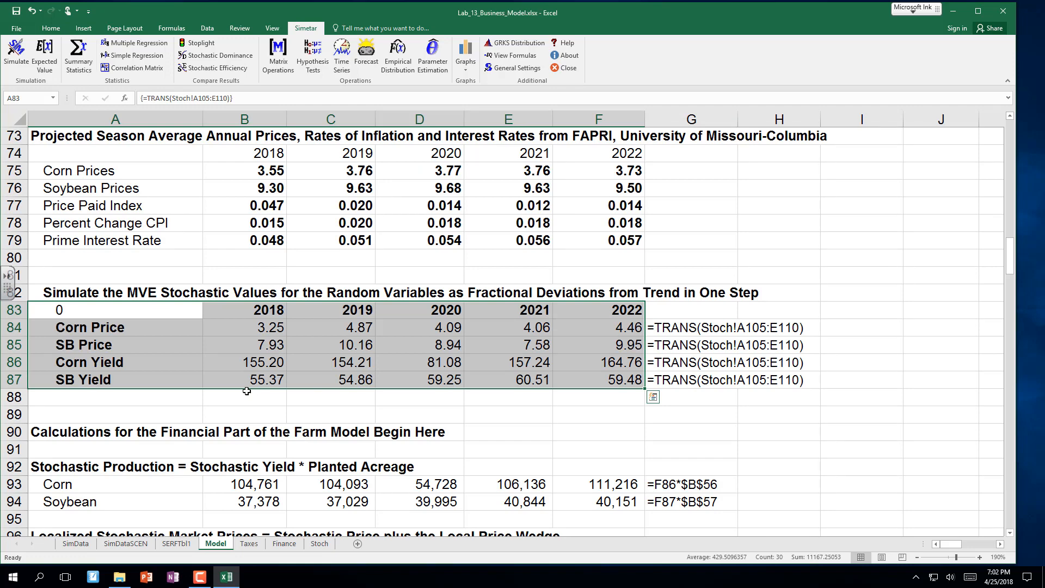
# Step: Examine the Model sheet's stochastic yields, production and local prices, and recalculate several times to check how hail affects corn
pyautogui.press('Down')
pyautogui.press('Down')
pyautogui.press('Down')
pyautogui.press('Down')
pyautogui.press('Down')
pyautogui.press('Down')
pyautogui.press('Down')
pyautogui.press('Down')
pyautogui.press('Down')
pyautogui.press('Down')
pyautogui.press('Down')
pyautogui.press('Down')
pyautogui.press('Down')
pyautogui.press('Down')
pyautogui.press('Down')
pyautogui.press('Down')
pyautogui.press('Down')
pyautogui.press('Down')
pyautogui.press('Down')
pyautogui.press('Down')
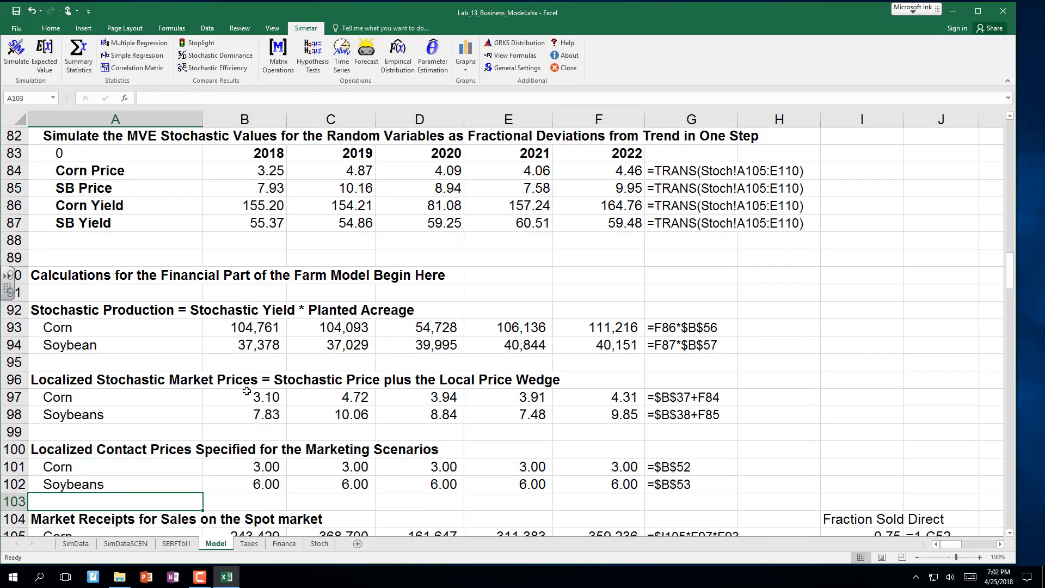
pyautogui.press('Up')
pyautogui.press('Up')
pyautogui.press('Up')
pyautogui.press('Up')
pyautogui.press('Up')
pyautogui.press('Up')
pyautogui.press('Up')
pyautogui.press('Up')
pyautogui.press('Up')
pyautogui.press('Up')
pyautogui.press('Up')
pyautogui.press('Up')
pyautogui.press('Up')
pyautogui.press('Up')
pyautogui.press('Up')
pyautogui.press('Up')
pyautogui.press('Up')
pyautogui.press('Up')
pyautogui.press('Up')
pyautogui.press('Up')
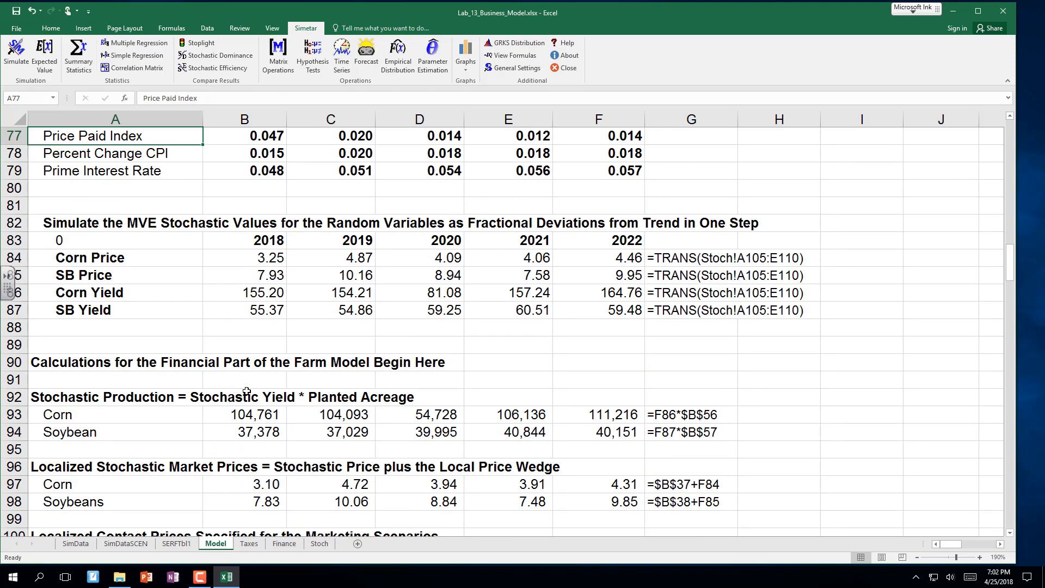
pyautogui.press('F9')
pyautogui.press('F9')
pyautogui.press('F9')
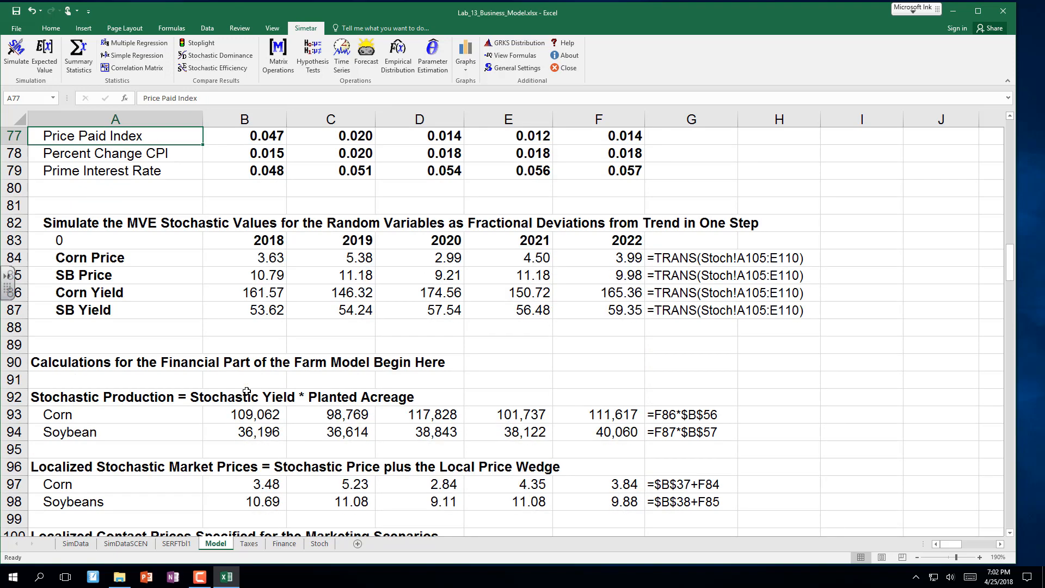
pyautogui.press('F9')
pyautogui.press('F9')
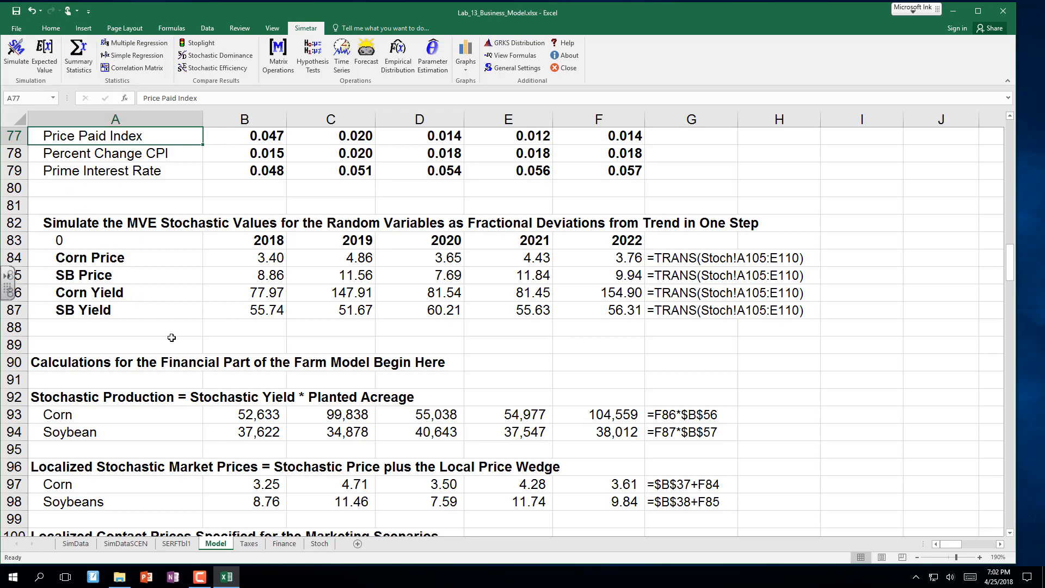
# Step: Run the stochastic simulation with 500 iterations and 4 scenarios, sending the output to the SimDataSCEN sheet
pyautogui.scroll(1, 171, 335)
pyautogui.scroll(-1, 171, 332)
pyautogui.click(16, 49)
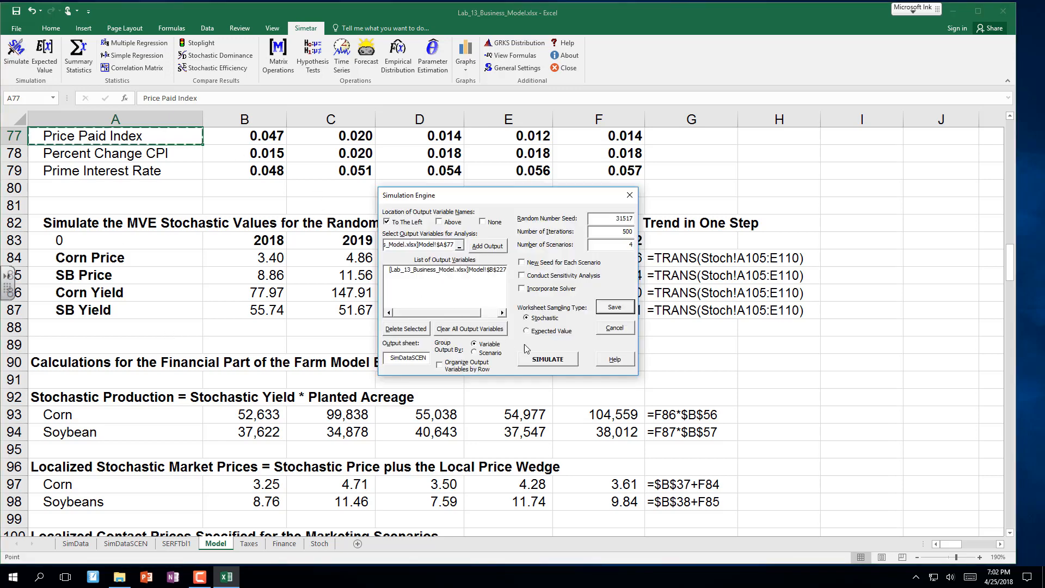
pyautogui.click(539, 356)
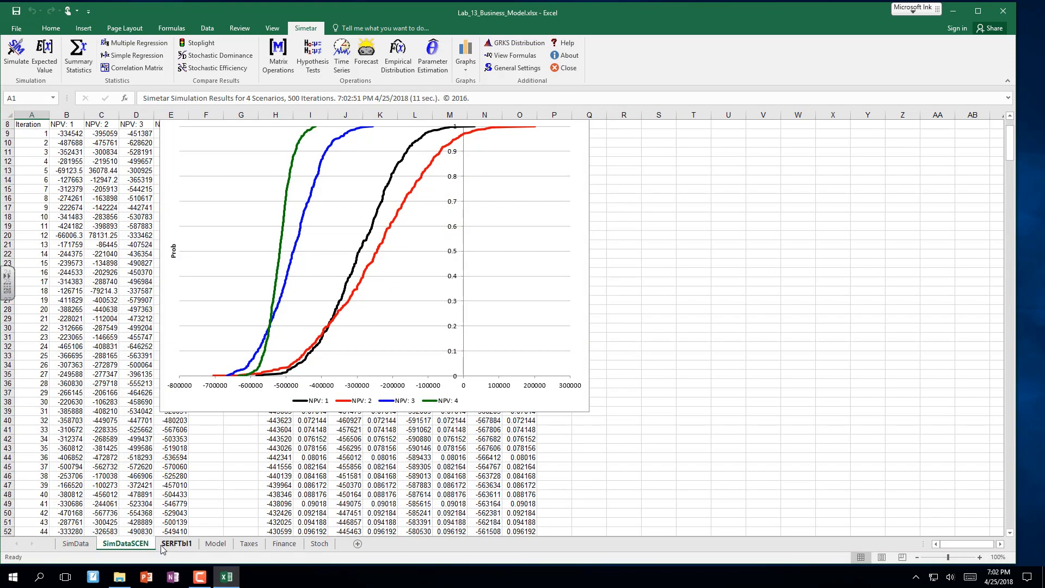
# Step: Compare the NPV distribution chart on SimDataSCEN with the crop mix, insurance coverage and premium scenarios on the Model sheet
pyautogui.click(216, 543)
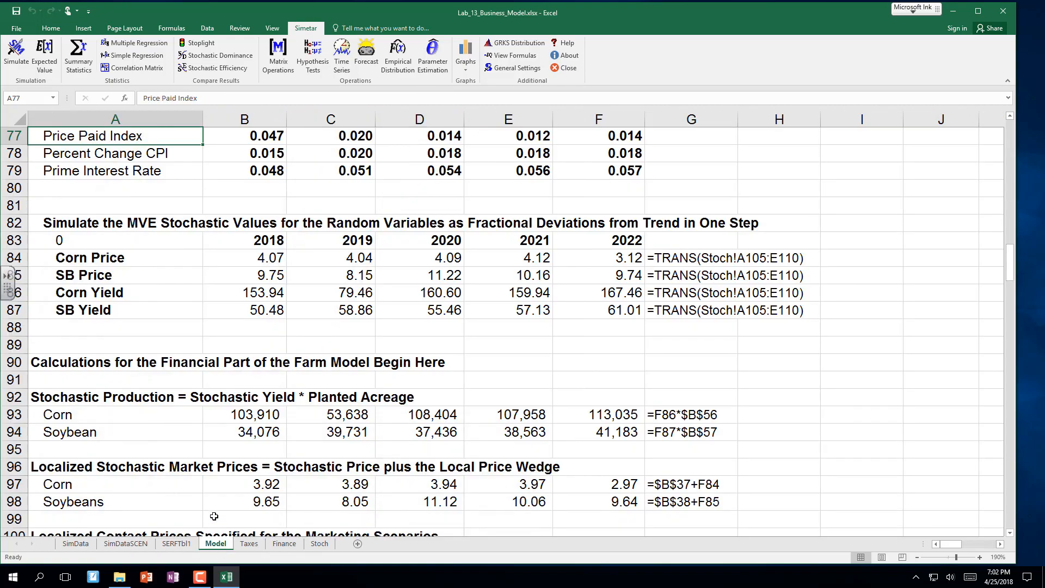
pyautogui.scroll(1, 213, 515)
pyautogui.scroll(-2, 213, 515)
pyautogui.scroll(-2, 213, 515)
pyautogui.scroll(14, 213, 515)
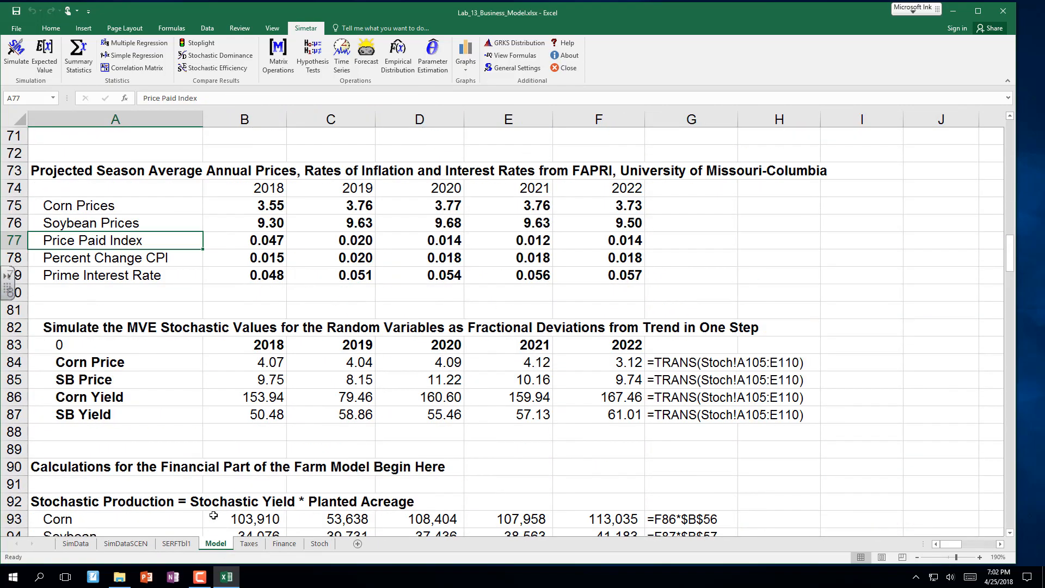
pyautogui.scroll(-1, 213, 515)
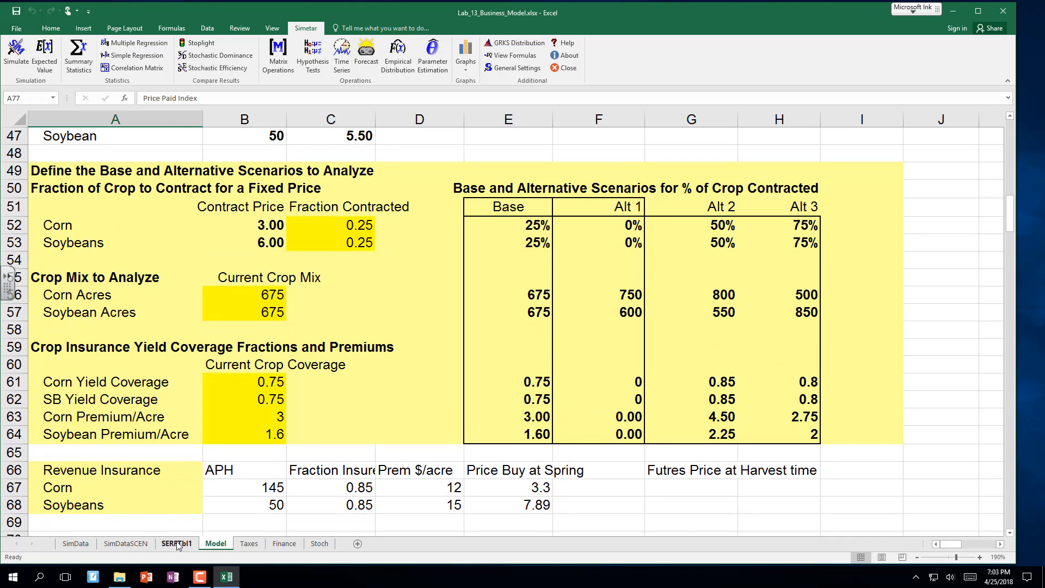
pyautogui.click(125, 544)
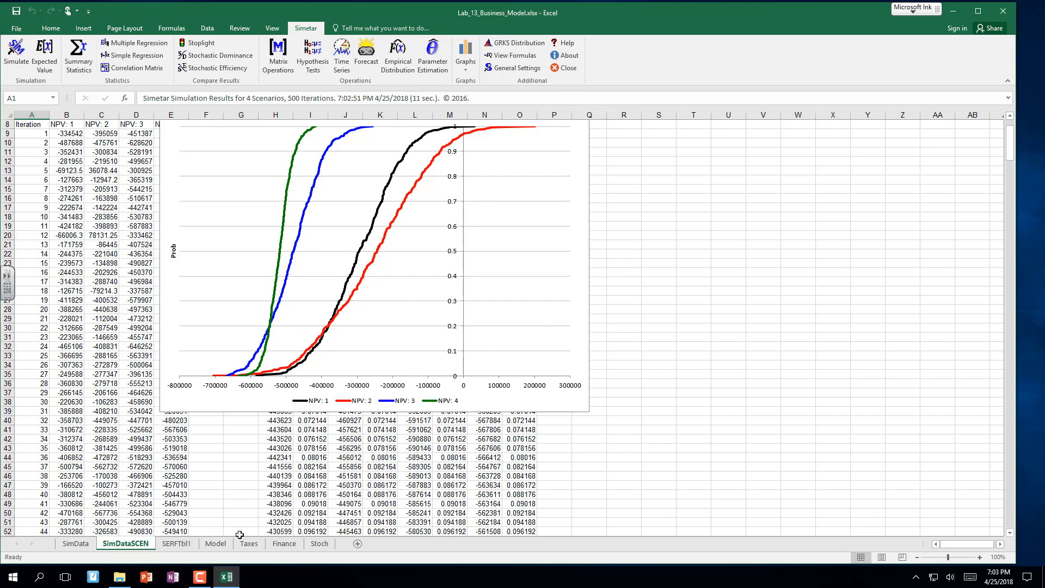
pyautogui.click(216, 543)
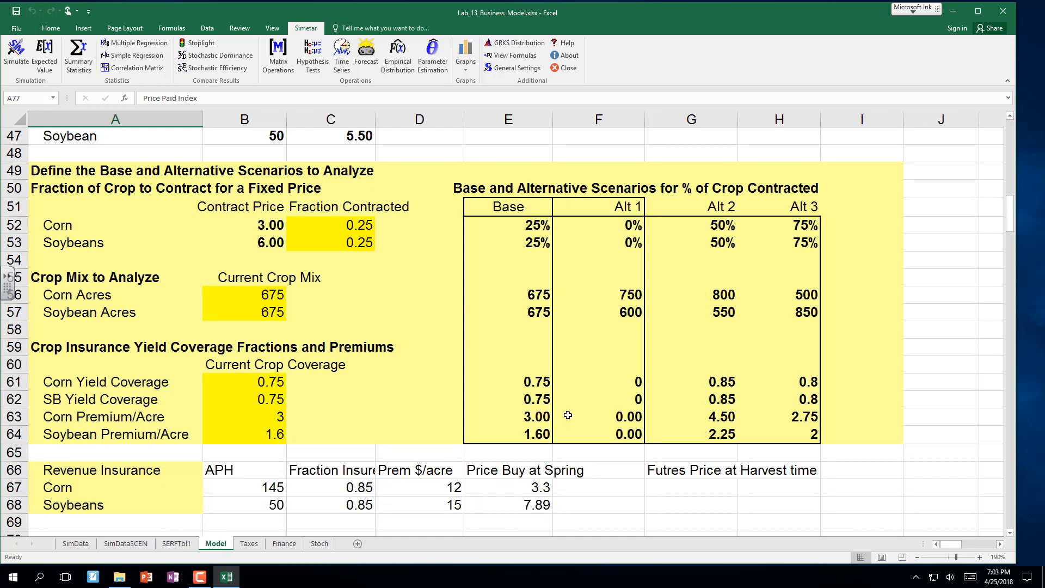
pyautogui.moveTo(540, 383); pyautogui.dragTo(539, 401)
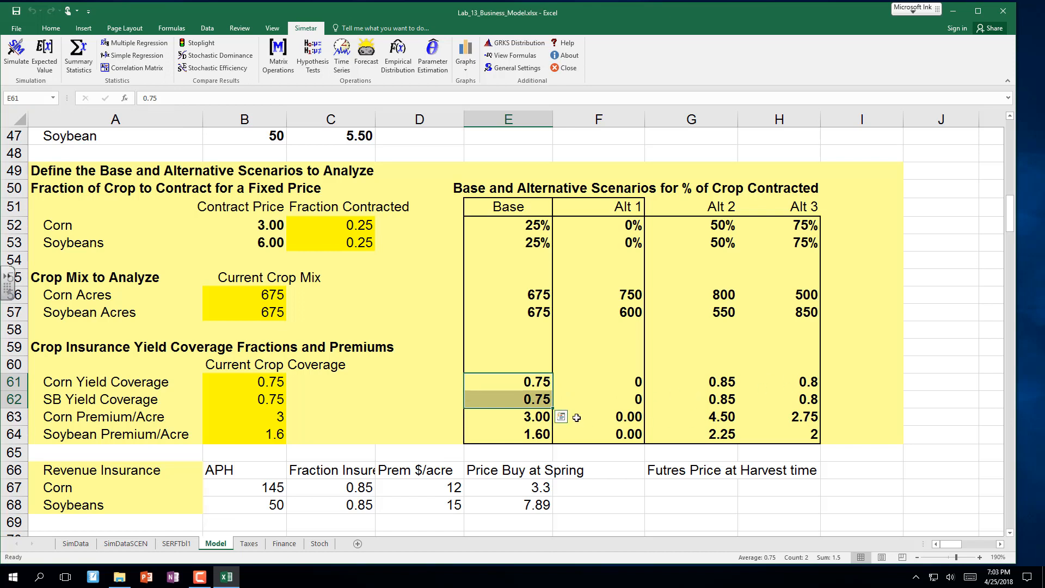
pyautogui.moveTo(538, 417); pyautogui.dragTo(782, 436)
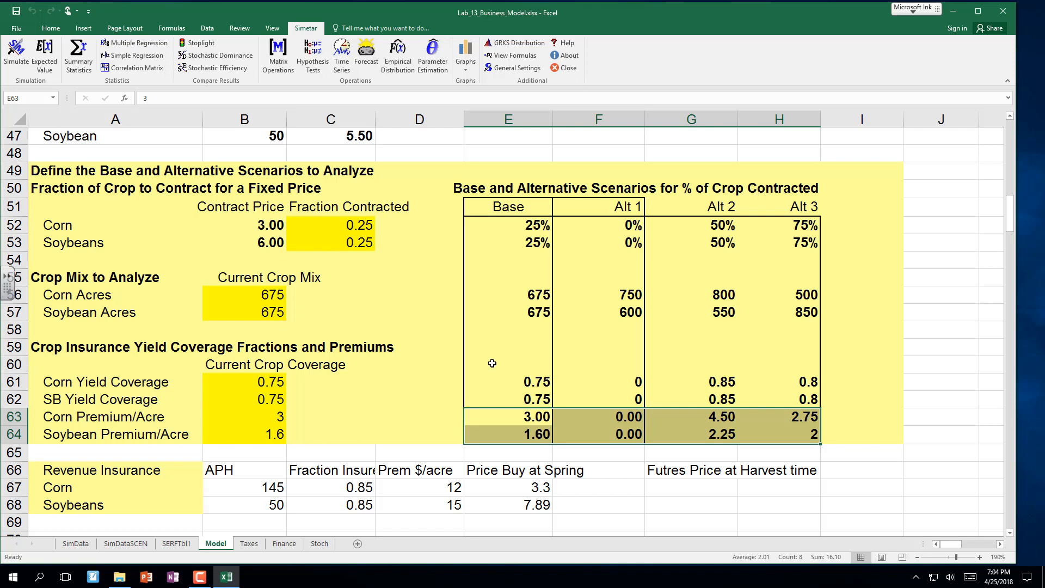
# Step: Save the workbook
pyautogui.click(15, 12)
# Step: Examine the F(x) probabilities of the sorted deviations from trend in A61:A64 on the Stoch sheet
pyautogui.click(319, 545)
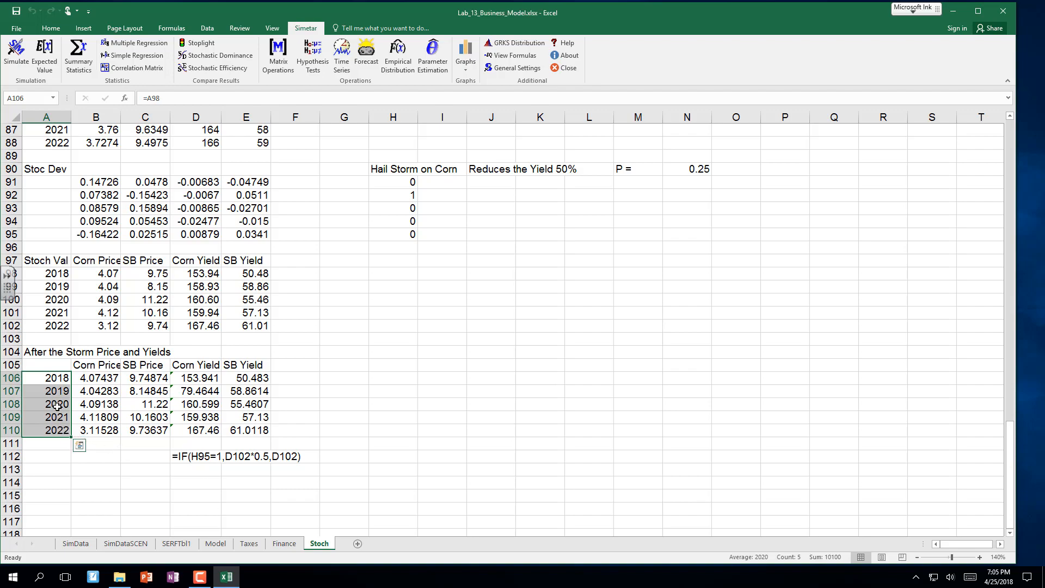
pyautogui.scroll(-2, 57, 411)
pyautogui.scroll(9, 57, 407)
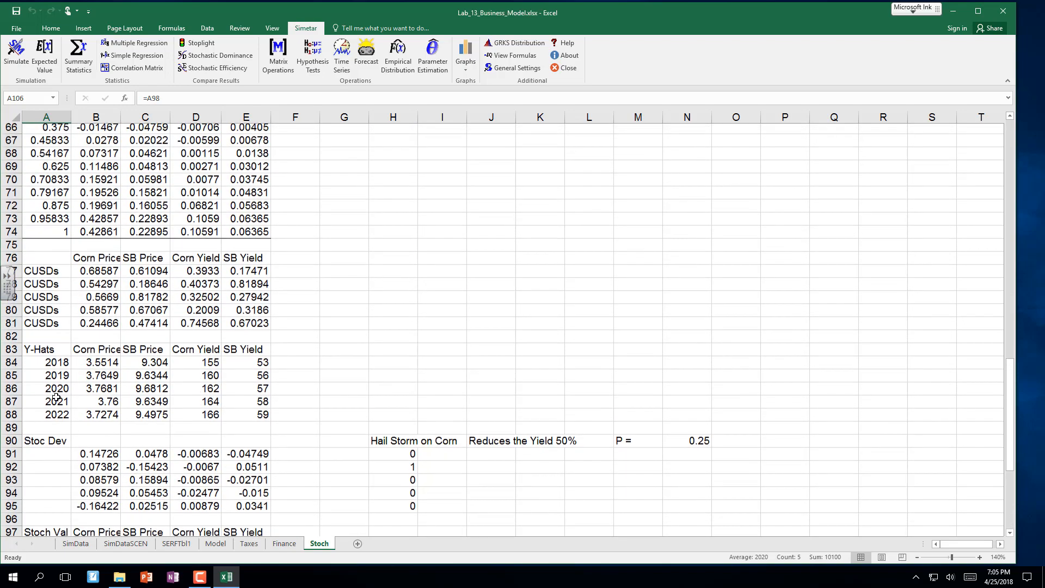
pyautogui.scroll(3, 56, 398)
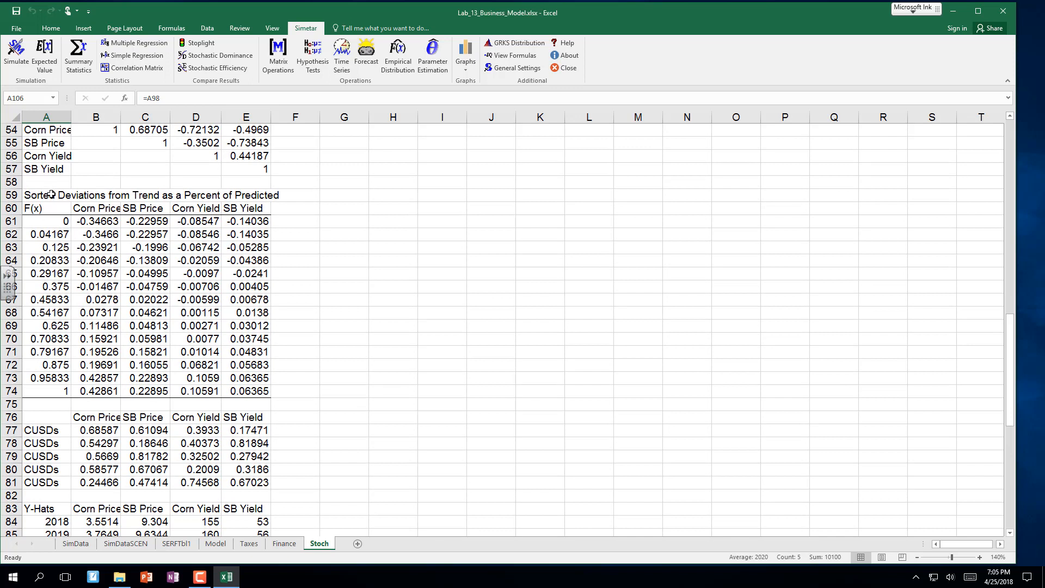
pyautogui.moveTo(47, 218); pyautogui.dragTo(47, 260)
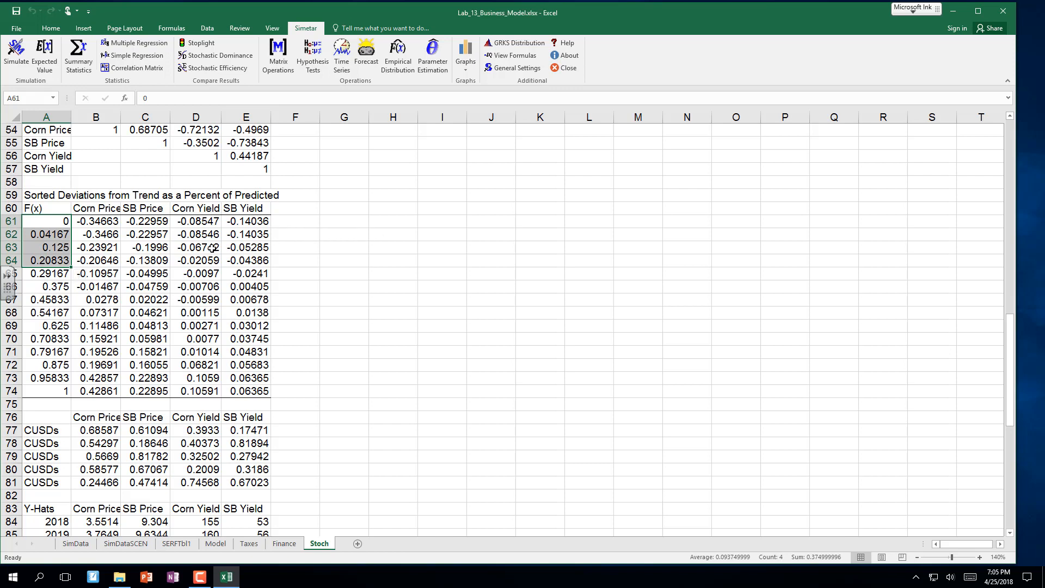
# Step: Copy the sorted deviations table A60:E74 on the Stoch sheet and paste it as values starting at G60
pyautogui.click(60, 208)
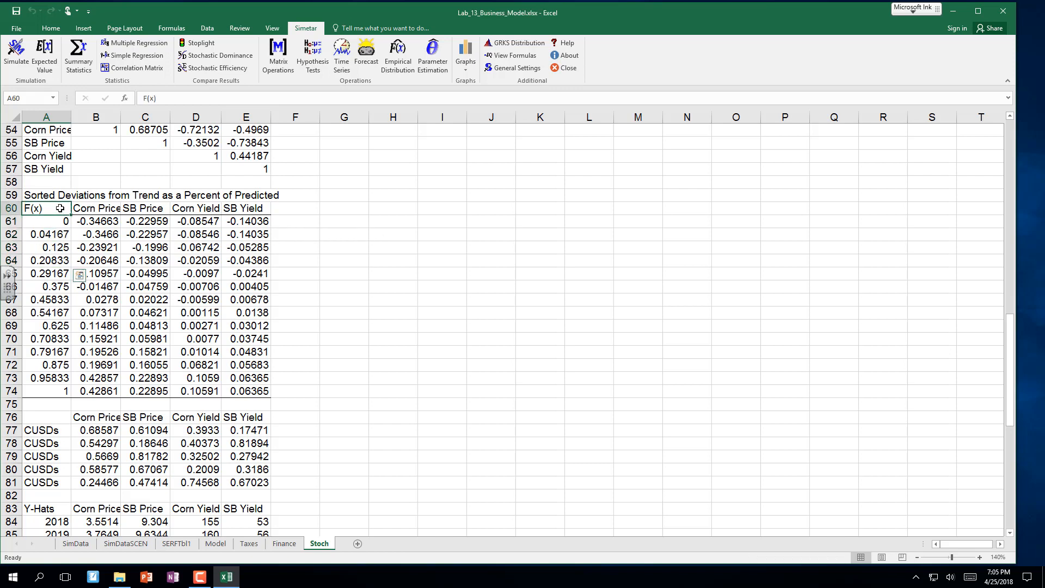
pyautogui.moveTo(59, 208); pyautogui.dragTo(271, 394)
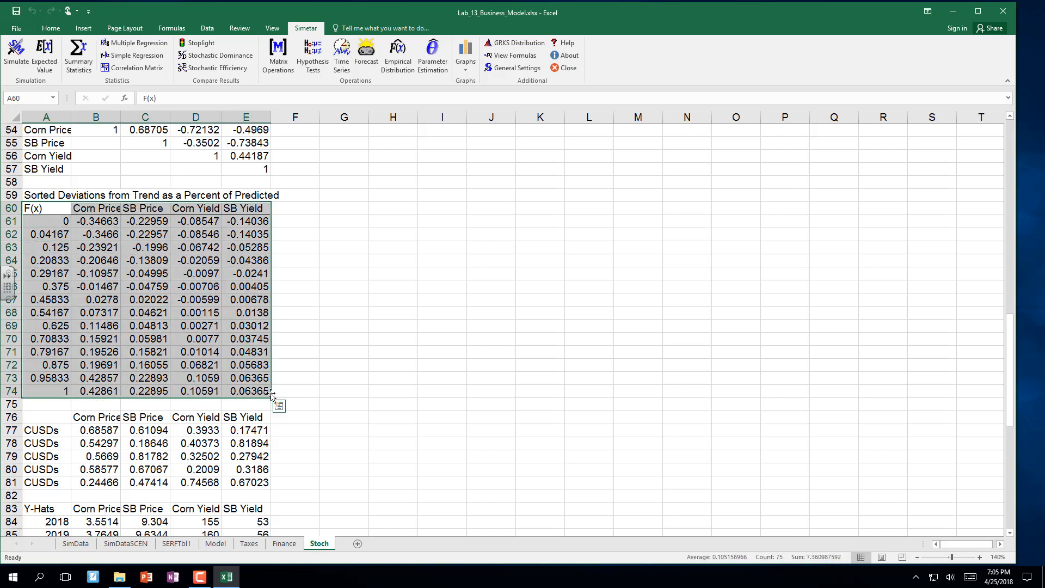
pyautogui.hotkey('ctrl', 'c')
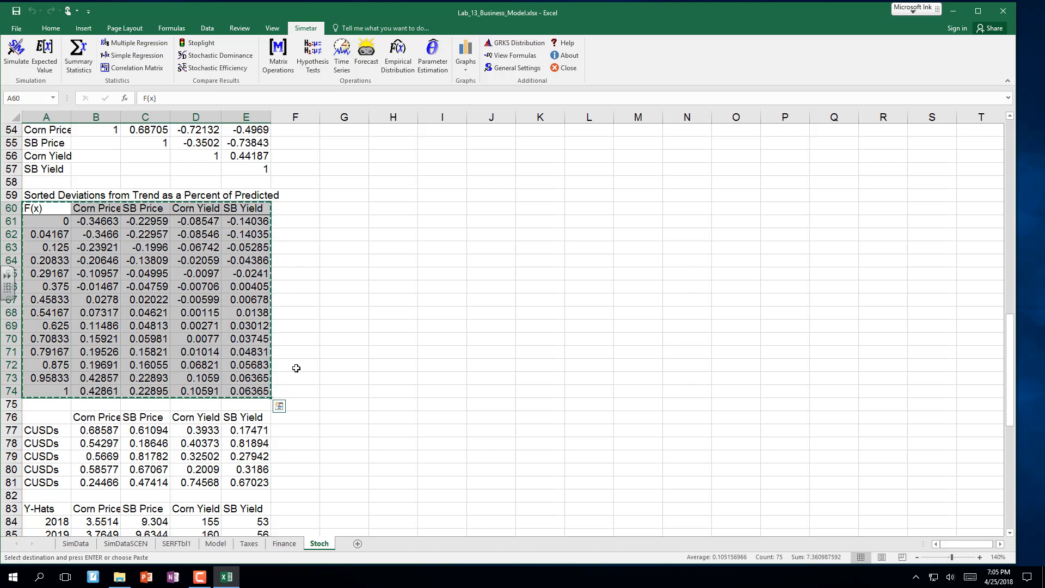
pyautogui.click(351, 209)
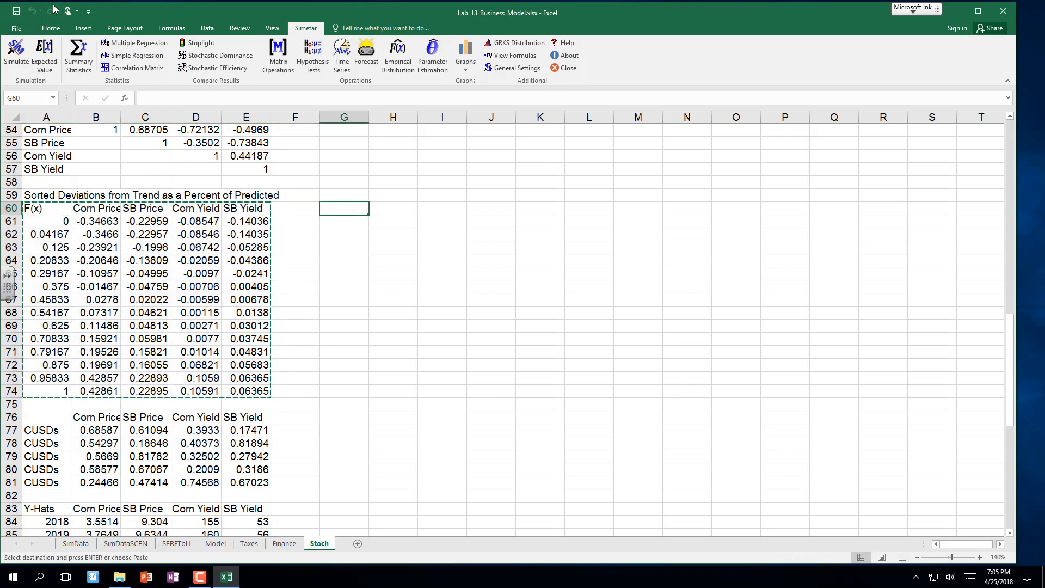
pyautogui.click(18, 31)
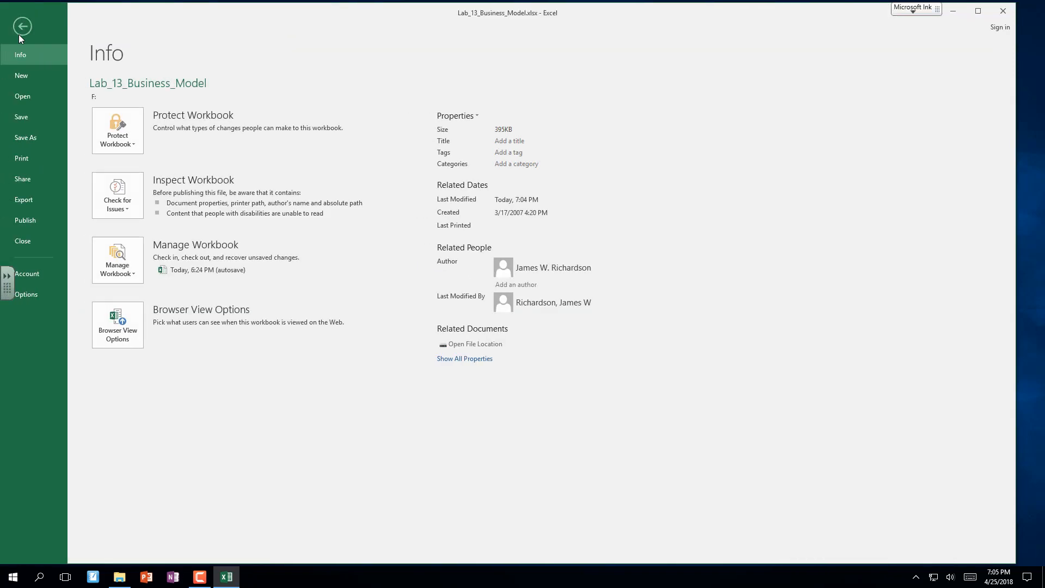
pyautogui.click(28, 28)
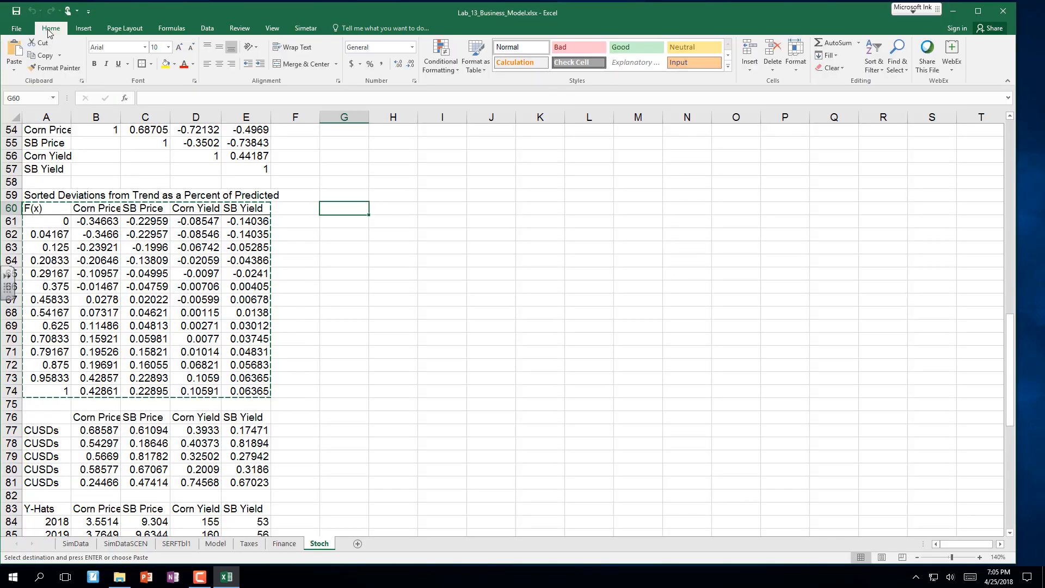
pyautogui.click(15, 69)
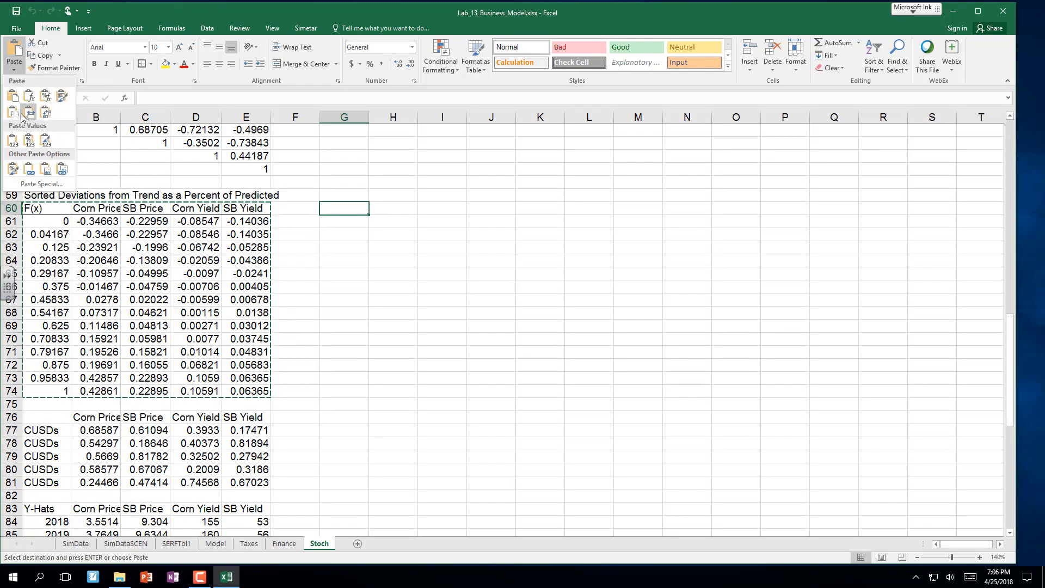
pyautogui.click(14, 139)
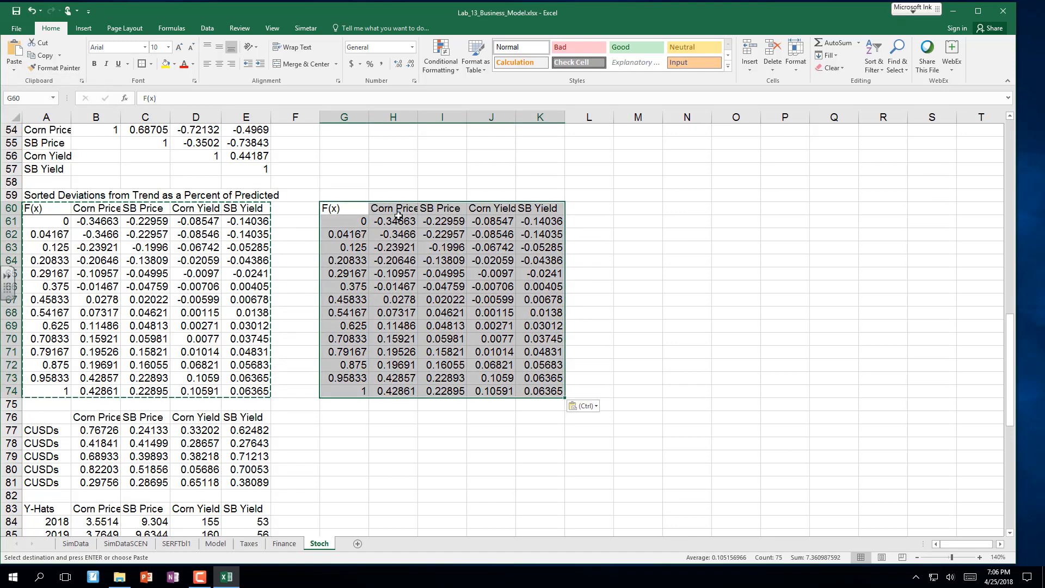
# Step: Clear the Corn Price, SB Price and SB Yield columns from the pasted copy and move Corn Yield beside F(x) in column H
pyautogui.moveTo(393, 210); pyautogui.dragTo(432, 388)
pyautogui.press('Delete')
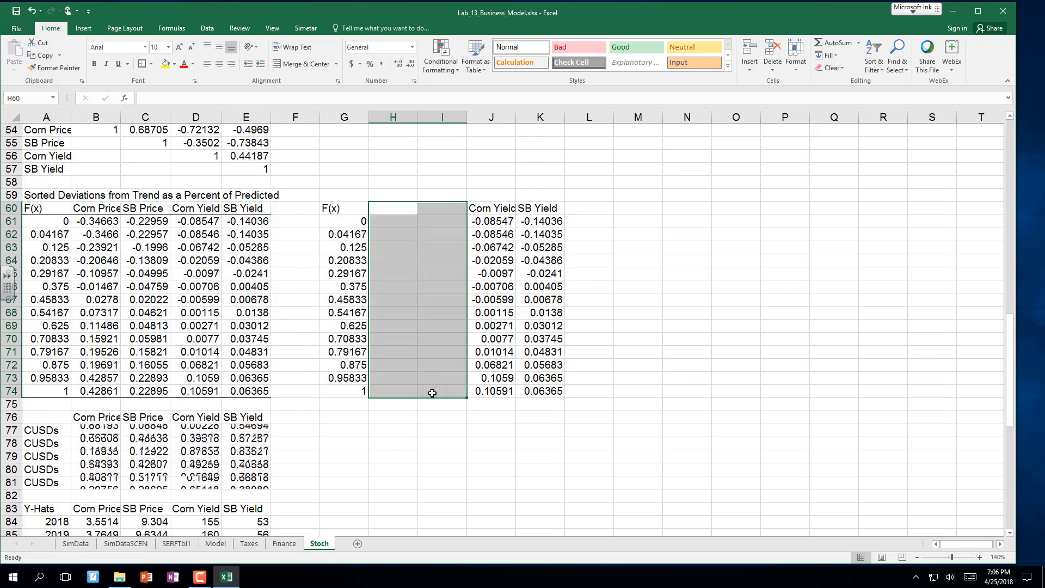
pyautogui.moveTo(525, 210); pyautogui.dragTo(552, 390)
pyautogui.press('Delete')
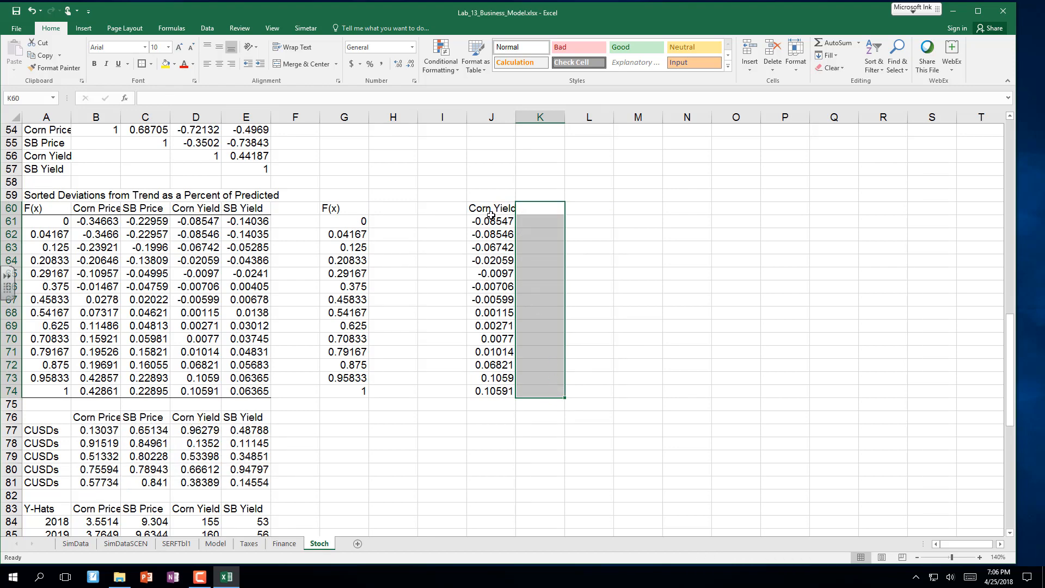
pyautogui.moveTo(488, 206); pyautogui.dragTo(490, 392)
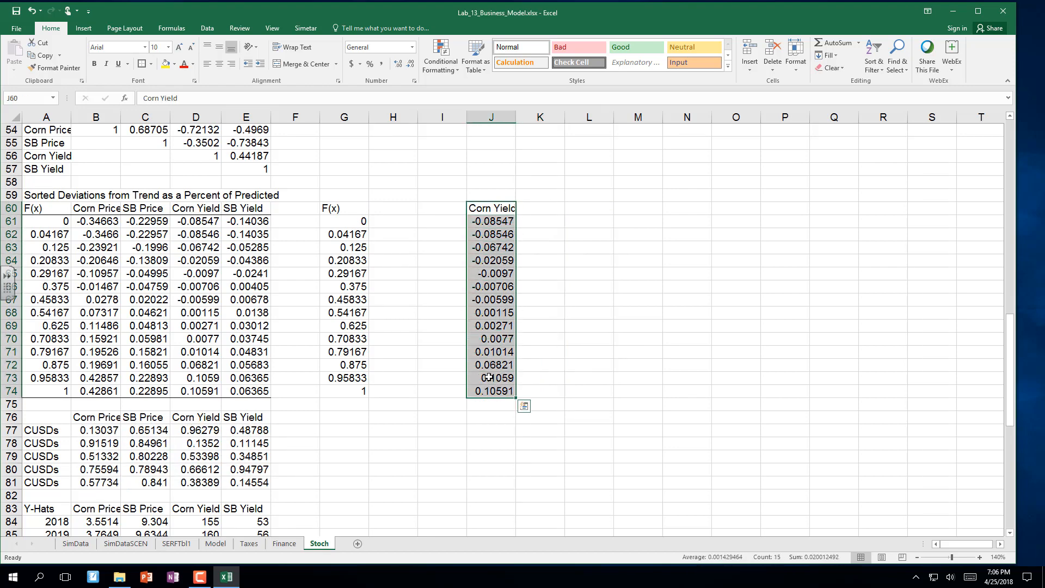
pyautogui.moveTo(466, 343); pyautogui.dragTo(370, 301)
# Step: Set the fourth F(x) probability of the copied table, in G64, to 0.25
pyautogui.click(350, 263)
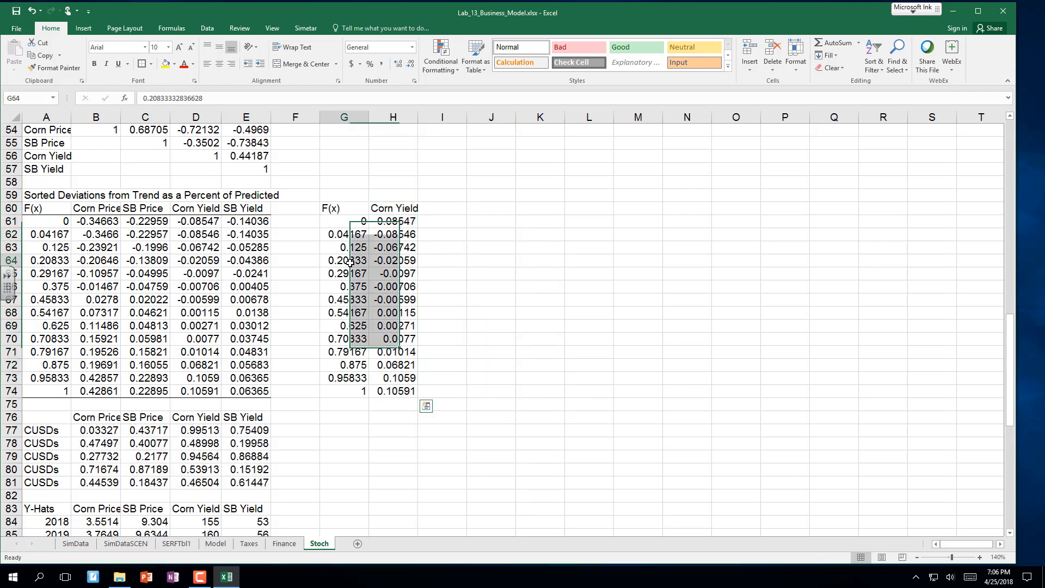
pyautogui.write('.')
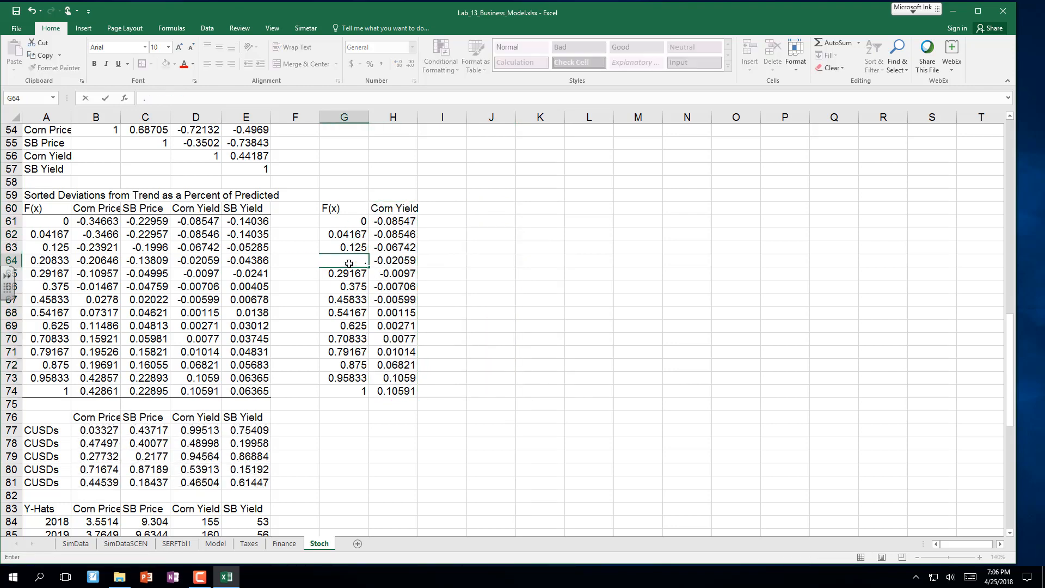
pyautogui.write('25')
pyautogui.press('Tab')
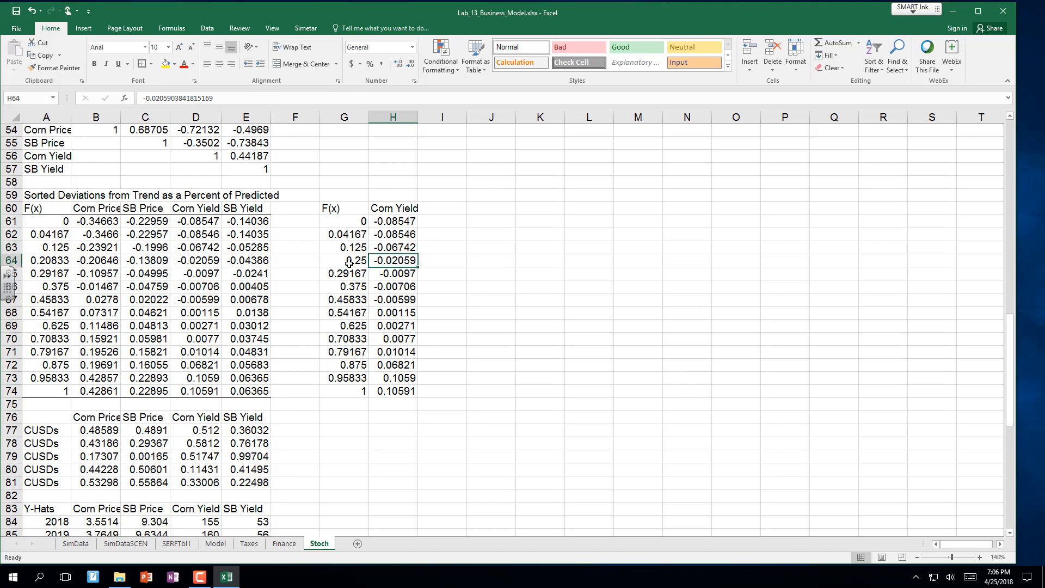
# Step: Set the first four Corn Yield deviations in H61:H64 to 0
pyautogui.write('0')
pyautogui.press('Up')
pyautogui.write('0')
pyautogui.press('Up')
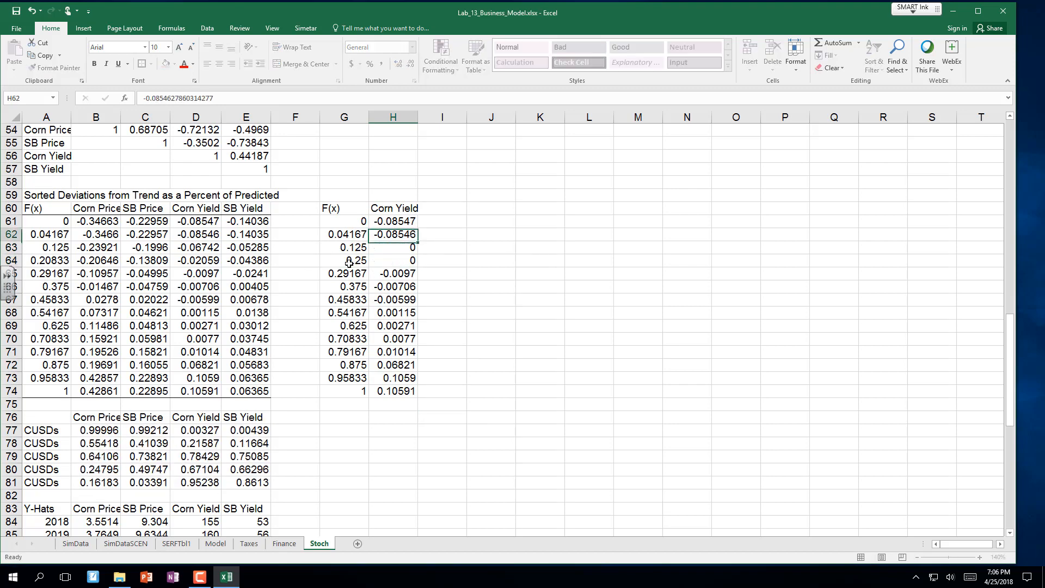
pyautogui.write('0')
pyautogui.press('Up')
pyautogui.write('0')
pyautogui.hotkey('ctrl', 'Return')
pyautogui.press('Down')
pyautogui.press('Down')
pyautogui.press('Down')
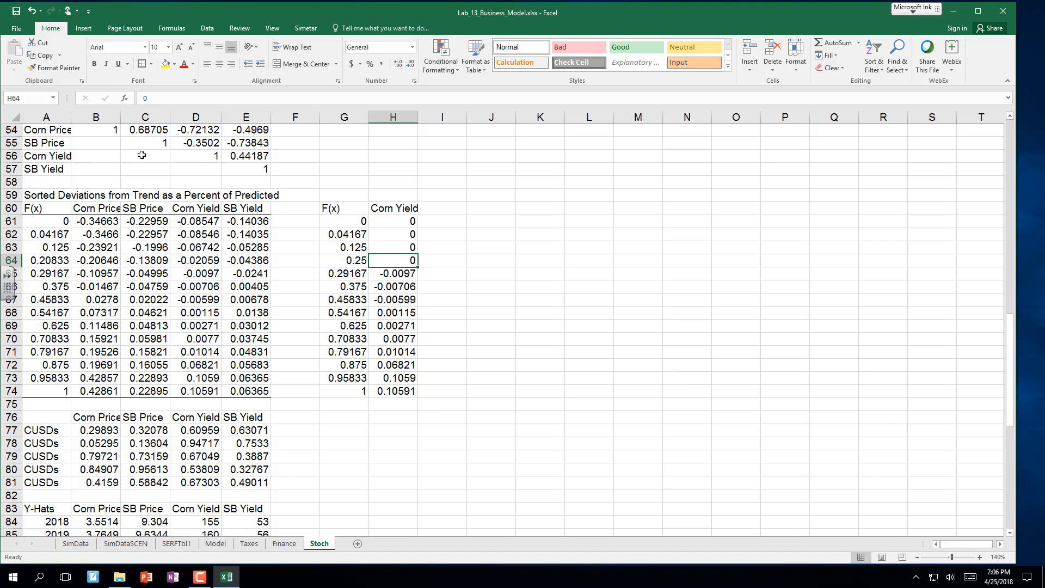
# Step: Examine the deviation tables, correlation matrix, Y-Hats and hail storm section on the Stoch sheet
pyautogui.scroll(-2, 156, 182)
pyautogui.scroll(5, 156, 182)
pyautogui.scroll(8, 156, 182)
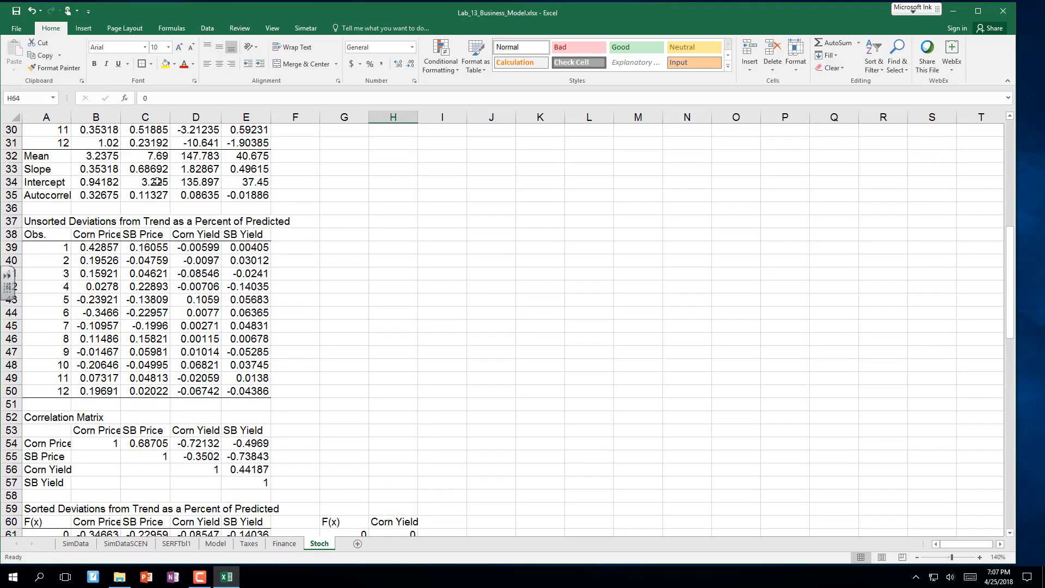
pyautogui.scroll(-11, 164, 186)
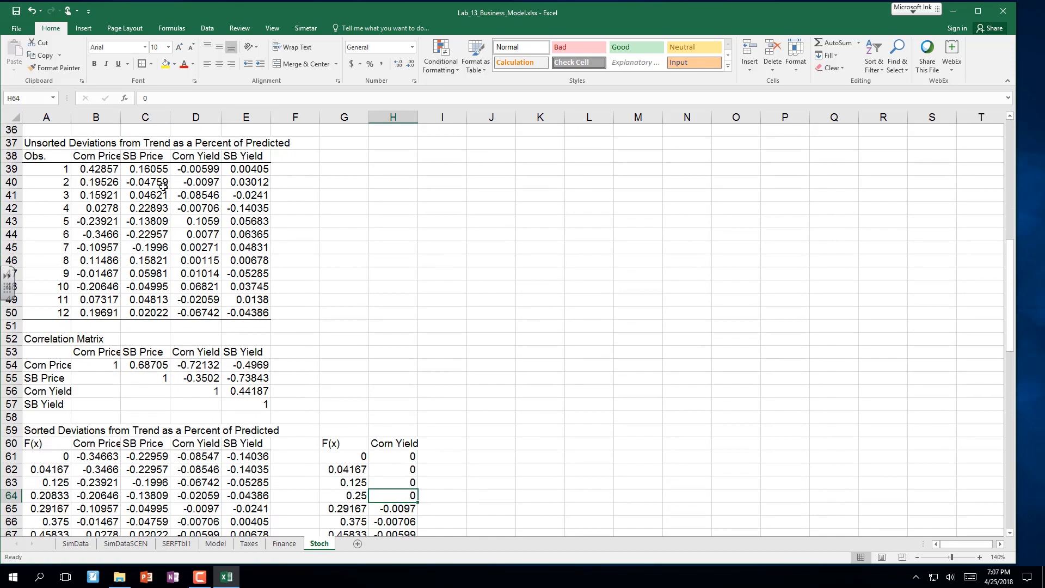
pyautogui.scroll(-8, 169, 187)
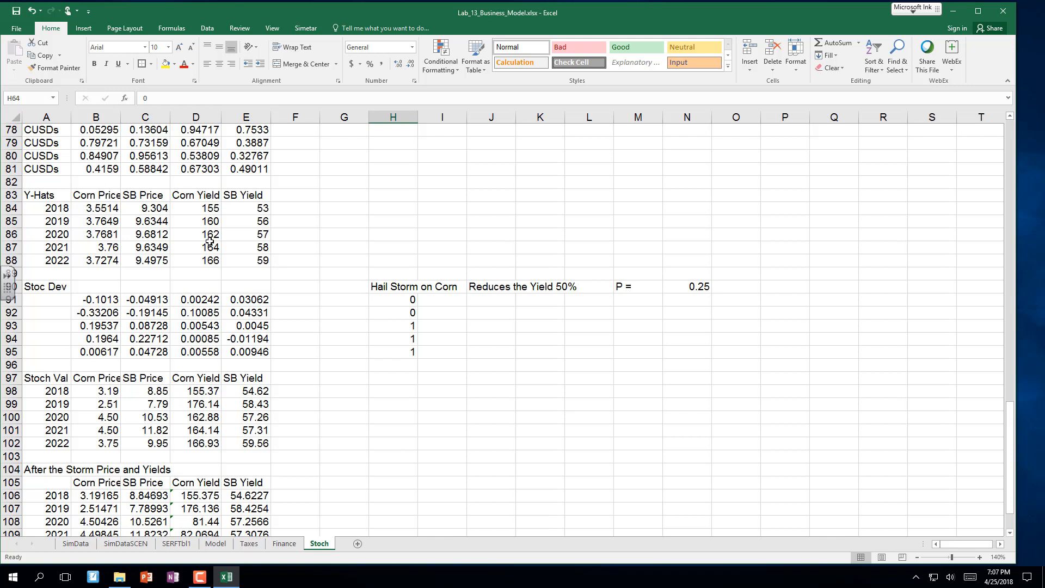
pyautogui.scroll(4, 220, 300)
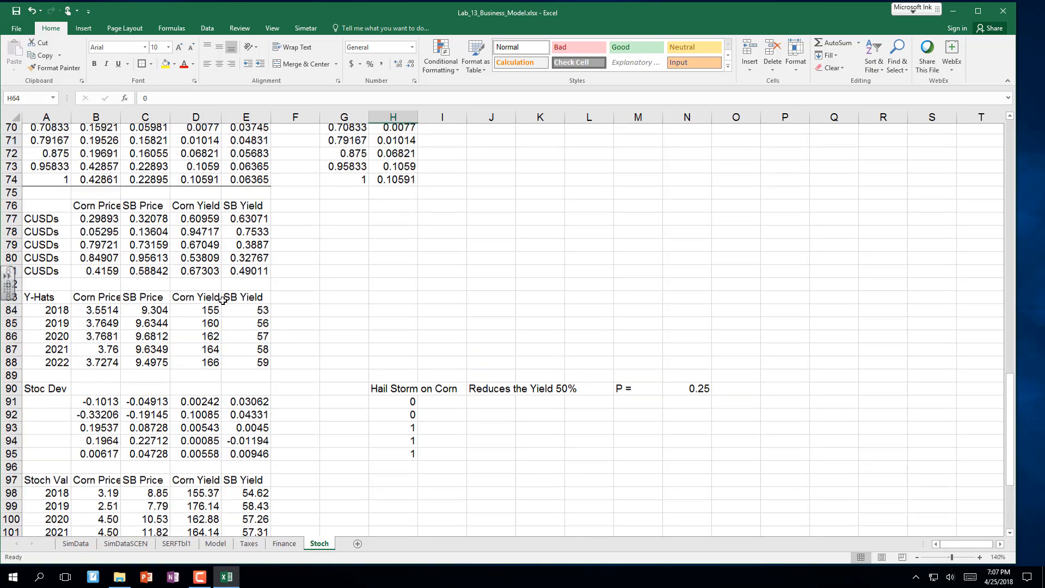
pyautogui.scroll(4, 223, 298)
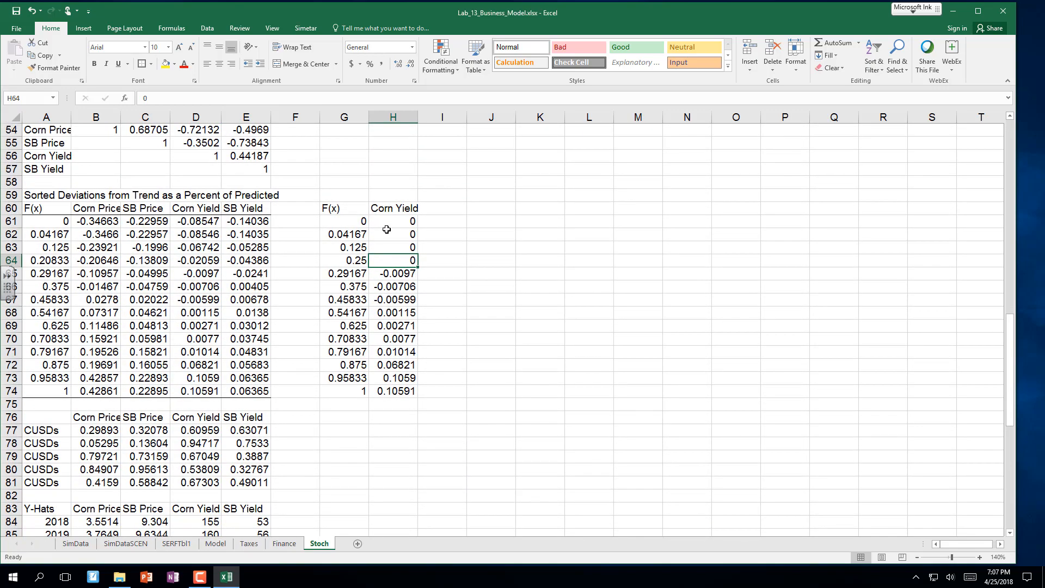
# Step: Change the Corn Yield deviation in H61 to -1 and fill it down through H64
pyautogui.click(390, 224)
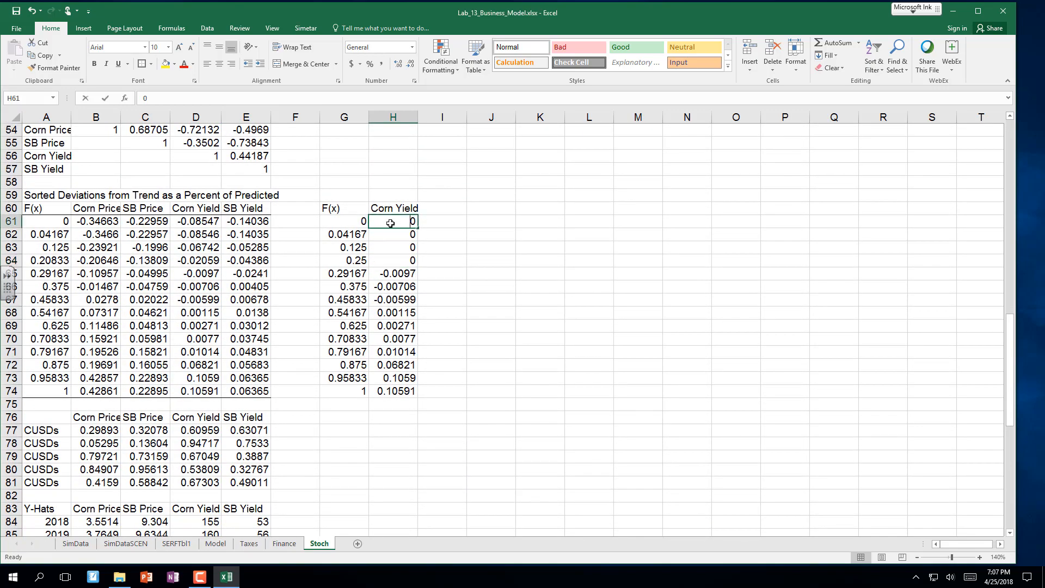
pyautogui.write('-1')
pyautogui.press('Return')
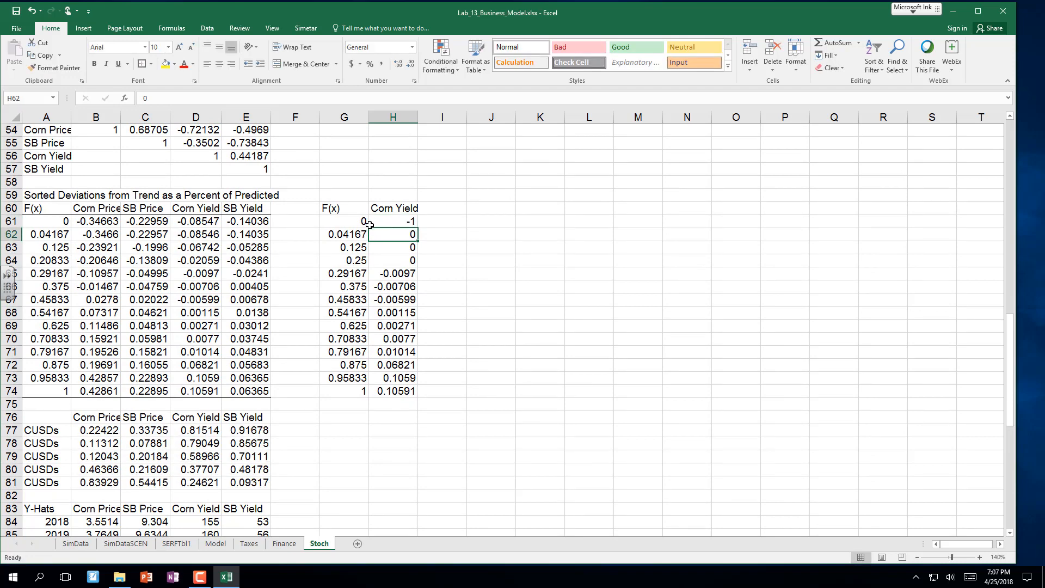
pyautogui.click(386, 222)
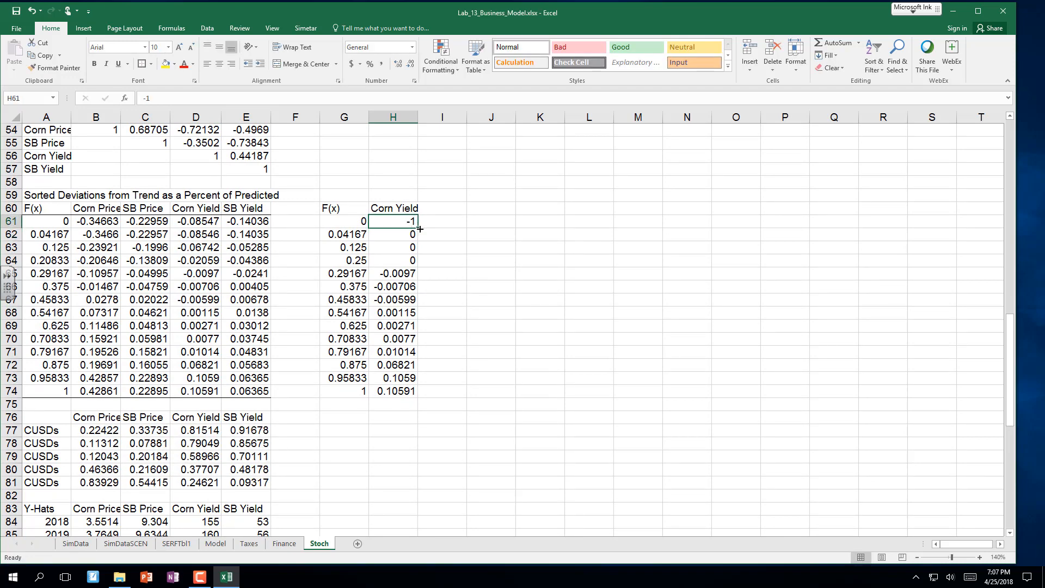
pyautogui.moveTo(419, 229); pyautogui.dragTo(417, 262)
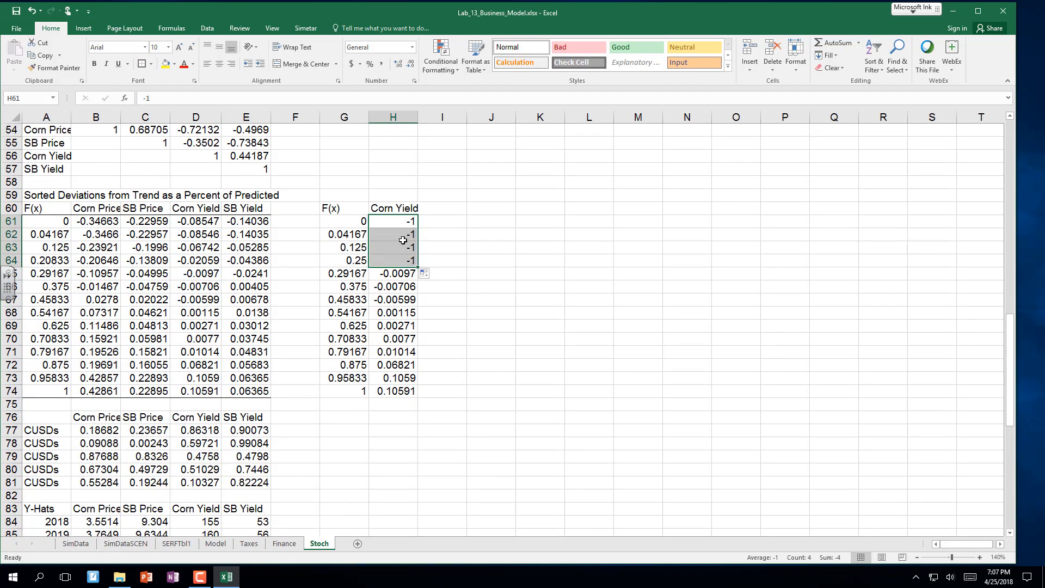
# Step: Set the Corn Yield deviation in H61 to -0.5 and fill it down through H64
pyautogui.click(404, 221)
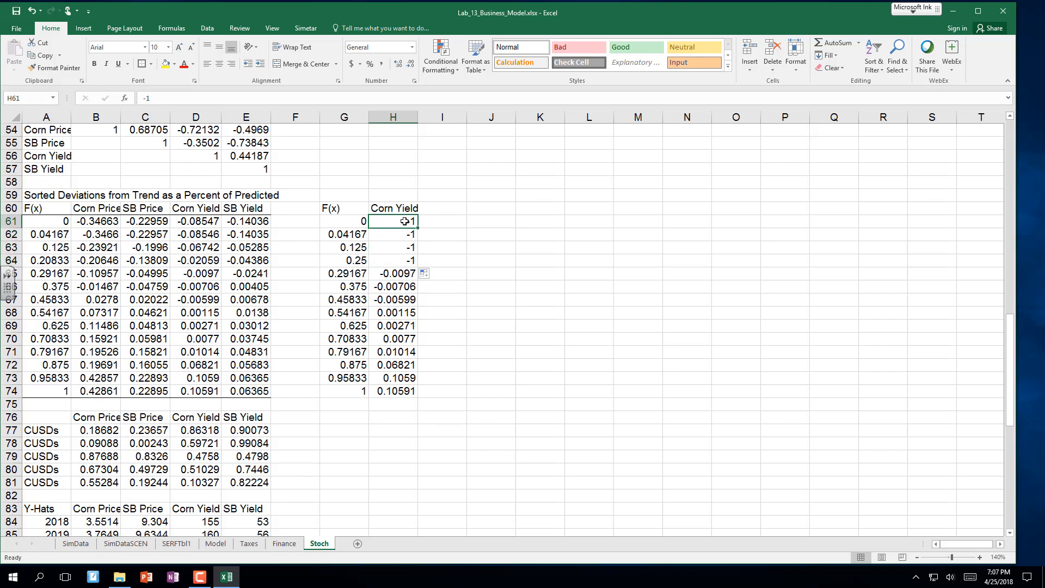
pyautogui.write('=')
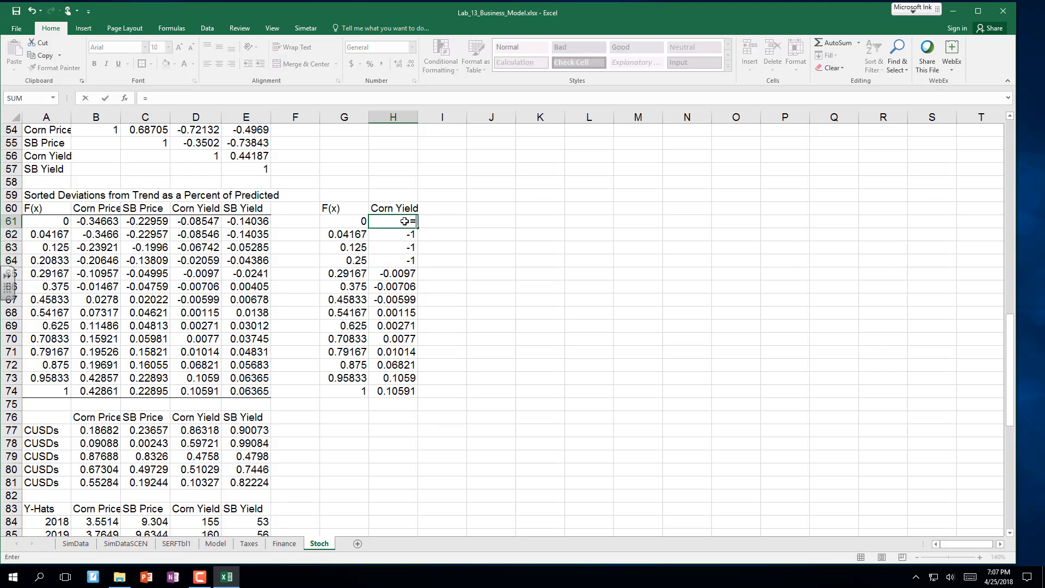
pyautogui.write('.5')
pyautogui.hotkey('ctrl', 'Return')
pyautogui.press('Return')
pyautogui.click(405, 221)
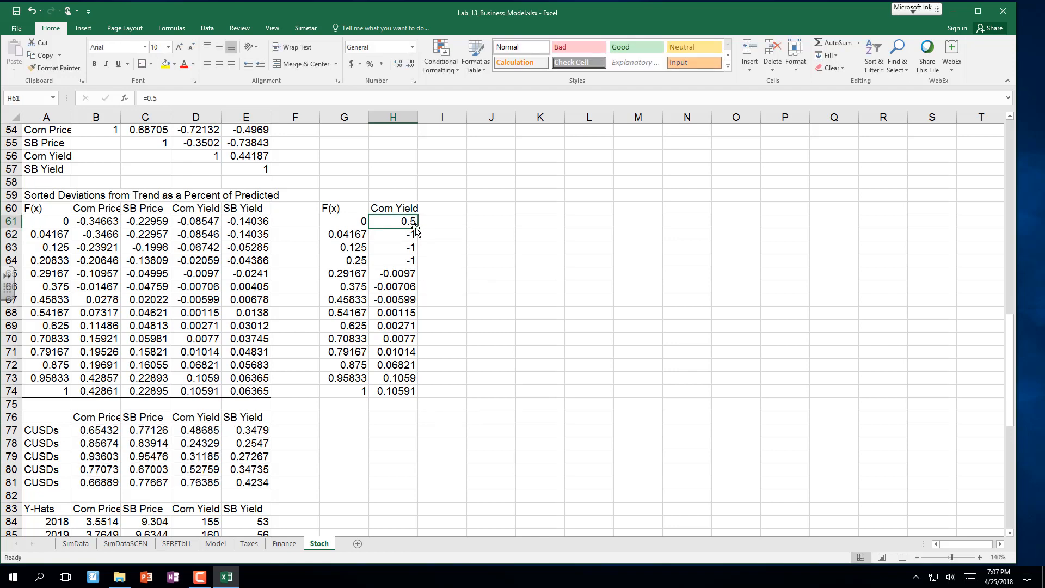
pyautogui.write('=-0.5')
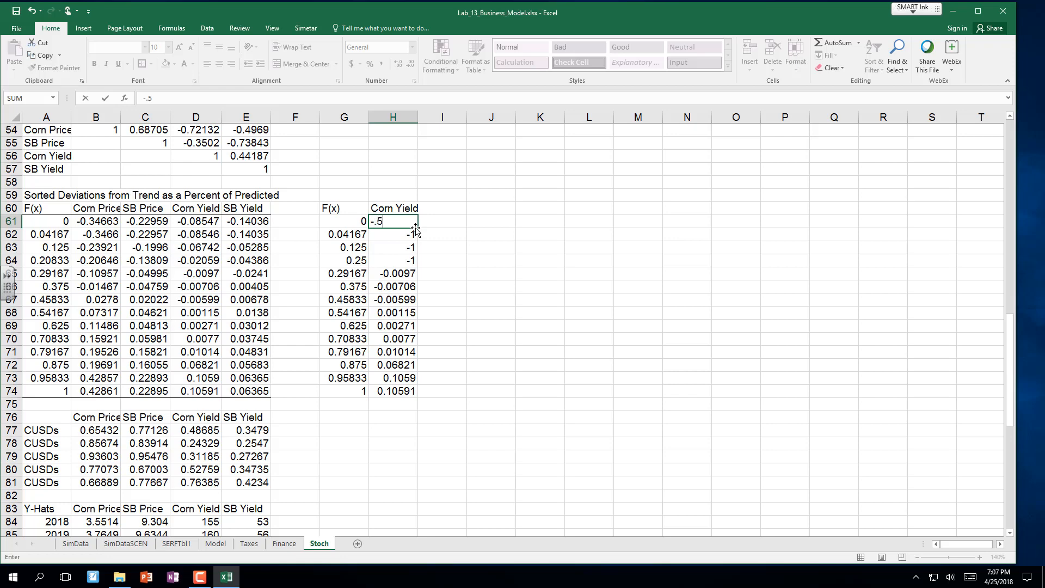
pyautogui.press('Return')
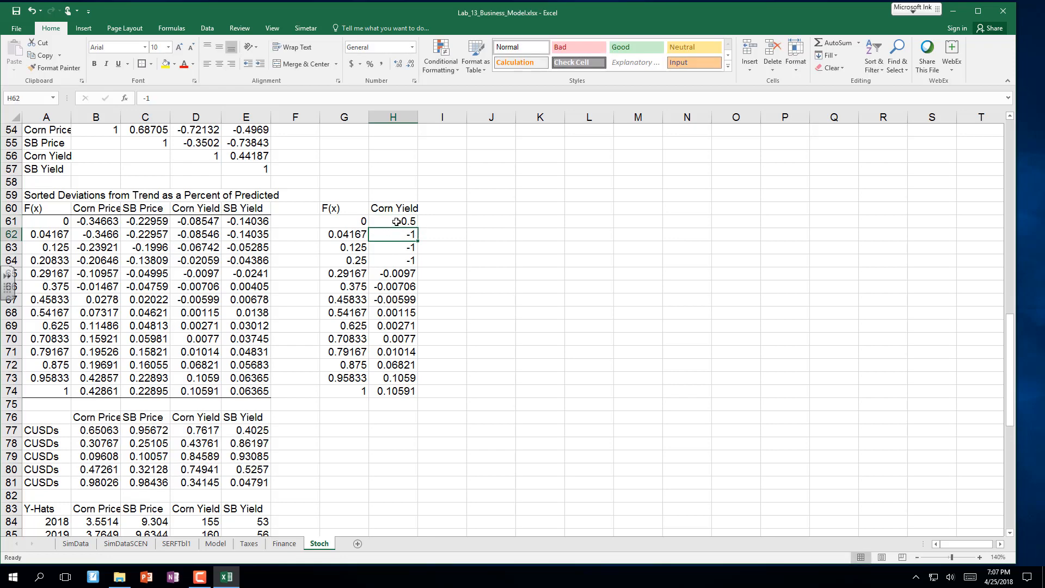
pyautogui.click(403, 223)
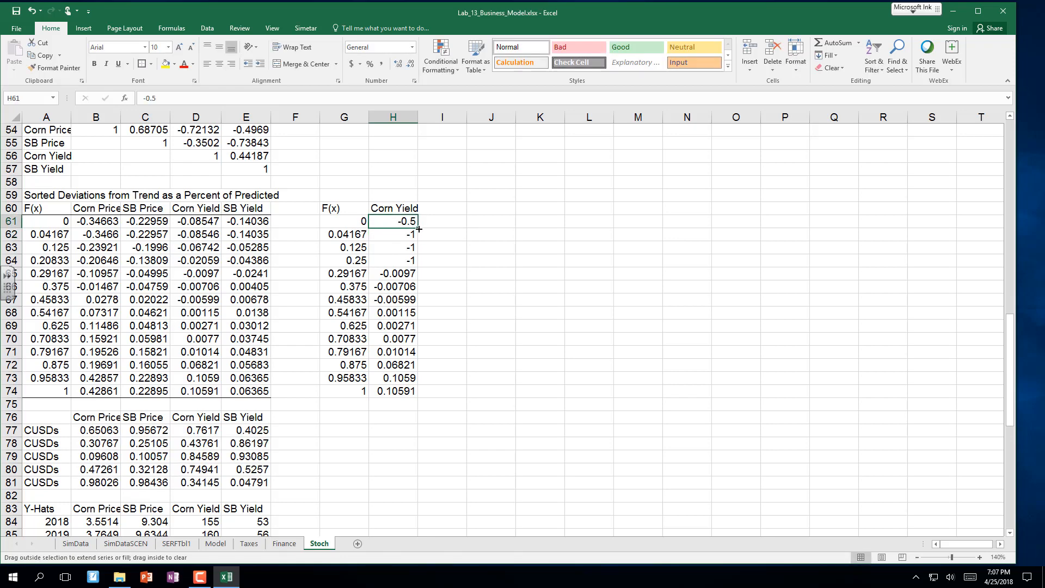
pyautogui.moveTo(419, 229); pyautogui.dragTo(415, 264)
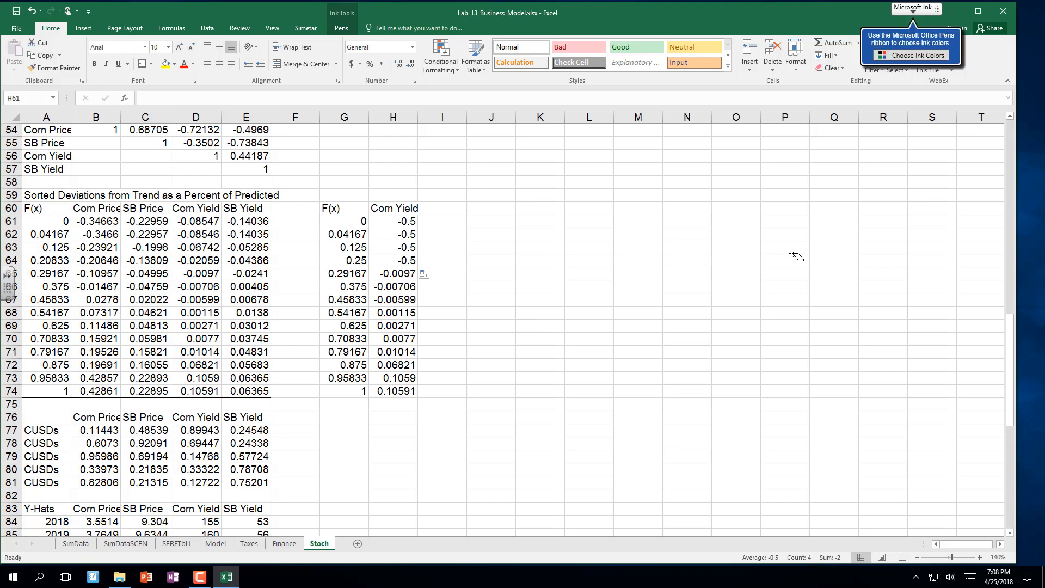
# Step: Sketch in ink a bell-shaped curve with a cut-off, dashed lower tail beside the tables and label that tail 25%
pyautogui.moveTo(516, 252); pyautogui.dragTo(779, 249)
pyautogui.moveTo(572, 252)
pyautogui.mouseDown()
pyautogui.moveTo(578, 205)
pyautogui.moveTo(656, 166)
pyautogui.moveTo(716, 156)
pyautogui.moveTo(769, 213)
pyautogui.moveTo(873, 250)
pyautogui.mouseUp()
pyautogui.moveTo(782, 250); pyautogui.dragTo(882, 252)
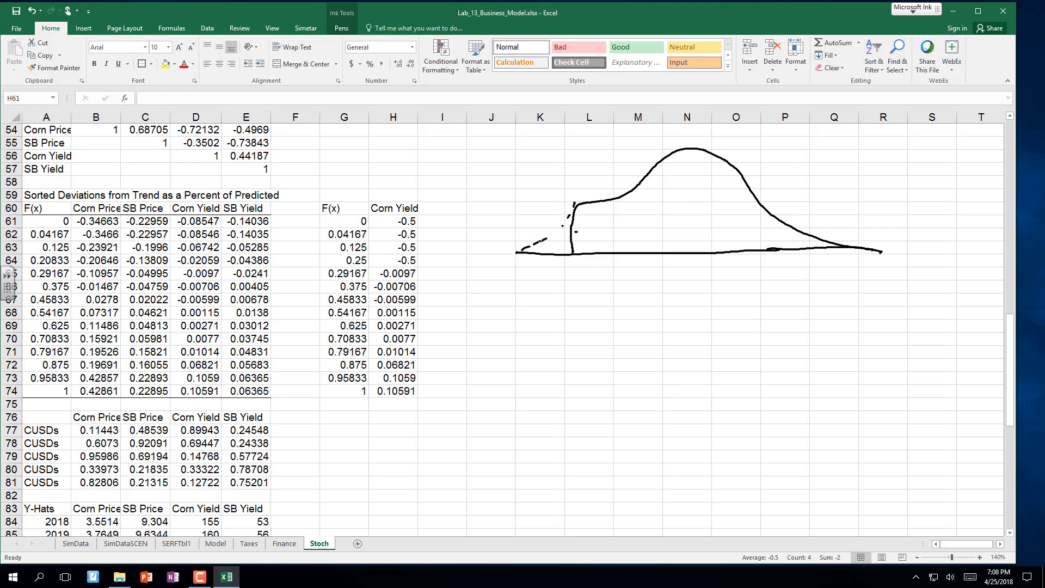
pyautogui.moveTo(544, 238); pyautogui.dragTo(568, 220)
pyautogui.moveTo(562, 240)
pyautogui.mouseDown()
pyautogui.moveTo(503, 178)
pyautogui.moveTo(515, 157)
pyautogui.moveTo(514, 166)
pyautogui.moveTo(532, 166)
pyautogui.mouseUp()
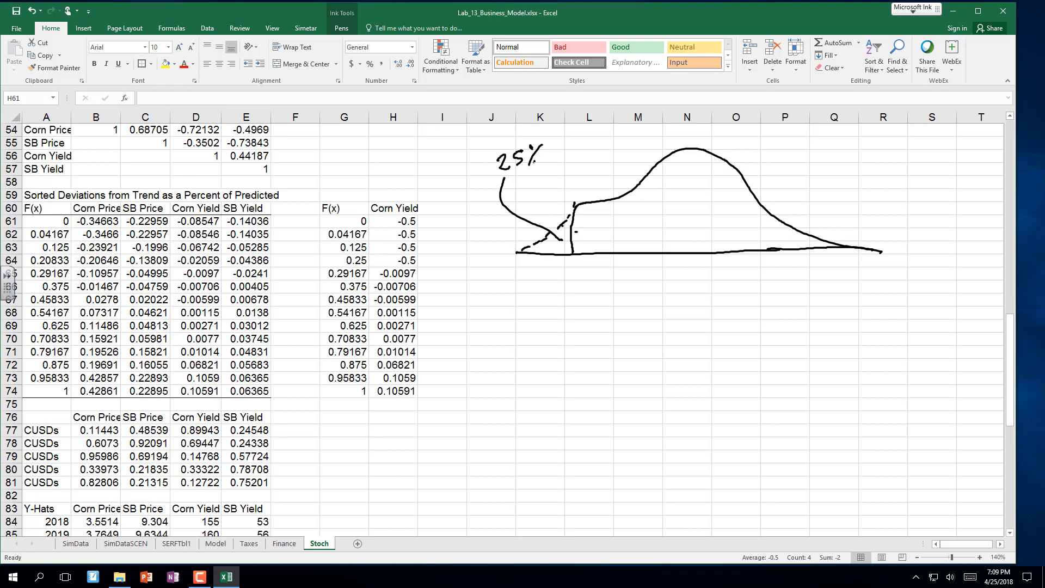
# Step: Label the sketch's cut-off point x̄*0.5 and draw a vertical line at the curve's peak marked x̄
pyautogui.moveTo(563, 278); pyautogui.dragTo(563, 289)
pyautogui.moveTo(561, 271); pyautogui.dragTo(586, 283)
pyautogui.moveTo(577, 285); pyautogui.dragTo(602, 278)
pyautogui.moveTo(686, 145); pyautogui.dragTo(678, 292)
pyautogui.moveTo(679, 282)
pyautogui.mouseDown()
pyautogui.moveTo(688, 291)
pyautogui.moveTo(686, 265)
pyautogui.moveTo(683, 285)
pyautogui.mouseUp()
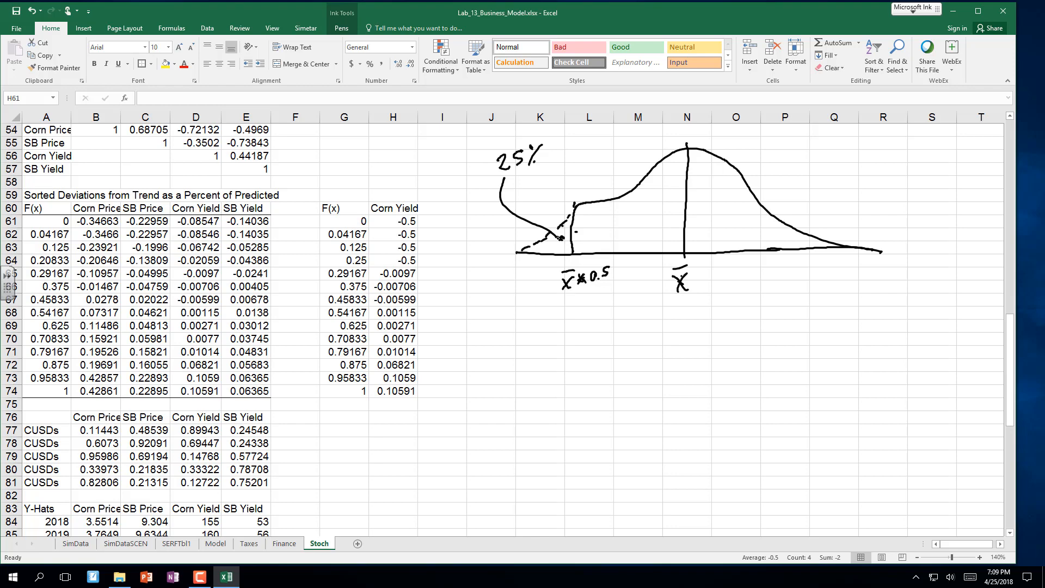
# Step: Circle the -0.5 Corn Yield deviations with an arrow to the x̄*0.5 label, and thicken the curve's vertical cut-off line
pyautogui.moveTo(424, 220)
pyautogui.mouseDown()
pyautogui.moveTo(431, 242)
pyautogui.moveTo(416, 200)
pyautogui.mouseUp()
pyautogui.moveTo(415, 249)
pyautogui.mouseDown()
pyautogui.moveTo(463, 307)
pyautogui.moveTo(547, 282)
pyautogui.moveTo(543, 290)
pyautogui.mouseUp()
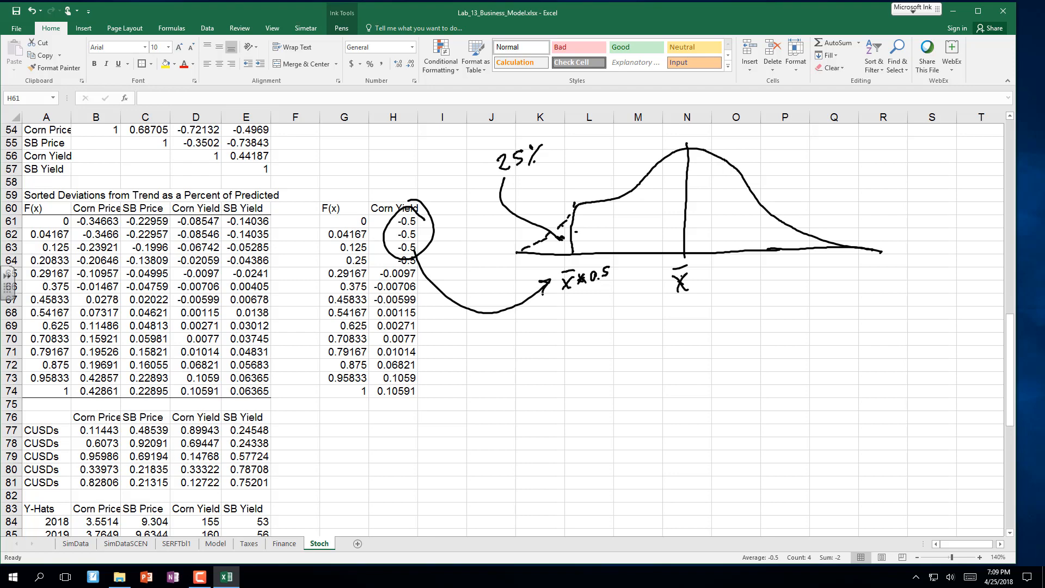
pyautogui.moveTo(575, 205)
pyautogui.mouseDown()
pyautogui.moveTo(574, 253)
pyautogui.moveTo(574, 237)
pyautogui.mouseUp()
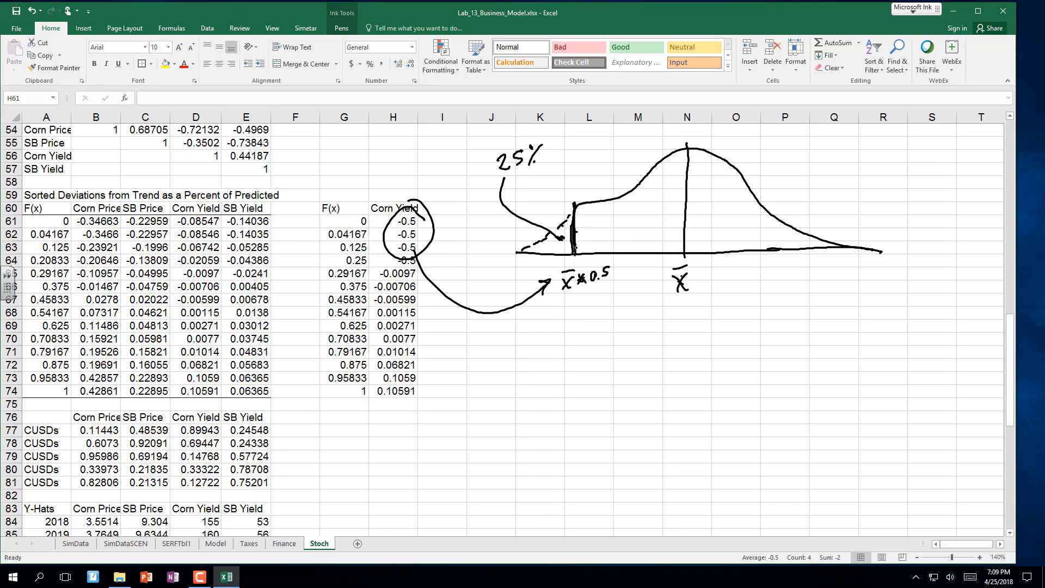